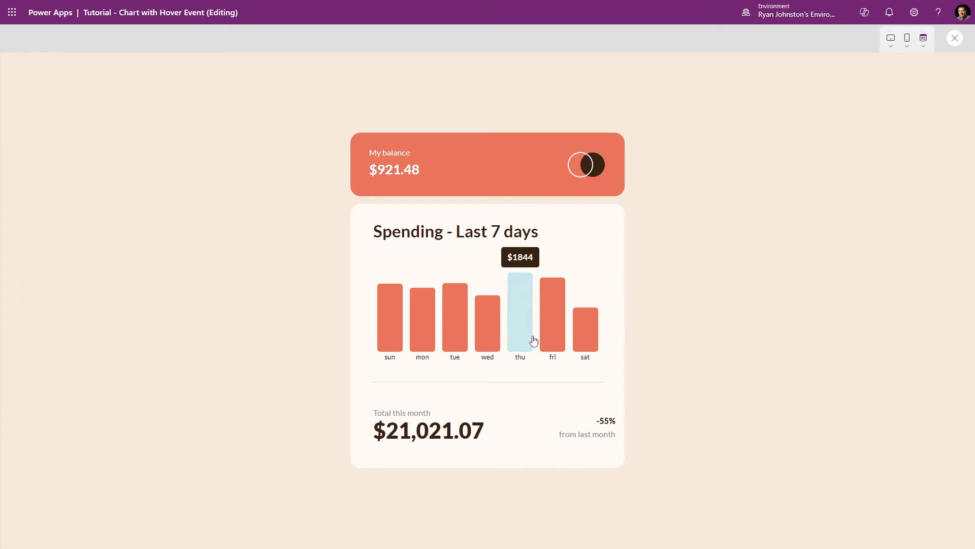
- Examine the previewed spending chart, checking the hover tooltips of the bars and the weekday labels beneath them
mouse_move(582, 340)
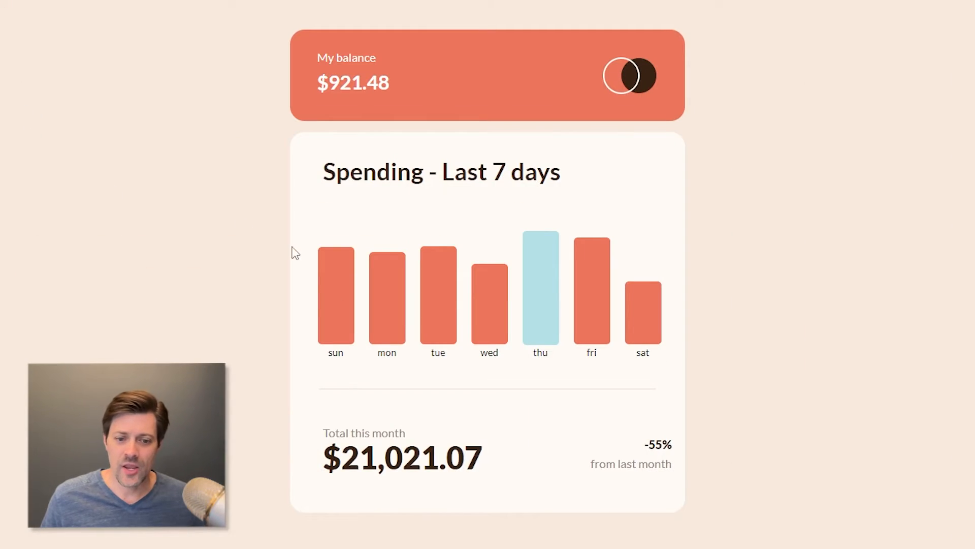
mouse_move(499, 317)
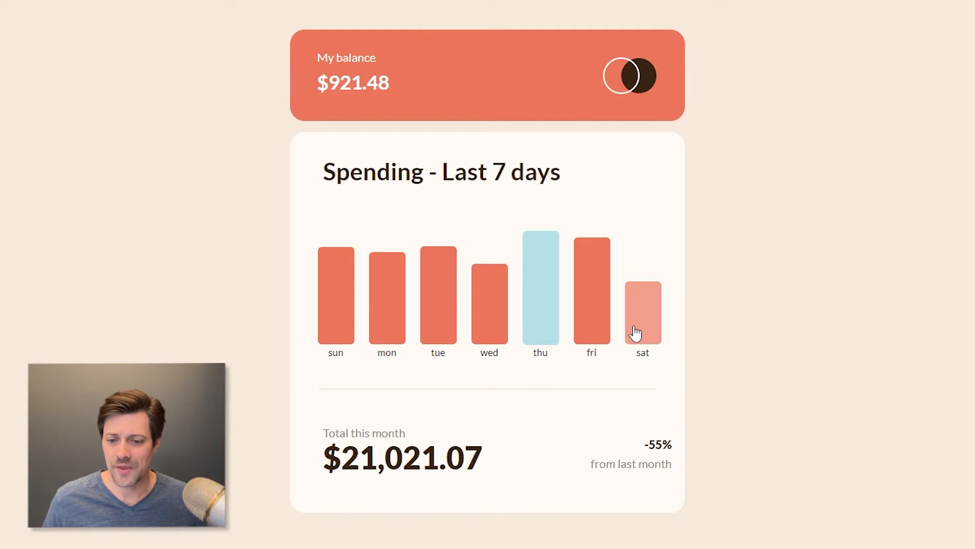
mouse_move(468, 311)
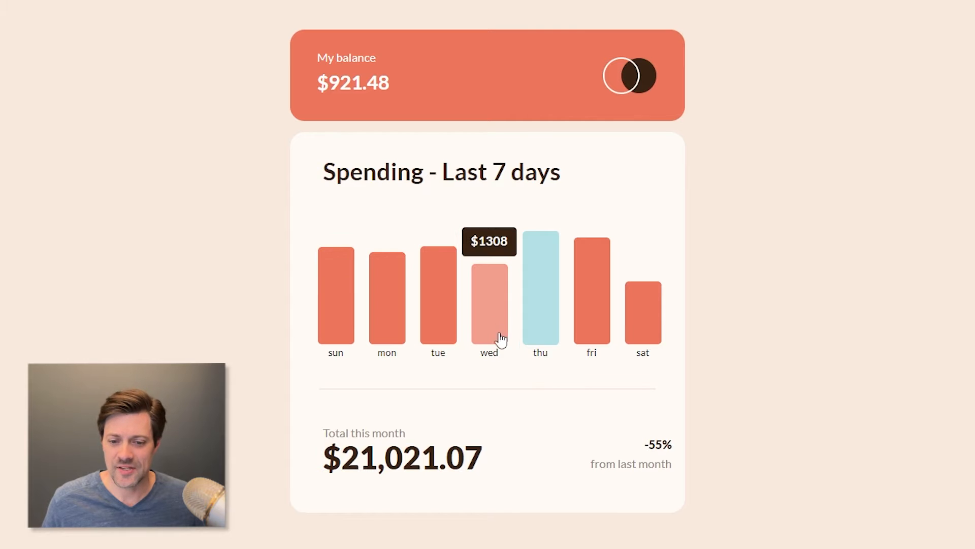
left_click_drag(331, 353, 667, 358)
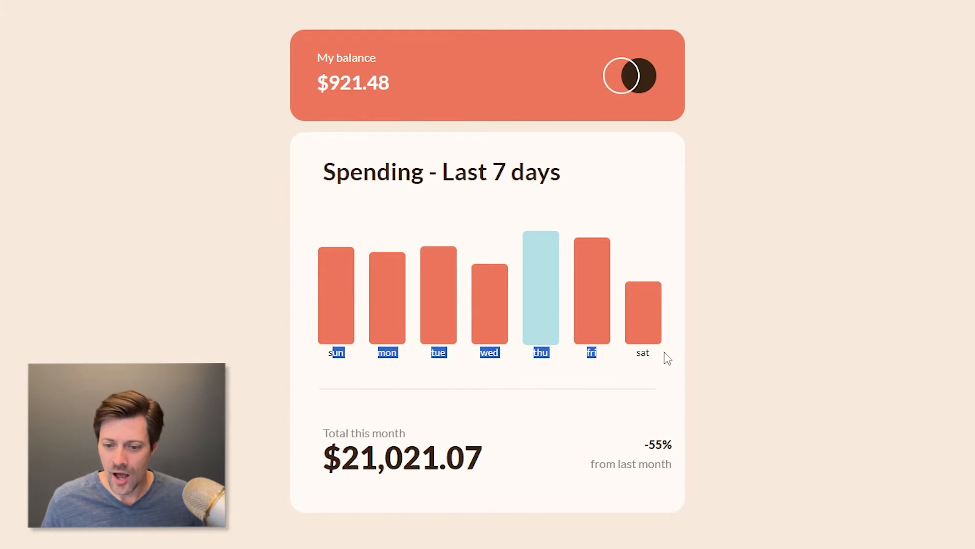
left_click(667, 358)
mouse_move(341, 312)
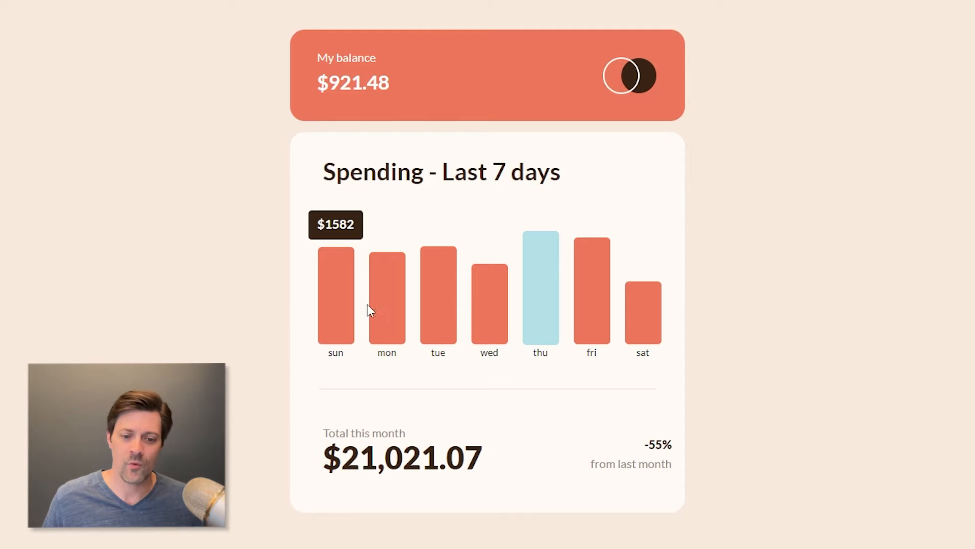
mouse_move(392, 326)
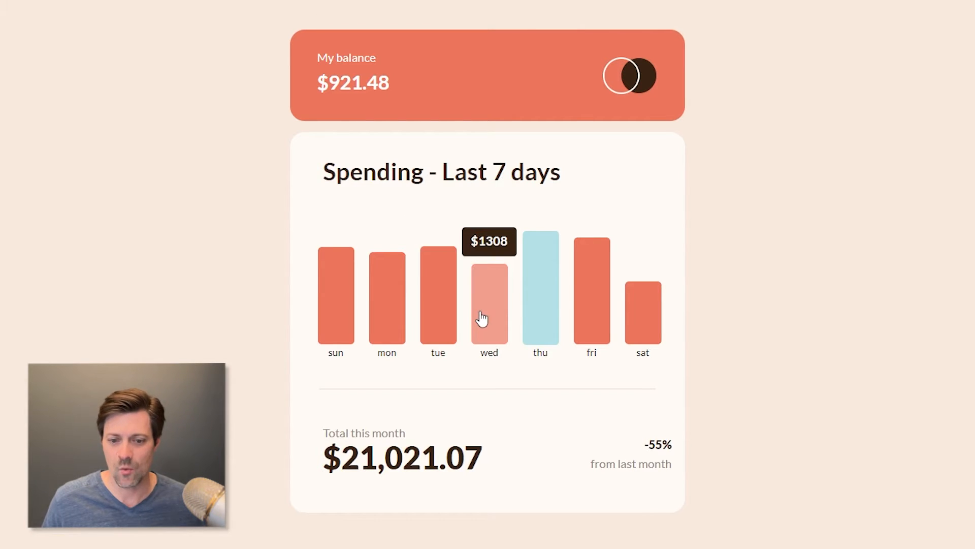
mouse_move(536, 322)
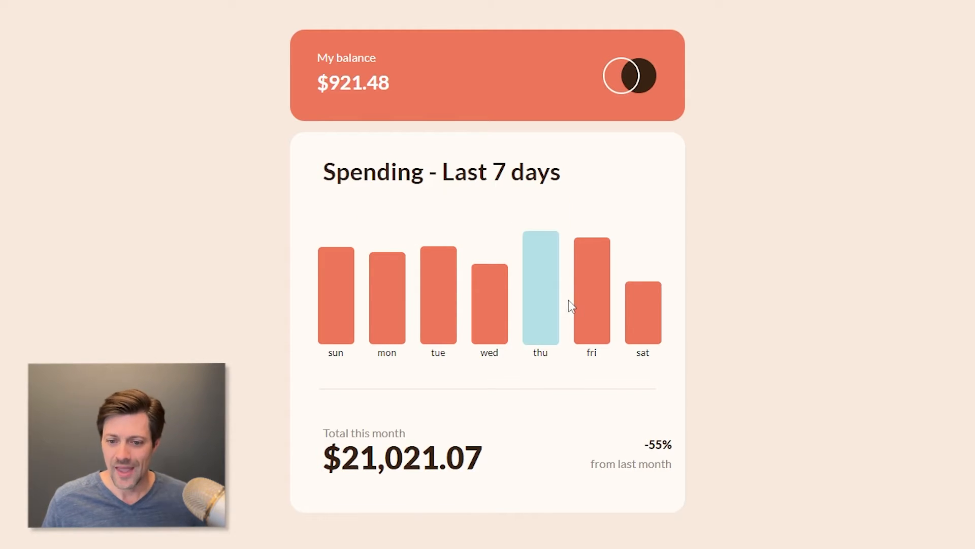
mouse_move(613, 319)
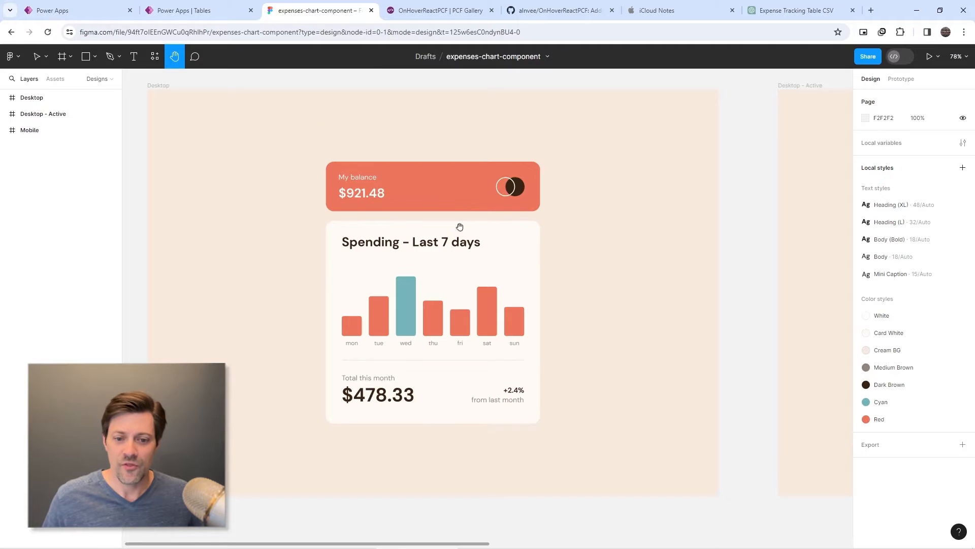
- Switch to Figma and compare the Desktop and Desktop - Active mockups with the chart previewed in Power Apps
left_click_drag(406, 251, 443, 247)
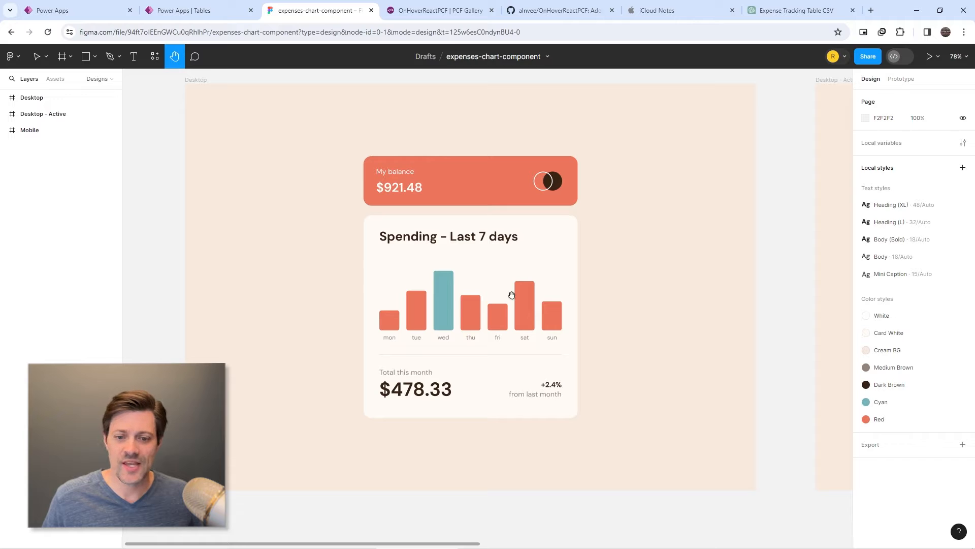
scroll(612, 330, "right", 10)
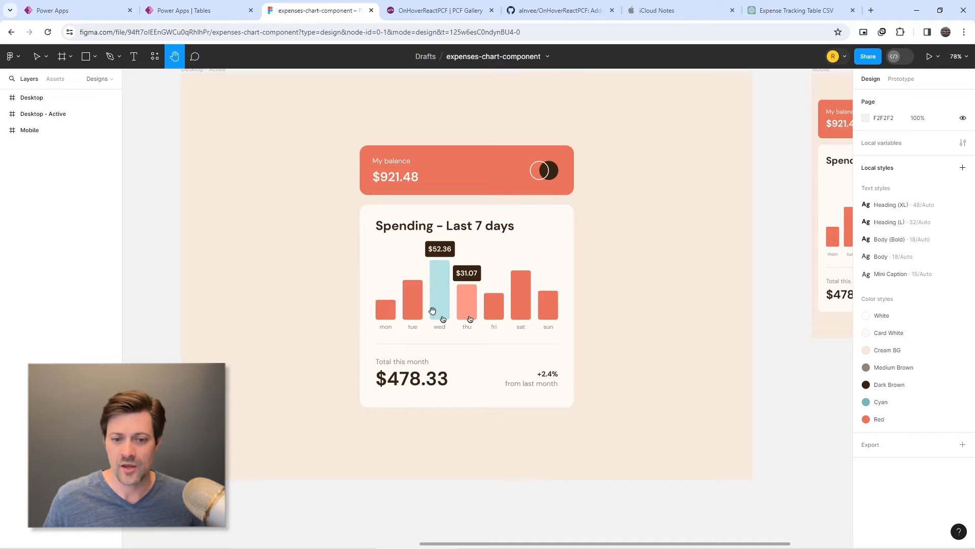
left_click(169, 11)
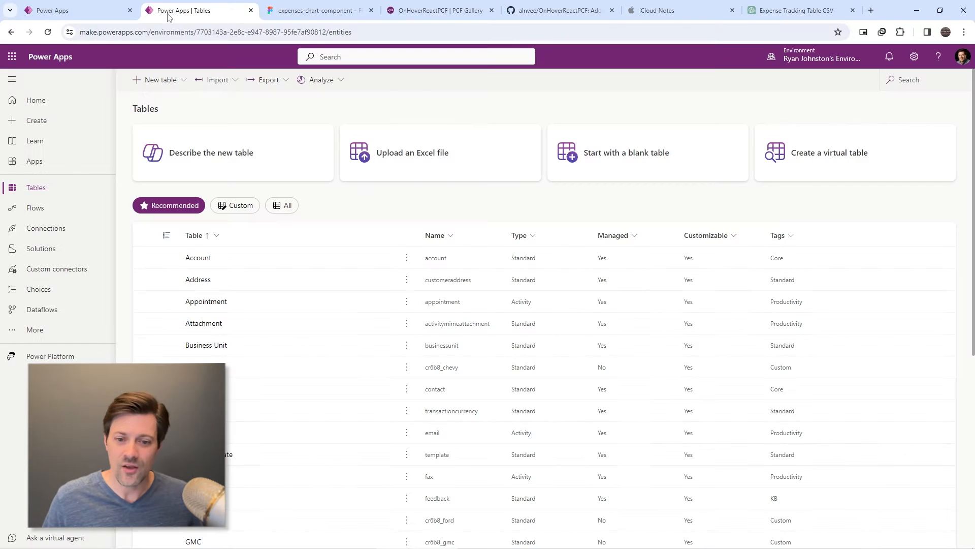
left_click(94, 9)
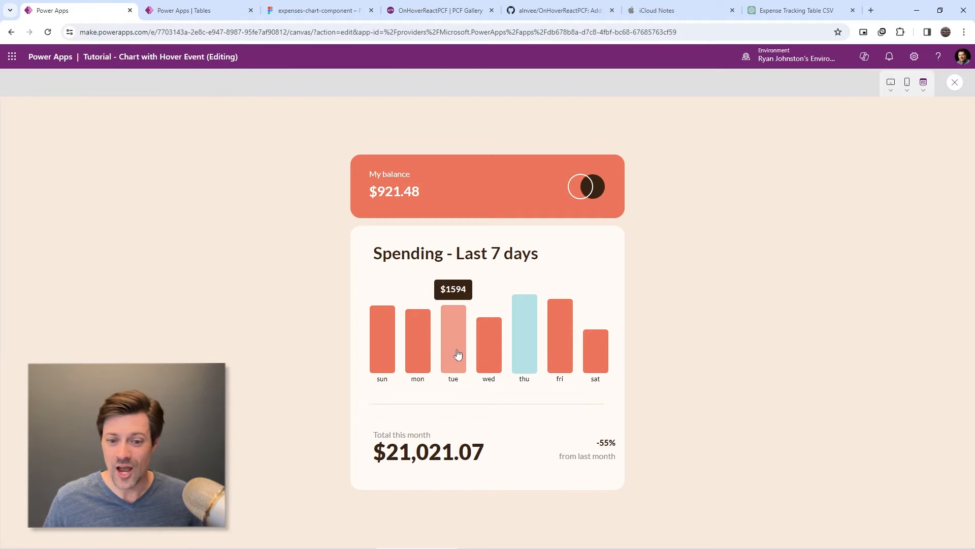
left_click(303, 10)
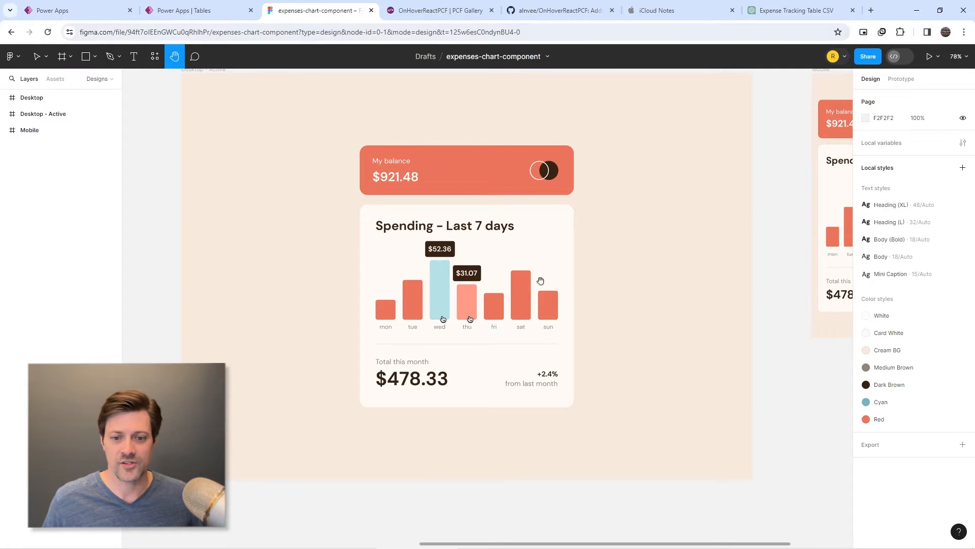
left_click(97, 10)
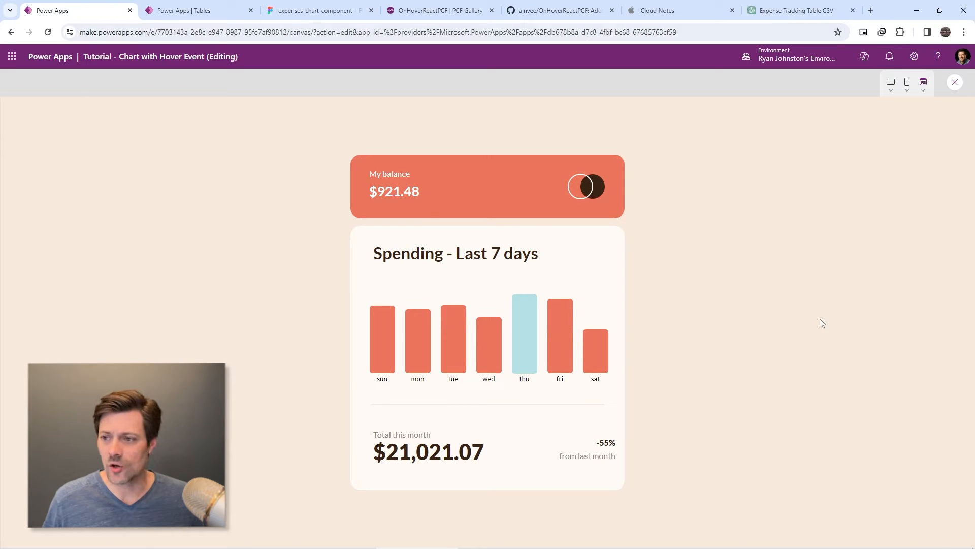
- Exit the app preview, open WorkingScreen and inspect its monthly total, percentage change and balance labels
left_click(955, 82)
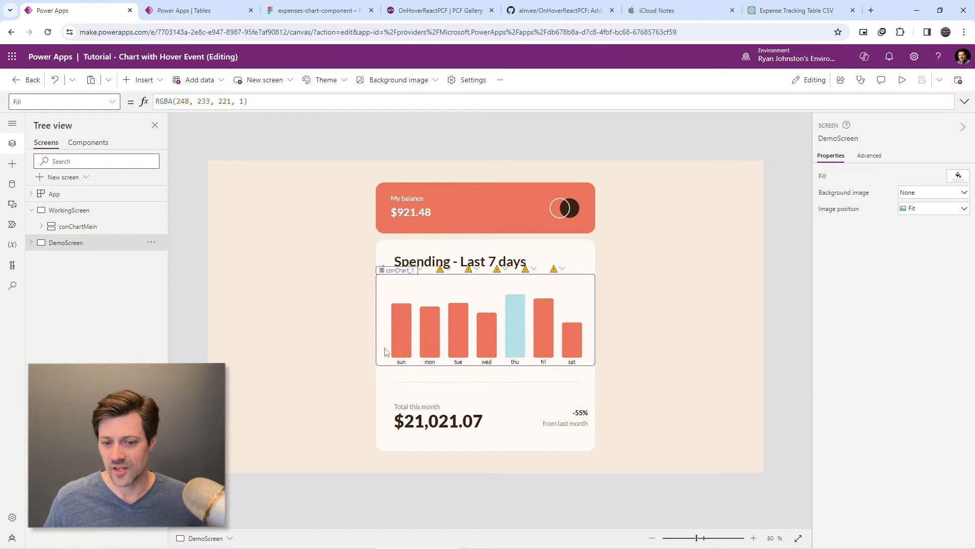
left_click(76, 212)
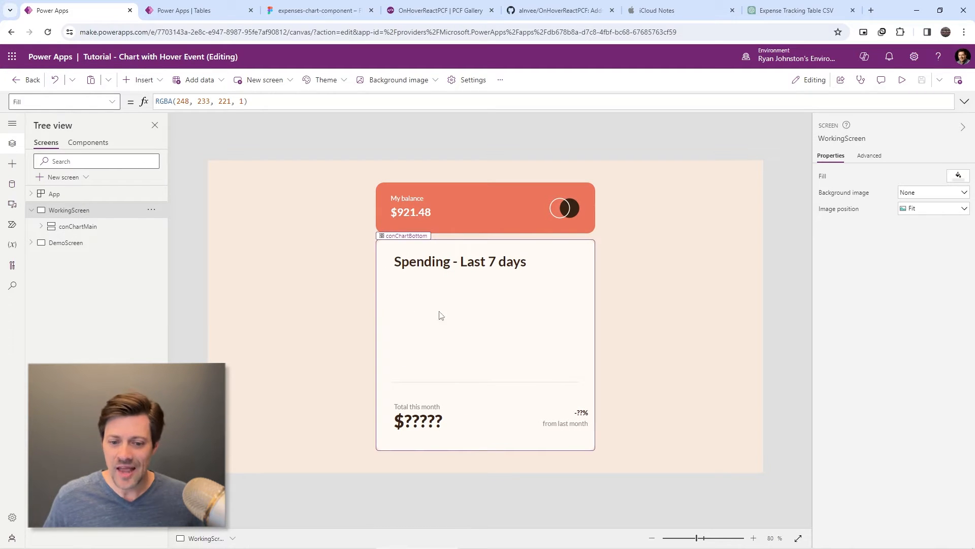
left_click(421, 432)
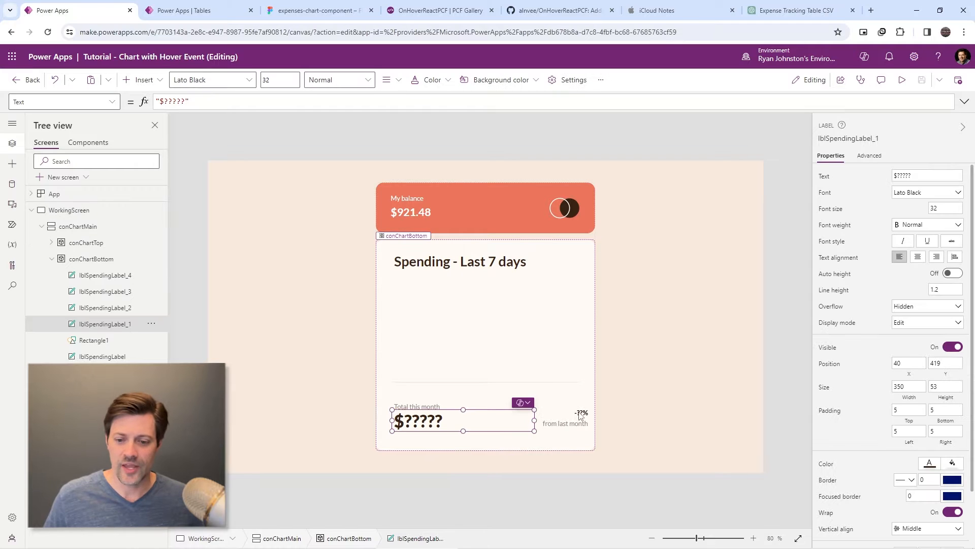
left_click(569, 418)
left_click(409, 421)
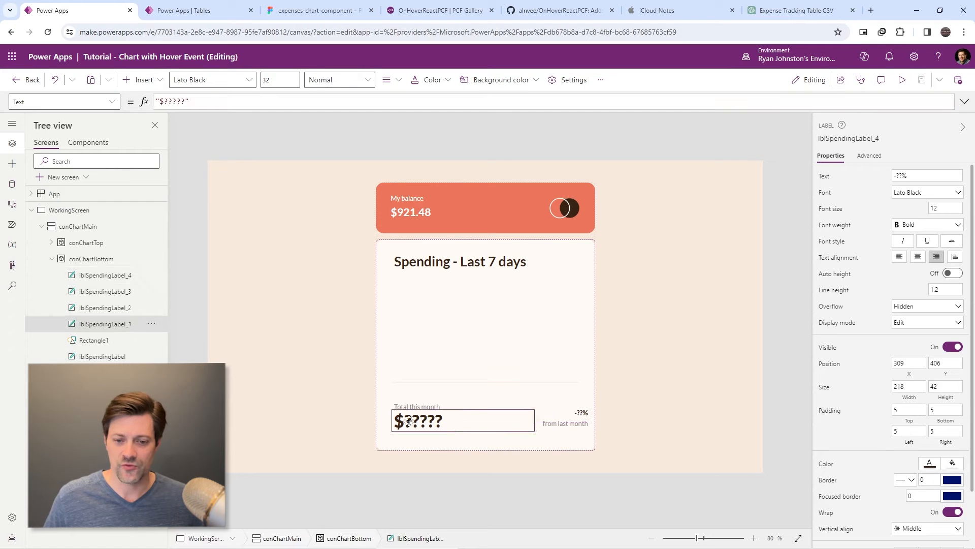
left_click(410, 212)
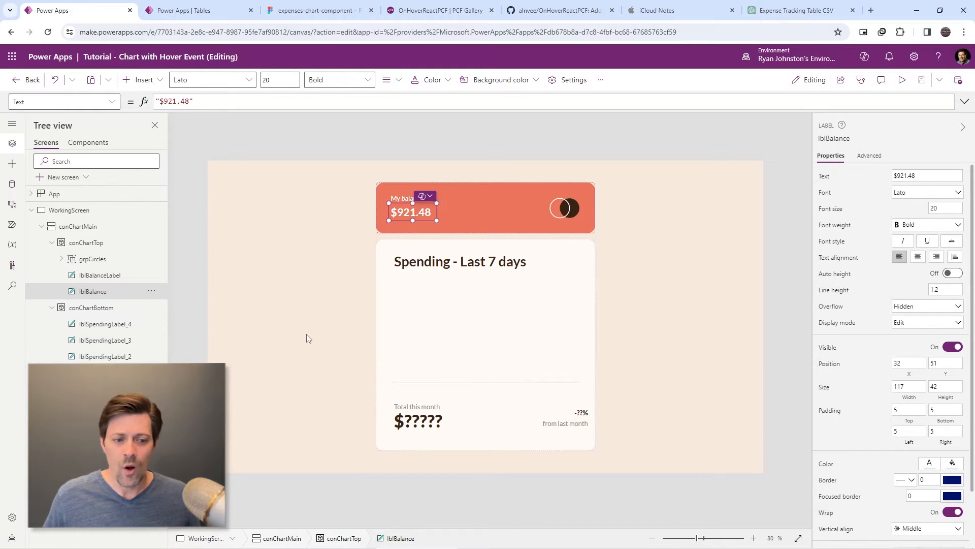
- Insert a horizontal container inside conChartBottom and move it below the spending heading, to about X 0, Y 98
left_click(97, 311)
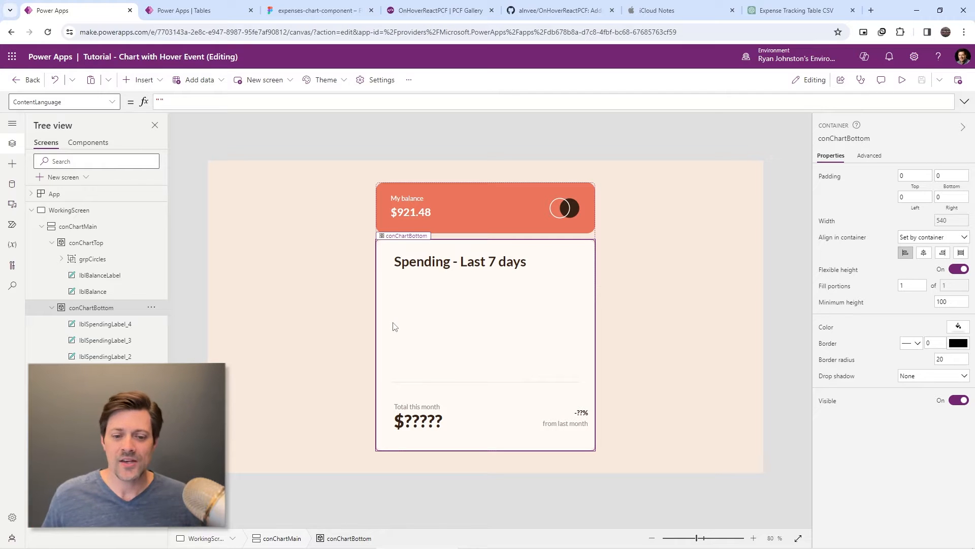
left_click(129, 81)
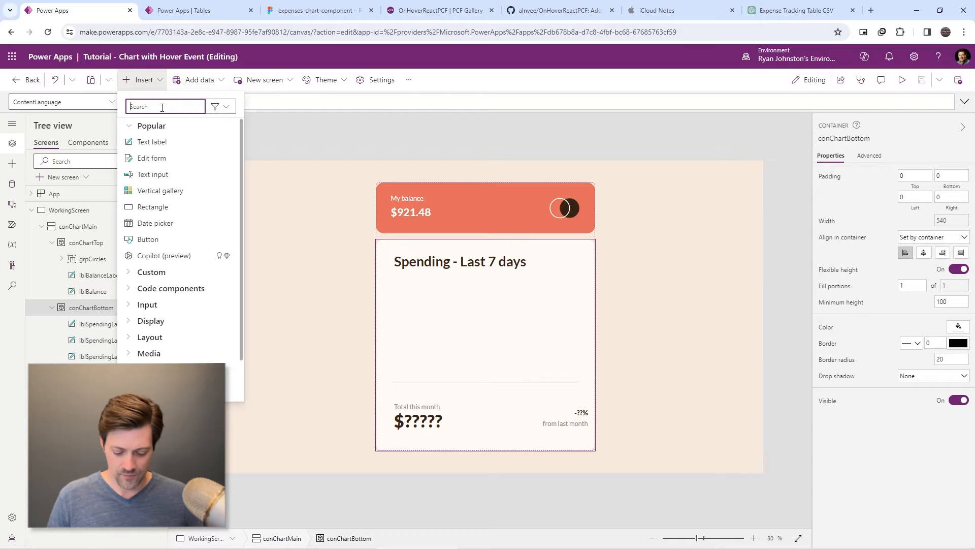
type("cont")
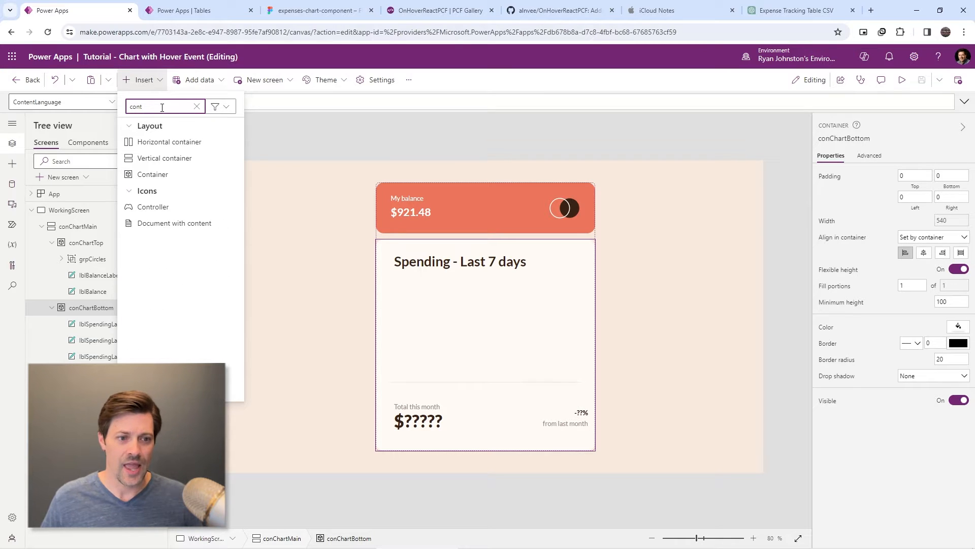
left_click(167, 142)
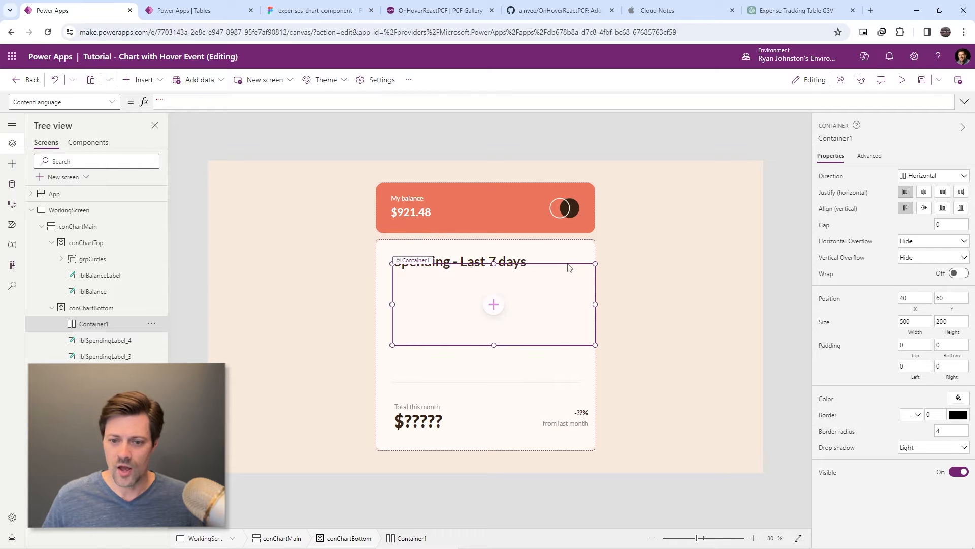
left_click_drag(569, 267, 556, 278)
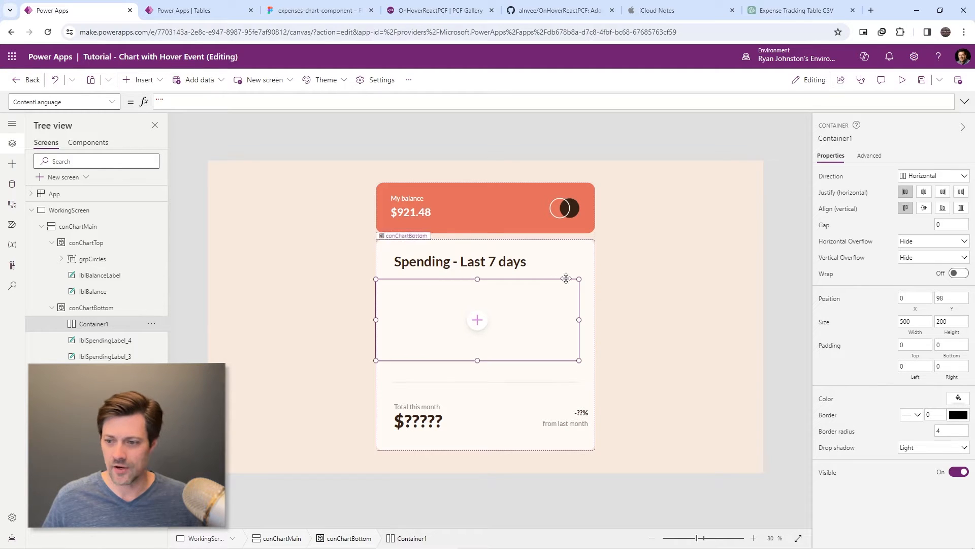
- Set the new horizontal container's width to Parent.Width
left_click(923, 329)
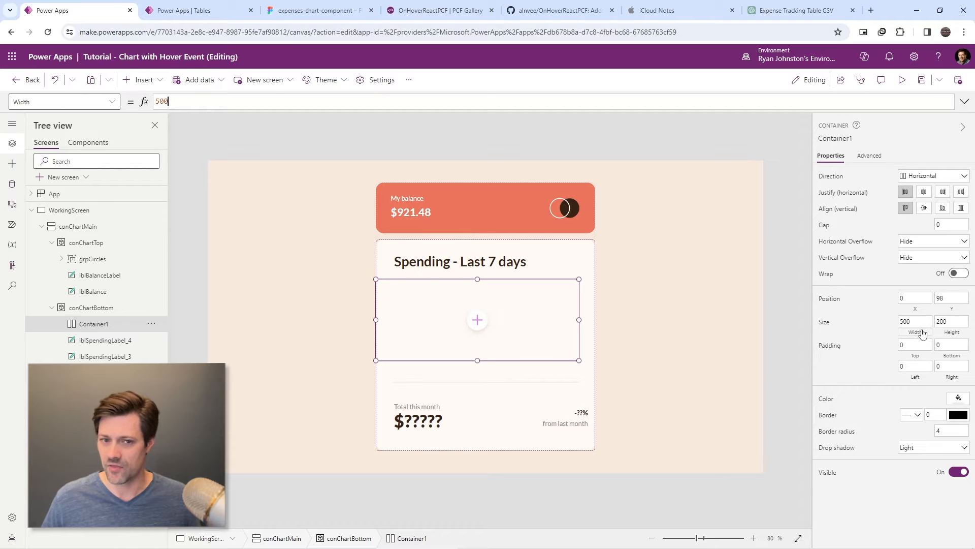
left_click_drag(146, 115, 143, 120)
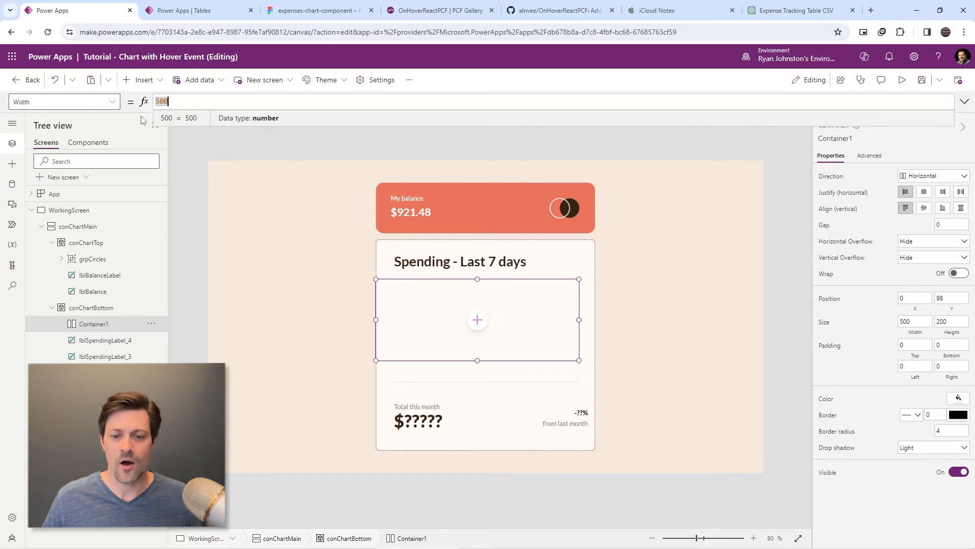
type("Parent.Width")
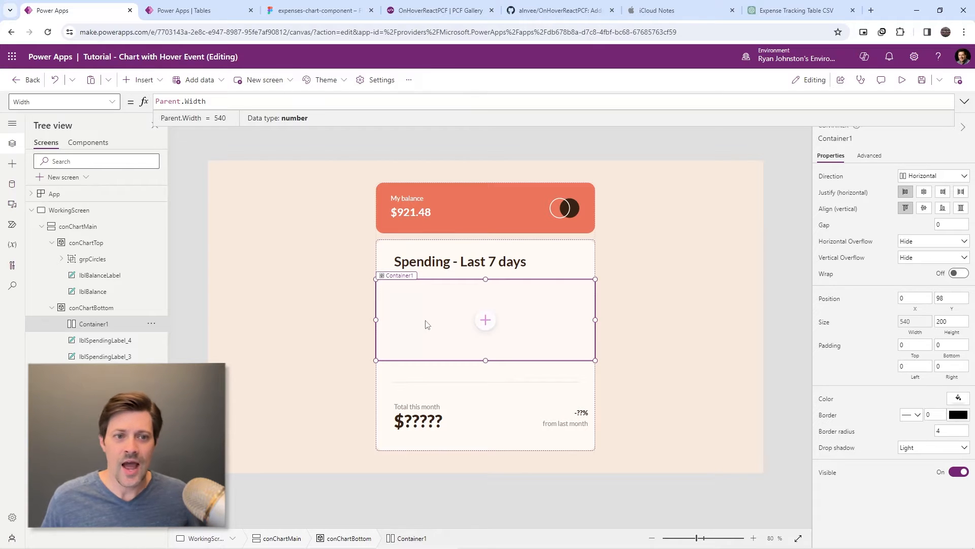
- Check the chart mockup in Figma, then return to Power Apps and set the container's height to 226
left_click(196, 16)
left_click(315, 10)
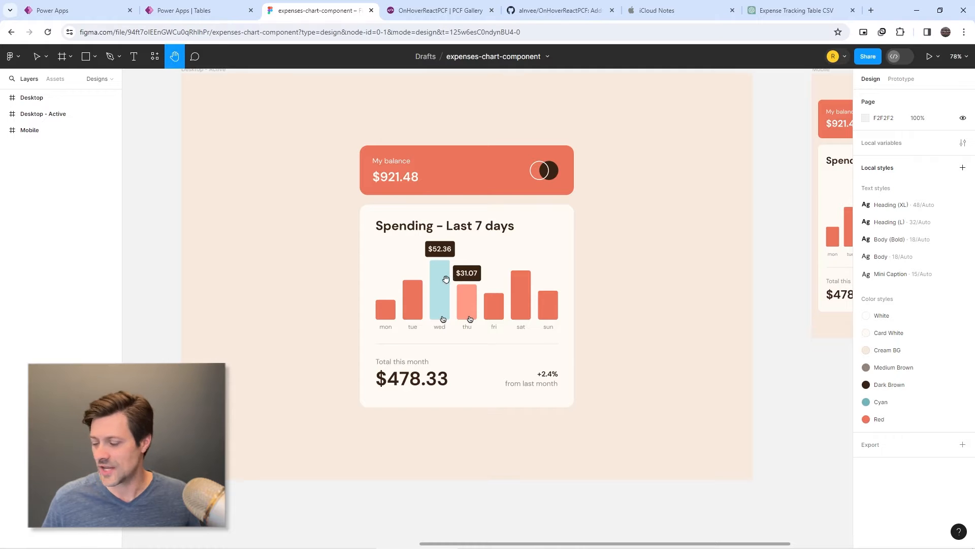
left_click(81, 10)
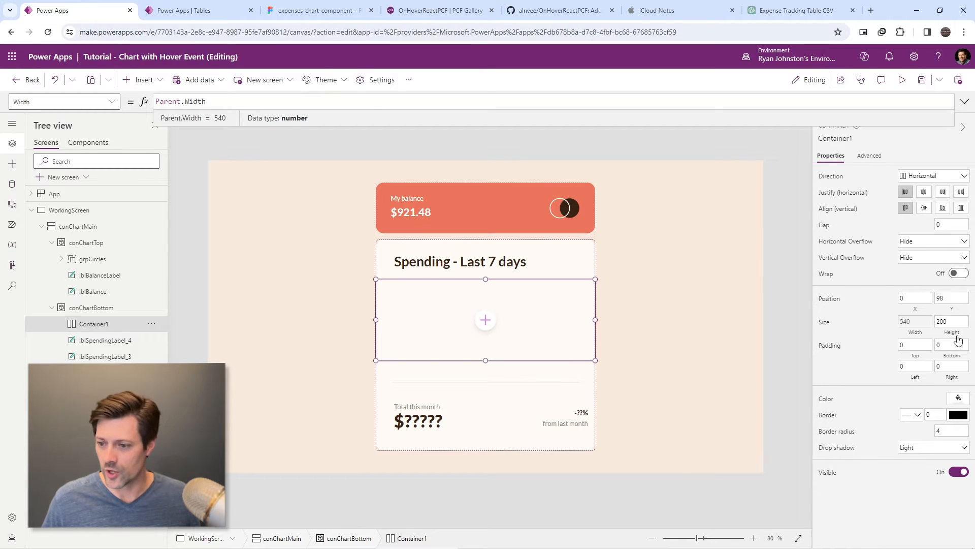
left_click(951, 321)
type("226")
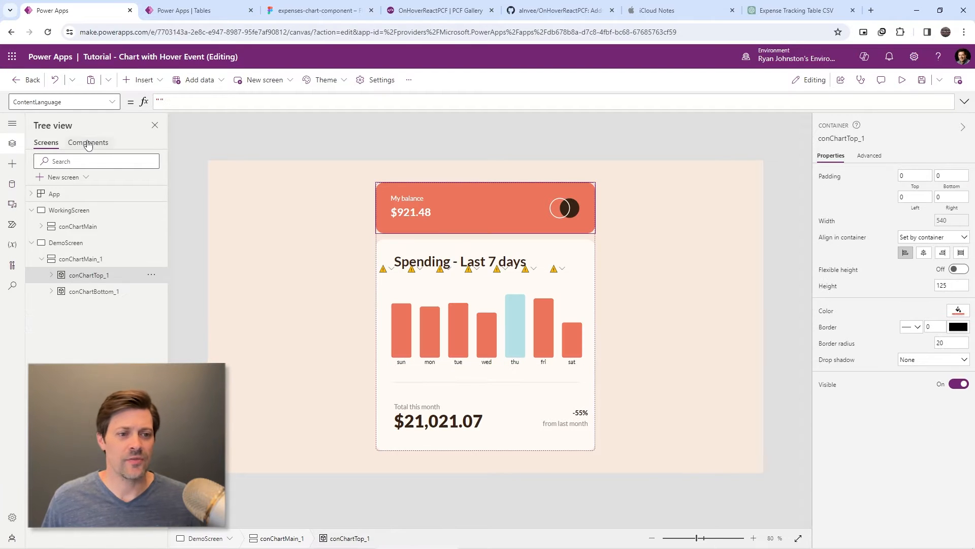
- Create a new component in the app's component list and rename Component1 to com
left_click(88, 143)
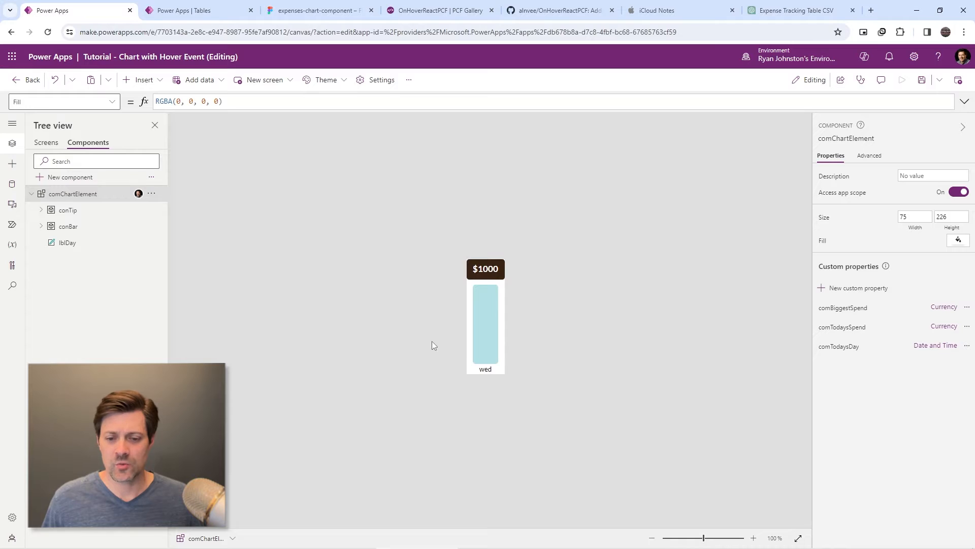
mouse_move(483, 344)
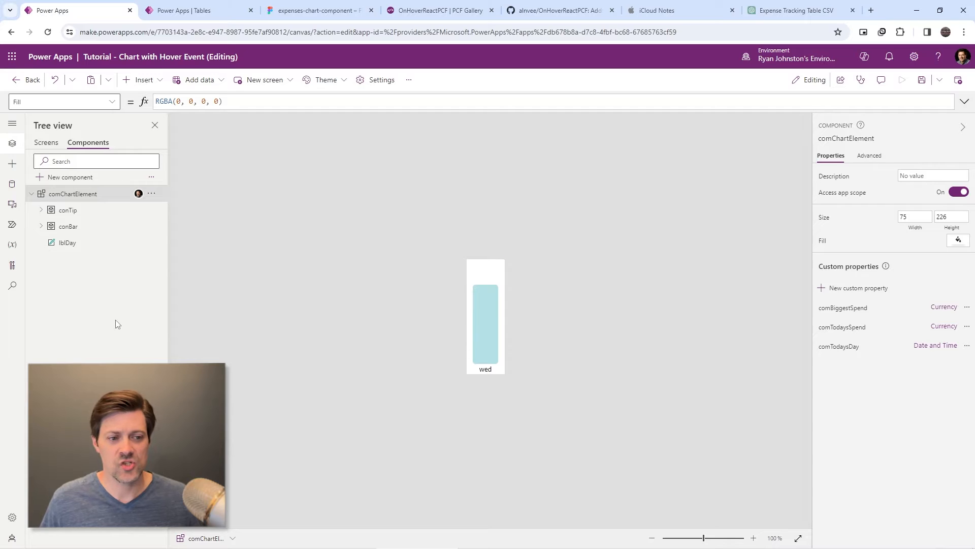
left_click(31, 194)
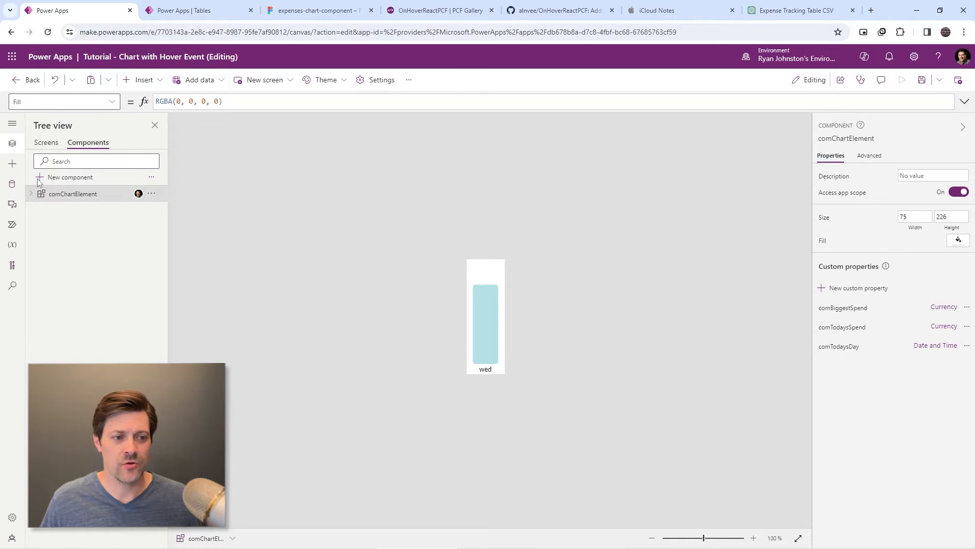
left_click(41, 177)
double_click(71, 210)
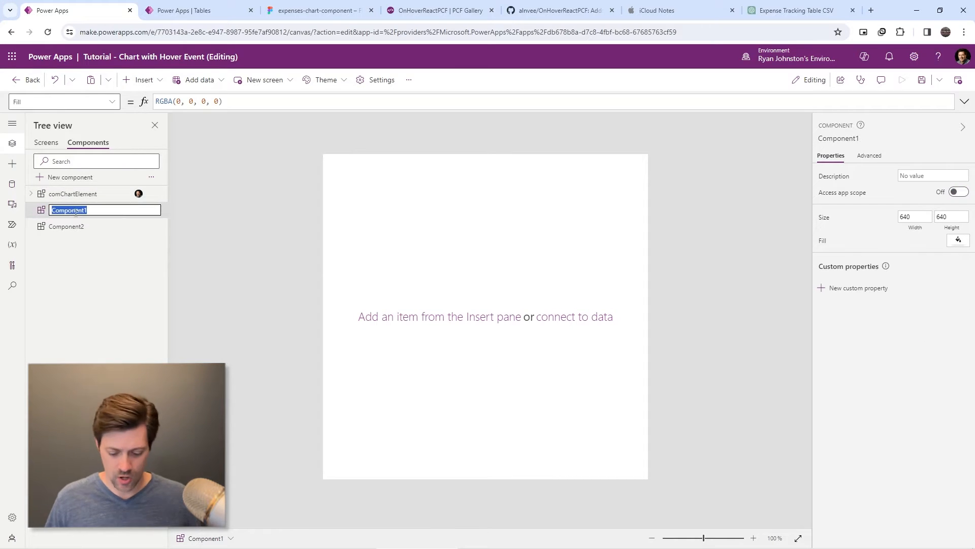
type("com")
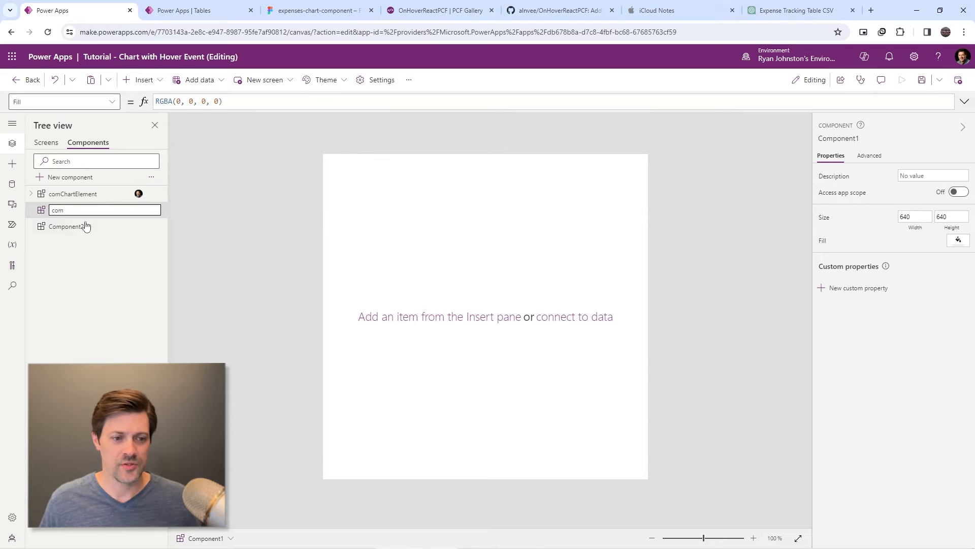
key("Return")
- Delete the surplus Component2 and rename the com component to comChart
left_click(152, 227)
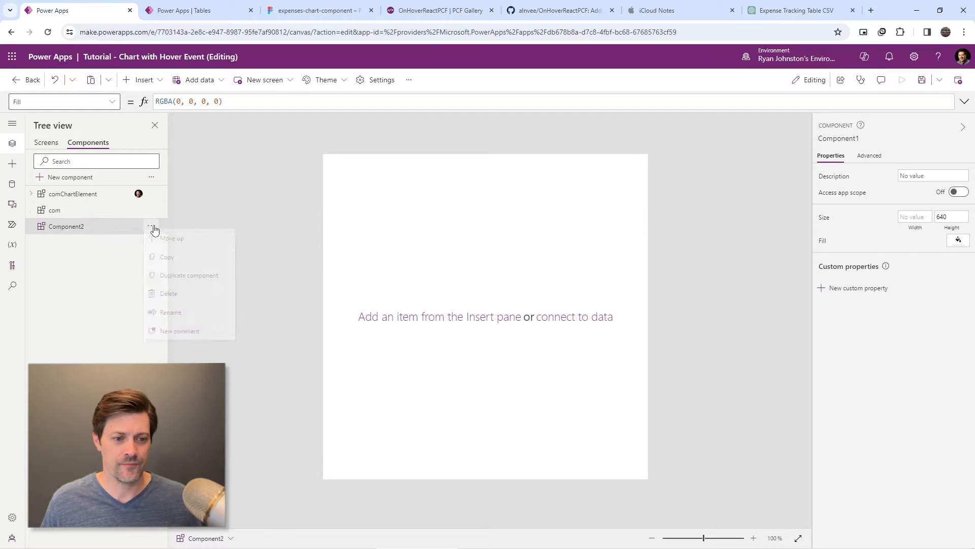
left_click(167, 295)
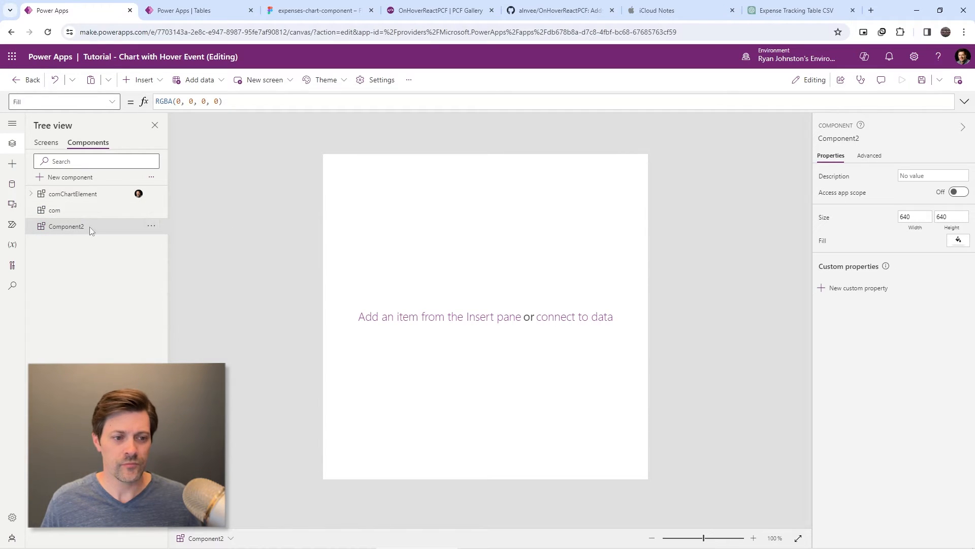
double_click(57, 209)
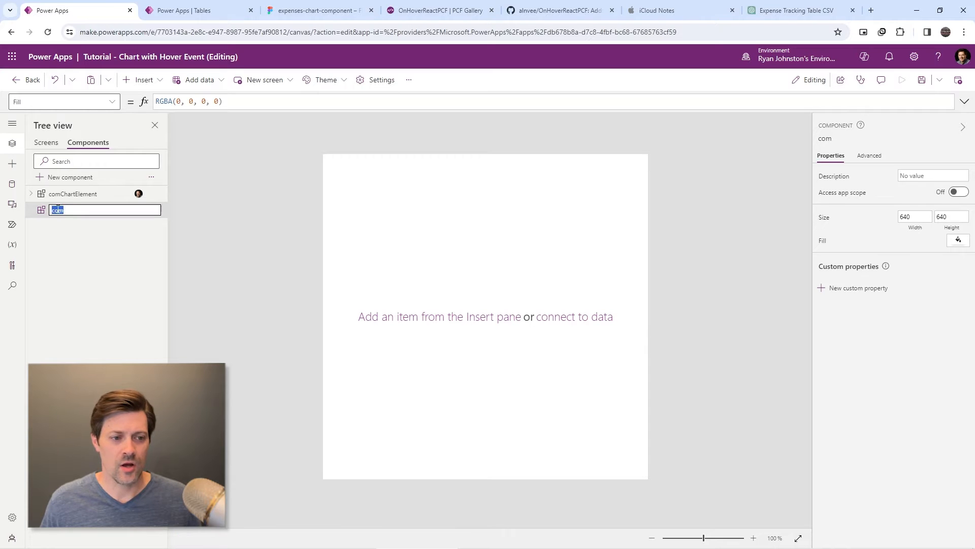
left_click(72, 211)
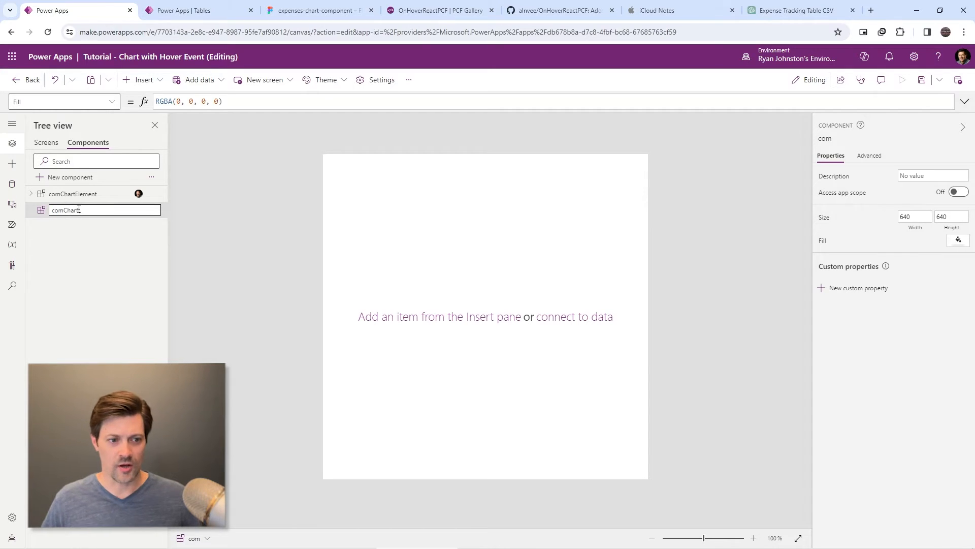
type("Char")
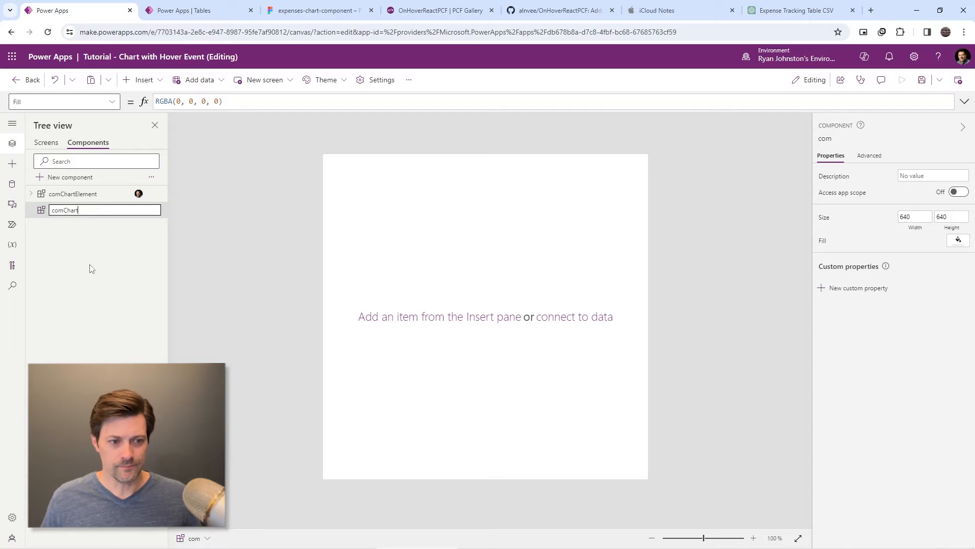
type("t")
key("Return")
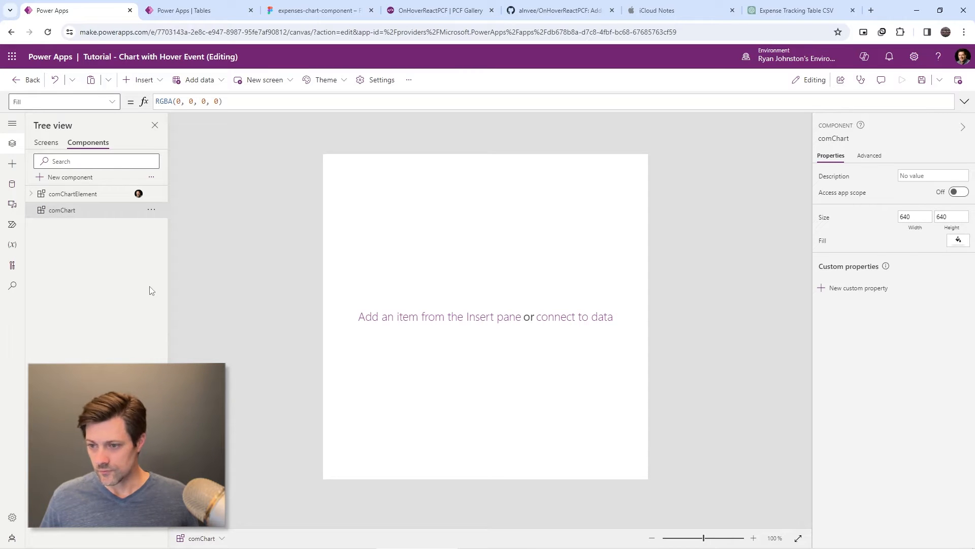
left_click(917, 215)
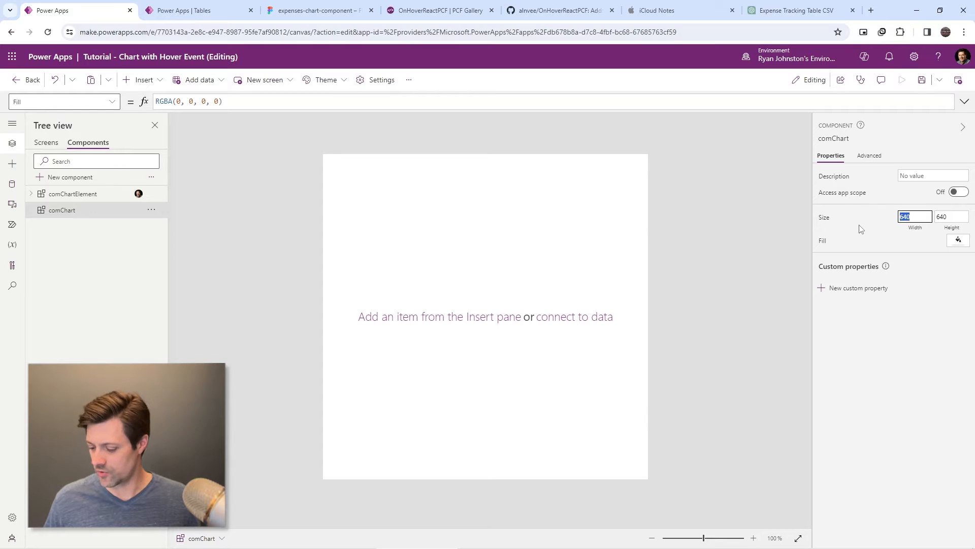
type("226")
key("Tab")
type("75")
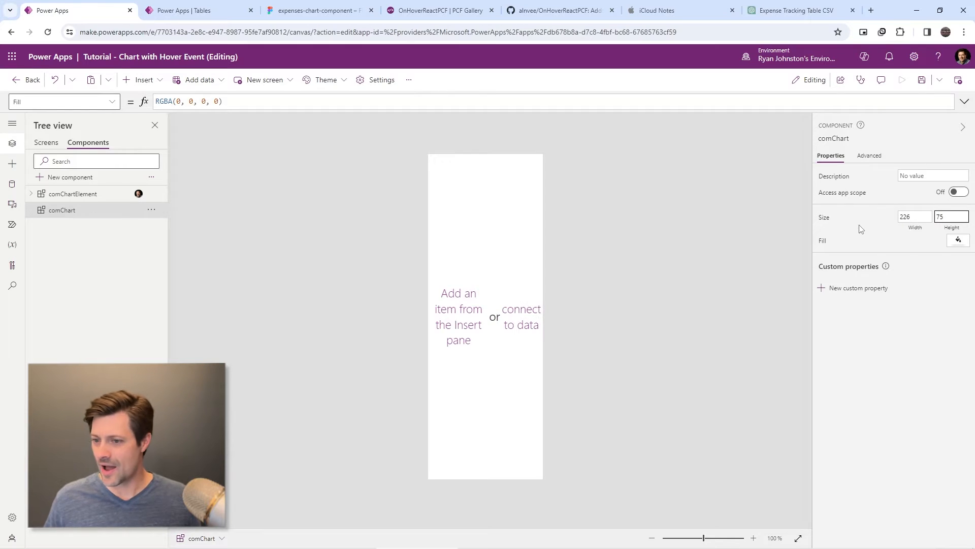
key("ctrl+z")
- Set the comChart component's width to 75 and its height to 226
key("shift+Tab")
type("75")
key("Tab")
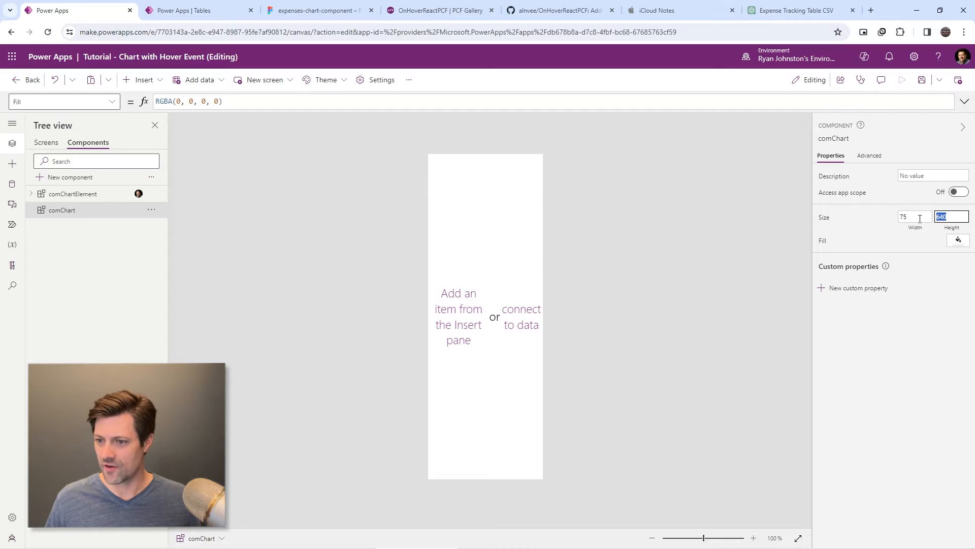
type("640")
left_click(916, 354)
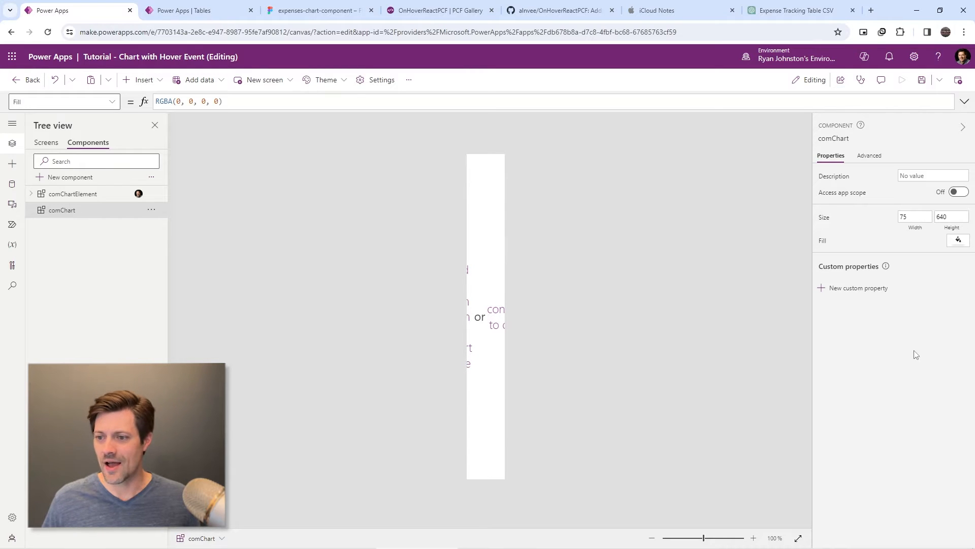
left_click(944, 216)
type("226")
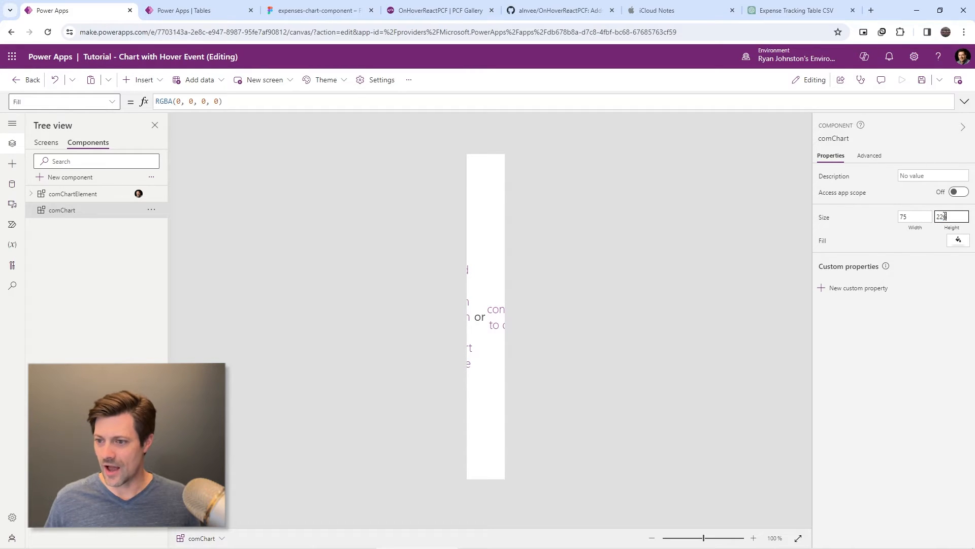
type("0")
- Switch to the Figma mockup and inspect the dimensions of the Tuesday bar and the two spending tooltips
left_click(300, 9)
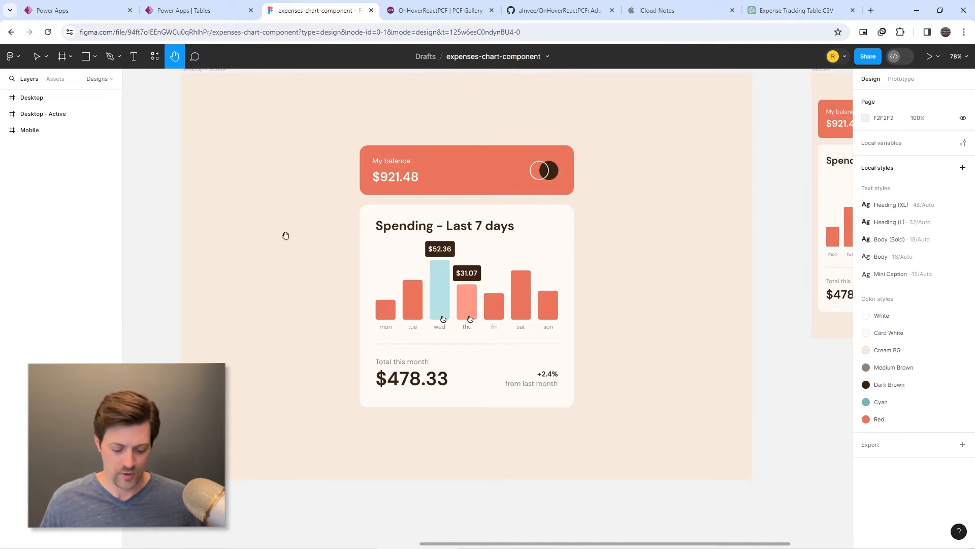
key("v")
left_click(415, 306)
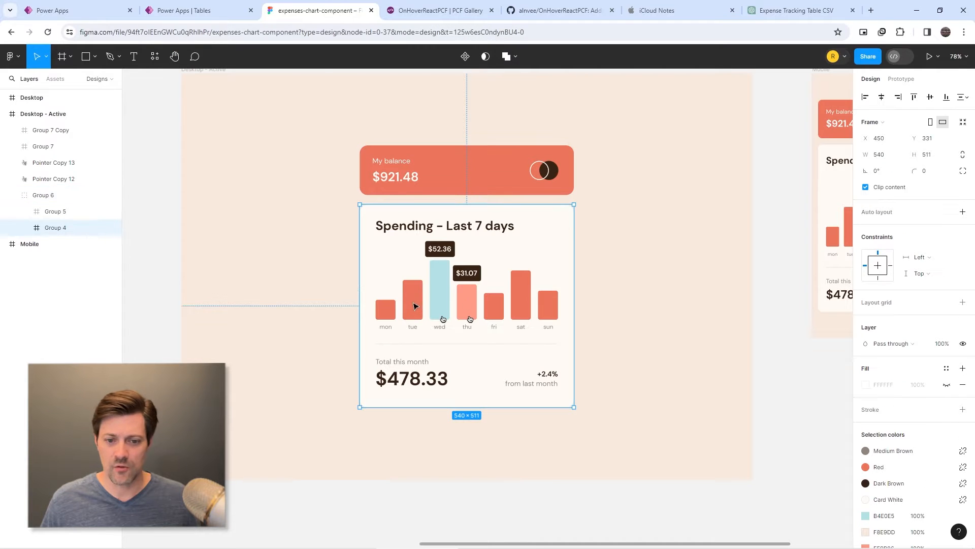
left_click(415, 307)
double_click(416, 307)
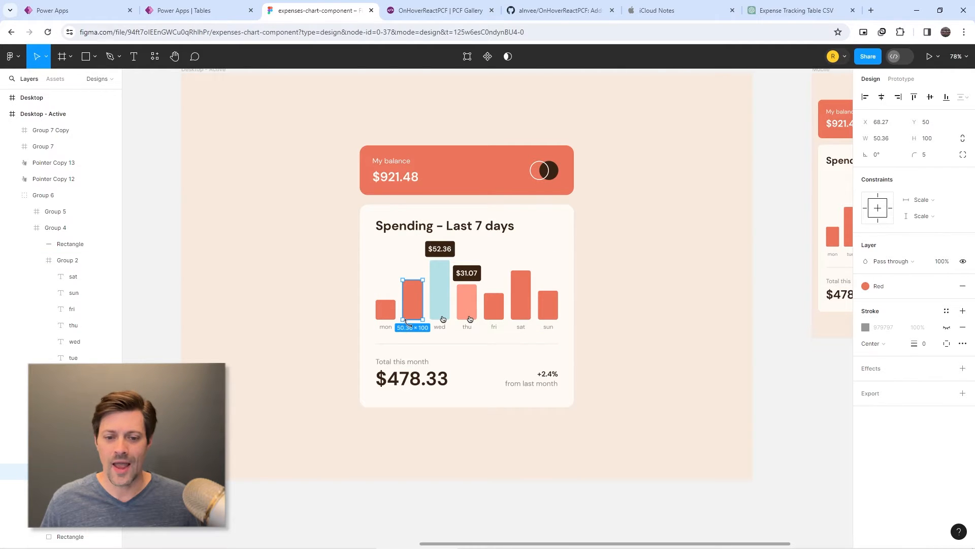
left_click(445, 249)
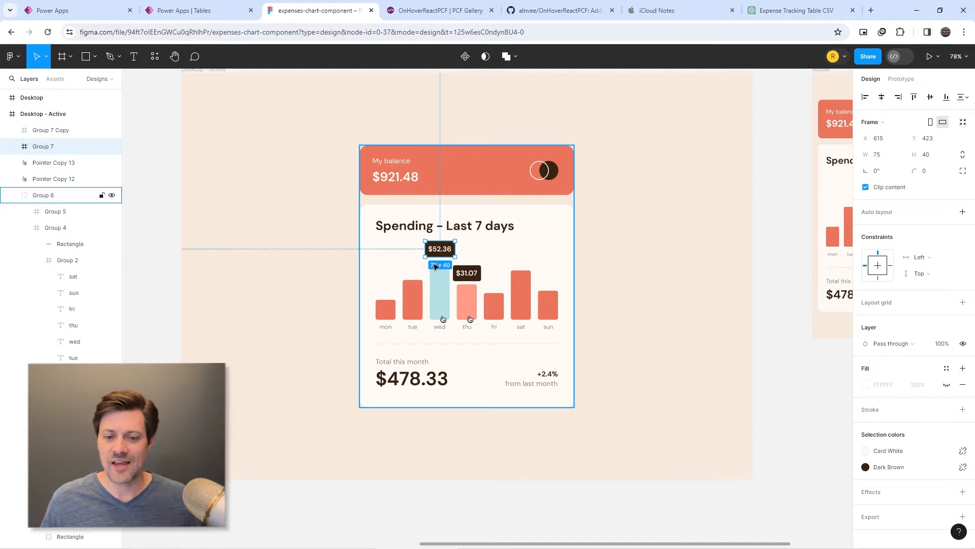
left_click(583, 279)
left_click(466, 276)
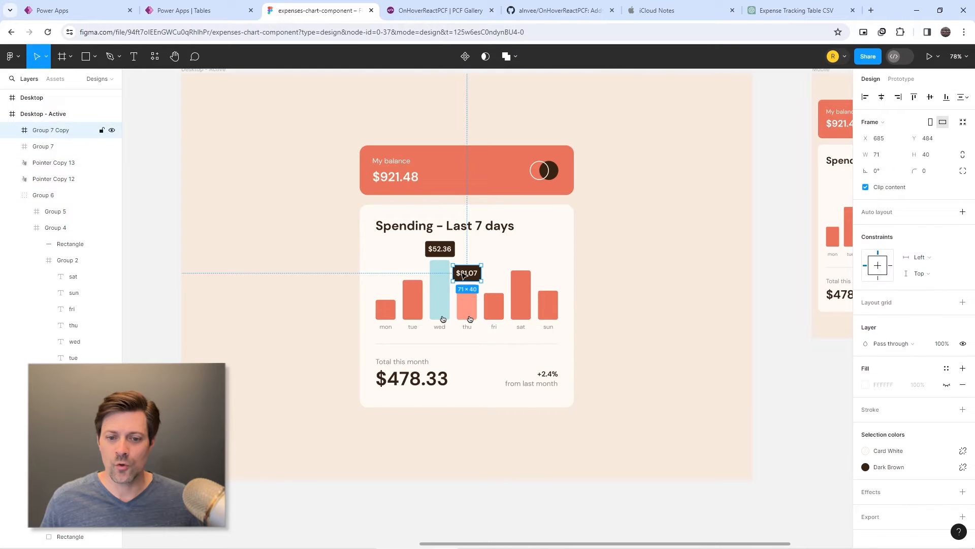
left_click(441, 248)
left_click(466, 274)
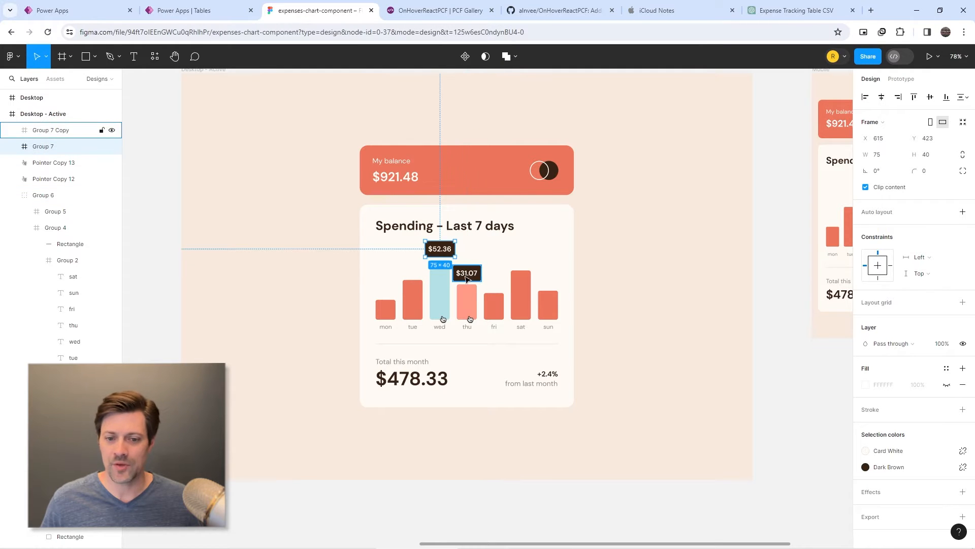
left_click(450, 248)
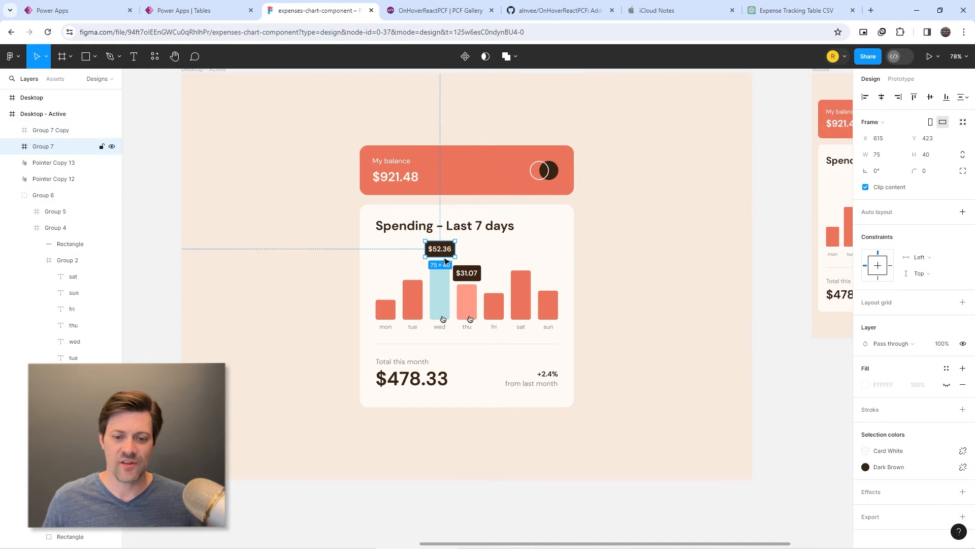
- Return to Power Apps and check the comChart component's height against the mockup dimensions
key("ctrl+1")
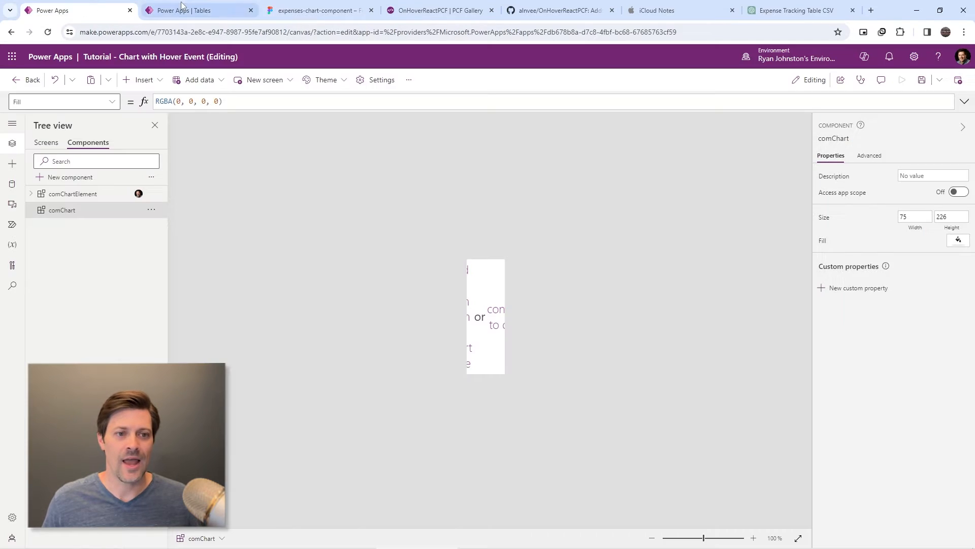
key("ctrl+2")
key("ctrl+1")
left_click(954, 217)
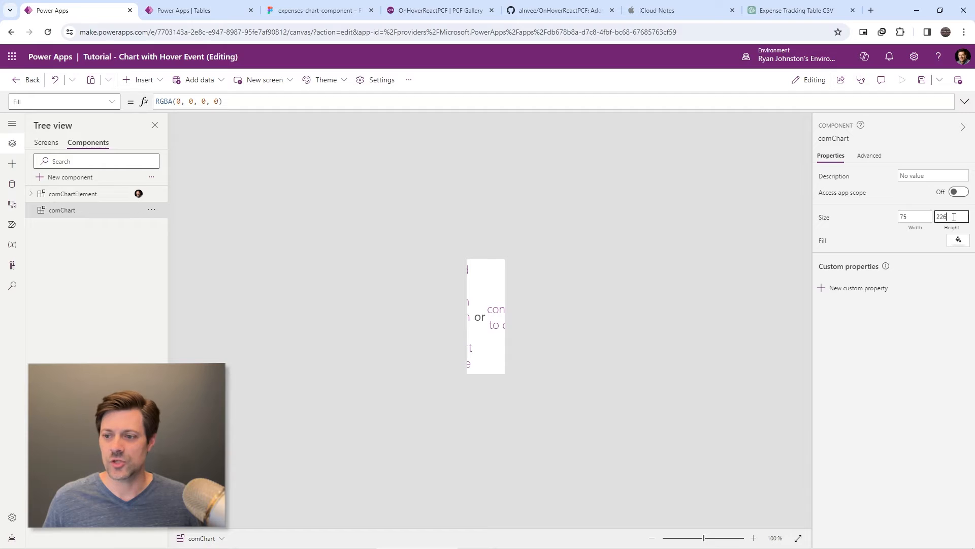
left_click(75, 254)
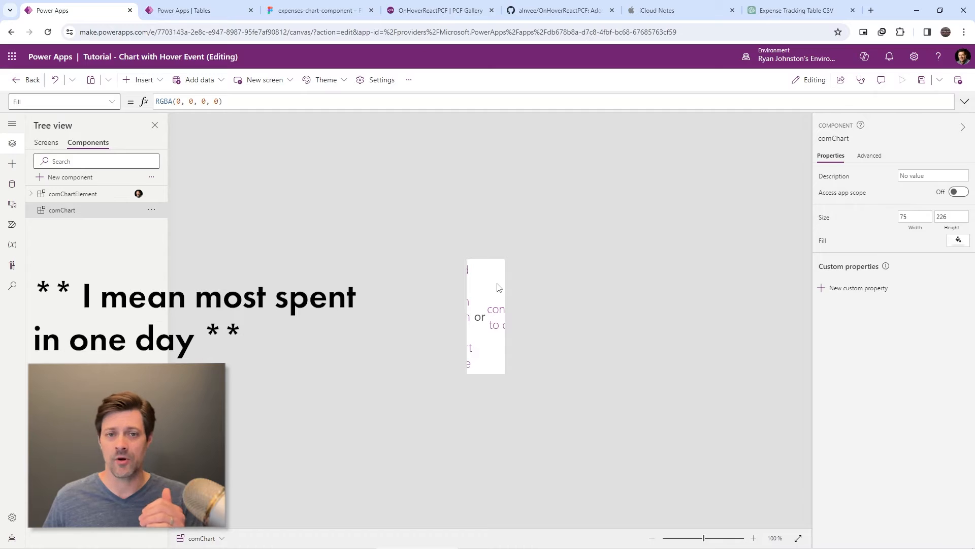
- Examine comChartElement and its custom properties in Power Apps, comparing them with the highlighted bars in the Figma mockup
left_click(68, 194)
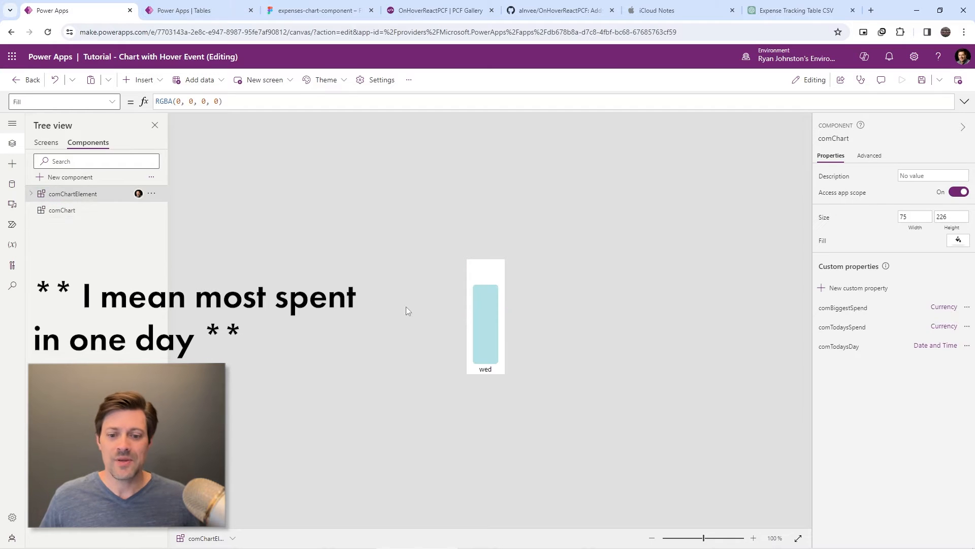
left_click(315, 10)
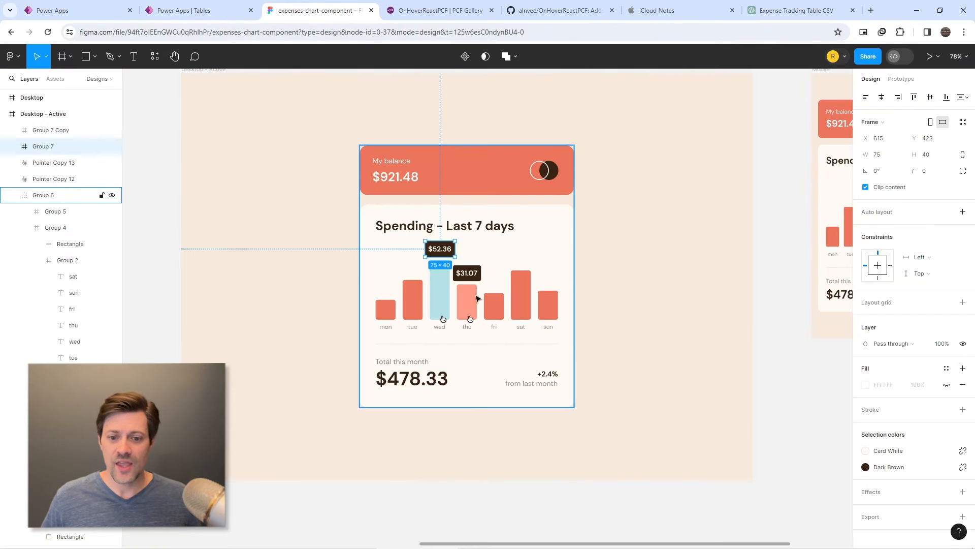
left_click(644, 279)
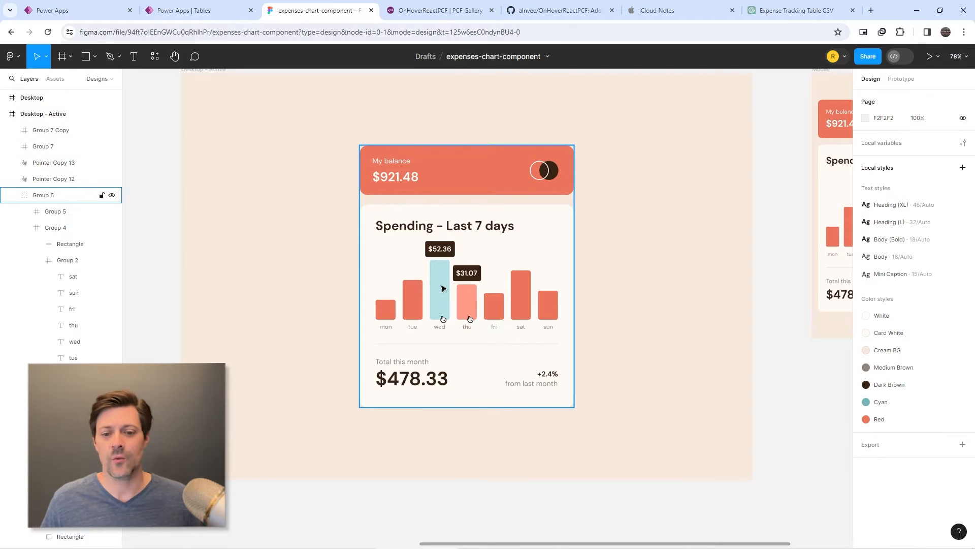
mouse_move(81, 11)
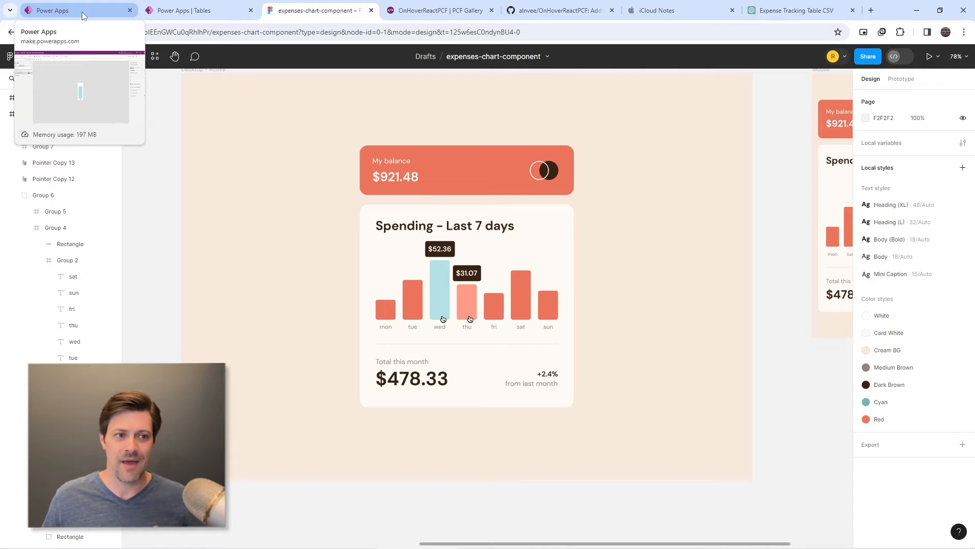
left_click(56, 11)
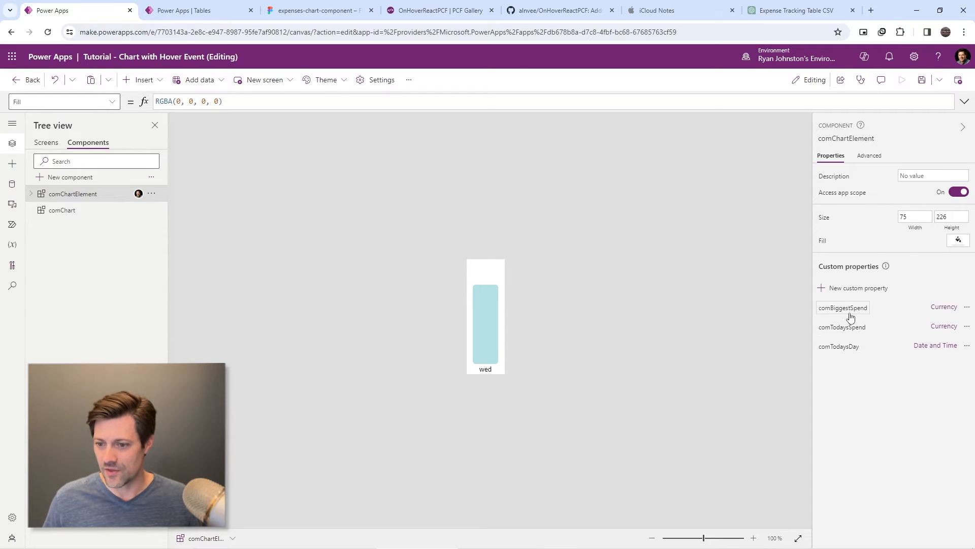
- Start a new custom property on the comChart component and name it comTodayDate
left_click(76, 210)
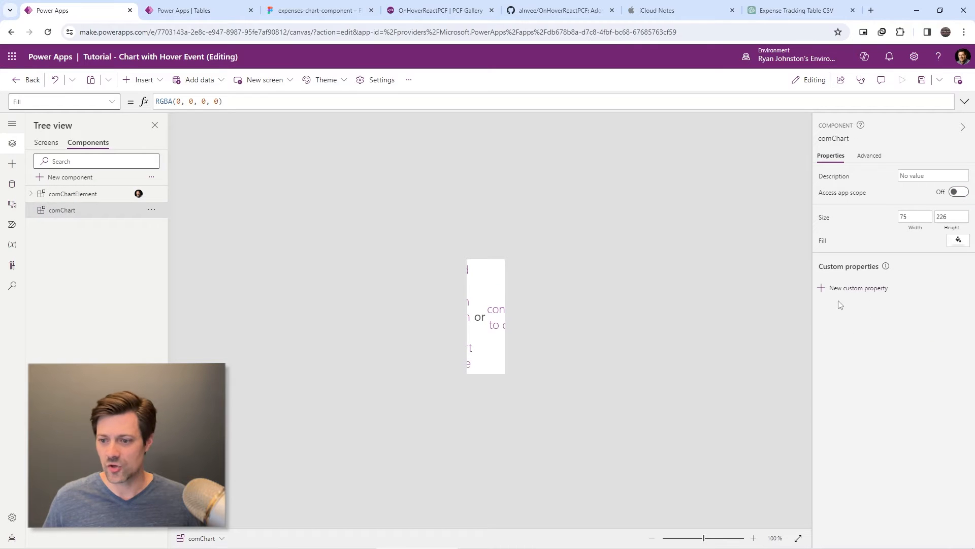
left_click(824, 288)
left_click_drag(742, 168, 611, 171)
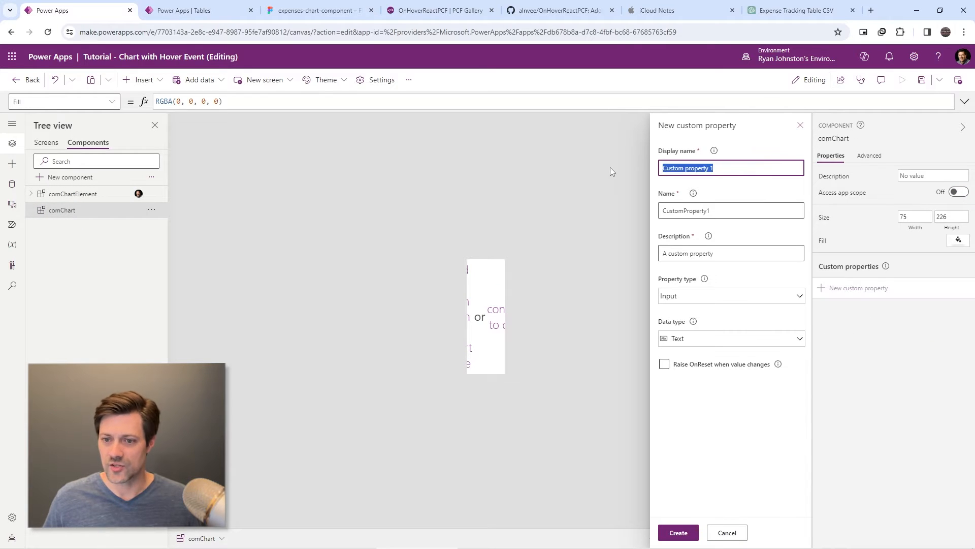
type("com")
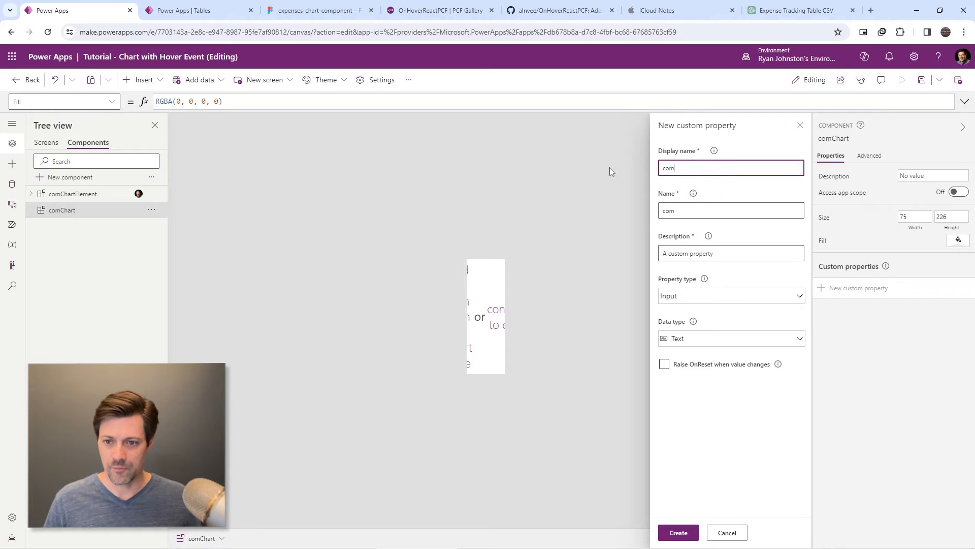
type("Toyda")
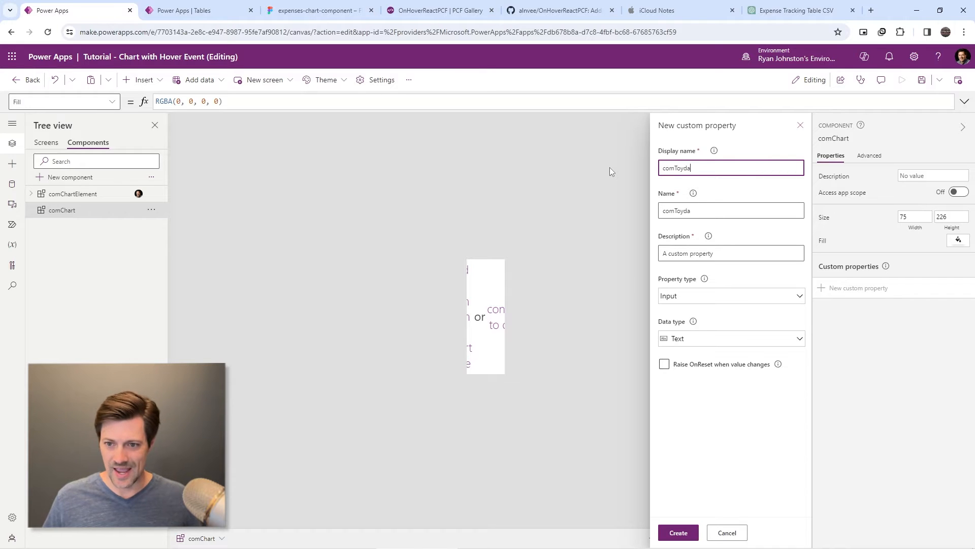
key("BackSpace")
key("BackSpace")
key("BackSpace")
type("day")
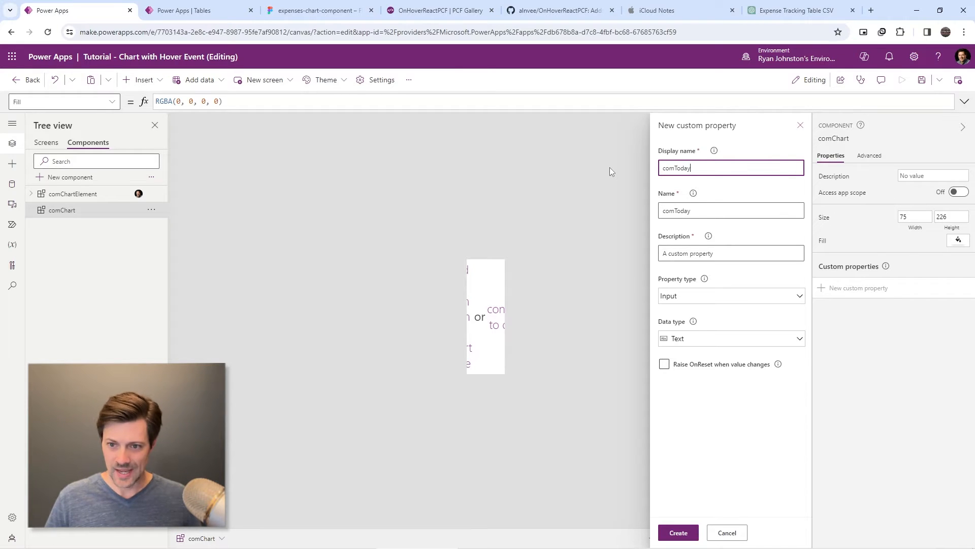
type("Date")
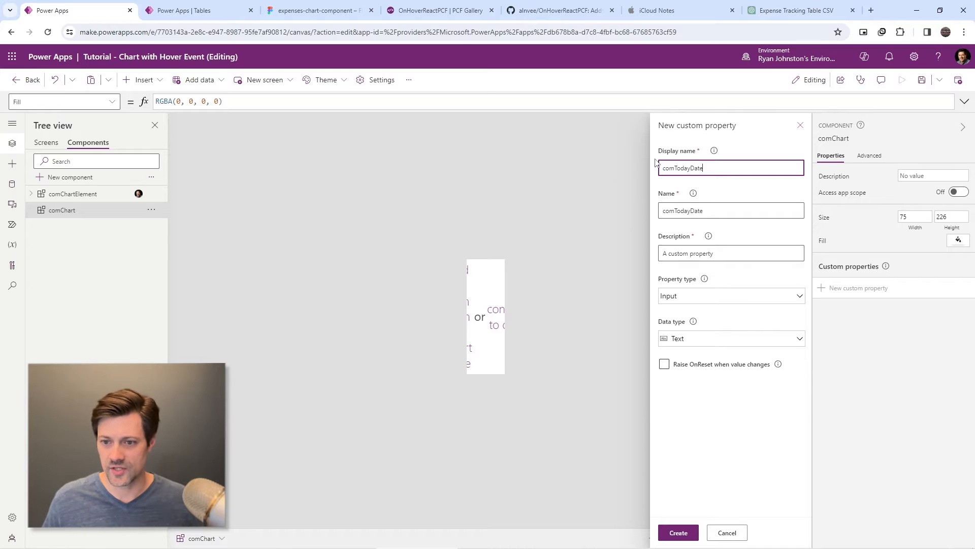
- Describe the comTodayDate property as "Today's date", set its data type to Date and time, and create it
left_click(735, 252)
key("ctrl+a")
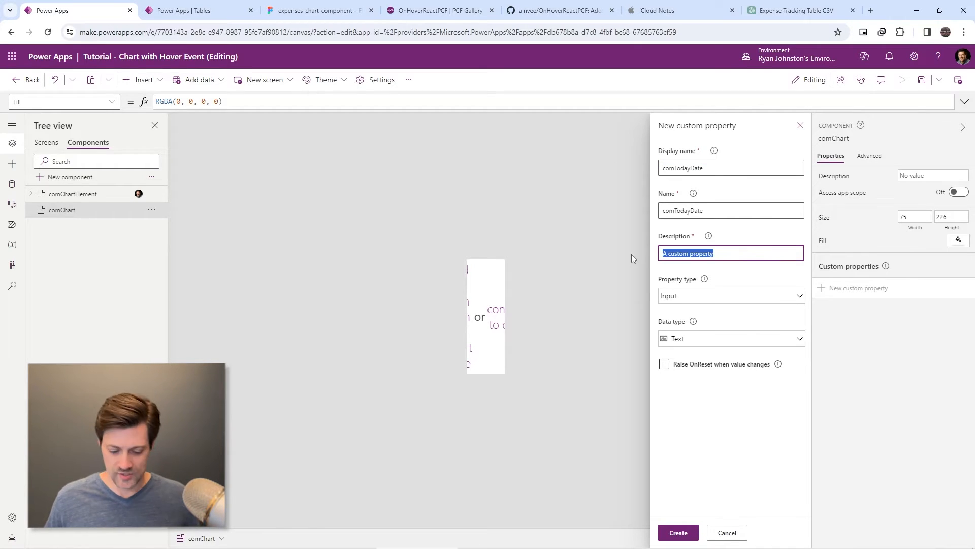
type("Today's dayte")
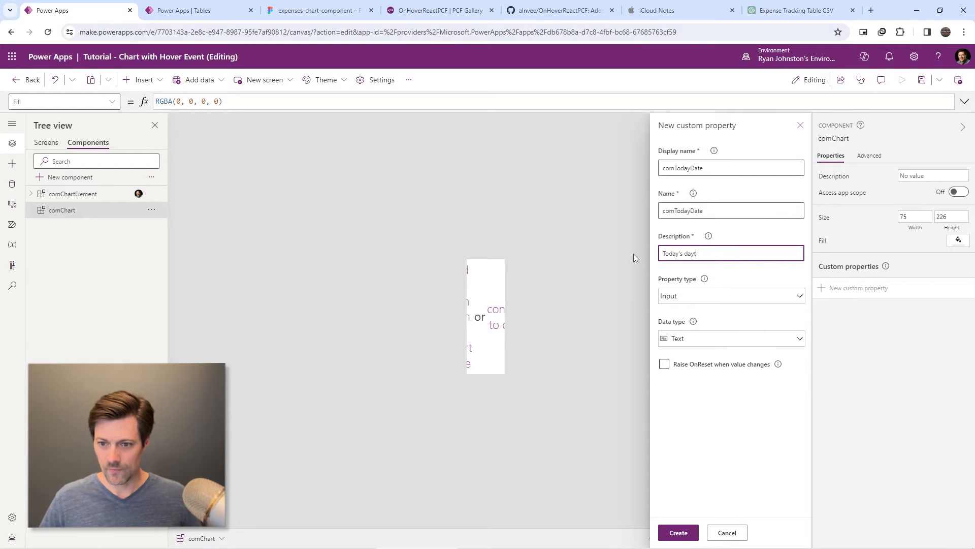
key("BackSpace")
key("BackSpace")
key("BackSpace")
type("te")
left_click(720, 341)
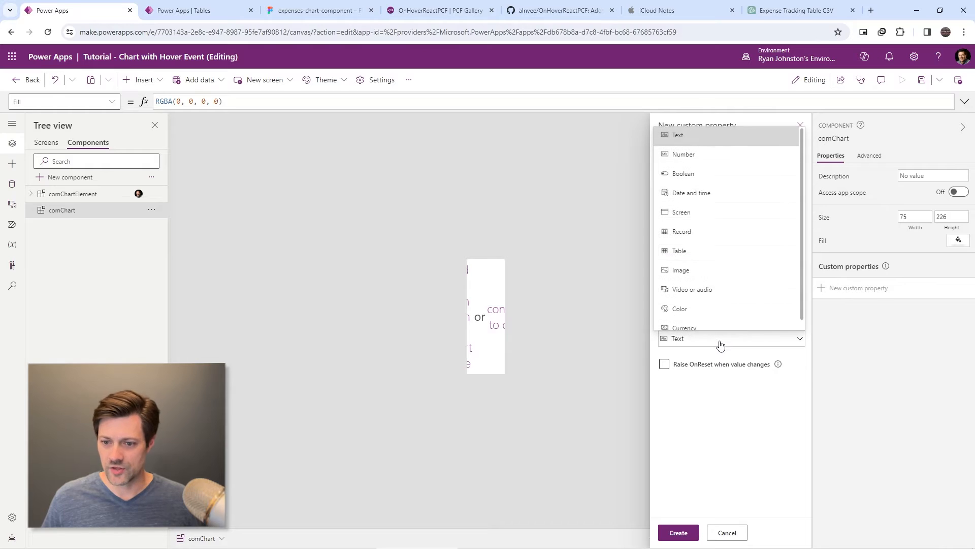
left_click(717, 193)
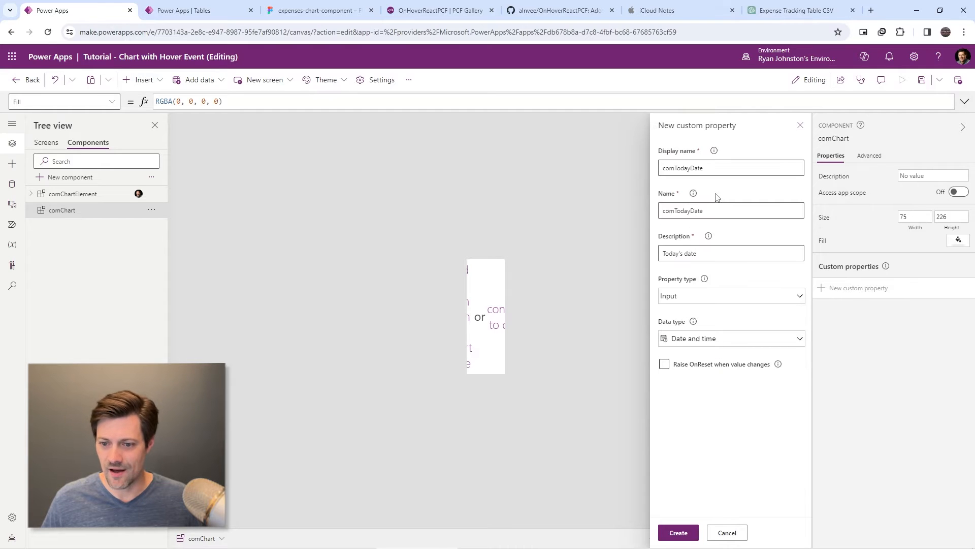
left_click(679, 532)
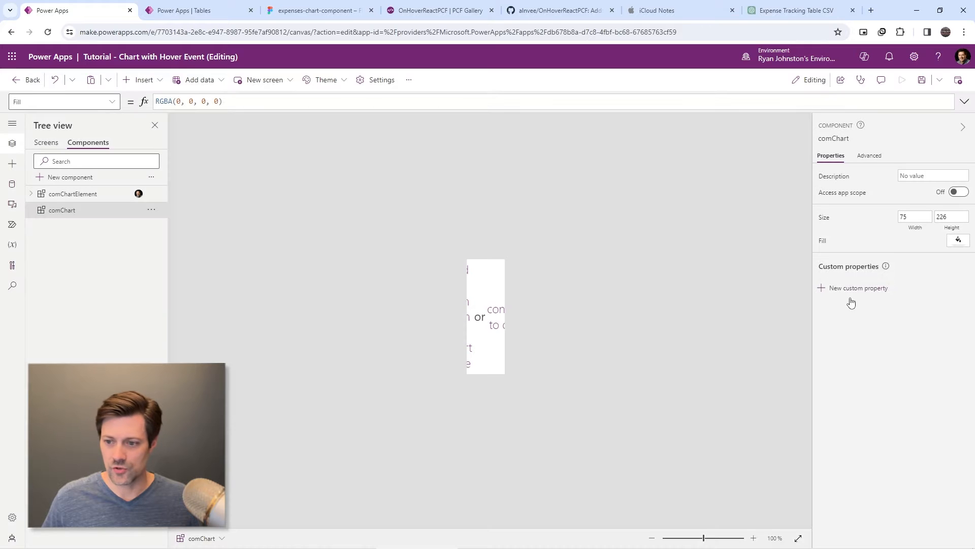
- Create a comChart input property named comTodaySpend with the description "The amount spent today" and the Currency data type
left_click(822, 288)
double_click(729, 170)
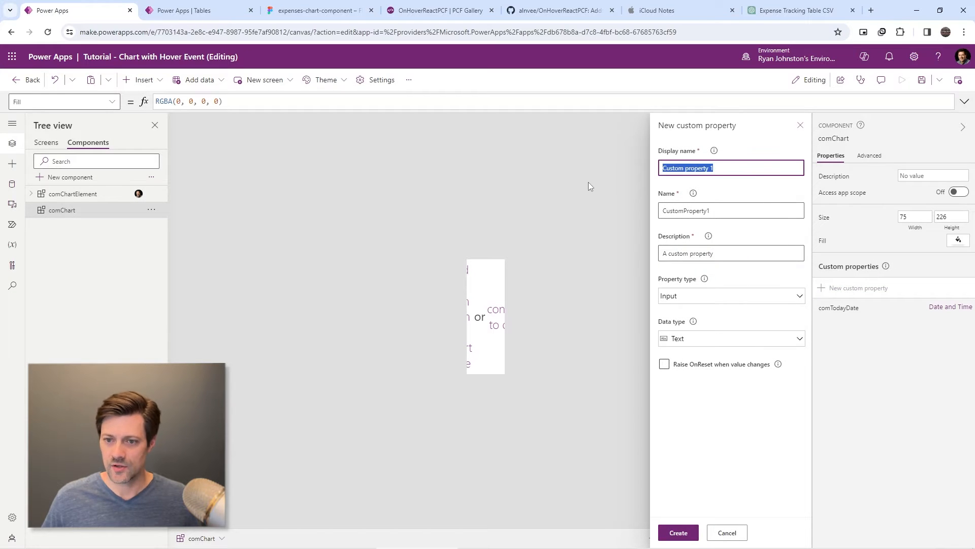
type("comTodaySpend")
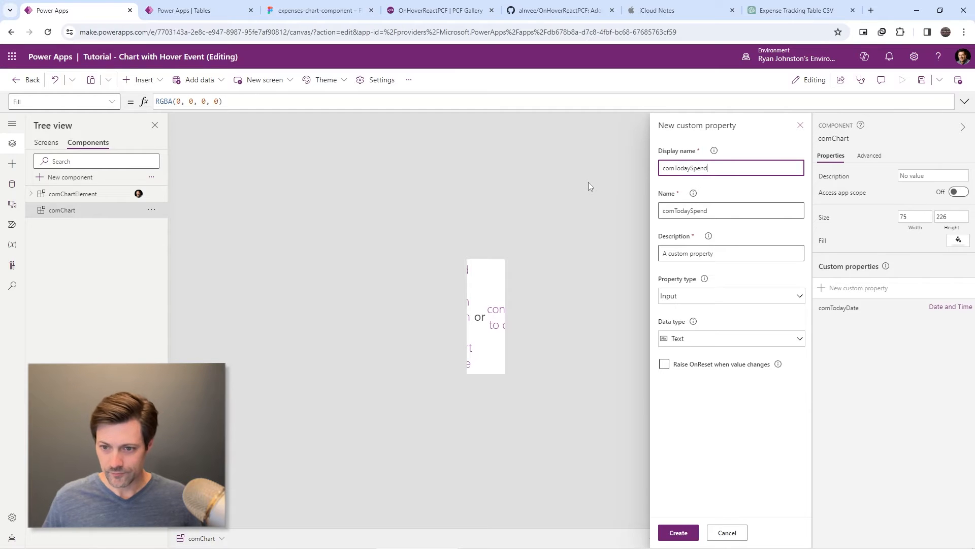
left_click(740, 210)
triple_click(747, 253)
type("The ")
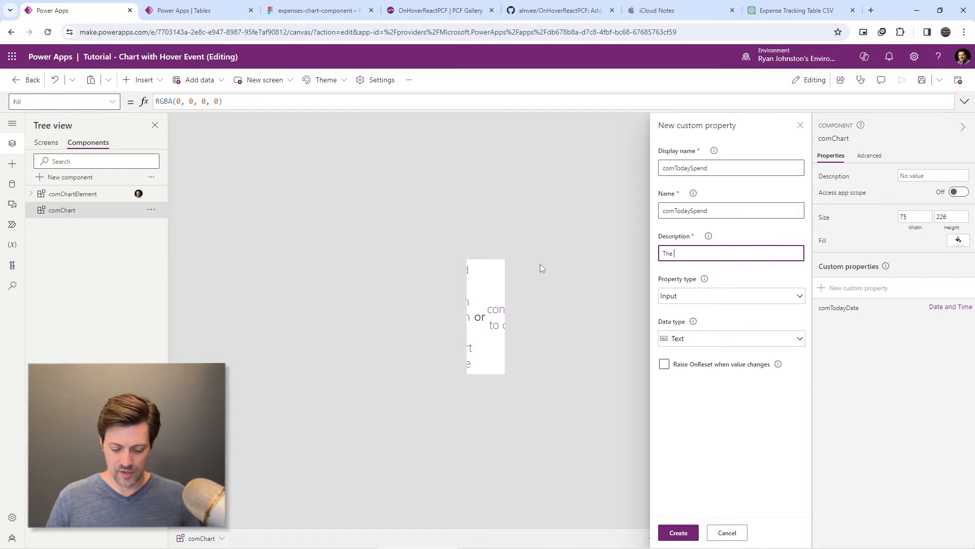
type("amount spent today")
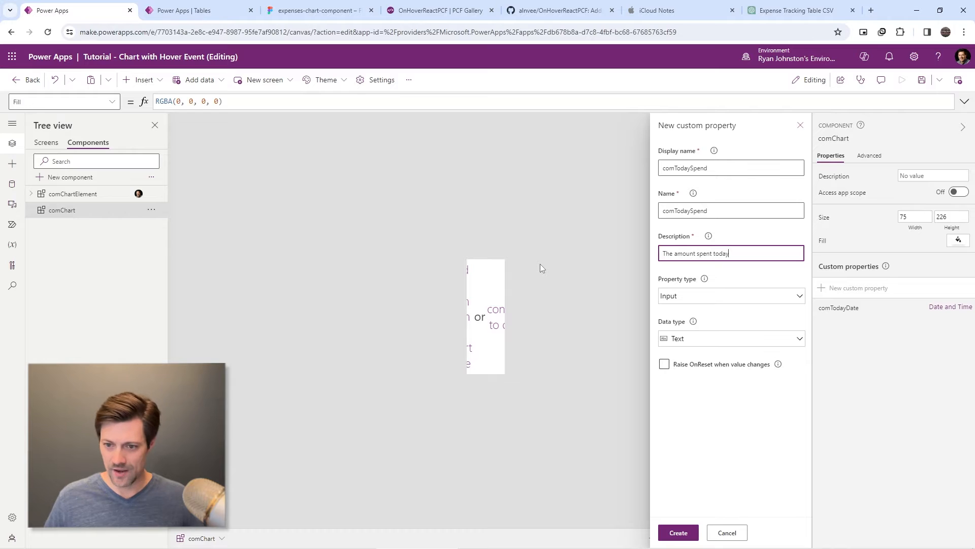
left_click(689, 338)
left_click(684, 328)
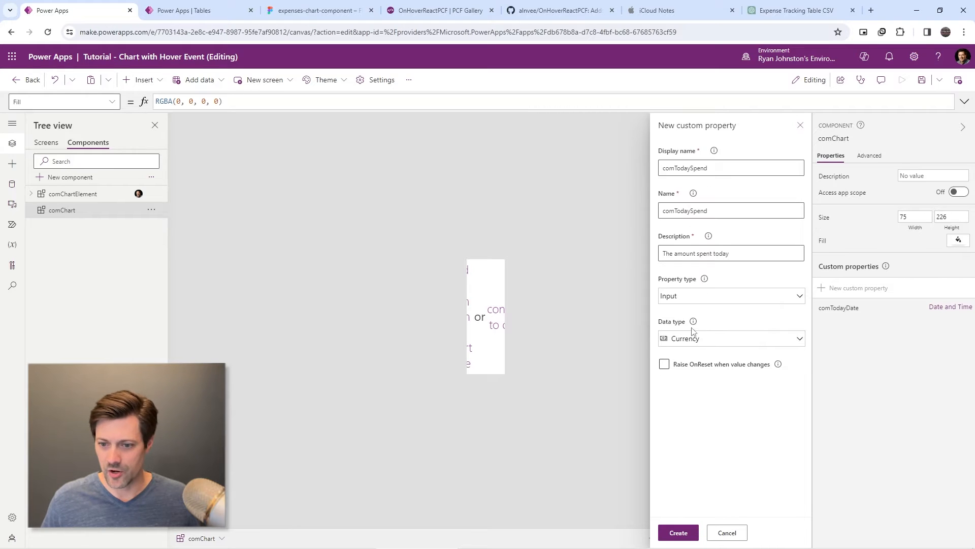
left_click(677, 531)
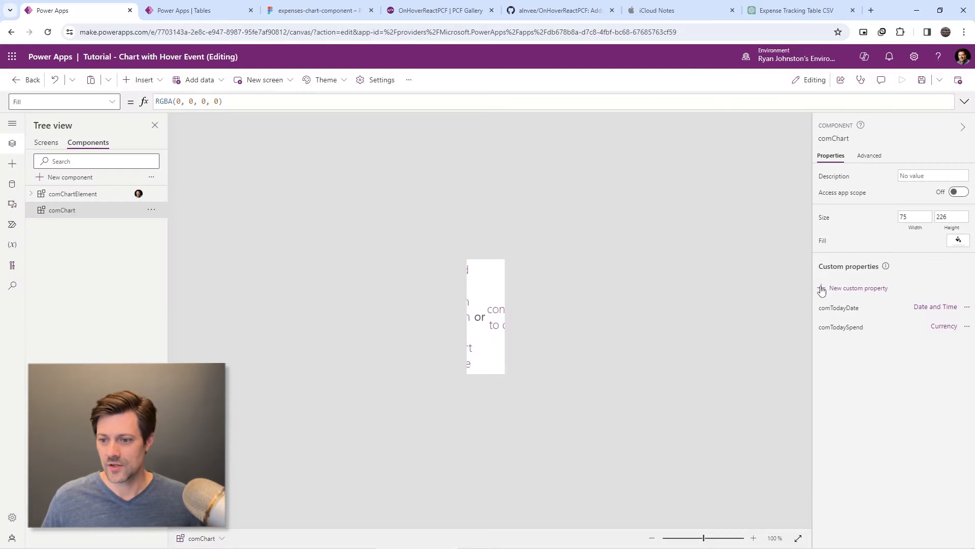
- Start another custom property on comChart and name it comMaxSpend
left_click(822, 289)
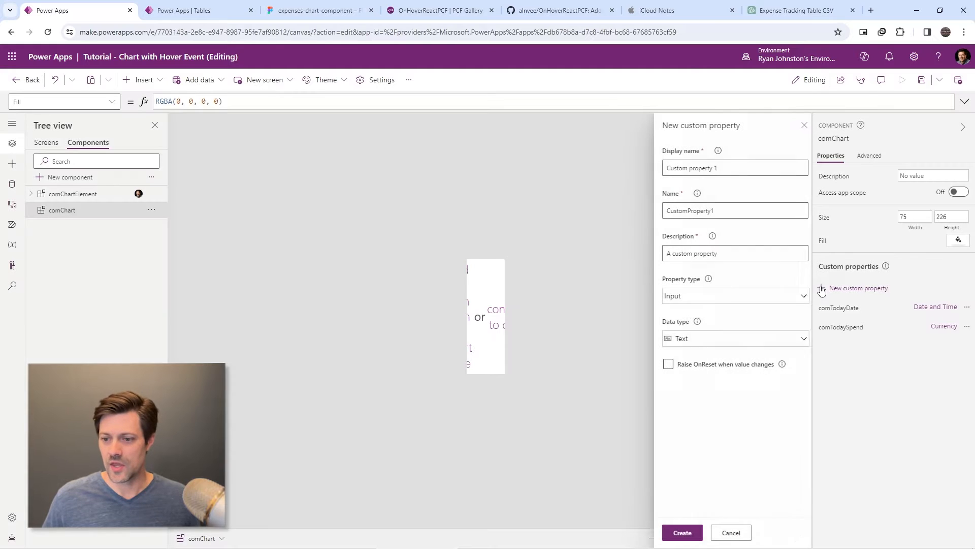
left_click_drag(717, 168, 528, 175)
type("com")
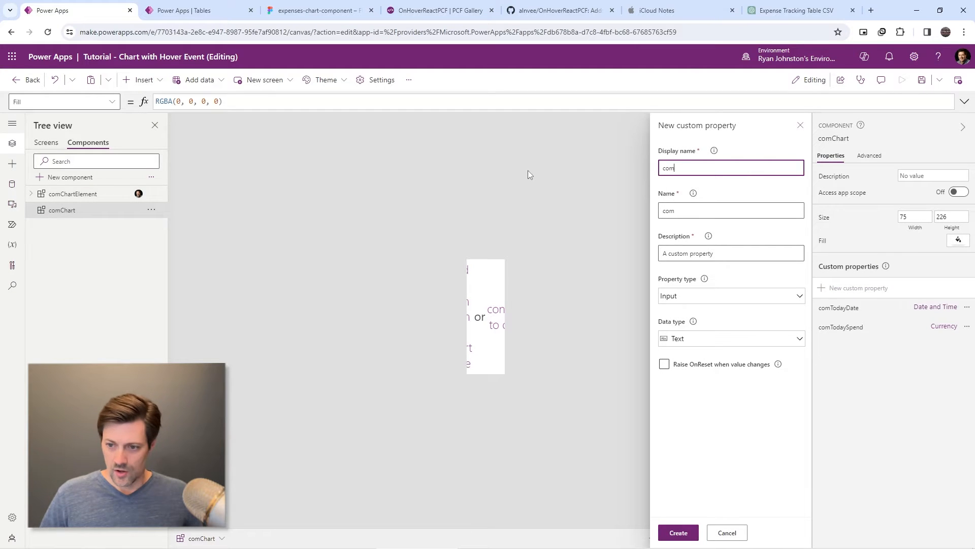
type("Today")
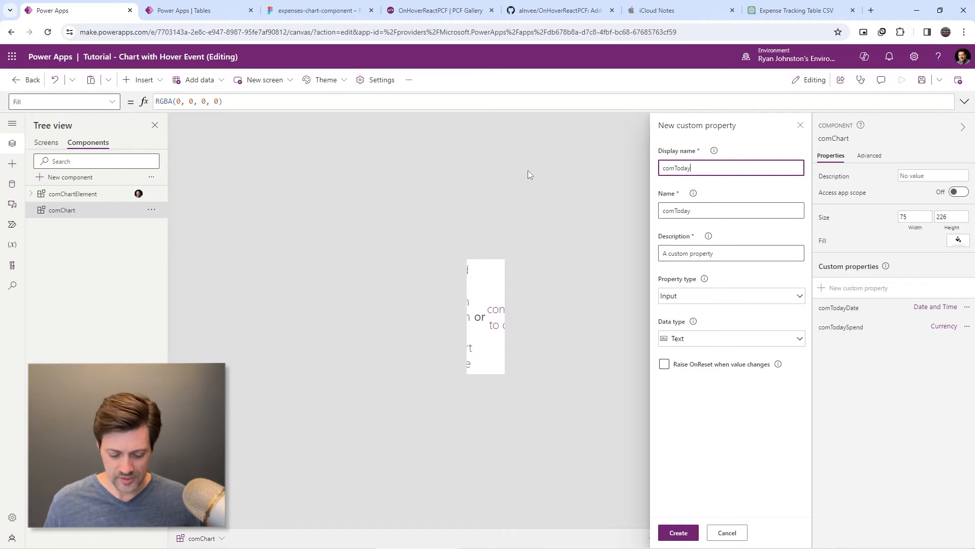
key("BackSpace")
key("BackSpace")
key("BackSpace")
key("BackSpace")
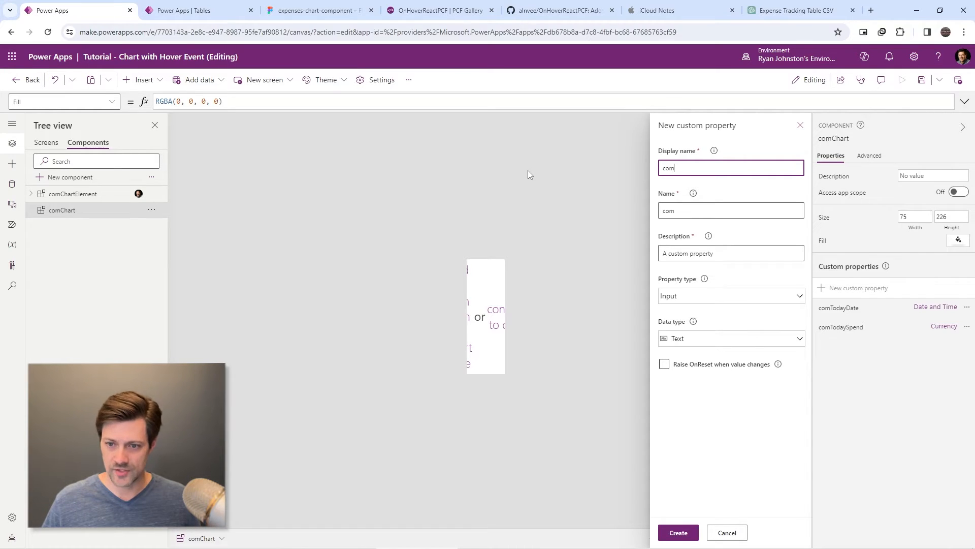
type("MaxSpend")
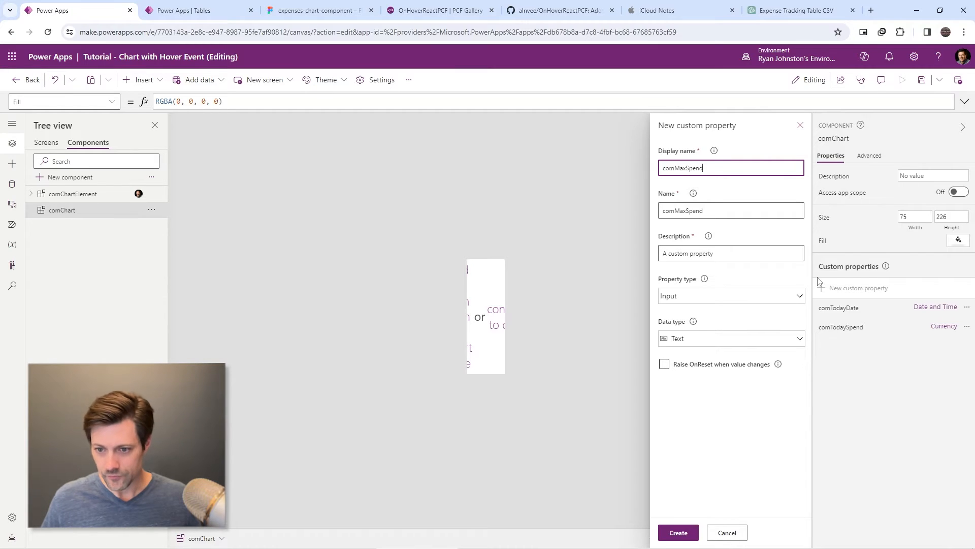
- Describe comMaxSpend as "The maximum spent on a day throughout the week", set its data type to Currency, and create it
left_click(742, 253)
key("ctrl+a")
type("The ma")
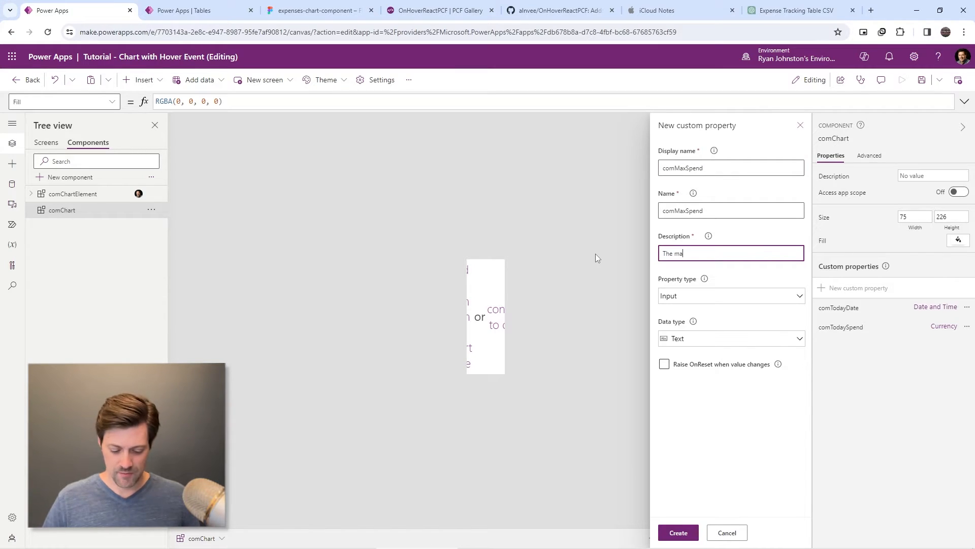
type("ximum")
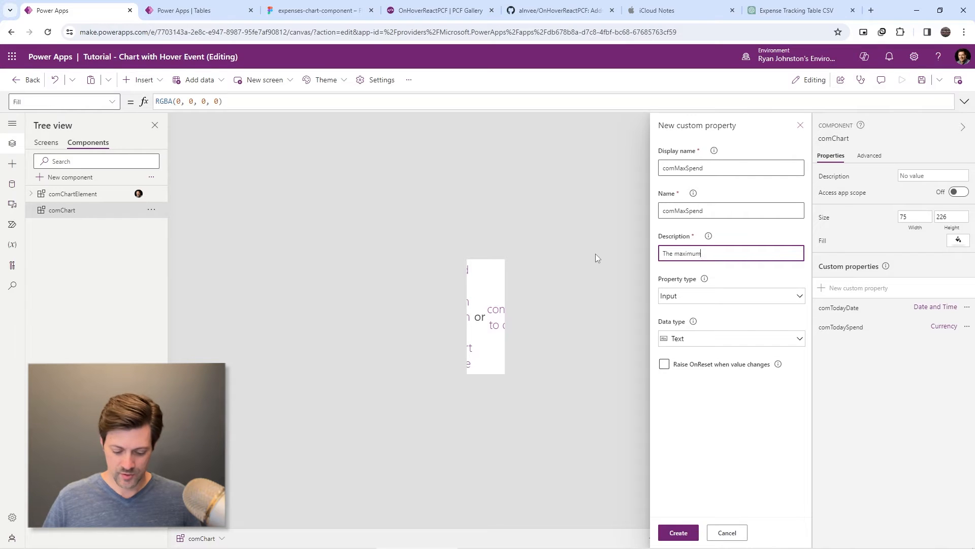
type(" spent on a given ")
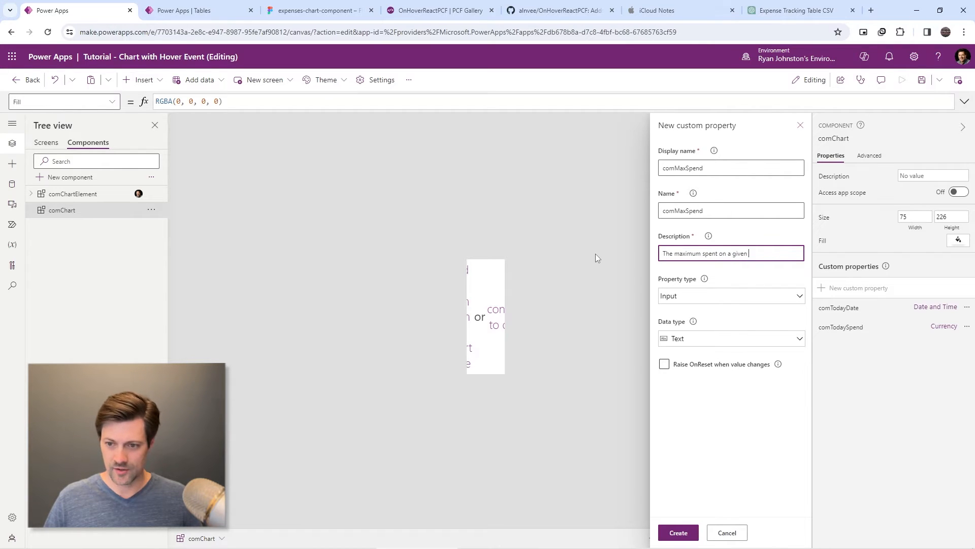
type("day throughout the week")
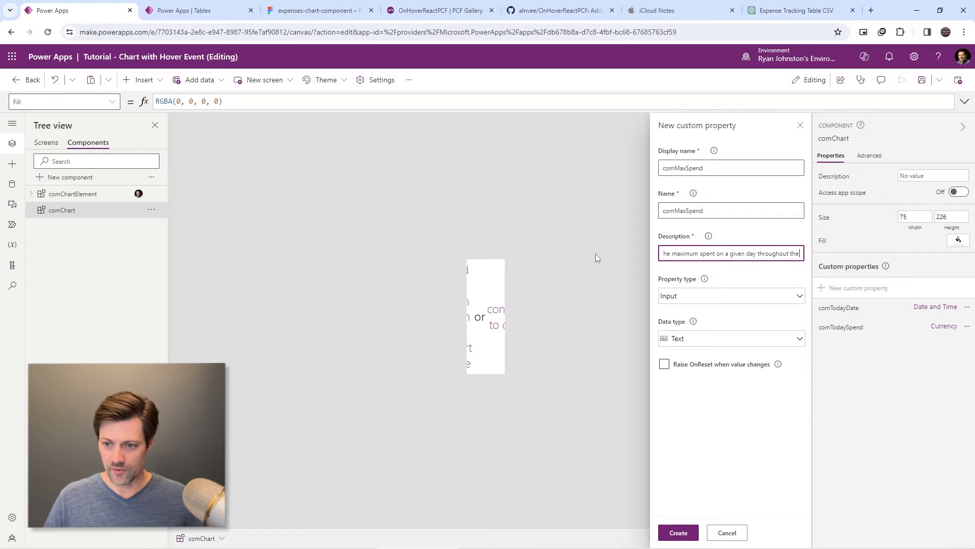
double_click(726, 254)
key("BackSpace")
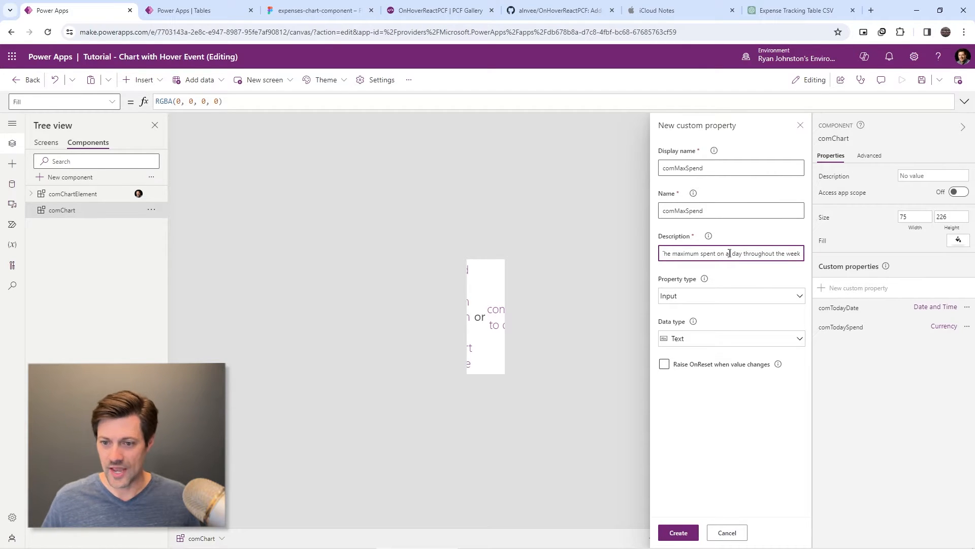
left_click(725, 344)
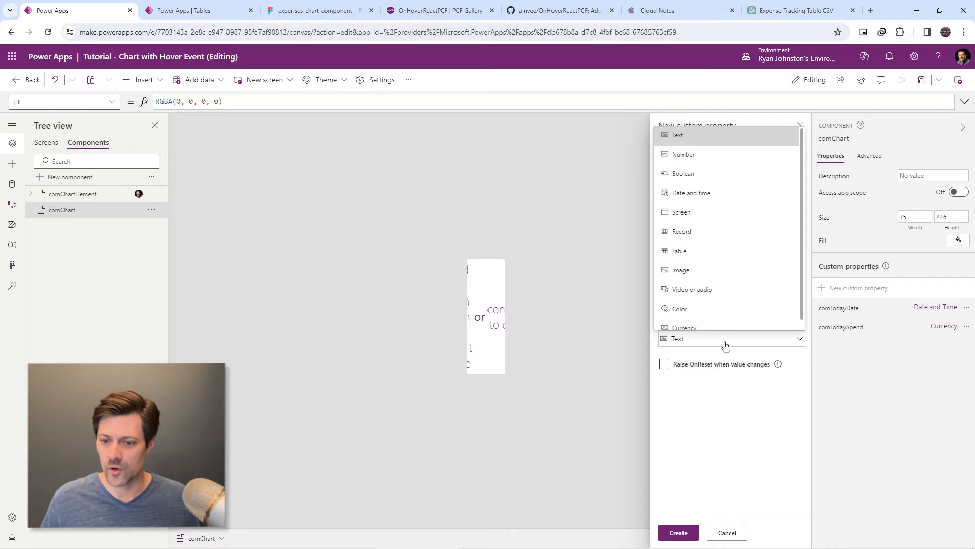
left_click(720, 325)
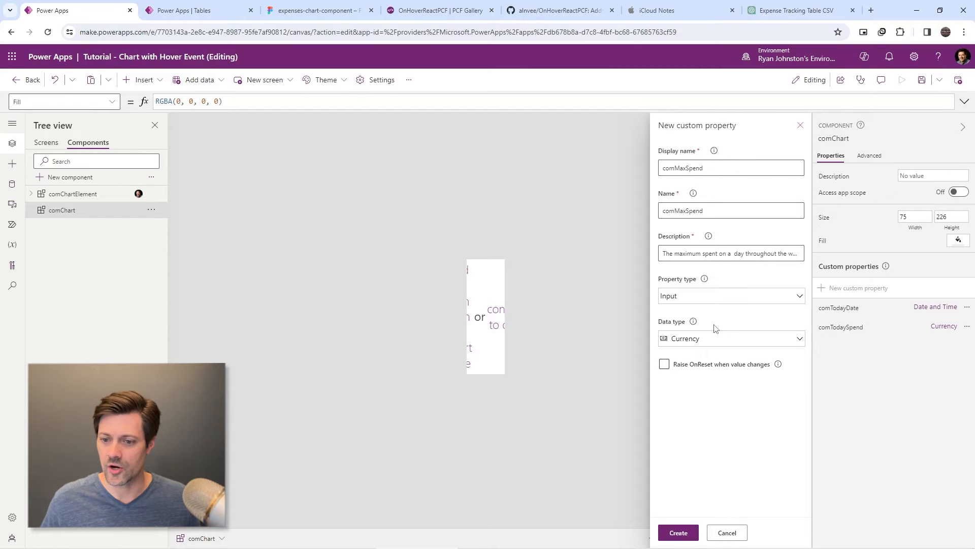
left_click(680, 533)
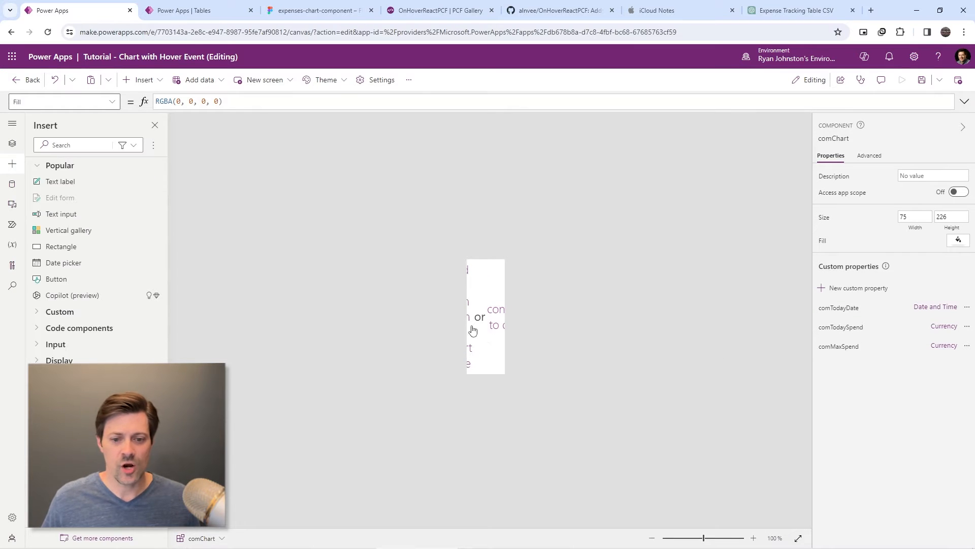
- Insert a text label into comChart and place it along the component's lower edge, about 24 high at Y 200
left_click(76, 144)
type("label")
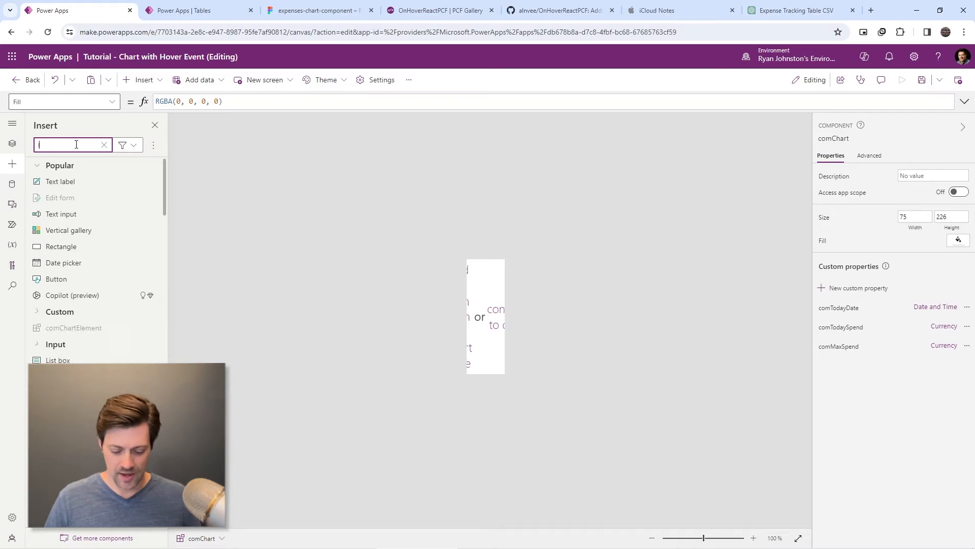
left_click(58, 182)
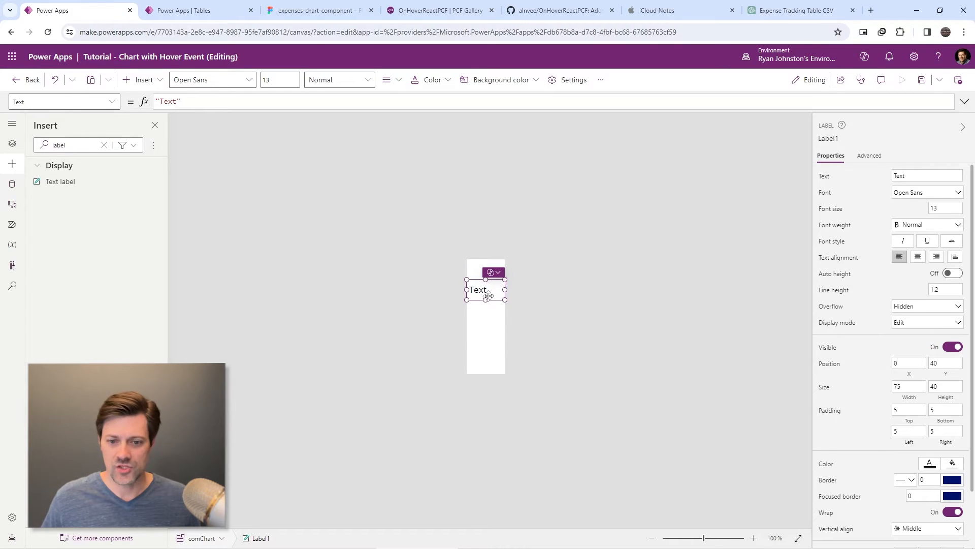
left_click_drag(488, 291, 486, 360)
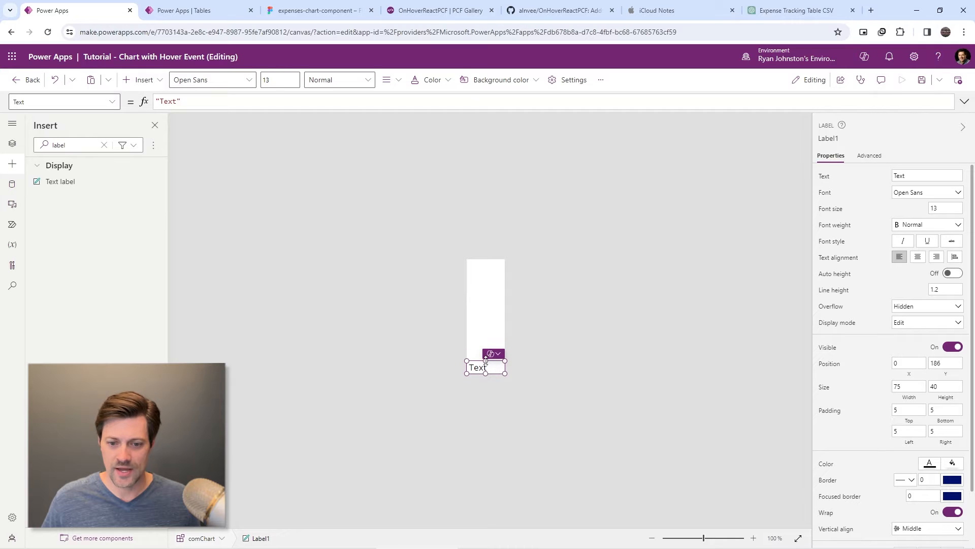
- Format the new label in comChart with the Lato font at size 10 and centre its text
left_click(957, 192)
left_click(922, 265)
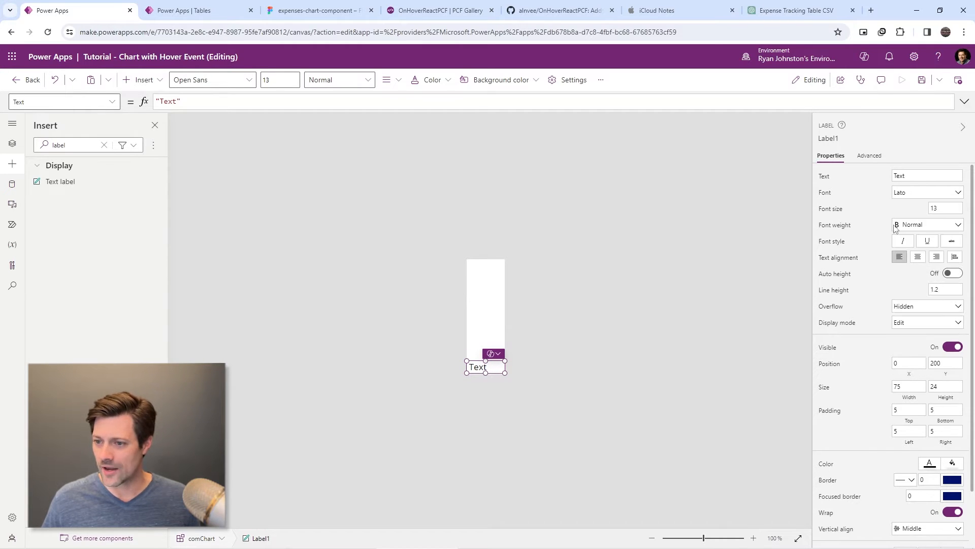
left_click(948, 209)
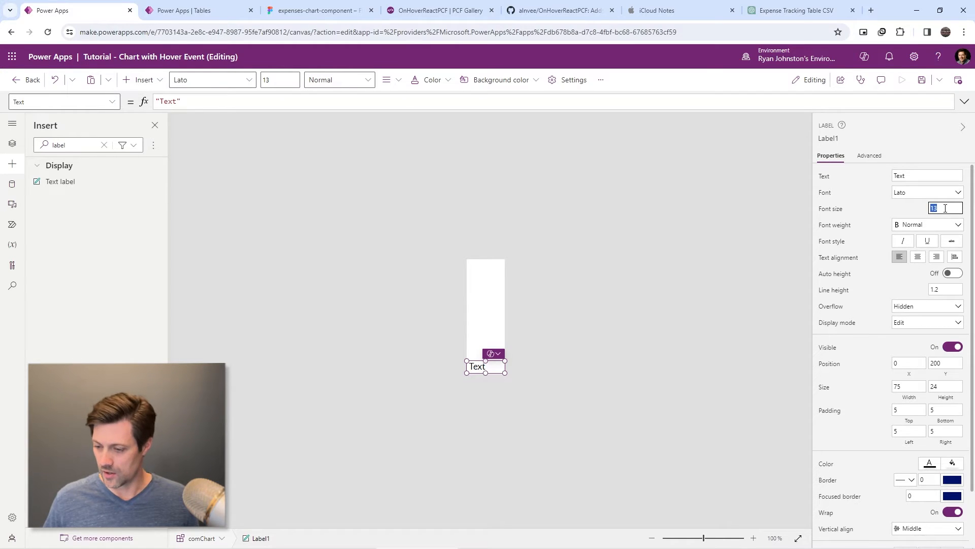
type("10")
key("Return")
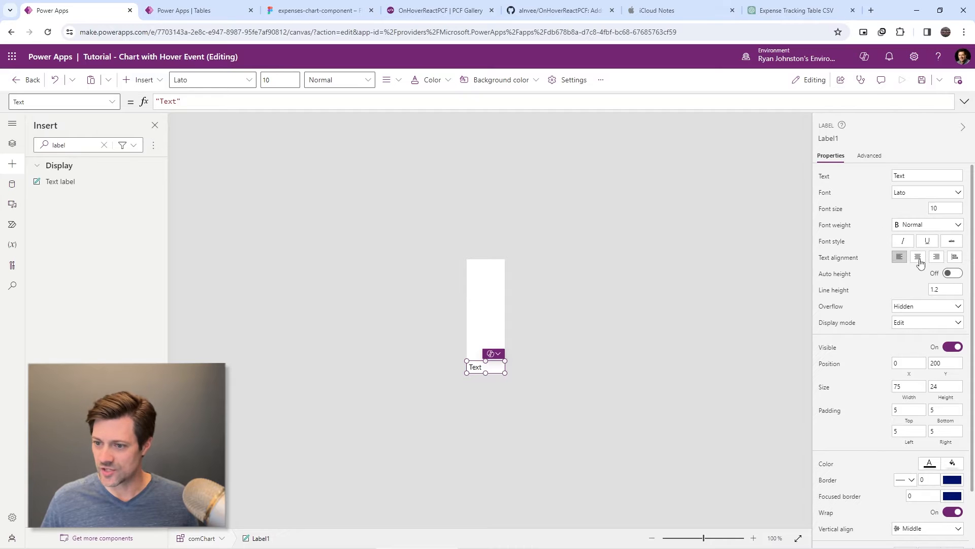
left_click(918, 257)
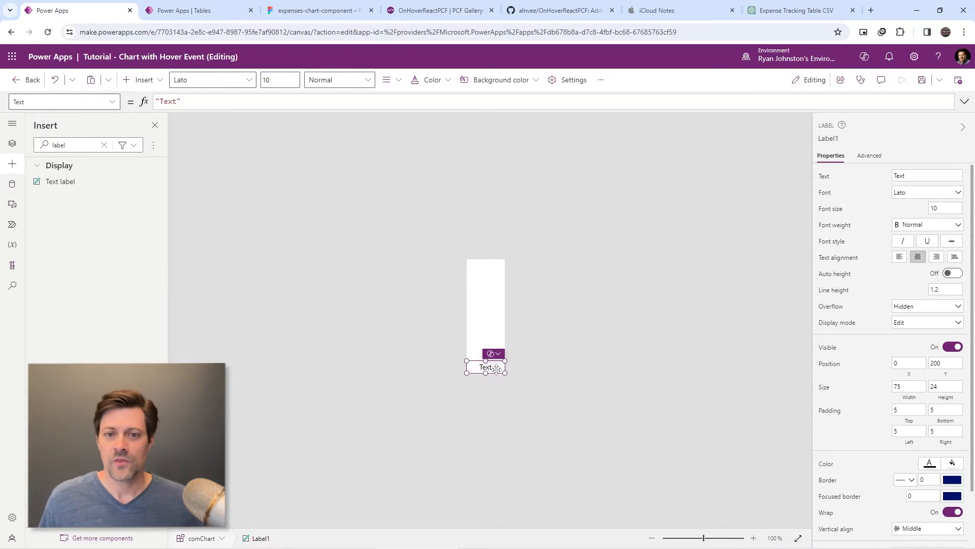
- Check the weekday labels in the Figma chart design, return to Power Apps, and start the label's Text formula as Text(com
left_click(317, 10)
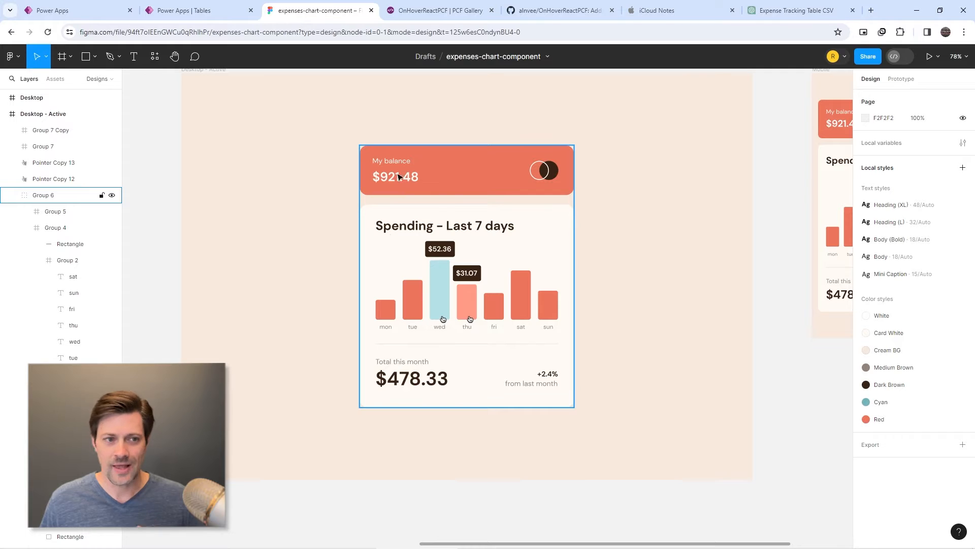
left_click(28, 15)
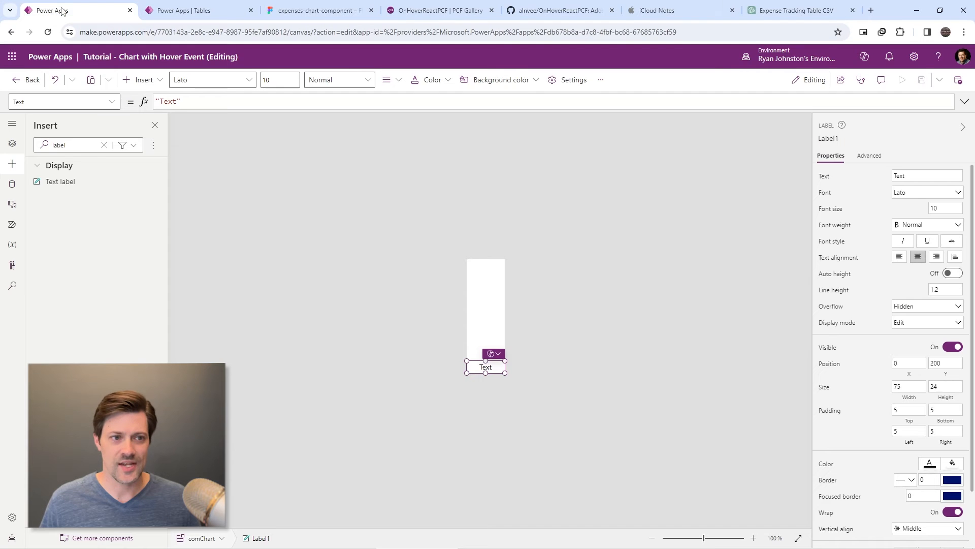
left_click(271, 105)
key("ctrl+a")
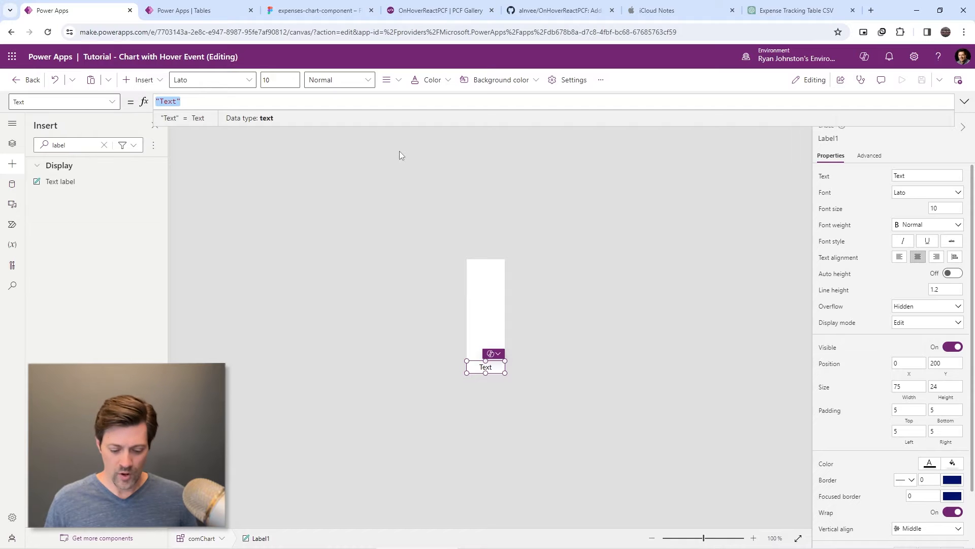
type("Text(")
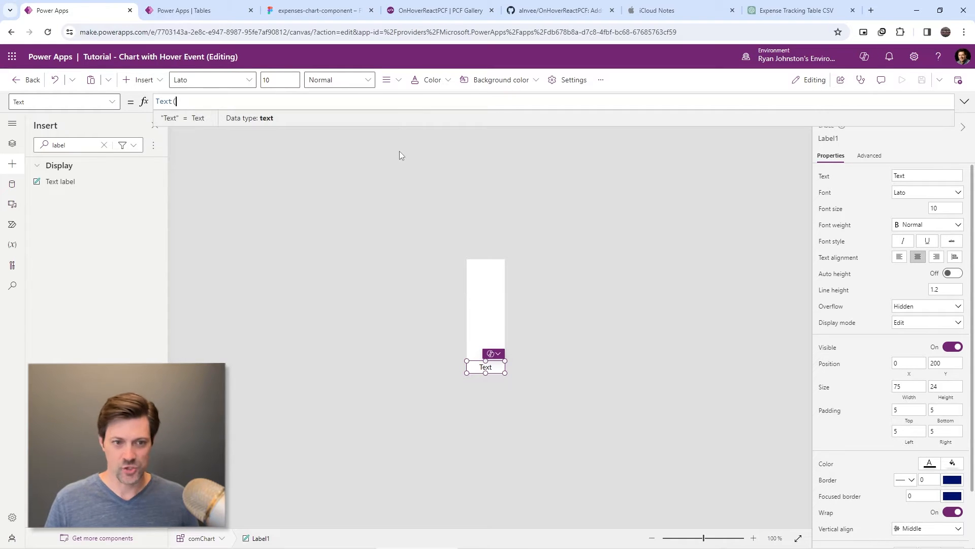
type("com")
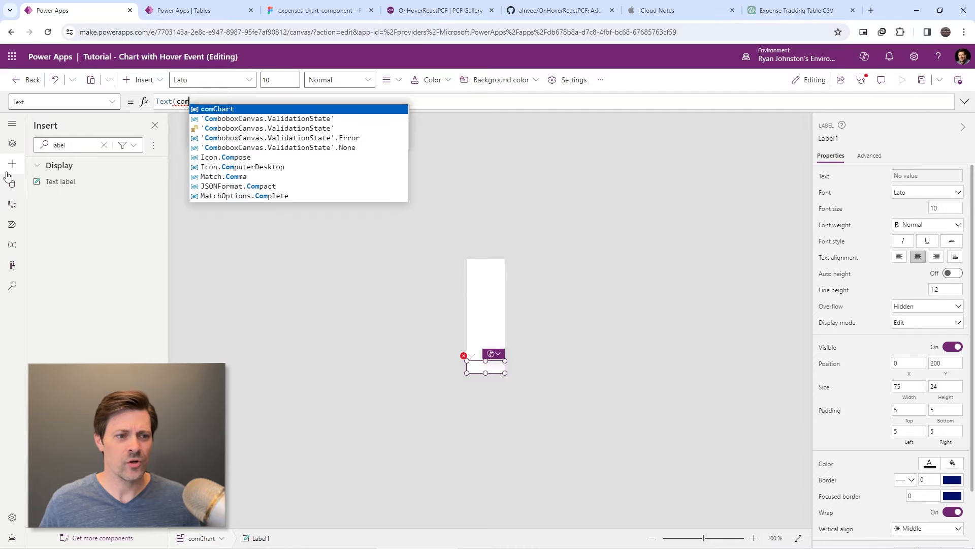
- Rename comChart's label as lblTodayLabel in the component tree
left_click(12, 144)
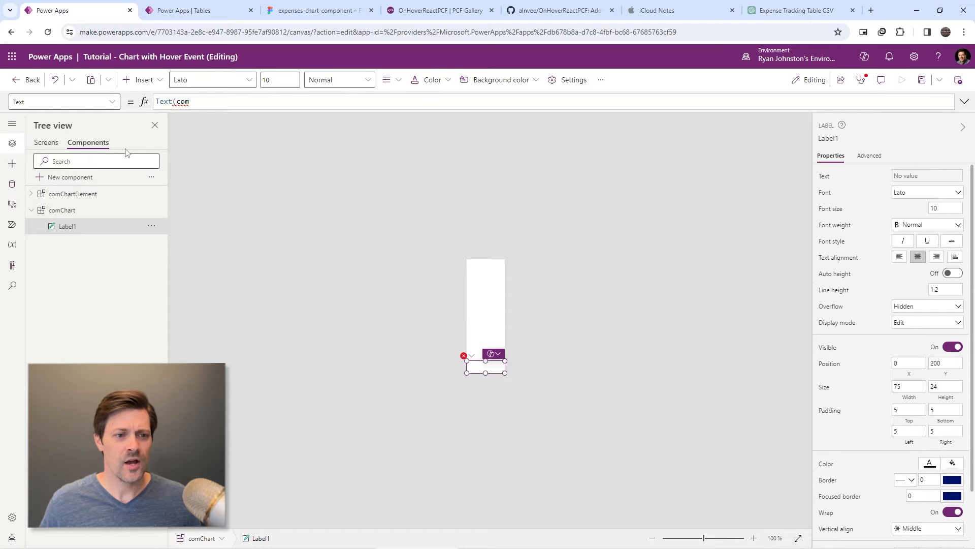
double_click(87, 226)
key("BackSpace")
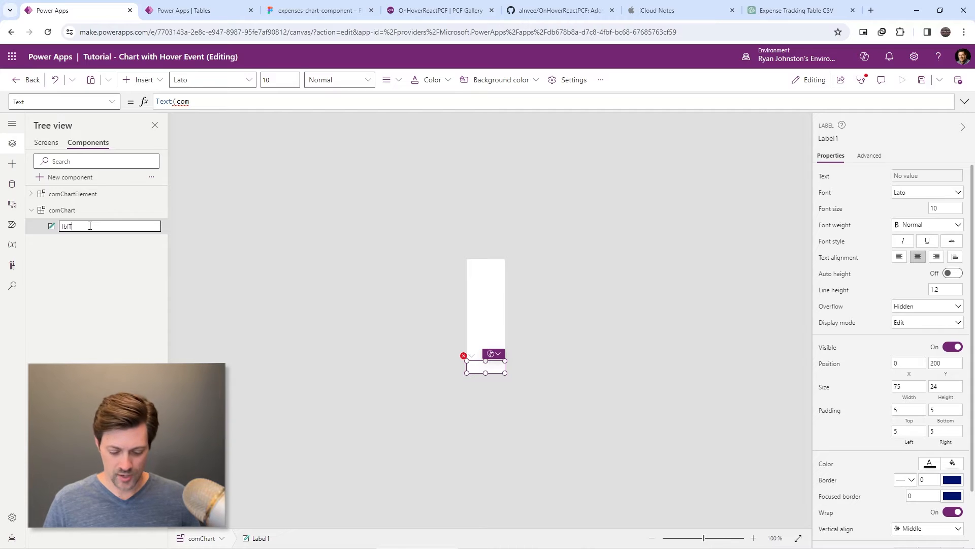
type("lblTodayLabel")
key("Return")
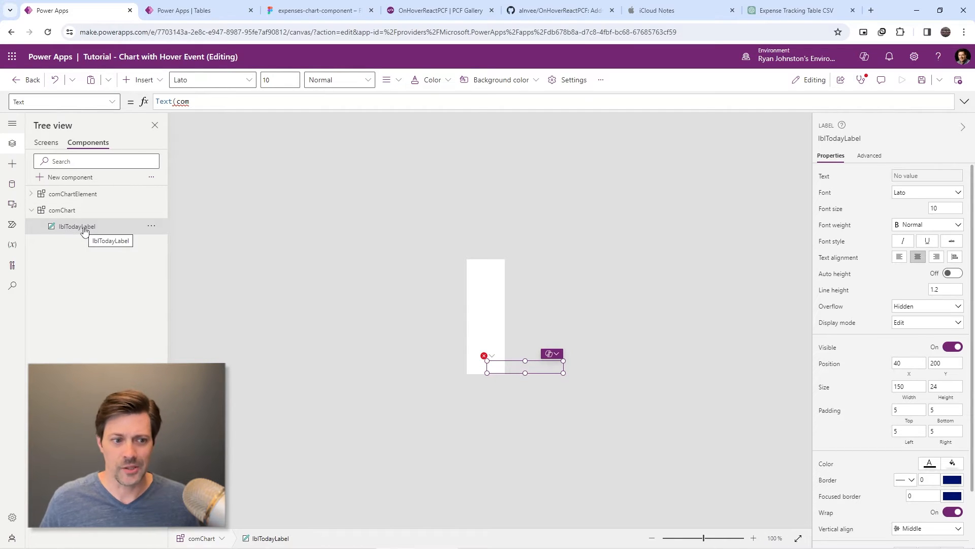
- Move lblTodayLabel to X 0 and resize it to a width of 75 so it fits the component
left_click(547, 352)
left_click(495, 367)
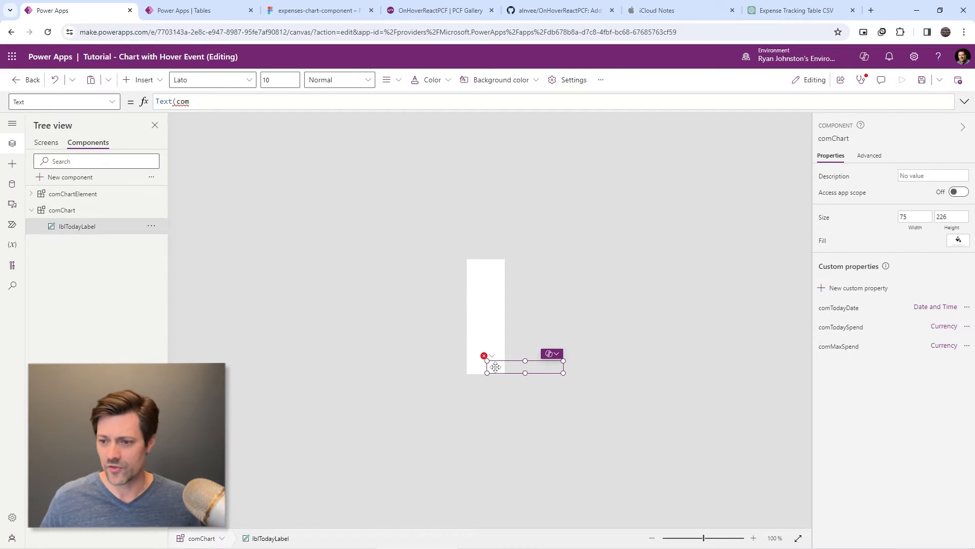
left_click(909, 363)
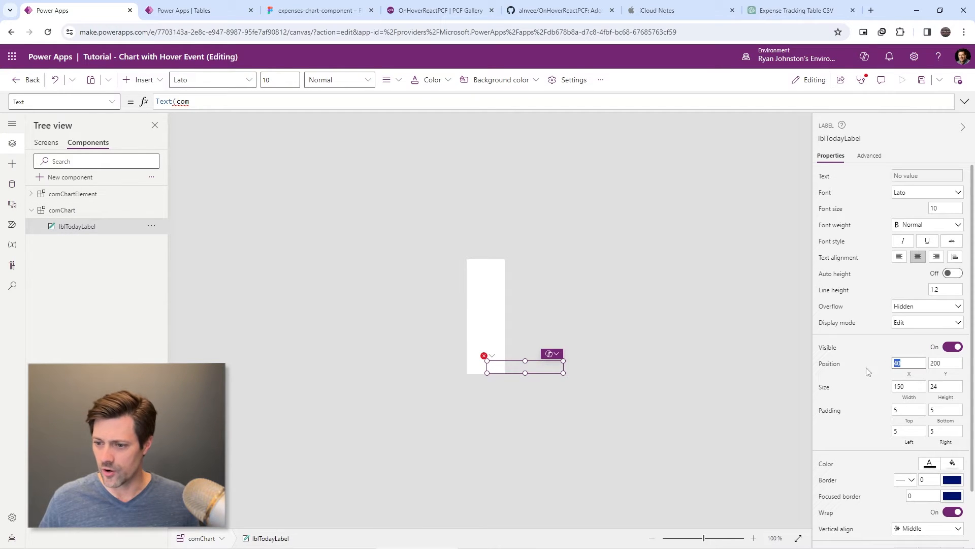
type("0")
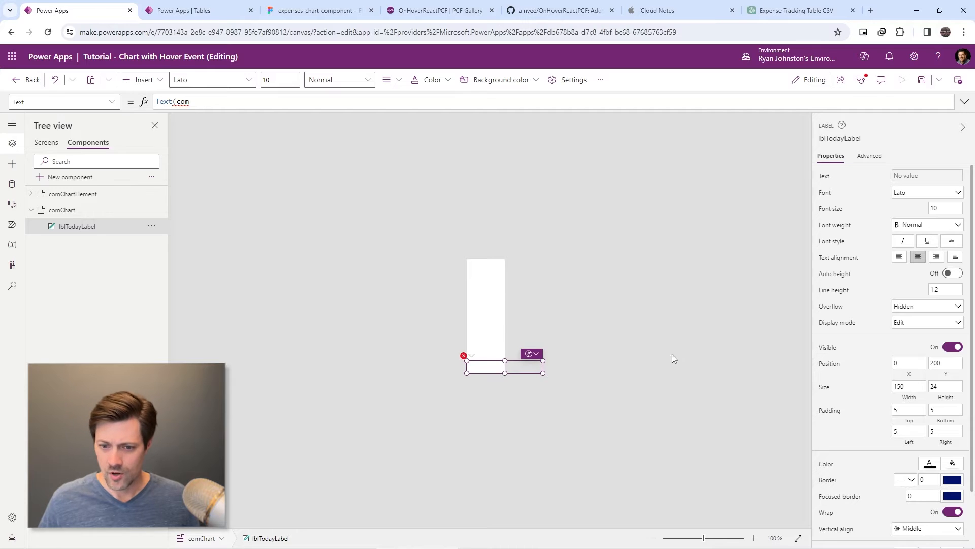
left_click_drag(543, 373, 511, 373)
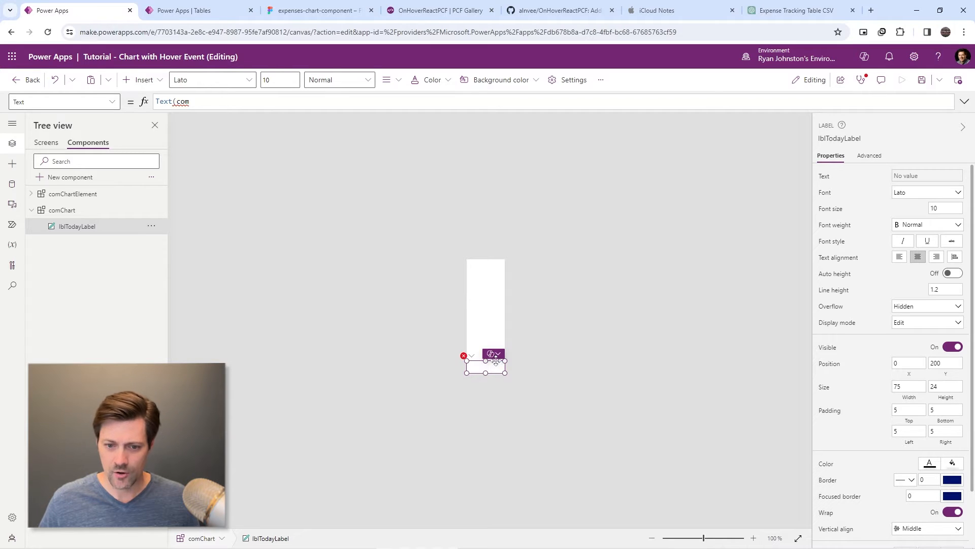
left_click(472, 357)
left_click(482, 371)
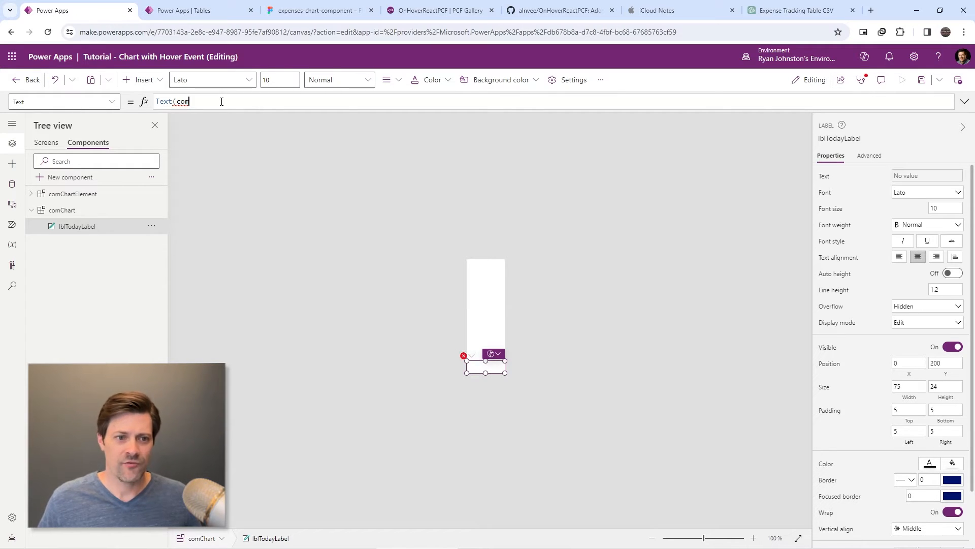
- Reference the component's date property in lblTodayLabel's Text formula so it reads Text(comChart.comTodayDate
type("omChart.")
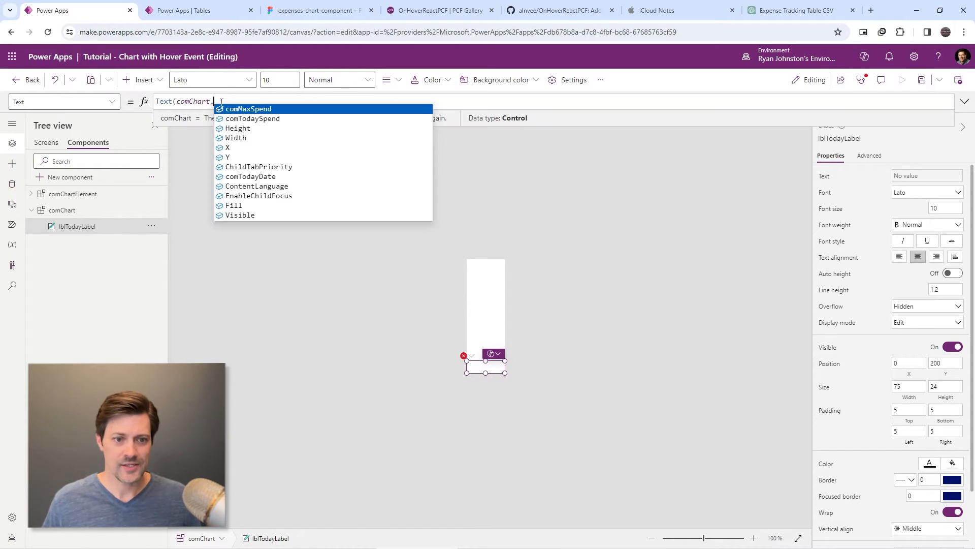
key("Down")
key("Down")
key("Down")
key("Down")
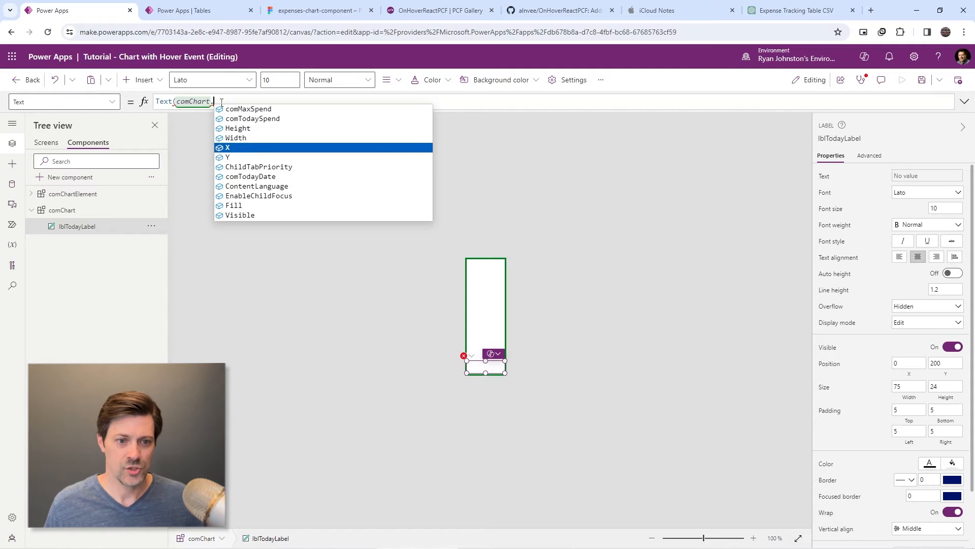
key("Down")
key("Up")
key("Up")
key("Up")
key("Down")
key("Down")
key("Down")
key("Down")
key("Down")
key("Down")
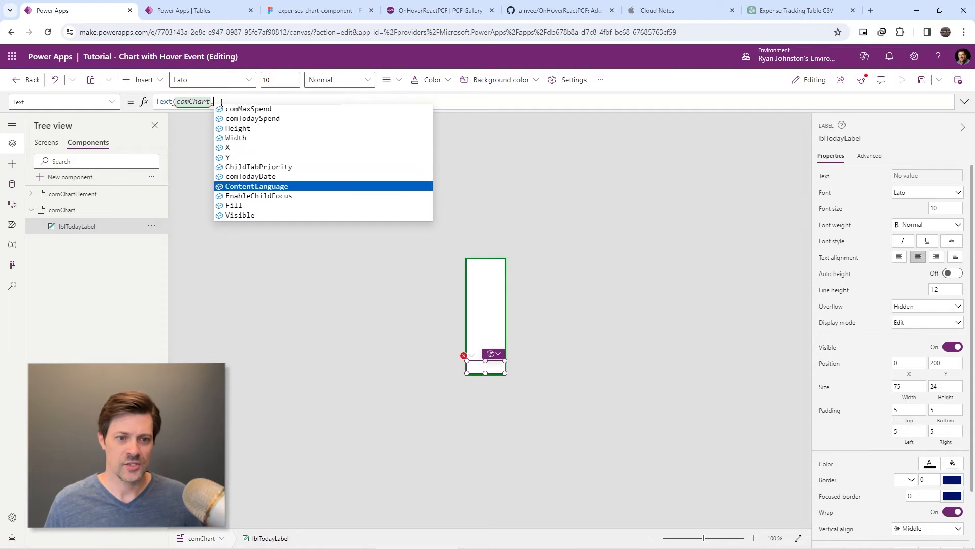
key("Up")
key("Tab")
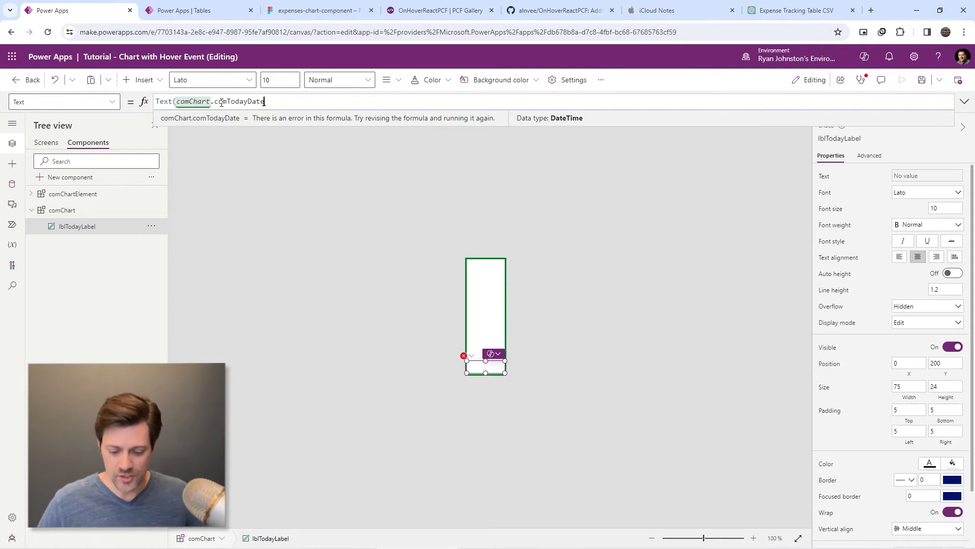
- Format the date with "ddd" and wrap it in Lower, making the formula Lower(Text(comChart.comTodayDate,"ddd"))
type(",\"")
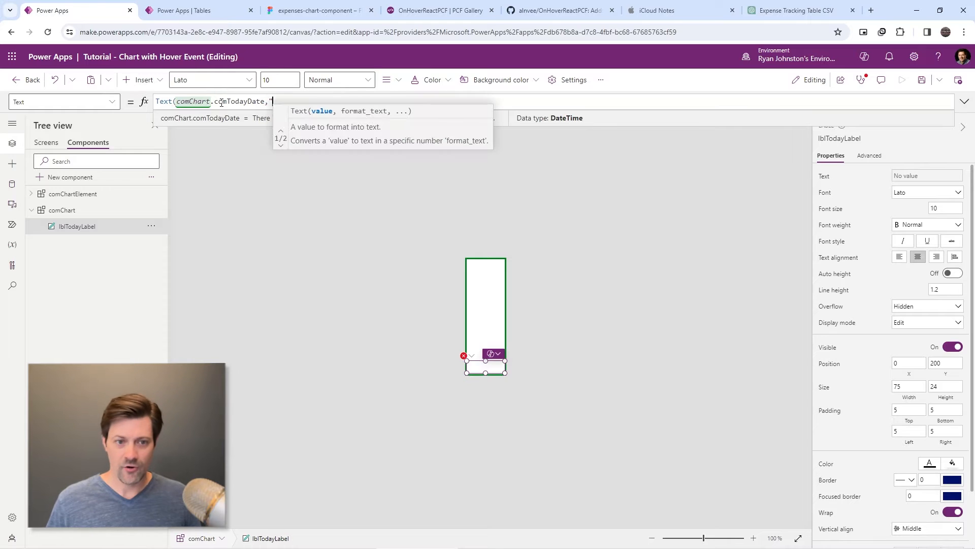
type("d")
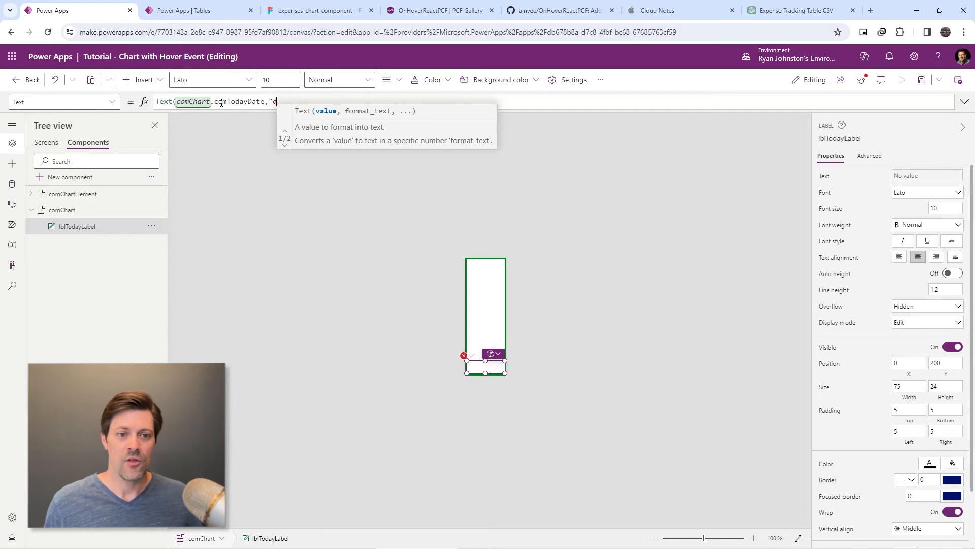
type("dd\")")
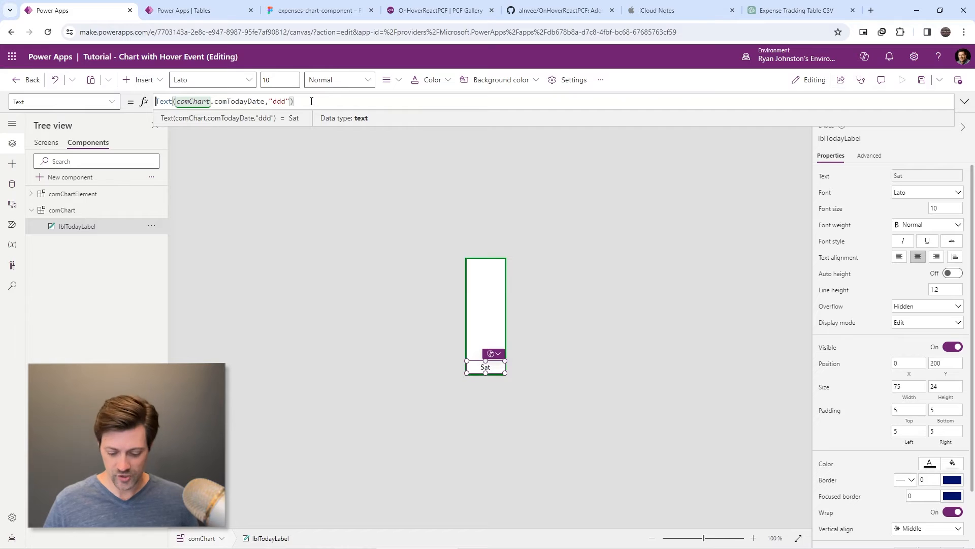
type("Lower(")
key("End")
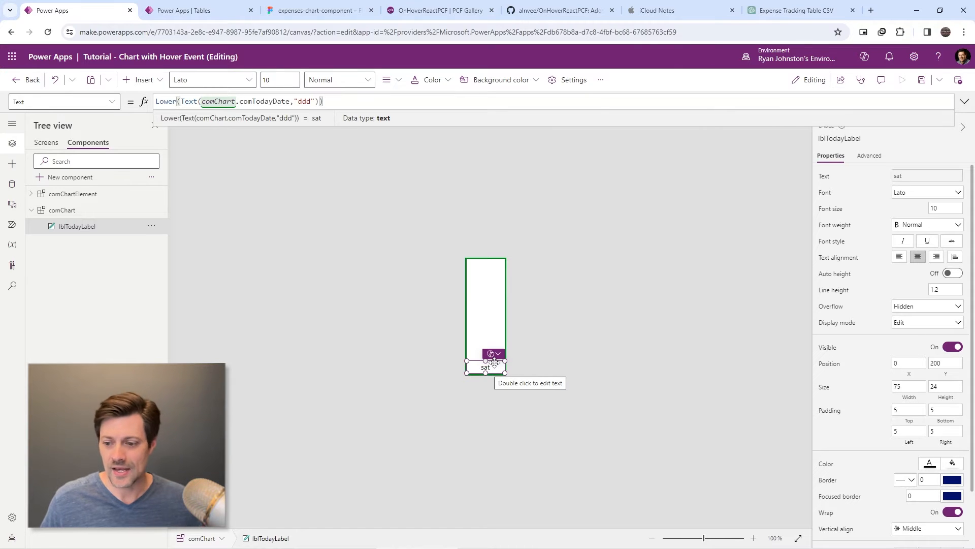
- Review comChart's default comTodayDate formula and set the default value of comTodaySpend to 150
left_click(77, 213)
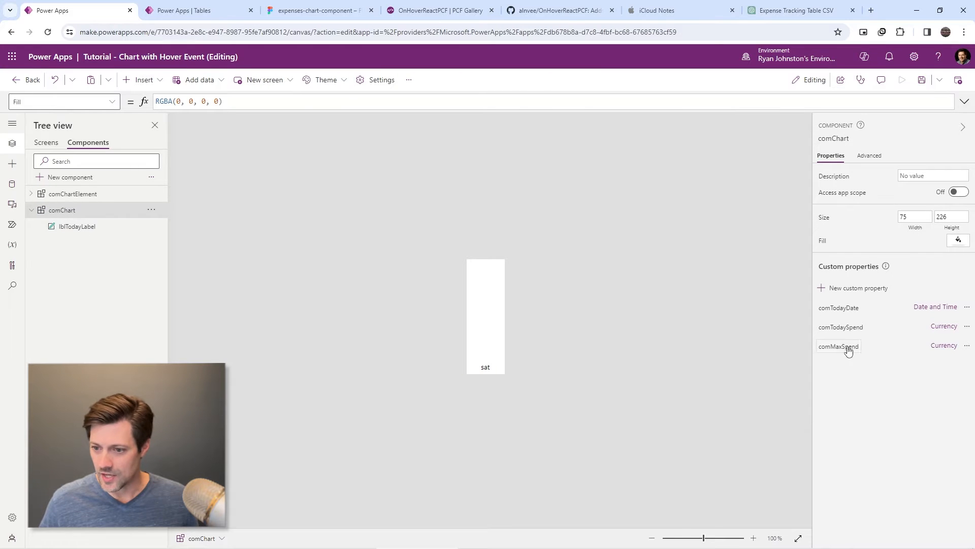
left_click(844, 309)
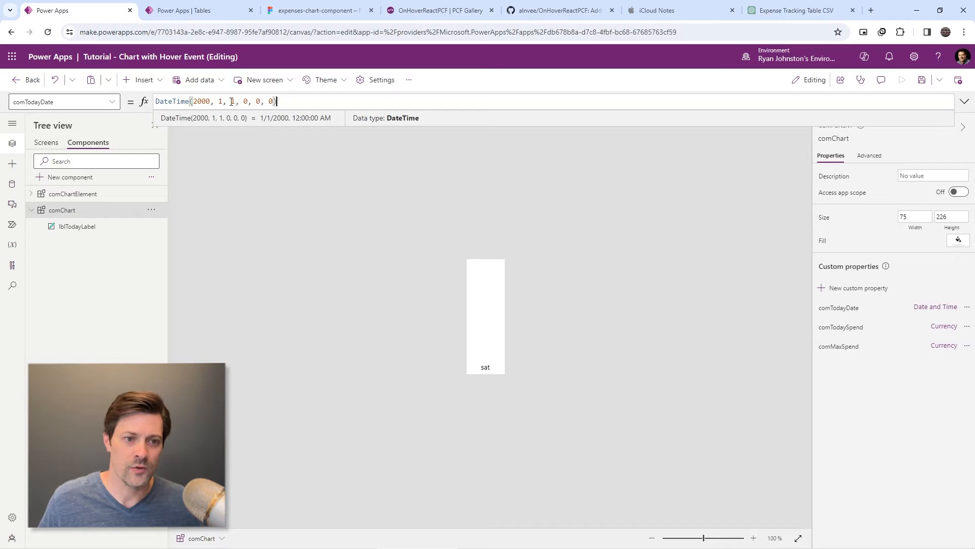
left_click(842, 328)
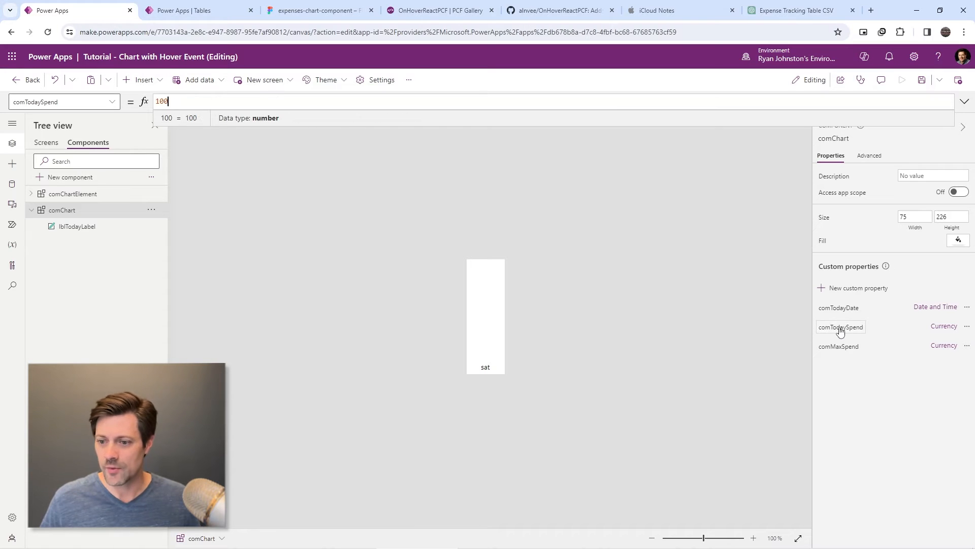
double_click(268, 103)
type("15")
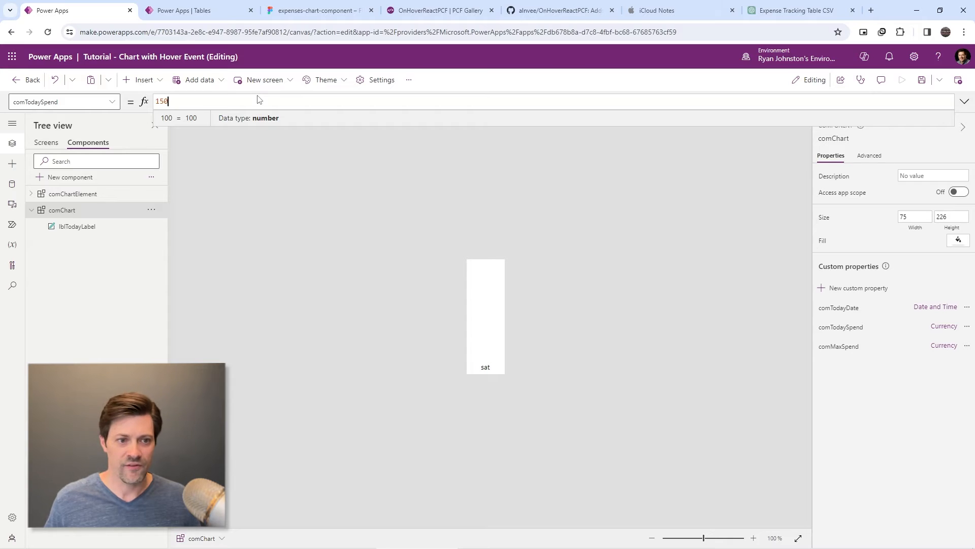
type("0")
- Set the default value of comChart's comMaxSpend property to 500
left_click(838, 347)
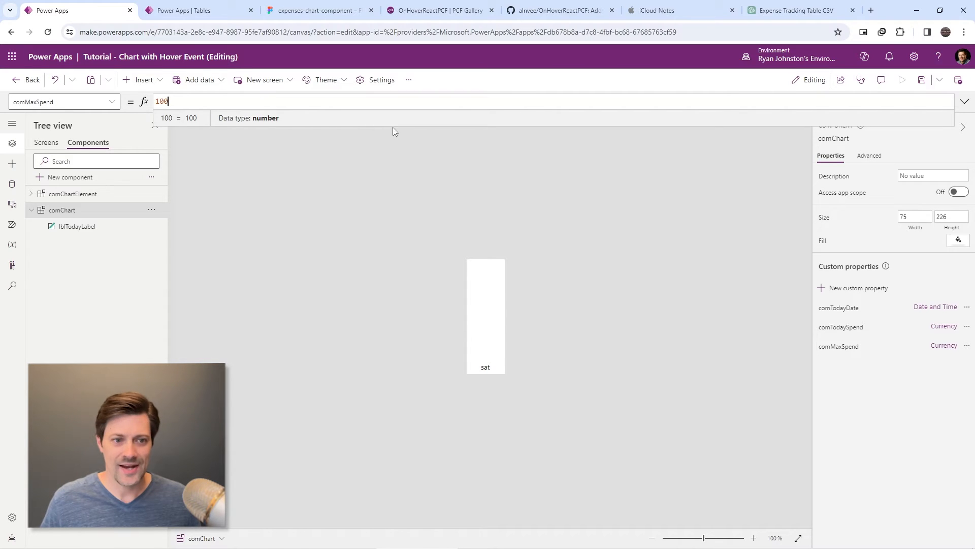
double_click(222, 100)
type("500")
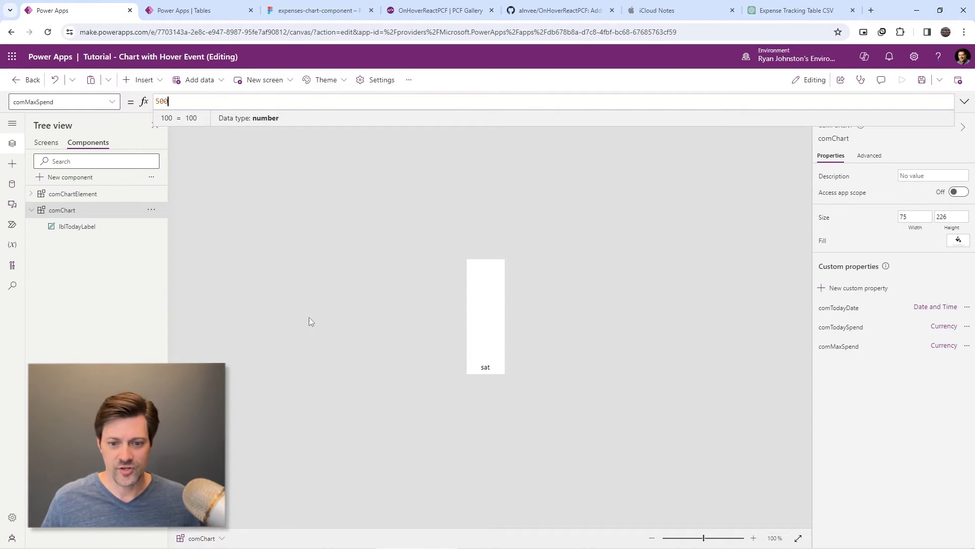
left_click(332, 285)
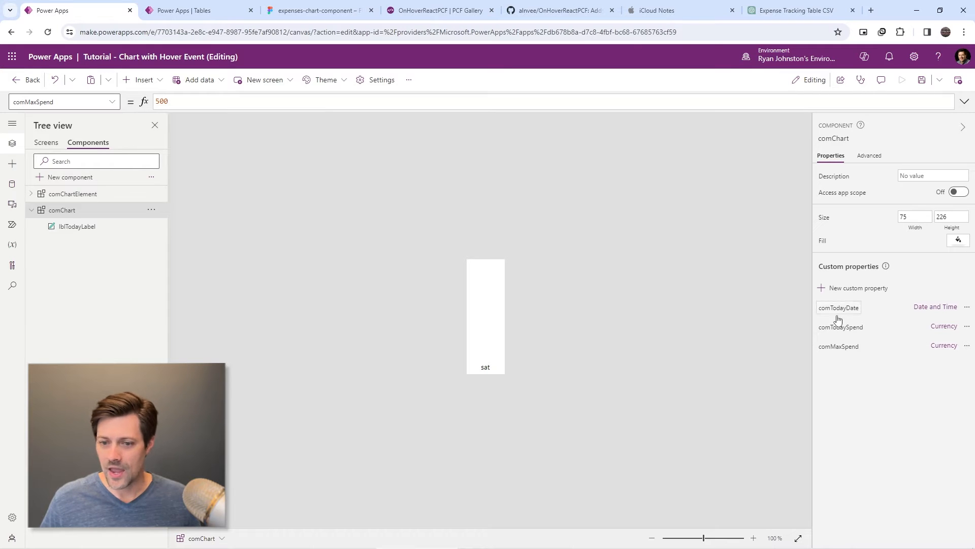
- Compare lblTodayLabel and the empty area above it with the bars in the Figma design, then return to Power Apps
left_click(101, 227)
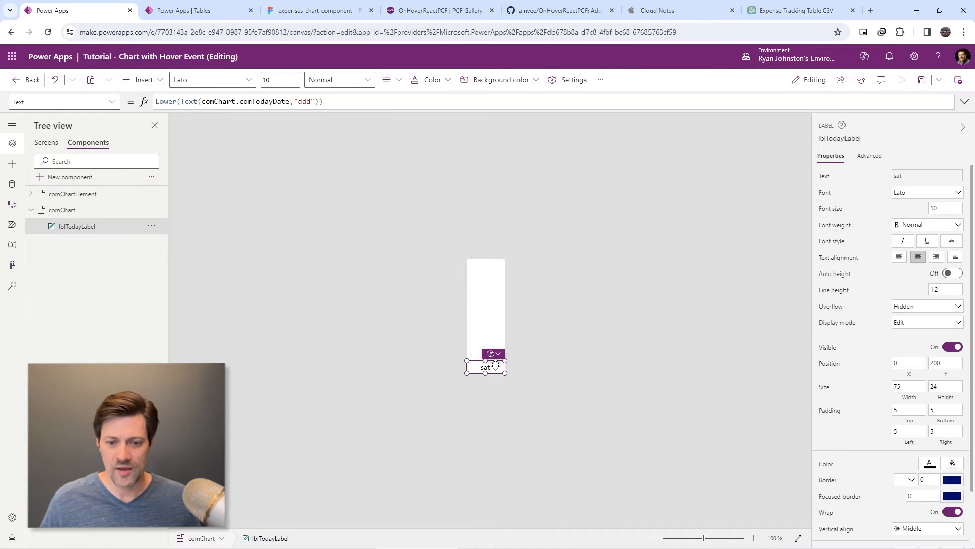
left_click(492, 340)
left_click(315, 10)
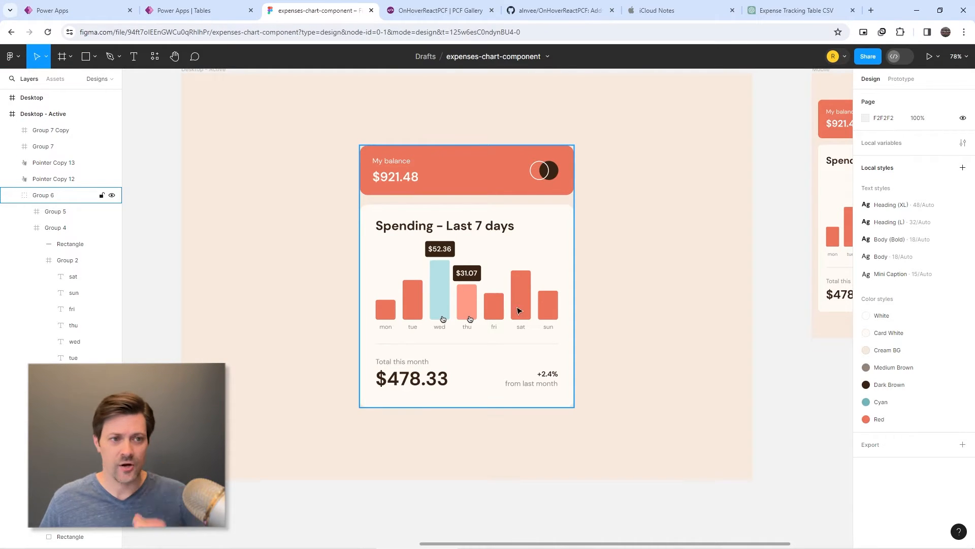
left_click(56, 11)
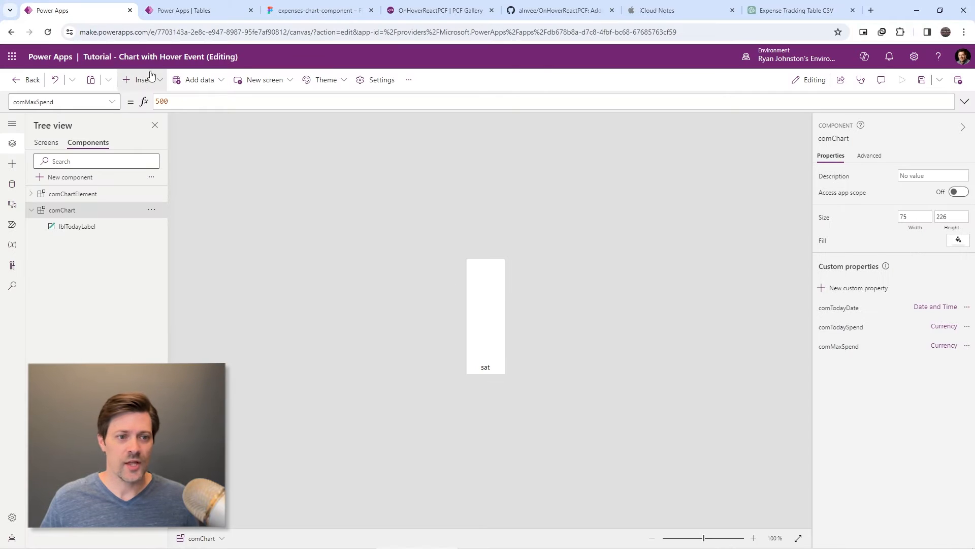
- Examine the default and hovered chart bars in the Figma design, then return to the Power Apps editor
left_click(131, 80)
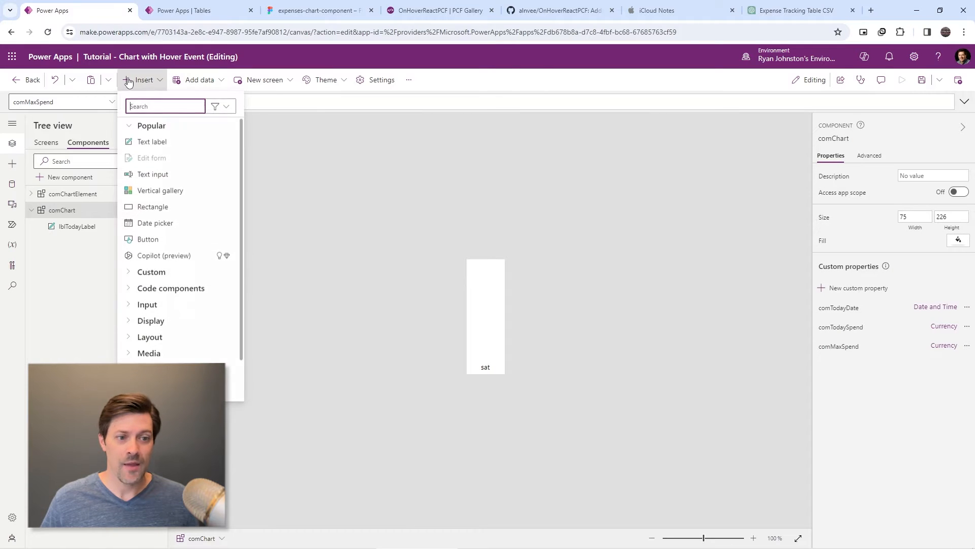
left_click(281, 11)
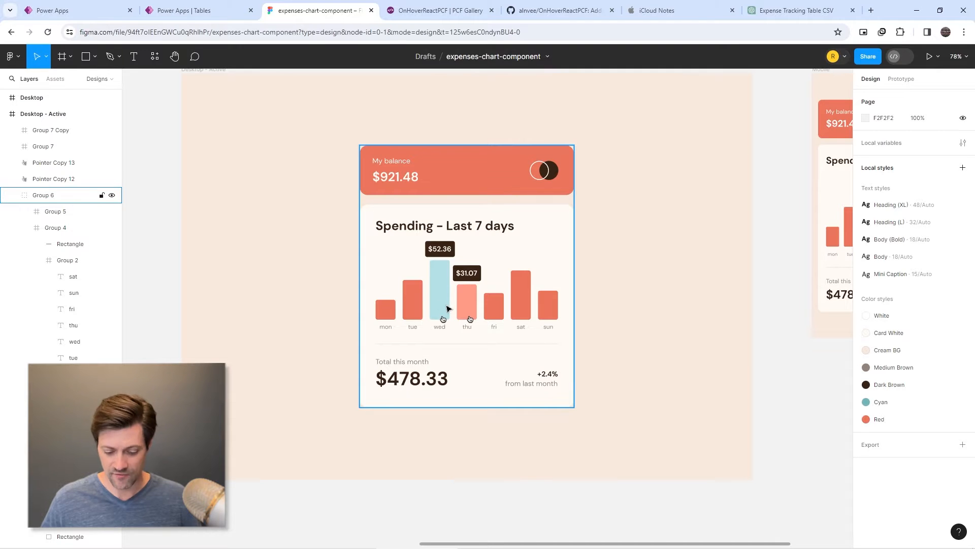
key("h")
left_click_drag(342, 296, 635, 295)
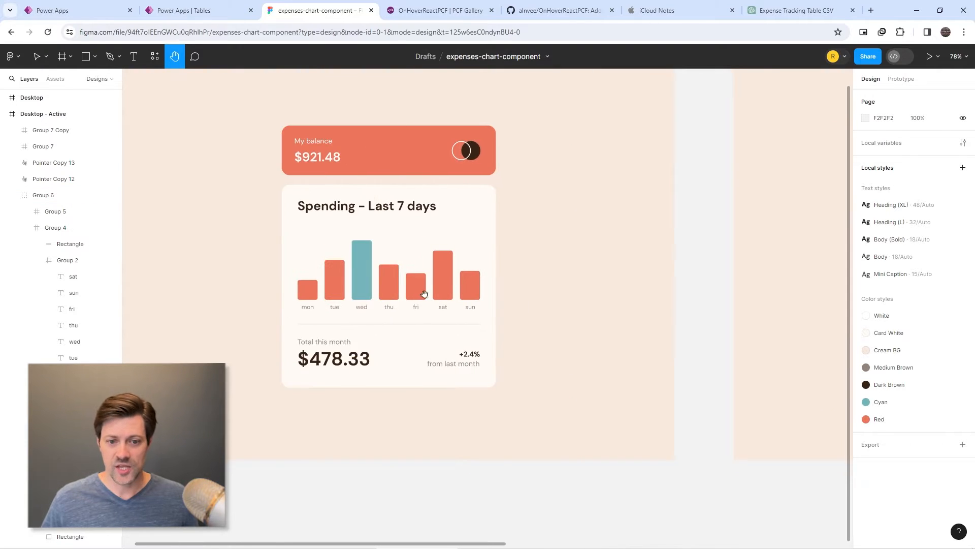
scroll(525, 318, "right", 10)
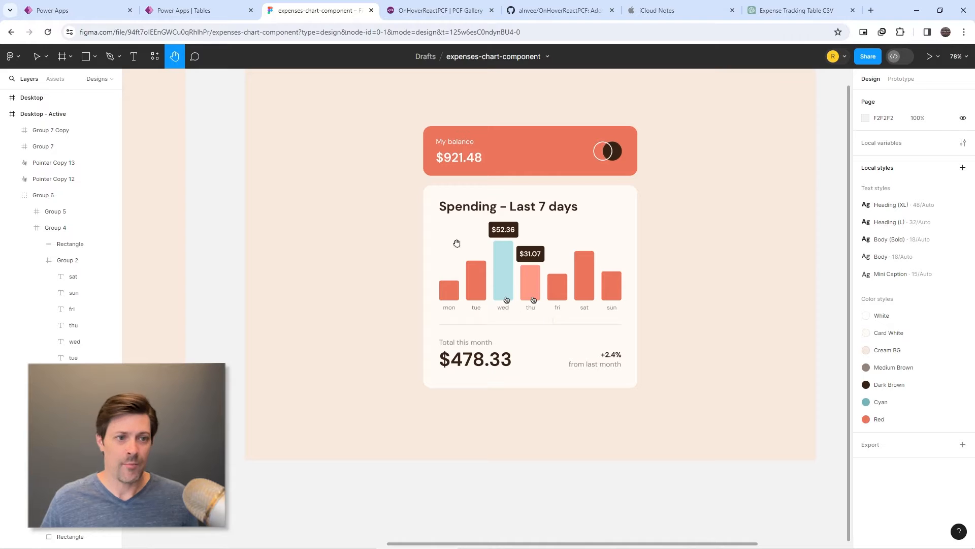
left_click(76, 10)
left_click(154, 4)
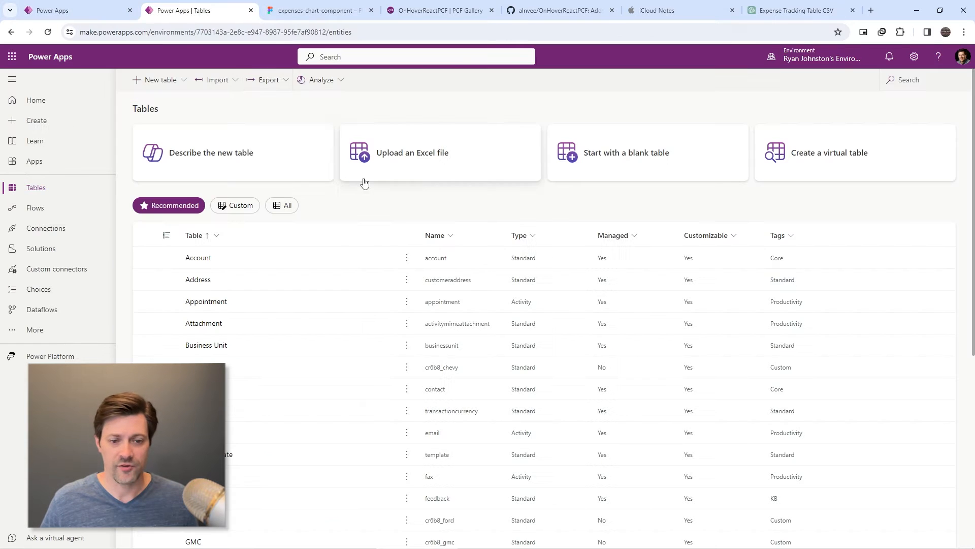
left_click(76, 10)
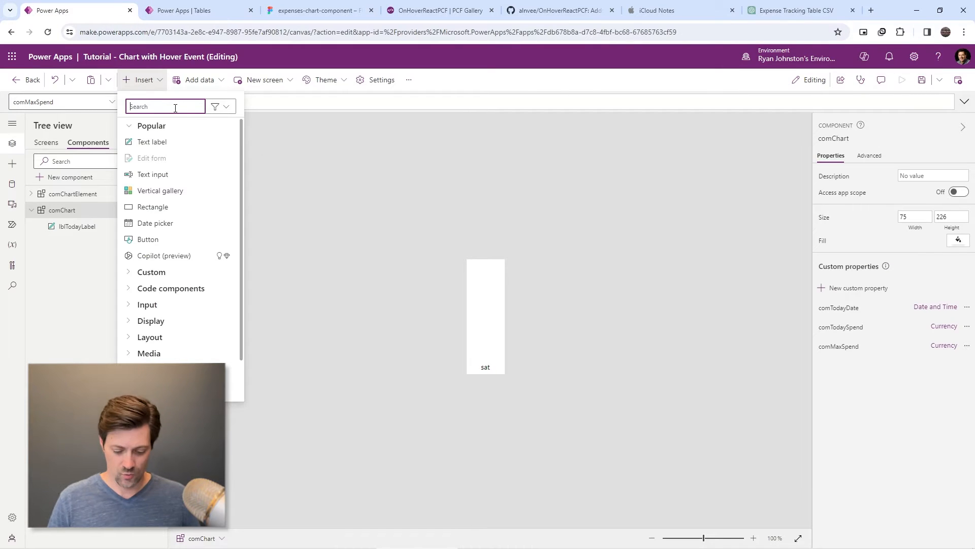
- Insert a button with empty text into comChart and stretch it down towards the weekday label to a height of about 147
type("button")
left_click(156, 144)
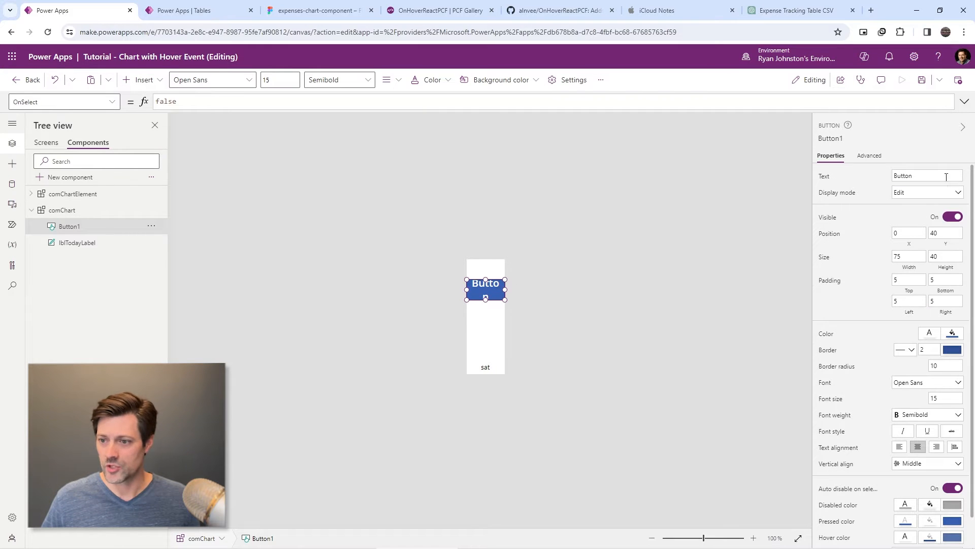
left_click(945, 175)
key("BackSpace")
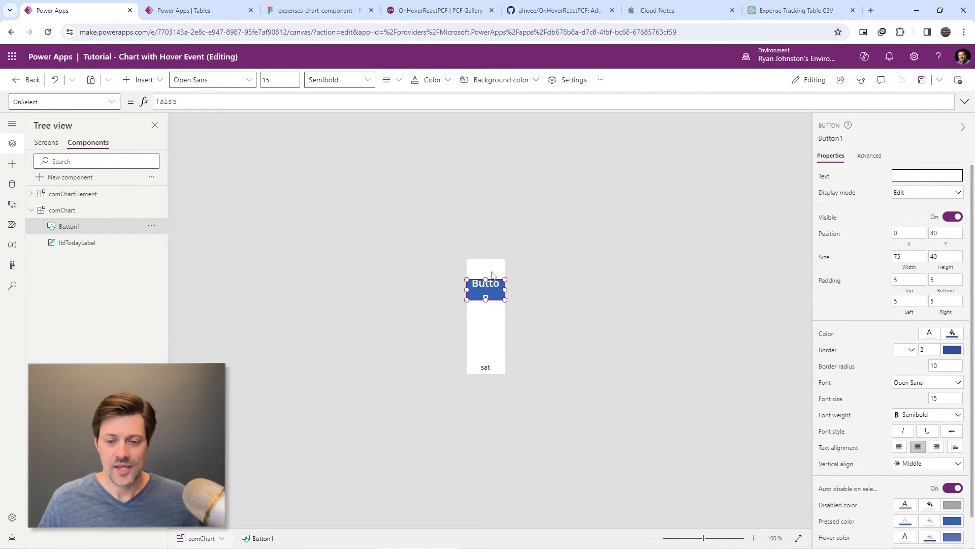
left_click_drag(485, 299, 487, 358)
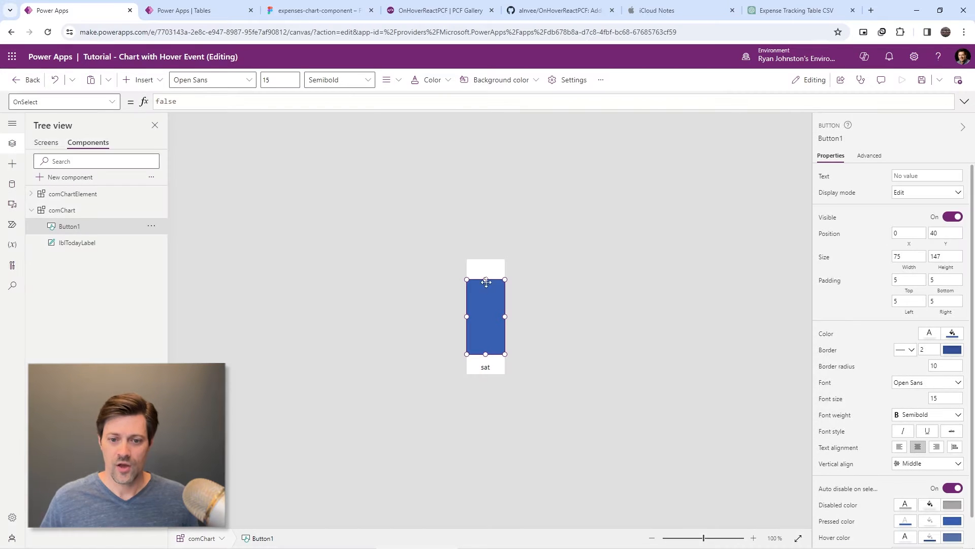
- Place the Figma tab beside the Power Apps editor, check the tue bar's dimensions in the design, and return to the editor
left_click(183, 11)
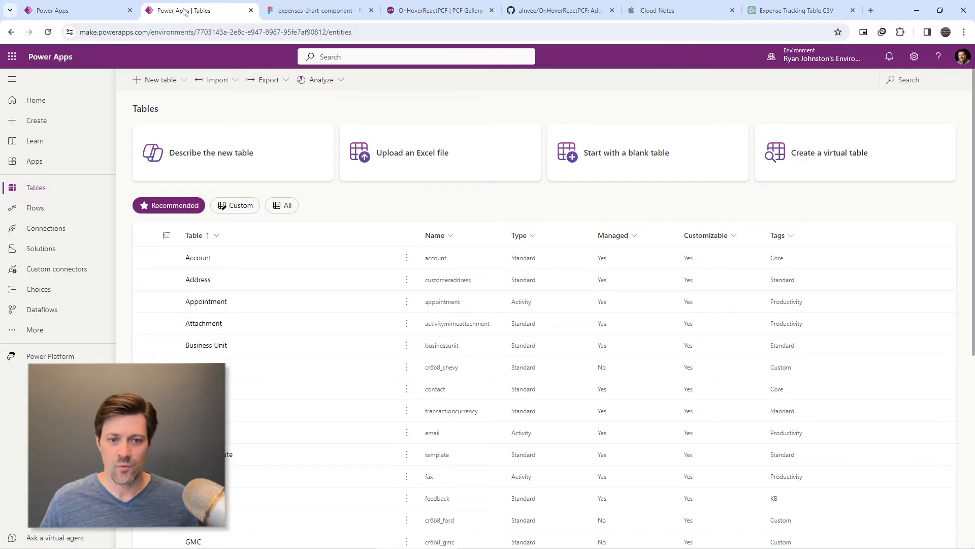
left_click_drag(315, 11, 186, 14)
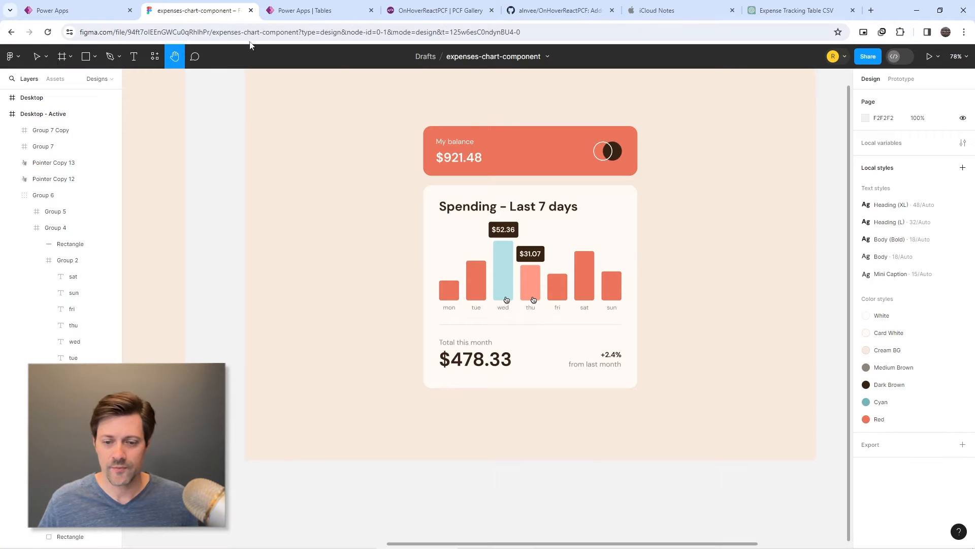
key("v")
left_click(480, 286)
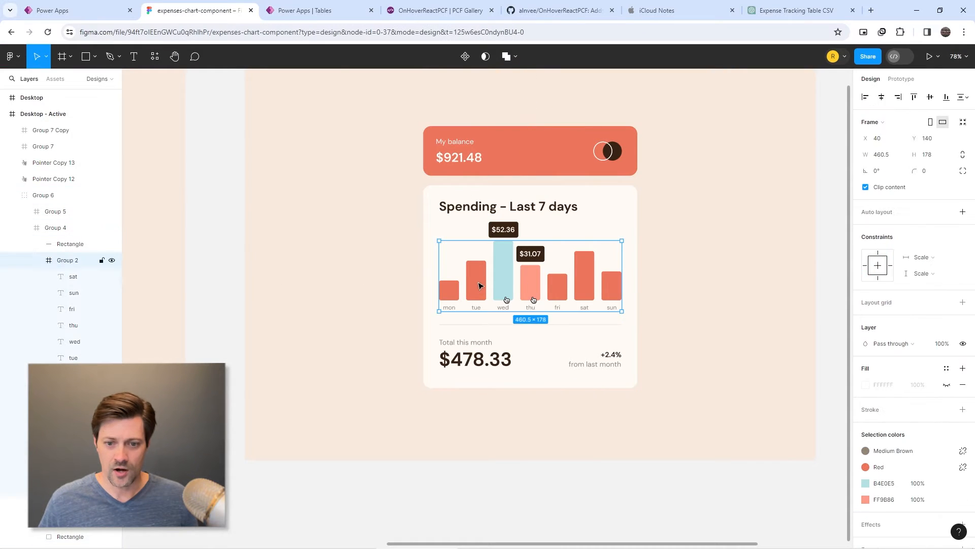
left_click(481, 287)
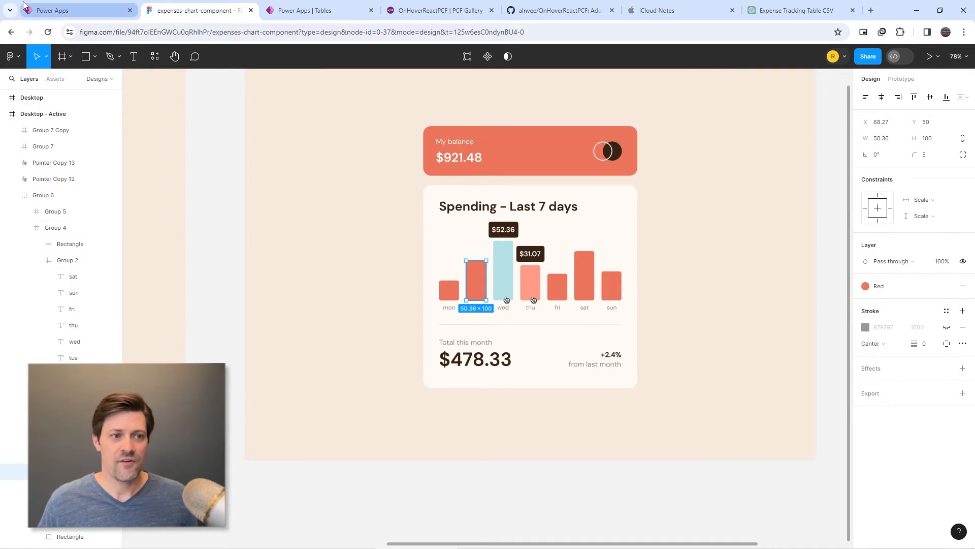
left_click(51, 10)
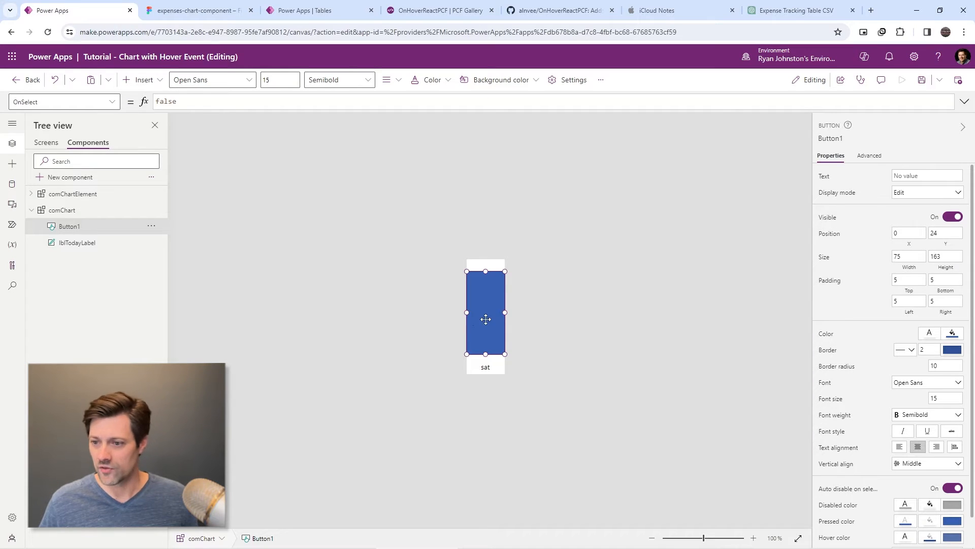
- Set the button's width to 50 and place it against the upper edge of comChart at Y 0
left_click(898, 257)
type("50")
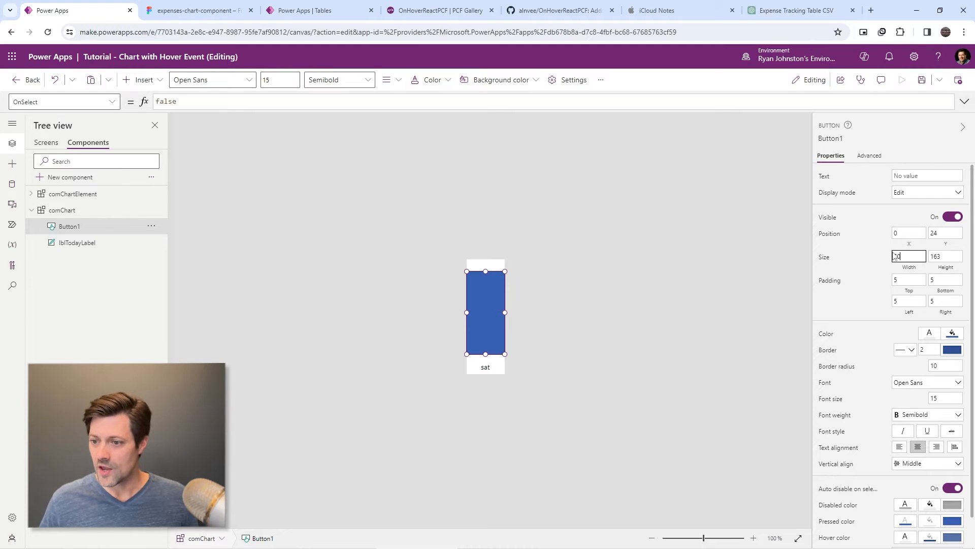
key("Tab")
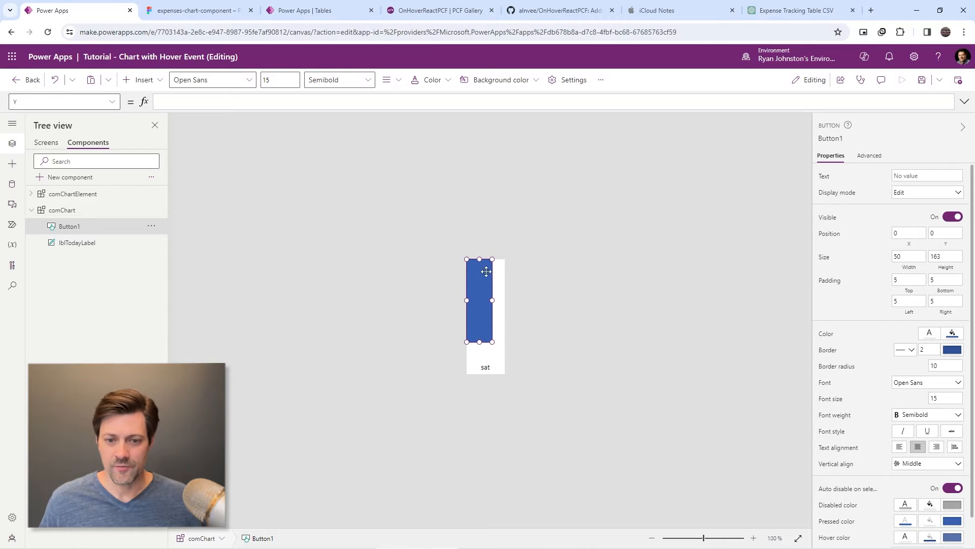
mouse_move(479, 258)
left_mouse_down()
mouse_move(479, 338)
mouse_move(471, 246)
left_mouse_up()
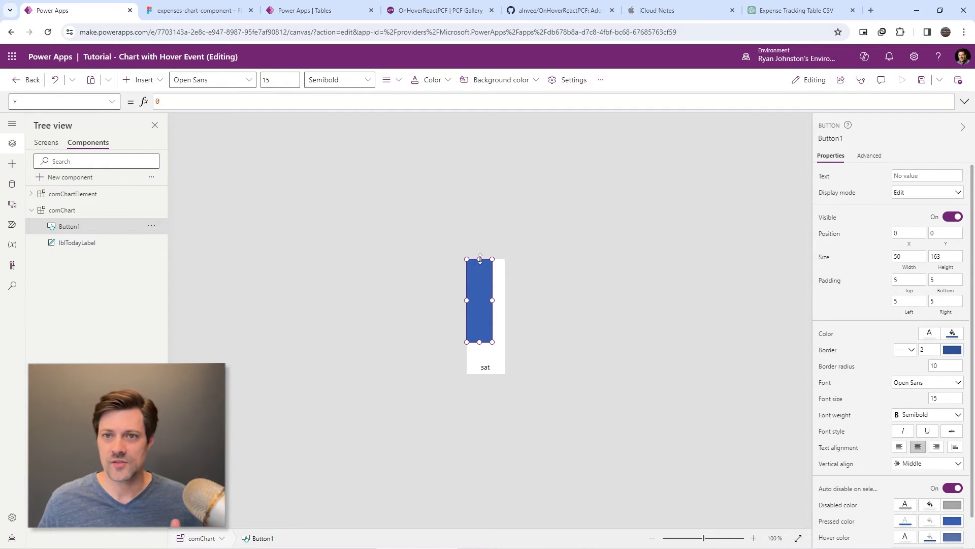
mouse_move(479, 258)
left_mouse_down()
mouse_move(479, 322)
mouse_move(470, 245)
left_mouse_up()
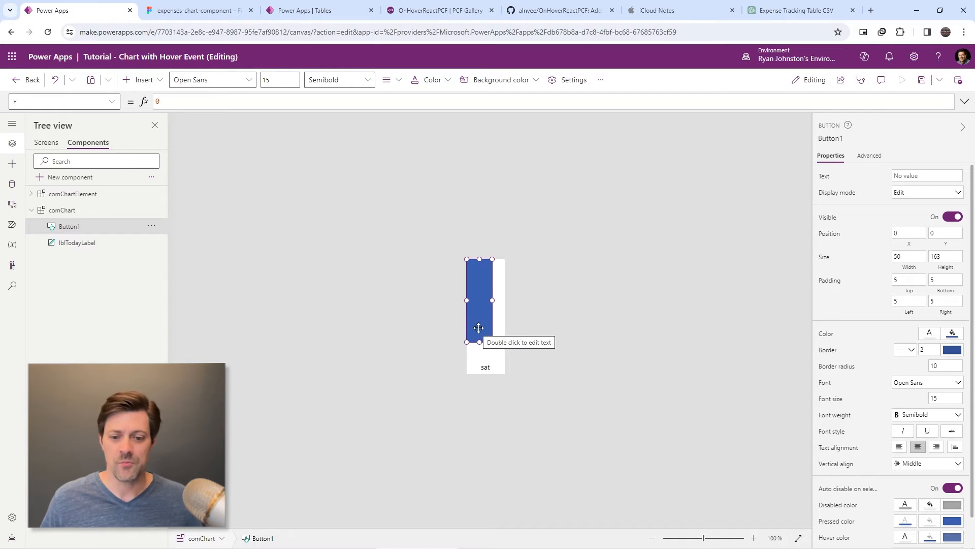
- Rename the blue button in comChart as butChartBar
left_click(485, 368)
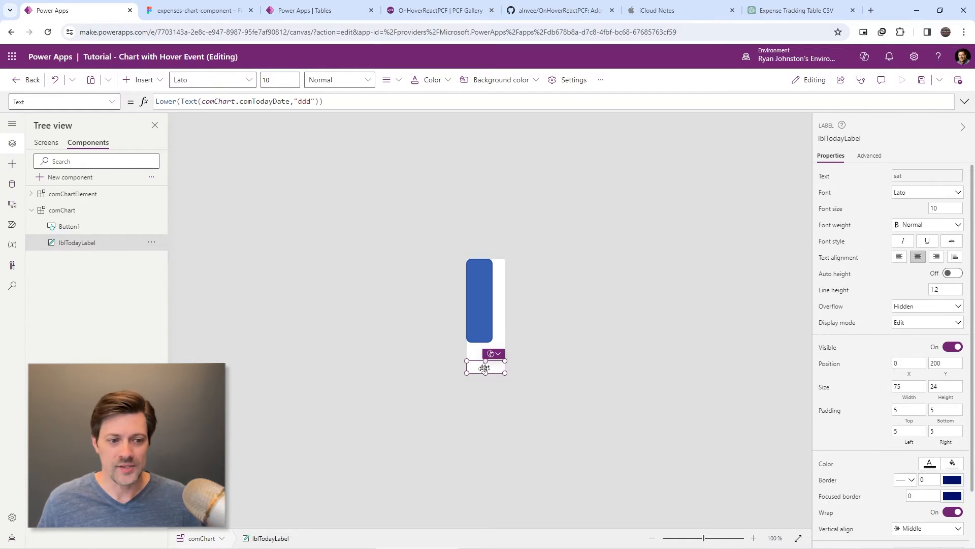
left_click(483, 291)
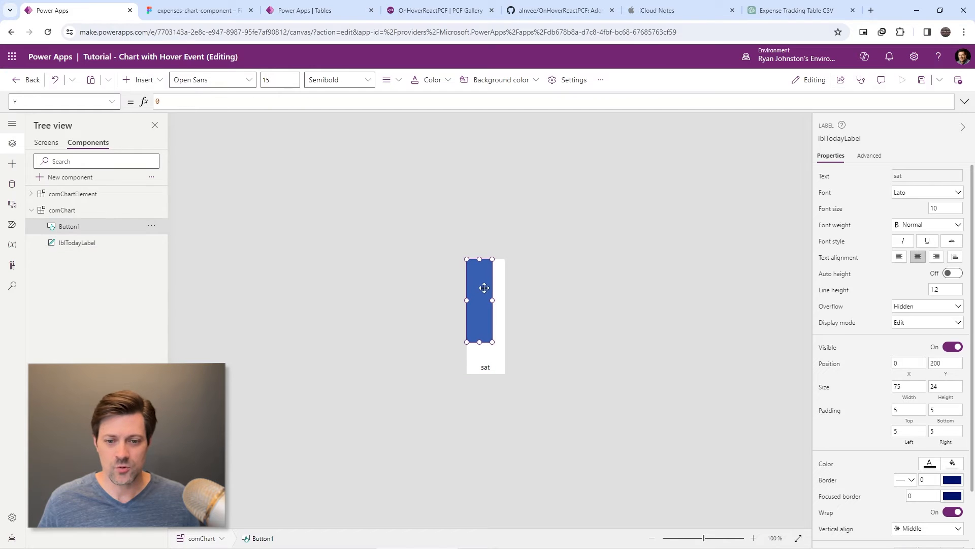
double_click(78, 227)
type("butChar")
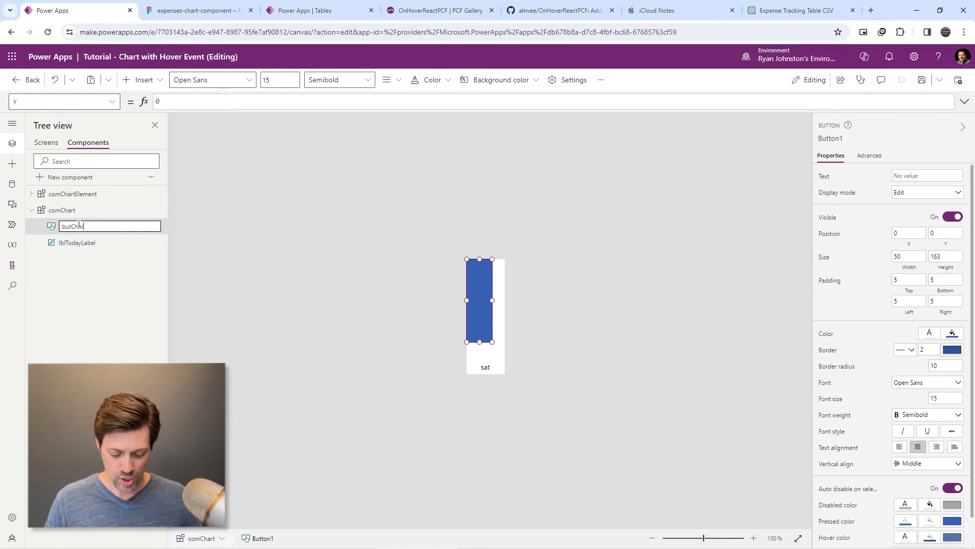
type("tBar")
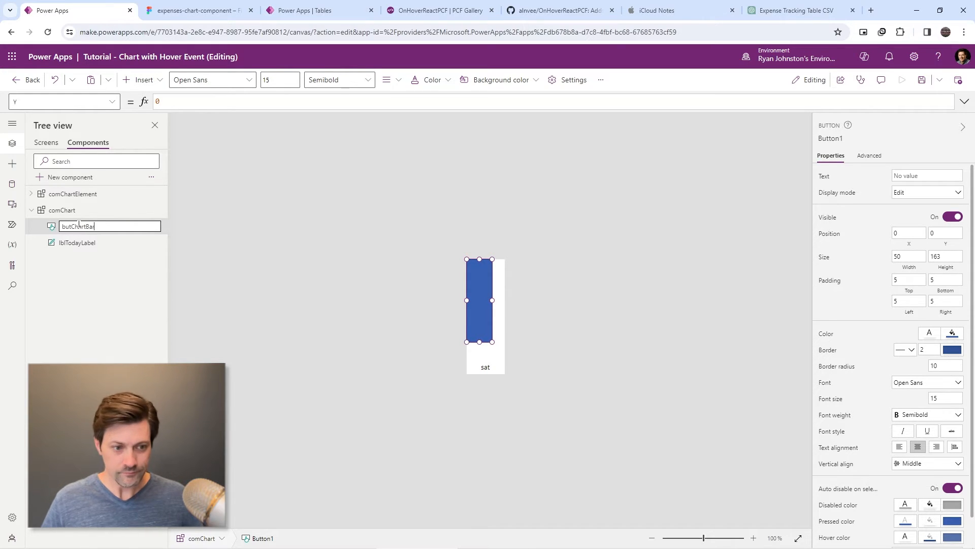
key("Return")
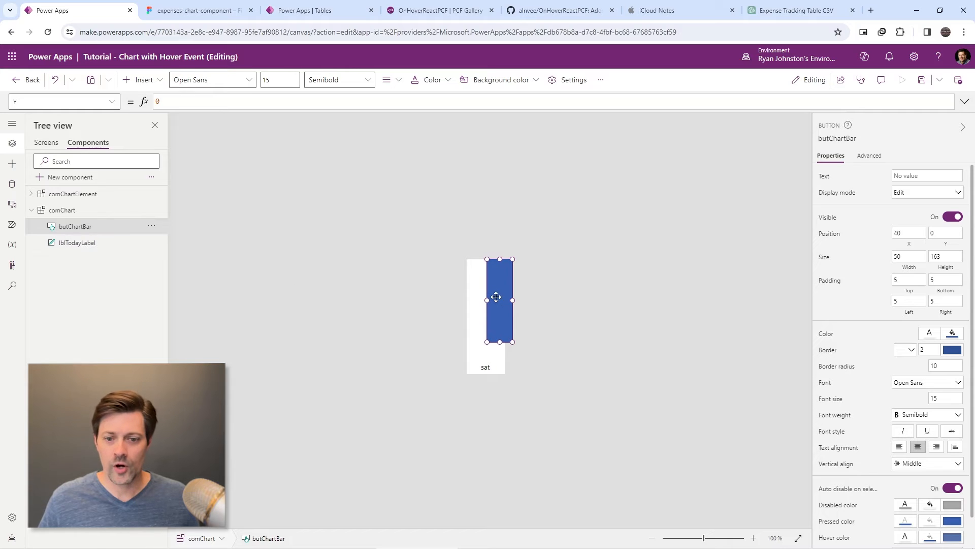
- Center butChartBar horizontally by setting its X formula to (Parent.Width-Self.Width)/2
left_click(910, 243)
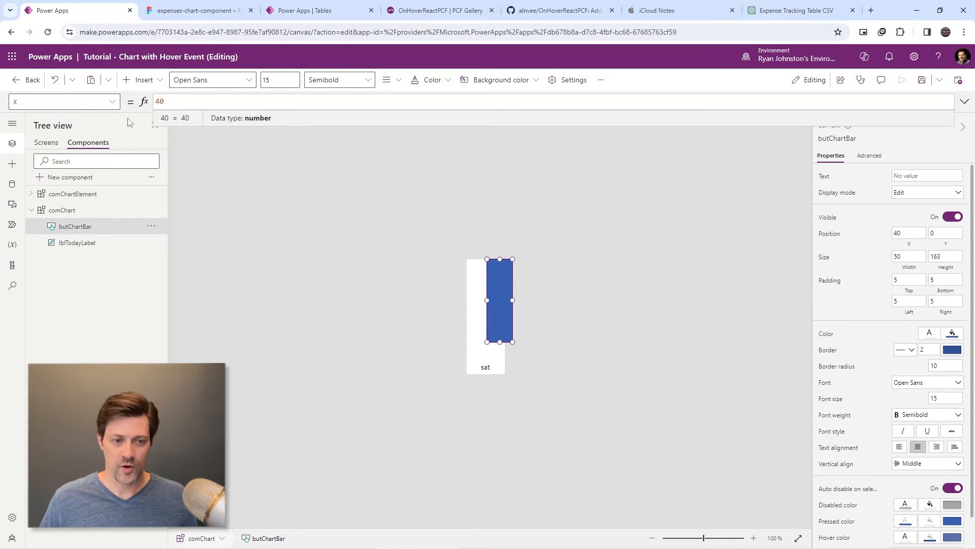
key("ctrl+a")
type("(Par")
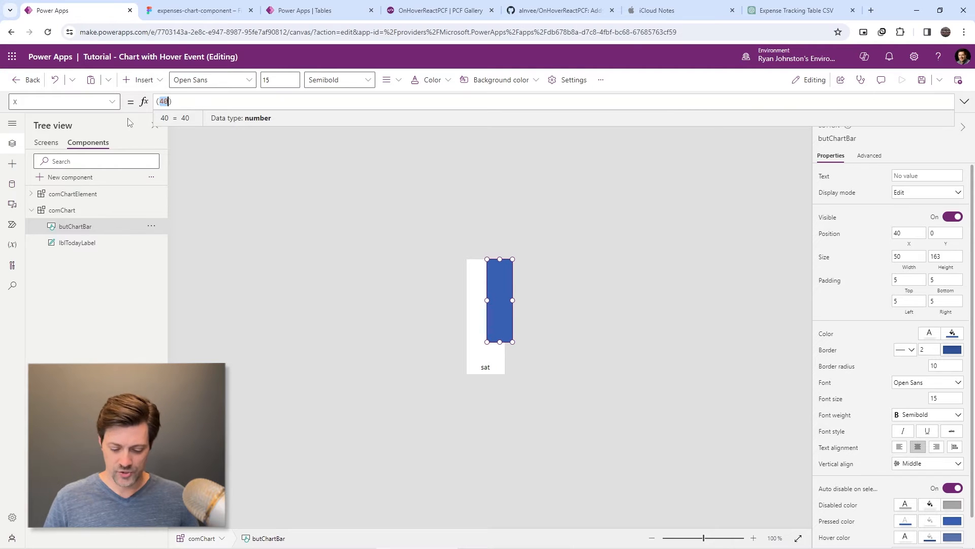
type("ent")
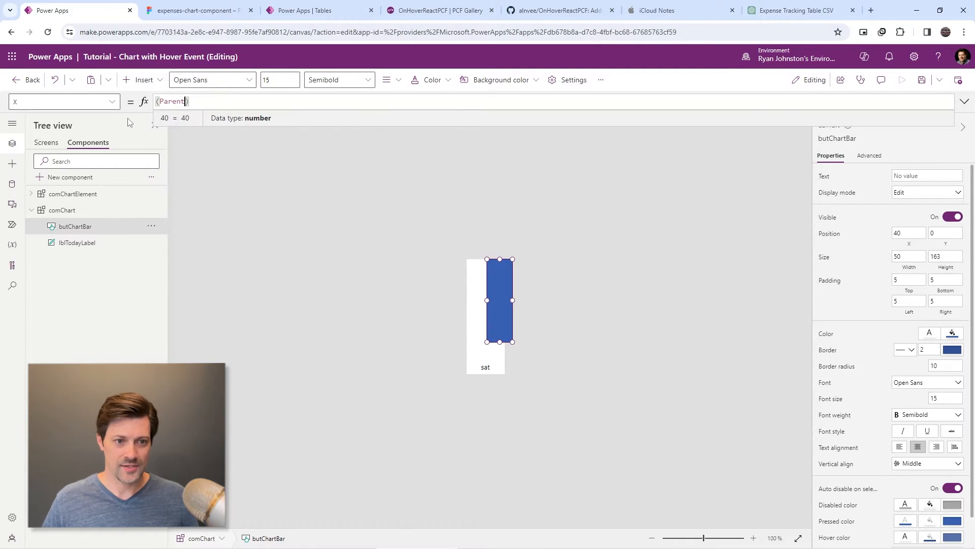
type(".Width-")
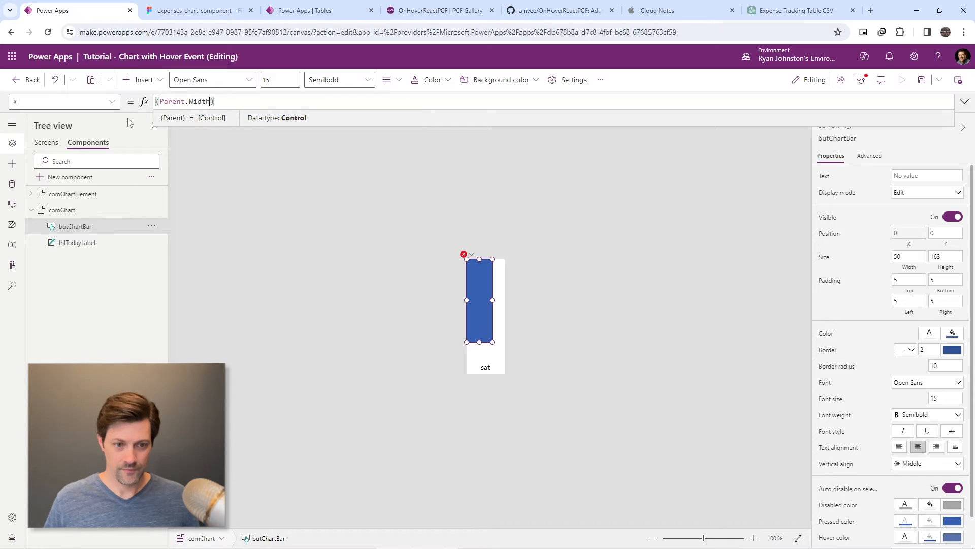
type("Self.Width)")
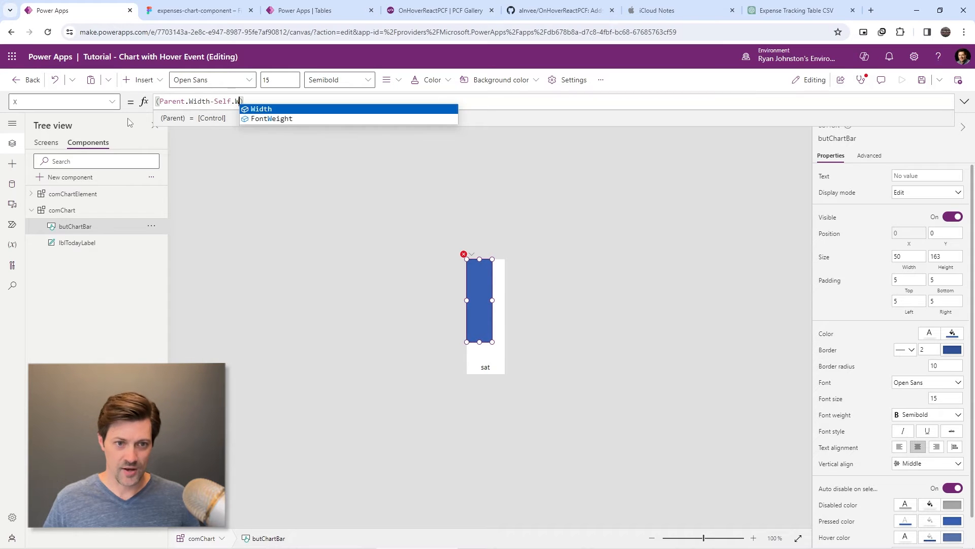
type("/2")
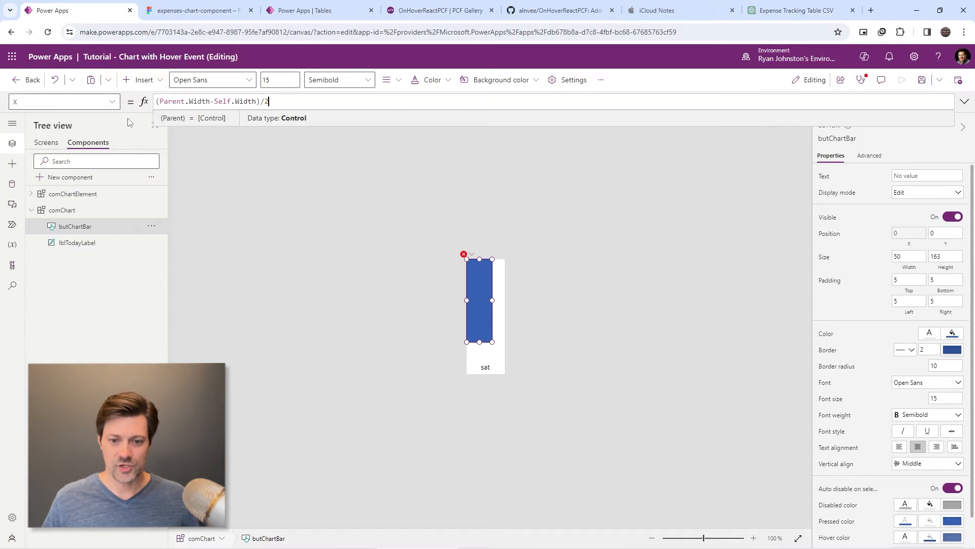
left_click(484, 308)
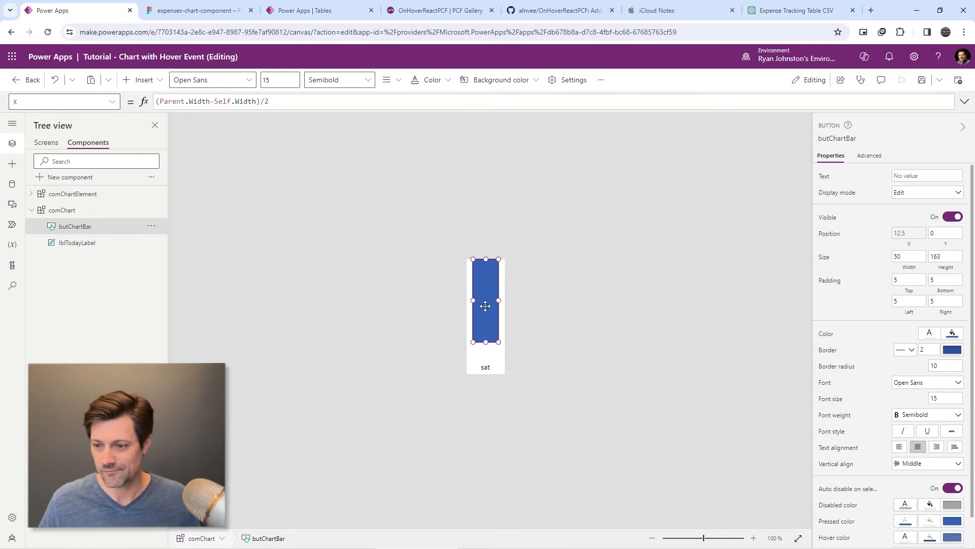
- Anchor butChartBar directly above the weekday label by setting its Y formula to lblTodayLabel.Y - Self.Height
left_click(490, 367)
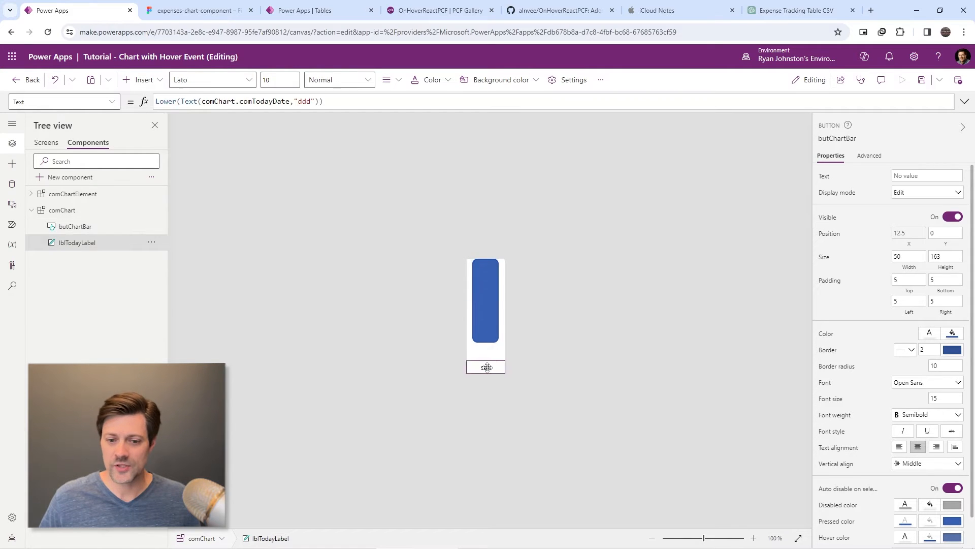
left_click(488, 321)
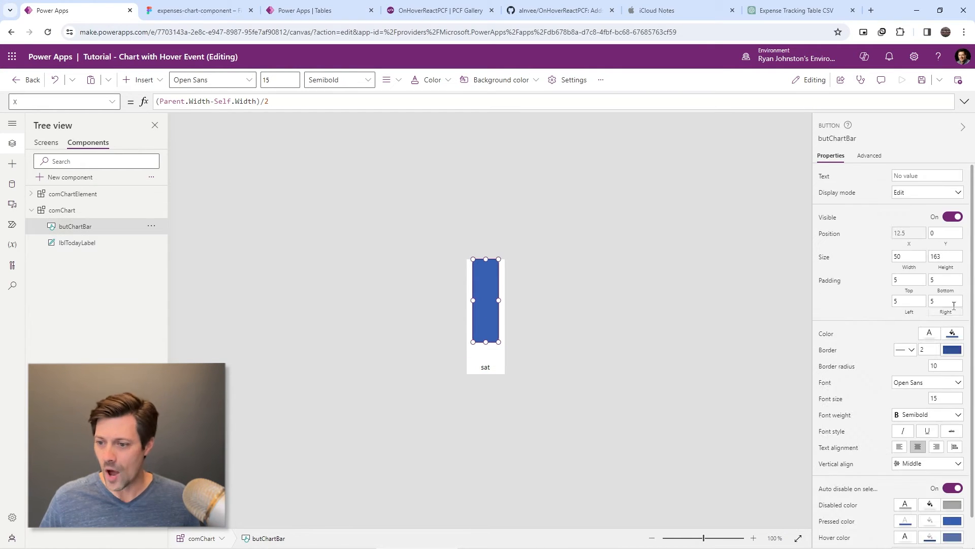
left_click(946, 233)
double_click(288, 99)
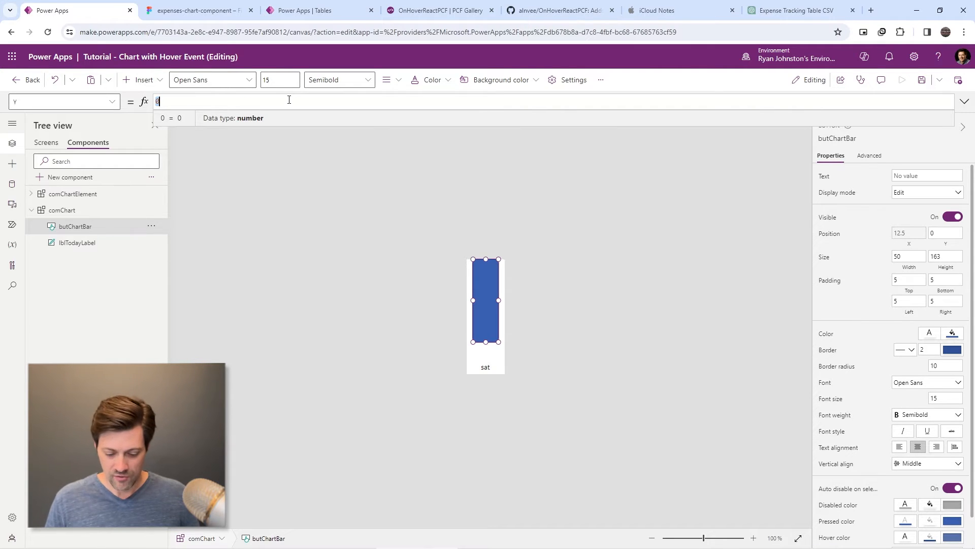
type("l")
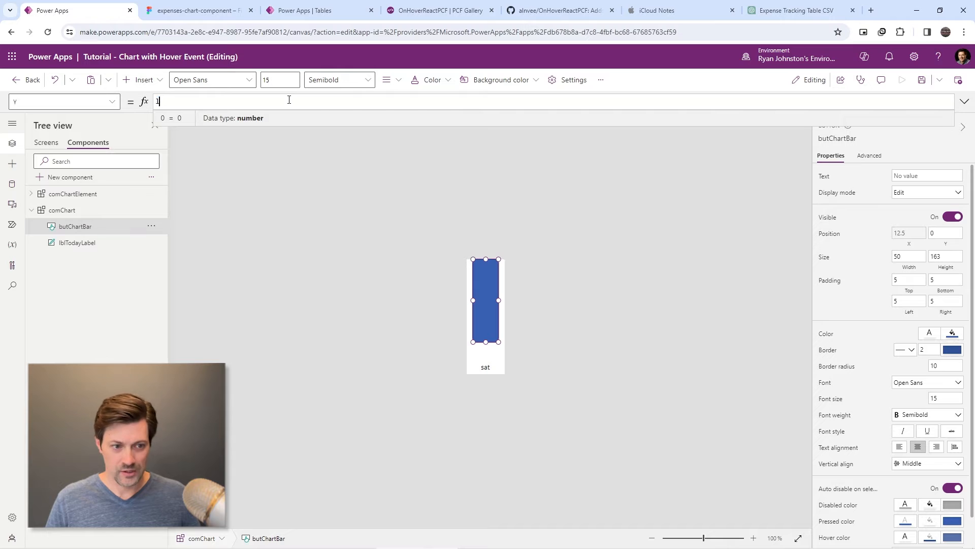
type("blTodayLabel")
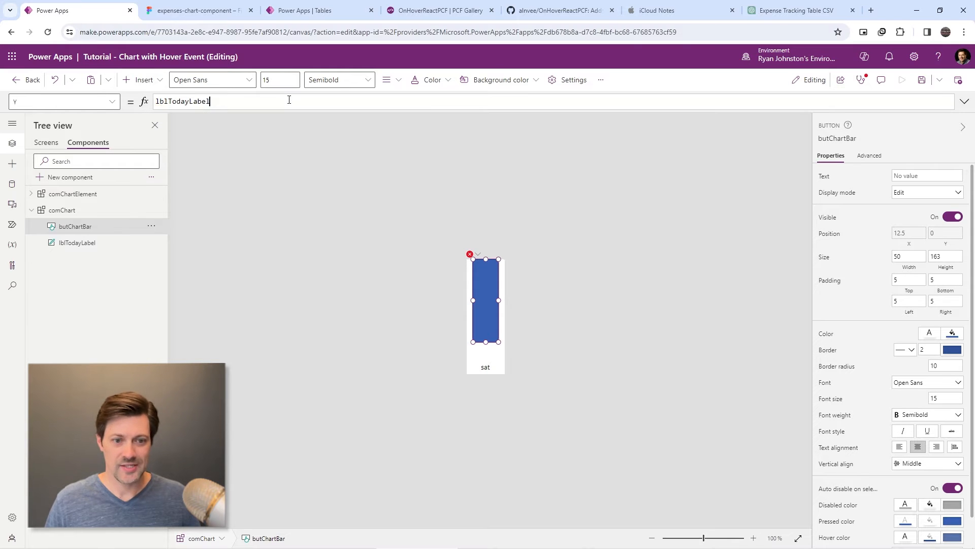
type(".Y")
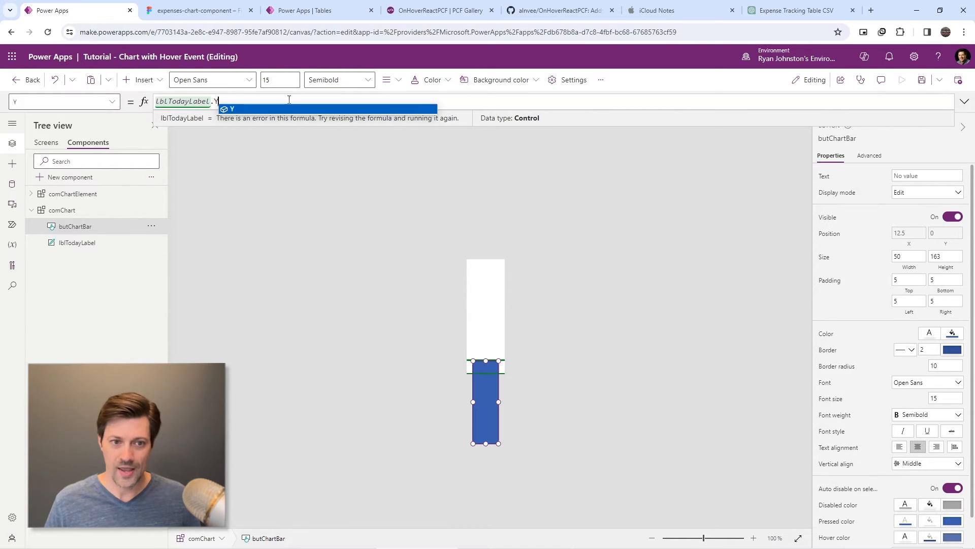
type(" - ")
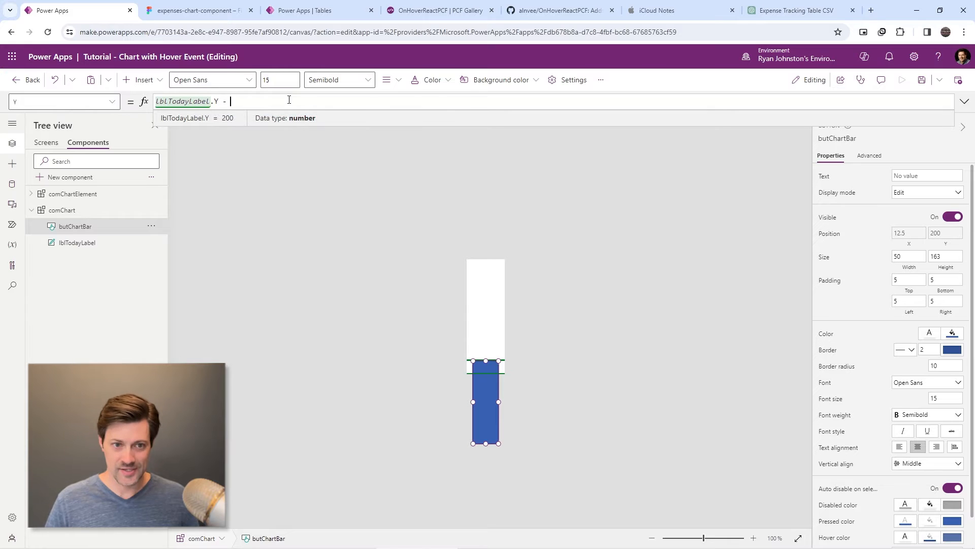
type("Self.Heg")
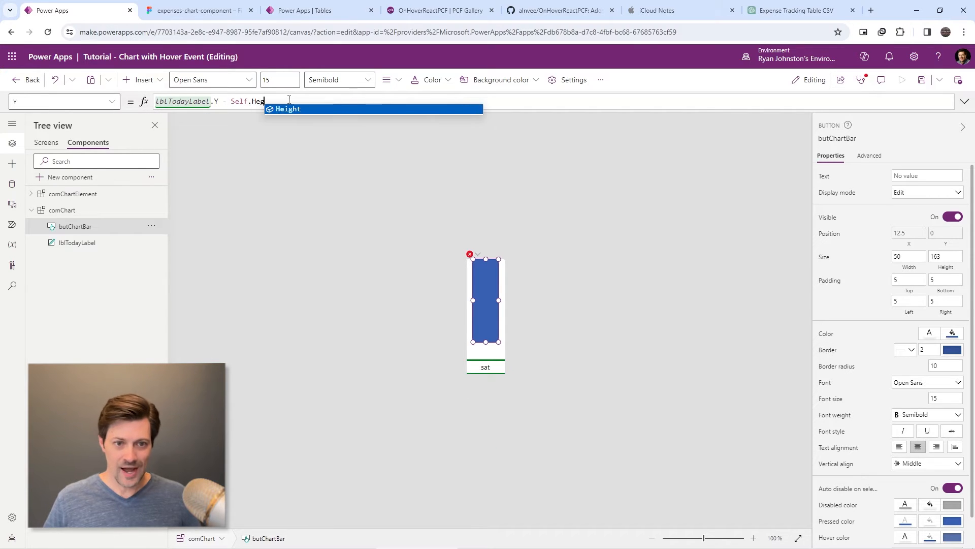
key("Tab")
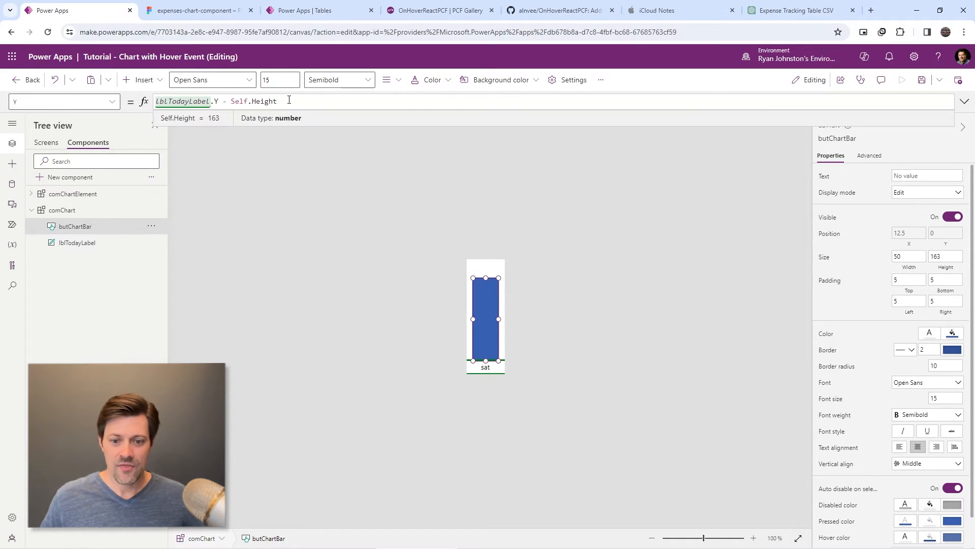
left_click(529, 402)
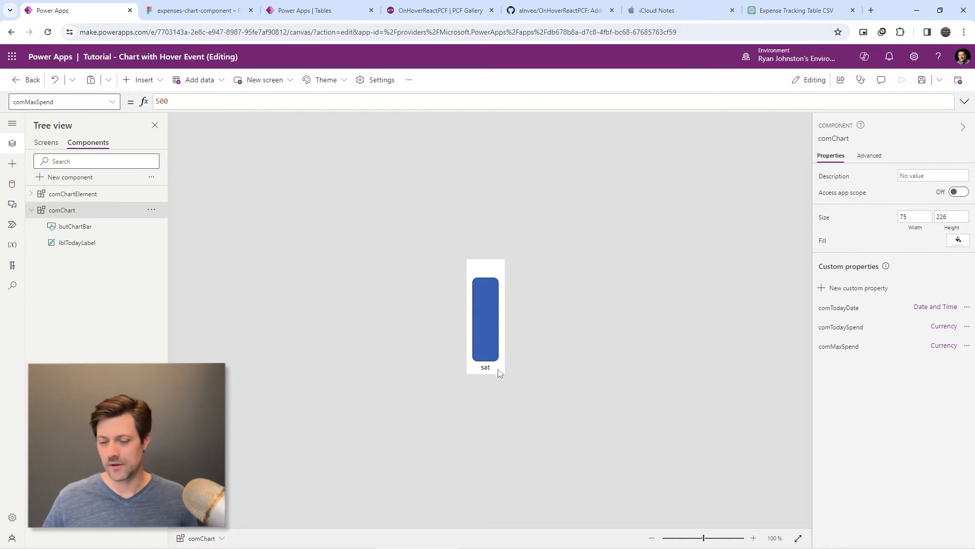
- Test butChartBar's anchoring to the label by setting its height to 50 and then to 200
left_click(484, 320)
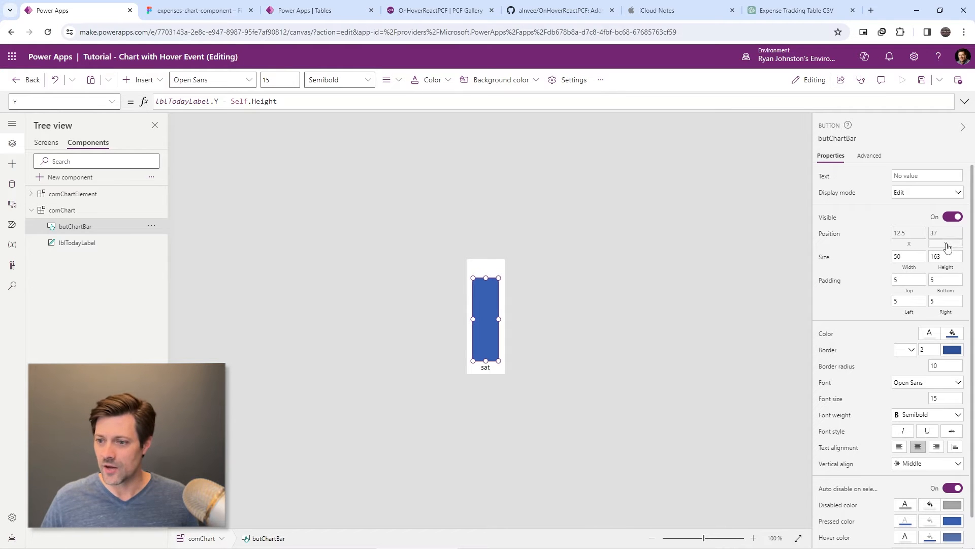
left_click(946, 256)
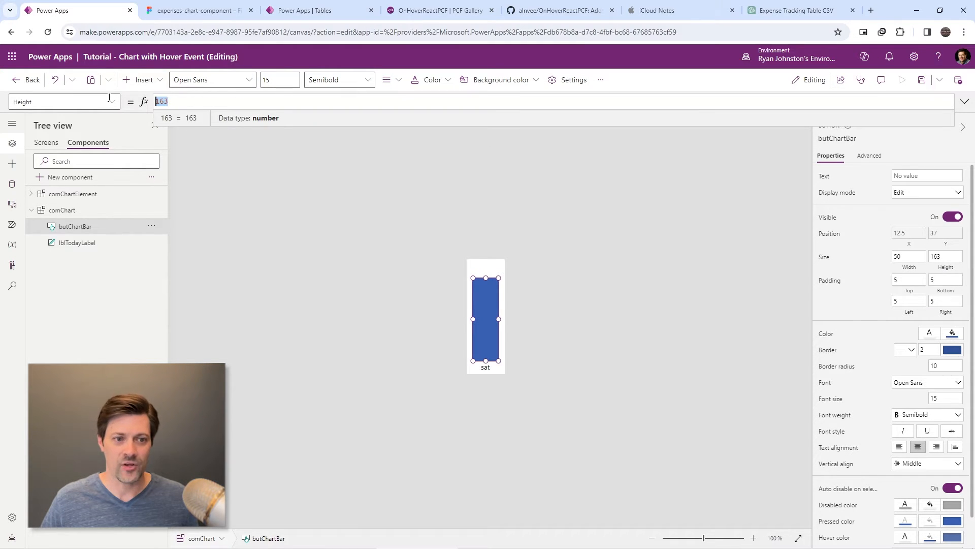
type("50")
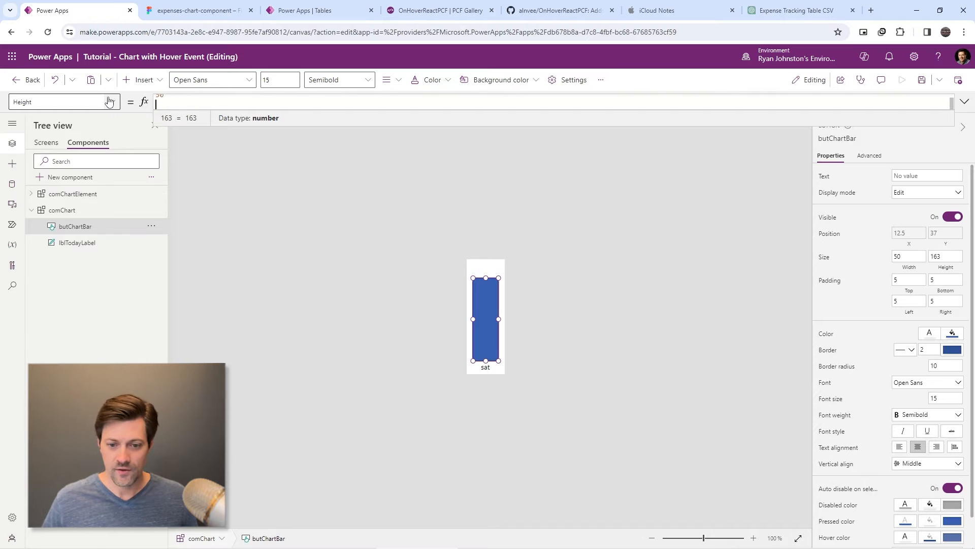
key("BackSpace")
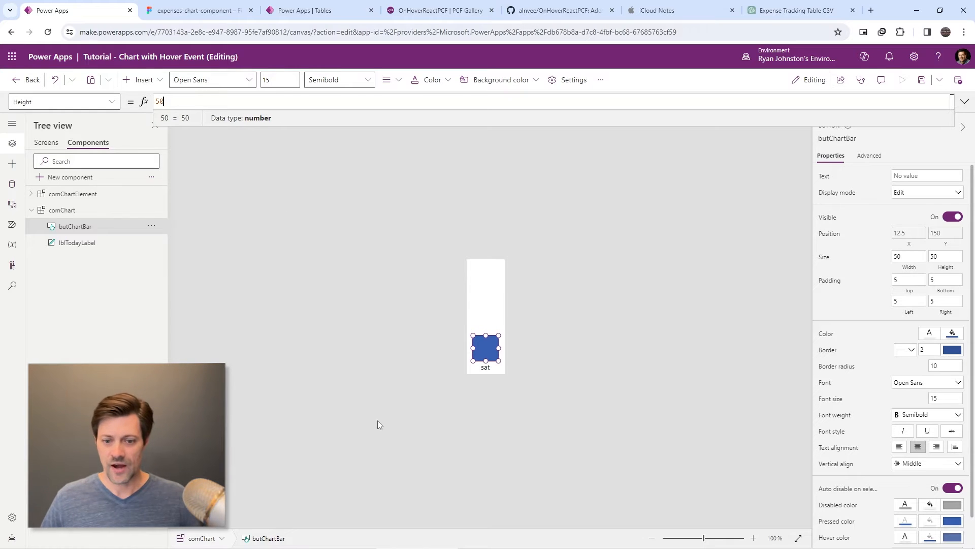
key("ctrl+a")
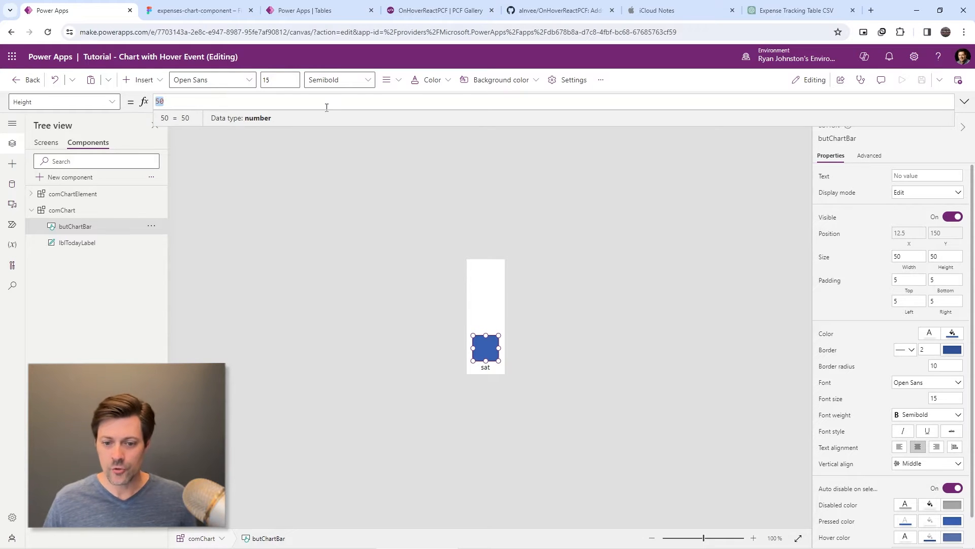
type("200")
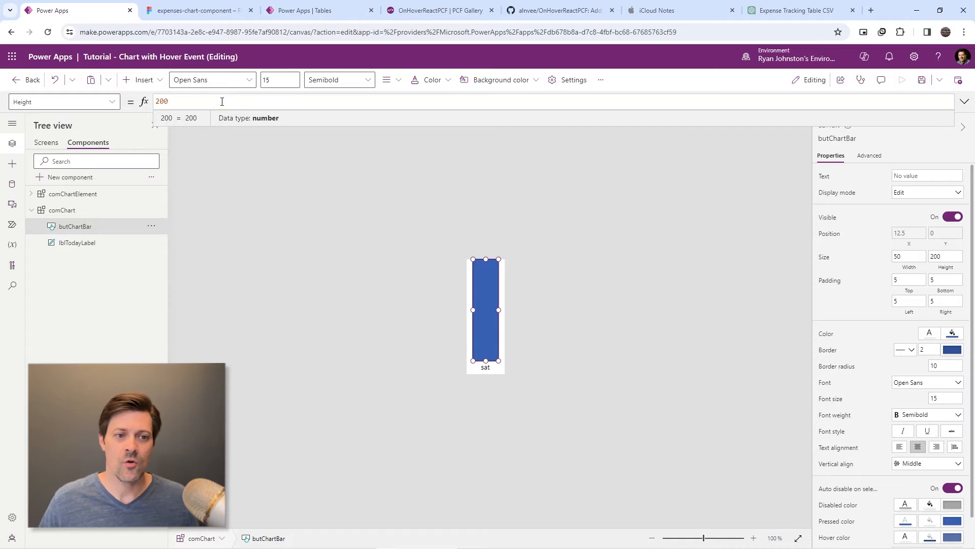
key("ctrl+a")
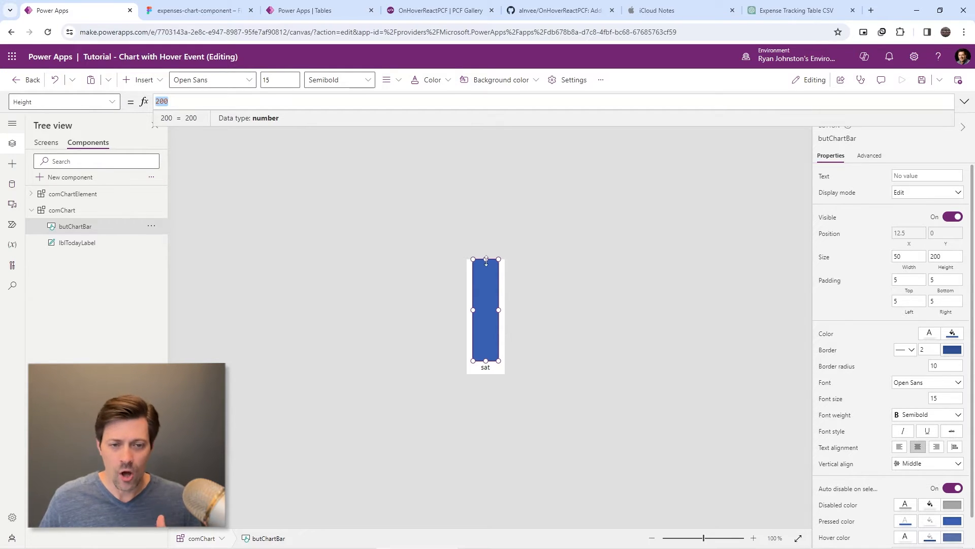
- Switch to the Figma design, examine the tooltips above the wed and thu bars, and return to the Power Apps editor
left_click(315, 10)
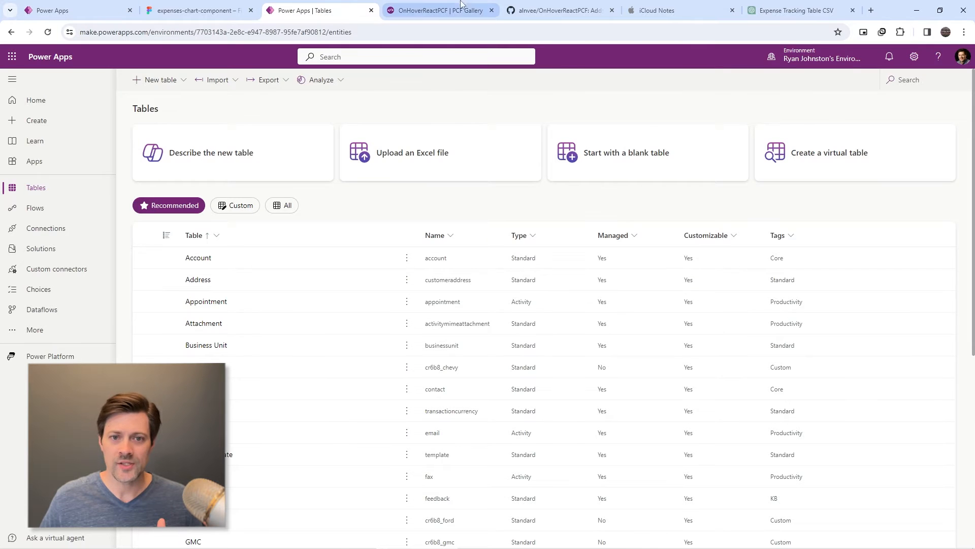
left_click(440, 10)
left_click(195, 12)
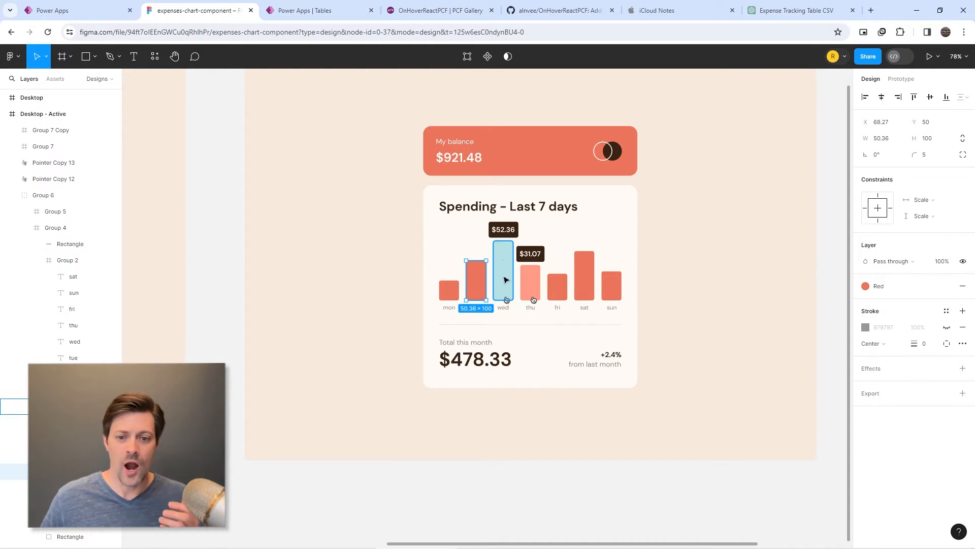
left_click(75, 11)
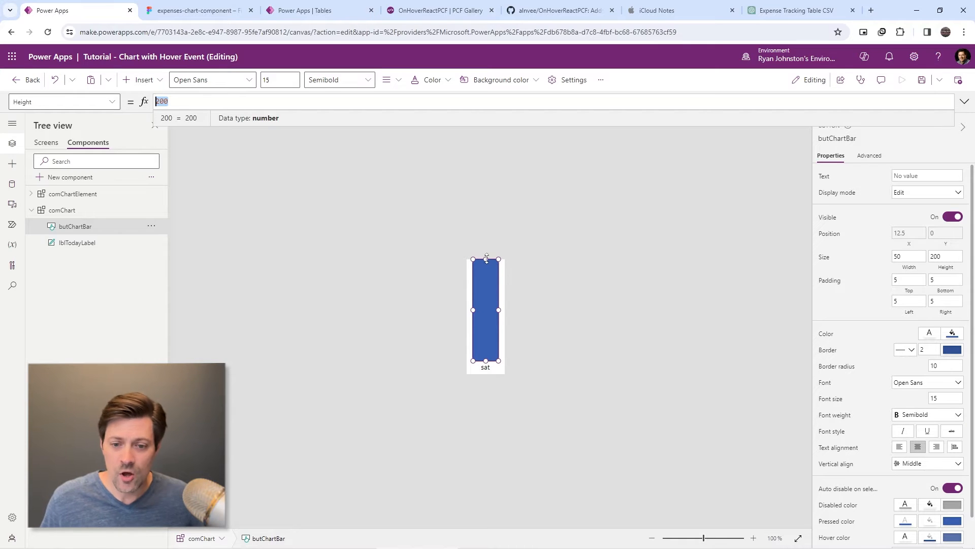
- Lower butChartBar's upper edge to leave room for a tooltip, making it about 154 high at Y 45, and compare with the Figma design
left_click_drag(487, 259, 486, 284)
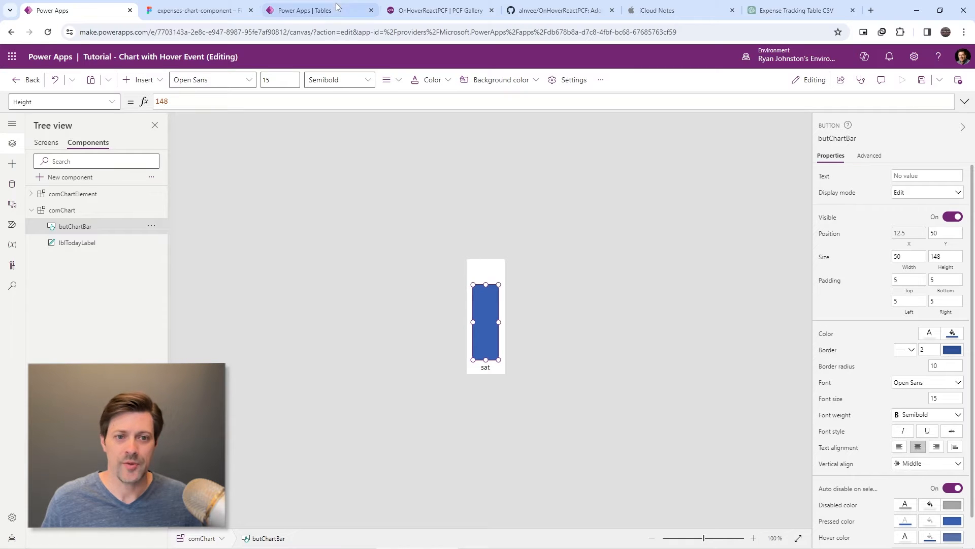
left_click(304, 10)
left_click(440, 10)
left_click(200, 7)
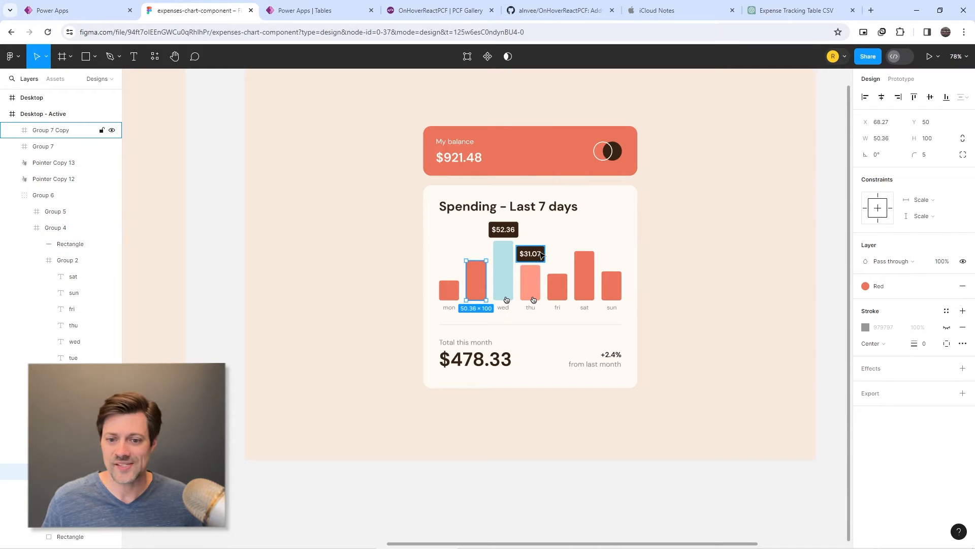
left_click(72, 12)
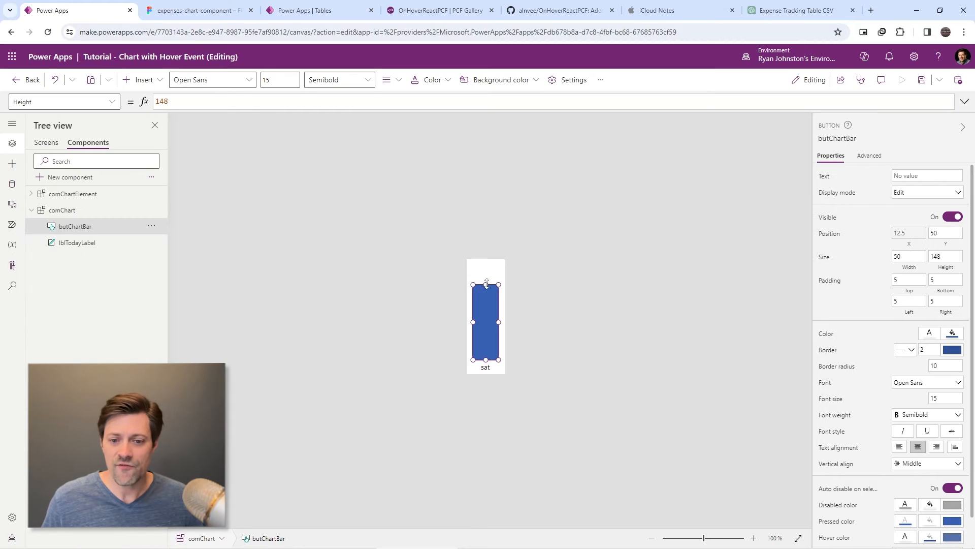
left_click_drag(486, 284, 487, 283)
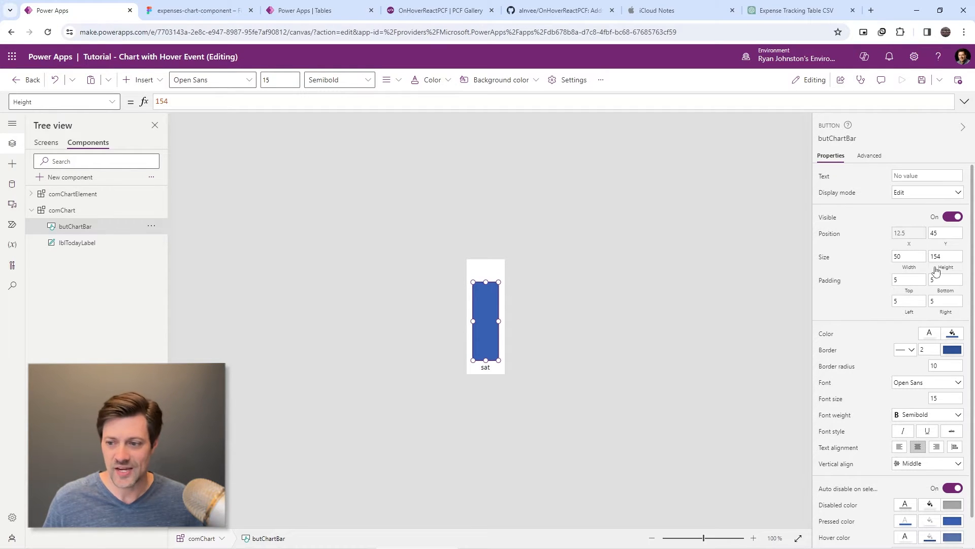
- Set butChartBar's Height formula to 1*156
left_click(201, 103)
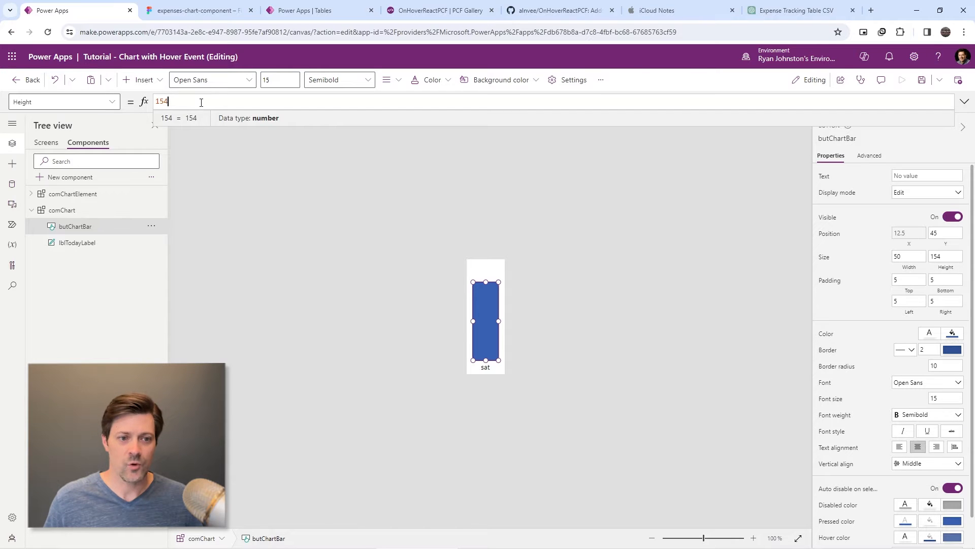
key("ctrl+a")
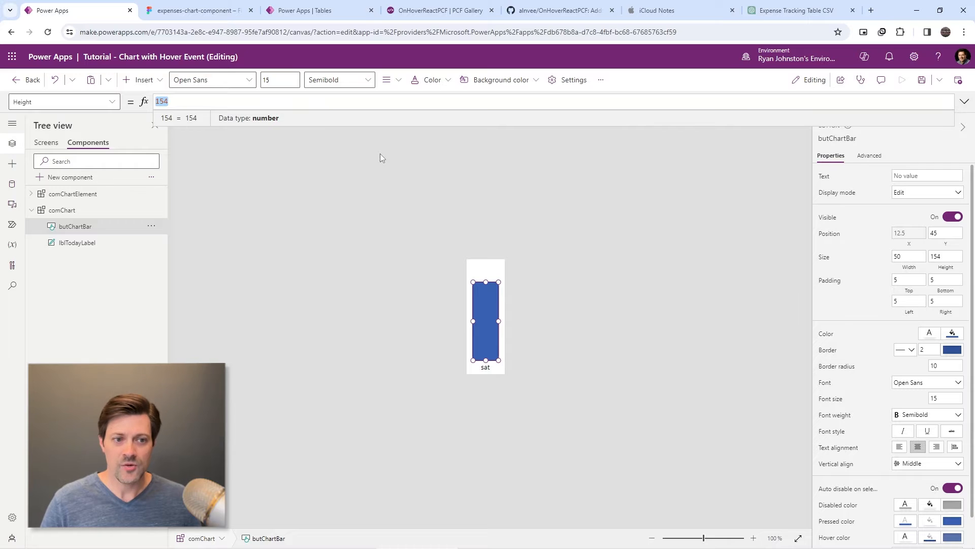
type("*")
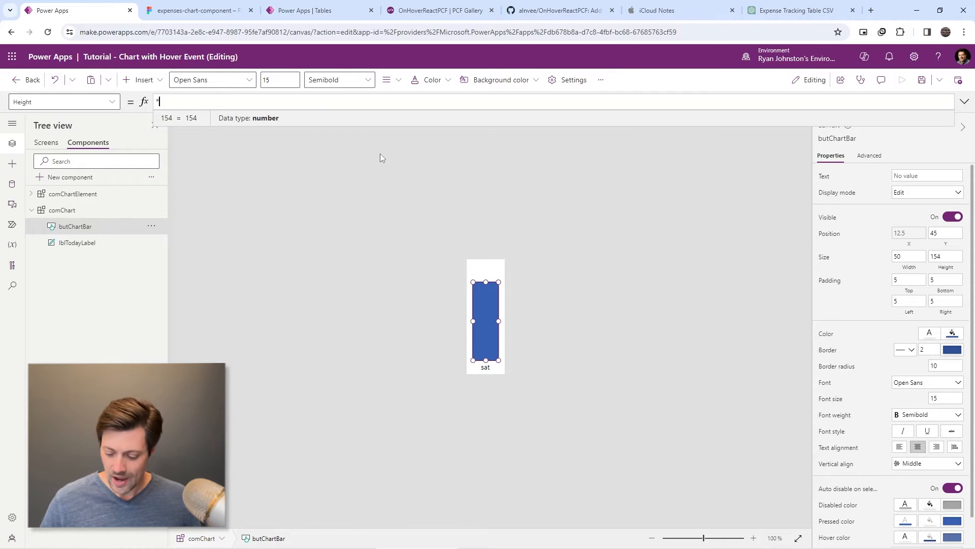
type("1")
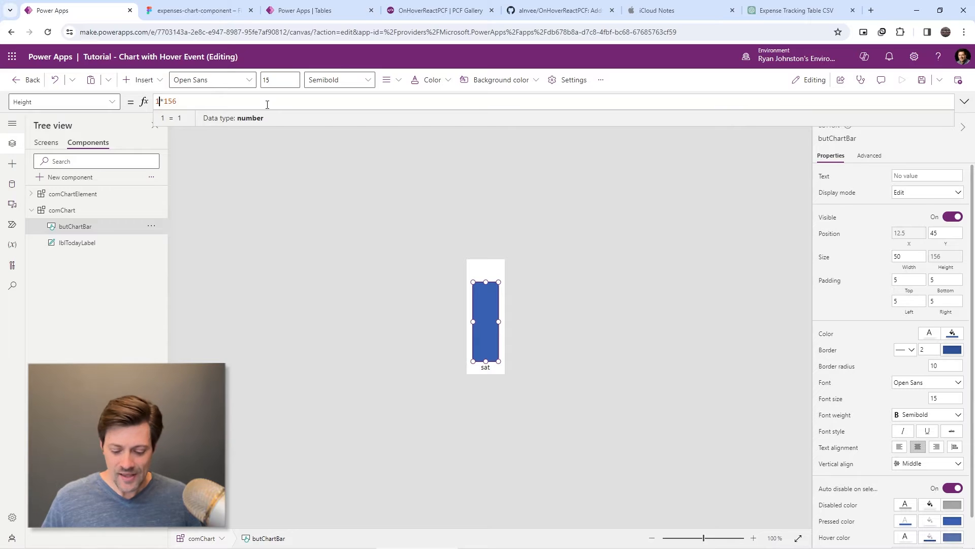
- Replace the 1 in butChartBar's Height formula with the spending ratio, giving (comChart.comTodaySpend/comChart.comMaxSpend)*156
key("BackSpace")
type("(comChart")
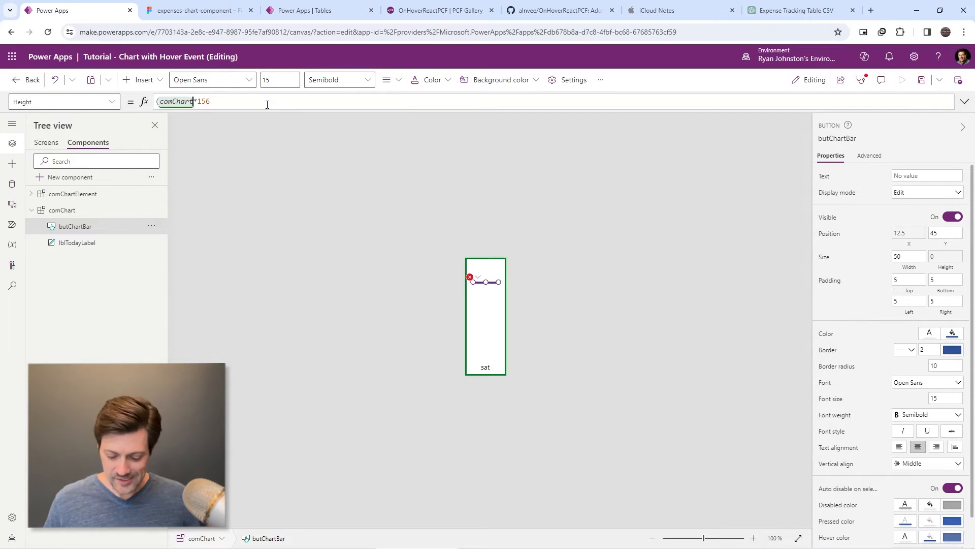
type(".")
key("Tab")
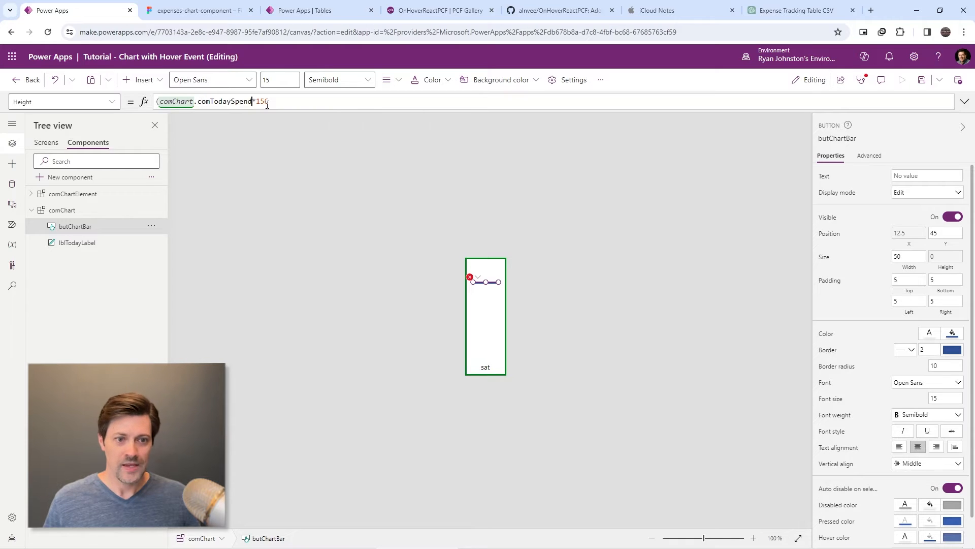
type("/")
type("comChart")
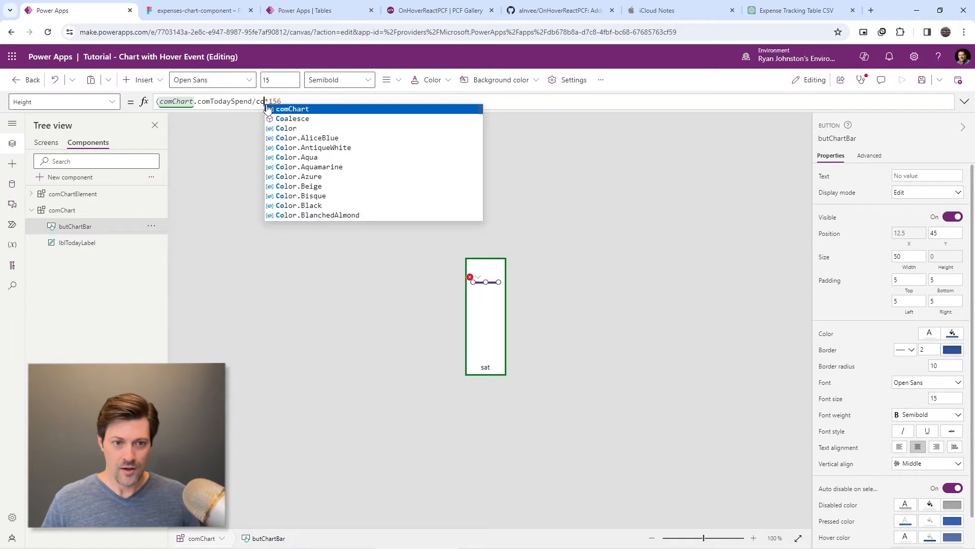
type(".Ma")
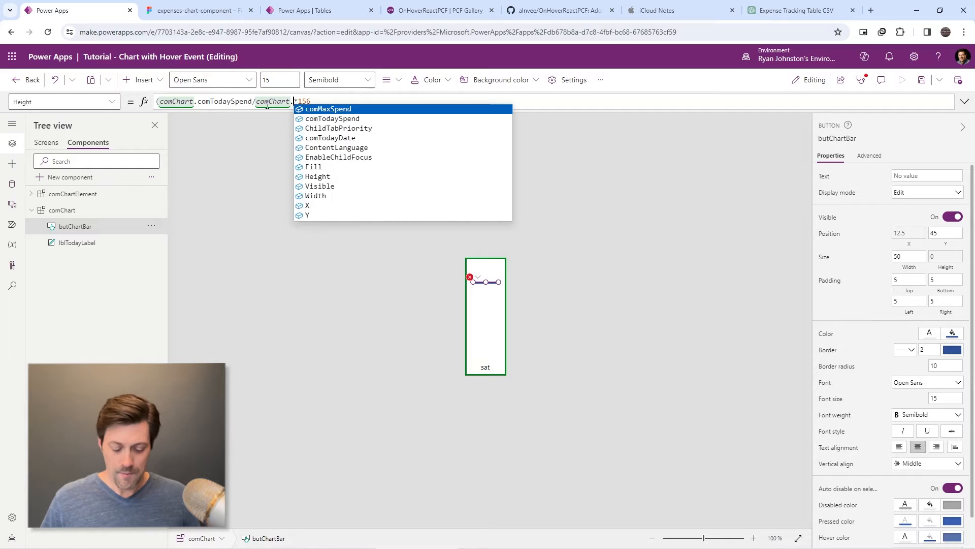
key("Tab")
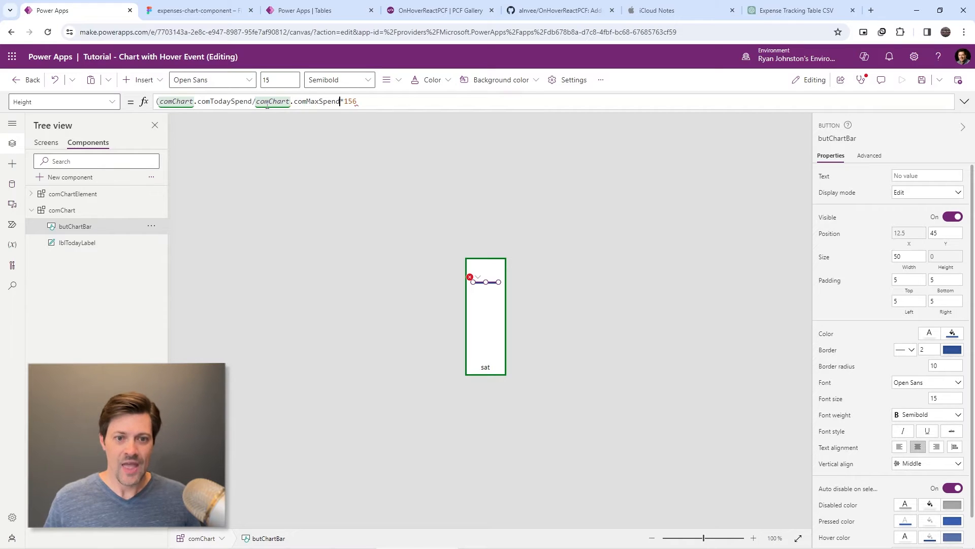
type(")")
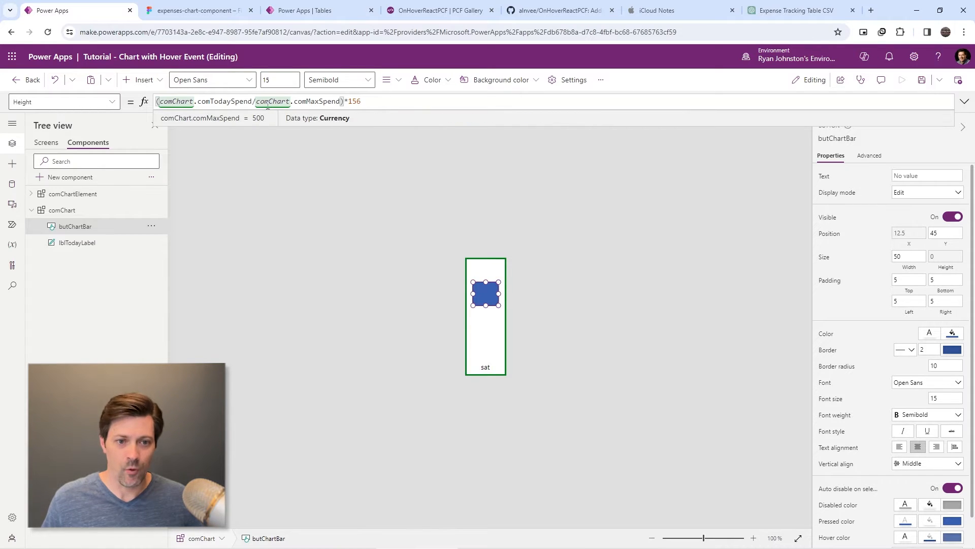
left_click(359, 101)
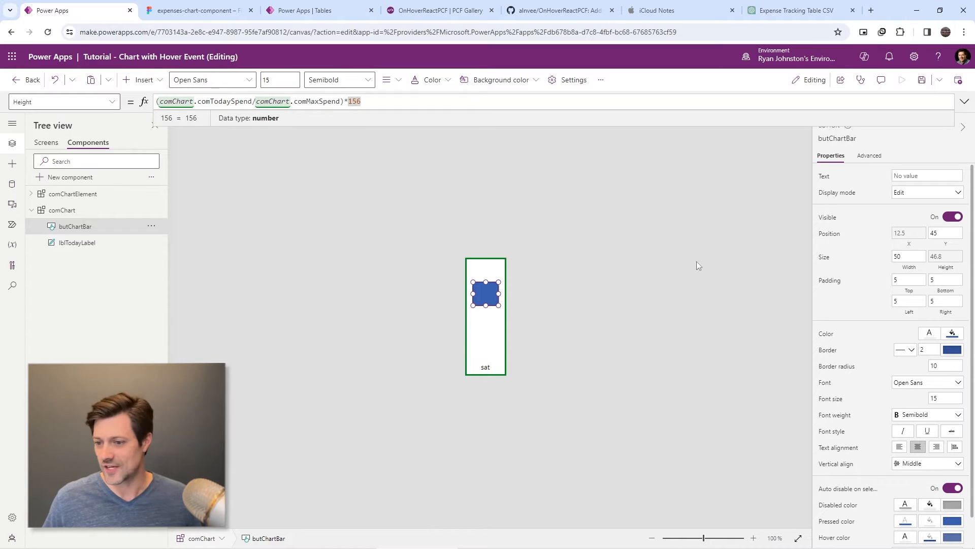
- Set butChartBar's Y formula to lblTodayLabel.Y - Self.Height so the bar sits directly on the day label
left_click(483, 294)
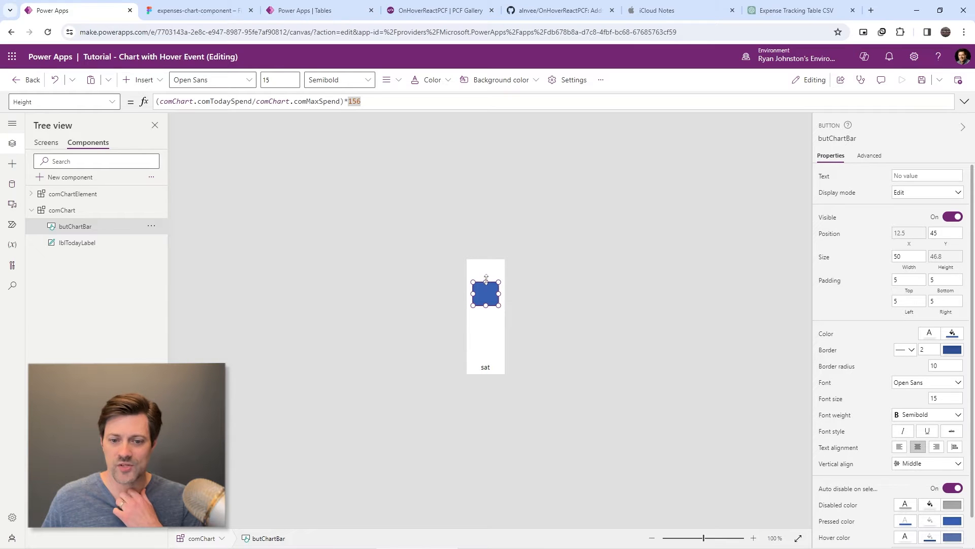
left_click(955, 232)
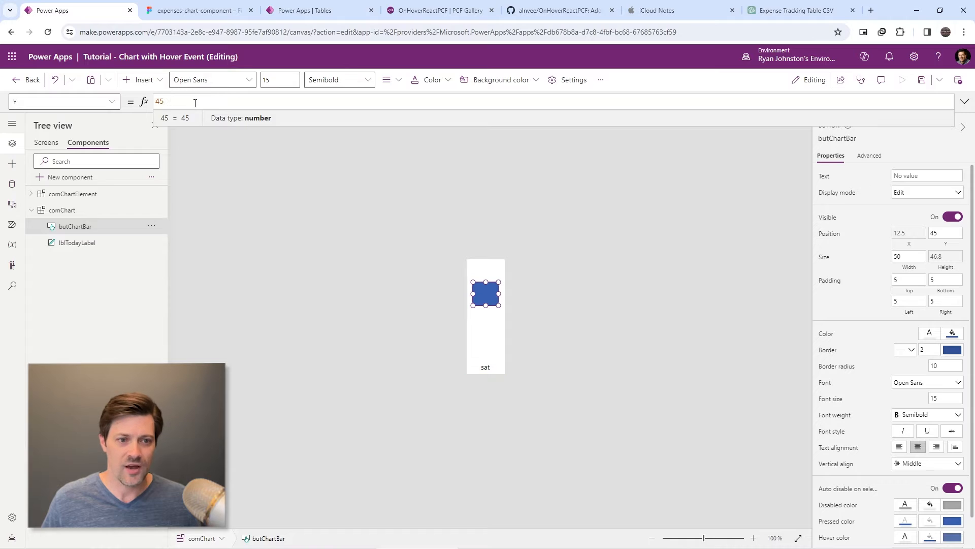
key("ctrl+a")
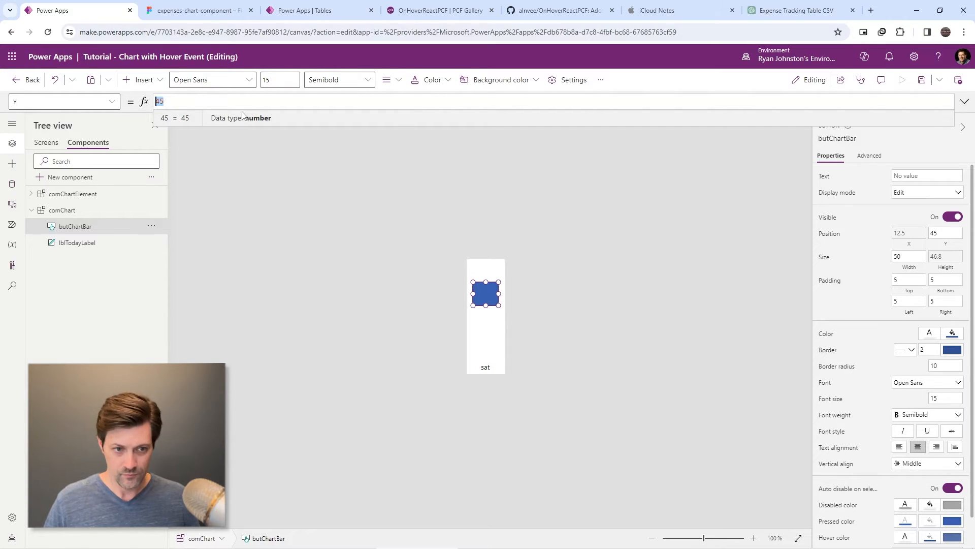
type("lblTodayLabel.Y - Self.Height")
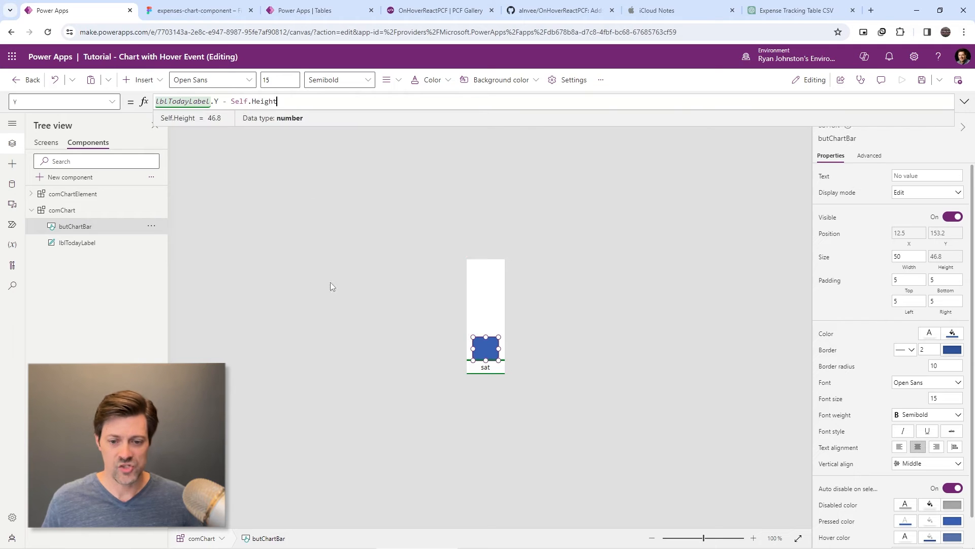
left_click(610, 357)
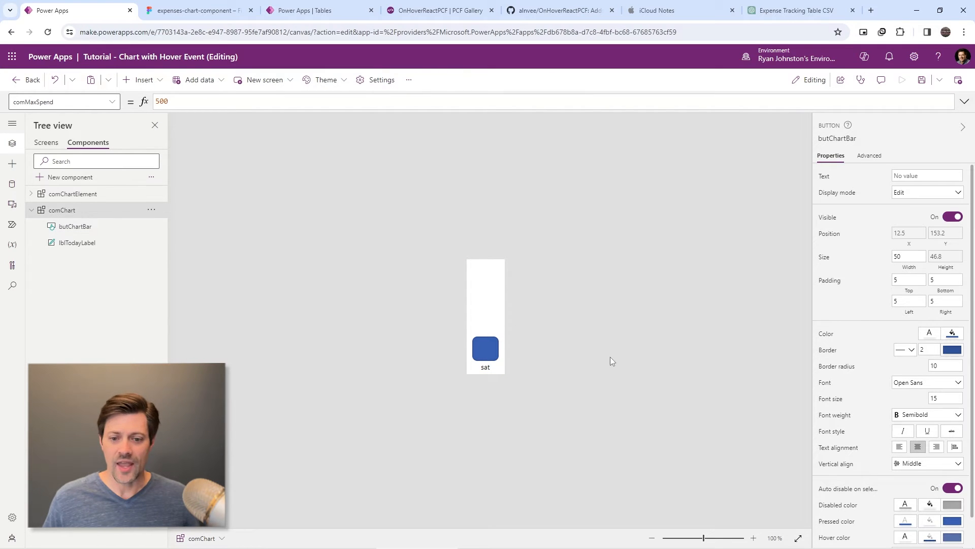
- Review the spending ratio in butChartBar's Height formula and the default values of comChart's comTodaySpend and comMaxSpend properties
left_click(490, 347)
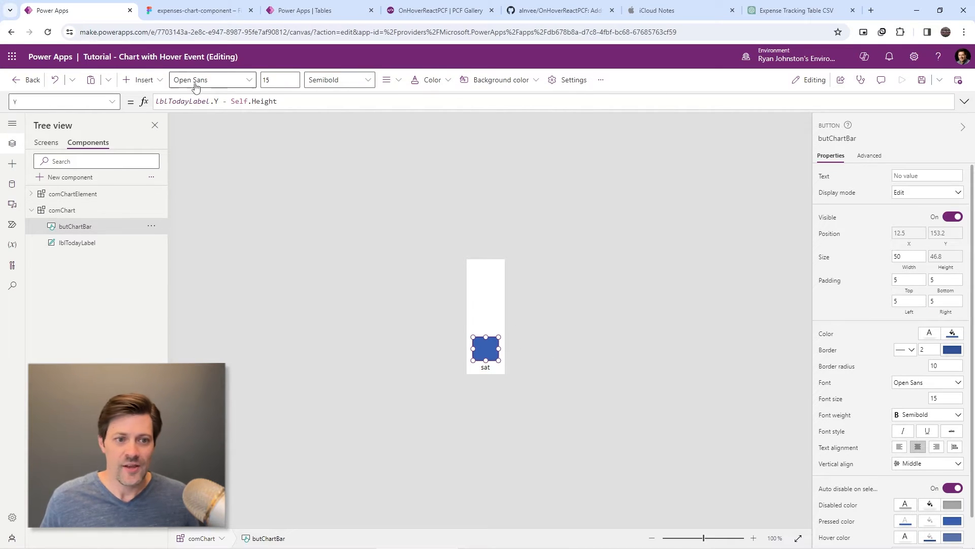
left_click(944, 256)
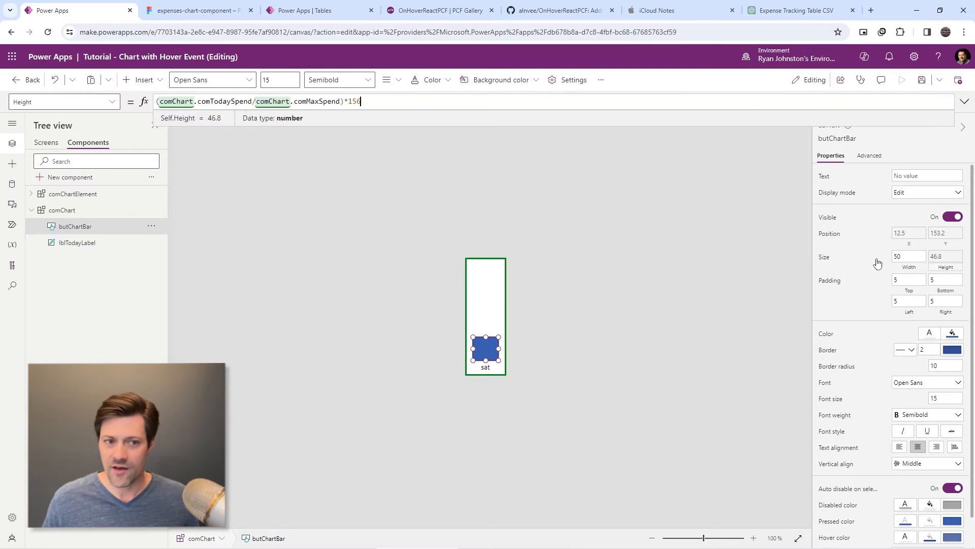
left_click_drag(344, 102, 138, 101)
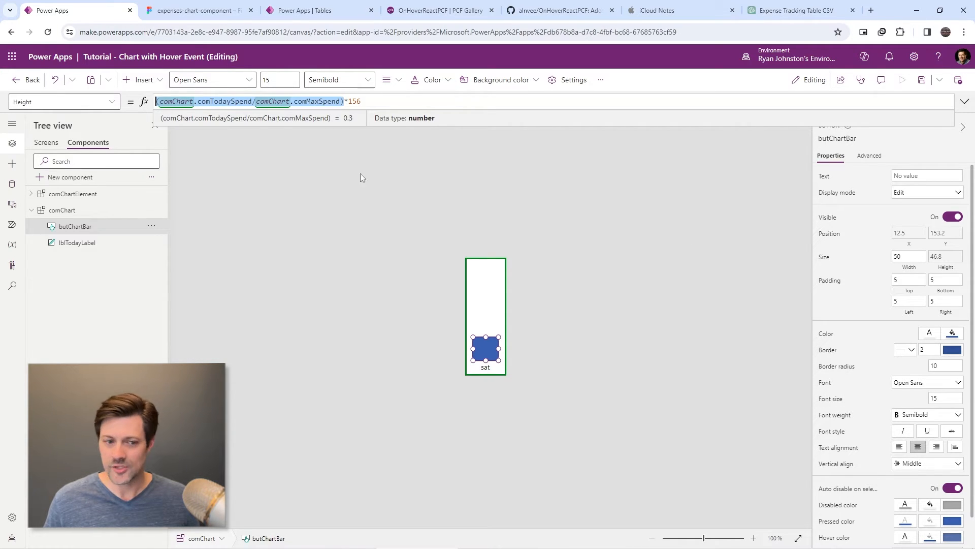
left_click(73, 211)
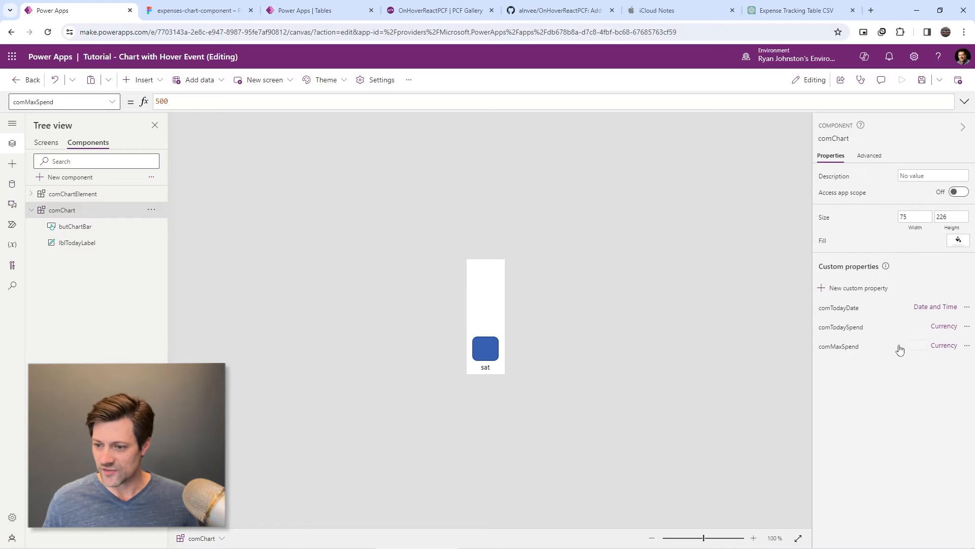
left_click(848, 327)
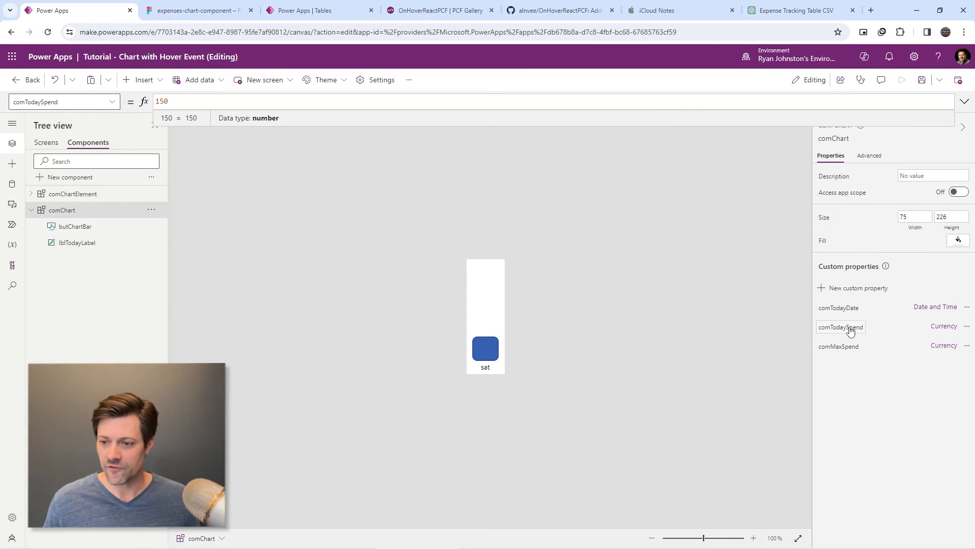
left_click(846, 346)
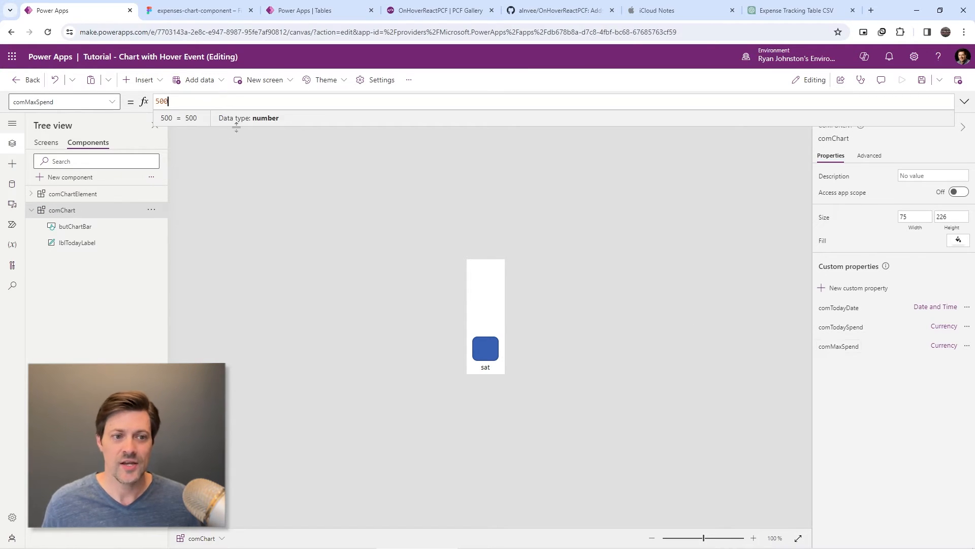
- Test the bar's scaling by trying comTodaySpend defaults of 400, 500 and 2
left_click(842, 327)
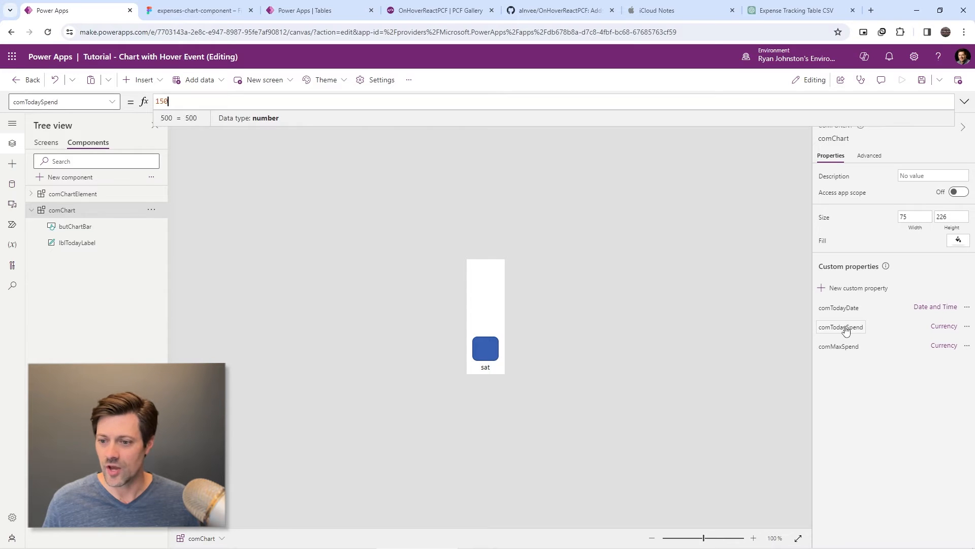
double_click(193, 103)
type("400")
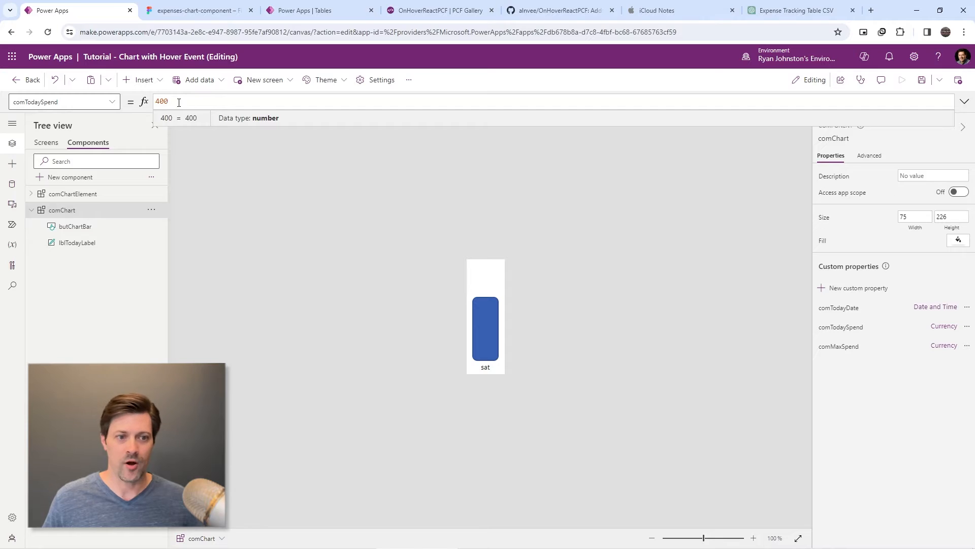
key("shift+Home")
type("500")
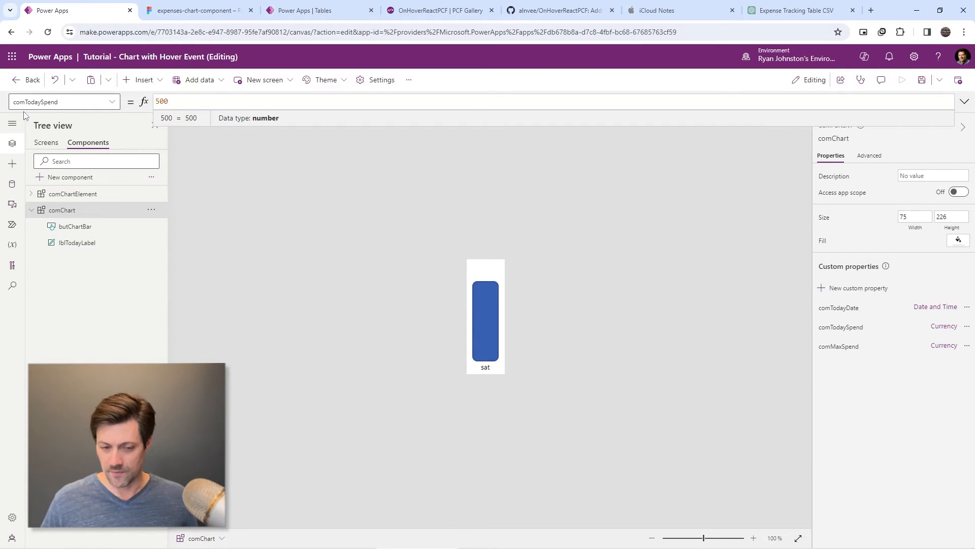
key("shift+Home")
type("2")
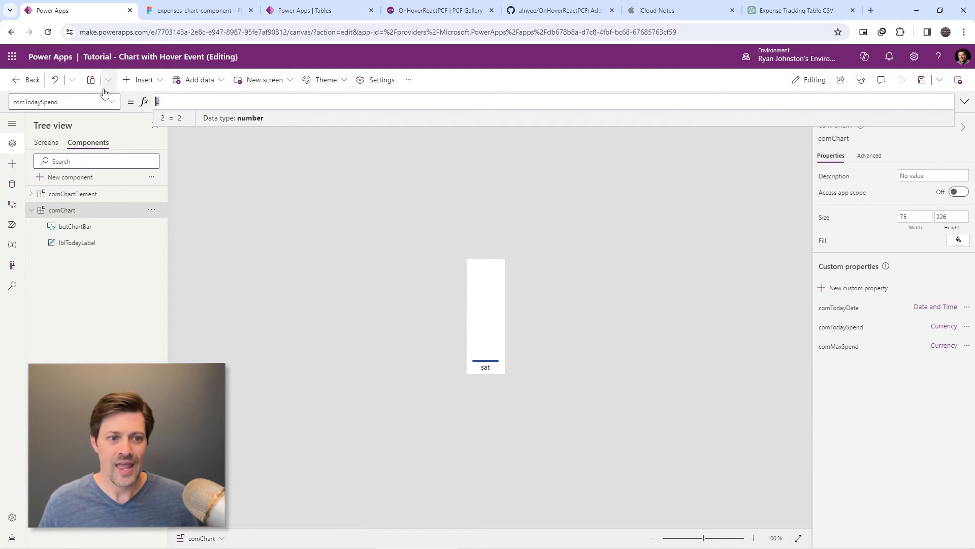
key("shift+Home")
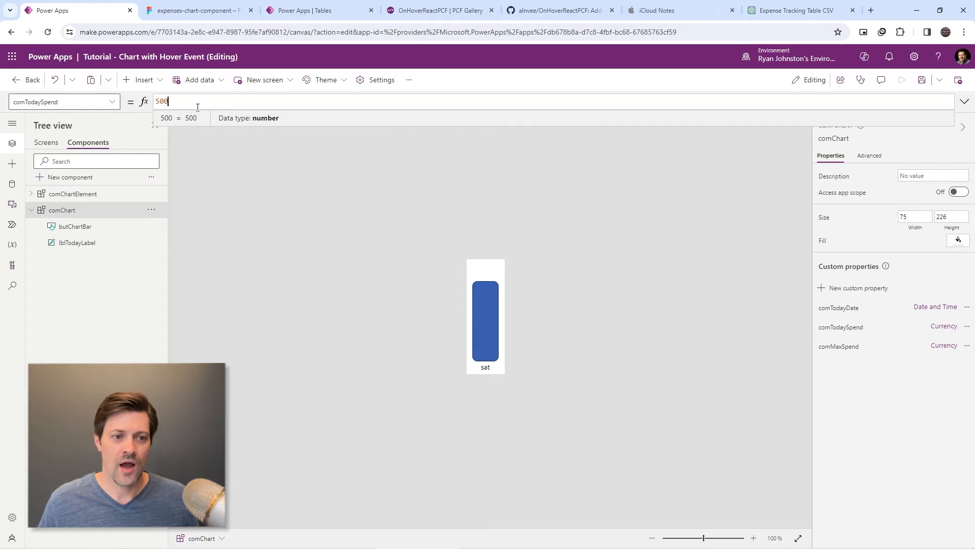
- Set comChart's comTodaySpend default value to 200
key("shift+Home")
type("2")
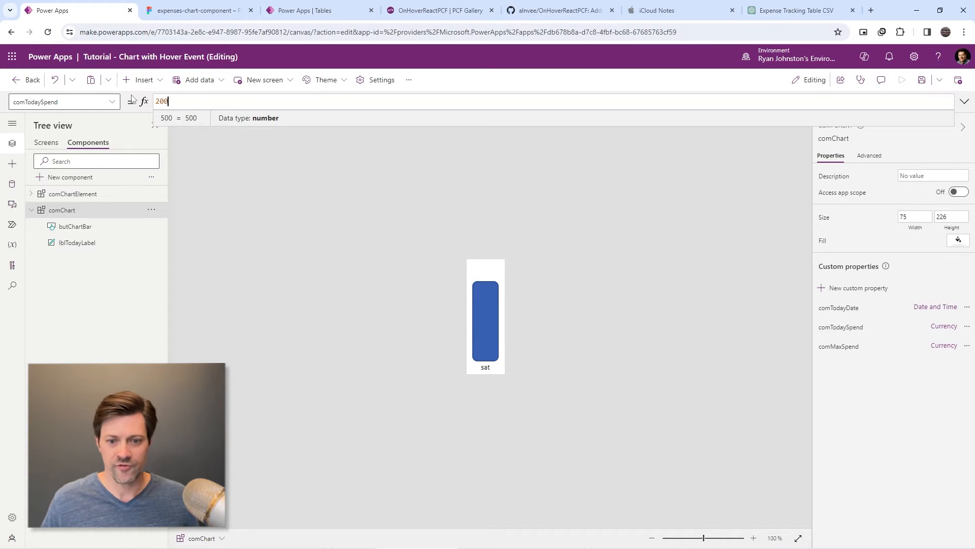
left_click(297, 263)
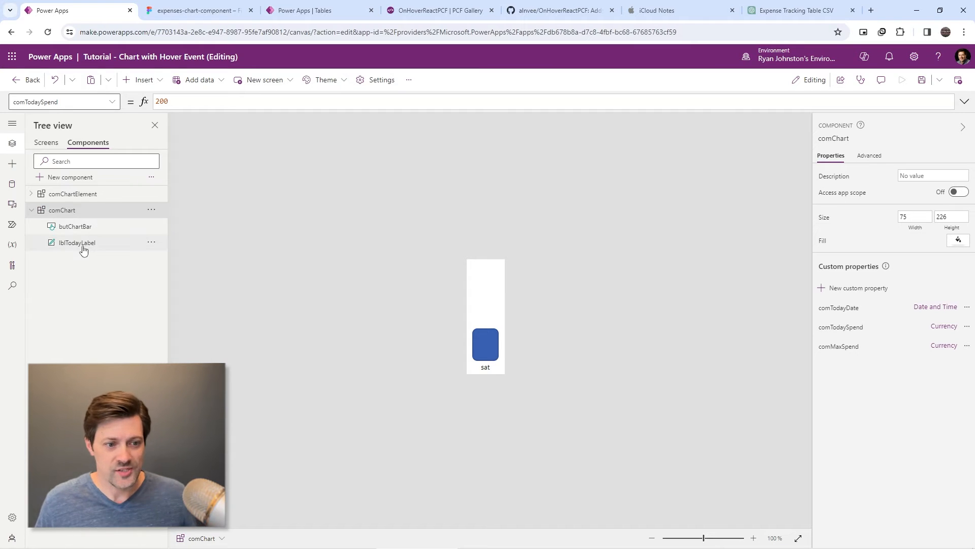
- Set butChartBar's border thickness to 0
left_click(81, 230)
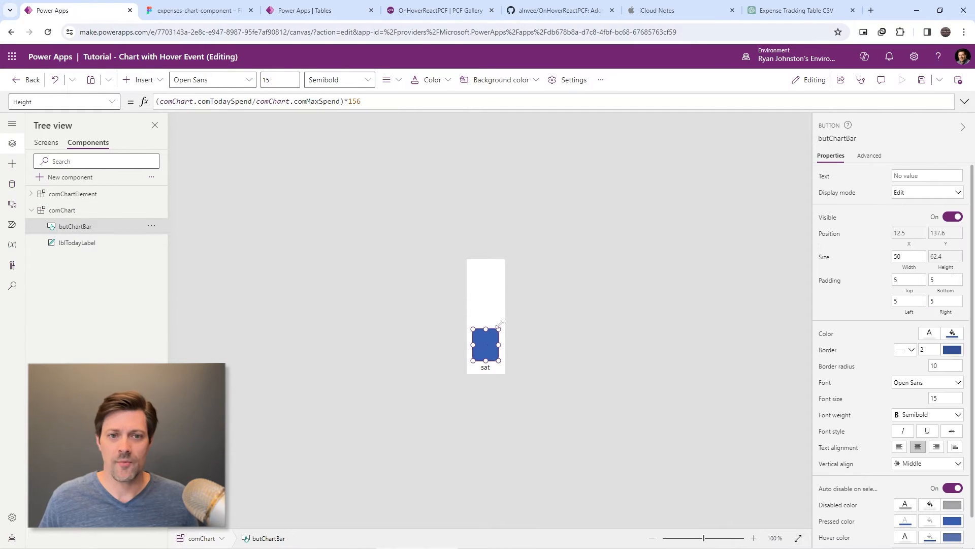
scroll(849, 340, "down", 1)
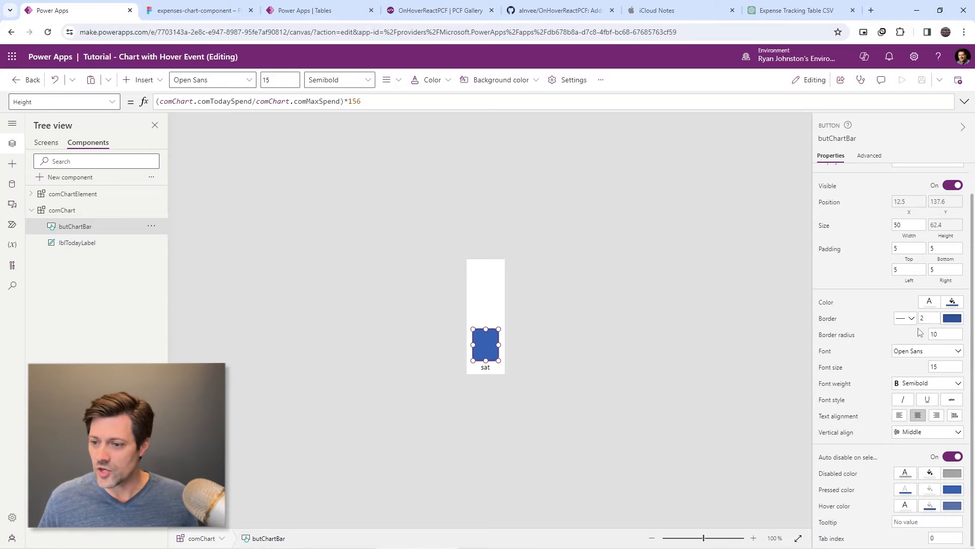
left_click(922, 319)
type("0")
left_click(882, 300)
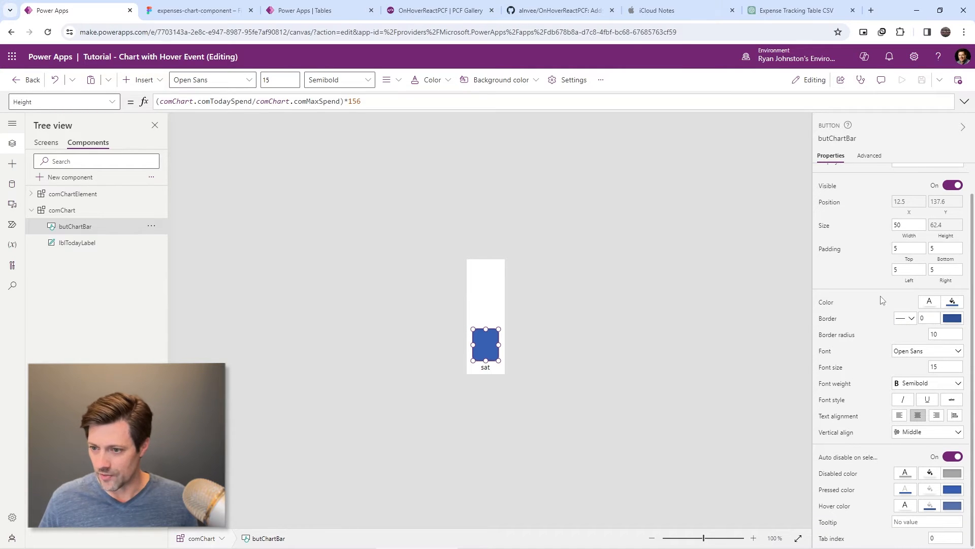
- Switch to the Figma design and open the tue bar's Red color style for editing
left_click(198, 10)
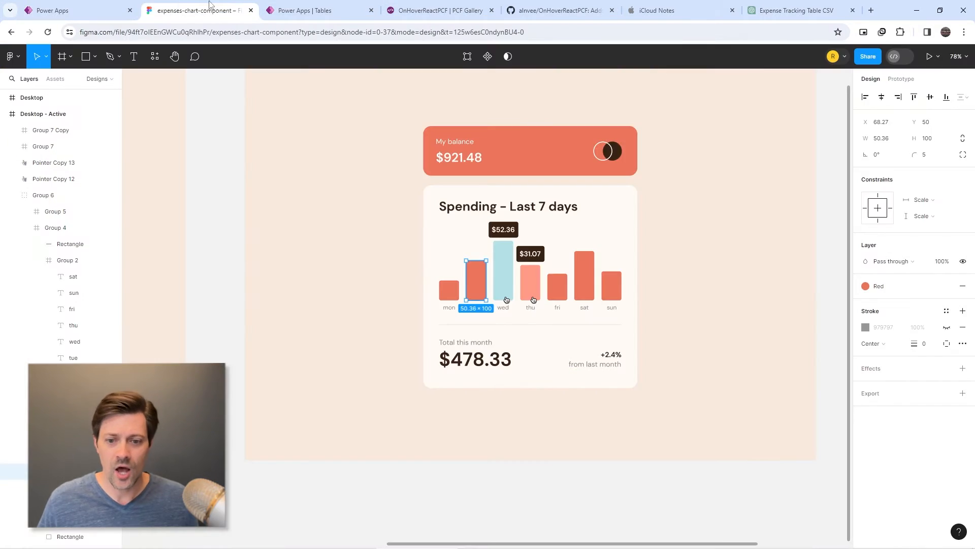
double_click(477, 285)
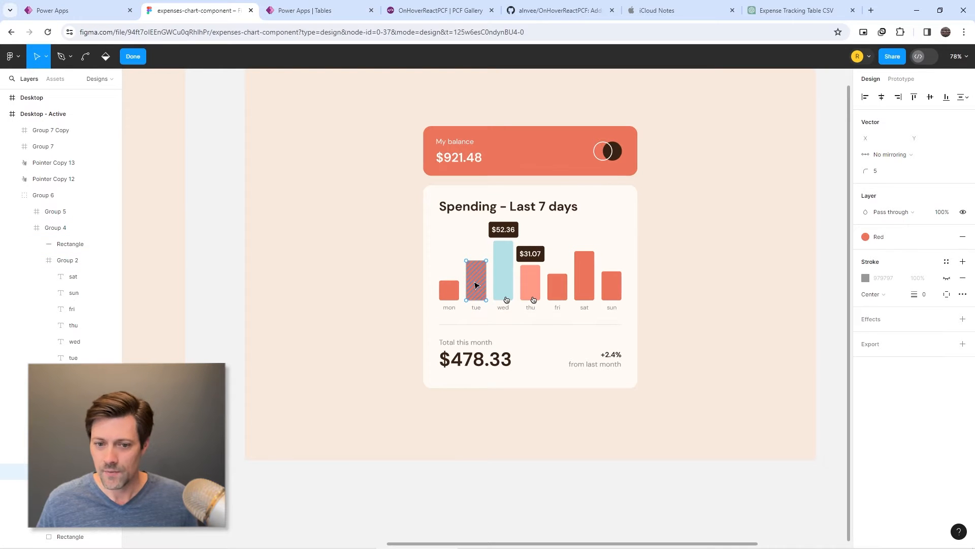
key("Escape")
left_click(881, 286)
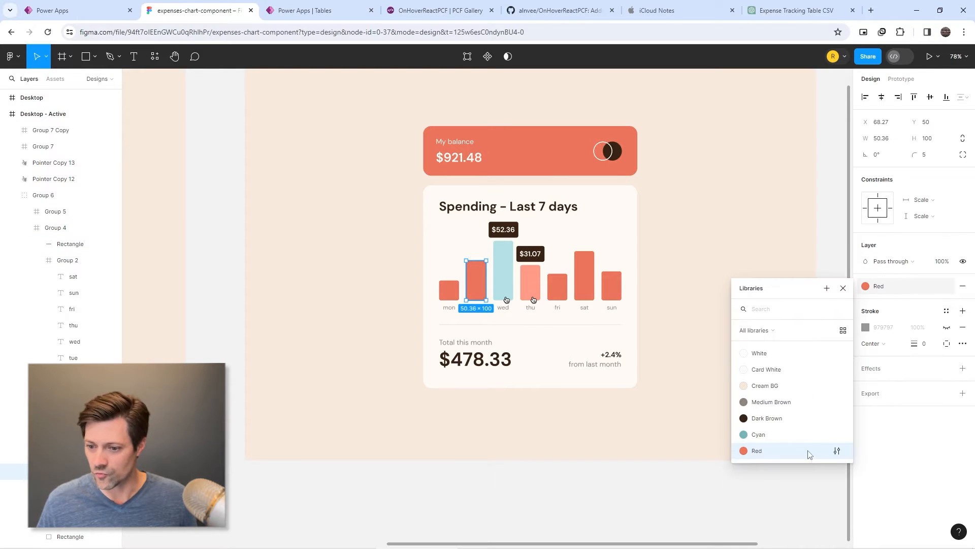
left_click(837, 451)
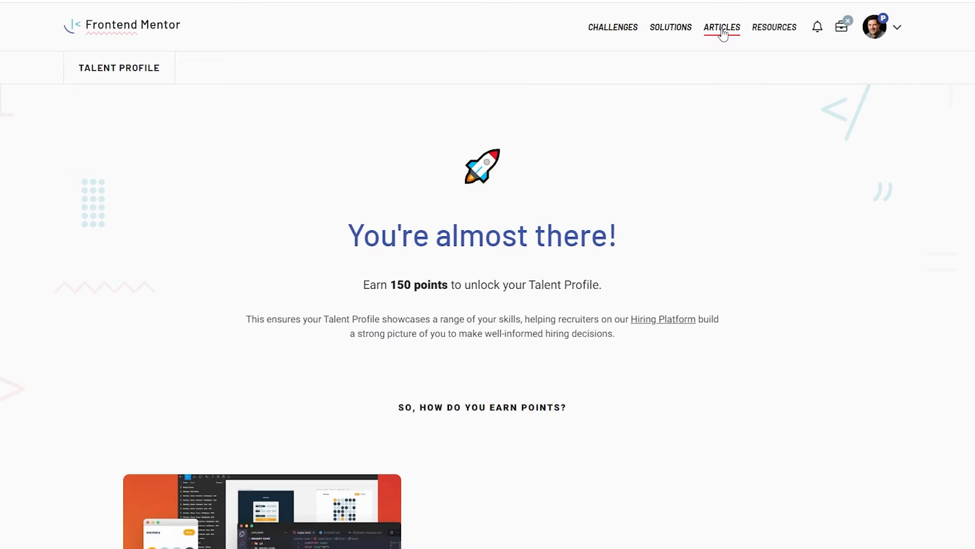
- On Frontend Mentor, filter the challenges to Junior, Intermediate and Advanced difficulty and open the Expenses chart component challenge
left_click(614, 31)
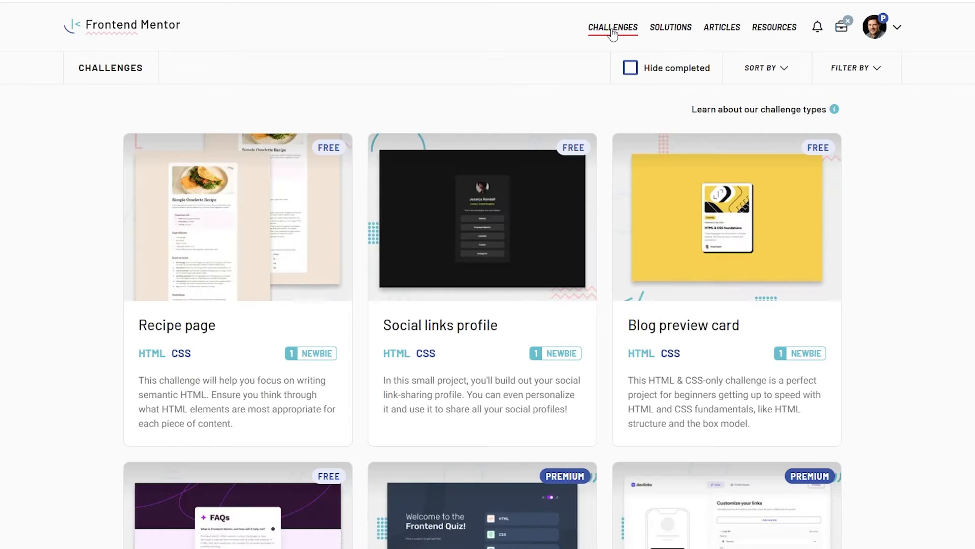
left_click(853, 69)
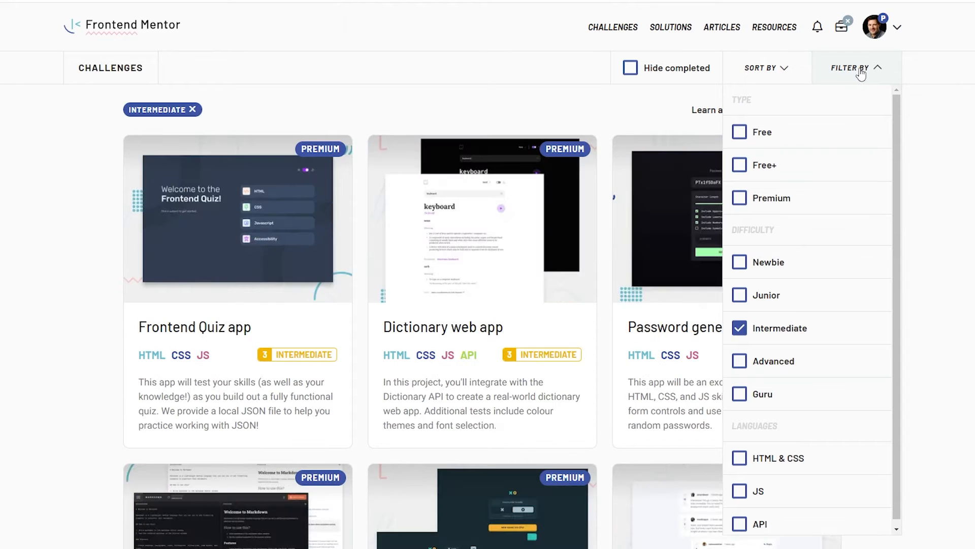
left_click(739, 361)
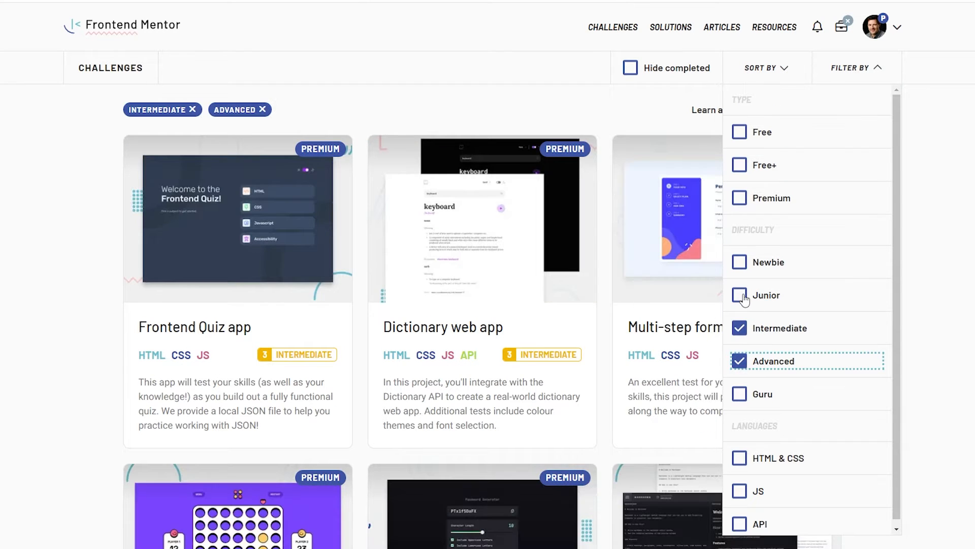
left_click(740, 296)
left_click(965, 270)
scroll(963, 285, "down", 8)
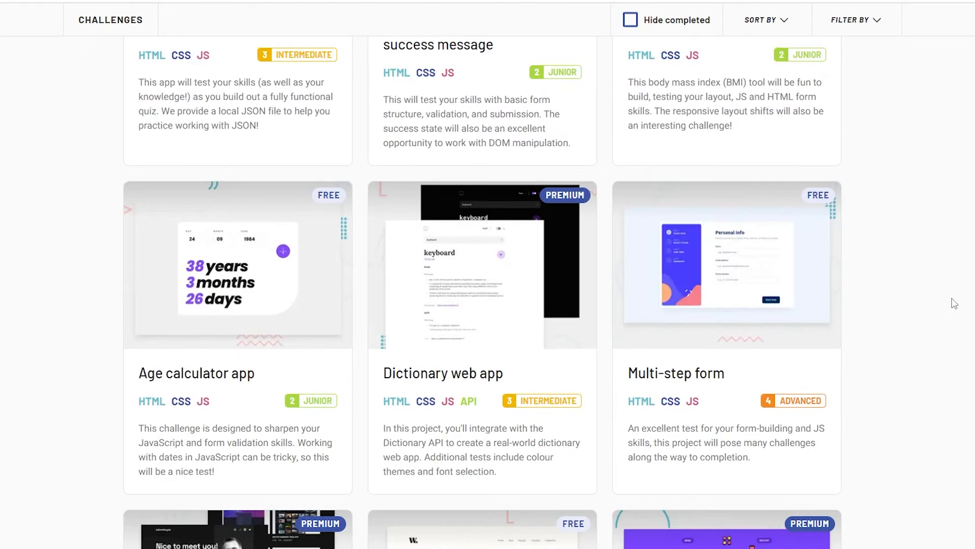
scroll(955, 303, "down", 15)
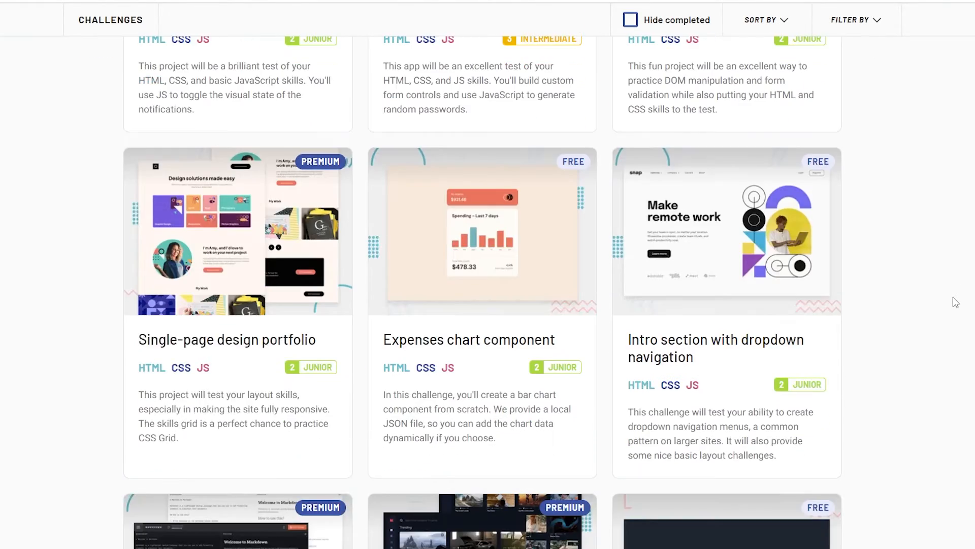
left_click(551, 244)
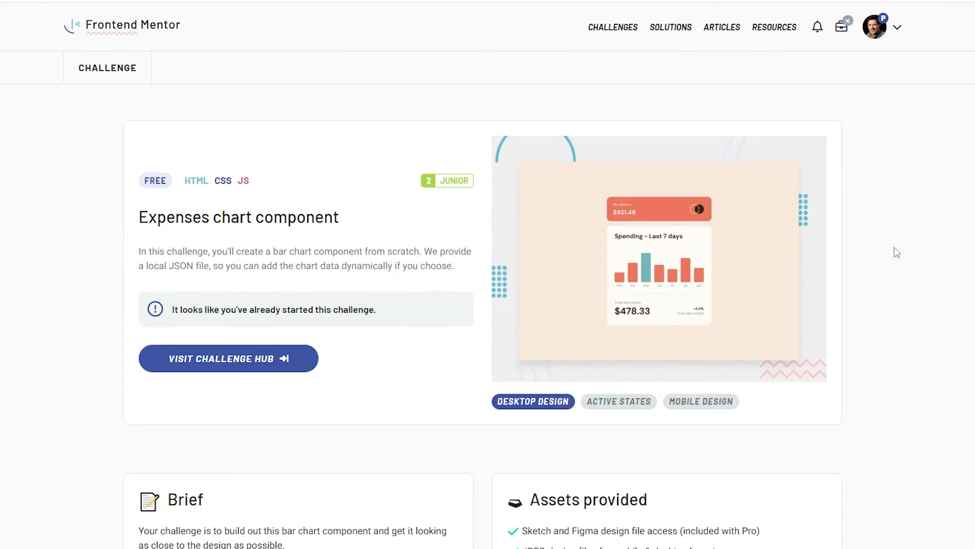
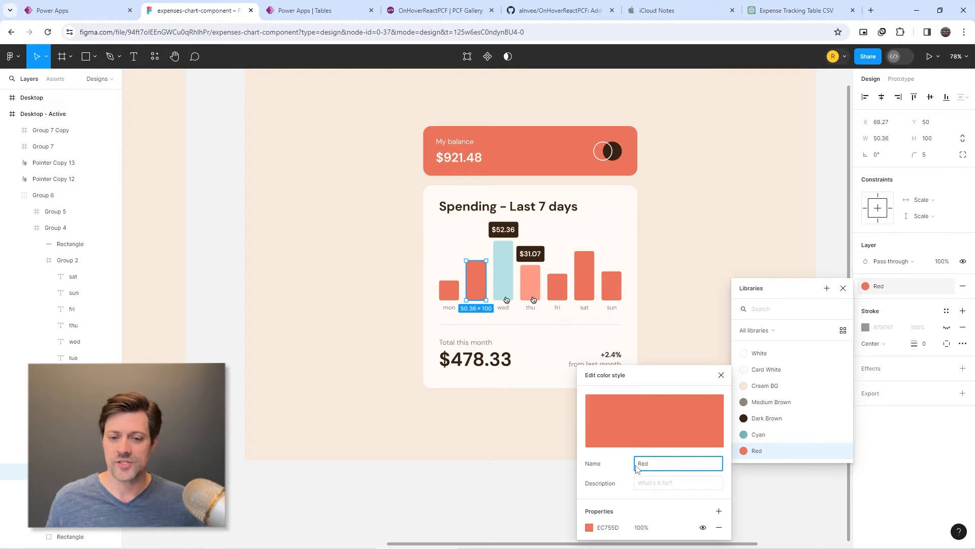
- Copy the hex code EC755D from Figma's Red color style and return to the Power Apps editor
left_click(611, 529)
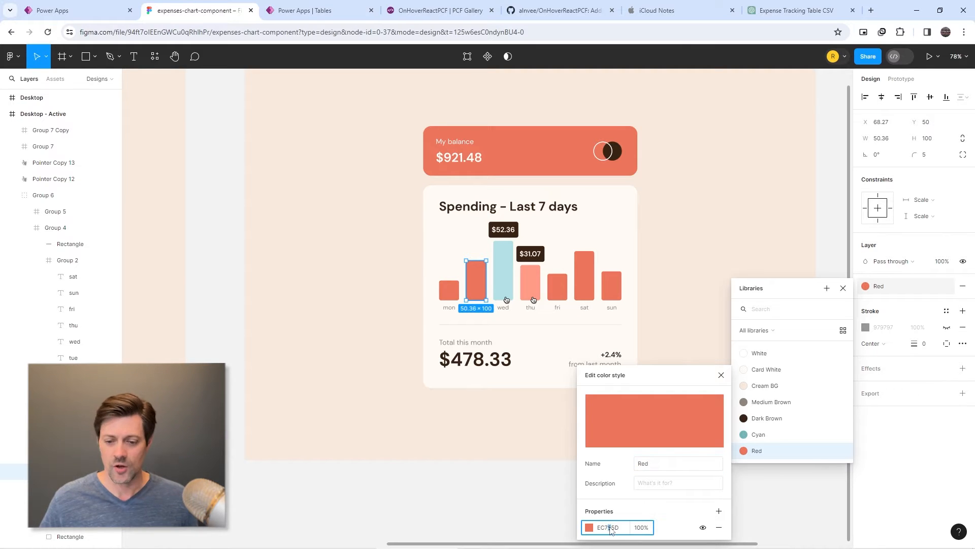
left_click(609, 530)
key("ctrl+c")
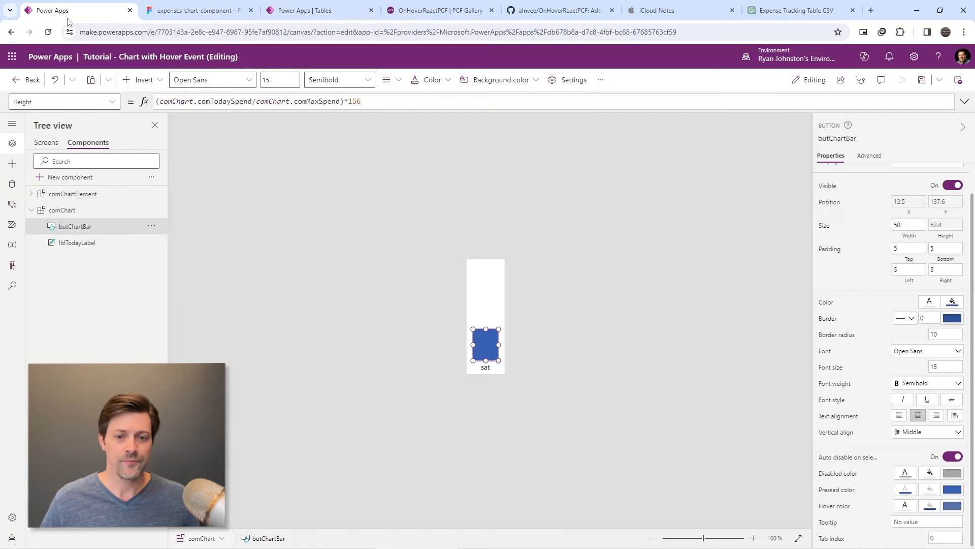
left_click(53, 10)
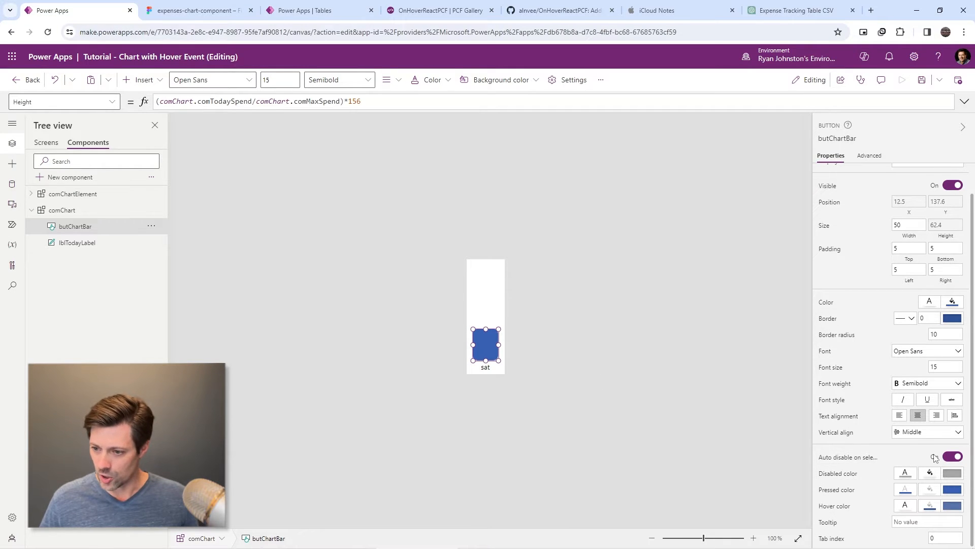
- Set butChartBar's fill to the custom hex color EC755D
left_click(952, 303)
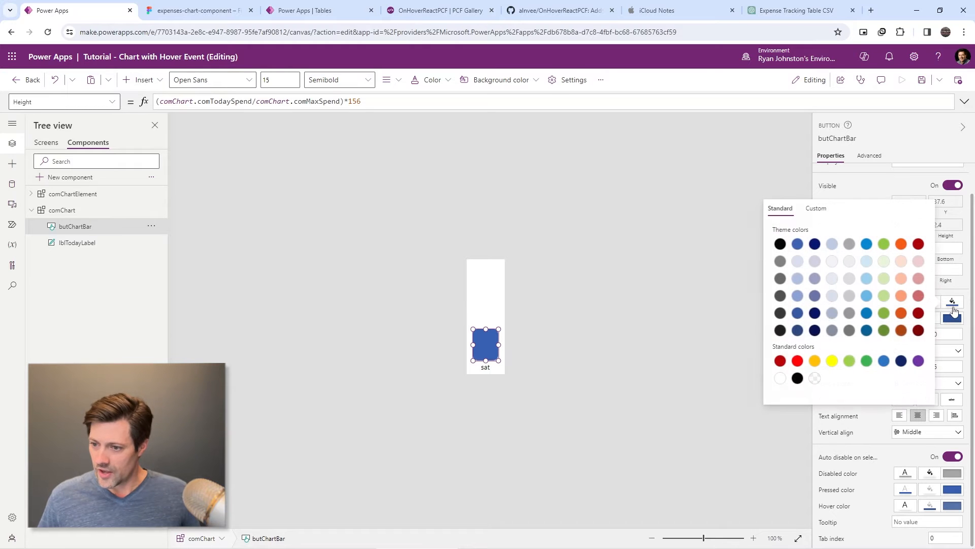
left_click(816, 208)
left_click(808, 390)
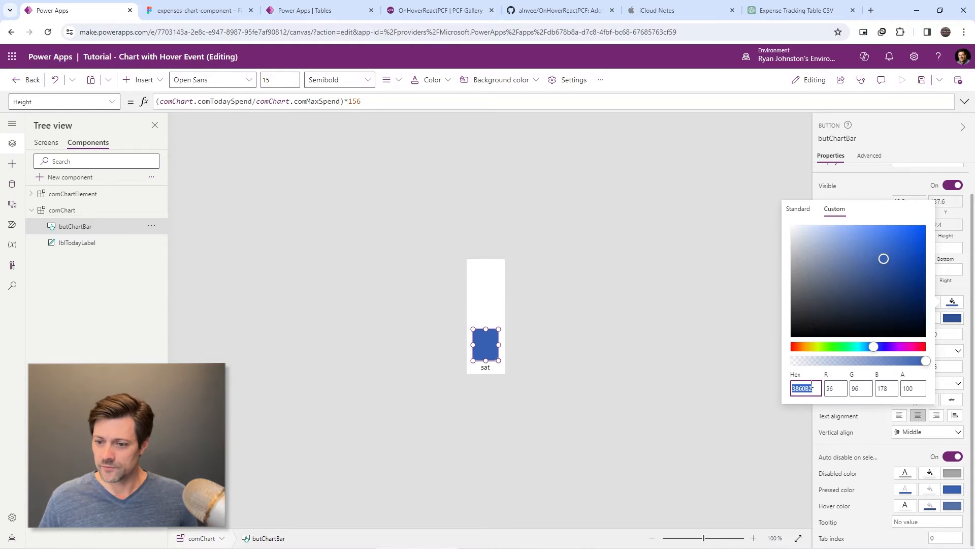
key("ctrl+v")
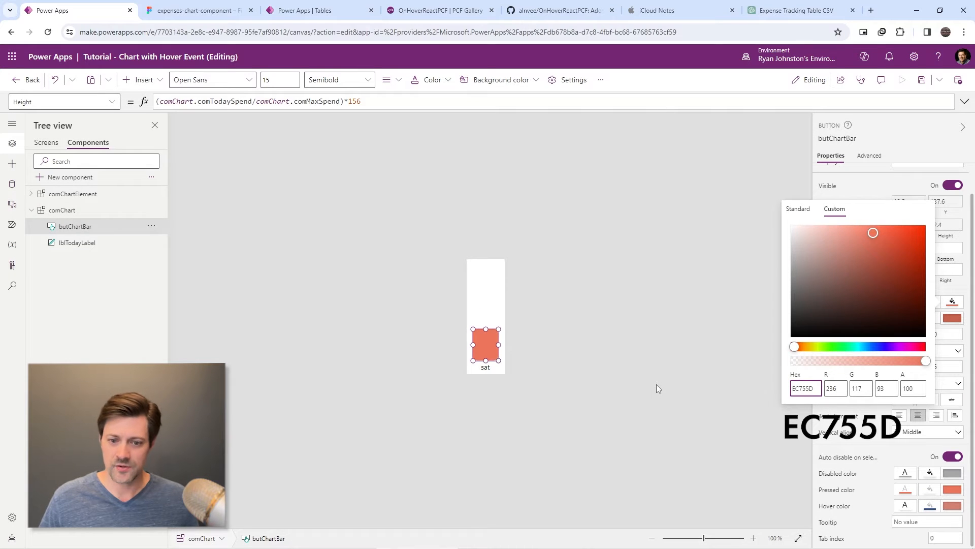
left_click(656, 384)
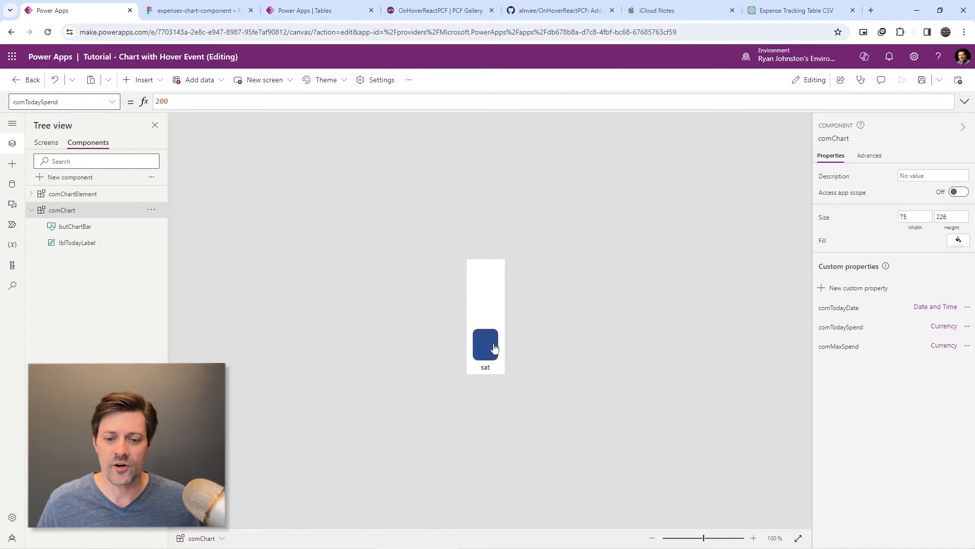
- Check the fill color of the highlighted thu bar in the Figma design and return to the Power Apps editor
left_click(197, 10)
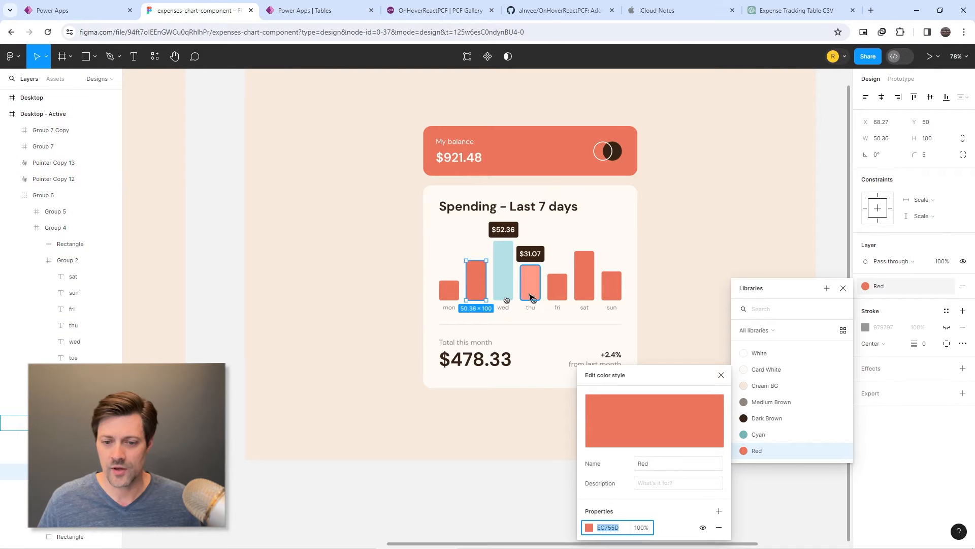
double_click(531, 291)
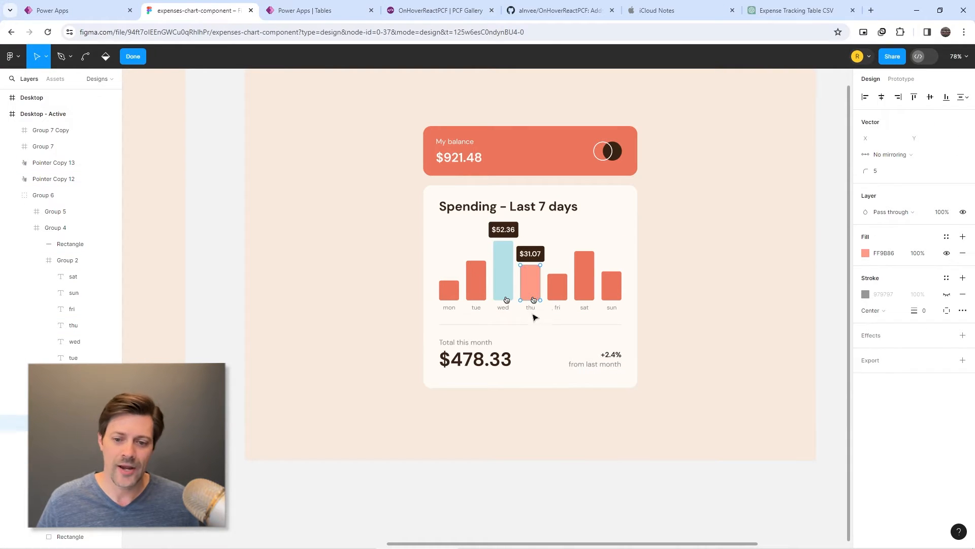
left_click(74, 9)
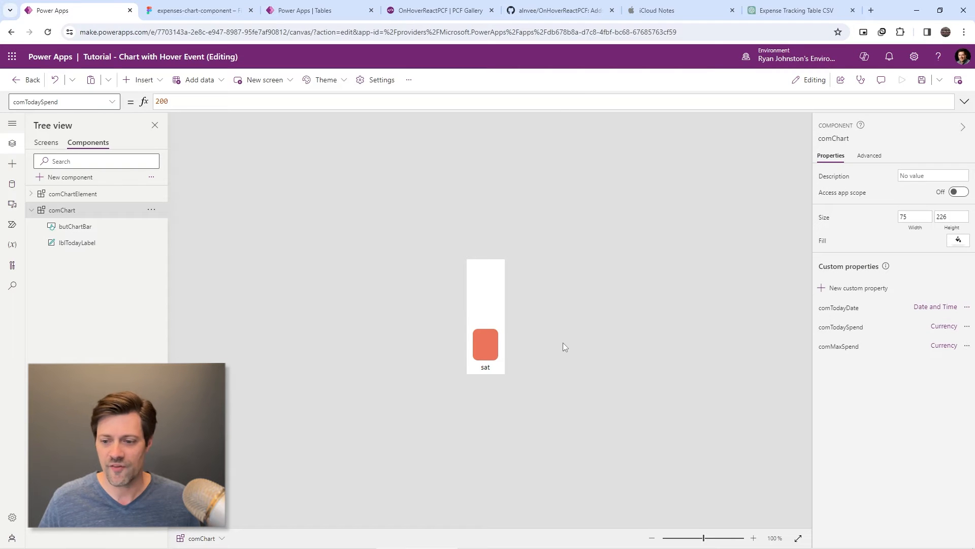
- Set butChartBar's HoverFill formula to ColorFade(Self.Fill, 30%)
left_click(487, 341)
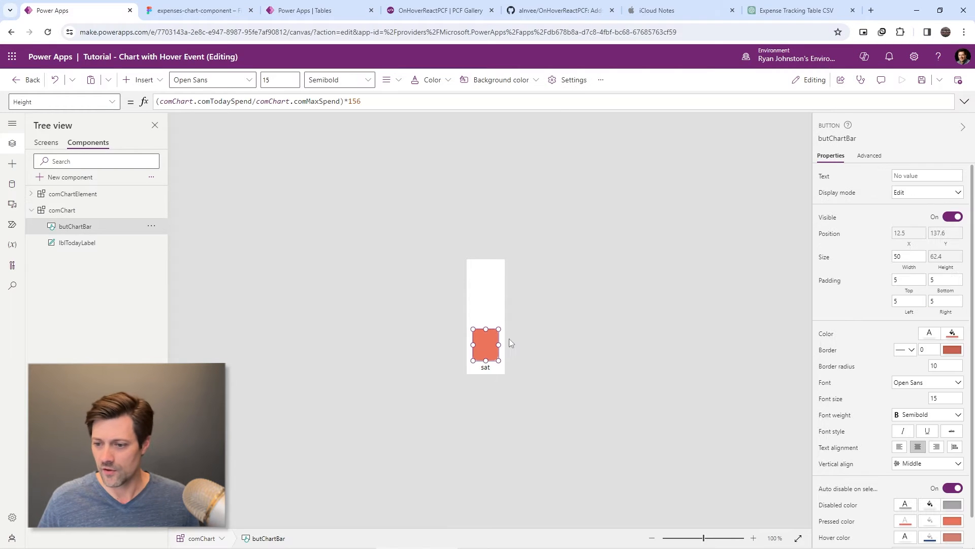
scroll(873, 367, "down", 1)
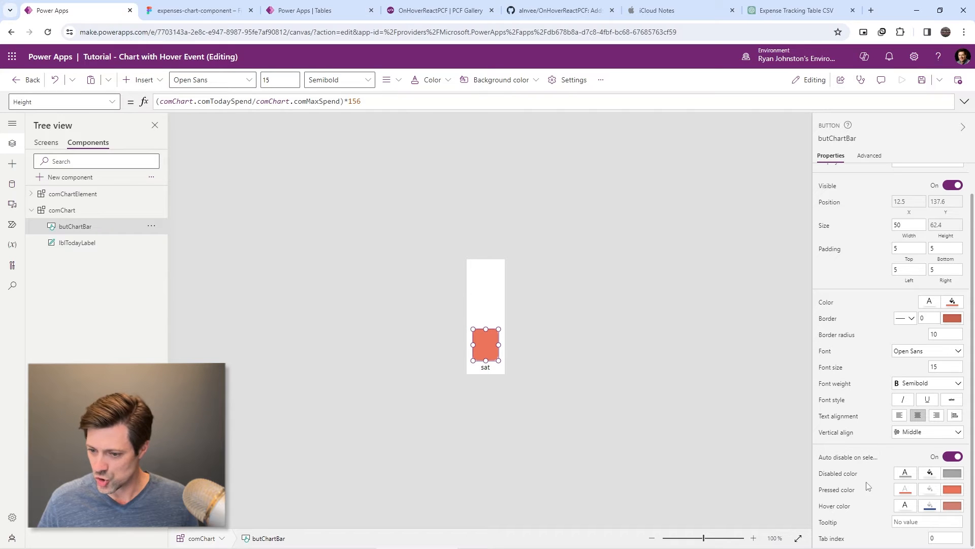
left_click(837, 505)
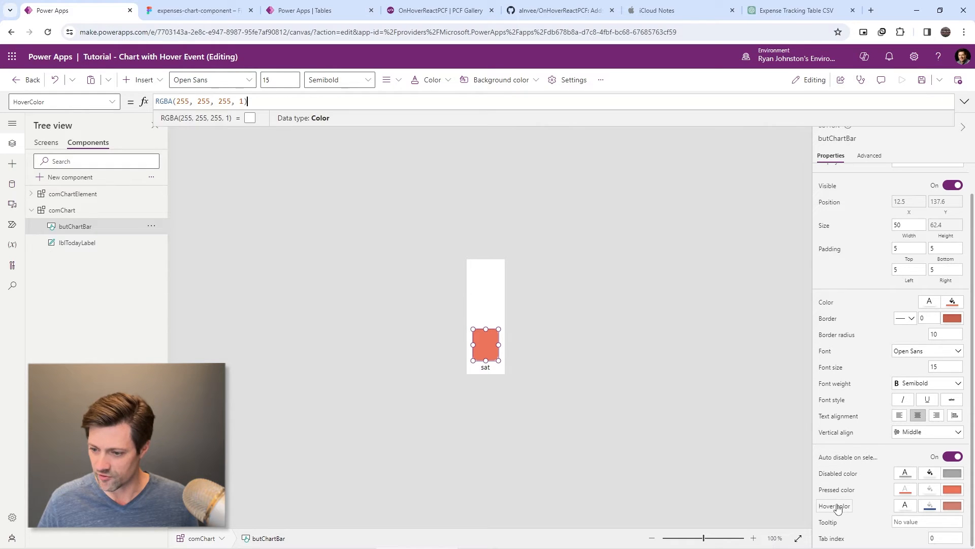
left_click(927, 504)
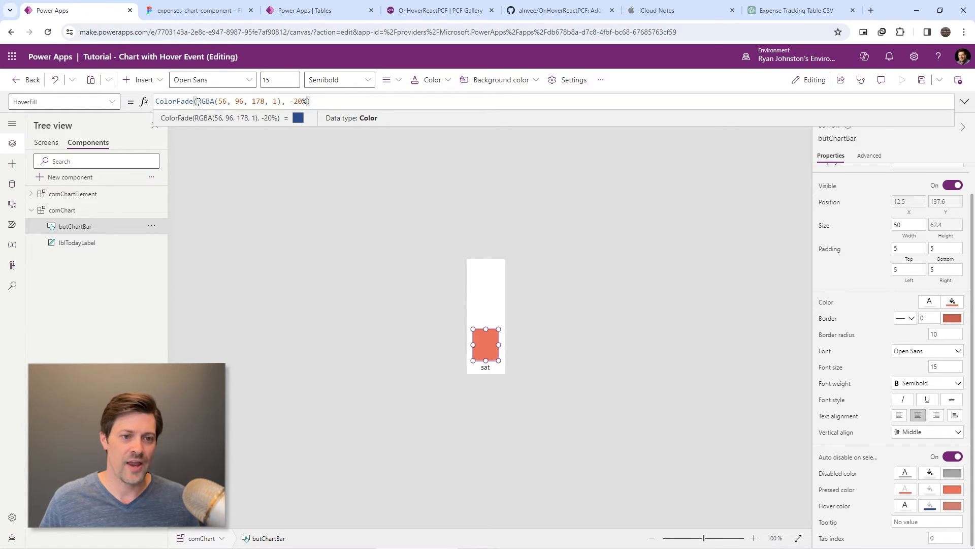
left_click_drag(198, 101, 283, 102)
key("BackSpace")
type("Self")
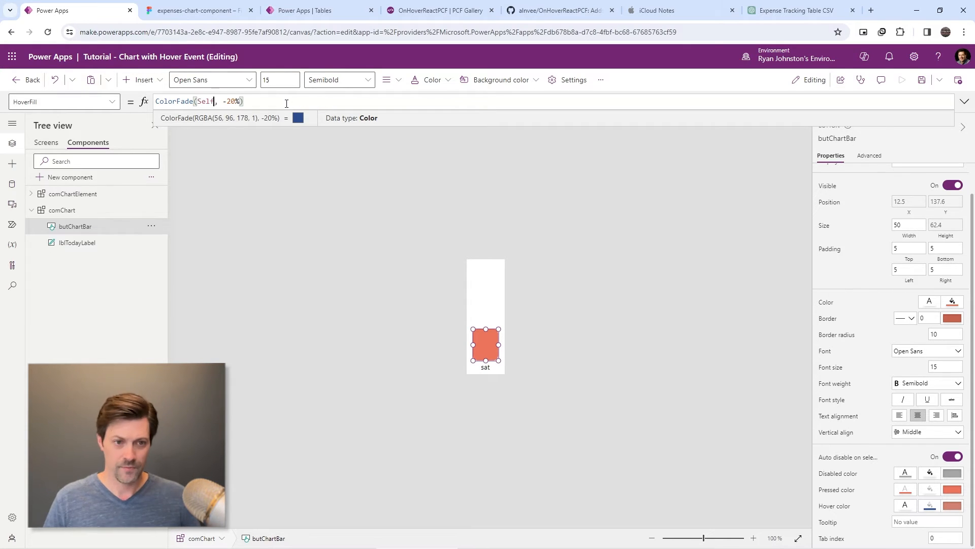
type(".Fill")
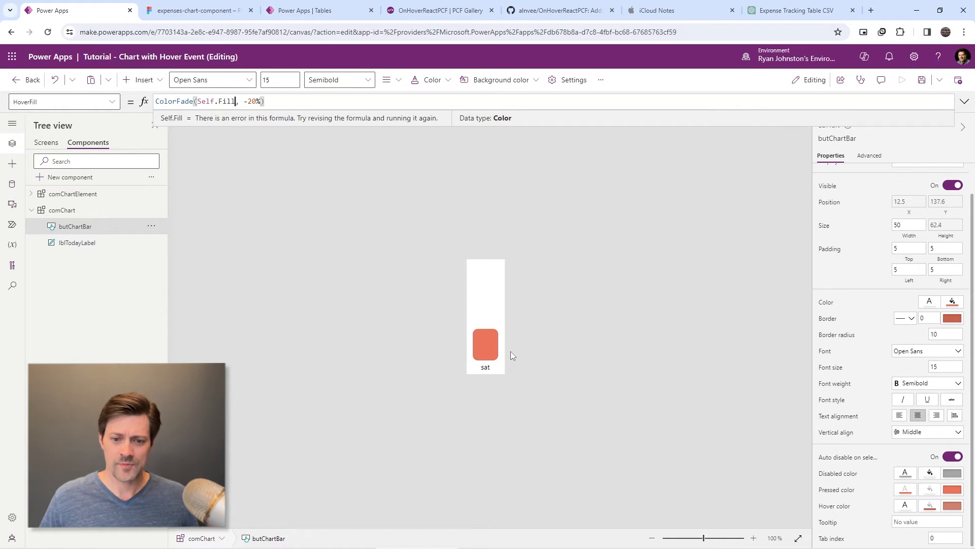
left_click_drag(244, 101, 252, 101)
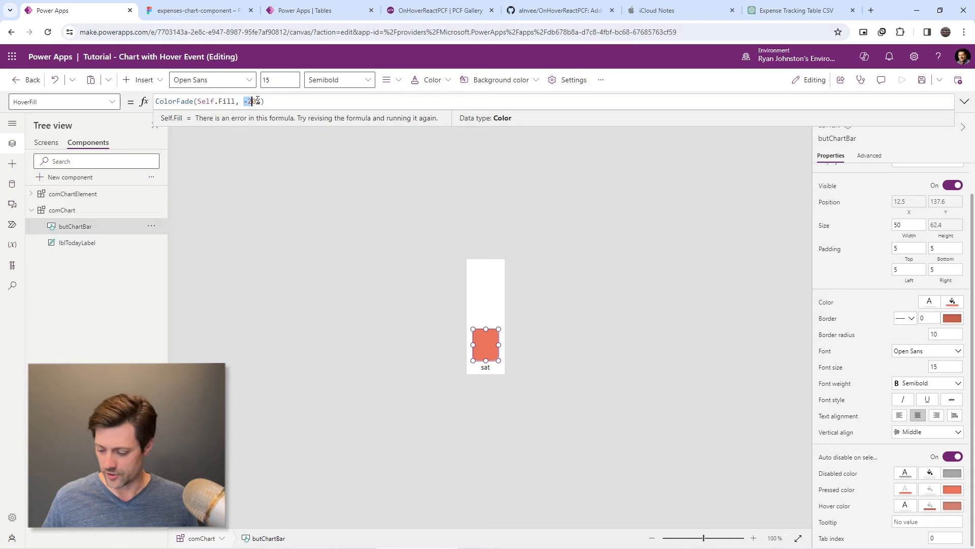
type("3")
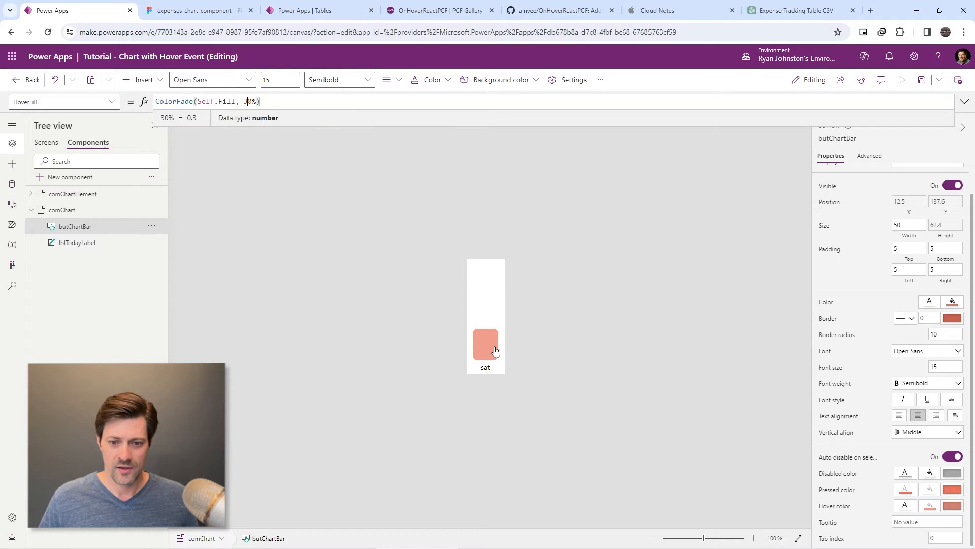
- Compare the hover shade with Figma's thu bar, and test butChartBar's hover and pressed appearance in the Power Apps canvas
left_click(196, 10)
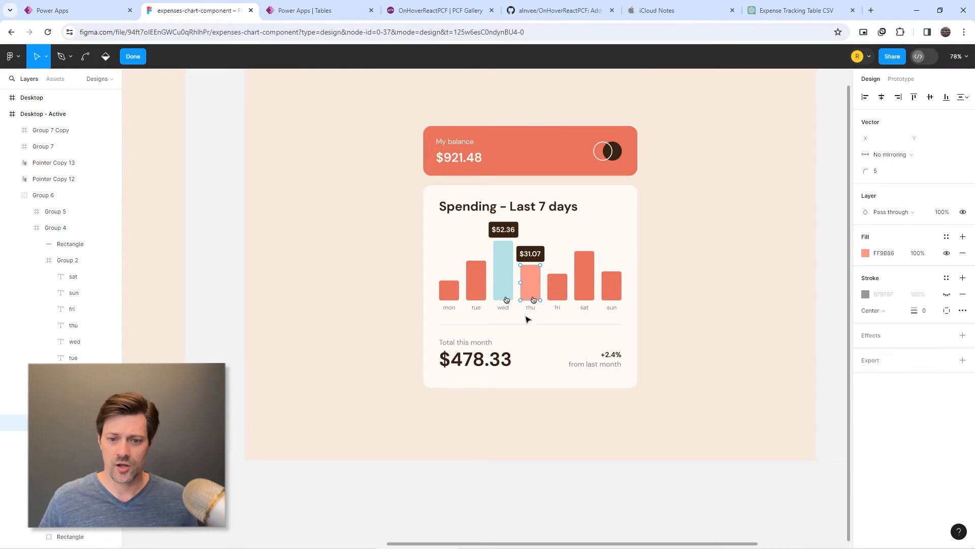
key("ctrl+shift+Tab")
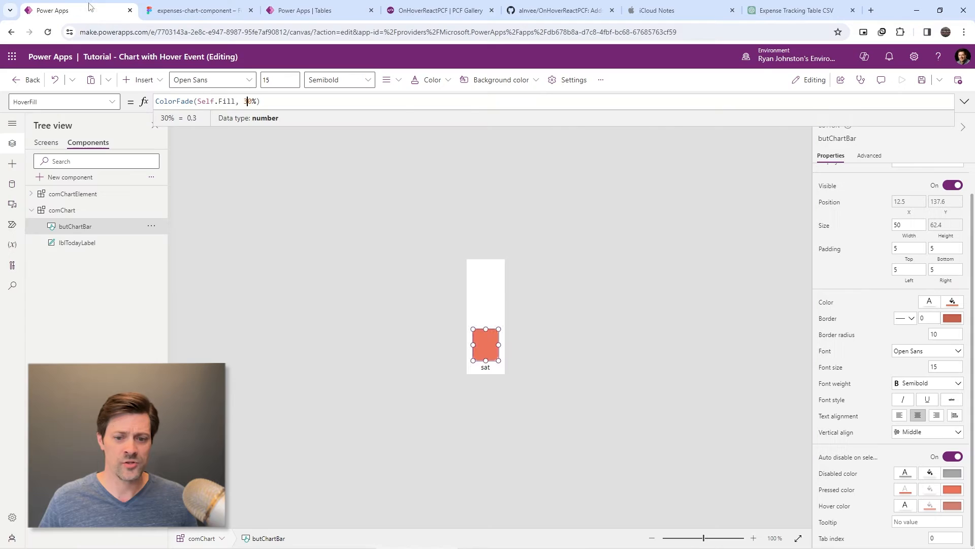
left_click(483, 354)
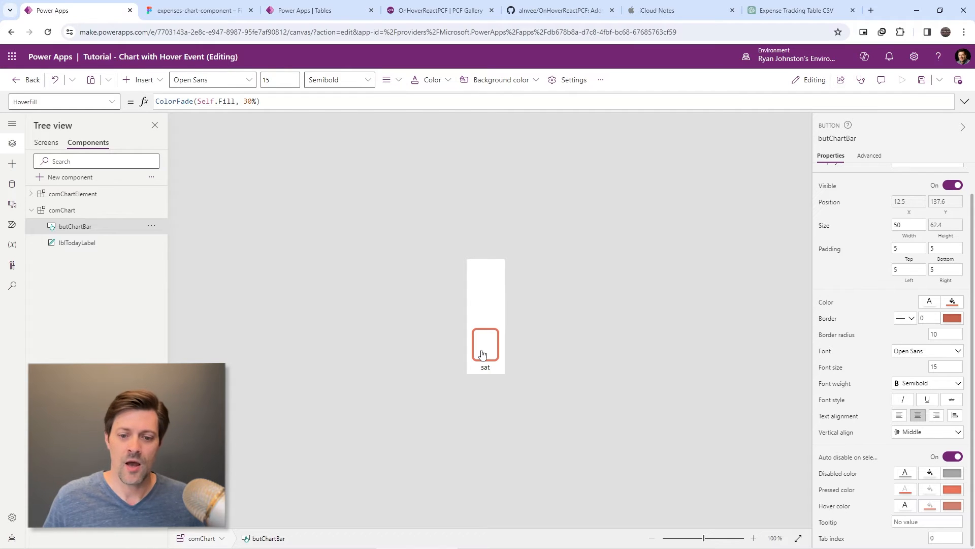
left_click(484, 354, "alt")
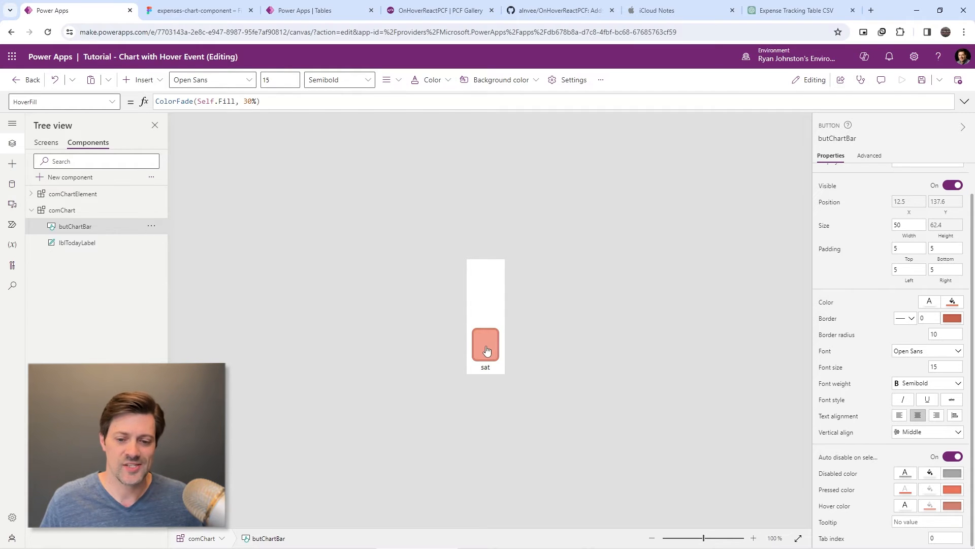
left_click(490, 350, "alt")
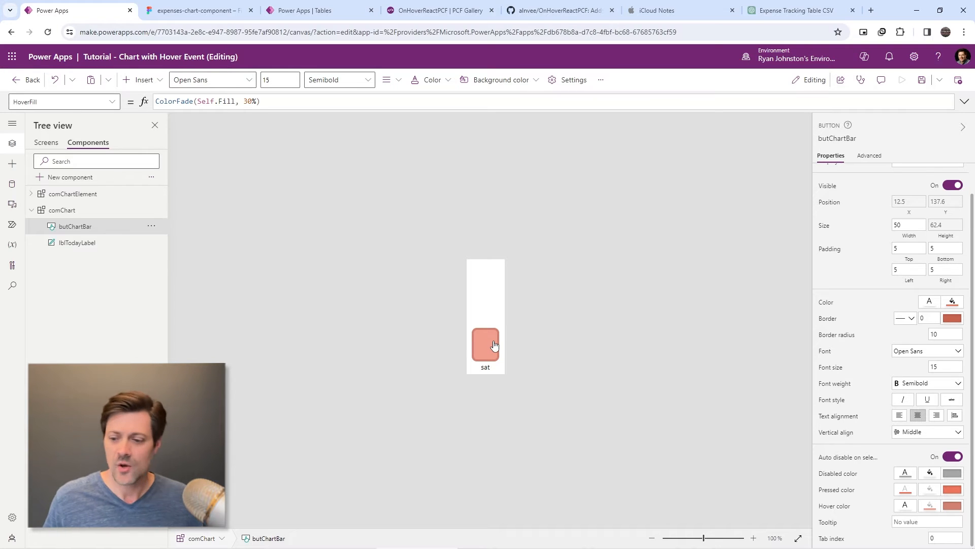
- Set butChartBar's FocusedBorderThickness to 0 and check its BorderThickness property
left_click(113, 102)
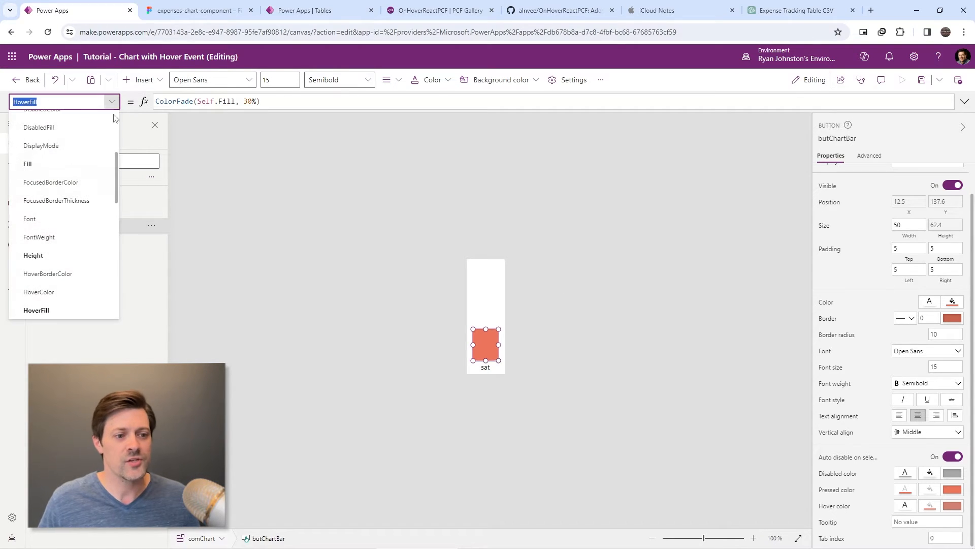
left_click(75, 201)
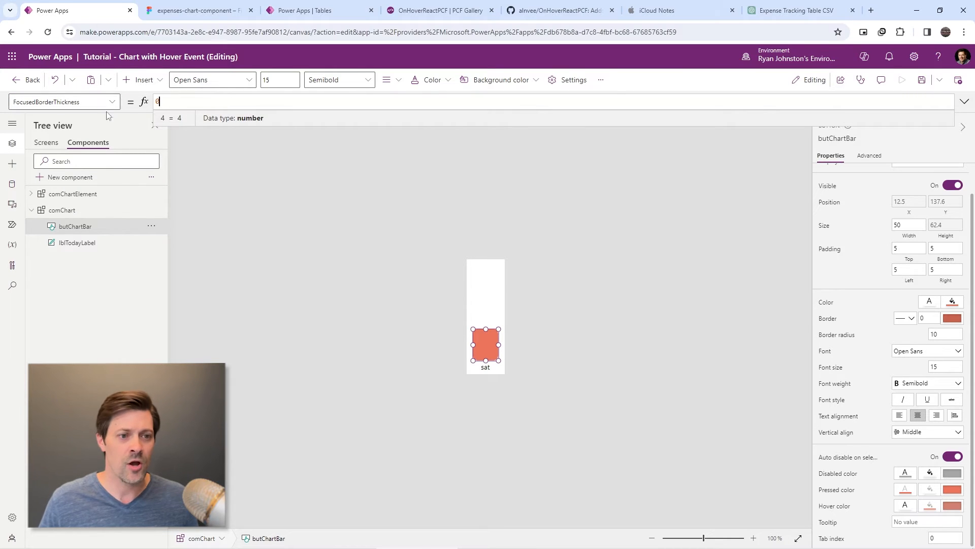
left_click(61, 102)
left_click(36, 144)
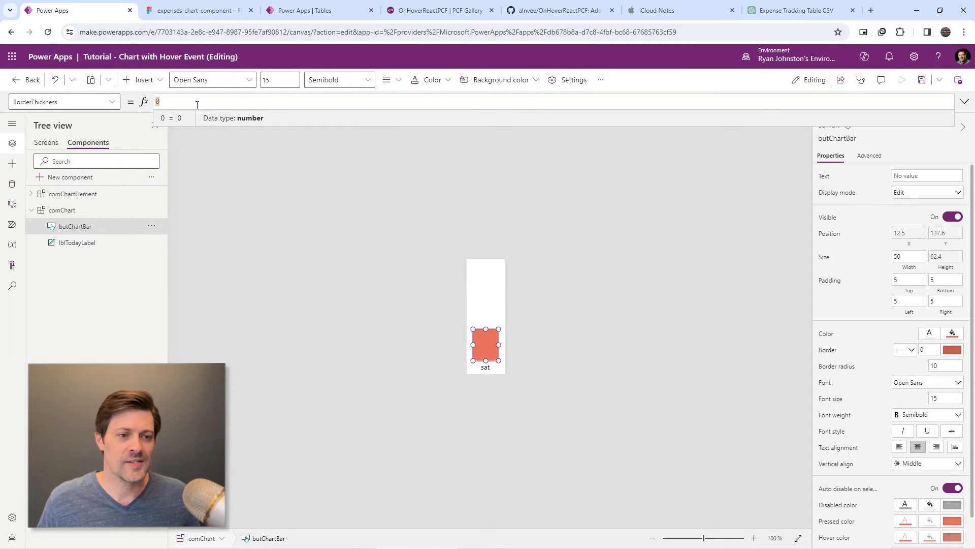
- Set butChartBar's PressedFill formula to Self.HoverFill and test the bar's pressed appearance
left_click(112, 102)
scroll(90, 175, "down", 5)
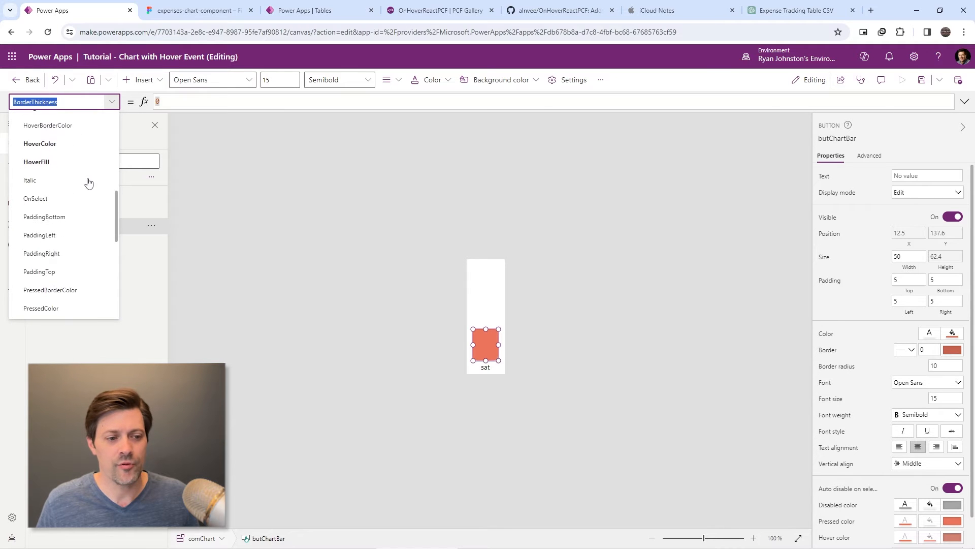
scroll(87, 183, "down", 3)
left_click(47, 224)
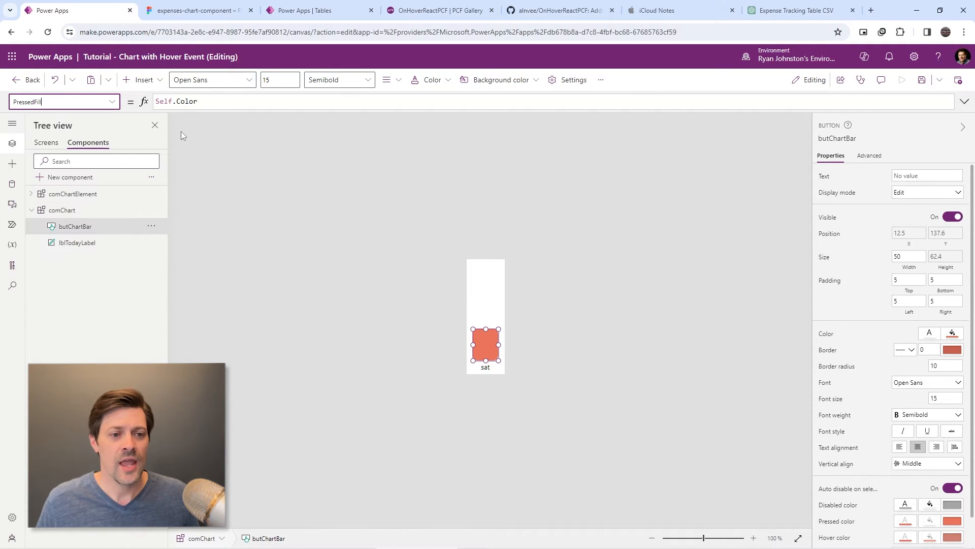
left_click(244, 103)
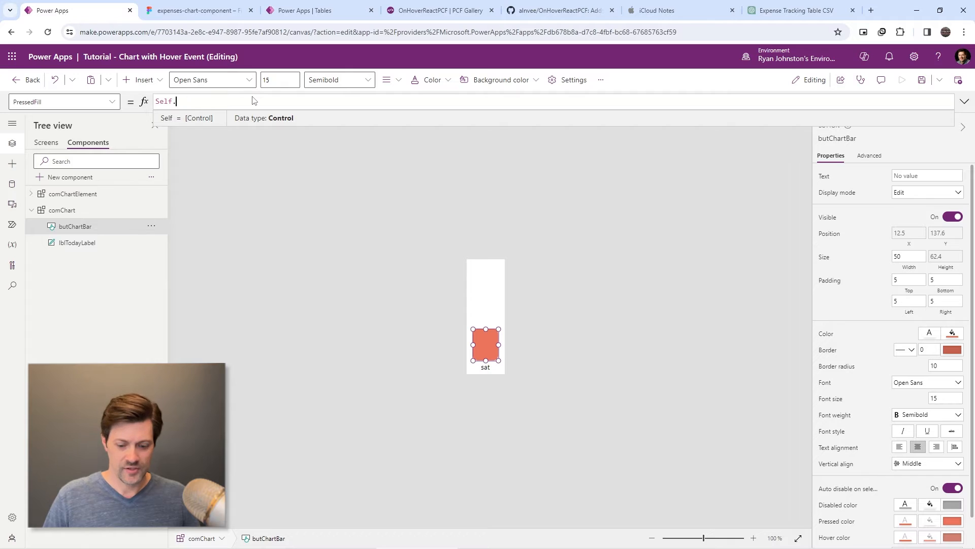
type("Fill")
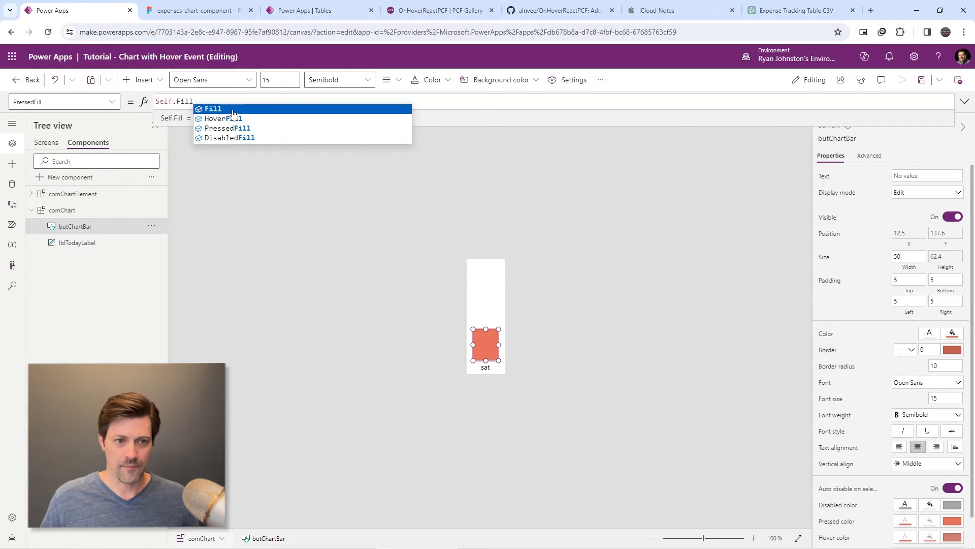
left_click(178, 101)
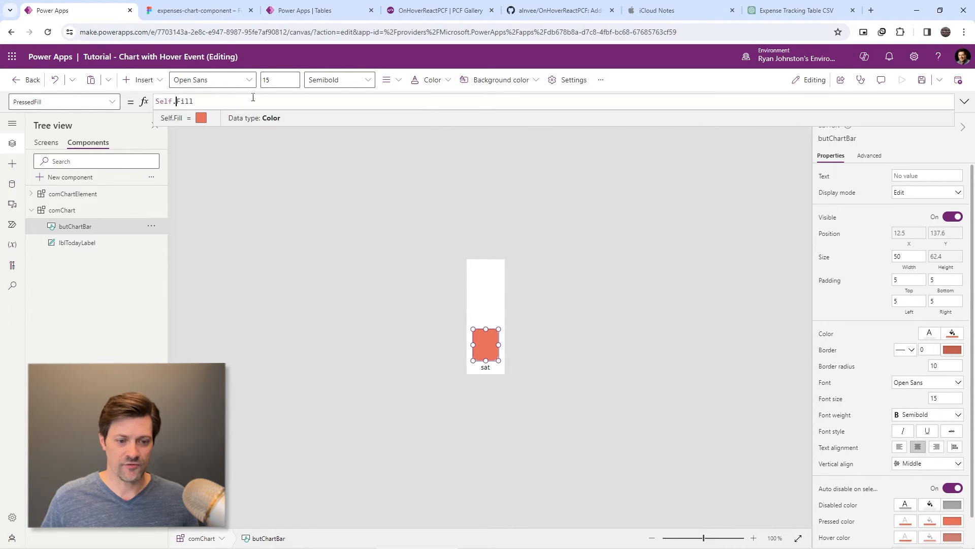
type("Hover")
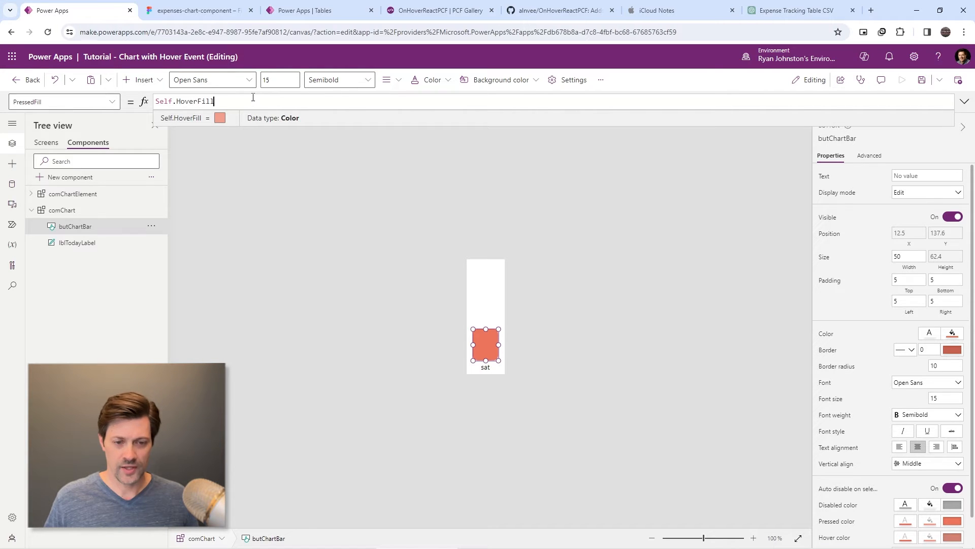
left_click(486, 354)
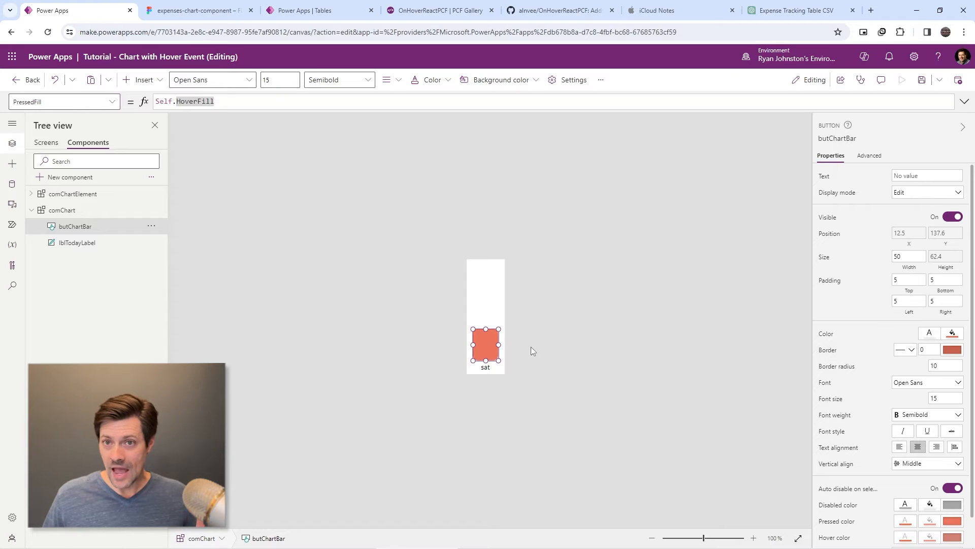
left_click(441, 294)
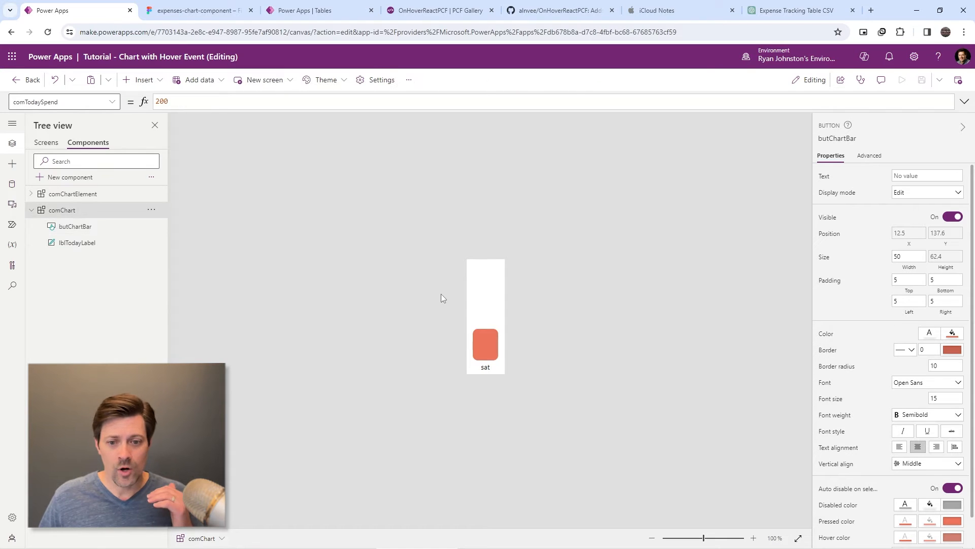
left_click(133, 81)
left_click(147, 142)
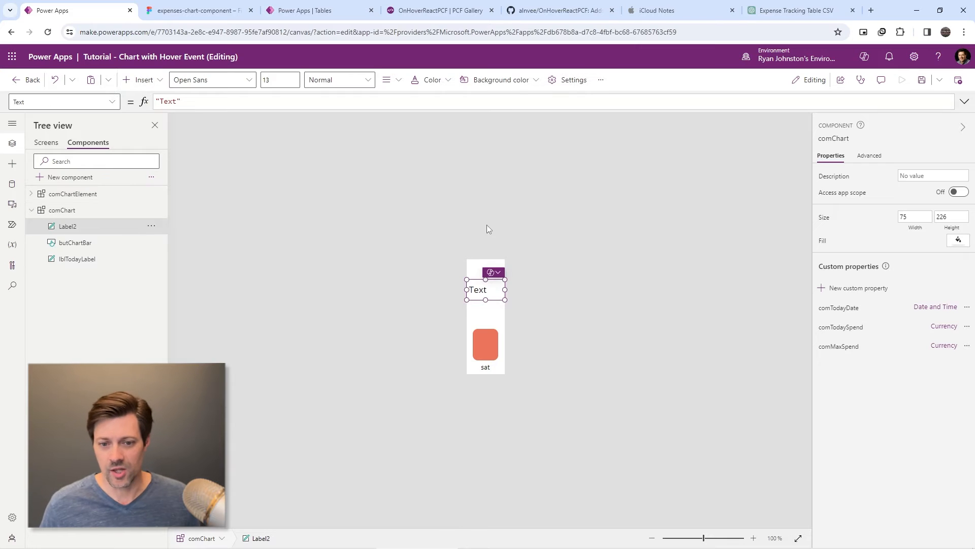
key("Delete")
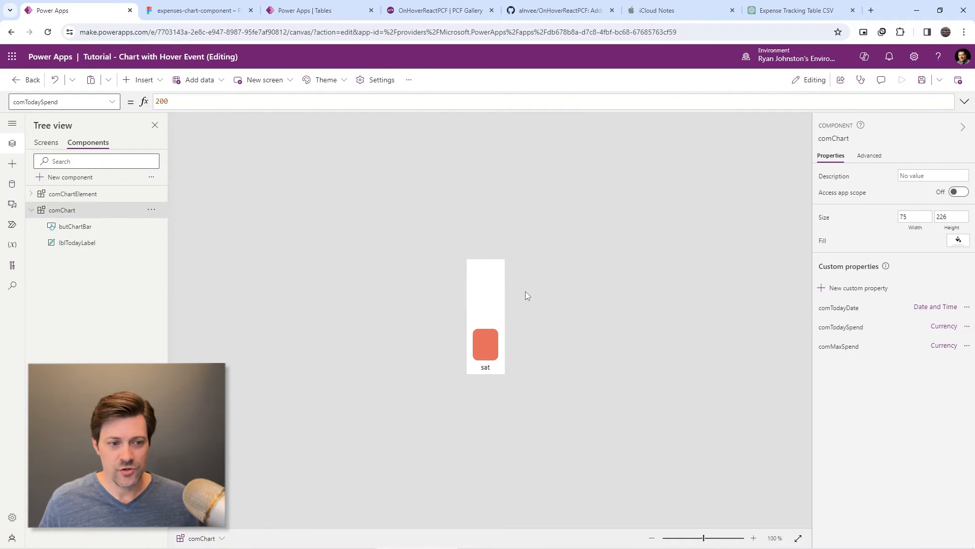
left_click(91, 228)
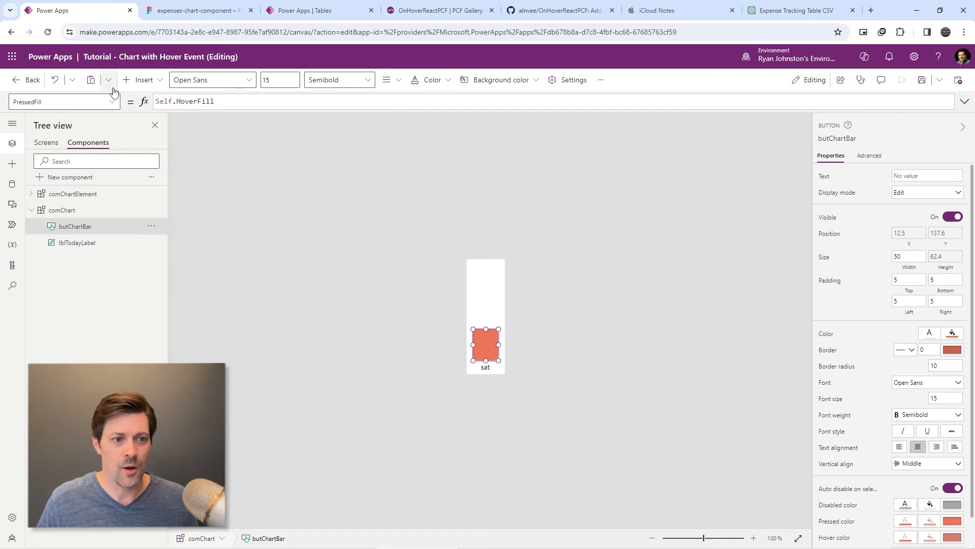
left_click(140, 80)
type("com")
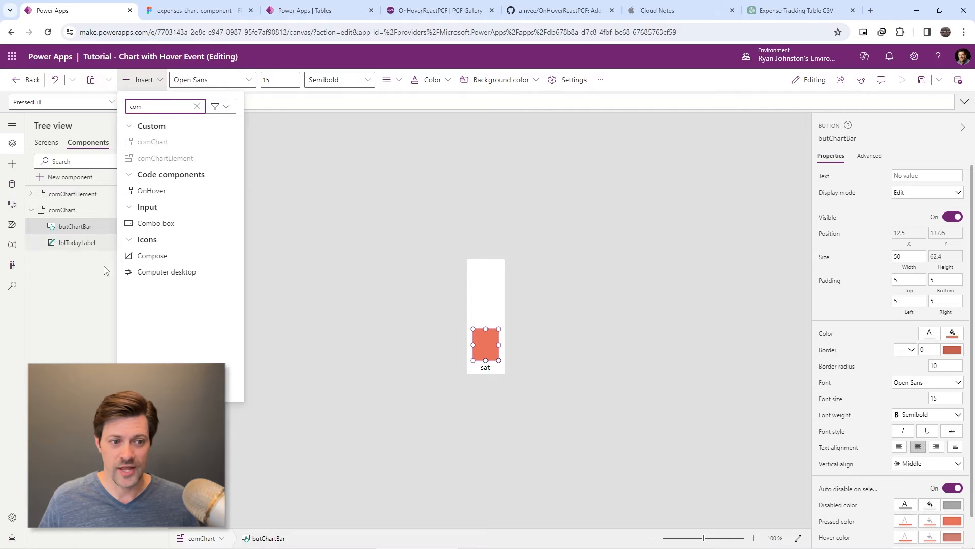
left_click(74, 228)
- Check the thu bar's corner radius in Figma and set butChartBar's border radius in Power Apps to 5
left_click(450, 345)
left_click(482, 345)
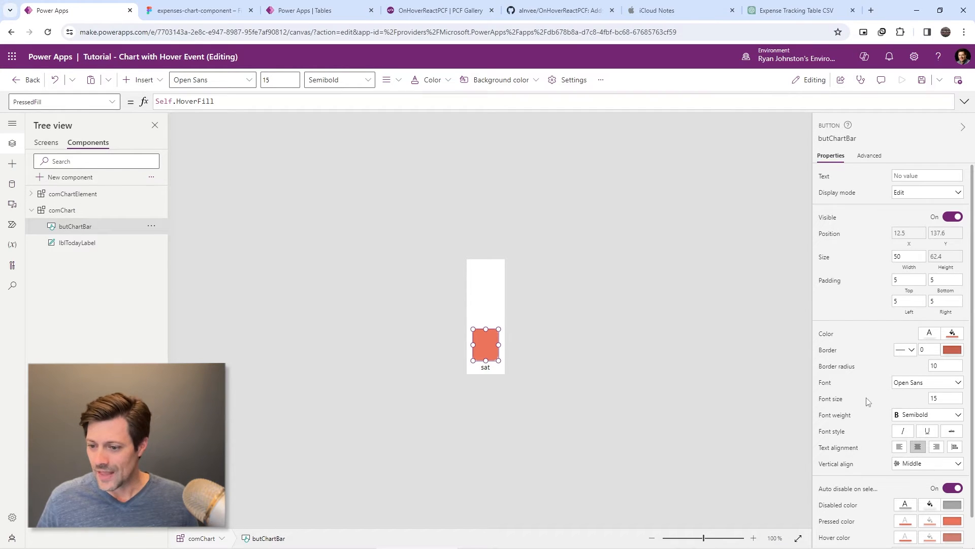
scroll(865, 397, "down", 1)
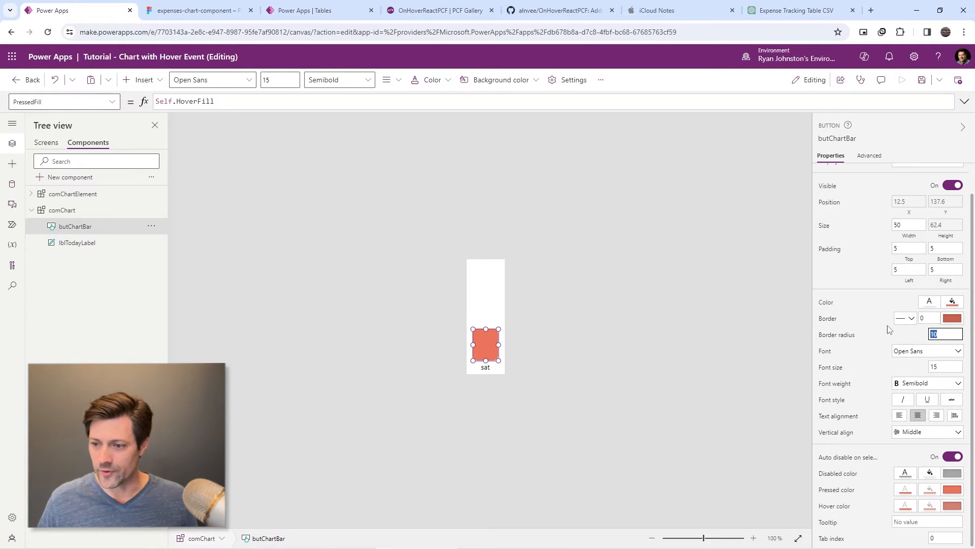
left_click(186, 10)
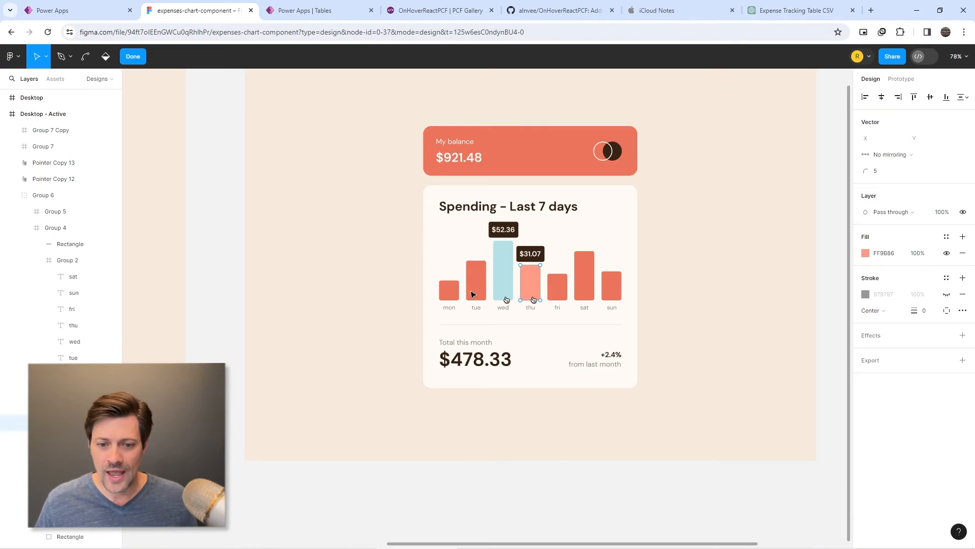
key("Escape")
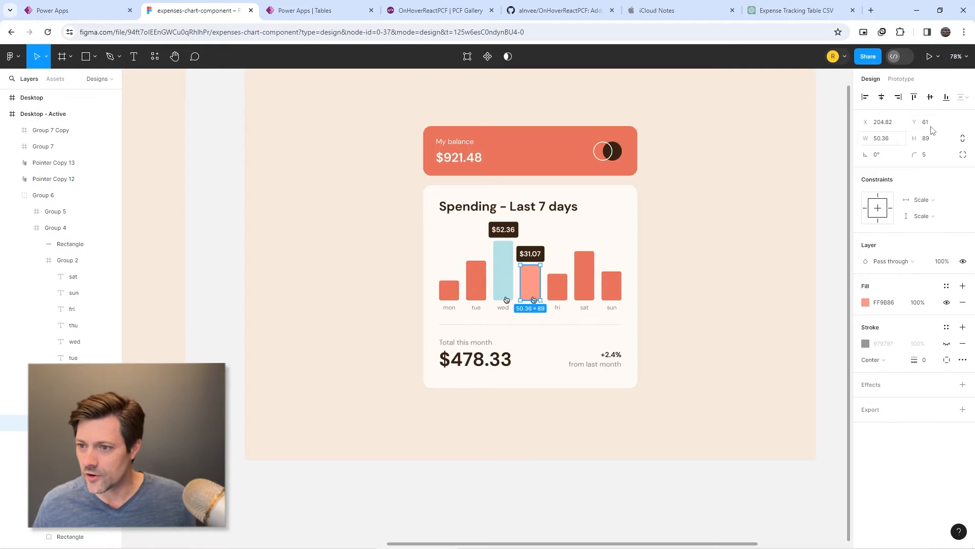
left_click(71, 14)
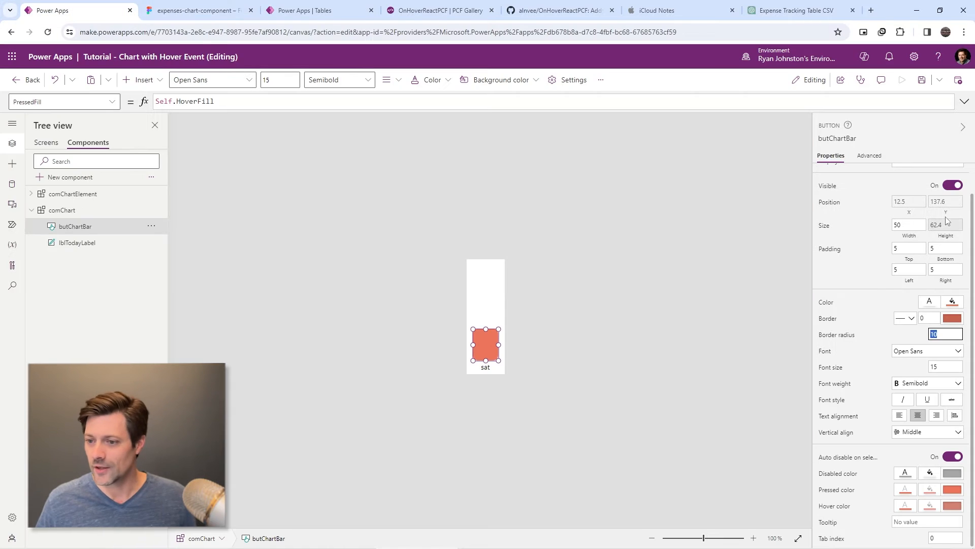
left_click(957, 334)
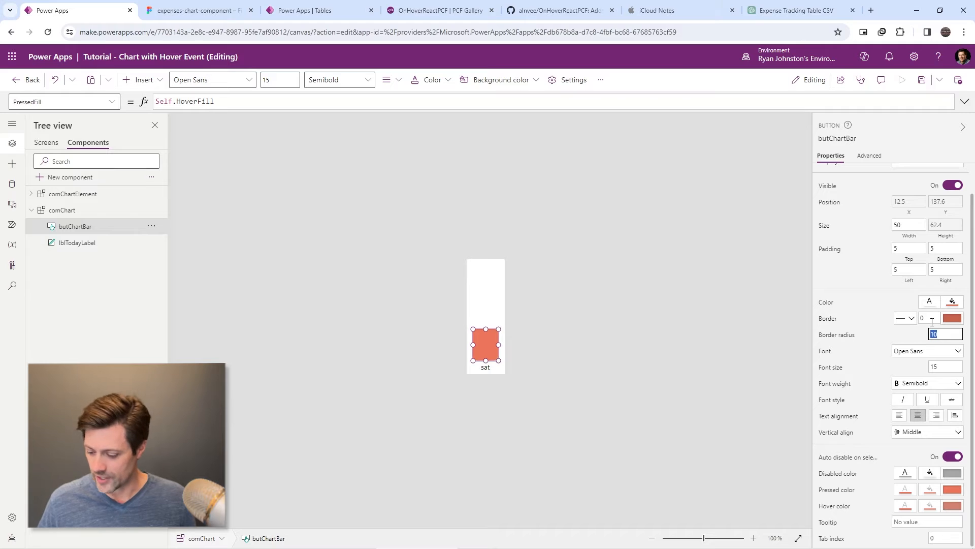
left_click(642, 382)
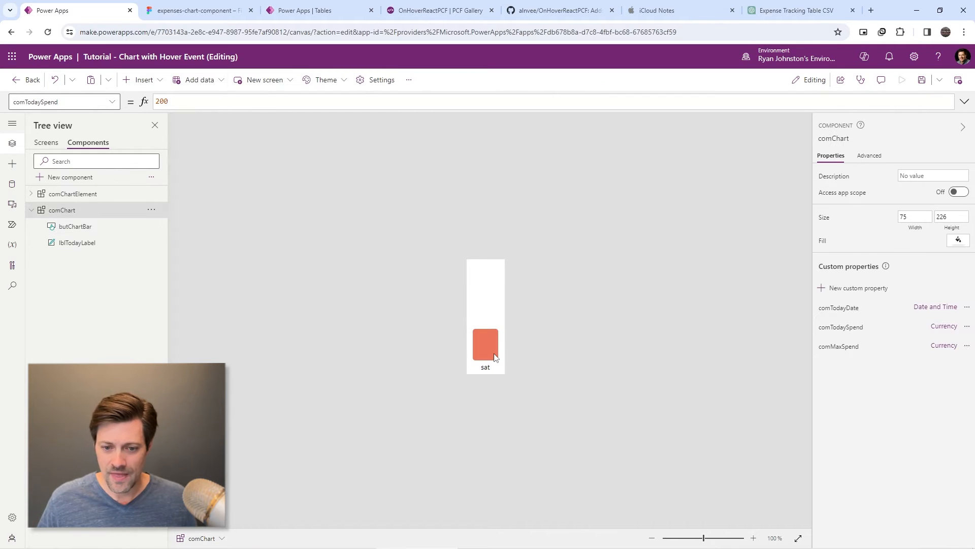
- Find the Container control among the insertable controls and add it to comChart
left_click(136, 80)
type("comp")
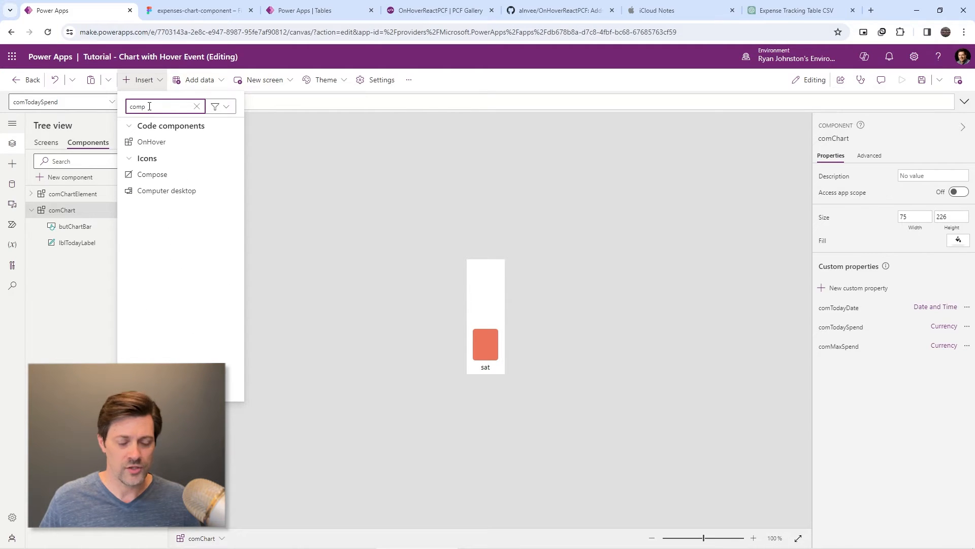
key("BackSpace")
key("BackSpace")
type("n")
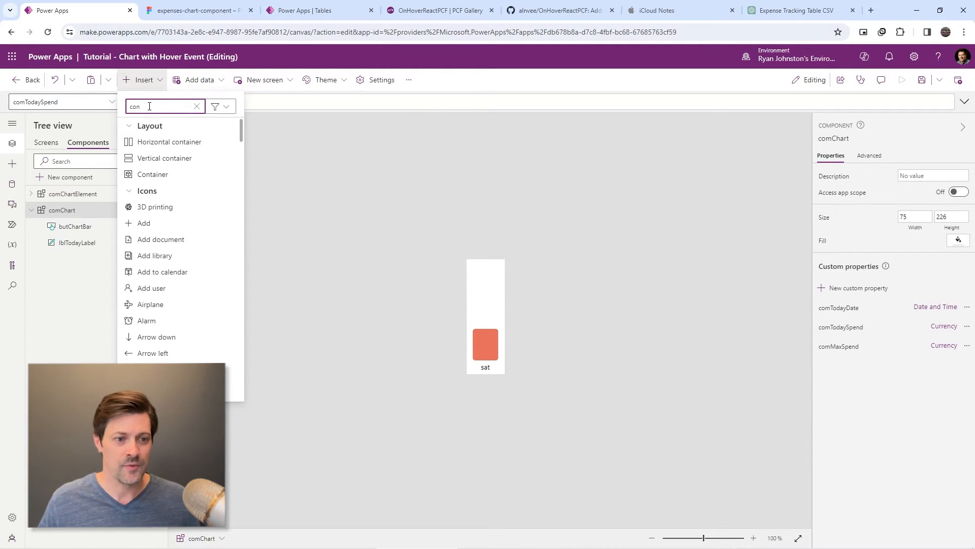
key("Escape")
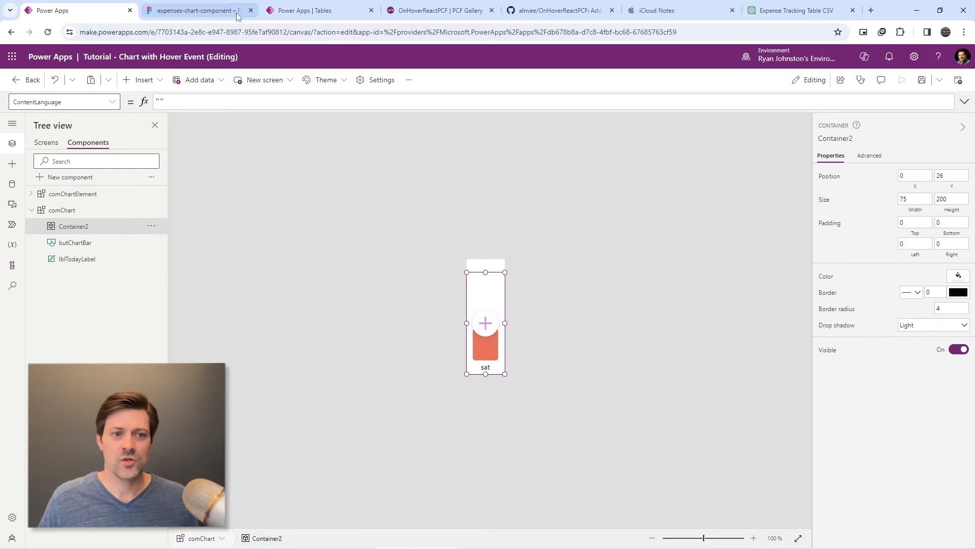
- Check the $52.36 tooltip's size in Figma and set the new Power Apps container to width 75 and height 40
left_click(197, 15)
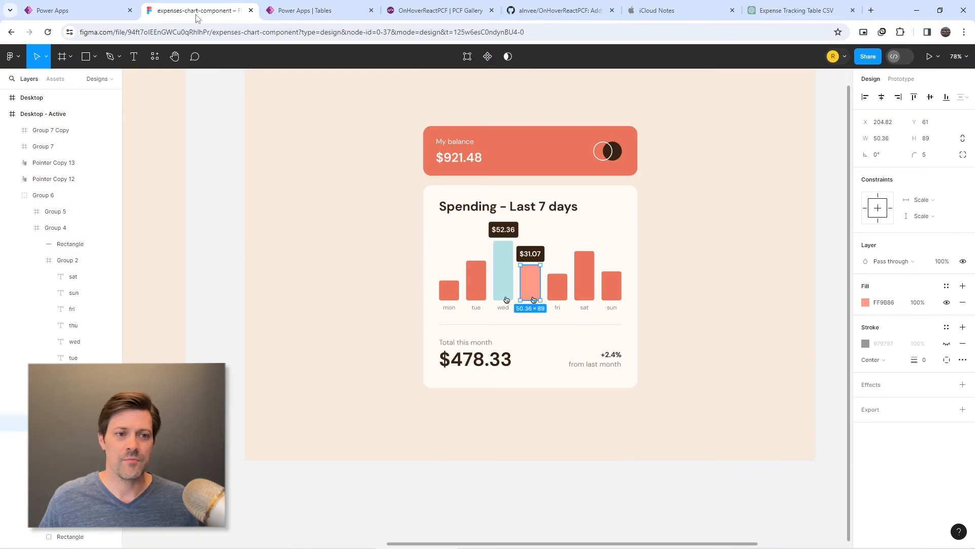
left_click(517, 231)
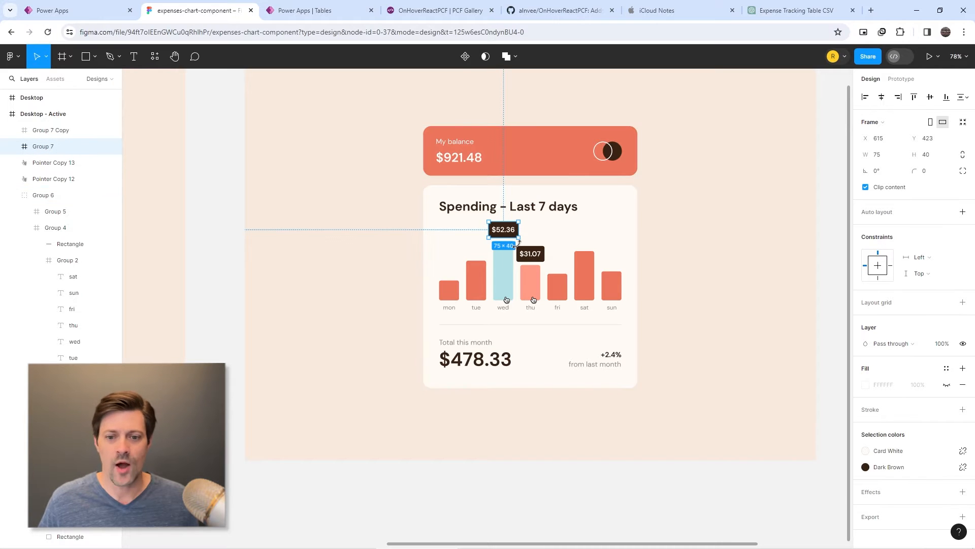
left_click(45, 12)
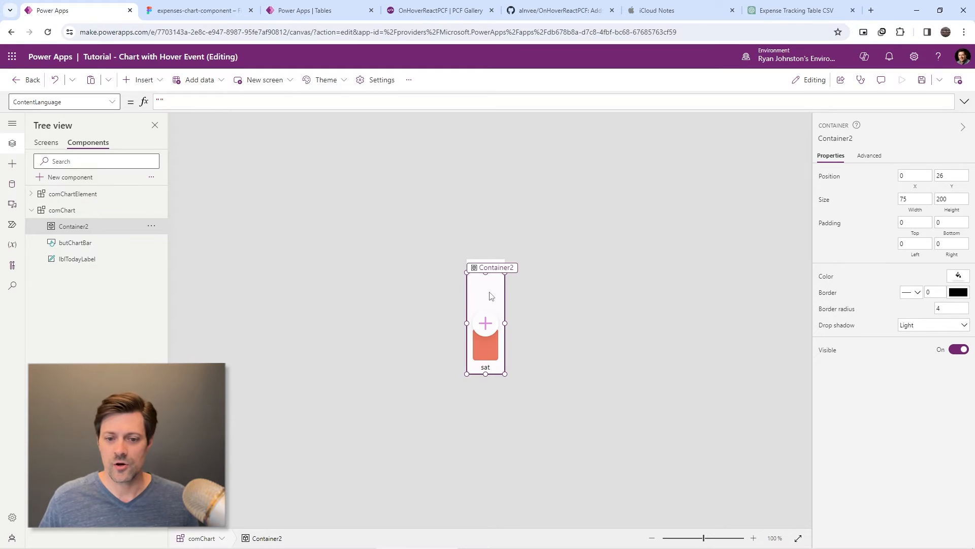
double_click(906, 198)
double_click(958, 201)
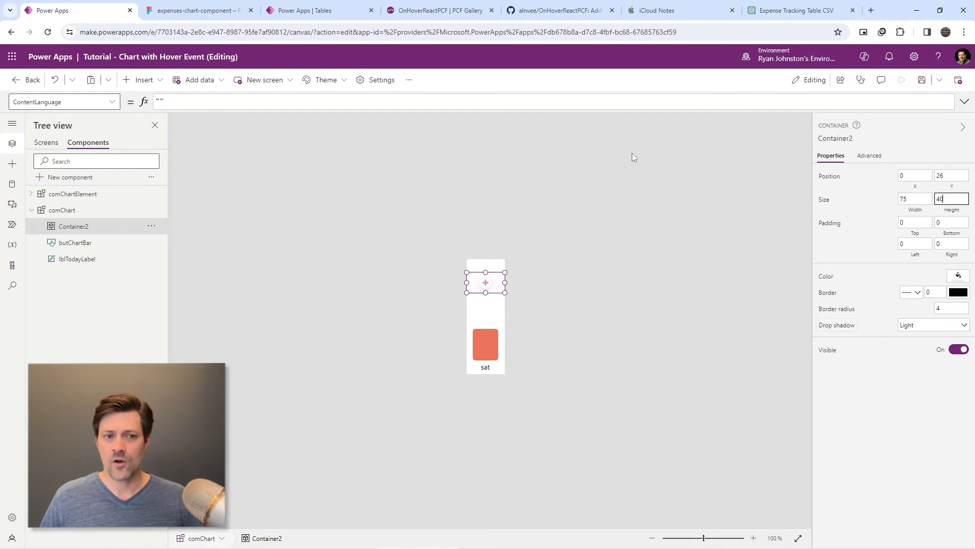
- In Figma, check the $52.36 tooltip rectangle's corner radius and copy its Dark Brown style's hex code, 382314
left_click(304, 10)
left_click(193, 4)
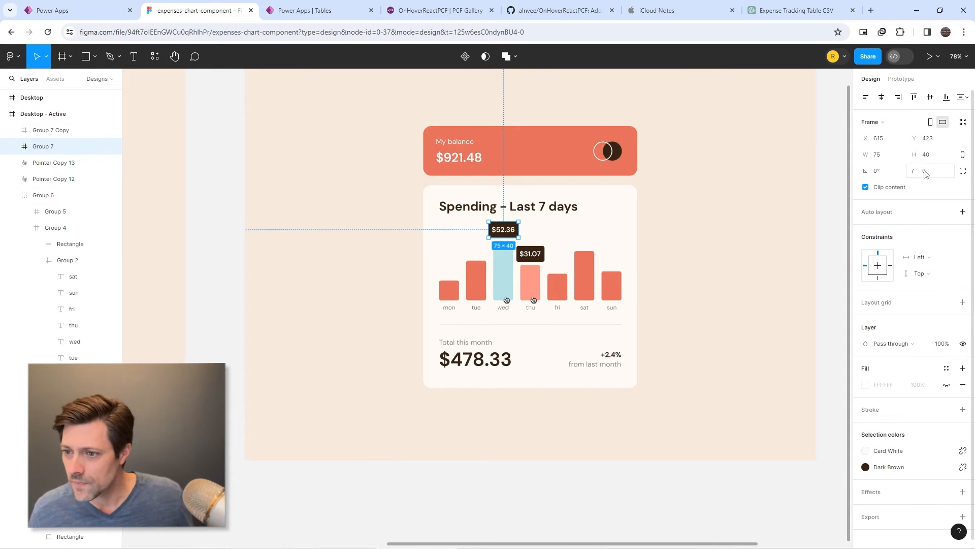
double_click(515, 229)
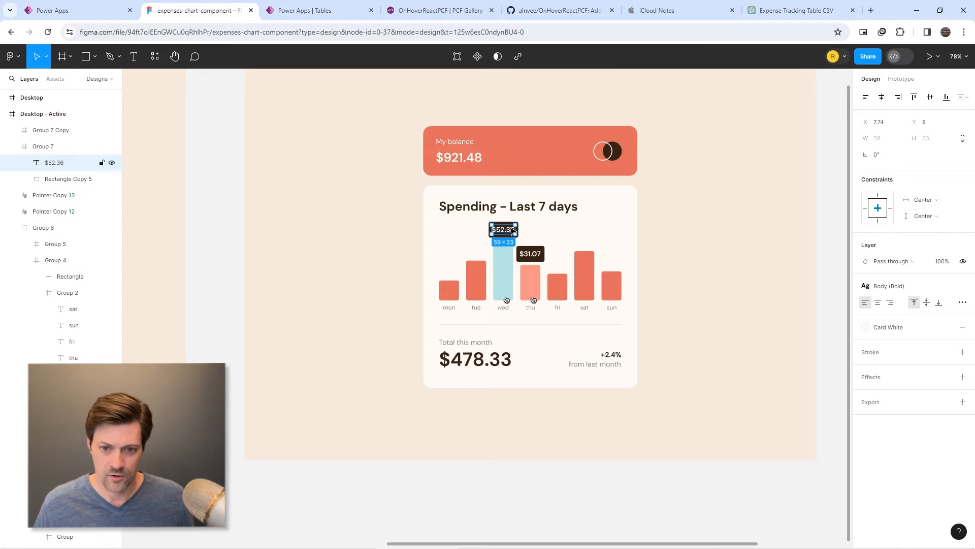
scroll(511, 230, "up", 8)
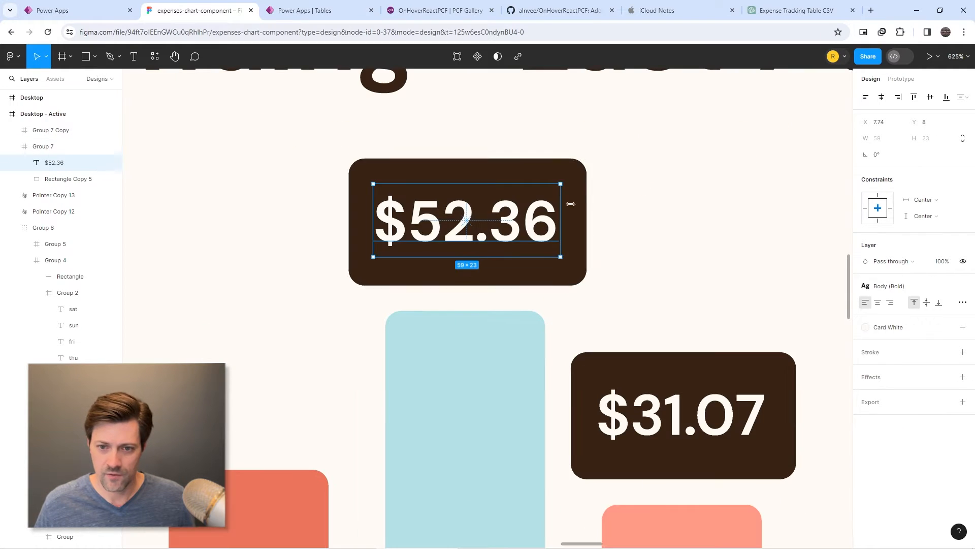
key("Escape")
left_click(582, 175)
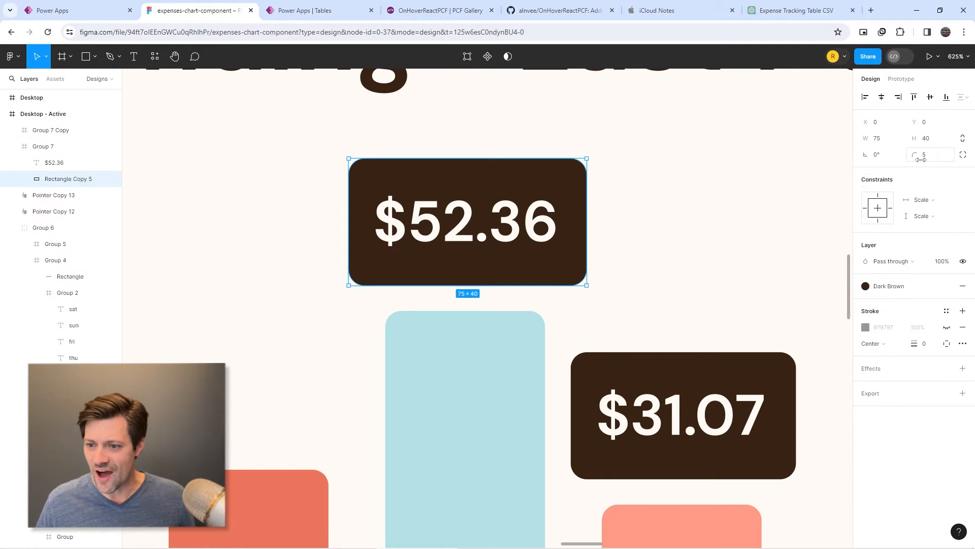
left_click(874, 288)
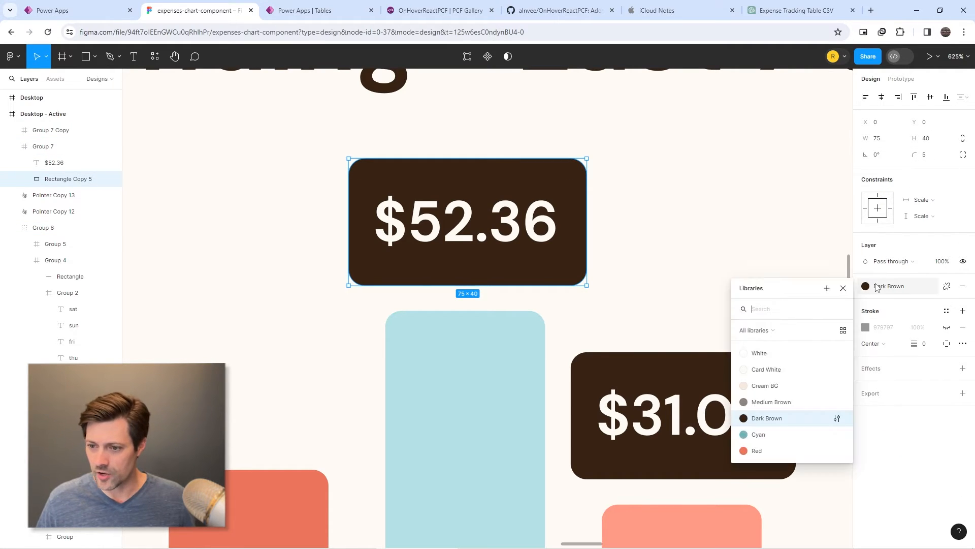
left_click(837, 418)
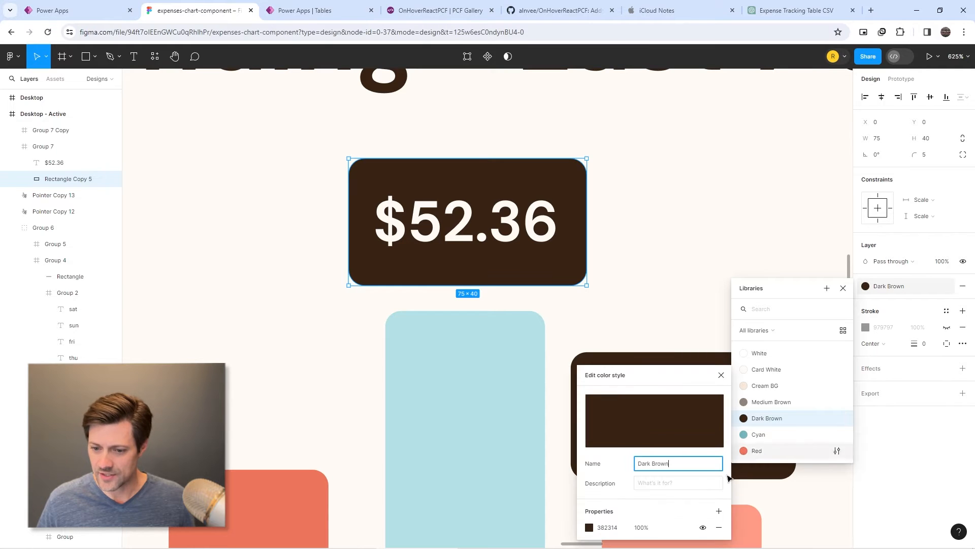
left_click(606, 529)
key("ctrl+c")
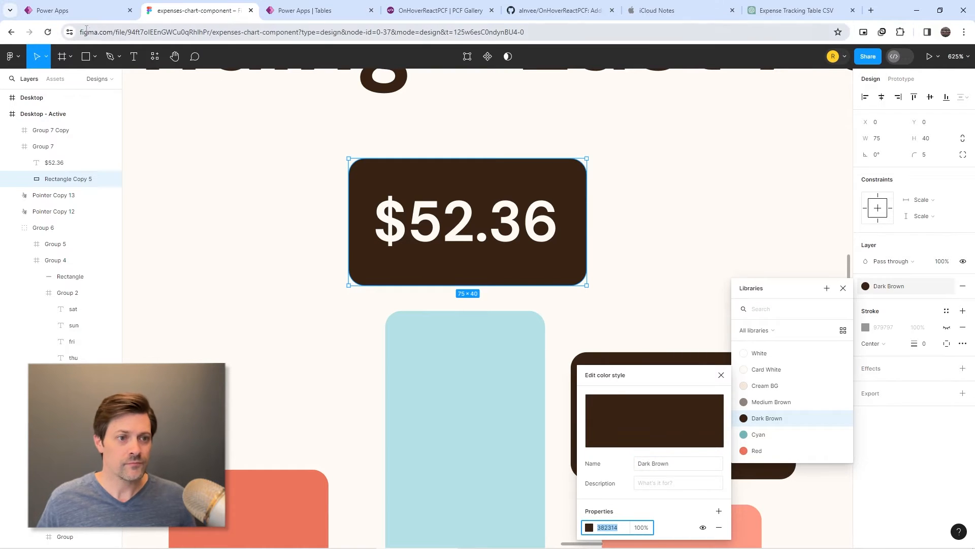
- Back in Power Apps, set the container's border radius to 5 and its drop shadow to None
key("ctrl+1")
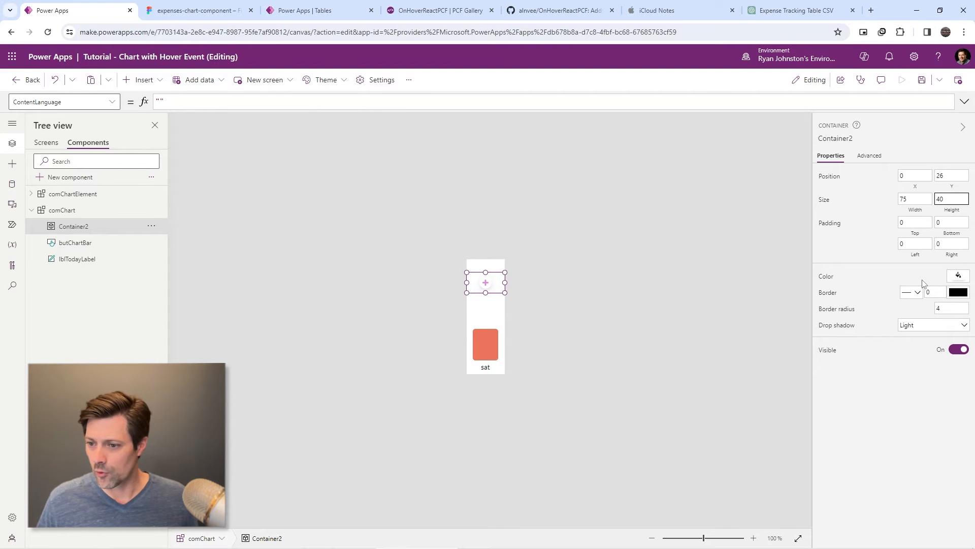
left_click(935, 307)
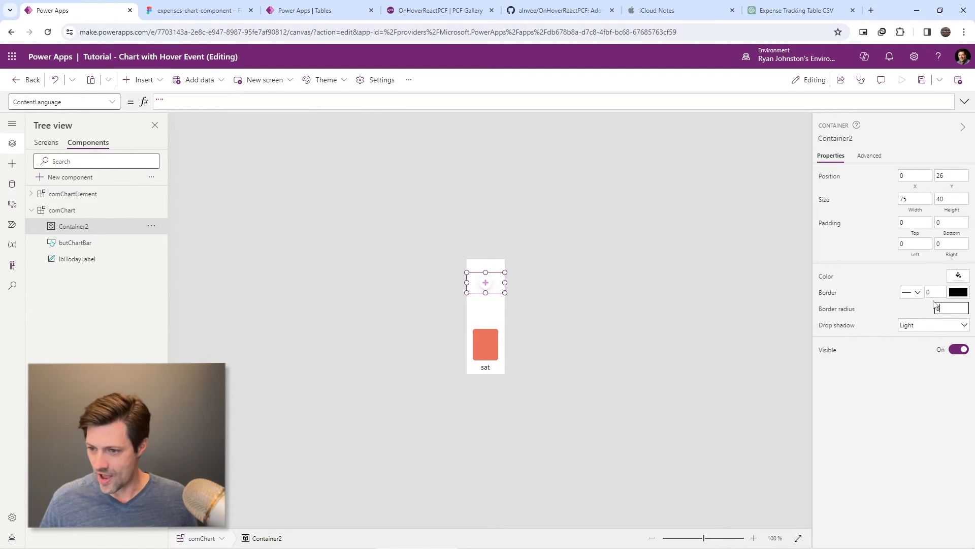
key("Return")
left_click(964, 325)
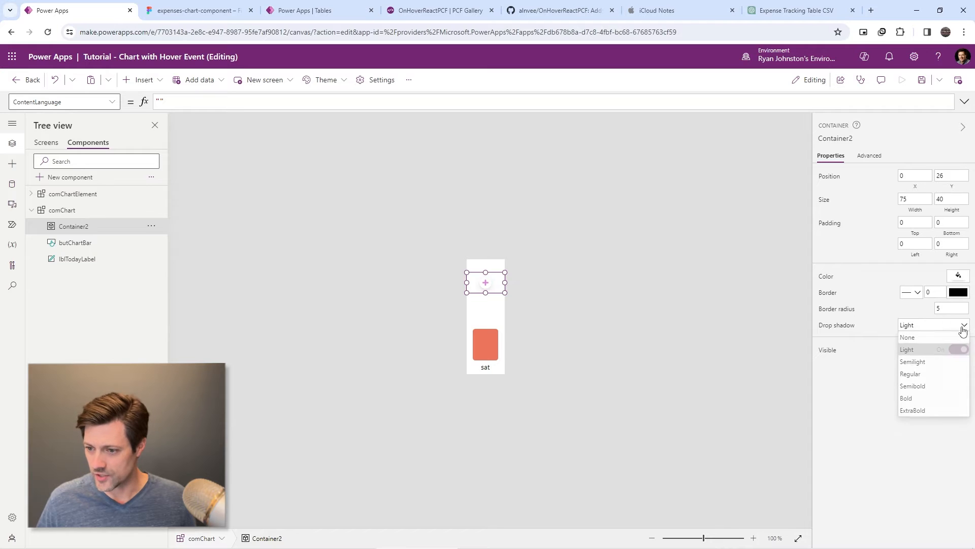
left_click(915, 337)
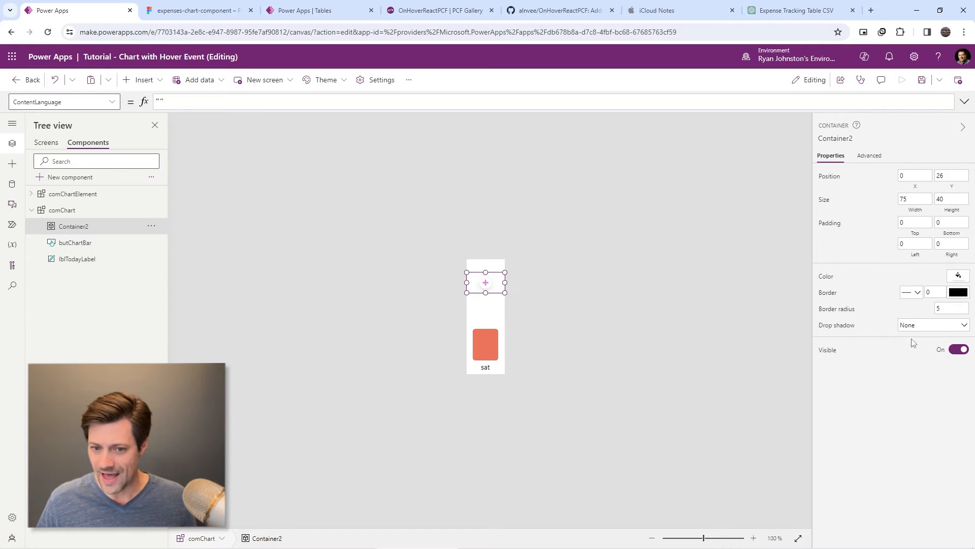
- Fill the container with the custom hex color 382314
left_click(959, 275)
left_click(835, 183)
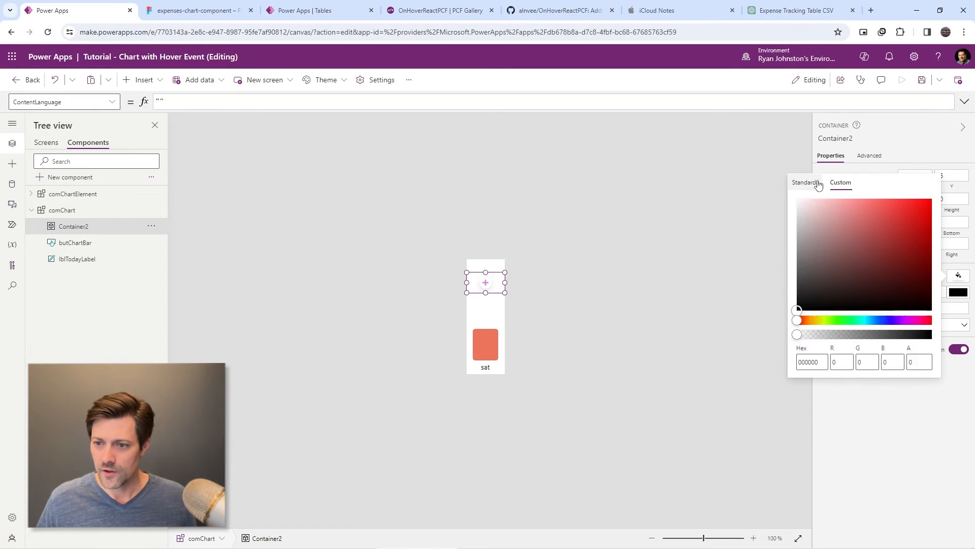
double_click(811, 362)
key("ctrl+v")
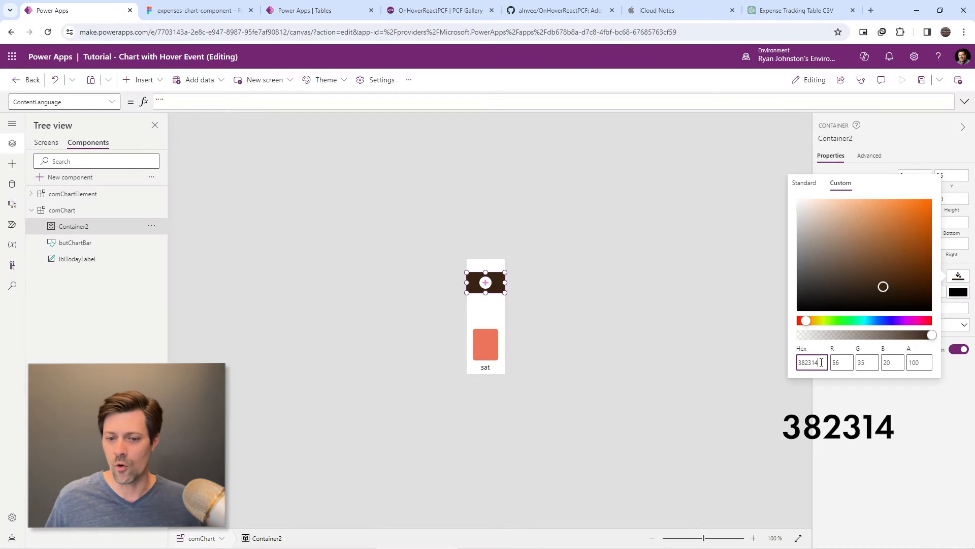
left_click(648, 296)
left_click(571, 306)
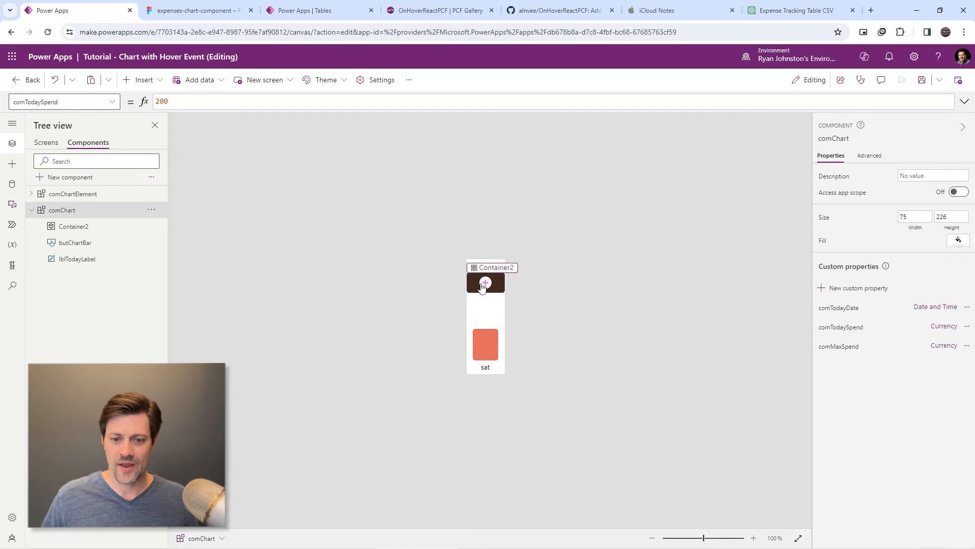
- Insert a text label inside the dark brown container and rename the container conAmount
left_click(486, 282)
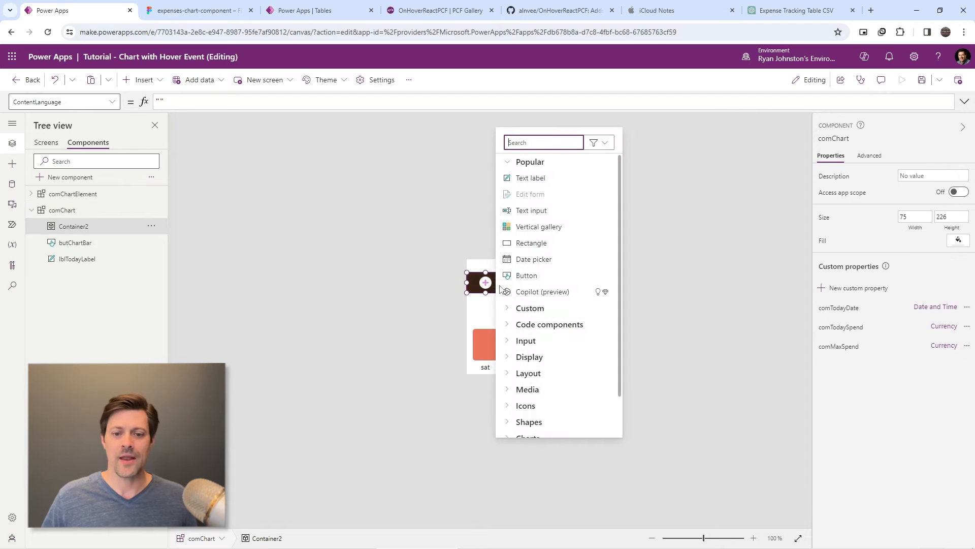
left_click(539, 178)
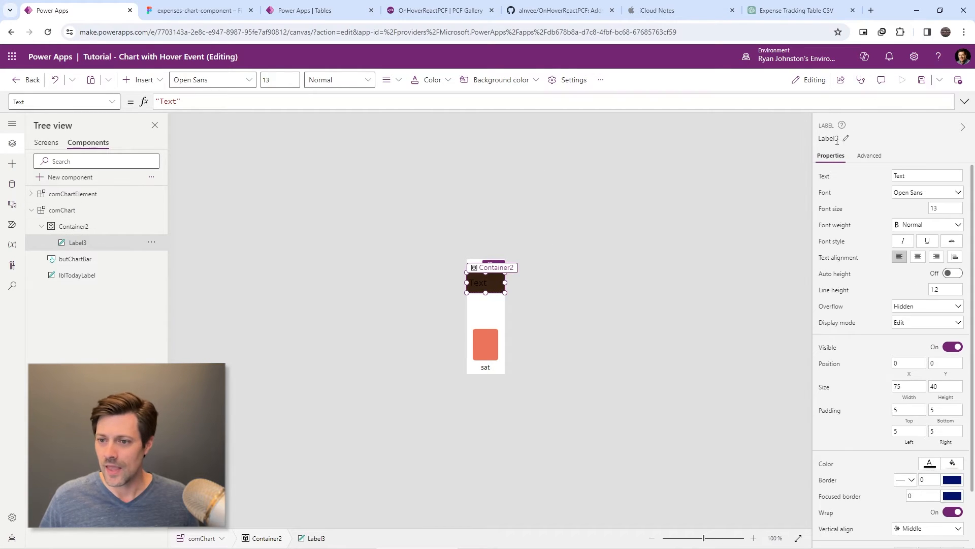
left_click(74, 228)
double_click(76, 227)
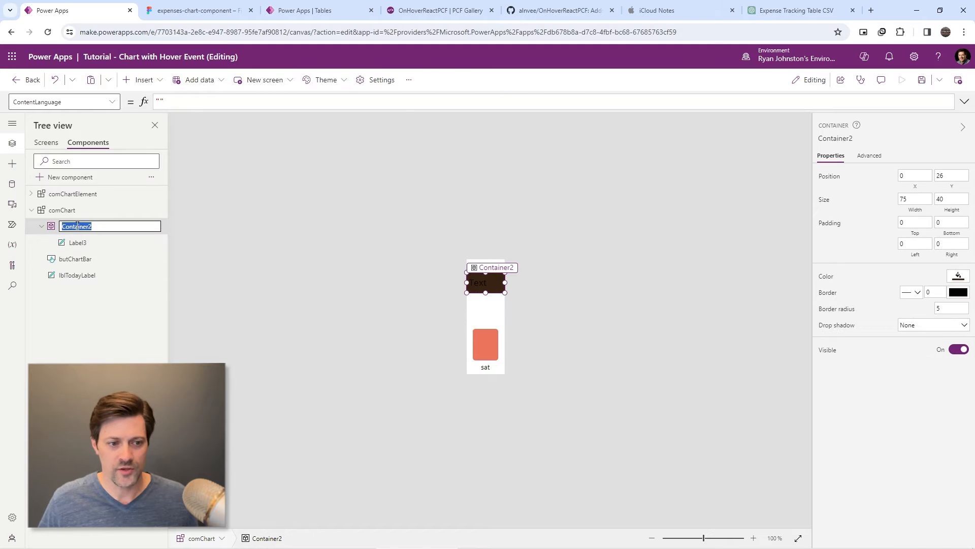
type("con")
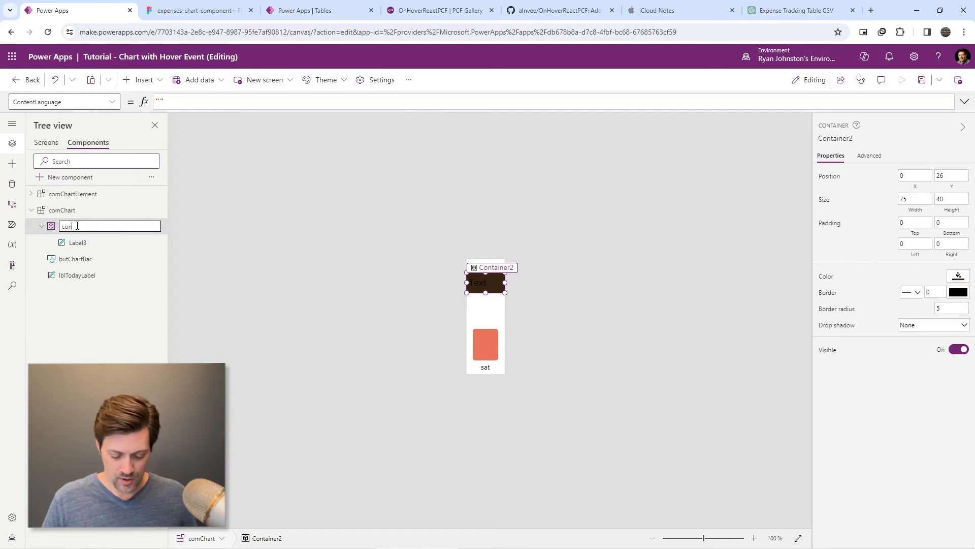
type("Amount")
key("Return")
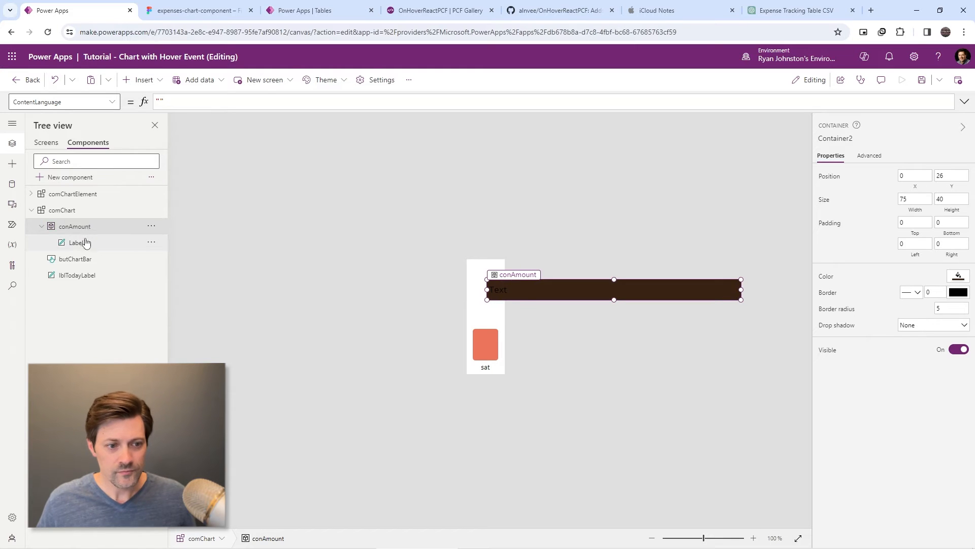
- Rename the label inside the conAmount container as lblAmount
left_click(77, 242)
double_click(81, 242)
type("l")
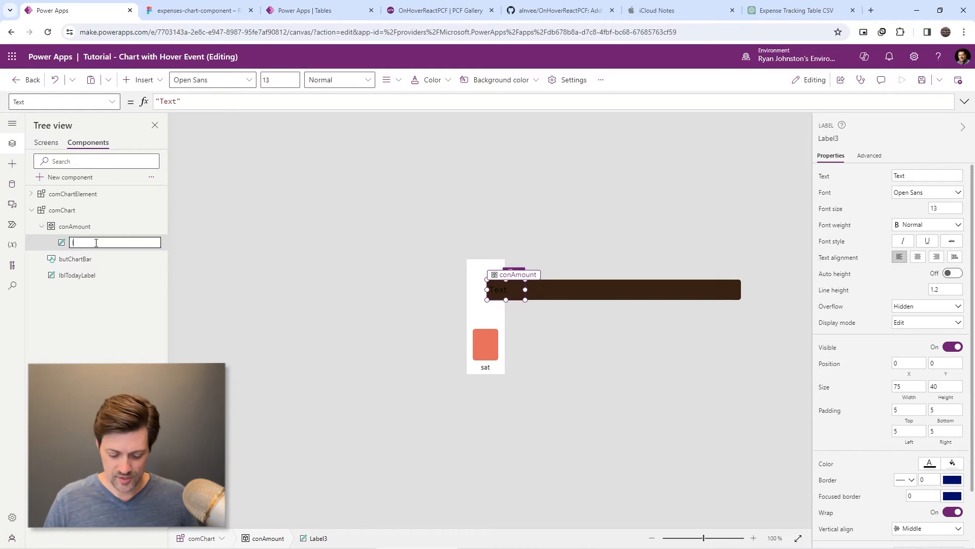
type("blAmount")
key("Return")
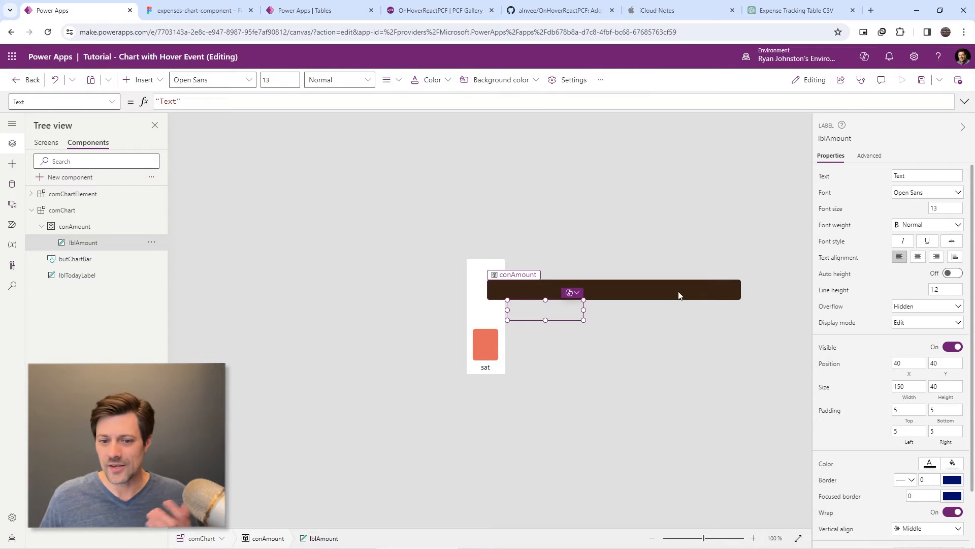
- Set the conAmount container's X position to 0
left_click(60, 231)
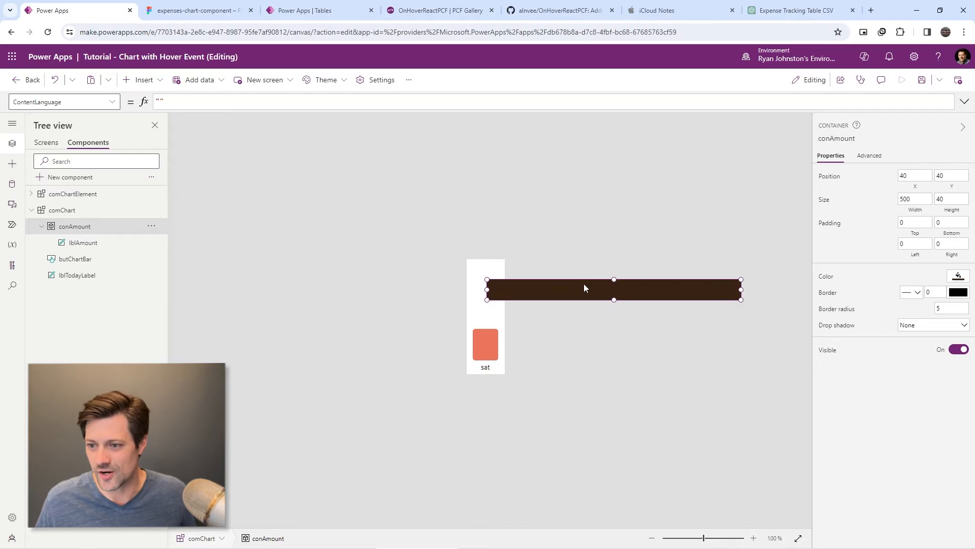
left_click(907, 175)
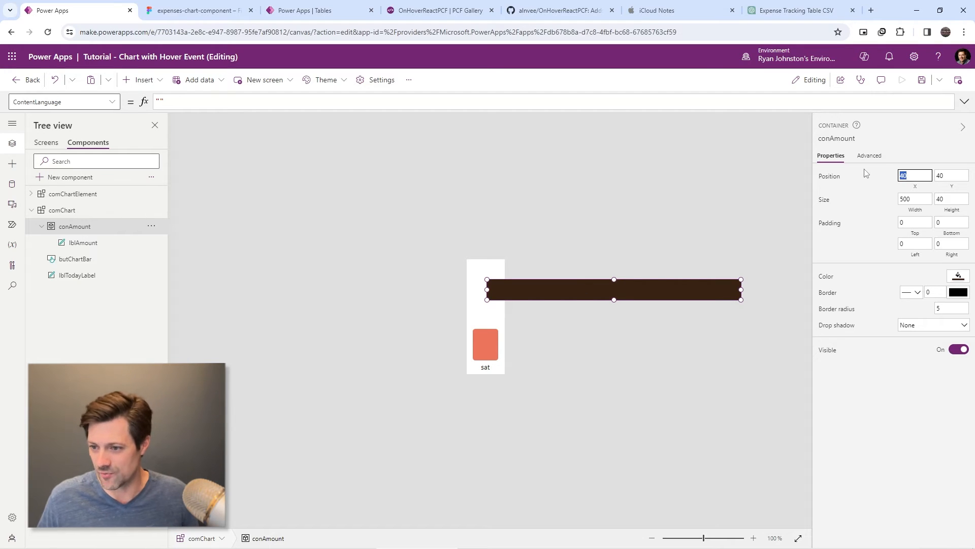
left_click(940, 175)
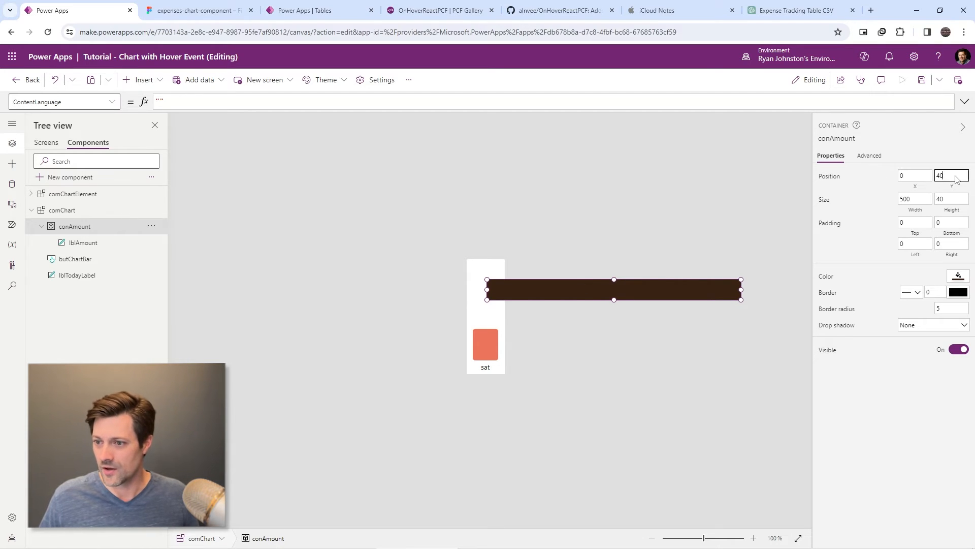
- Check the authoring version in the app's support settings and close the settings
left_click(380, 80)
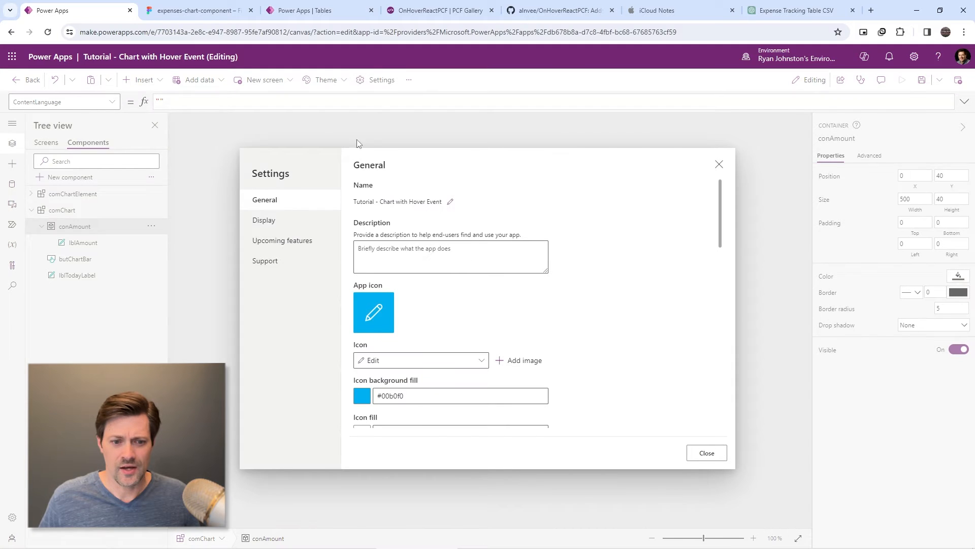
left_click(277, 265)
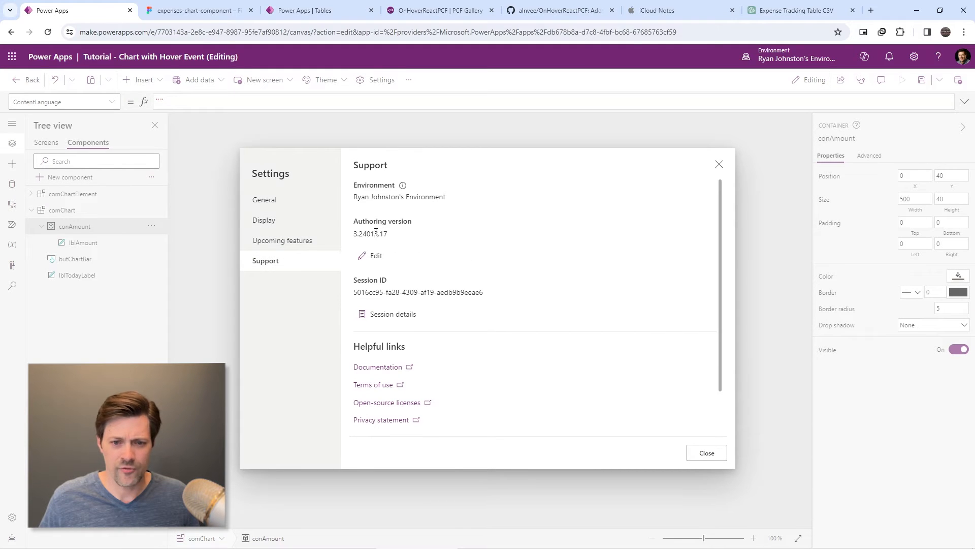
left_click(720, 164)
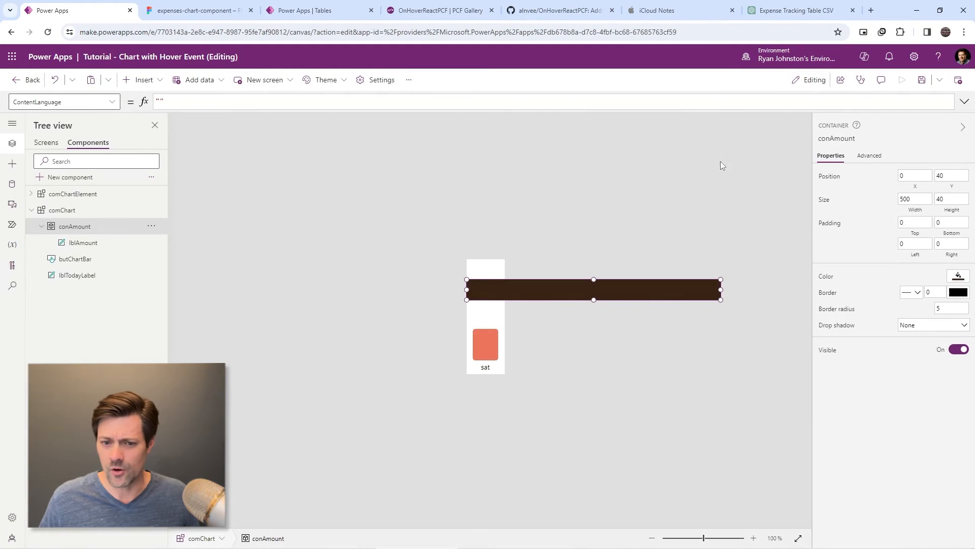
- Set the conAmount container's Y position to 0 and its width to 75
left_click(943, 175)
type("0")
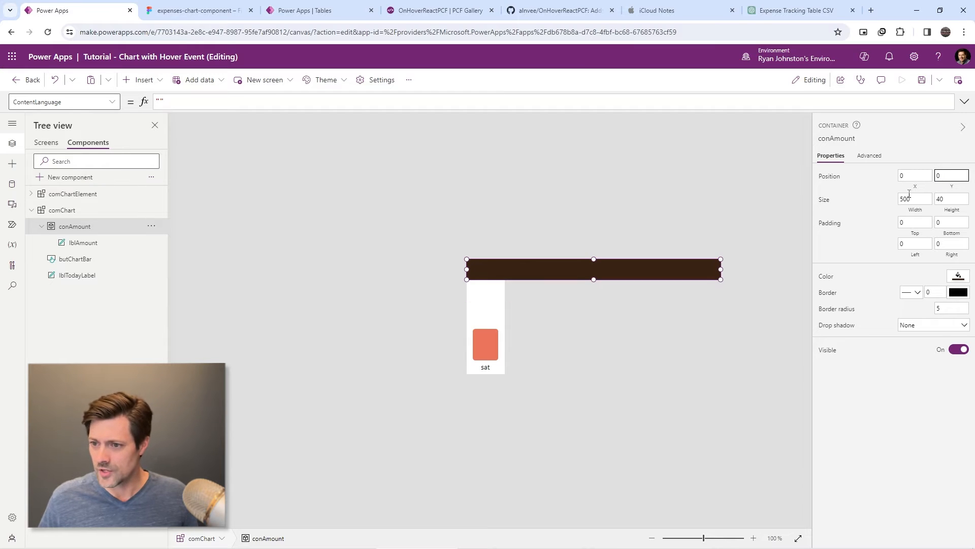
left_click(922, 198)
key("ctrl+a")
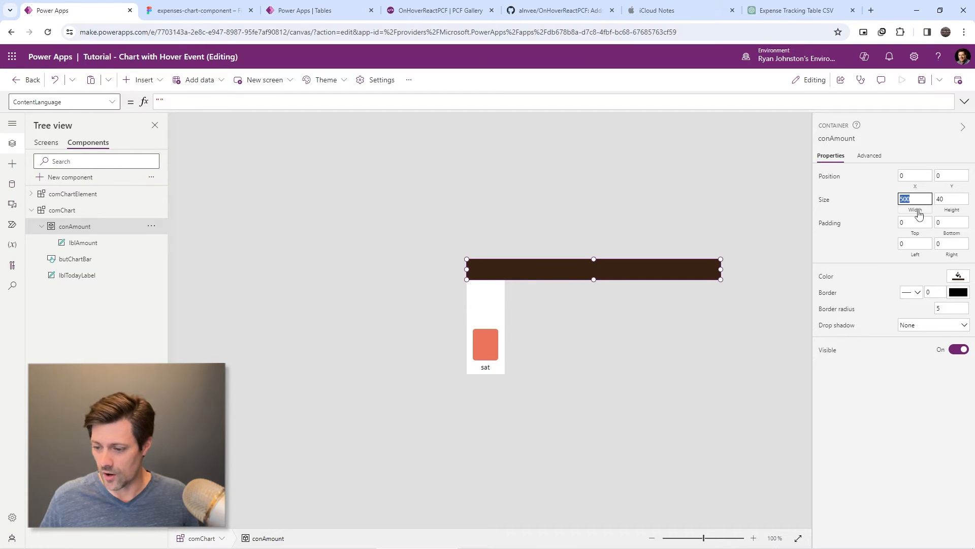
left_click(955, 202)
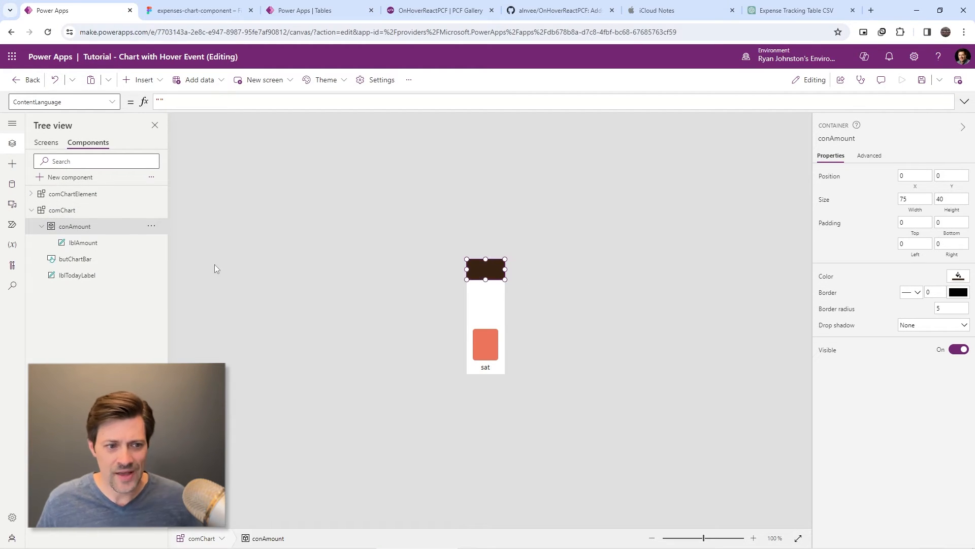
- Position lblAmount at X 0 and Y 0 within its container
left_click(76, 245)
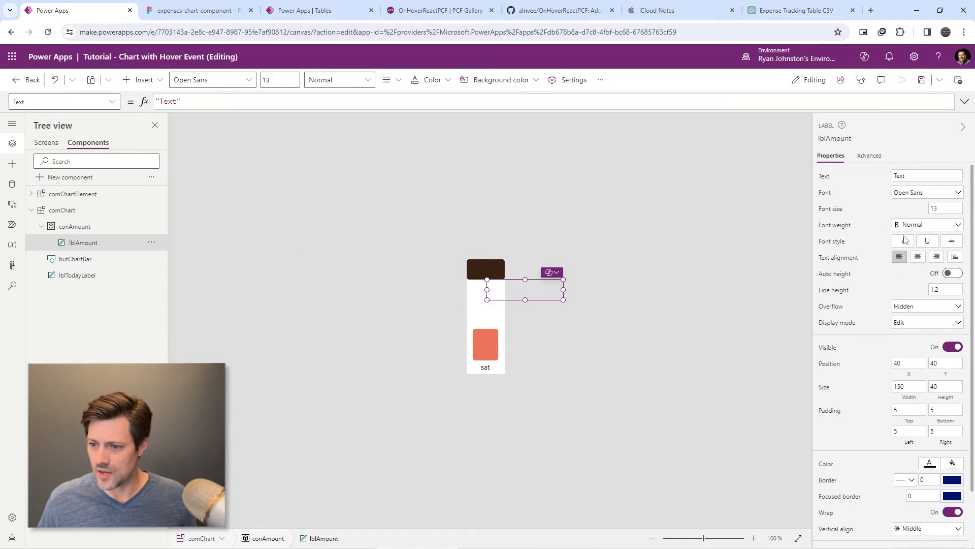
left_click(524, 293)
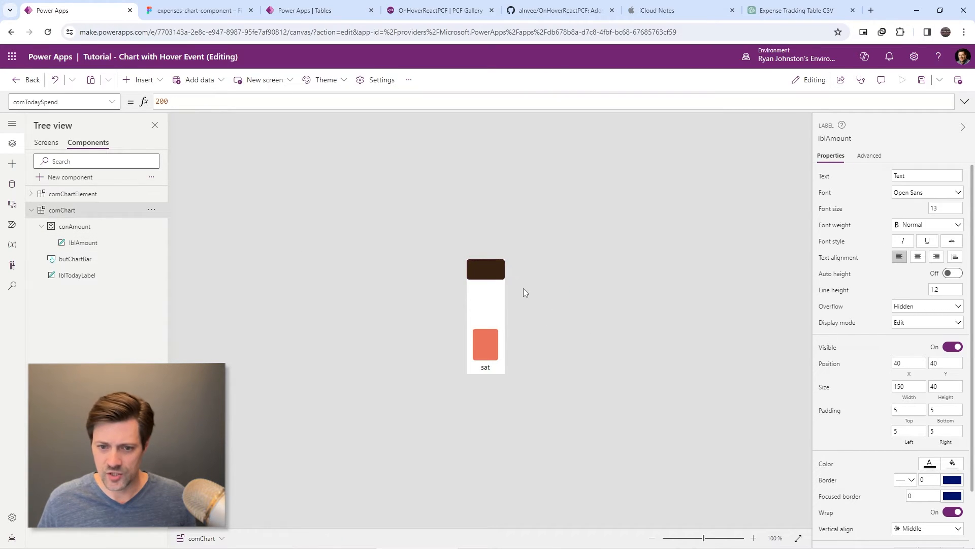
left_click(83, 242)
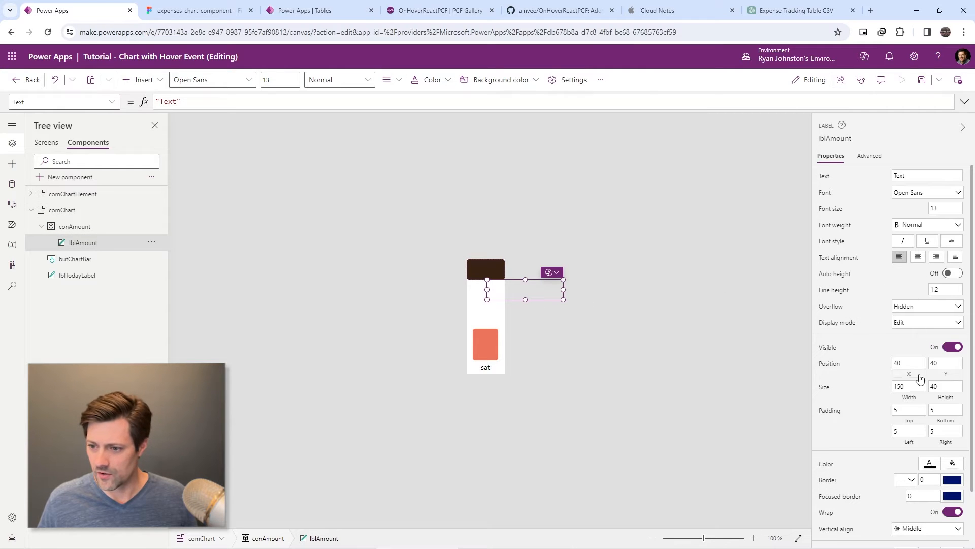
left_click(909, 363)
type("0")
key("Tab")
type("0")
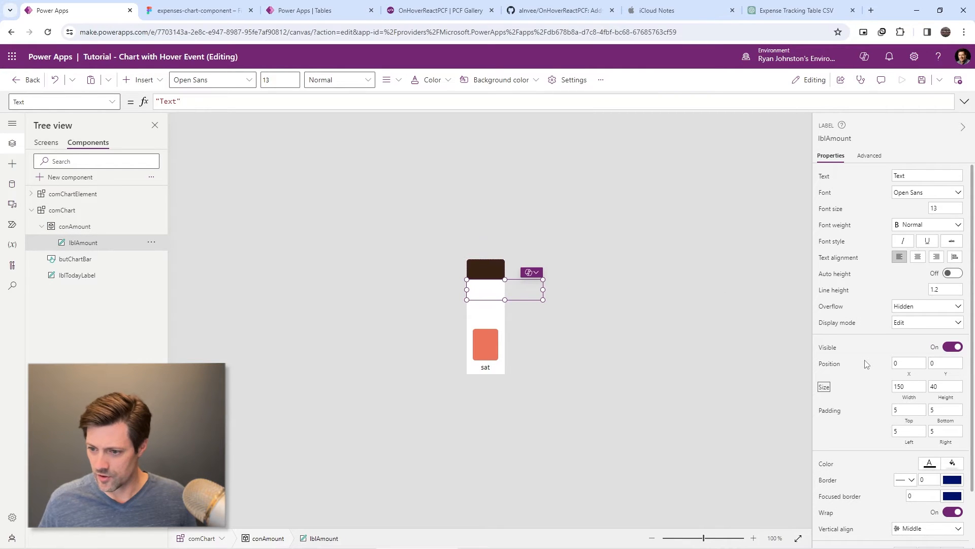
- Set lblAmount's width to the formula Parent.Width and its height to Parent.Height
left_click(909, 387)
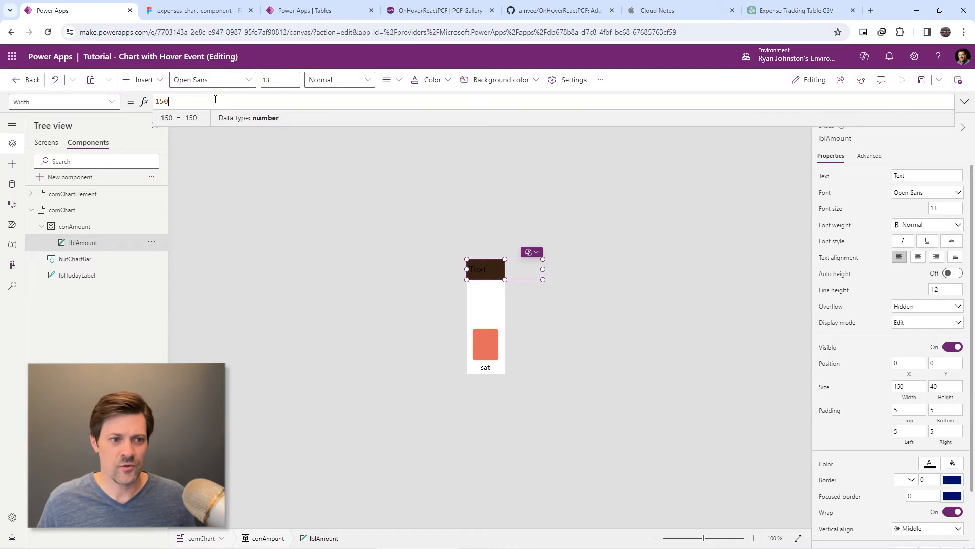
key("ctrl+a")
type("Parent.Width")
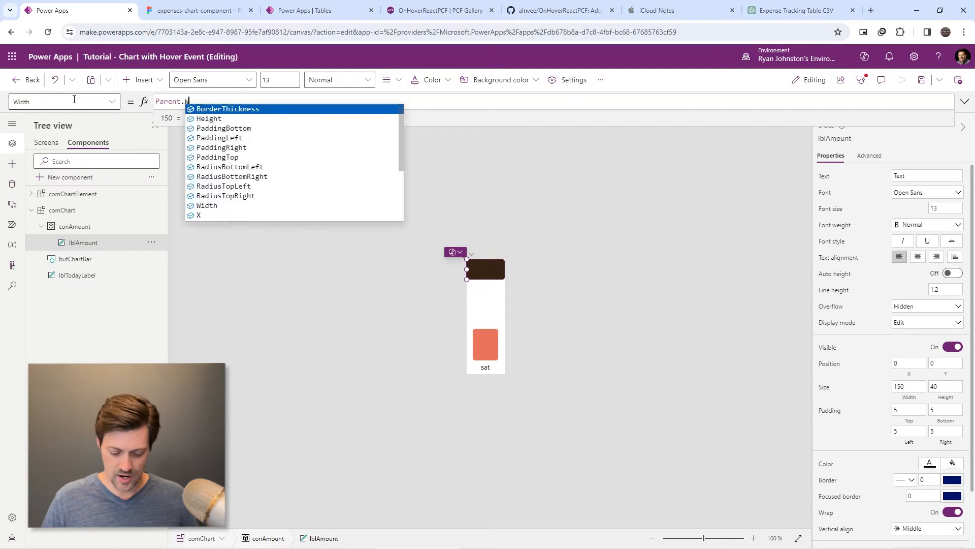
left_click(946, 387)
key("ctrl+a")
type("Paren")
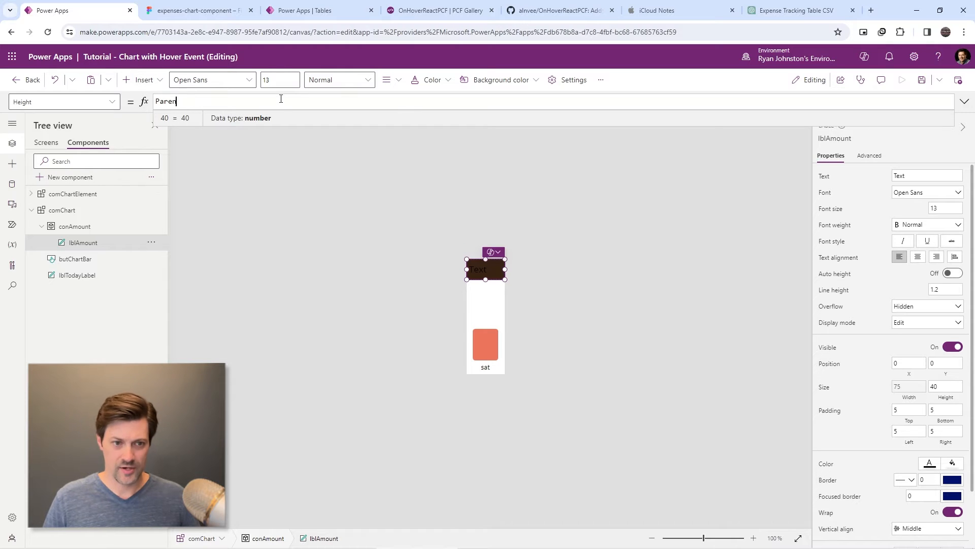
type("t.Height")
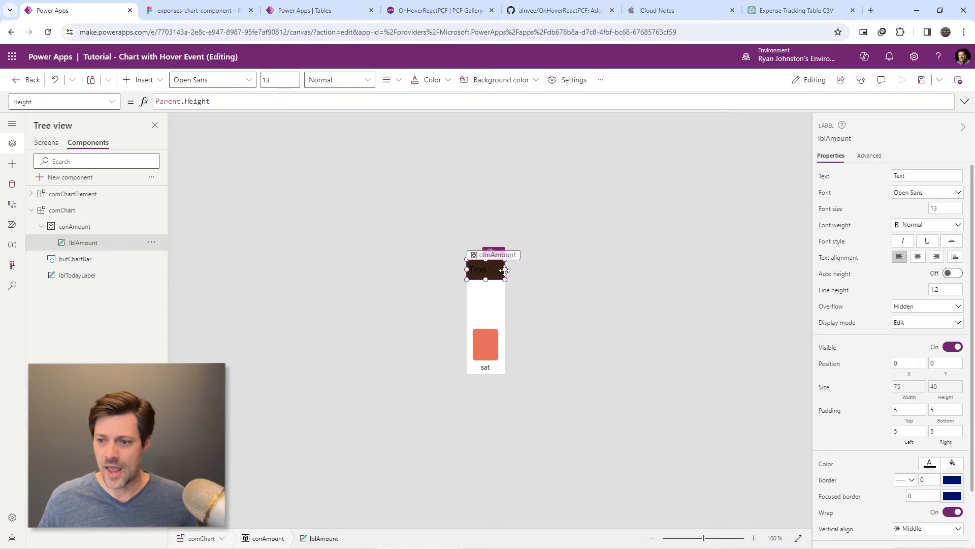
- Format lblAmount as bold Lato text, center-aligned and white
left_click(923, 226)
left_click(922, 239)
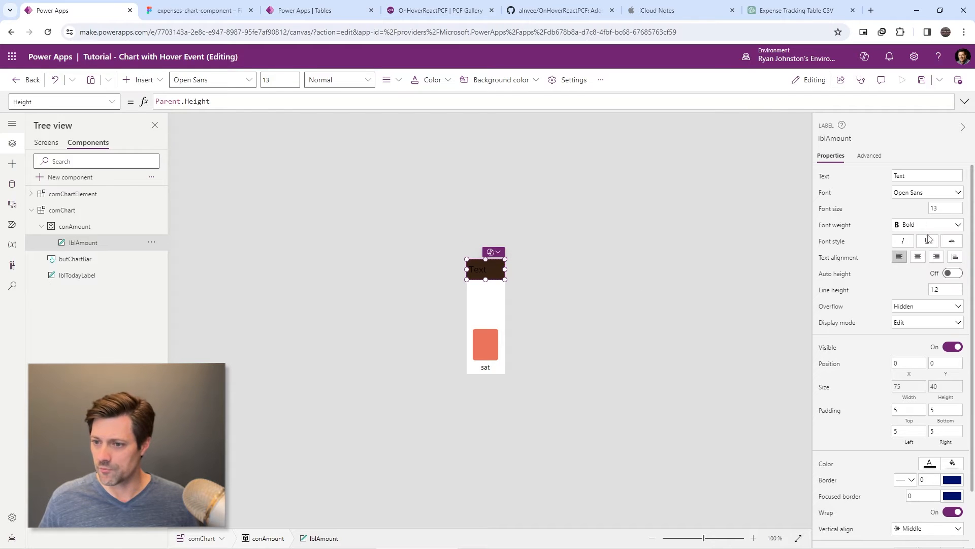
left_click(927, 195)
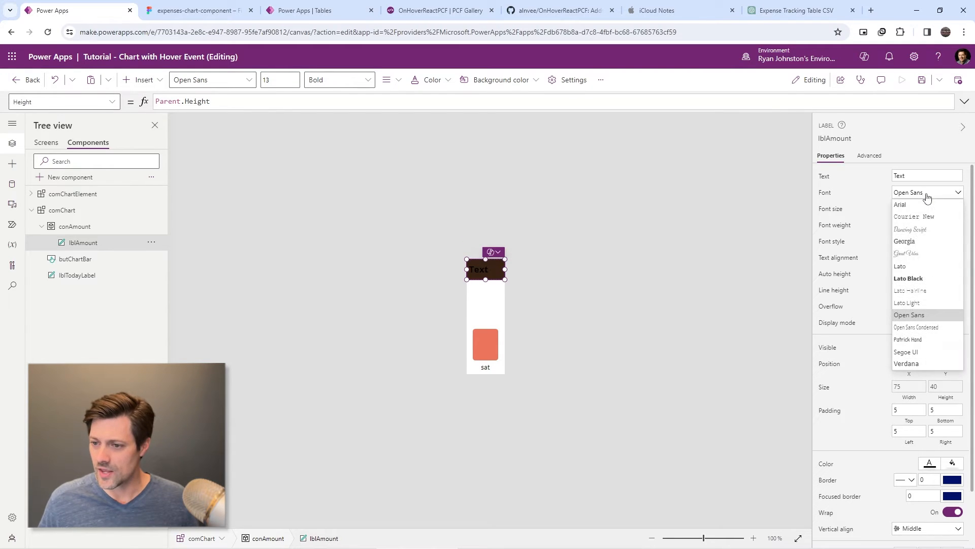
left_click(914, 263)
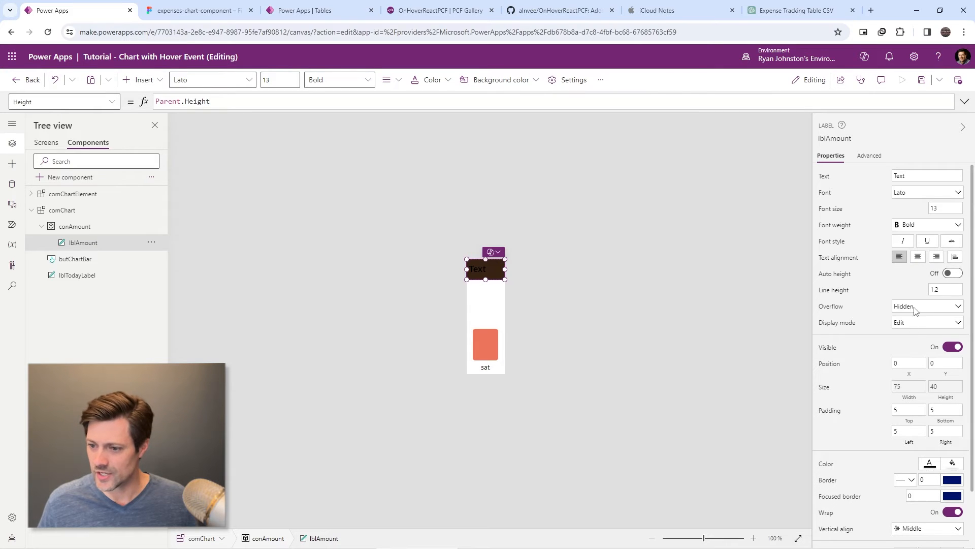
key("ctrl+e")
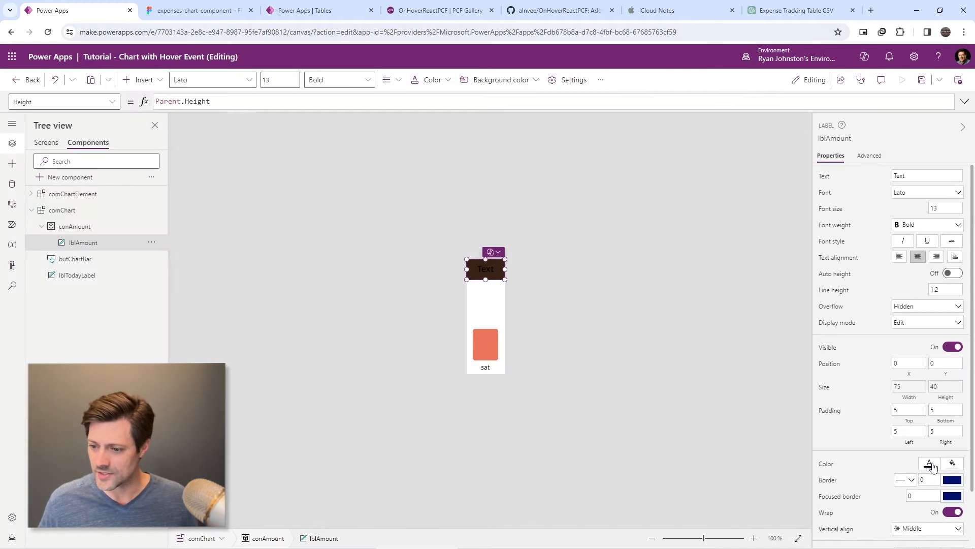
left_click(930, 463)
left_click(757, 517)
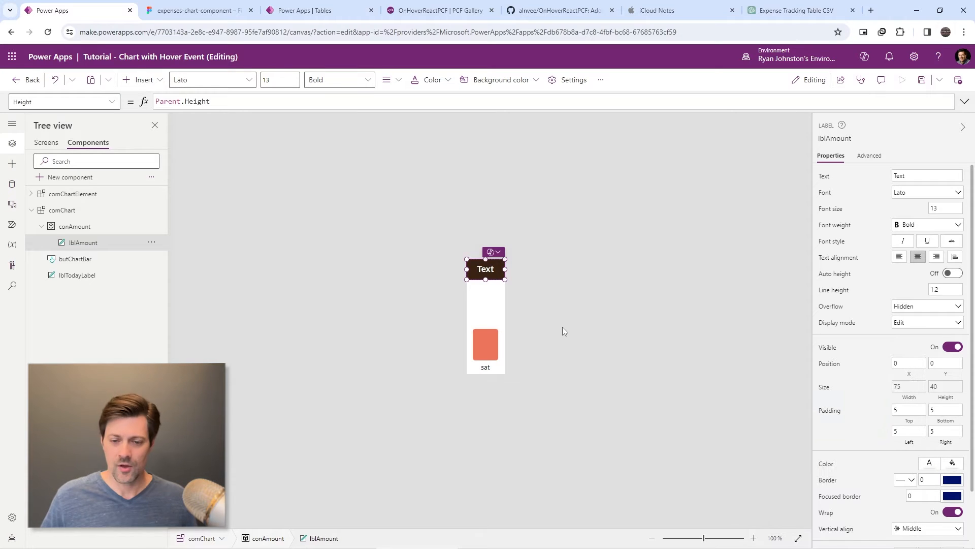
left_click(564, 329)
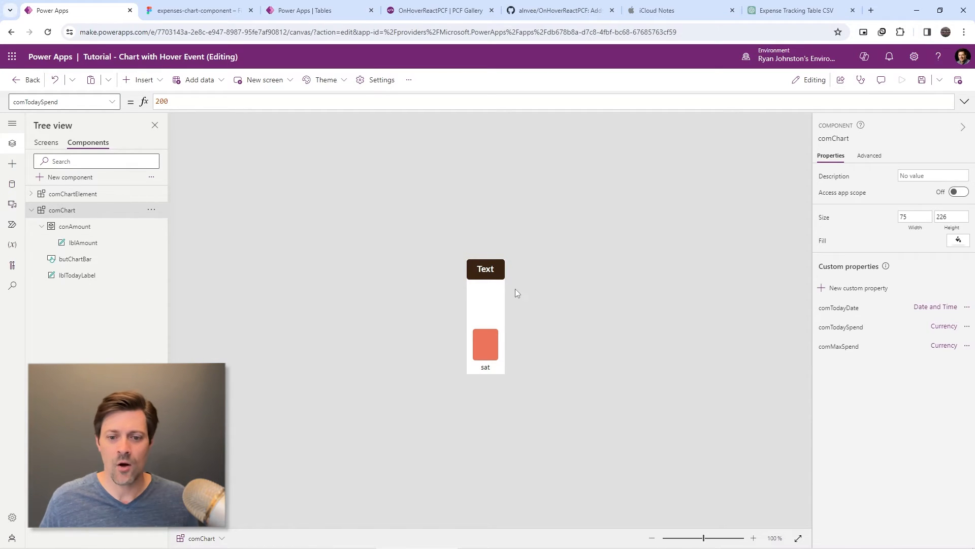
- Set lblAmount's text formula to comChart.comTodayDate
left_click(487, 271)
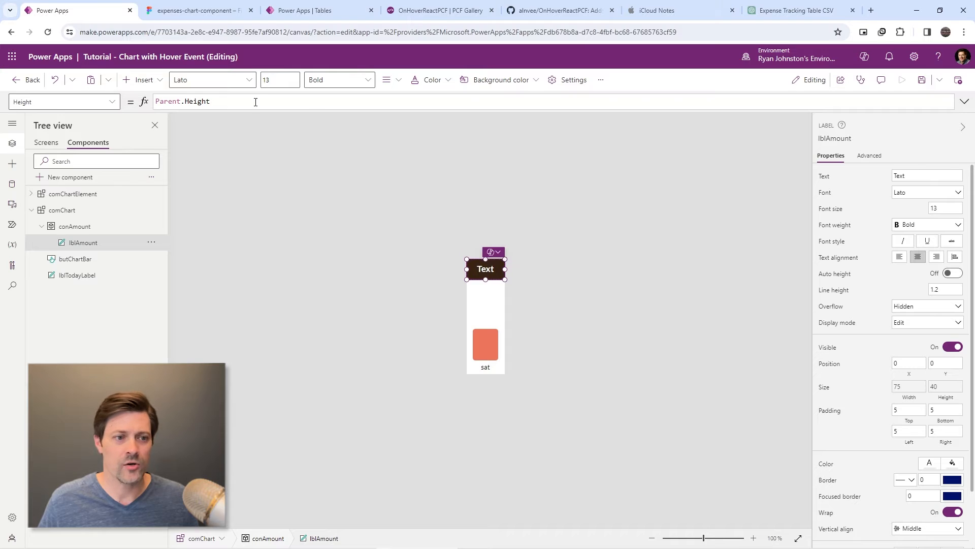
left_click(828, 178)
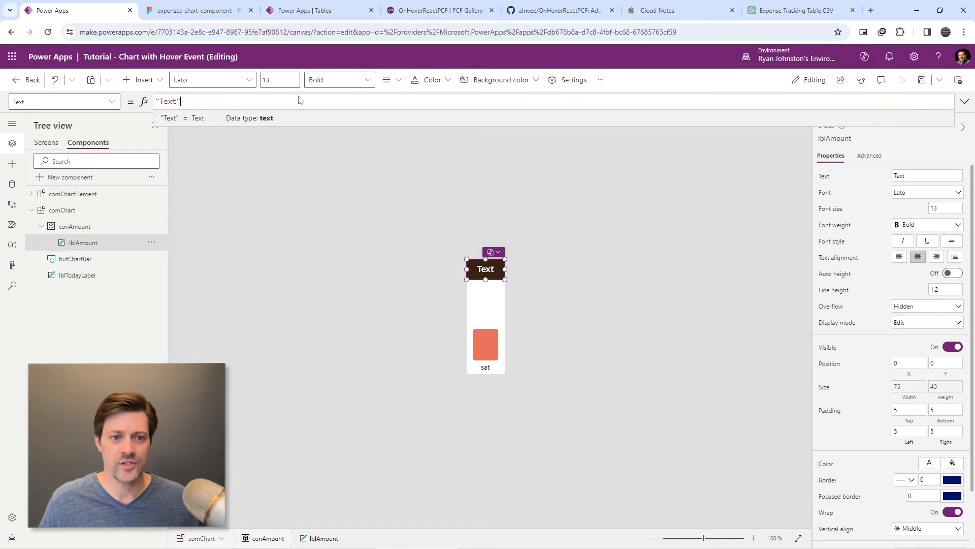
type("comC")
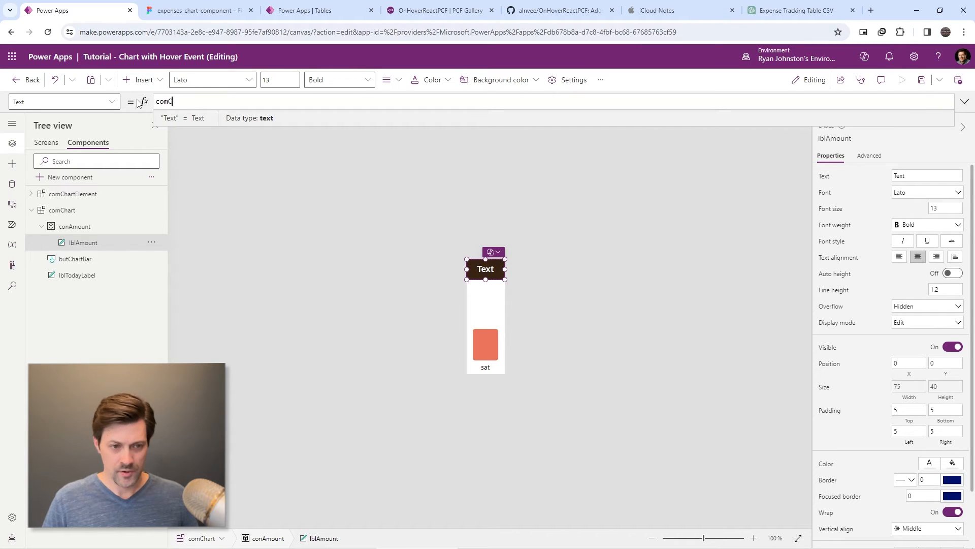
type("hart.")
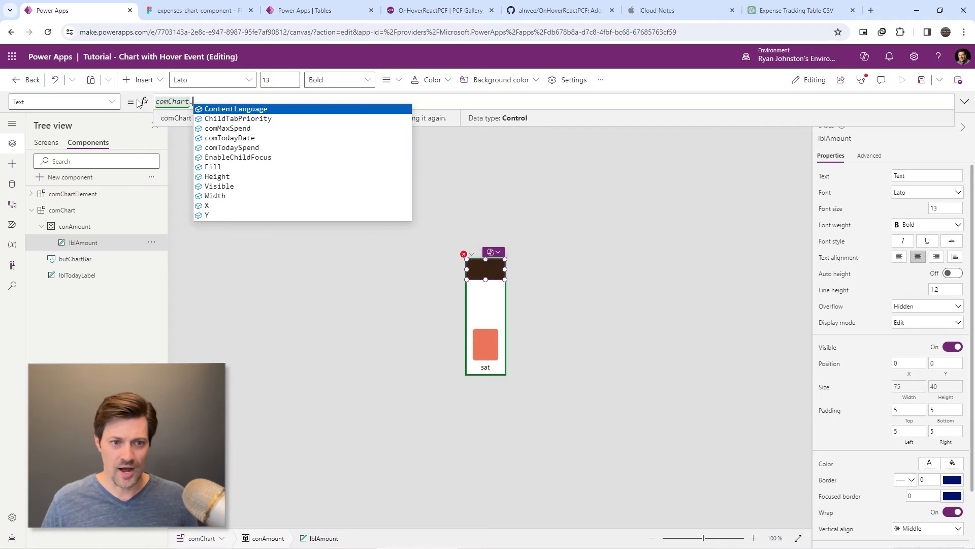
key("Down")
key("Down")
key("Down")
key("Tab")
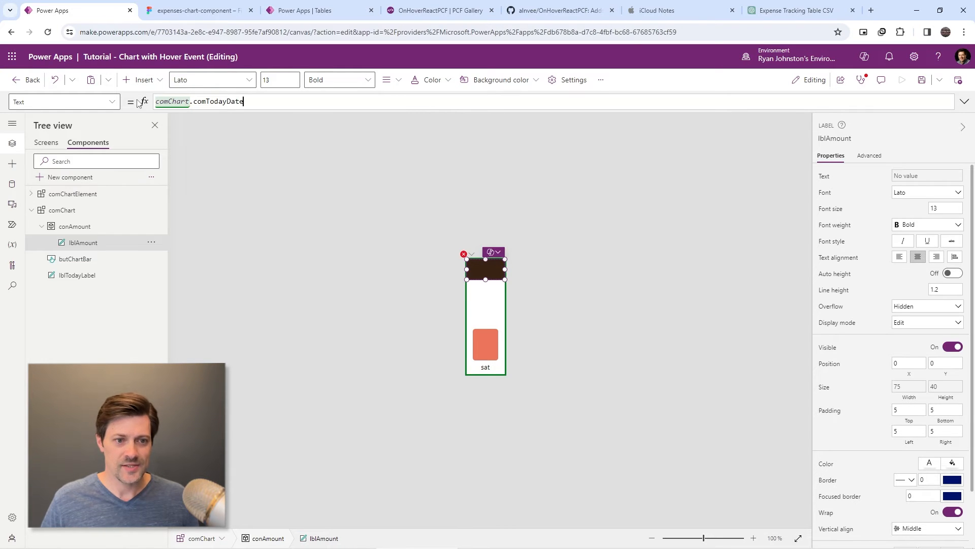
left_click(485, 278)
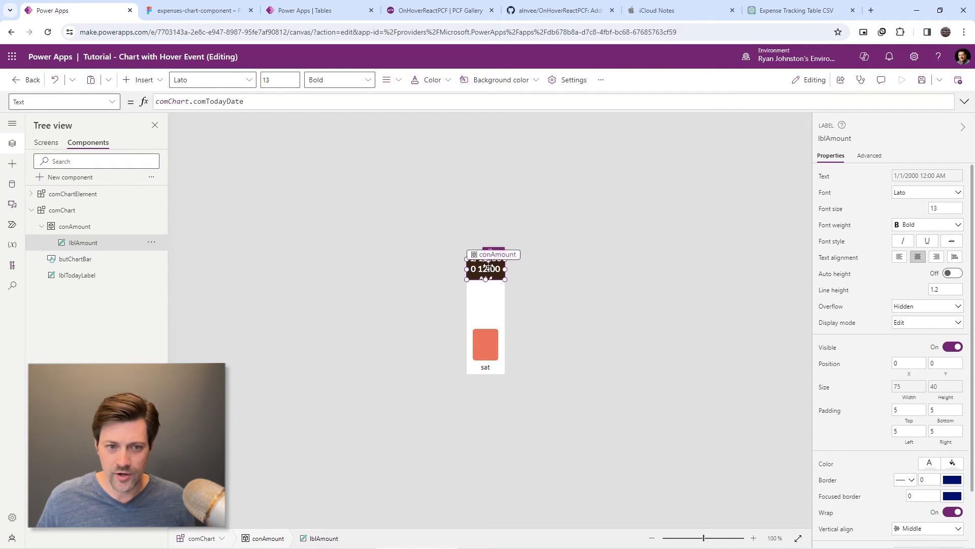
- Change the referenced property in lblAmount's text formula to comTodaySpend
left_click(264, 102)
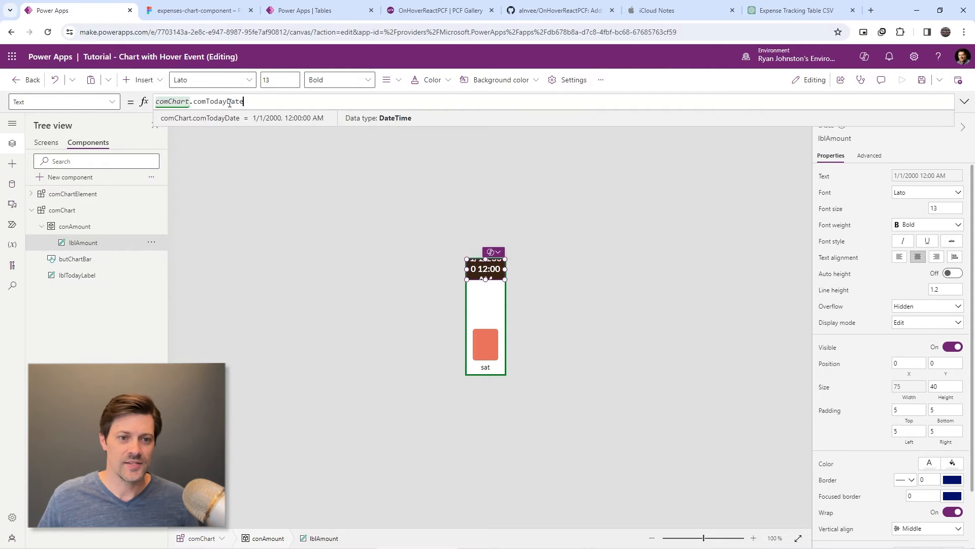
left_click_drag(229, 103, 316, 97)
type("S")
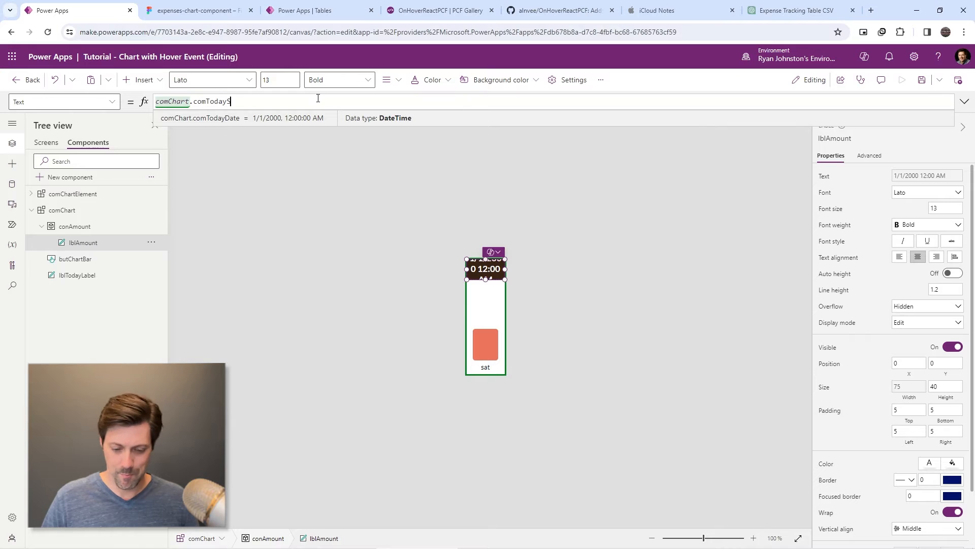
type("pend")
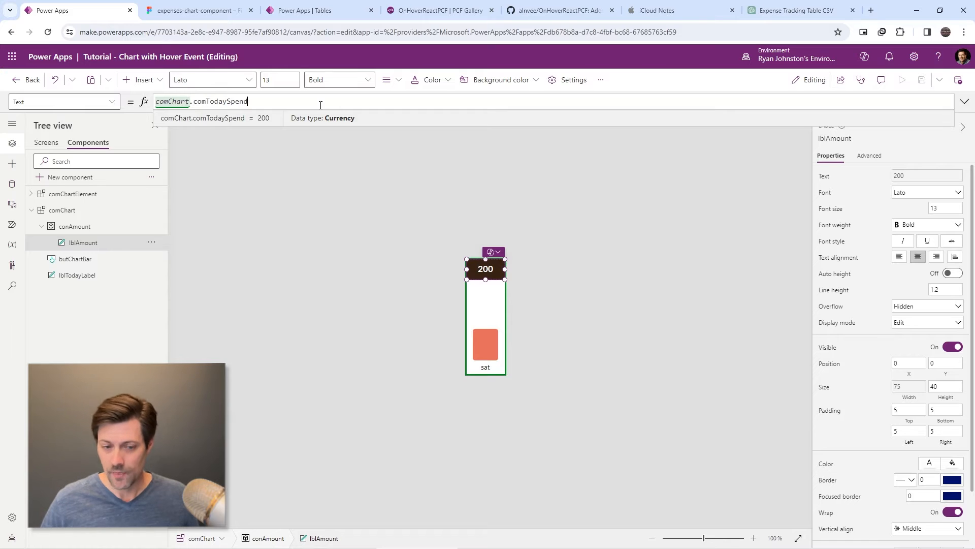
- Wrap lblAmount's text formula as Text(comChart.comTodaySpend,"$####,###.00") to format the amount as currency
type("Text(")
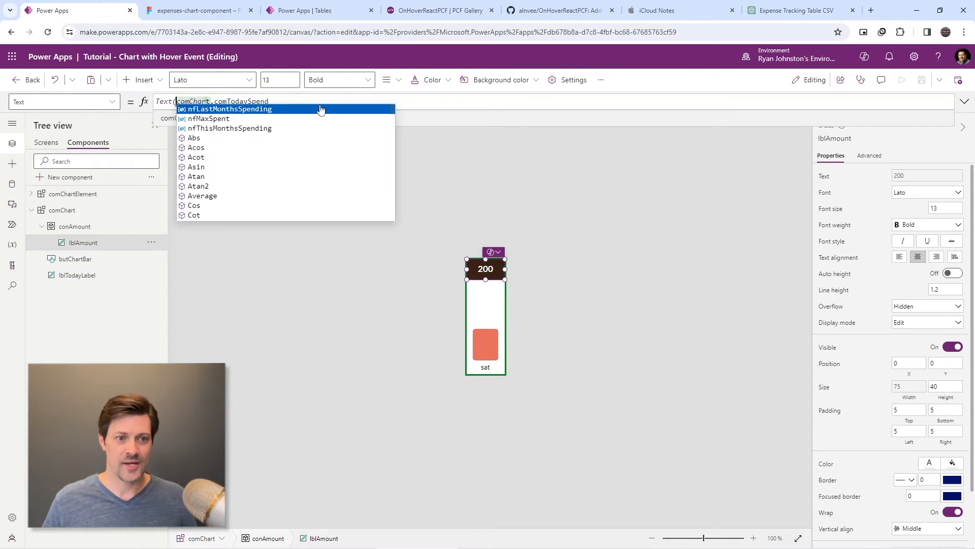
key("End")
type(",\"")
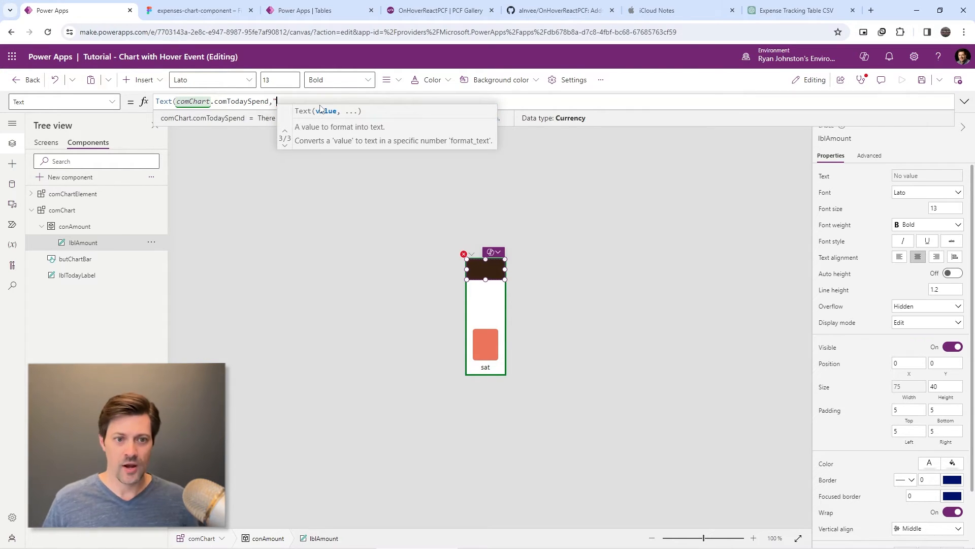
type("$")
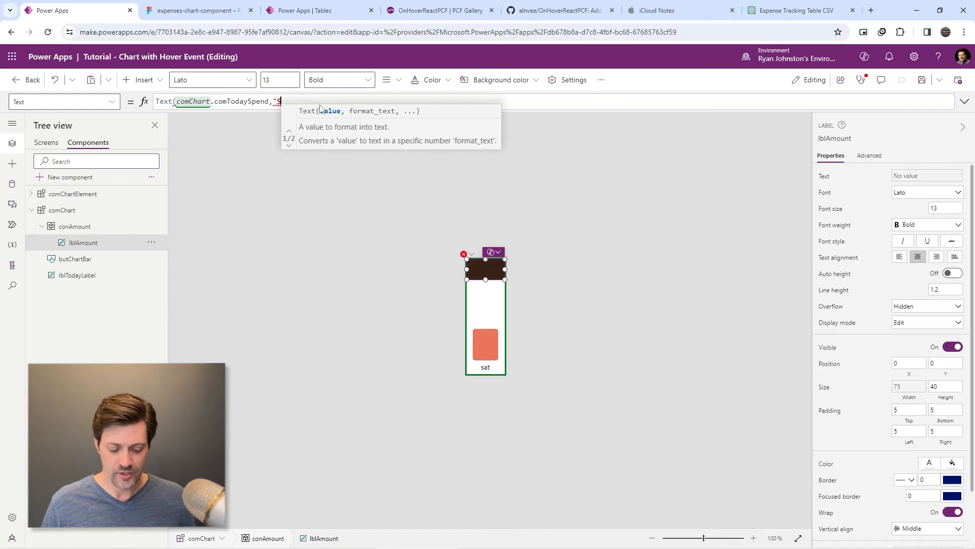
type("###")
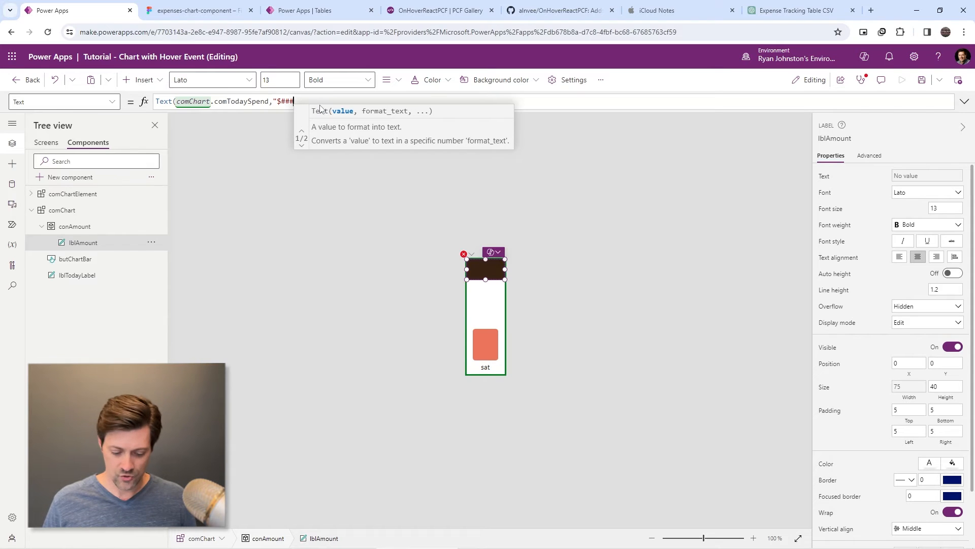
key("BackSpace")
key("BackSpace")
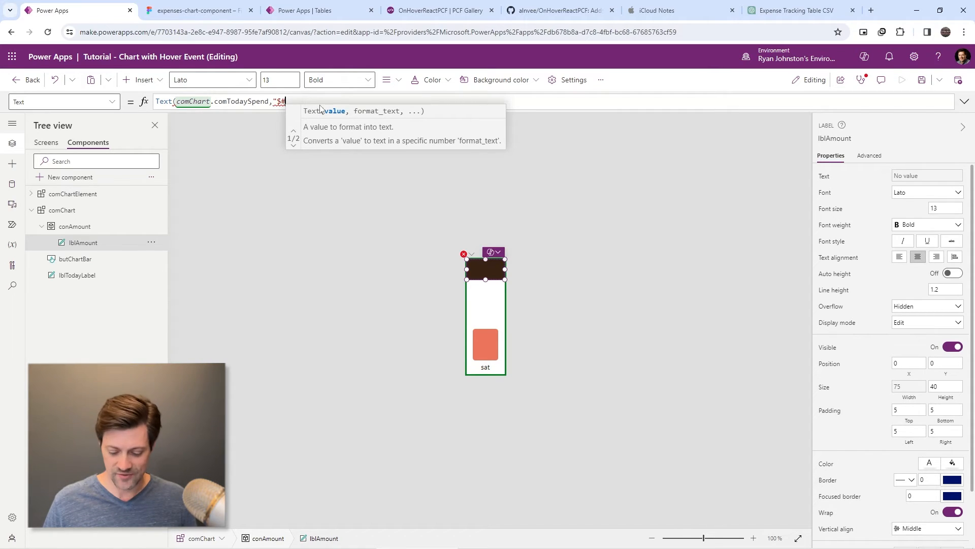
type("###")
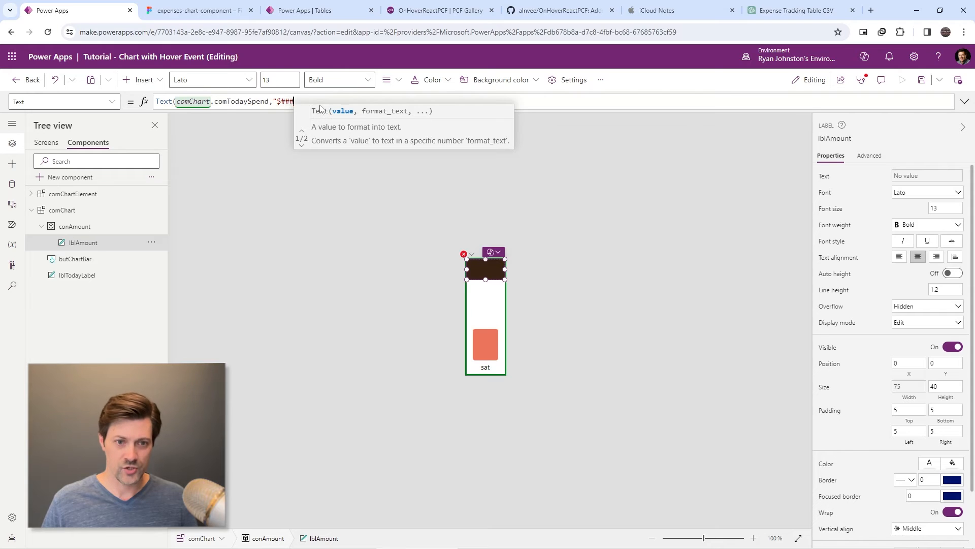
type(",###,##")
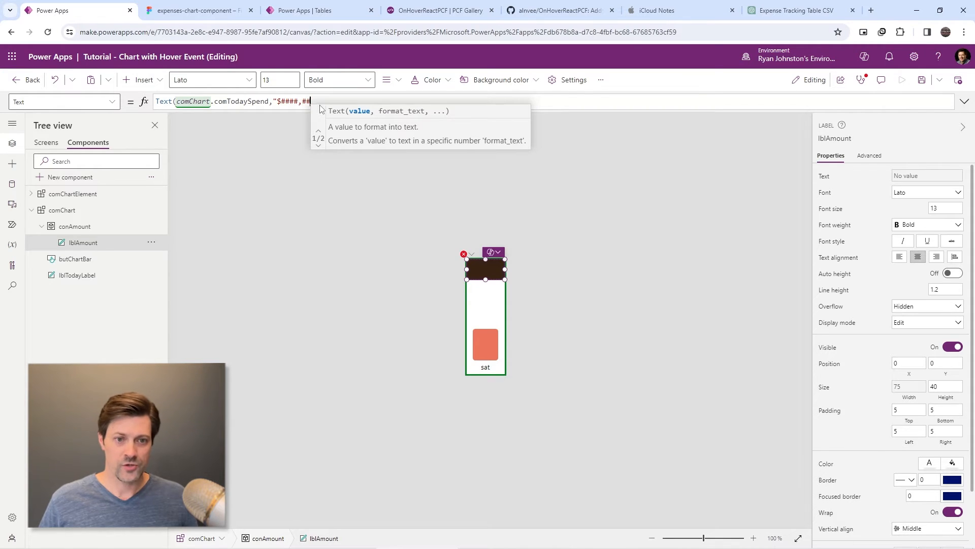
type("#.00")
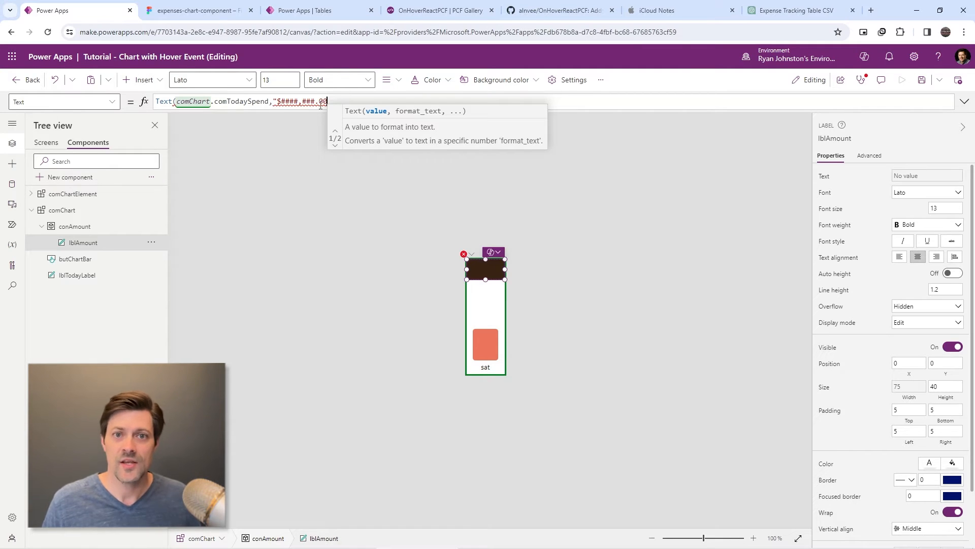
type("\")")
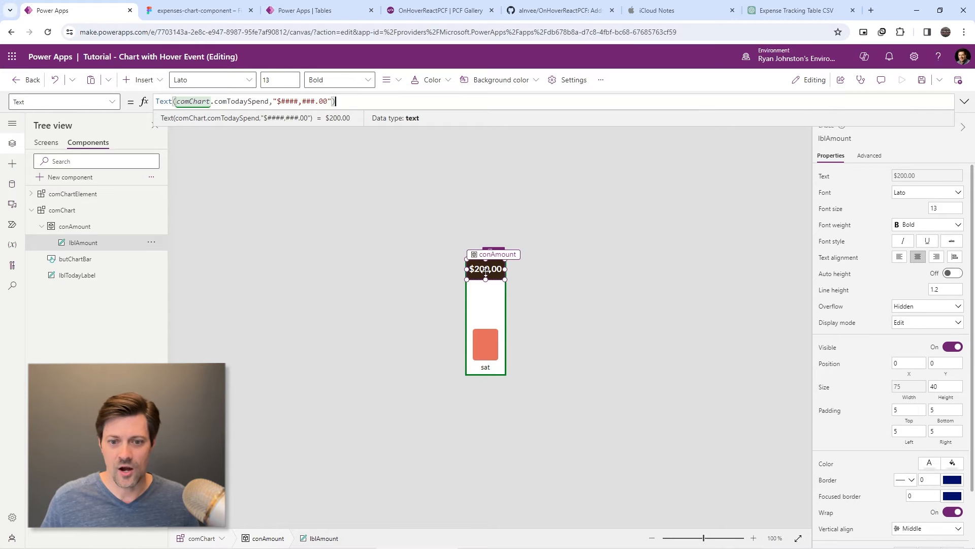
- Set comChart's custom property comTodaySpend to 1000 to test the amount tooltip and bar with a large value
left_click(76, 227)
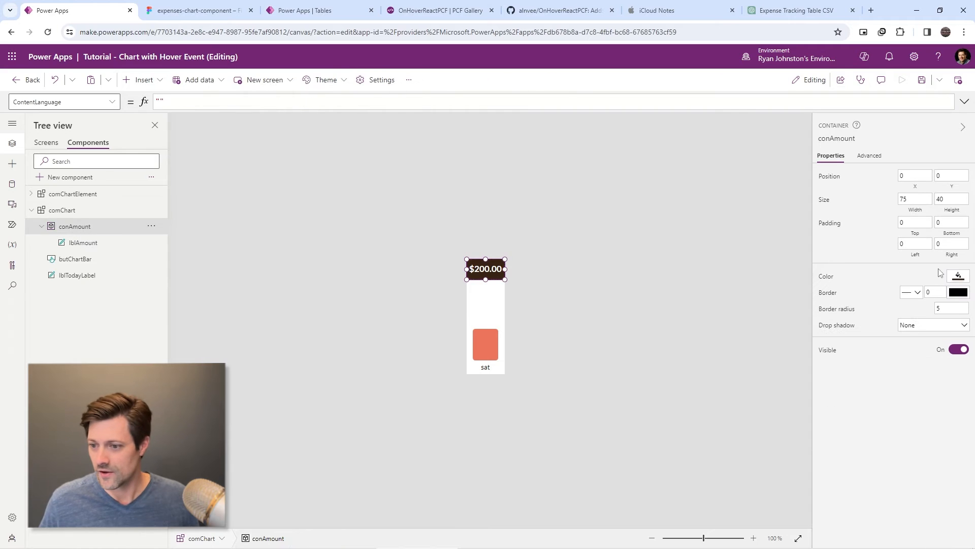
left_click(62, 211)
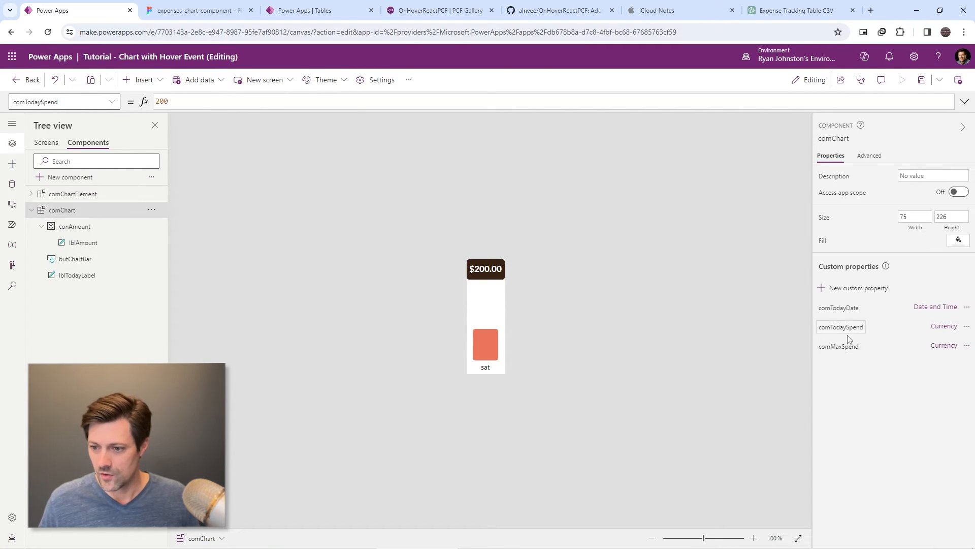
left_click(845, 328)
key("ctrl+a")
type("1")
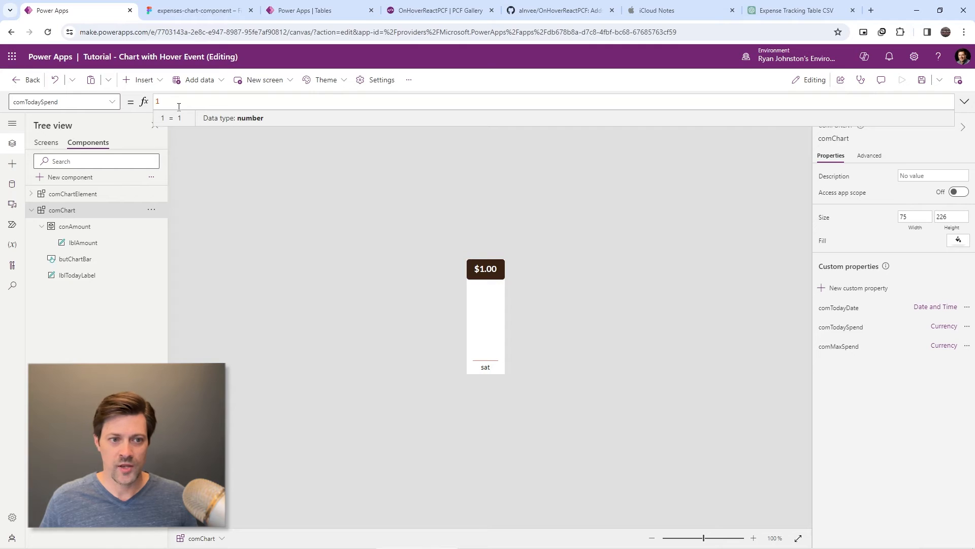
type("000")
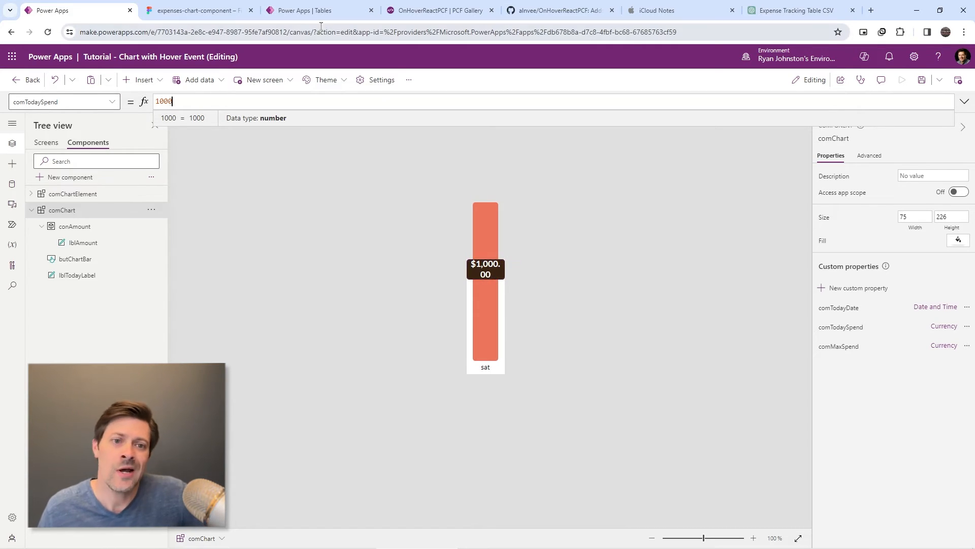
- Check the tooltip in the Figma design and remove the .00 decimals from lblAmount's text format in Power Apps, leaving "$####,###"
left_click(177, 12)
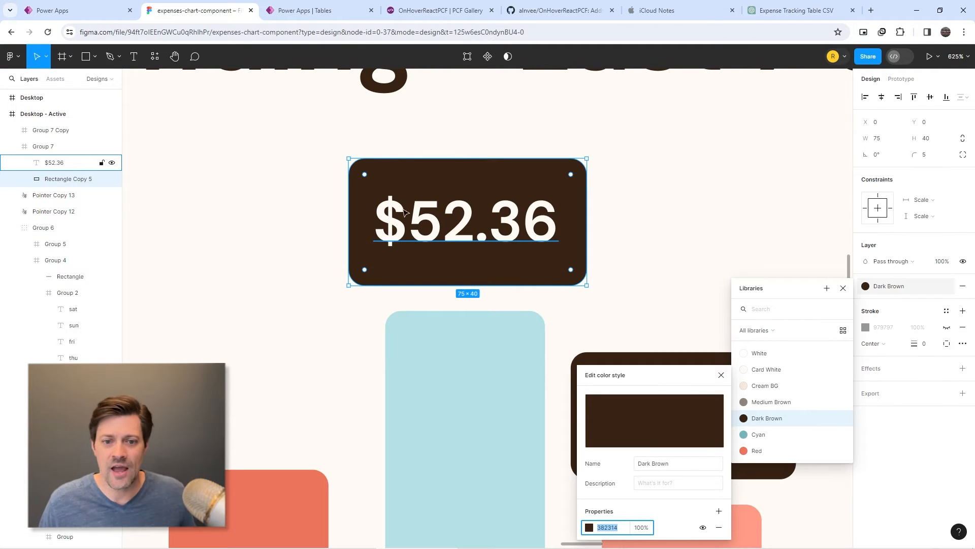
left_click(53, 11)
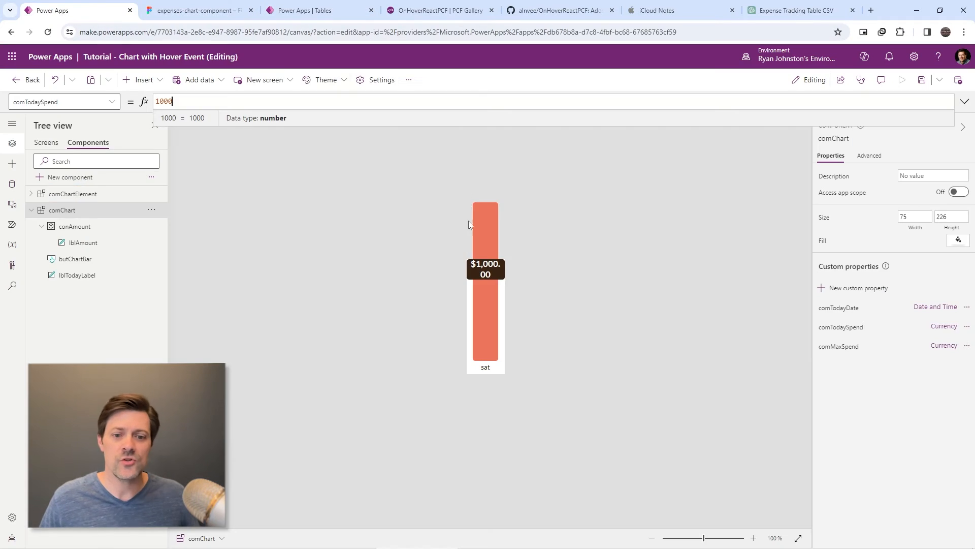
left_click(488, 270)
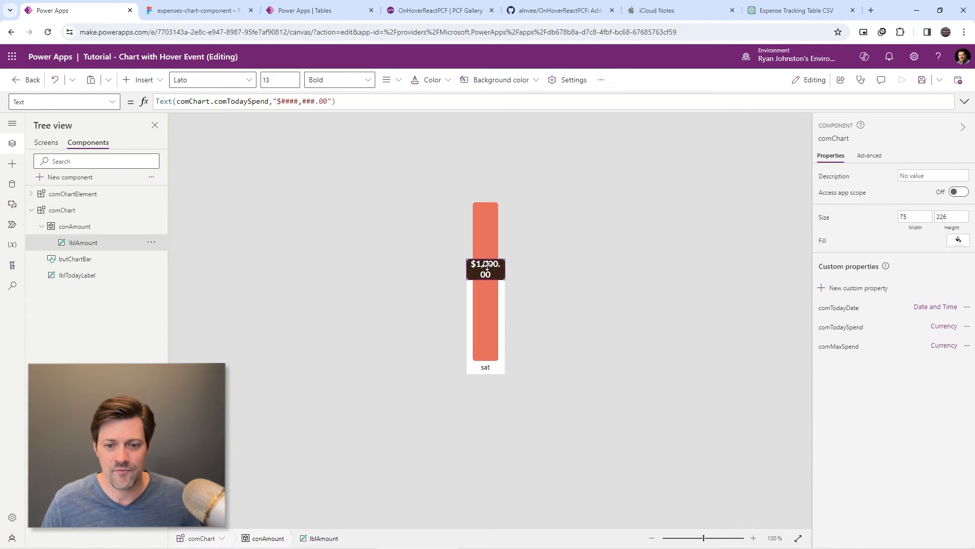
left_click(315, 103)
key("BackSpace")
key("BackSpace")
key("BackSpace")
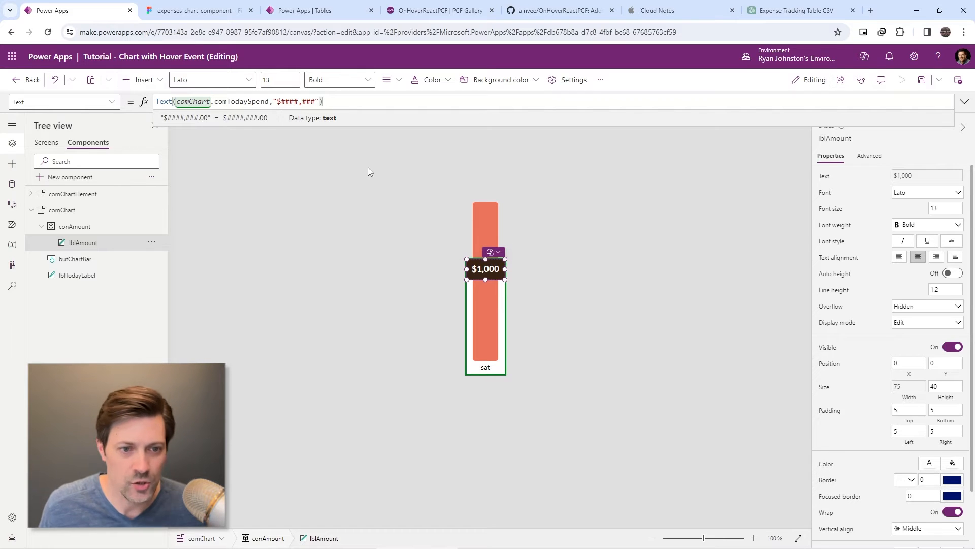
- Set comChart's comTodaySpend property to 300
left_click(70, 227)
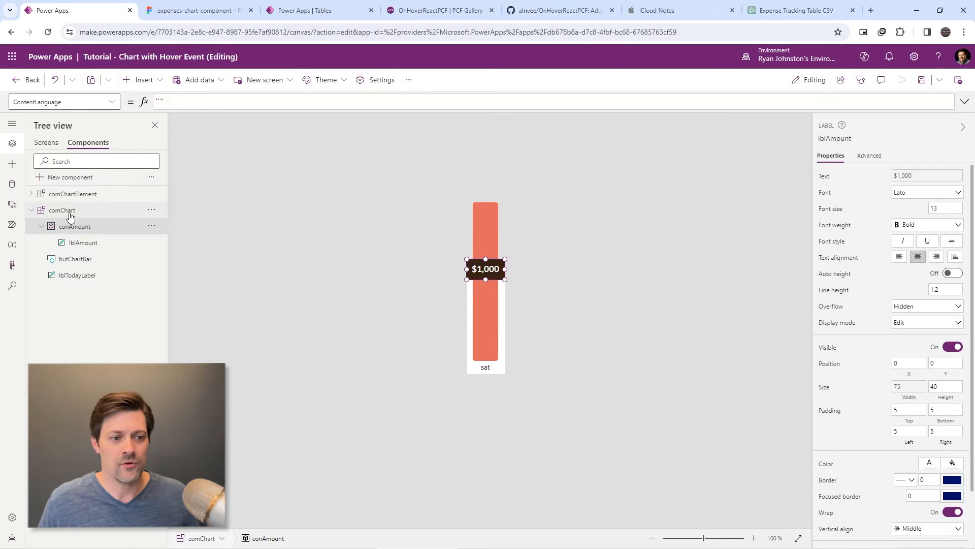
left_click(70, 211)
left_click(188, 103)
double_click(188, 103)
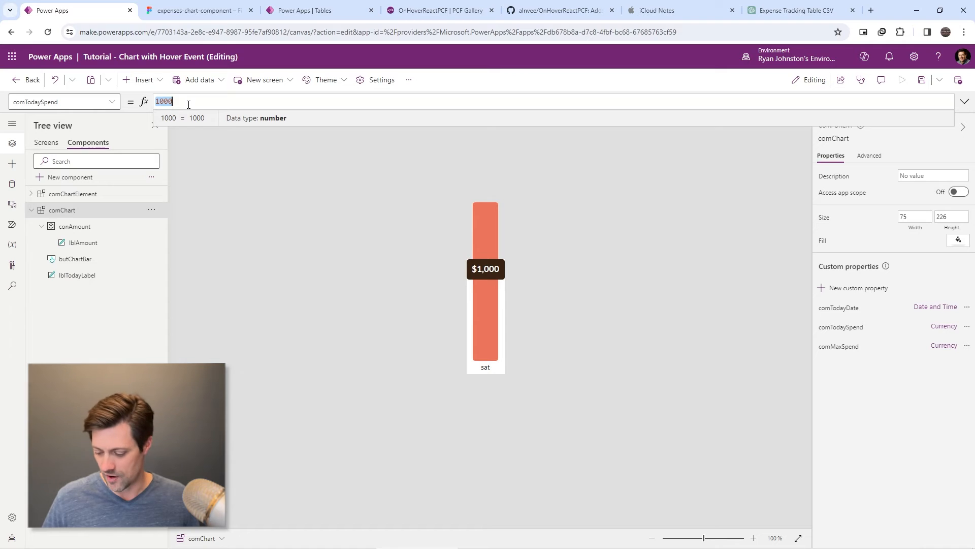
type("30")
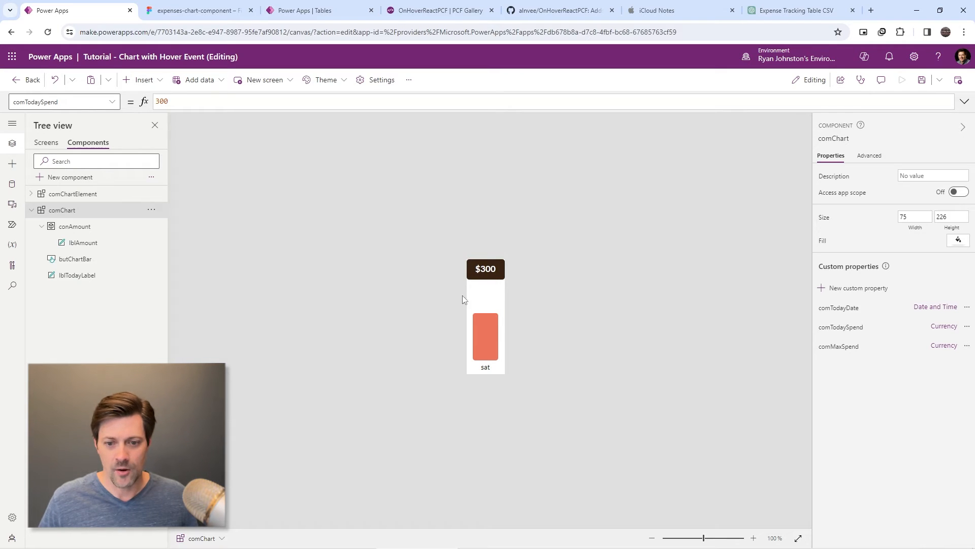
- Set conAmount's Y position to the formula butChartBar.Y - Self.Height - 10 so the tooltip sits above the bar
left_click(491, 270)
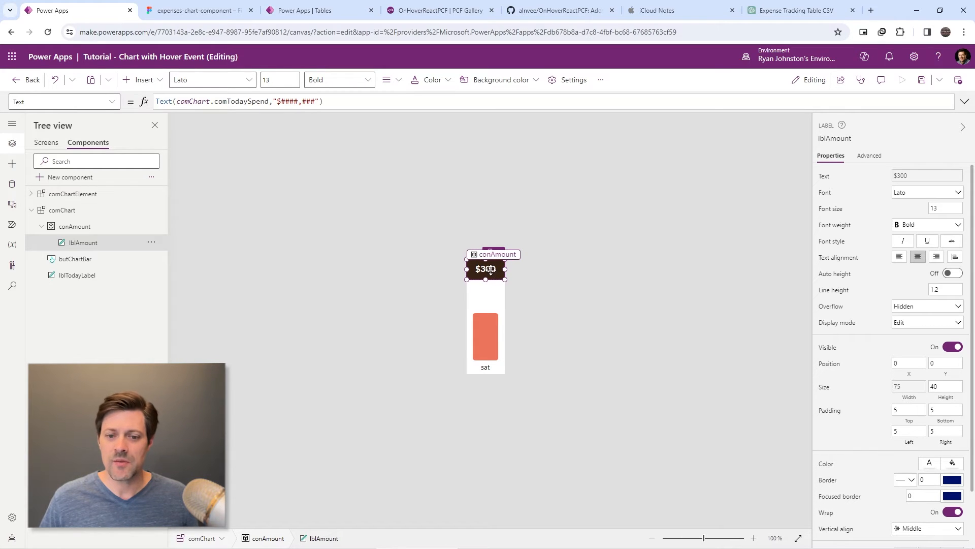
left_click(484, 319)
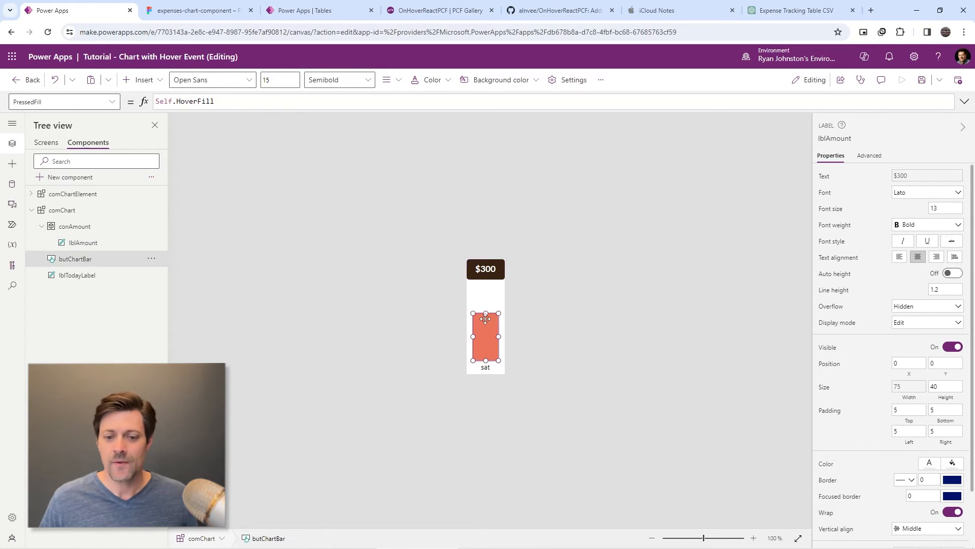
left_click(499, 275)
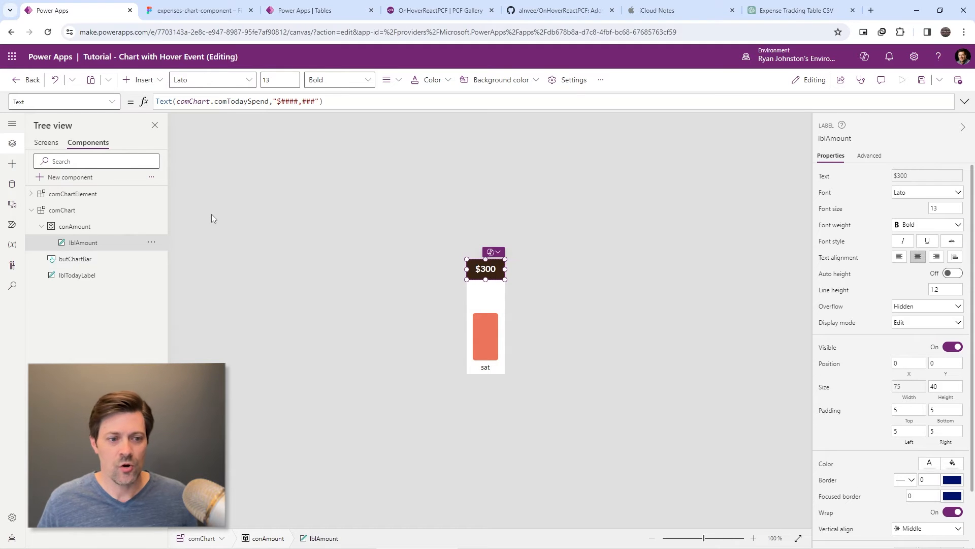
left_click(85, 226)
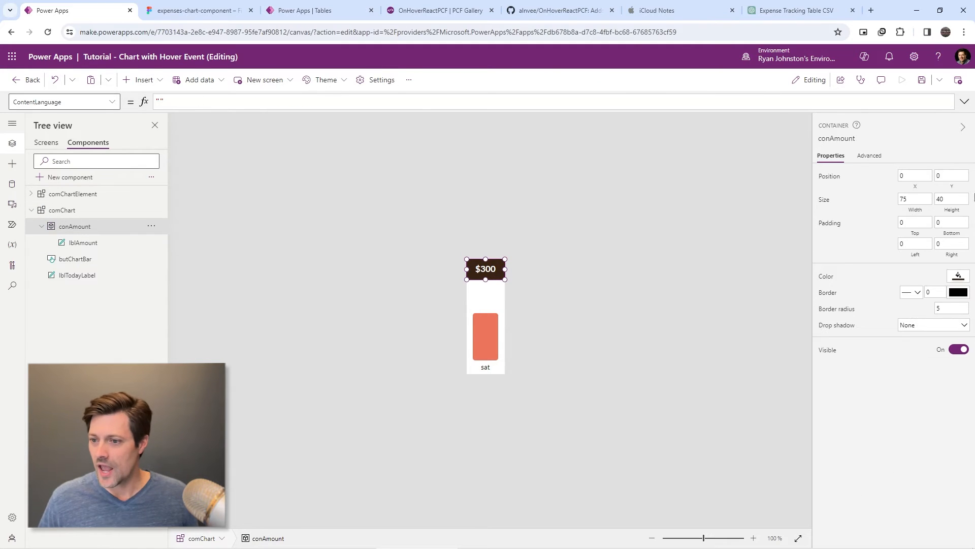
left_click(952, 176)
left_click(383, 103)
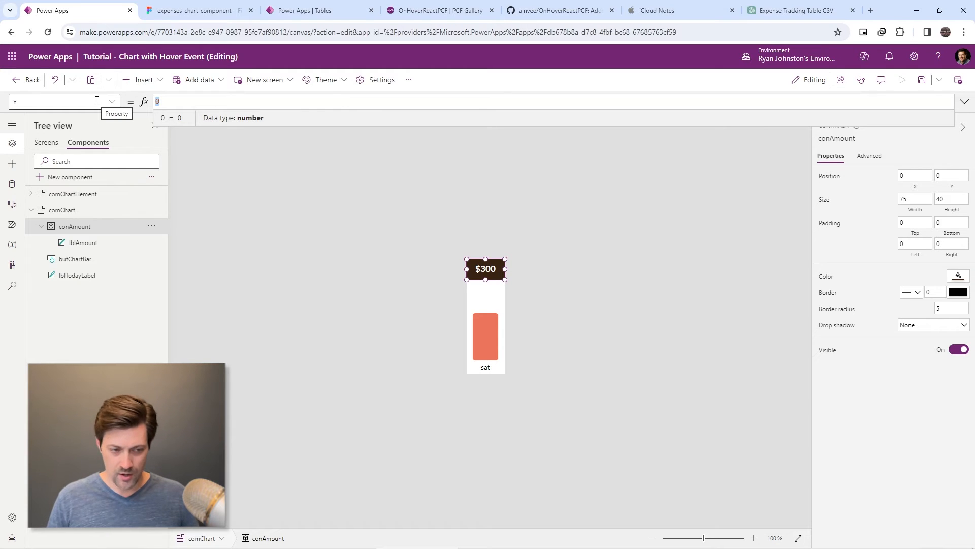
type("butChartBar")
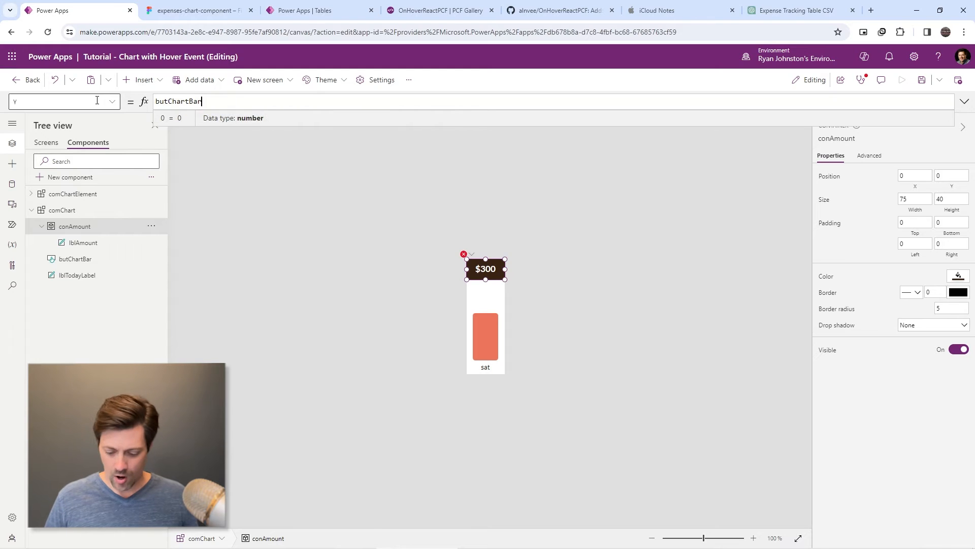
type(".Y")
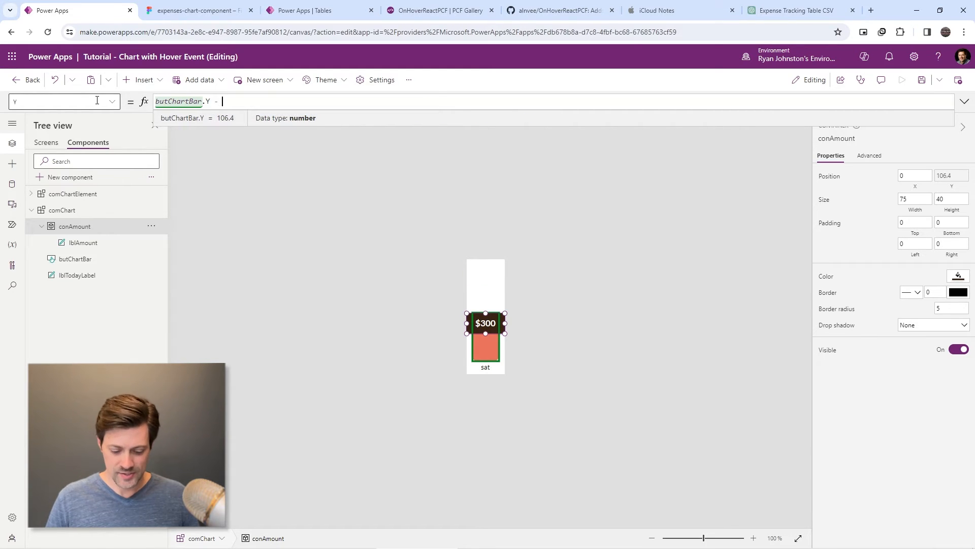
type(" - Self.Height")
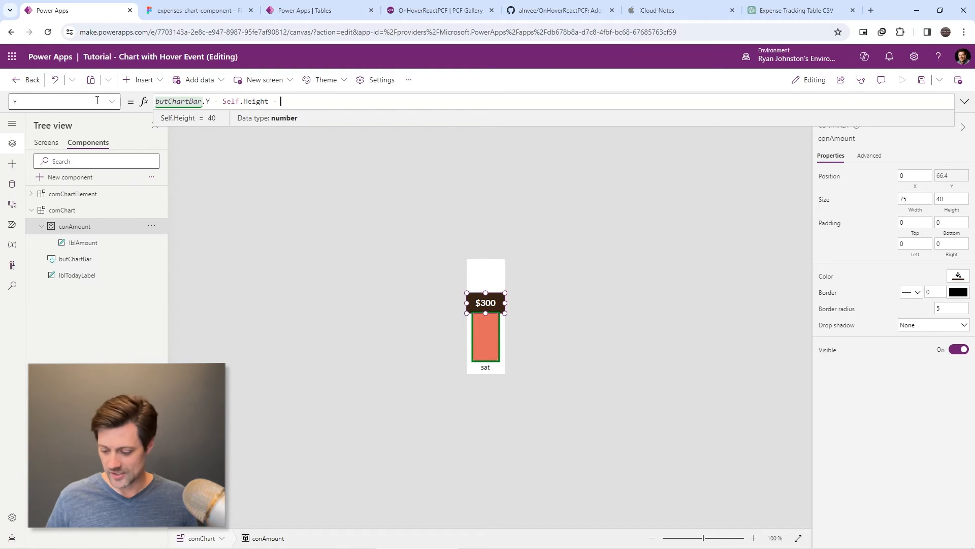
type(" - 10")
left_click(368, 233)
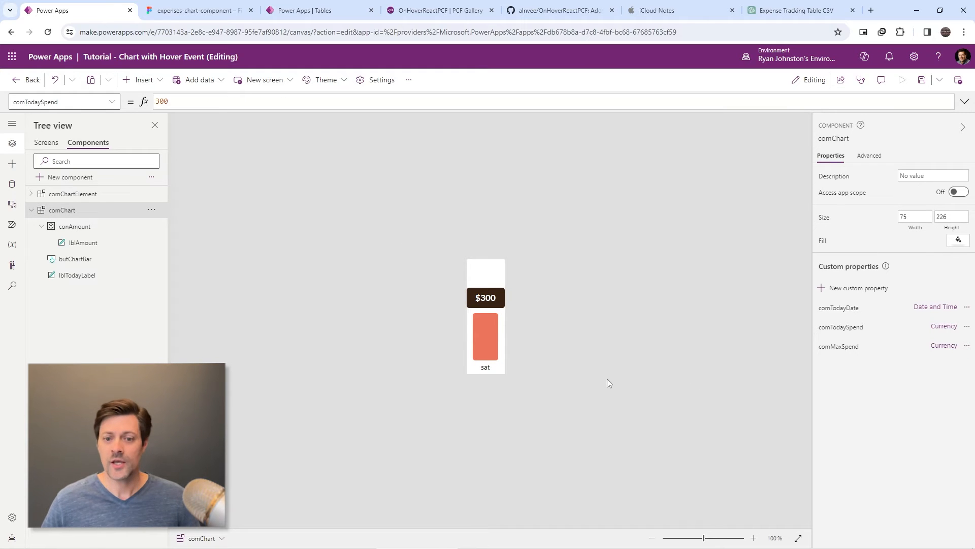
- Set comChart's comTodaySpend property to 500 to test that the tooltip follows the bar's height
left_click(486, 327)
left_click(404, 323)
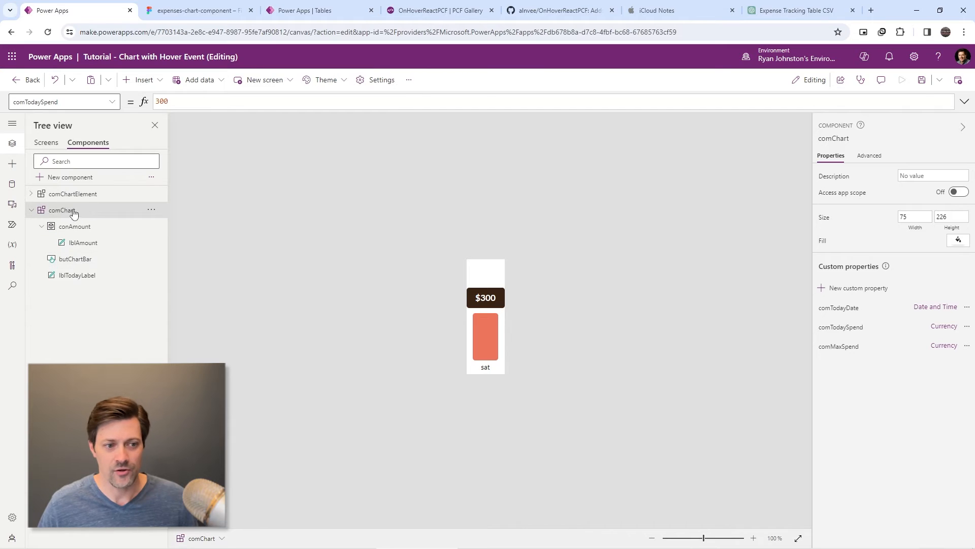
left_click(850, 329)
left_click(847, 345)
left_click(850, 331)
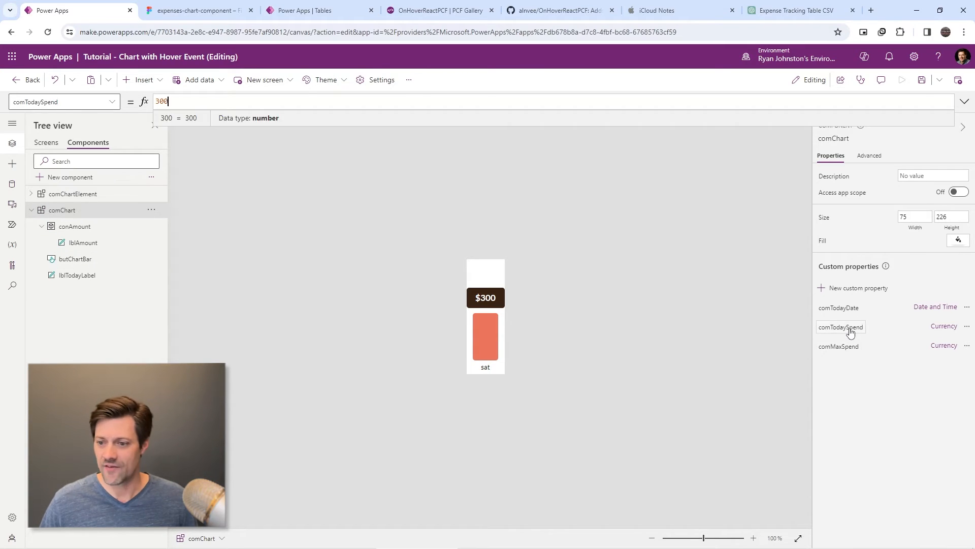
key("ctrl+a")
type("50")
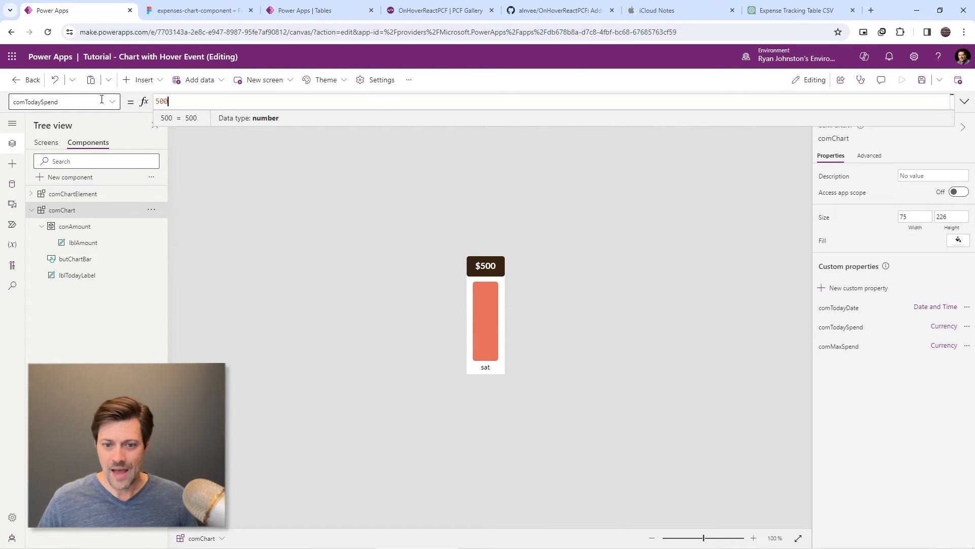
- Switch to the Figma design and select the chart group to compare its bars and amount tooltips with butChartBar and lblAmount
left_click(503, 265)
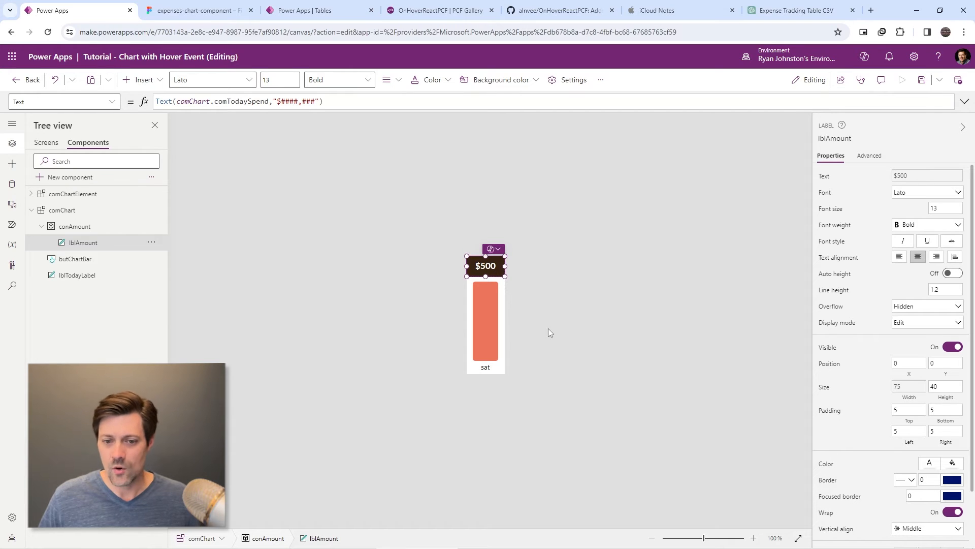
left_click(486, 297)
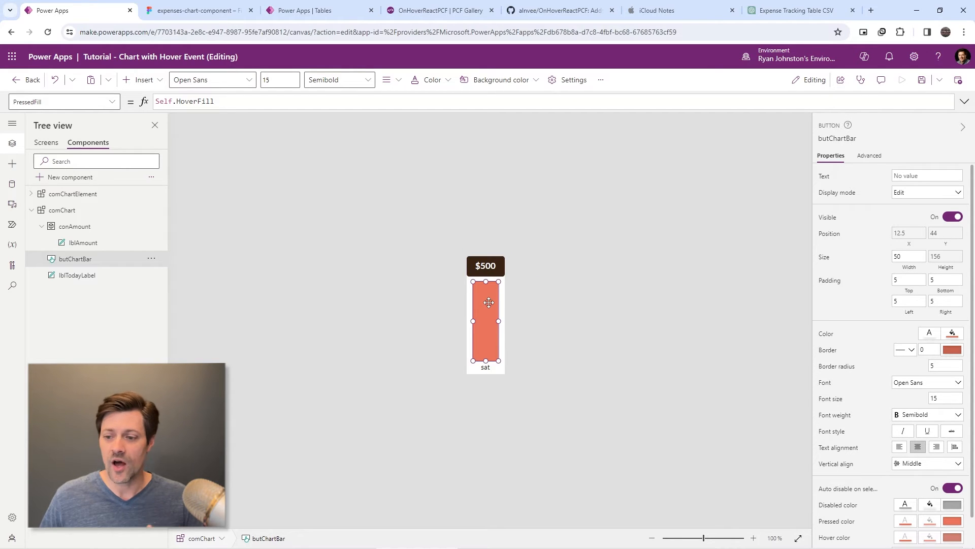
left_click(206, 11)
left_click(508, 377)
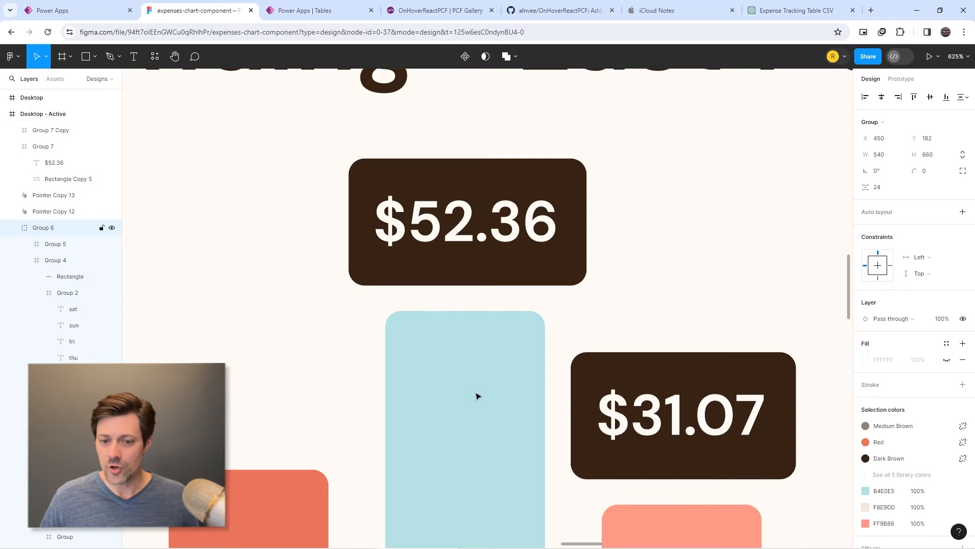
- Inspect the height and color of the wed and thu bars and their amount tooltips in the Desktop - Active design
double_click(477, 396)
double_click(437, 357)
scroll(518, 370, "down", 7)
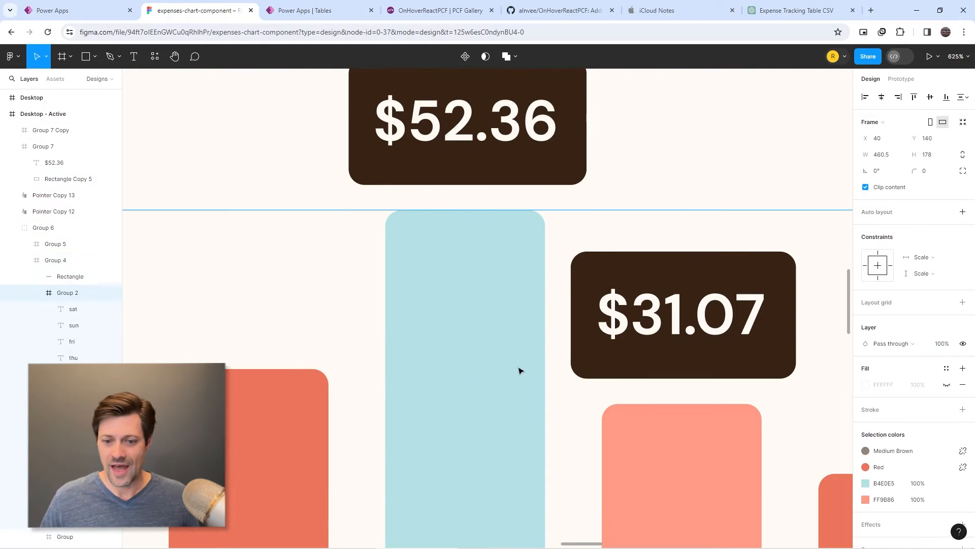
scroll(485, 337, "up", 3)
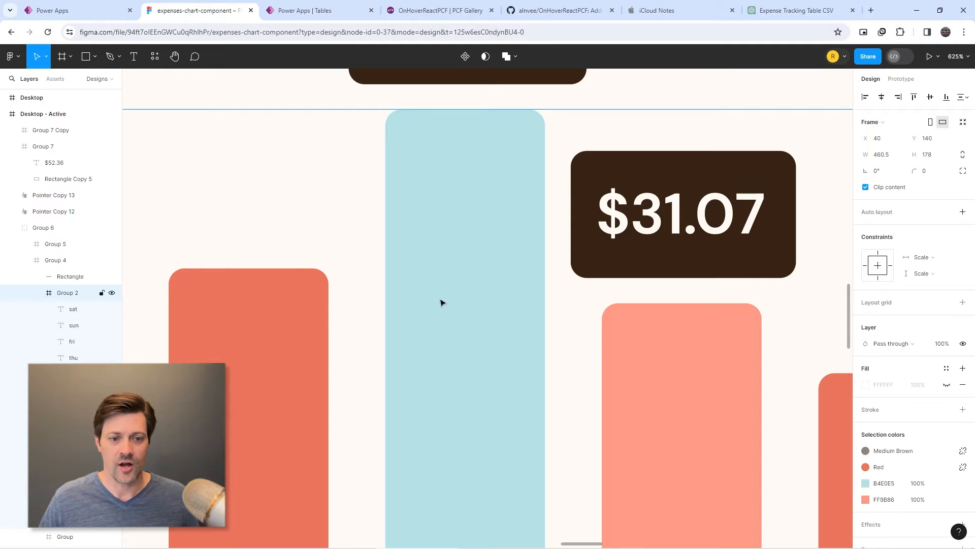
scroll(417, 294, "down", 4)
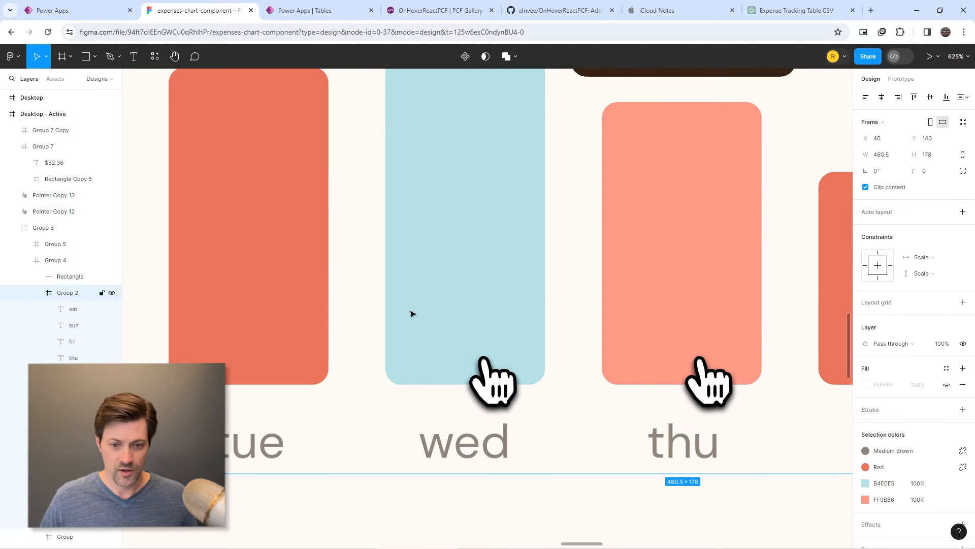
- Select the wed bar in the Spending - Last 7 days chart of the regular Desktop design
left_click(418, 303, "alt")
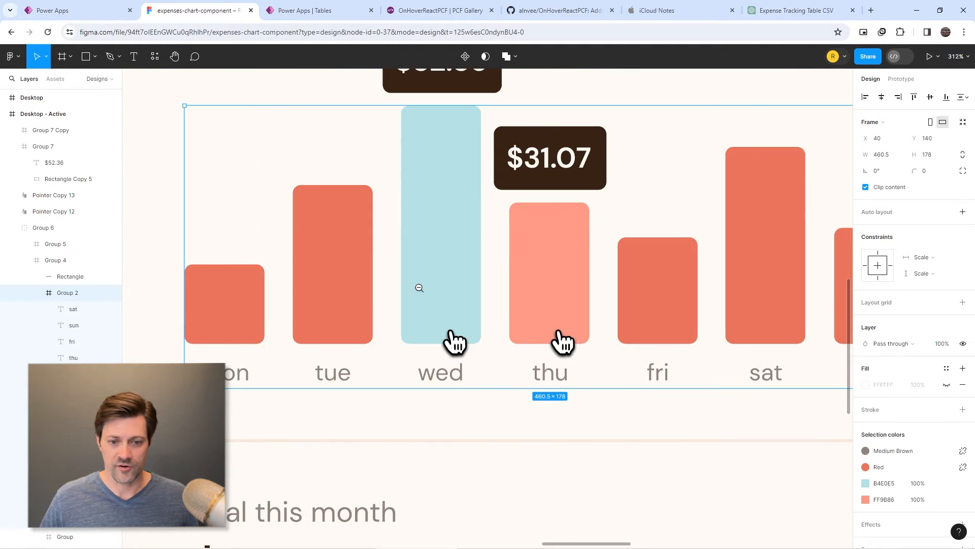
left_click(418, 287, "alt")
key("space")
left_click_drag(264, 289, 512, 287)
left_click_drag(341, 298, 739, 320)
left_click(418, 279)
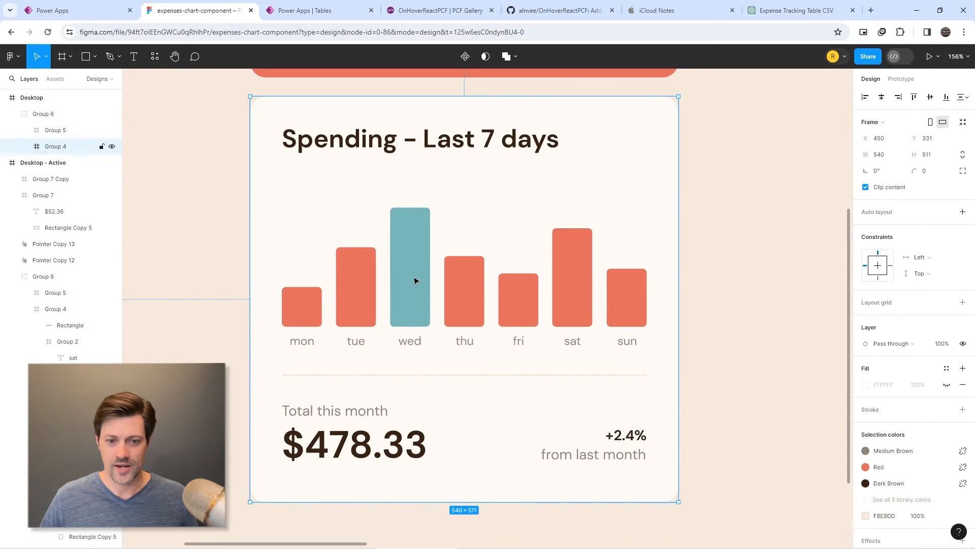
double_click(416, 275)
double_click(412, 266)
double_click(414, 249)
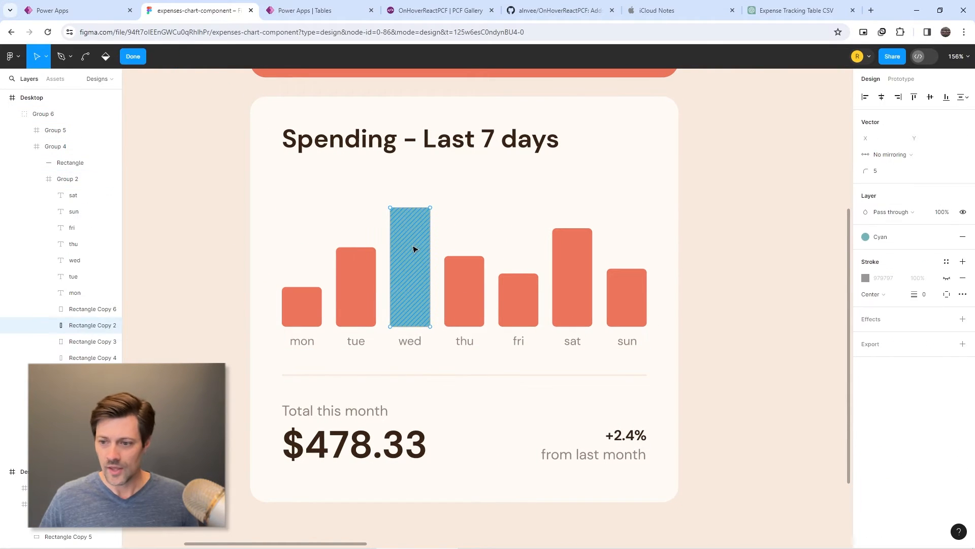
- Open the wed bar's Cyan color style for editing and copy its hex value 76B5BC
left_click(889, 238)
left_click(837, 385)
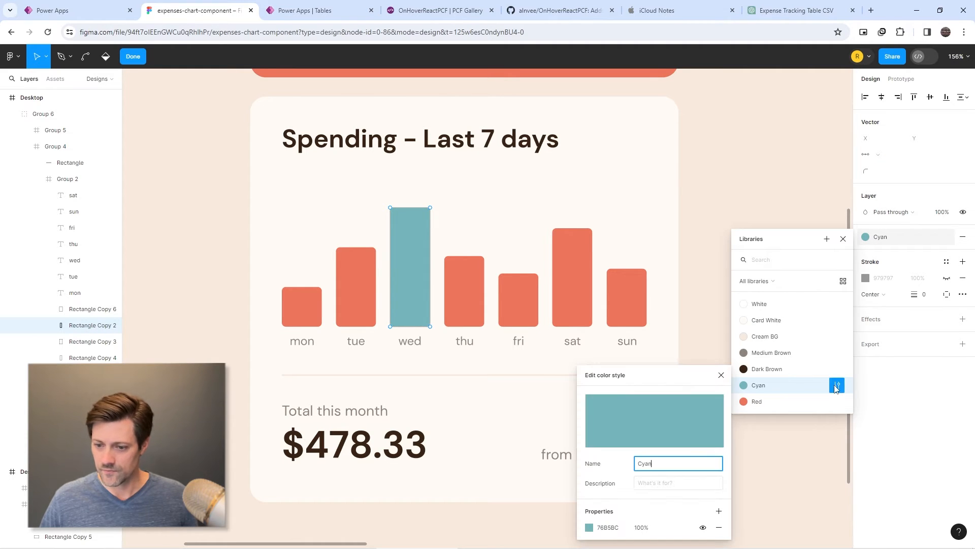
left_click(608, 528)
key("ctrl+c")
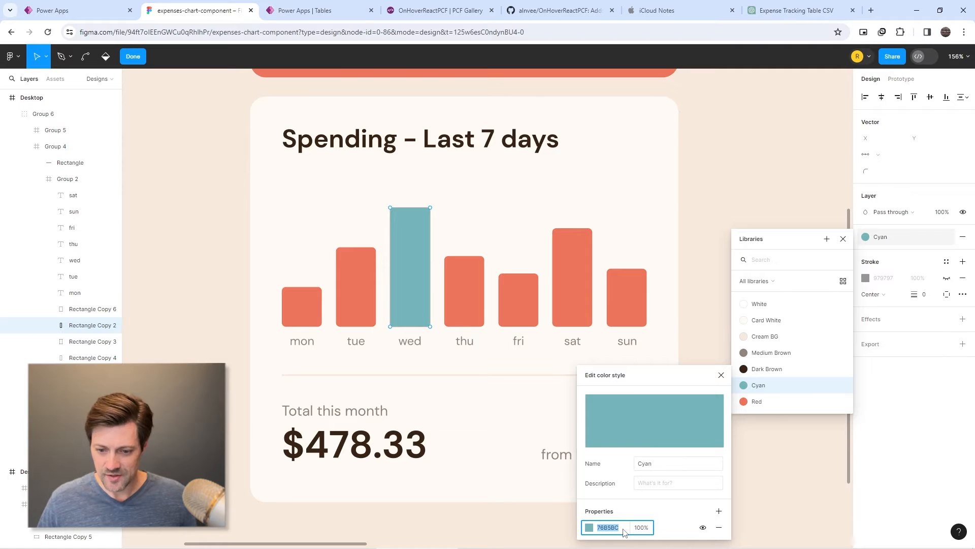
- Switch to Power Apps and bring up the Fill property formula of butChartBar
left_click(77, 10)
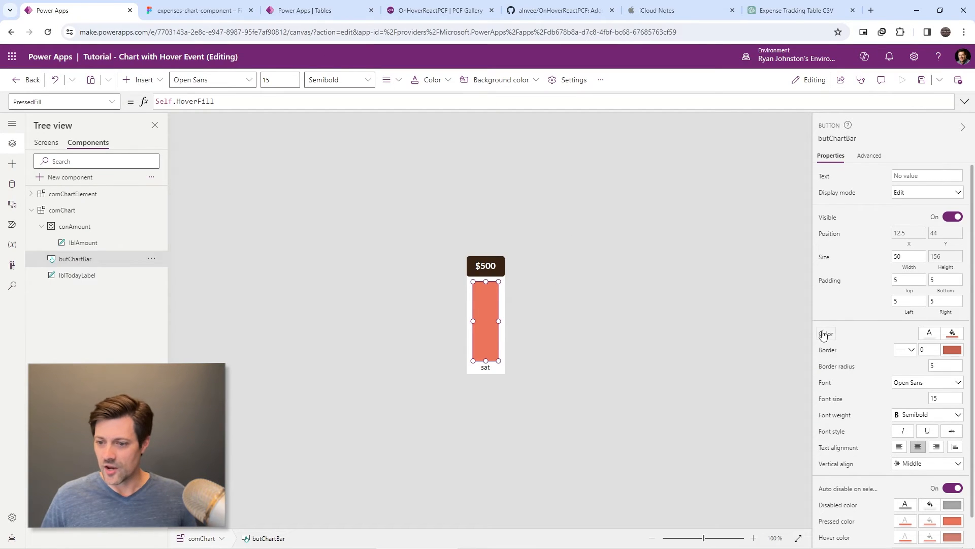
left_click(953, 336)
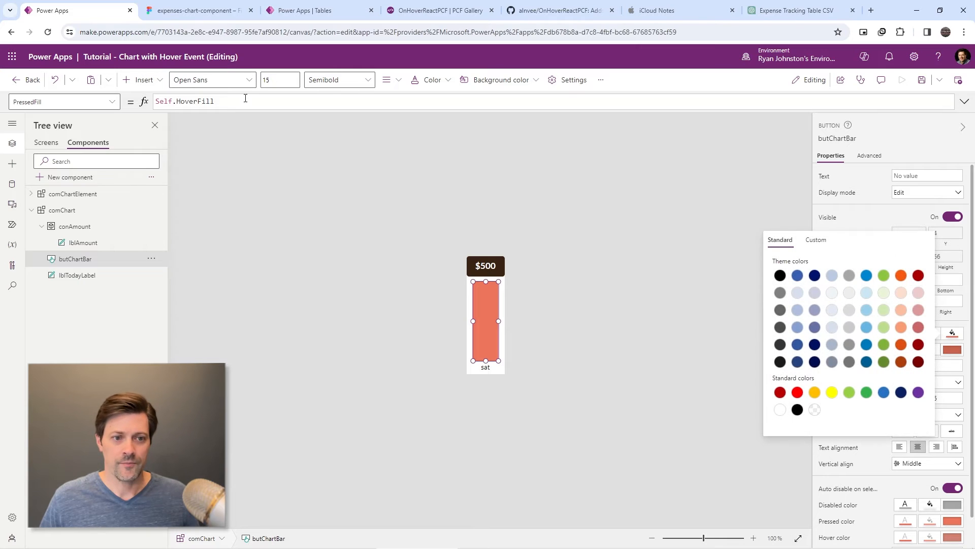
left_click(953, 336)
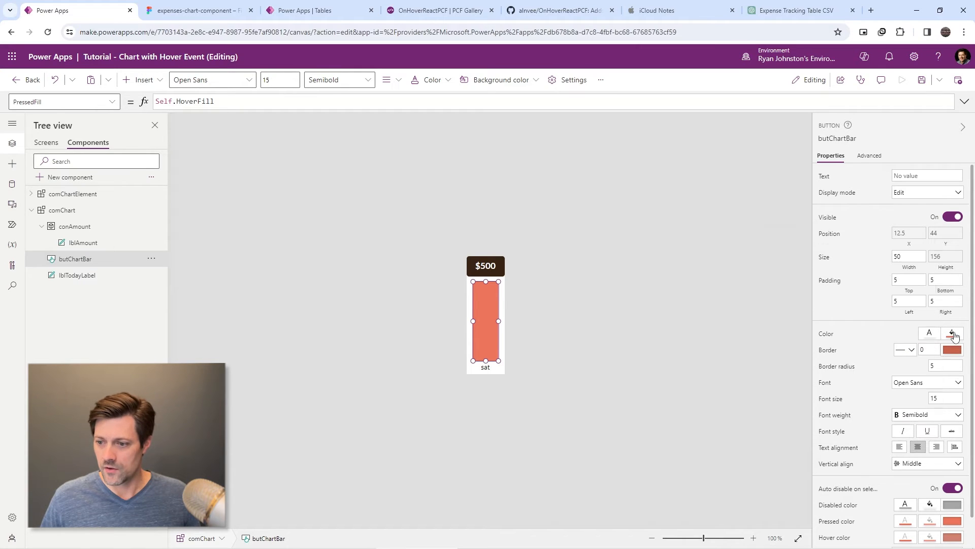
left_click(952, 337)
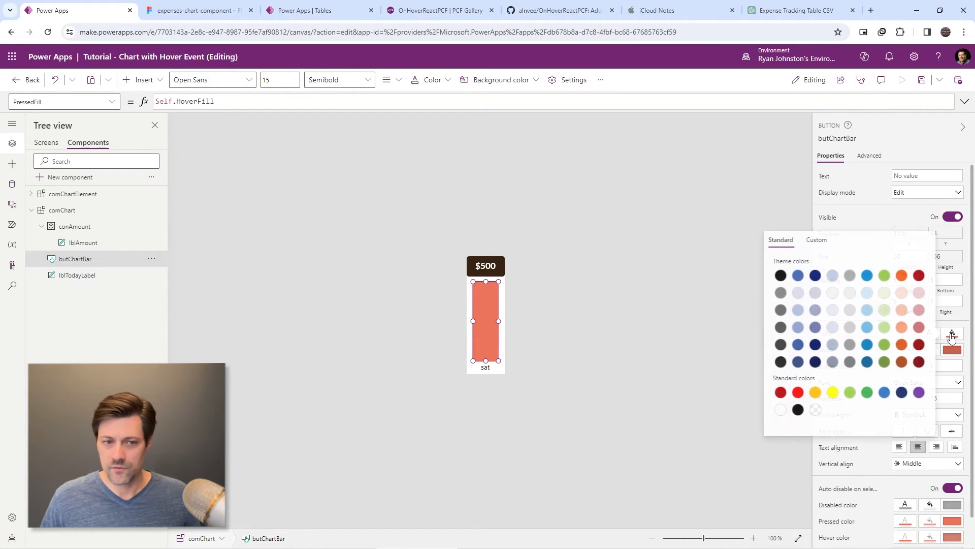
left_click(112, 102)
scroll(82, 210, "up", 5)
left_click(76, 202)
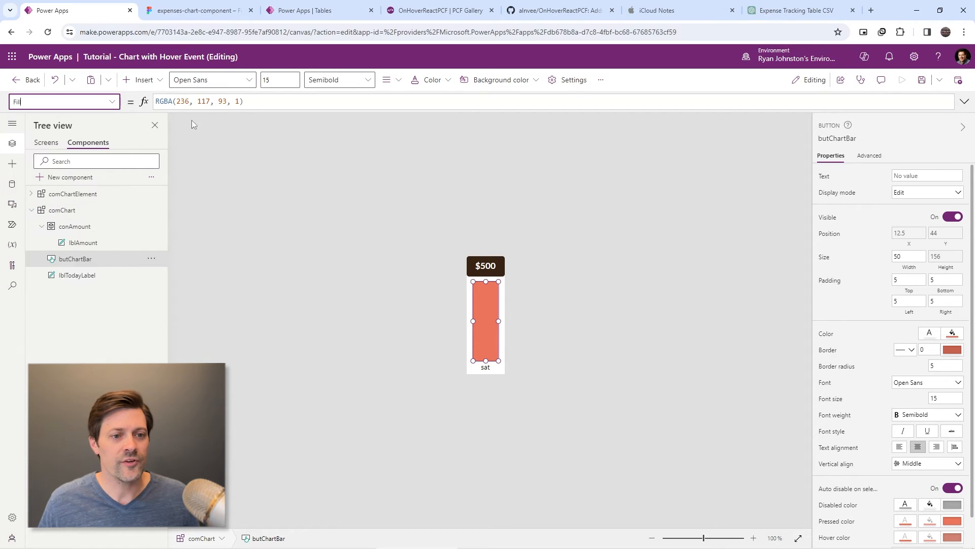
- Start an If condition on comChart.comTodaySpend in front of the existing RGBA color in butChartBar's Fill formula
left_click(285, 102)
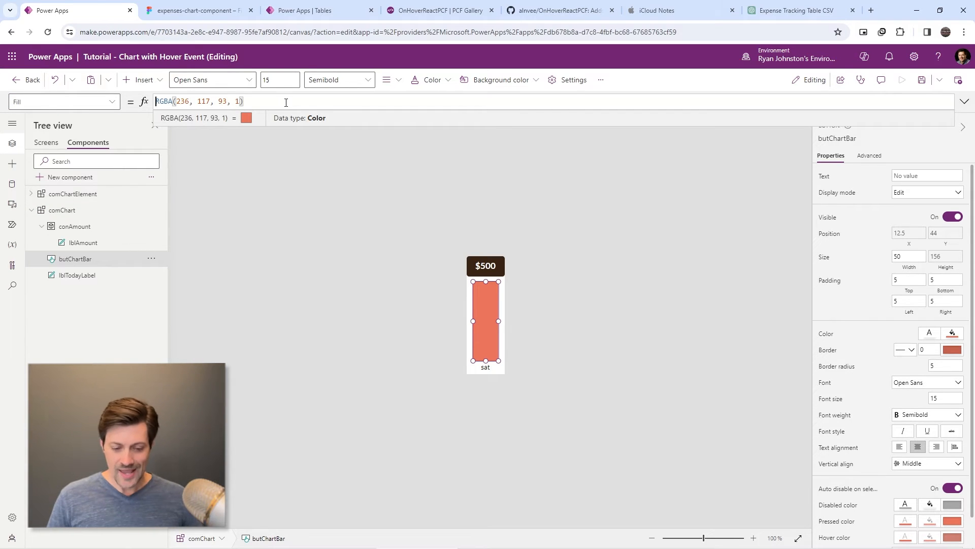
type("If(")
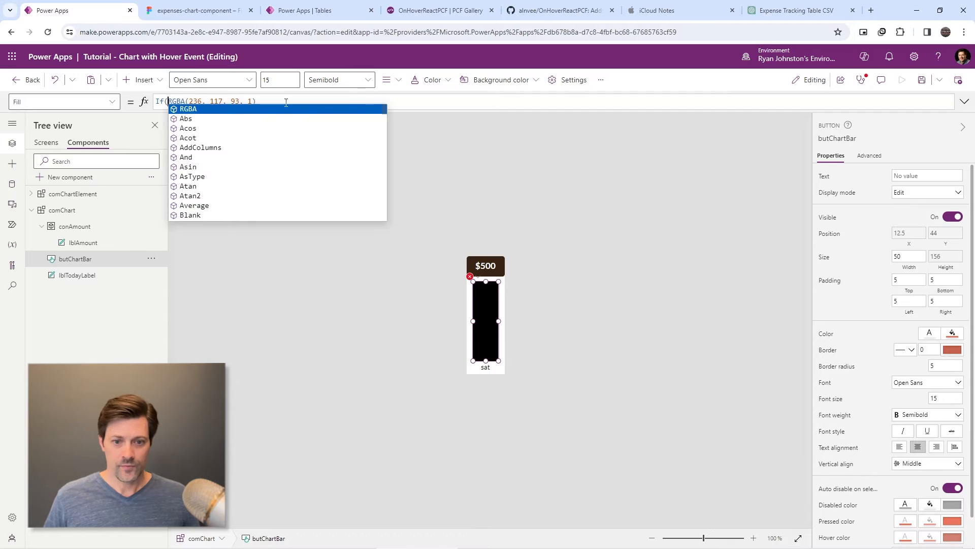
type("com")
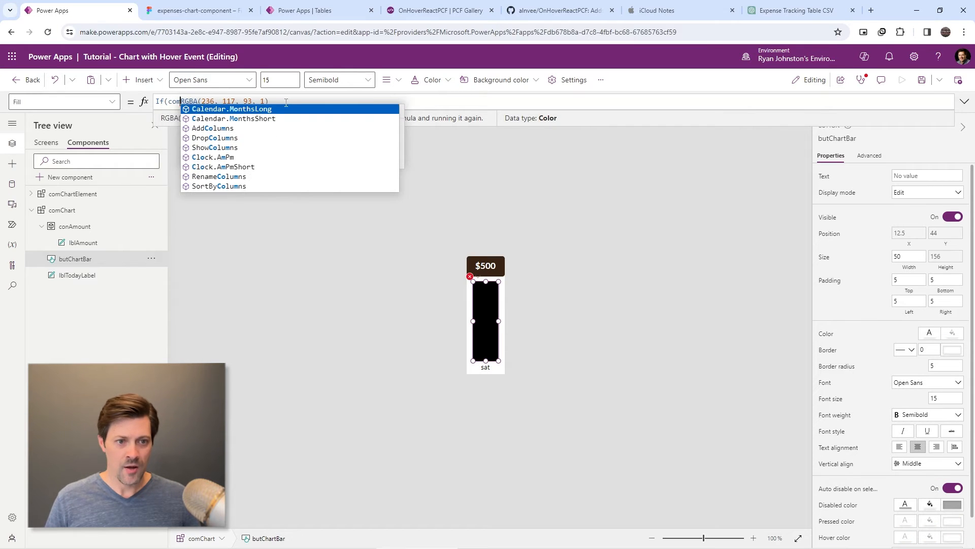
type("Ch")
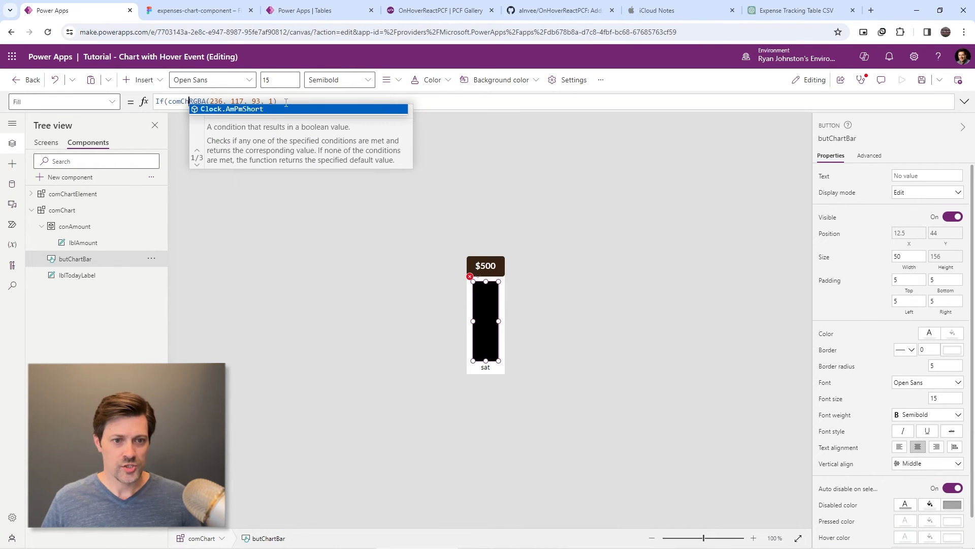
type("art")
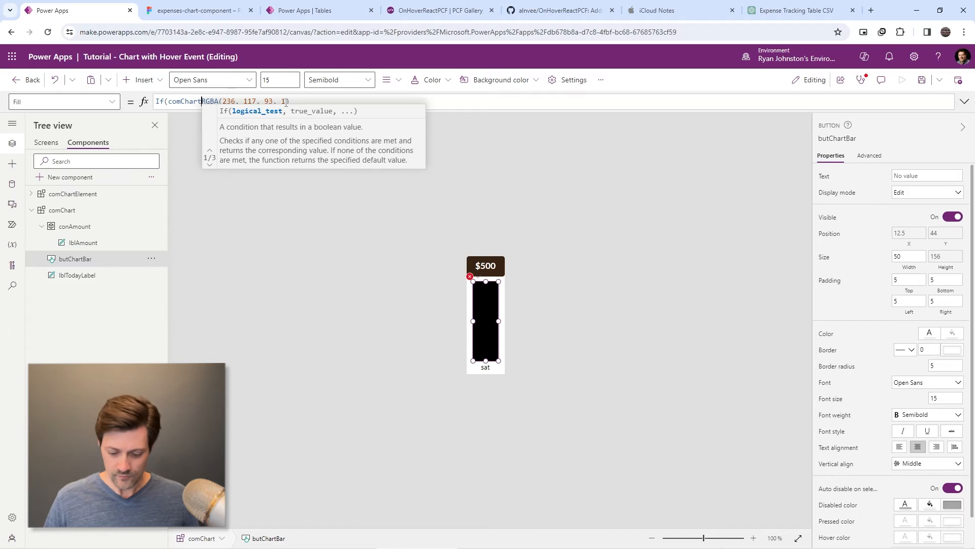
type(".")
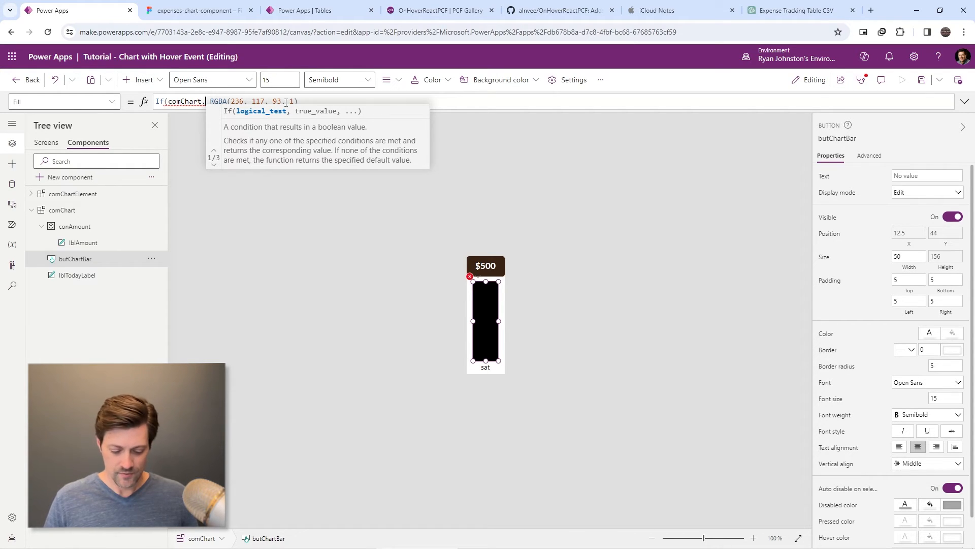
type(" com")
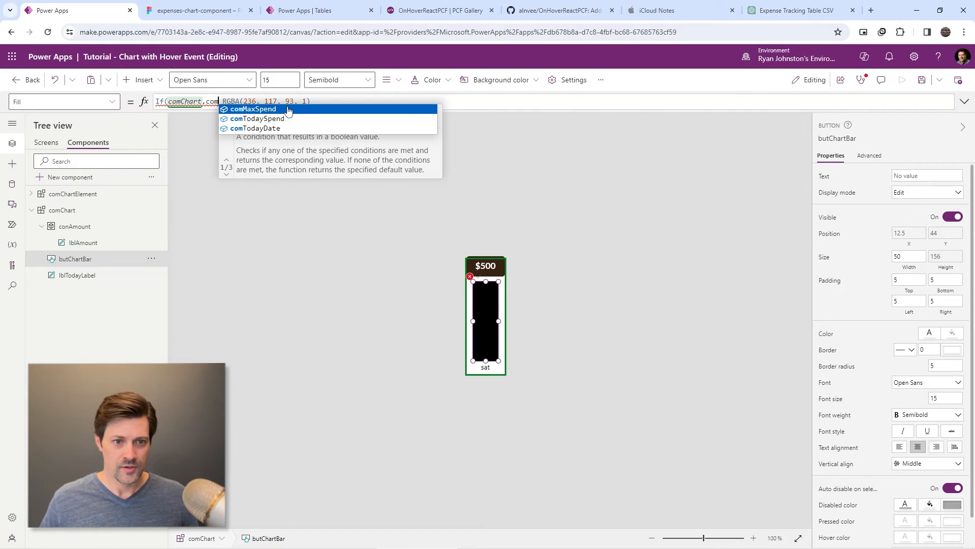
left_click(277, 119)
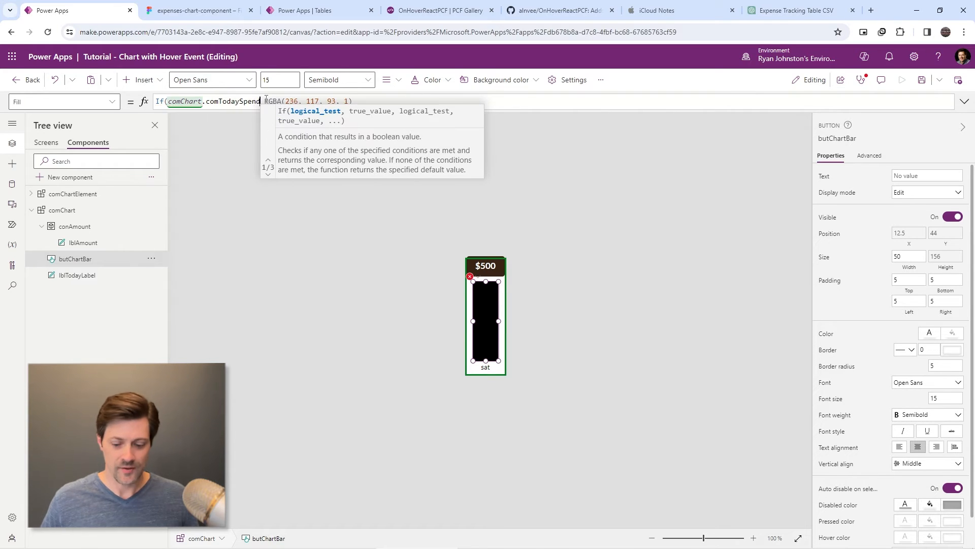
type("> ")
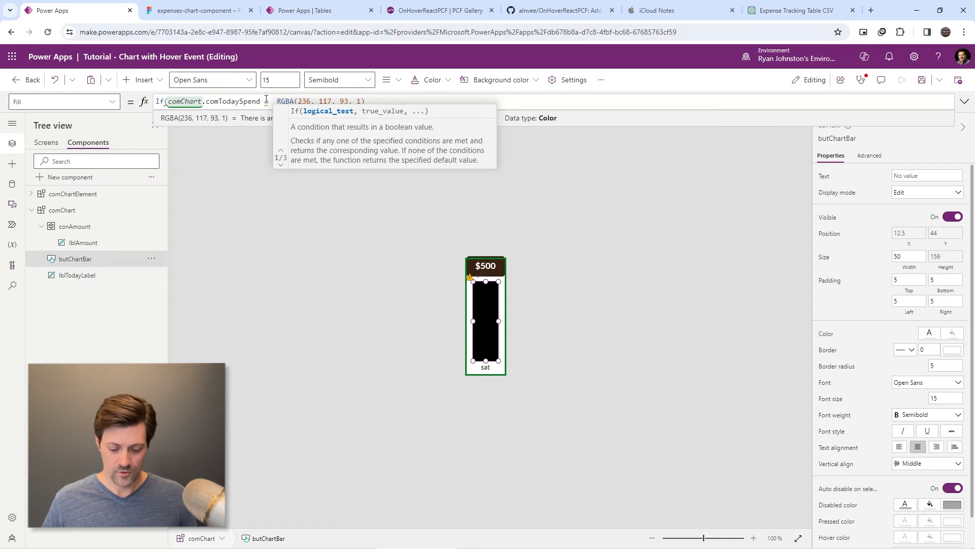
- Complete the condition in butChartBar's Fill formula as comChart.comTodaySpend = comChart.comMaxSpend, followed by a comma before the RGBA colour
type("comChart.c ")
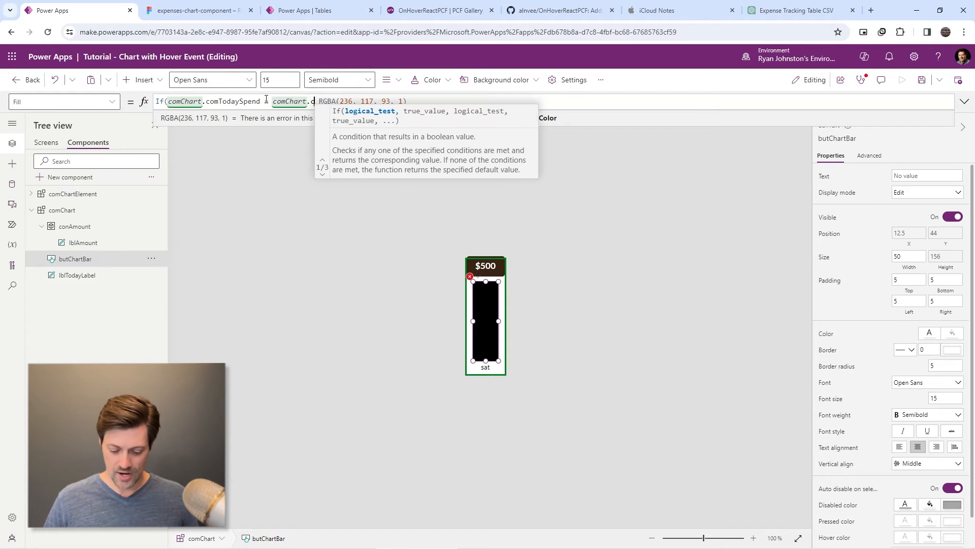
type("om")
key("Tab")
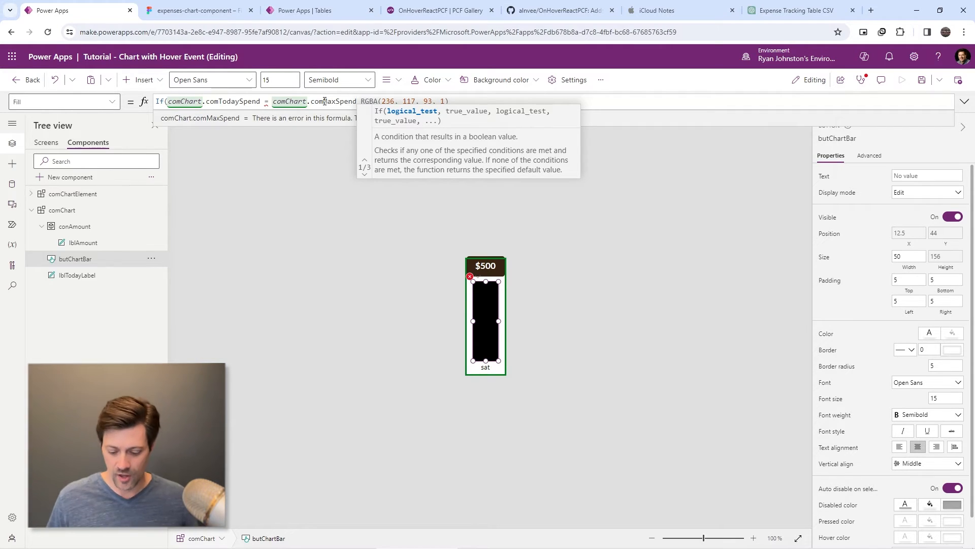
left_click(358, 101)
type(",")
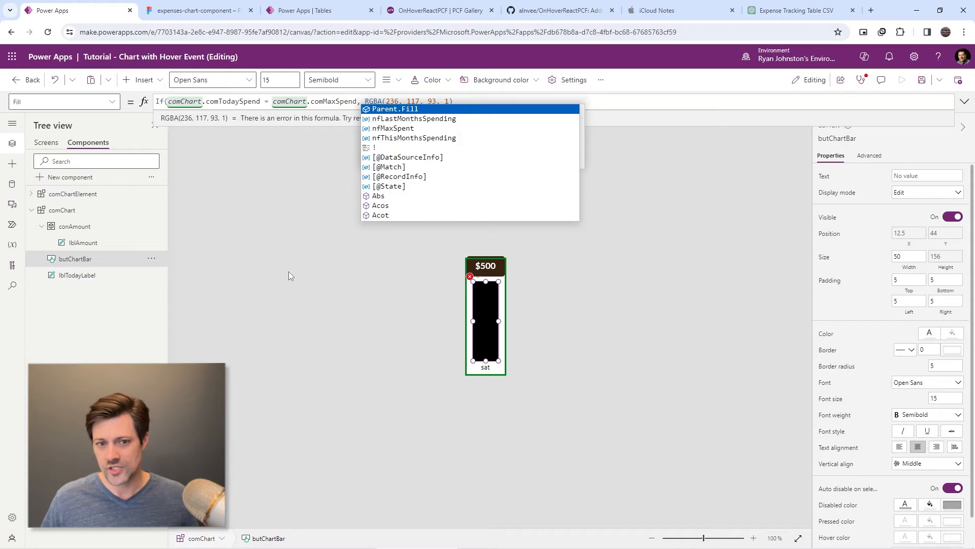
- Give lblTodayLabel the custom background colour with hex 76B5BC
left_click(93, 277)
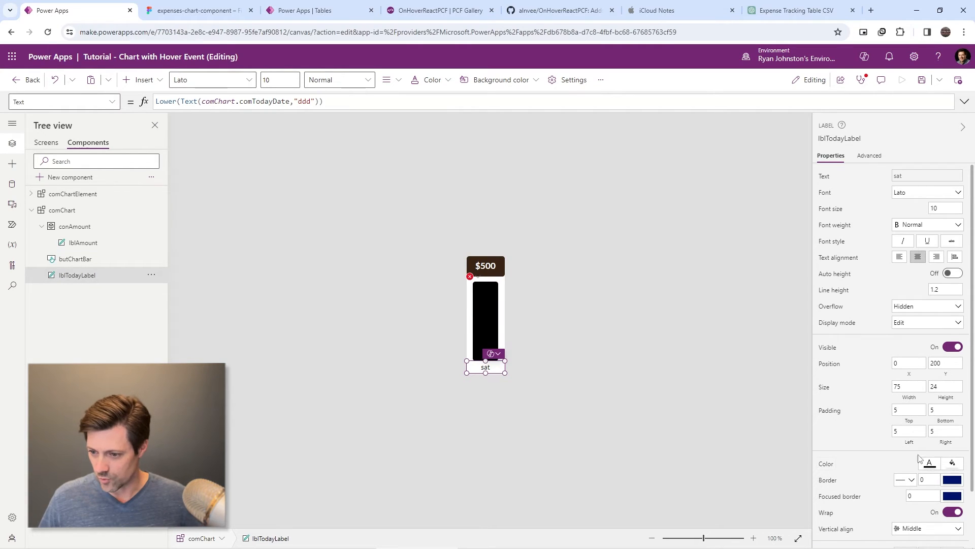
left_click(952, 464)
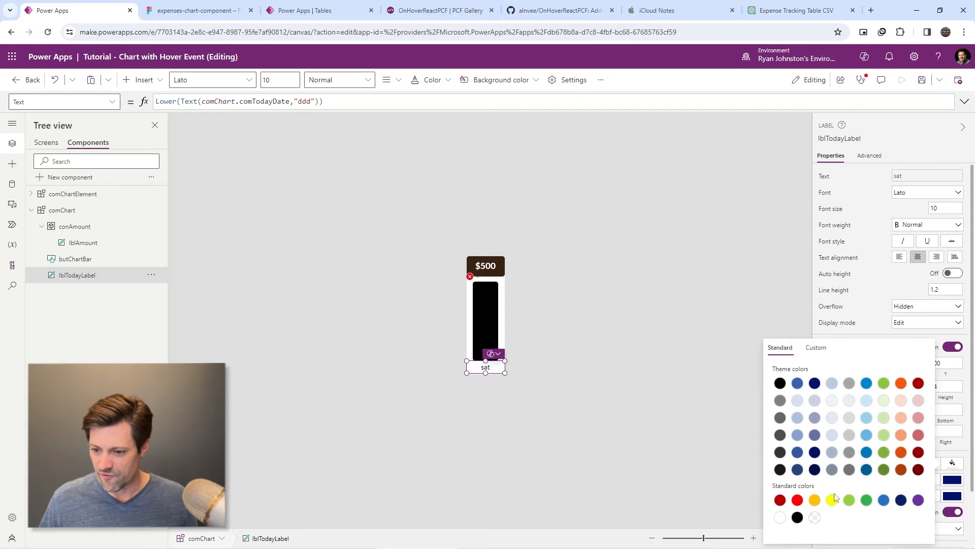
left_click(816, 347)
left_click(805, 528)
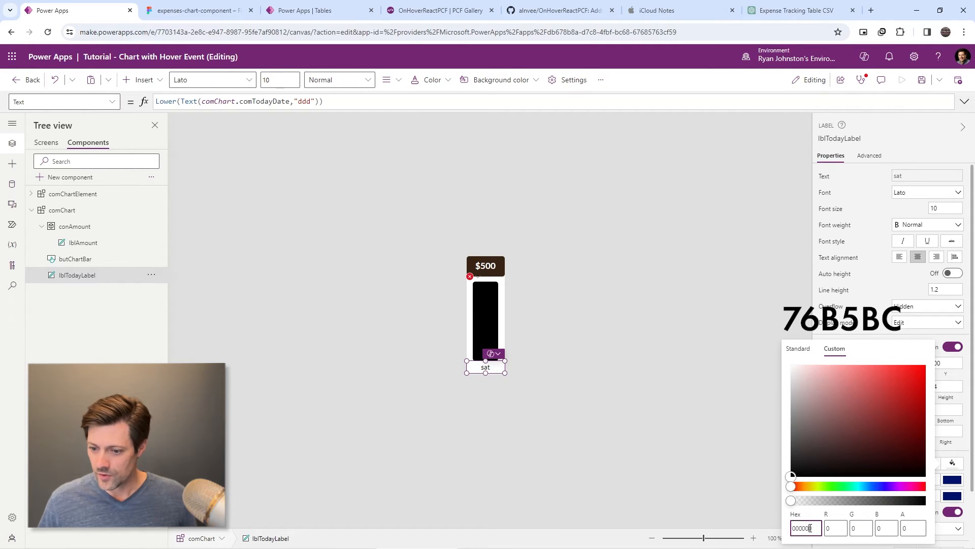
double_click(805, 528)
key("ctrl+v")
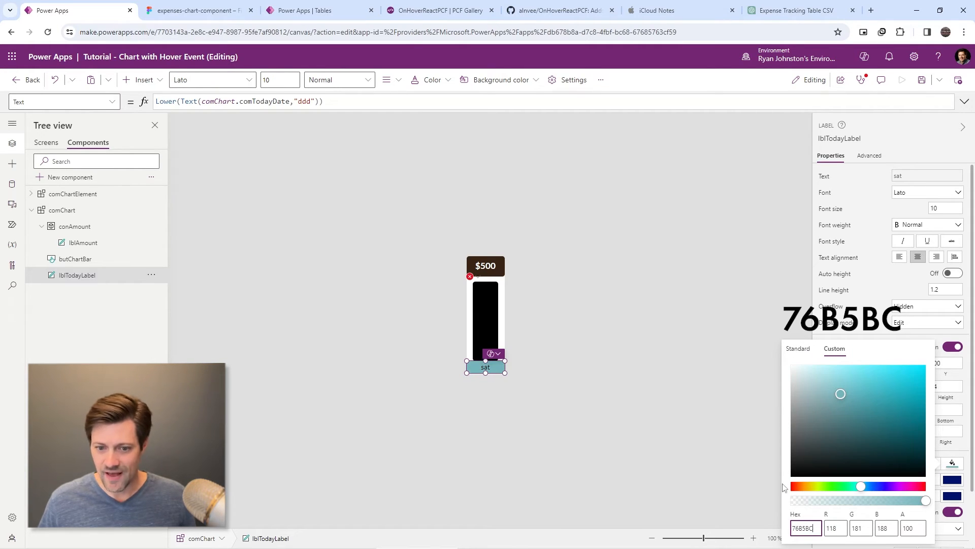
left_click(497, 368)
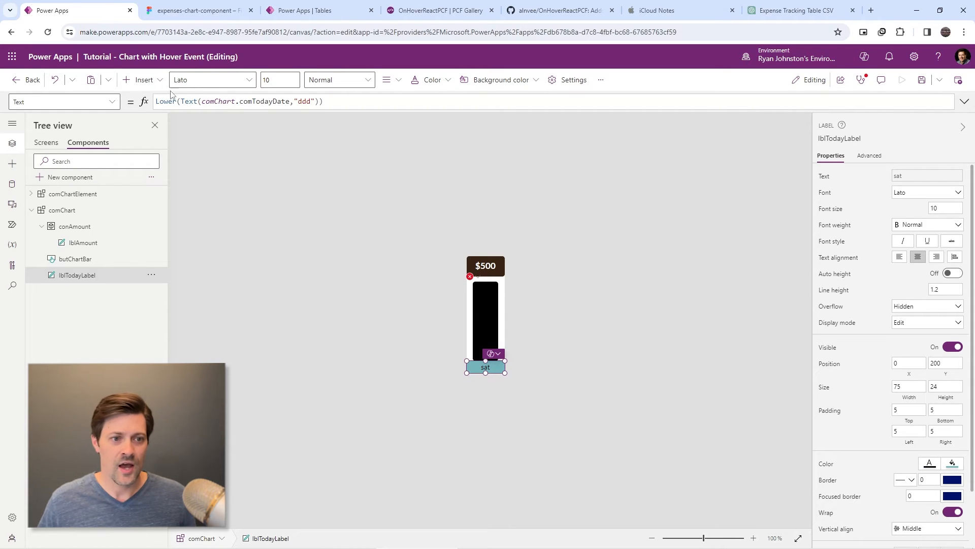
- Cut the RGBA(118, 181, 188, 1) expression out of lblTodayLabel's Fill property
left_click(112, 102)
scroll(78, 242, "up", 2)
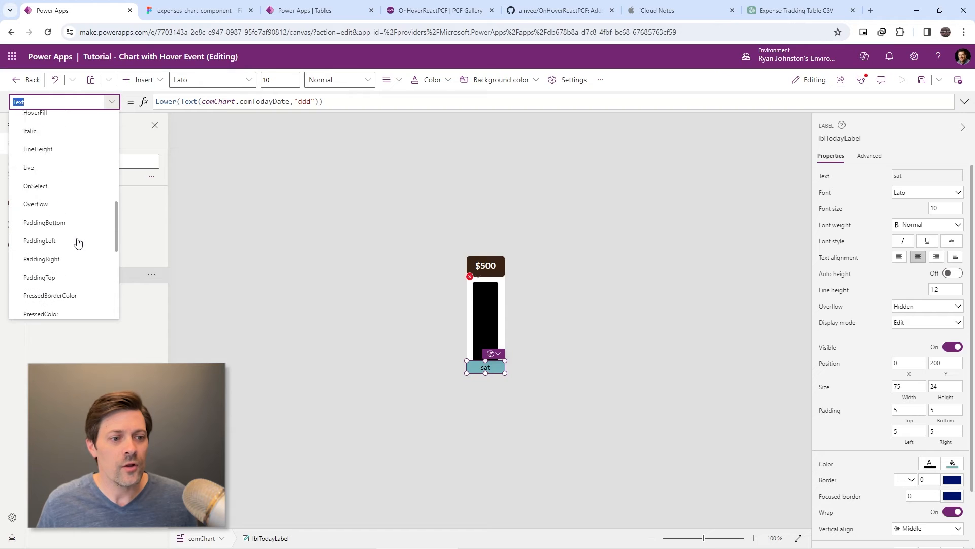
scroll(77, 242, "up", 5)
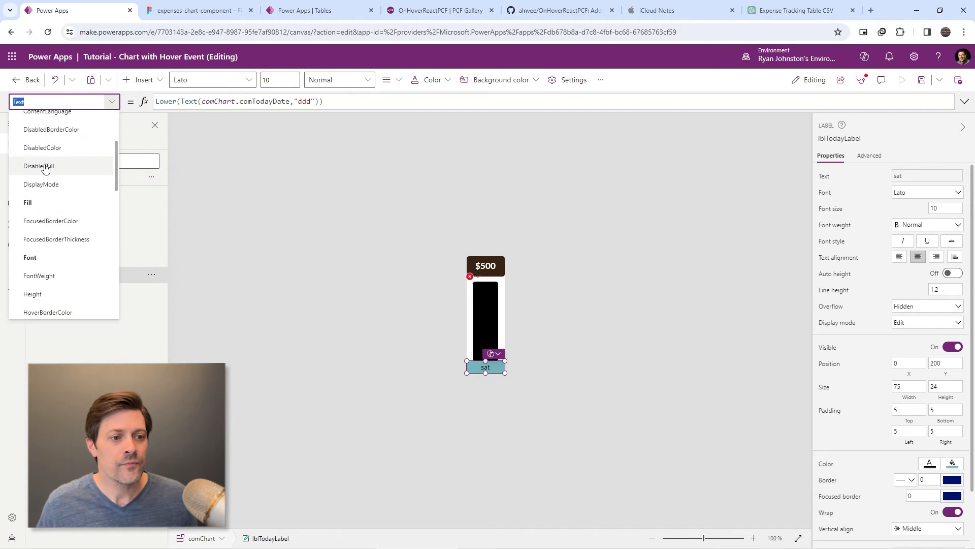
left_click(46, 203)
key("ctrl+c")
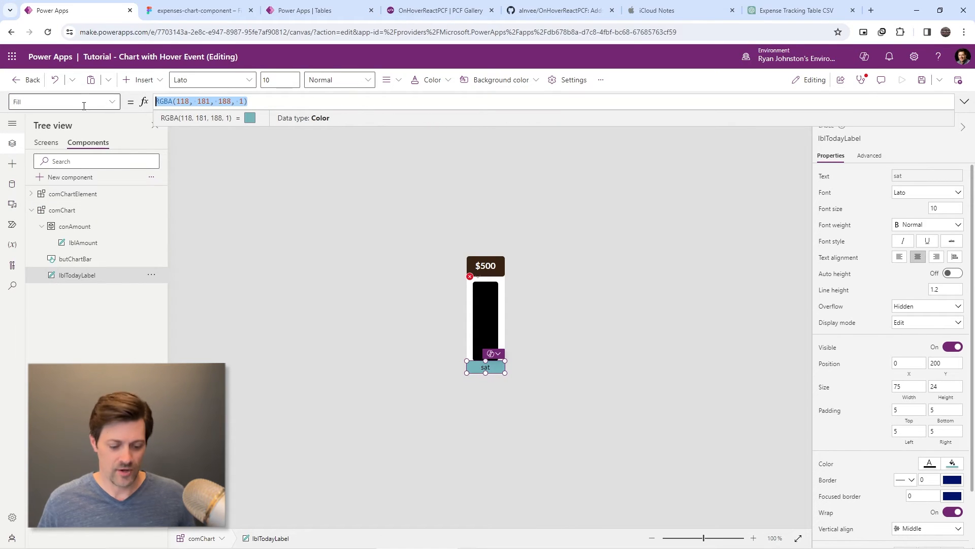
left_click(308, 293)
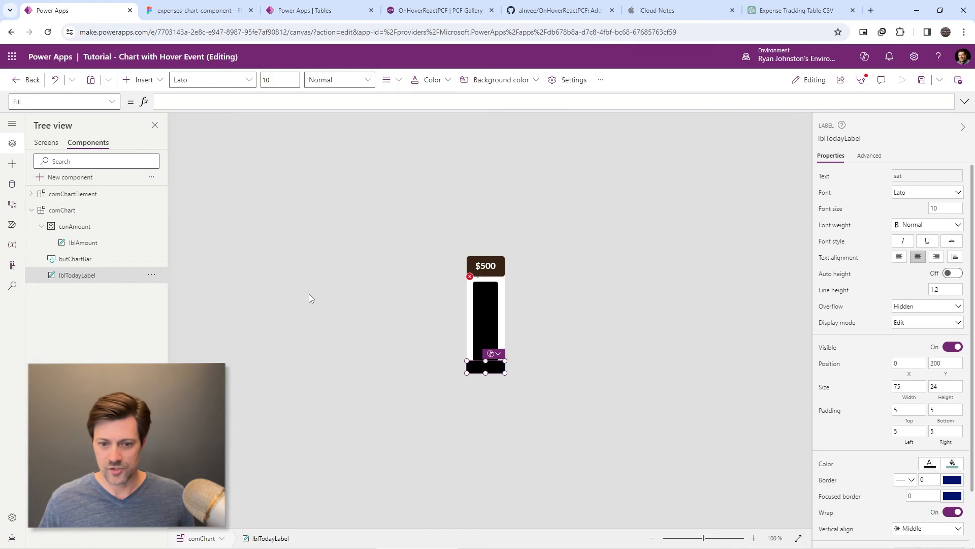
- Reset lblTodayLabel's background to the transparent standard colour
left_click(502, 370)
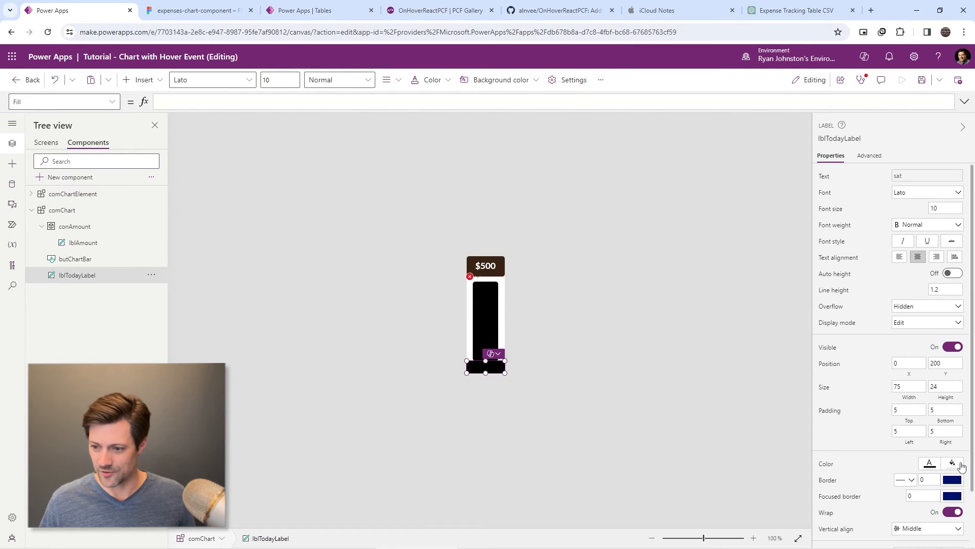
left_click(959, 464)
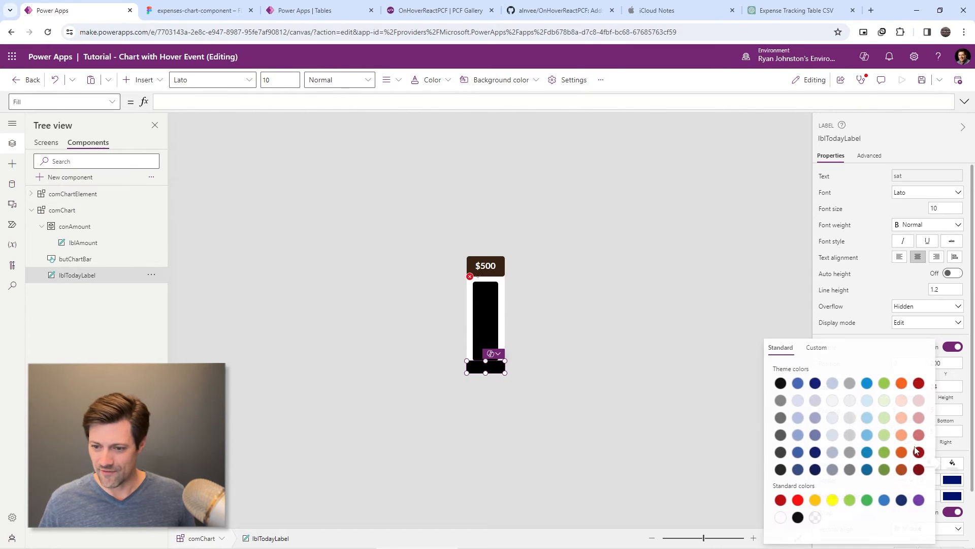
left_click(814, 517)
left_click(496, 349)
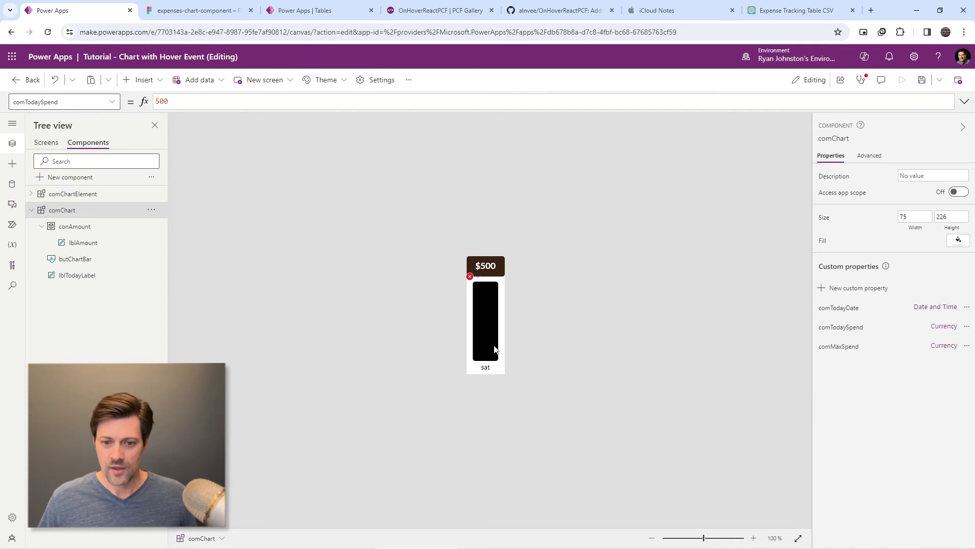
- Insert RGBA(118, 181, 188, 1) as the true result before RGBA(236, 117, 93, 1) in butChartBar's Fill formula and close the If
left_click(492, 338)
left_click(364, 102)
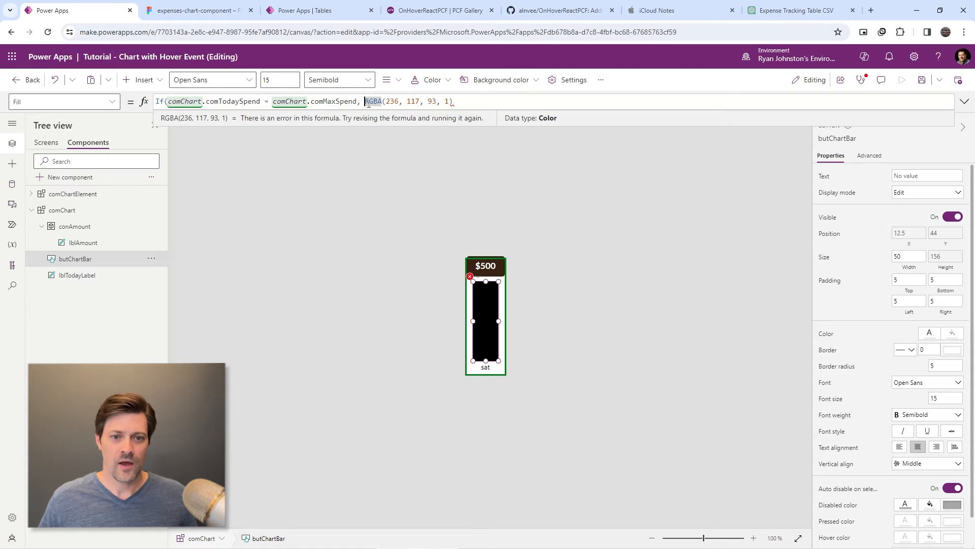
key("ctrl+v")
type(",")
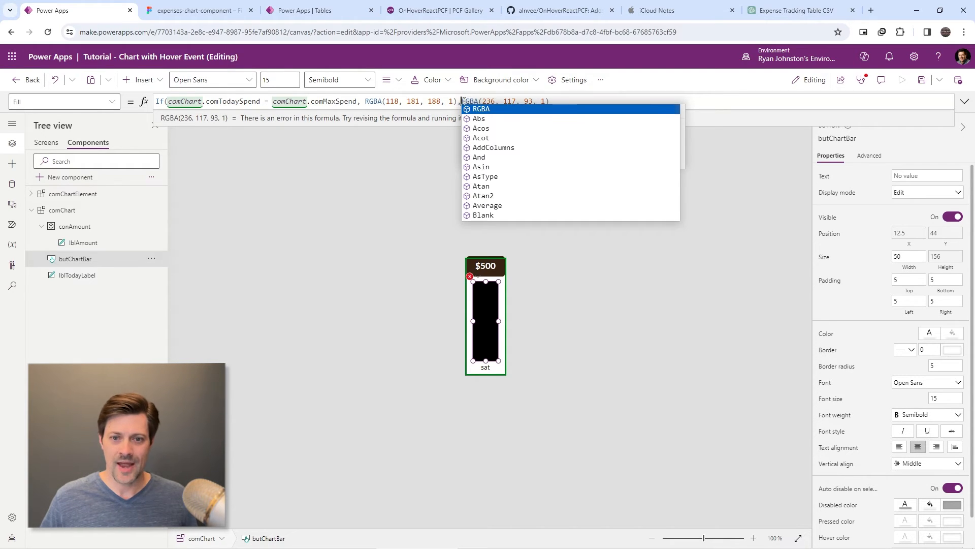
left_click(571, 103)
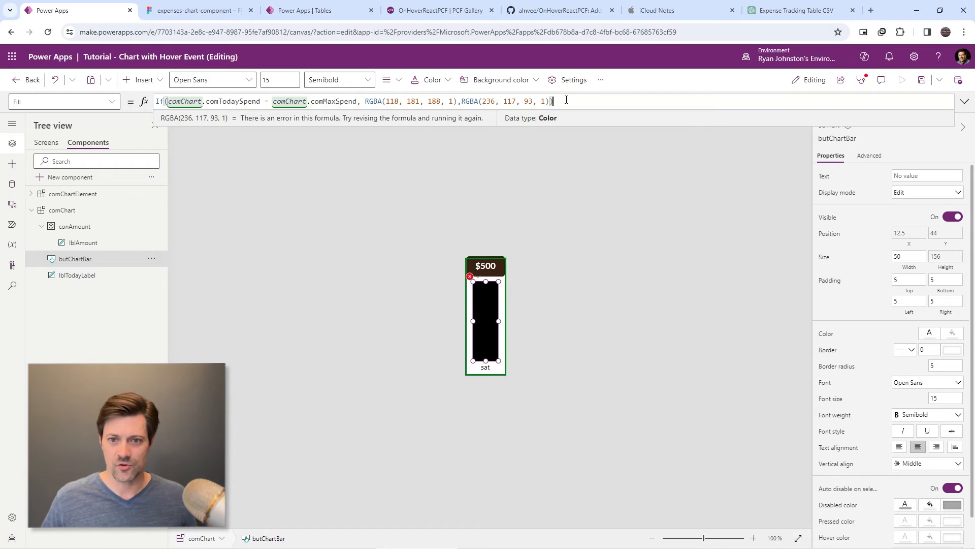
left_click(464, 213)
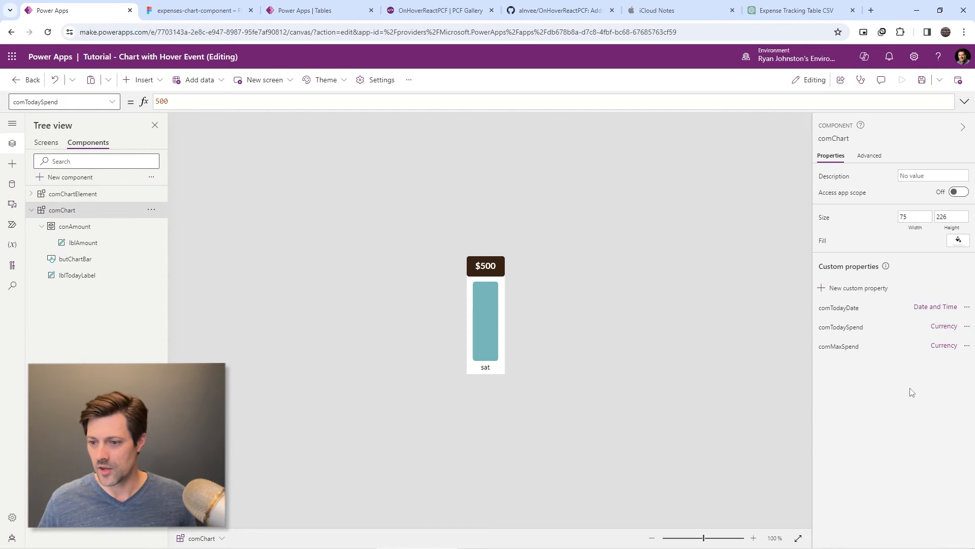
- Test the chart bar's colour and height with comTodaySpend set to 200 and to 400
left_click(839, 327)
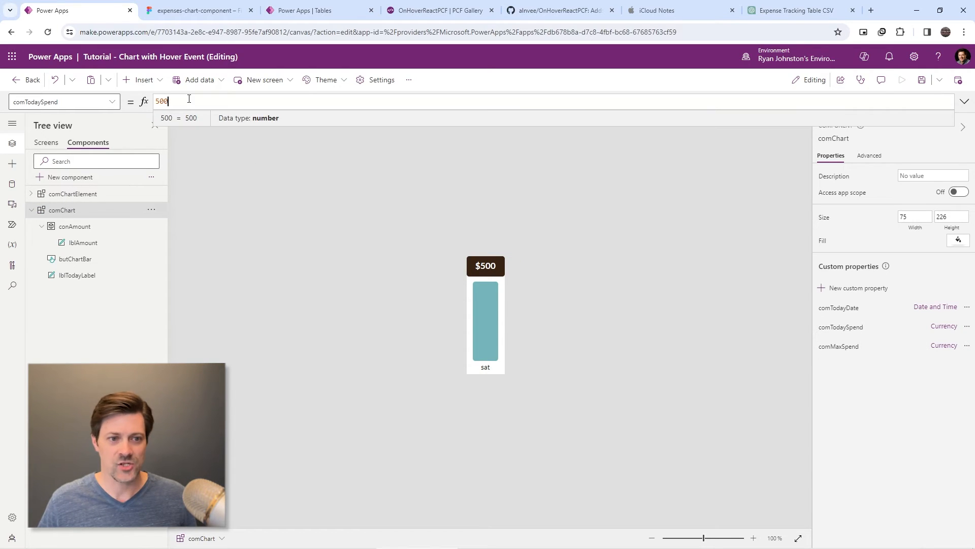
key("ctrl+a")
type("20")
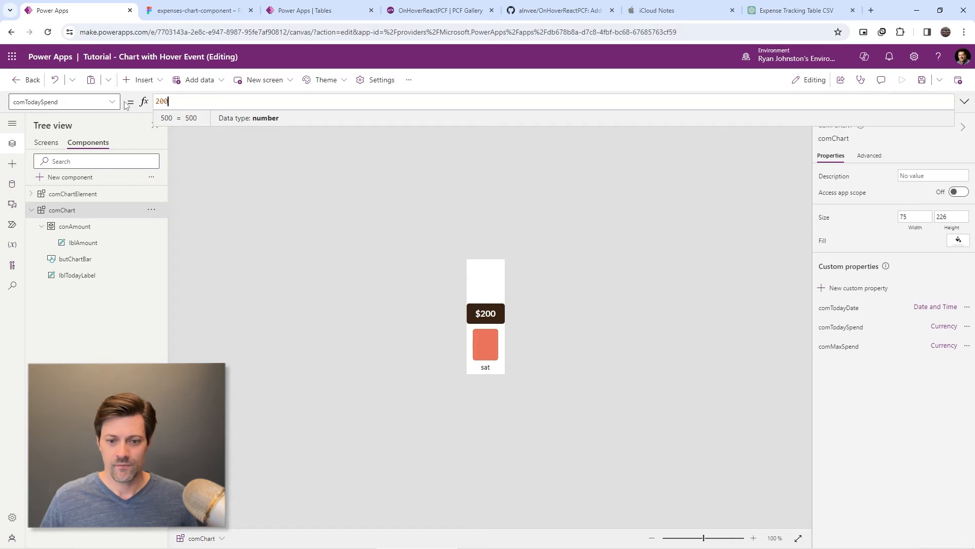
left_click_drag(169, 102, 128, 101)
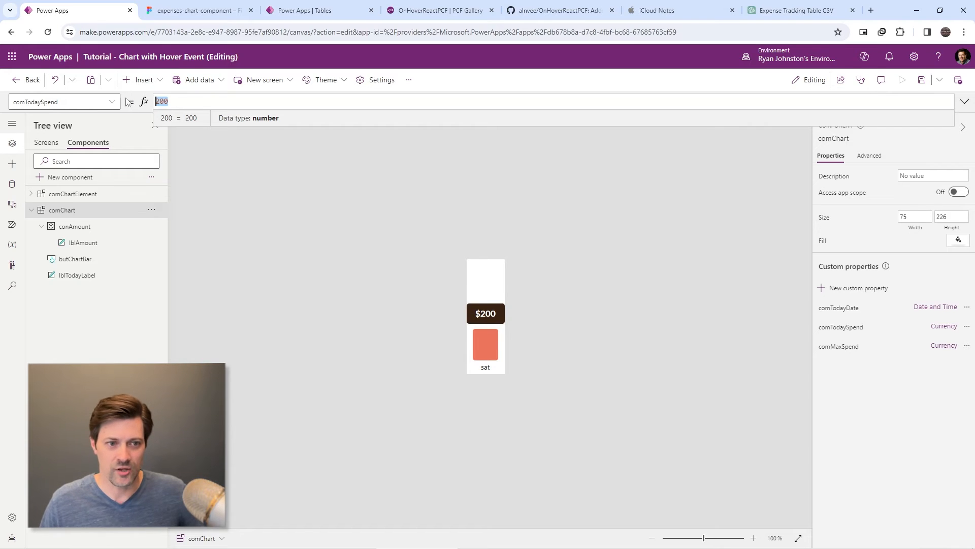
type("40")
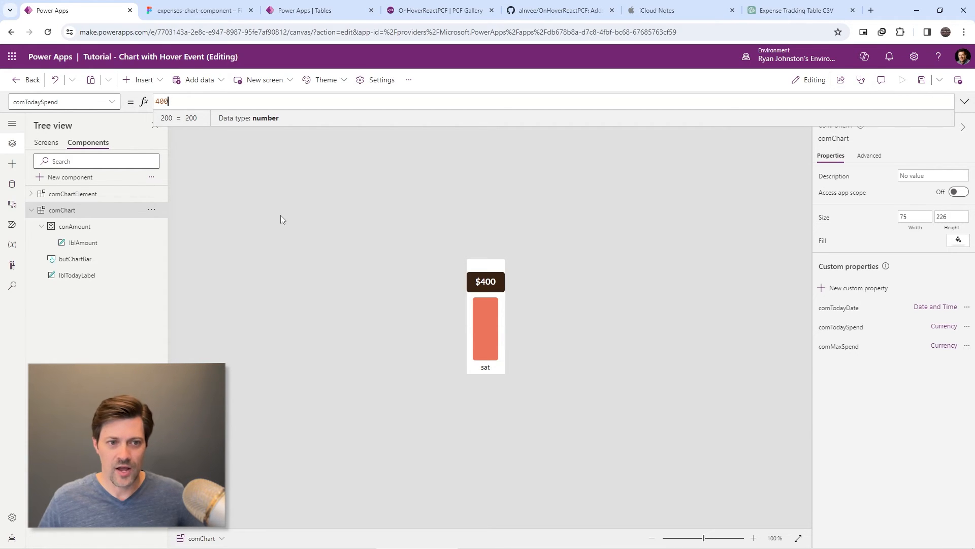
left_click(294, 286)
- Set comTodaySpend to 500 to check the bar's maximum-spend colour
left_click_drag(224, 107, 65, 98)
type("5")
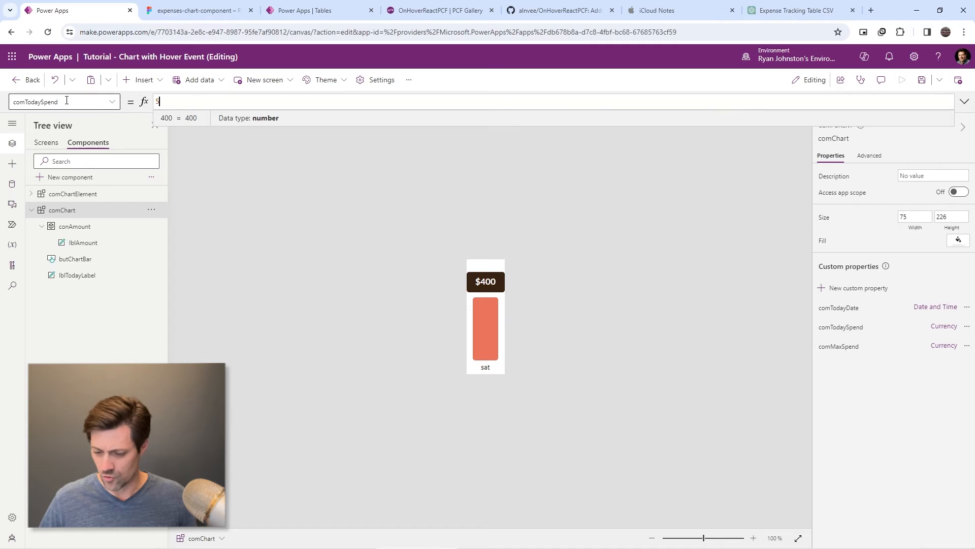
left_click(250, 254)
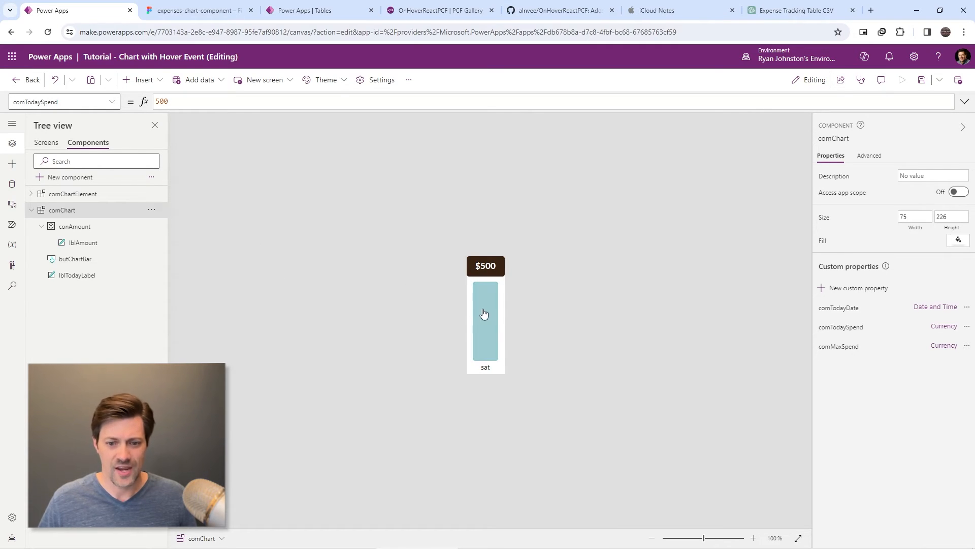
- Set comChart's comTodaySpend default value to 300
left_click(221, 101)
key("BackSpace")
key("BackSpace")
key("BackSpace")
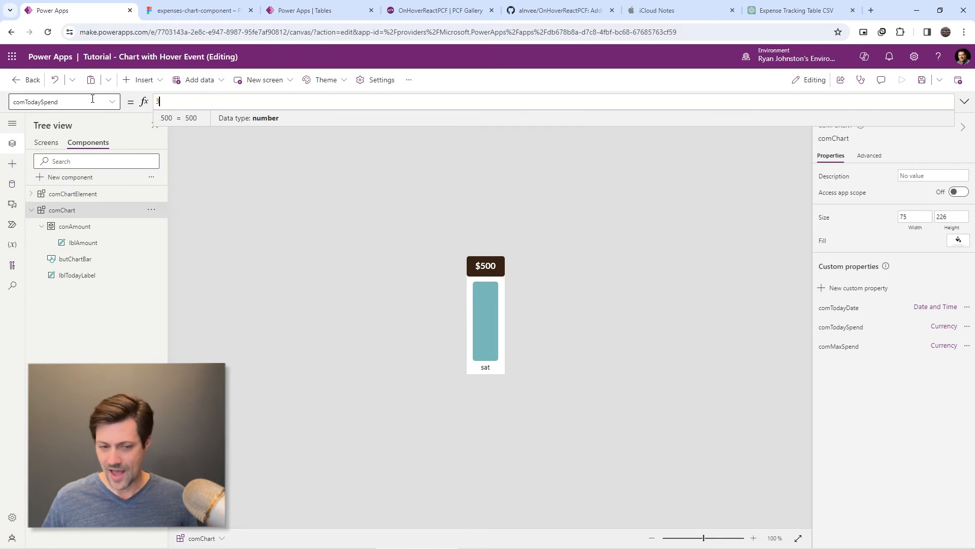
type("300")
left_click(294, 270)
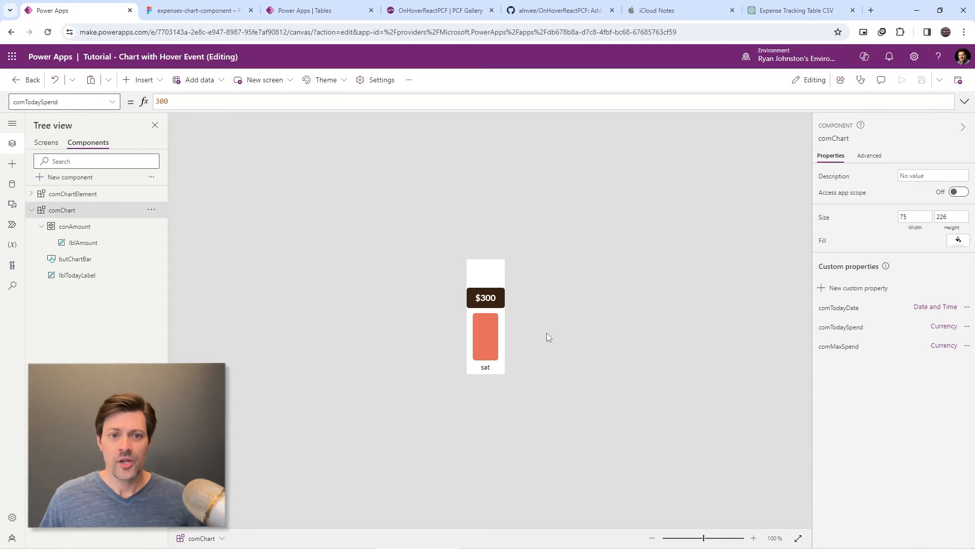
- Switch to the PCF Gallery site and search its controls for "hover"
left_click(441, 10)
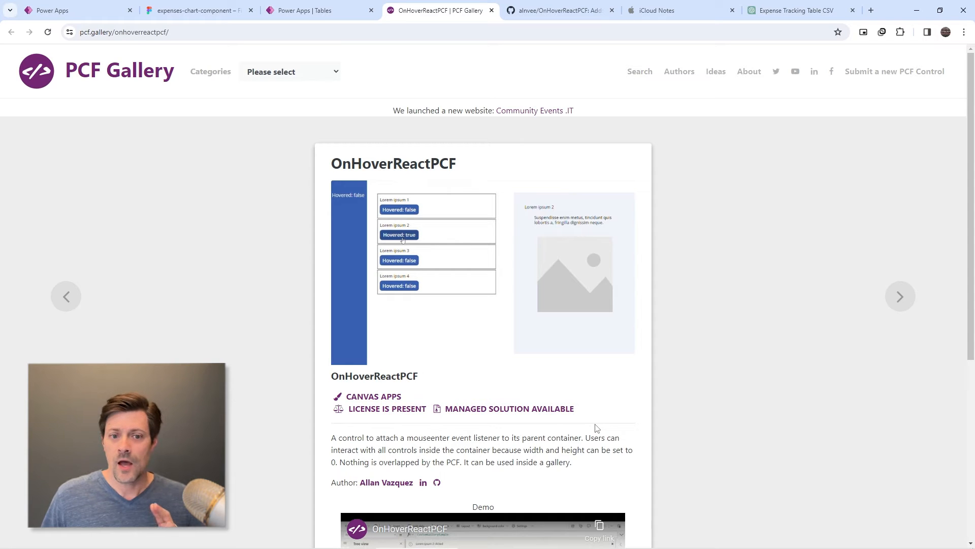
left_click(639, 72)
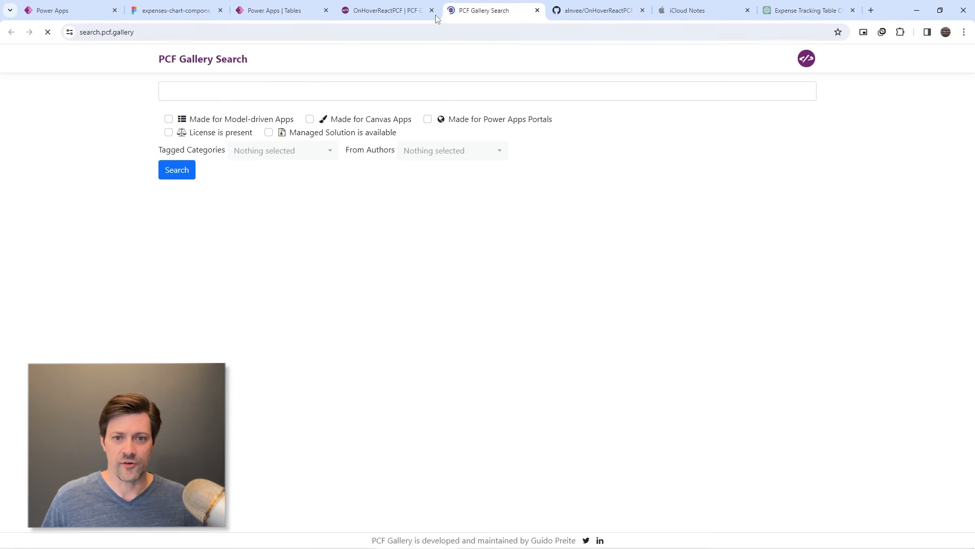
left_click(219, 97)
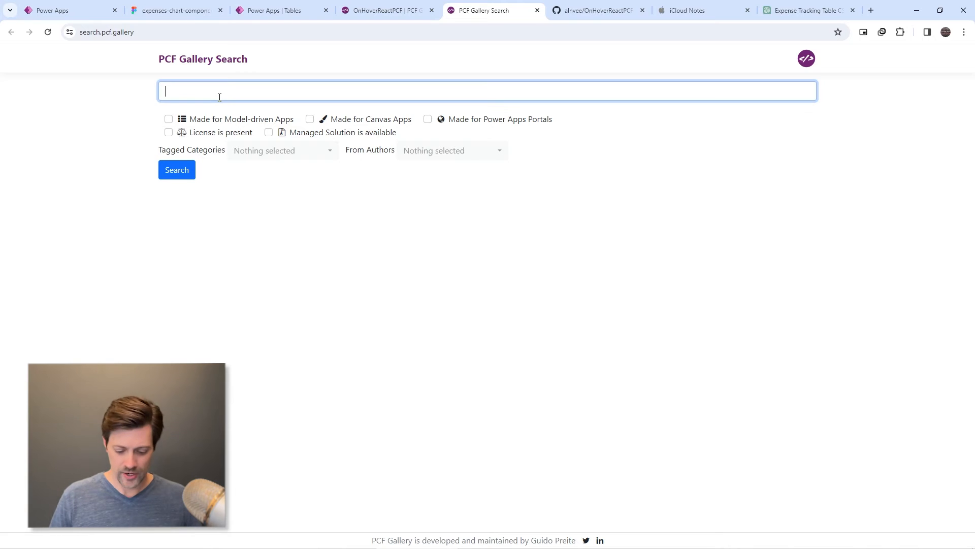
type("hover")
key("Return")
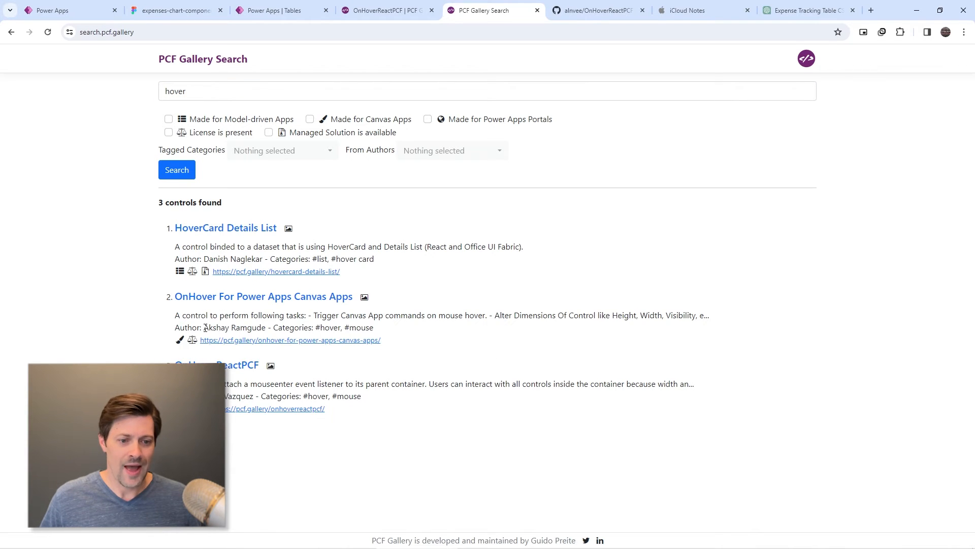
- Open the OnHoverReactPCF control from the search results and review its description, demo and download section
left_click_drag(206, 327, 268, 327)
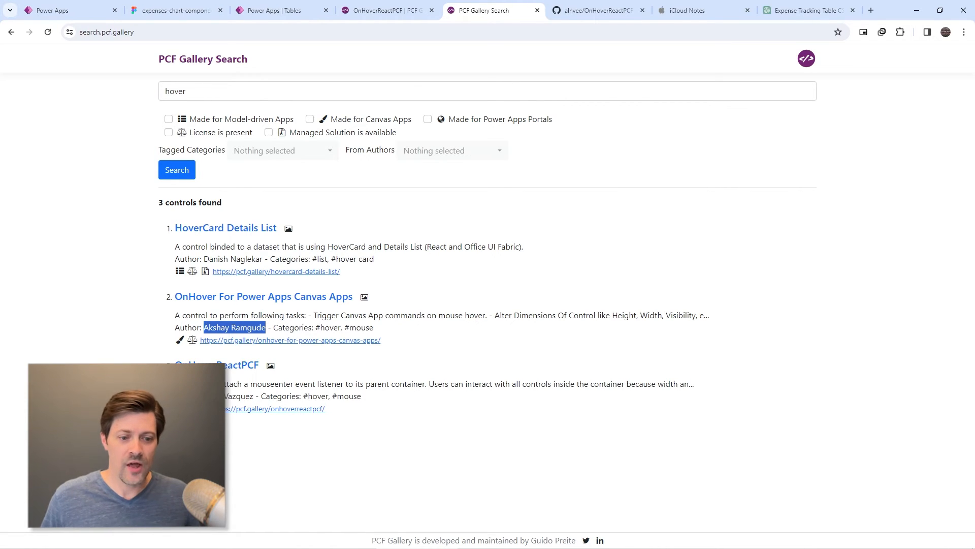
left_click(249, 396)
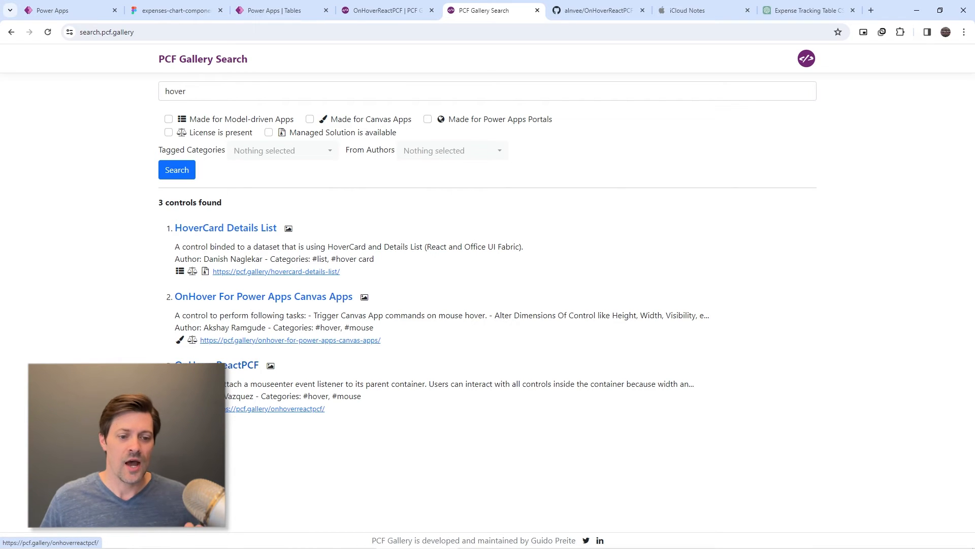
left_click(213, 365)
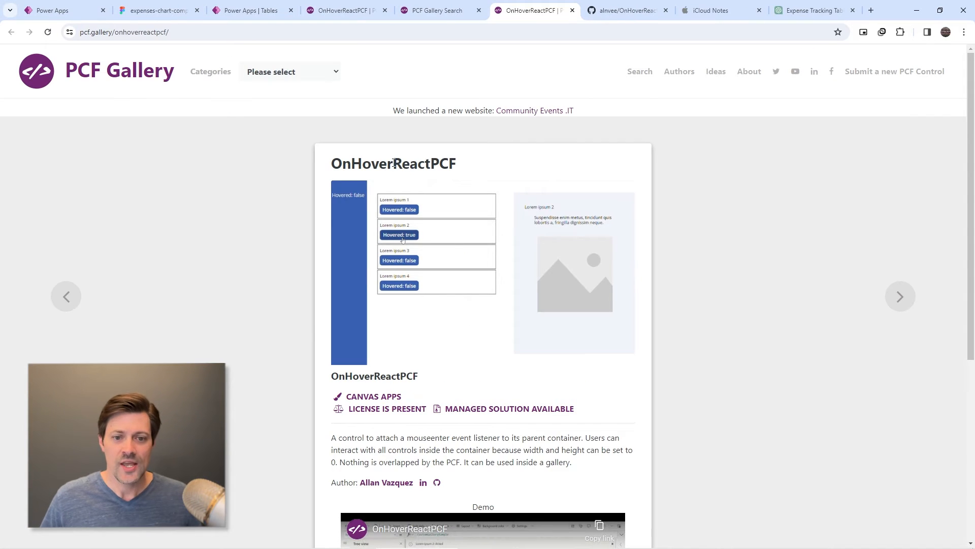
scroll(607, 325, "down", 3)
scroll(600, 335, "up", 1)
scroll(655, 327, "down", 4)
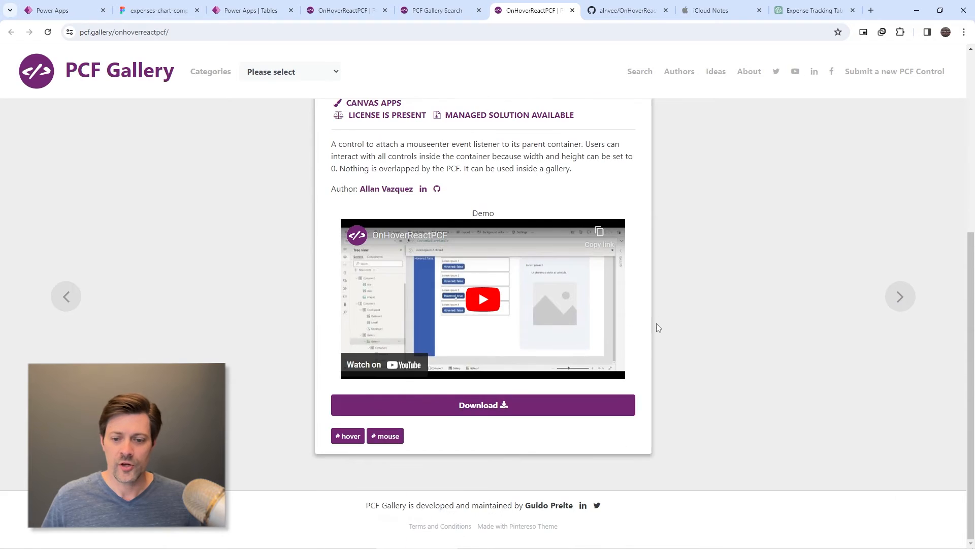
- Download SlnOnHoverReactPCF_1_1_managed.zip from the control's latest GitHub release, OnHoverPCF_managed
left_click(453, 400)
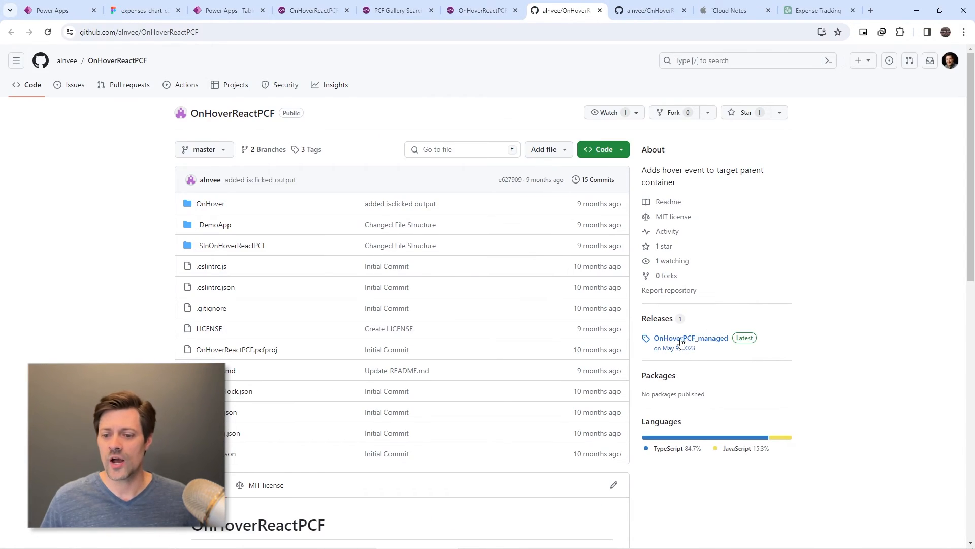
left_click(698, 339)
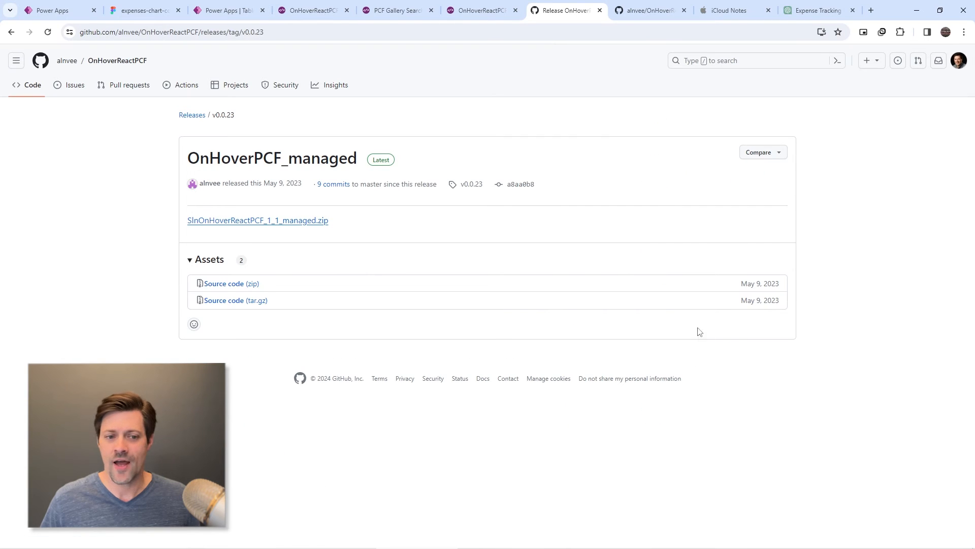
left_click(320, 229)
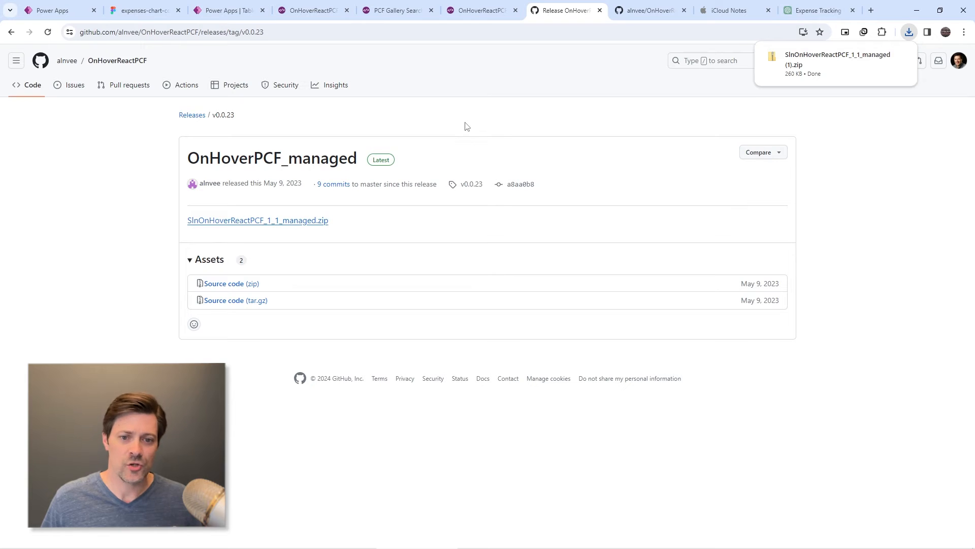
- Switch to the Power Platform admin center and open the settings of the developer environment that hosts the app
left_click(230, 11)
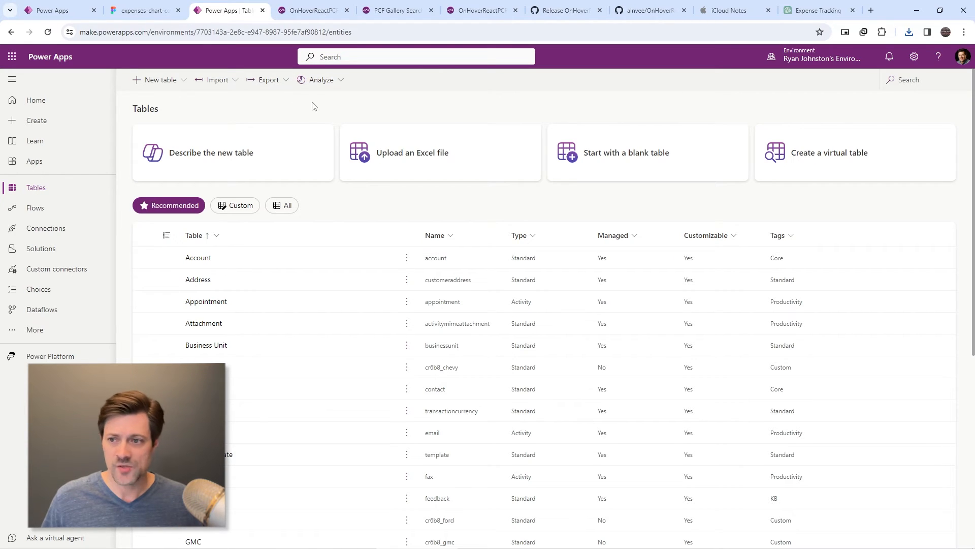
left_click(914, 58)
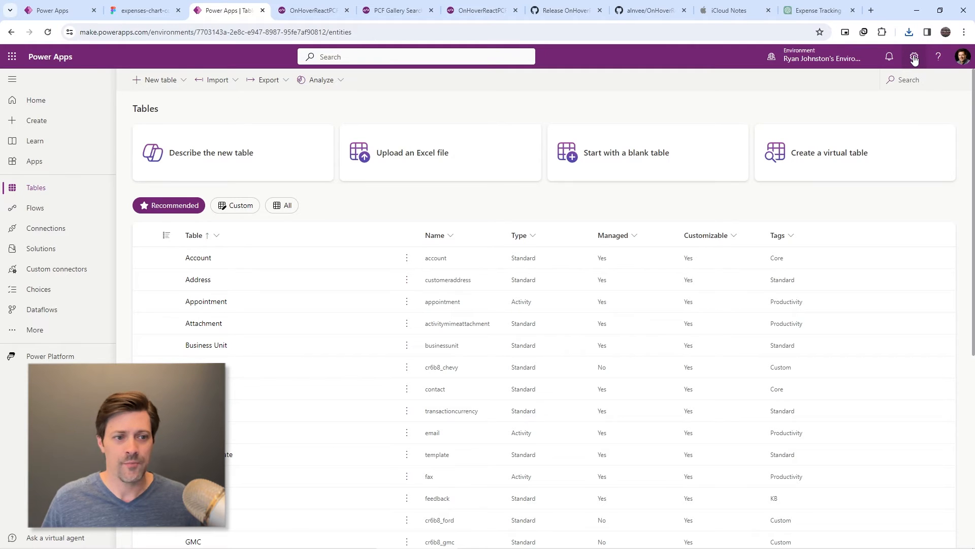
left_click(859, 129)
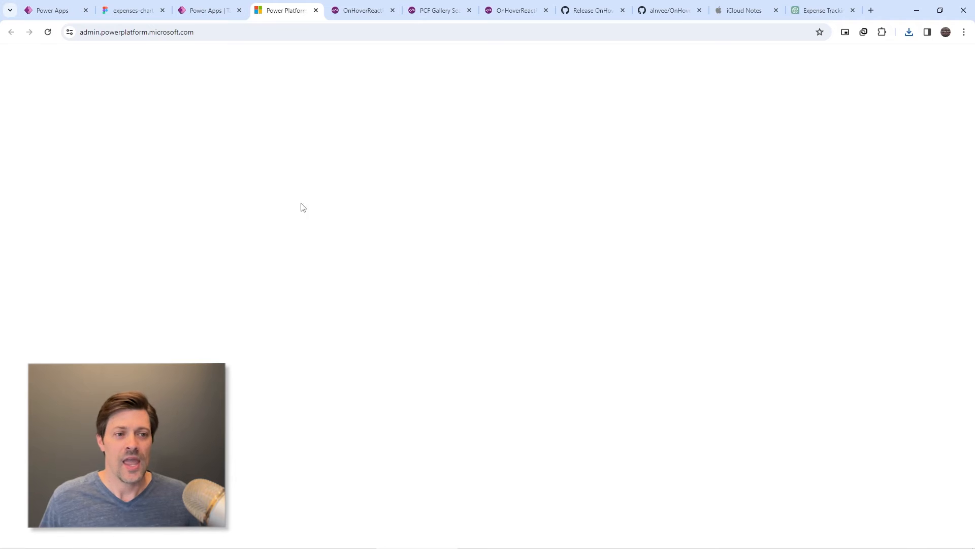
left_click(56, 126)
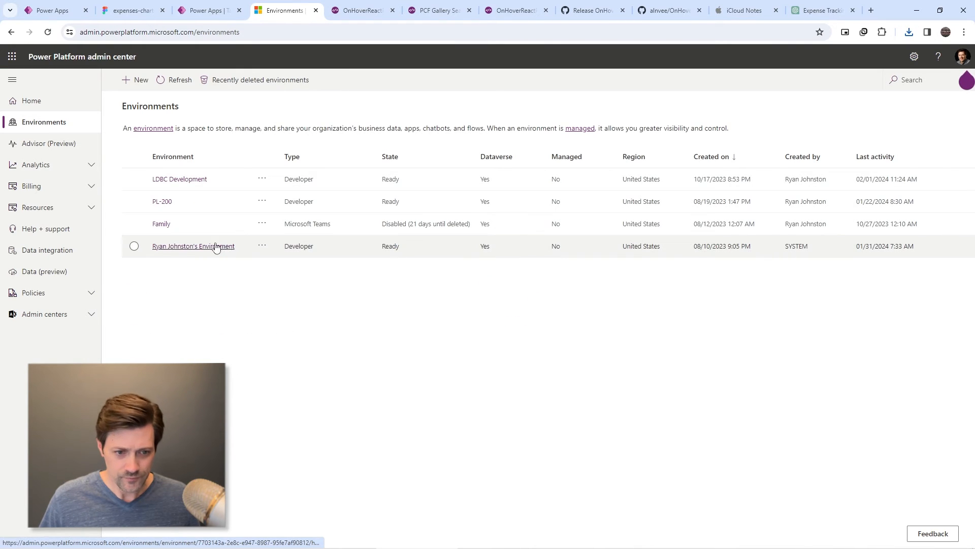
left_click(215, 247)
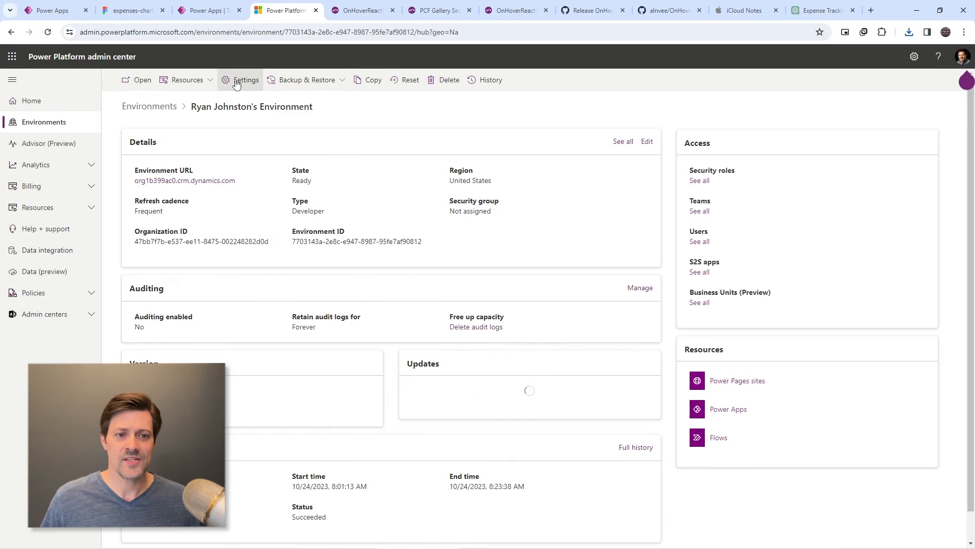
left_click(237, 81)
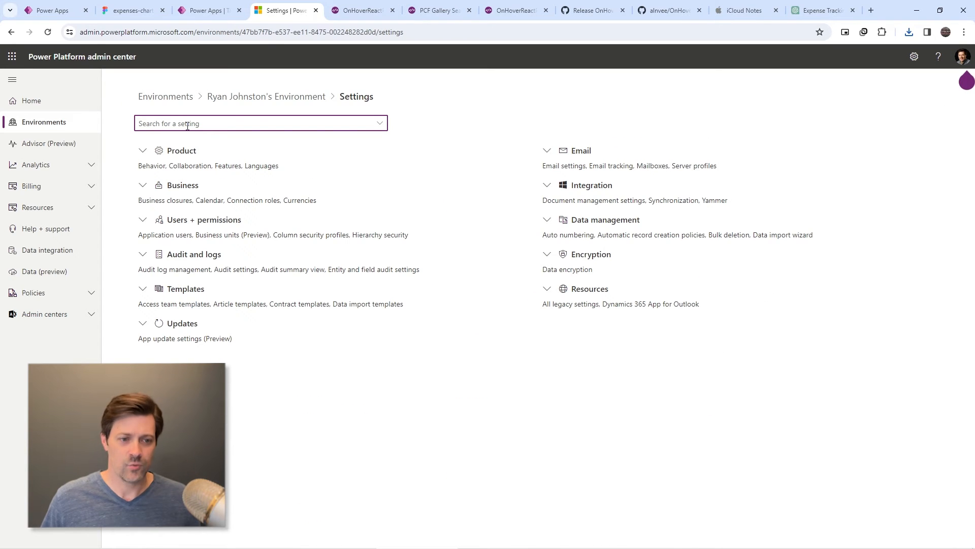
- Search the environment settings for "compone" and review the Power Apps component framework for canvas apps feature
type("compone")
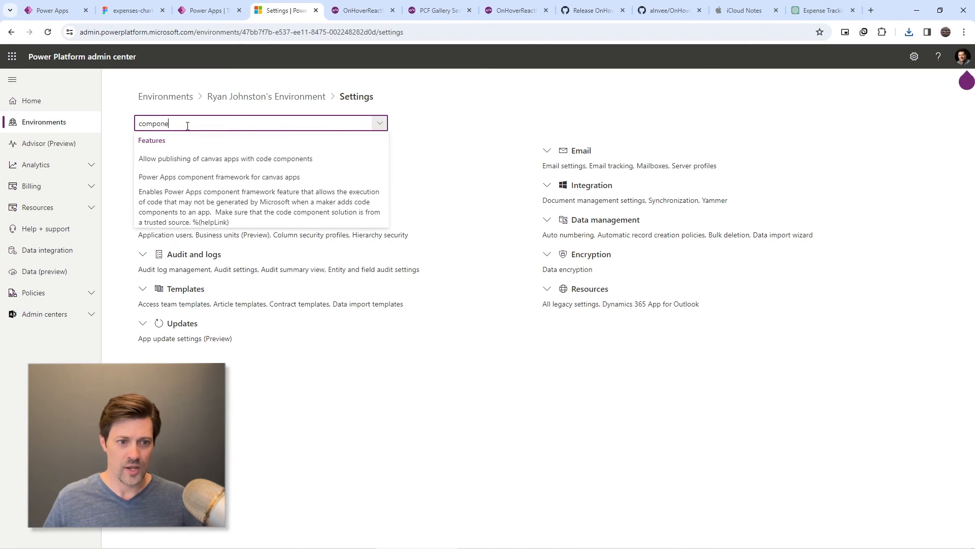
left_click(285, 178)
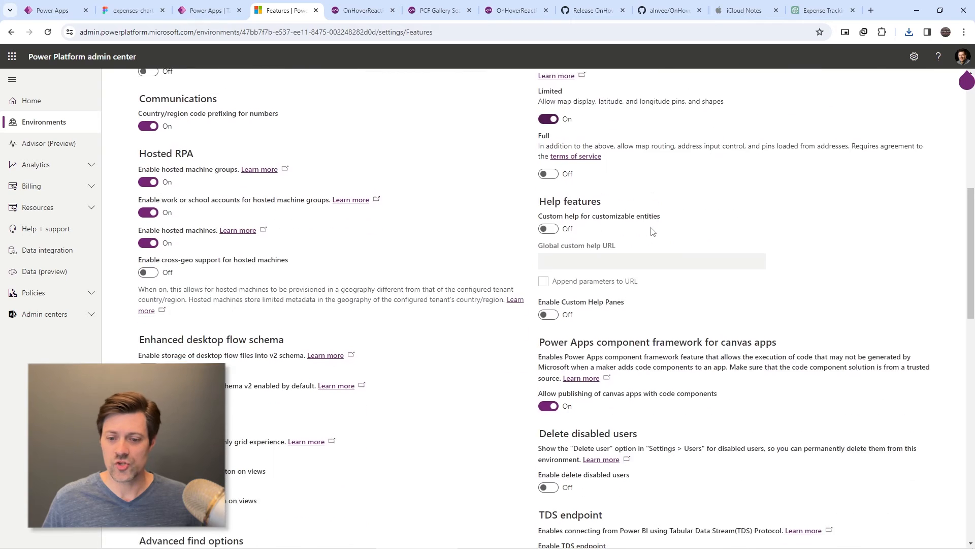
left_click_drag(541, 244, 780, 244)
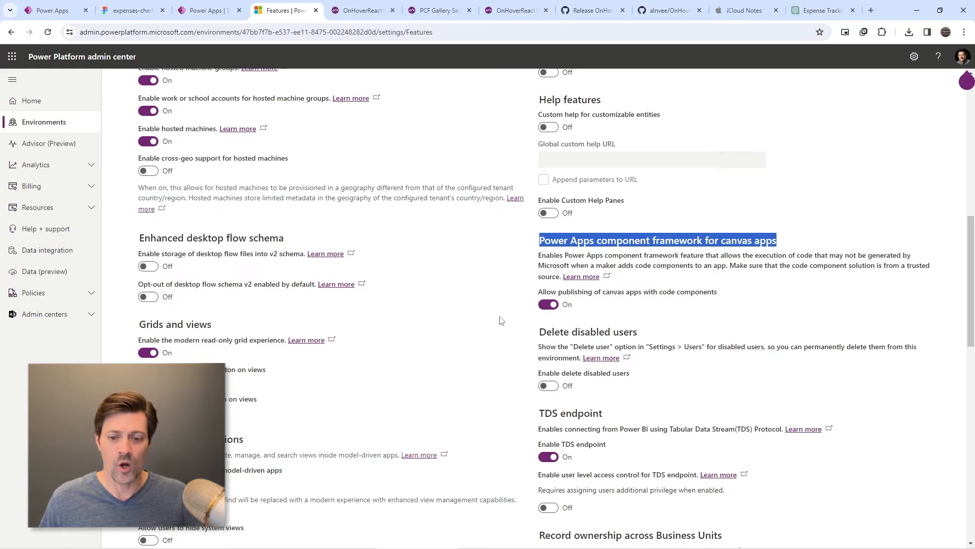
- Return to the chart app's editor and look up the OnHover code component in the component import list, closing it without importing
left_click(43, 10)
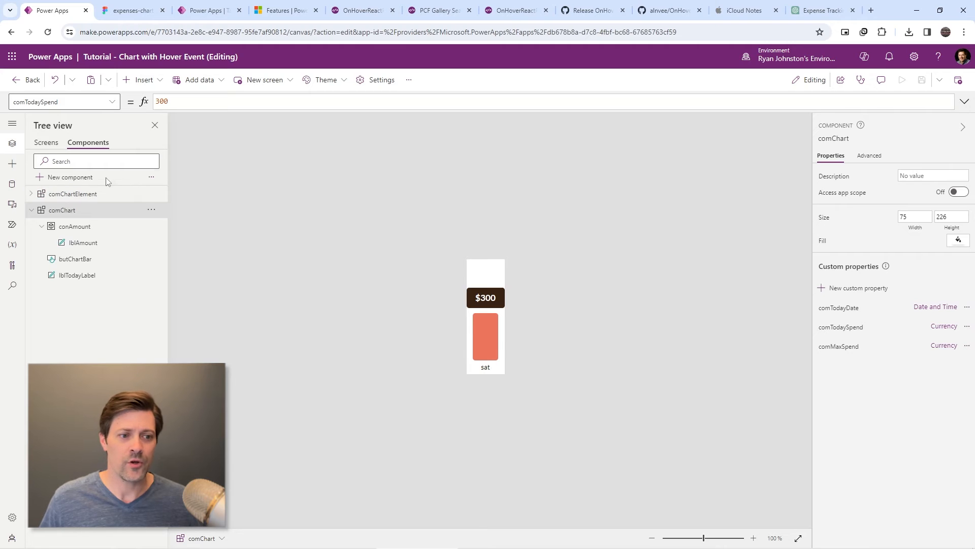
left_click(152, 179)
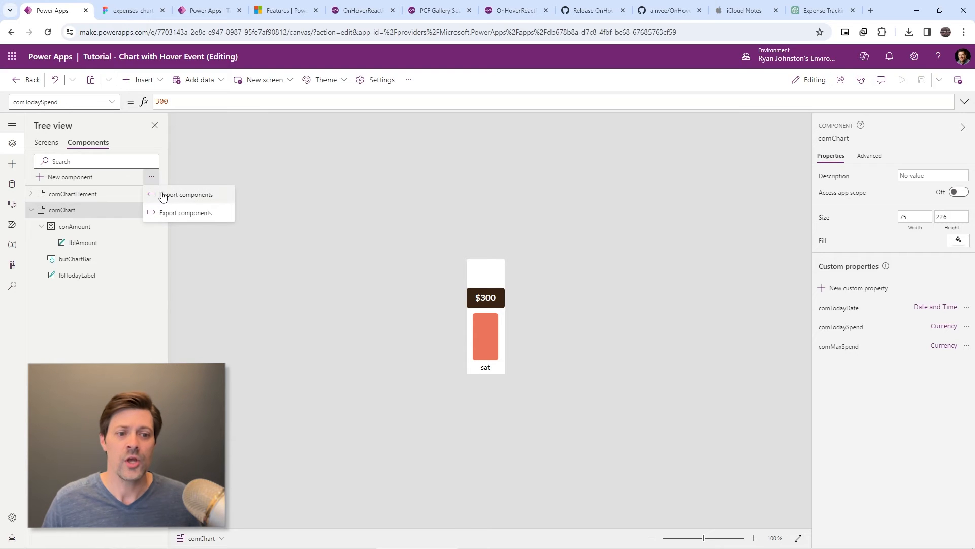
left_click(159, 198)
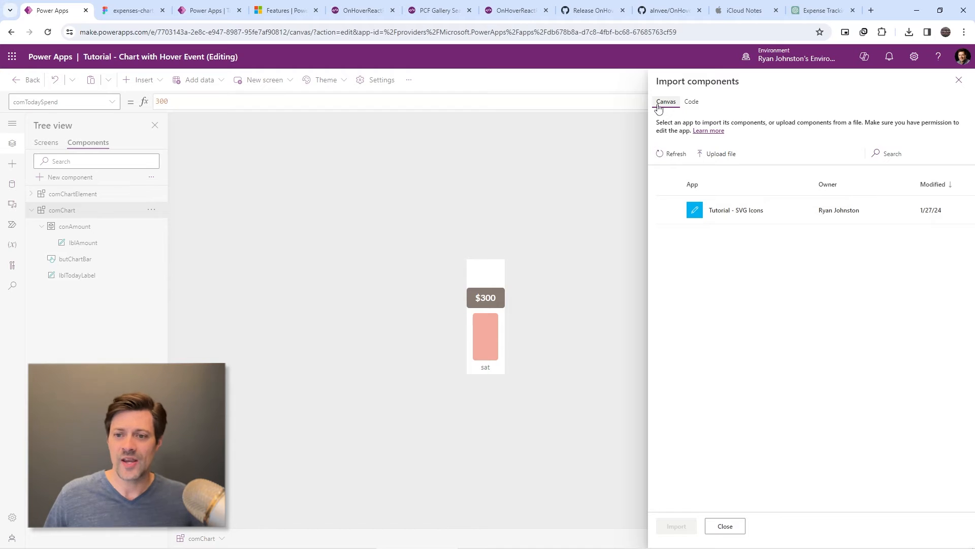
left_click(689, 103)
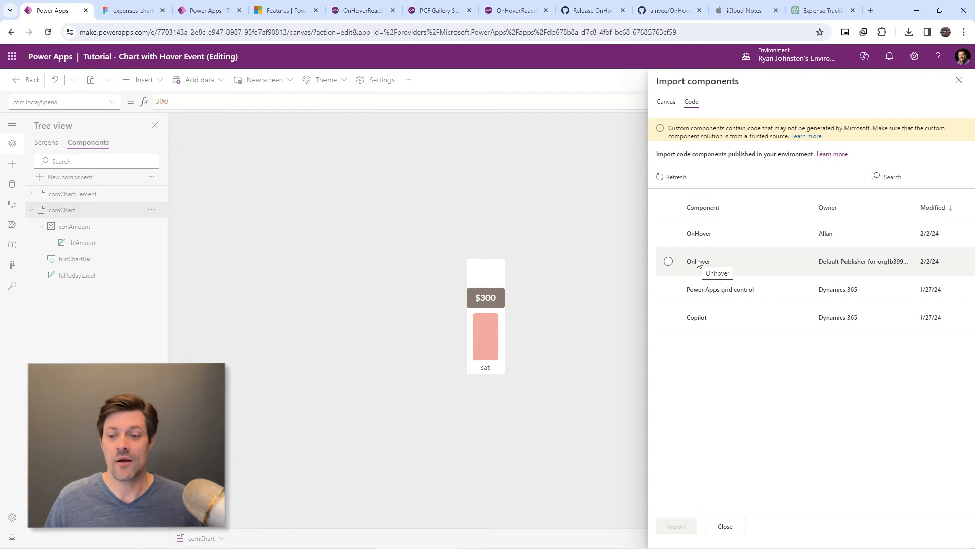
left_click(669, 234)
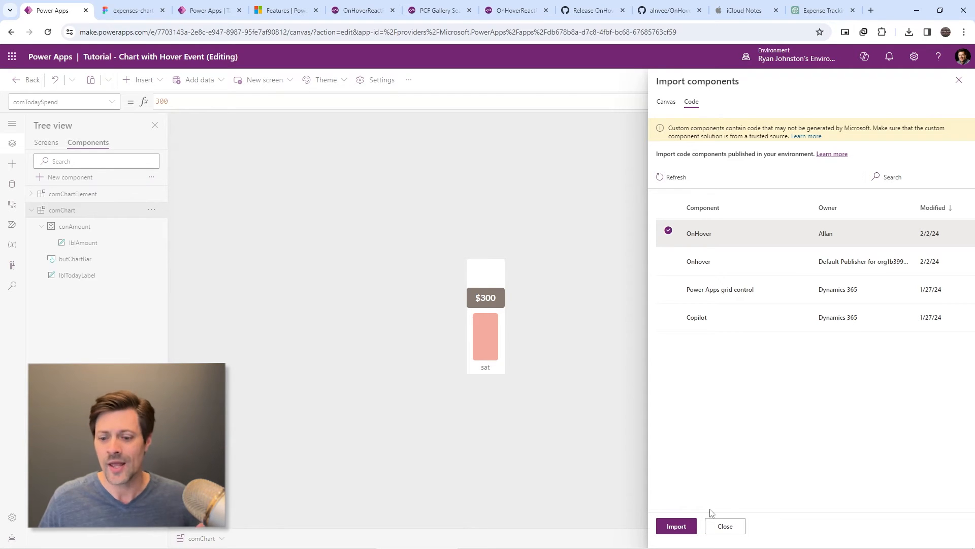
left_click(725, 526)
- Expand comChartElement and examine how OnHover1 is set up inside its conBar container
left_click(34, 260)
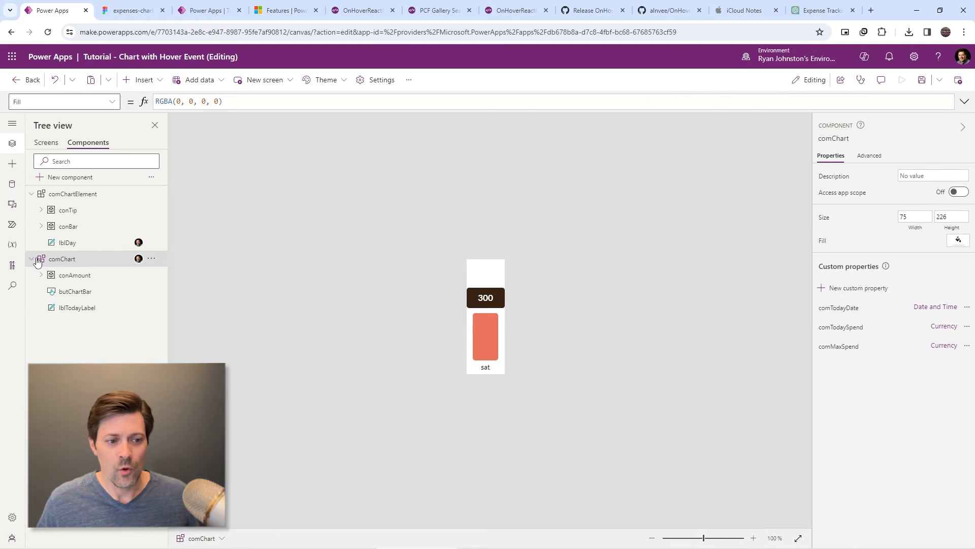
left_click(42, 227)
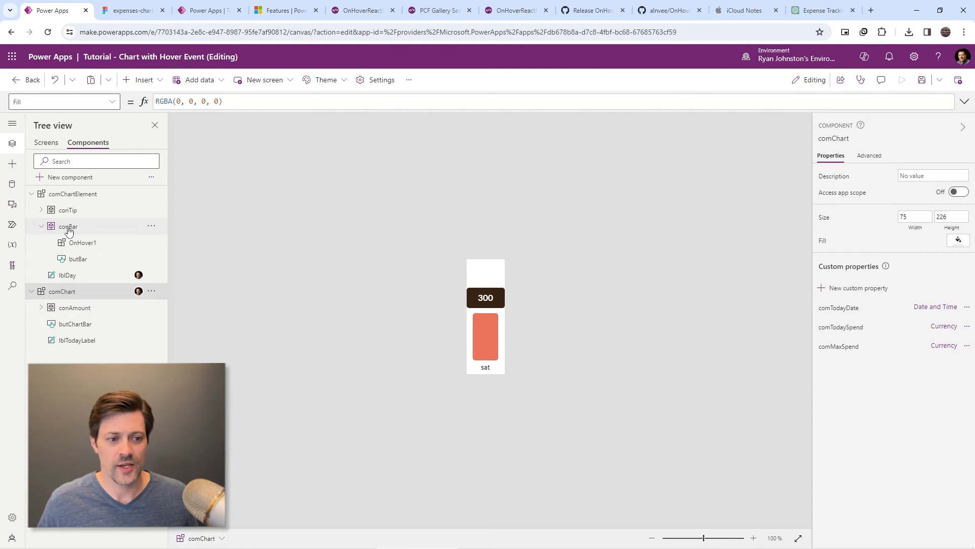
left_click(65, 226)
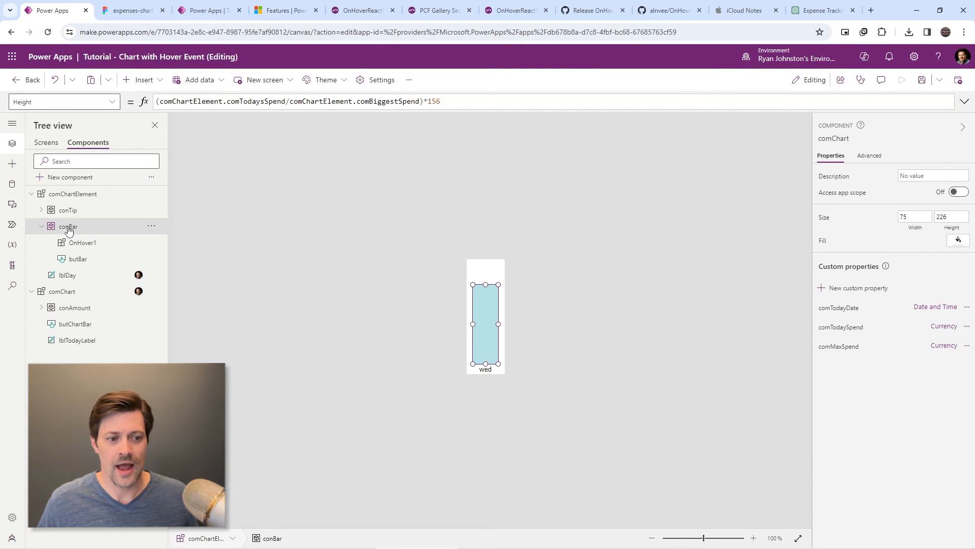
left_click(87, 244)
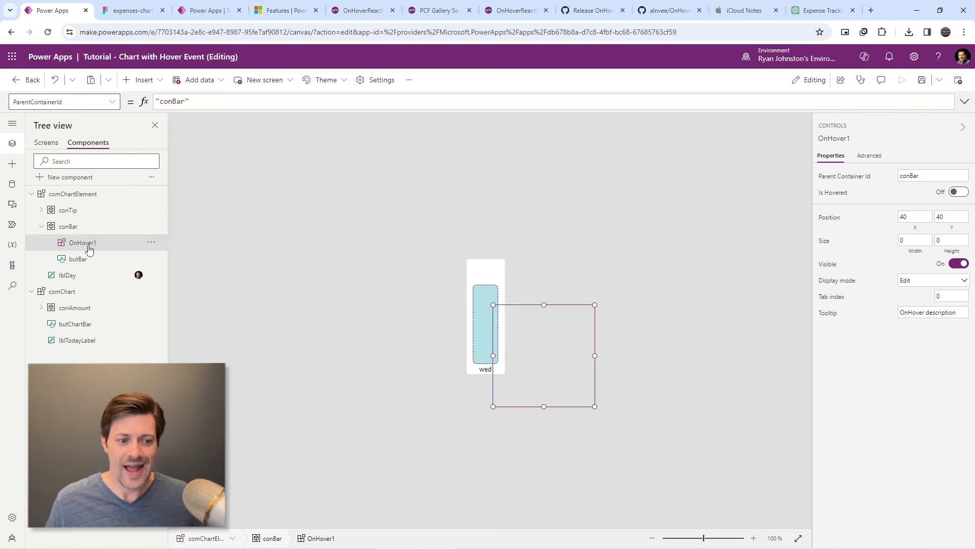
- Insert a plain container into the comChart component
left_click(78, 328)
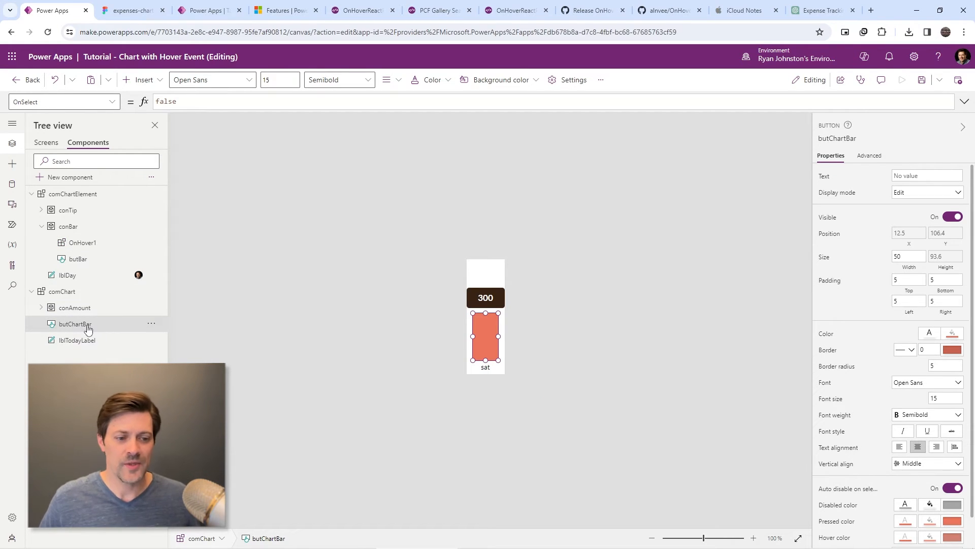
left_click(136, 79)
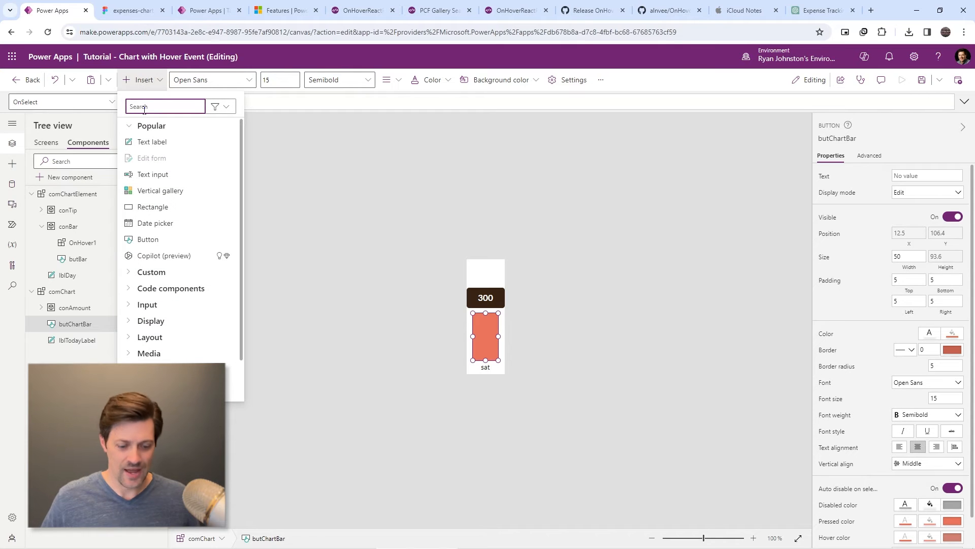
type("cont")
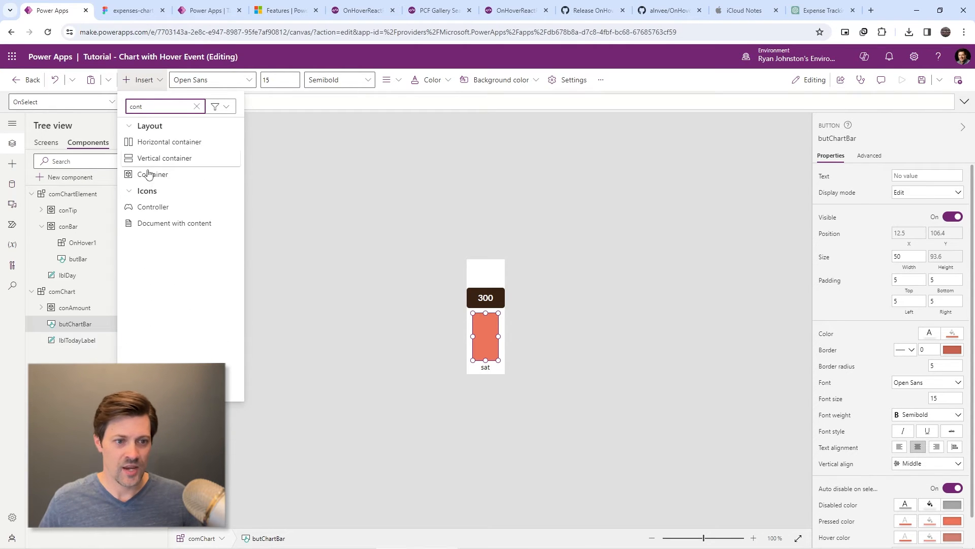
left_click(151, 175)
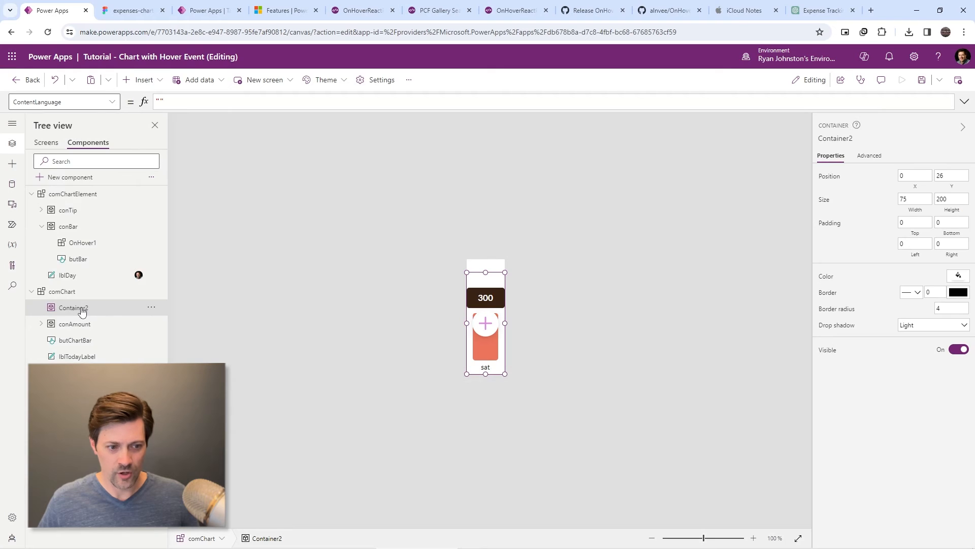
- Rename the new container conButton1 and send it one layer back, below conAmount
double_click(79, 308)
key("ctrl+shift+a")
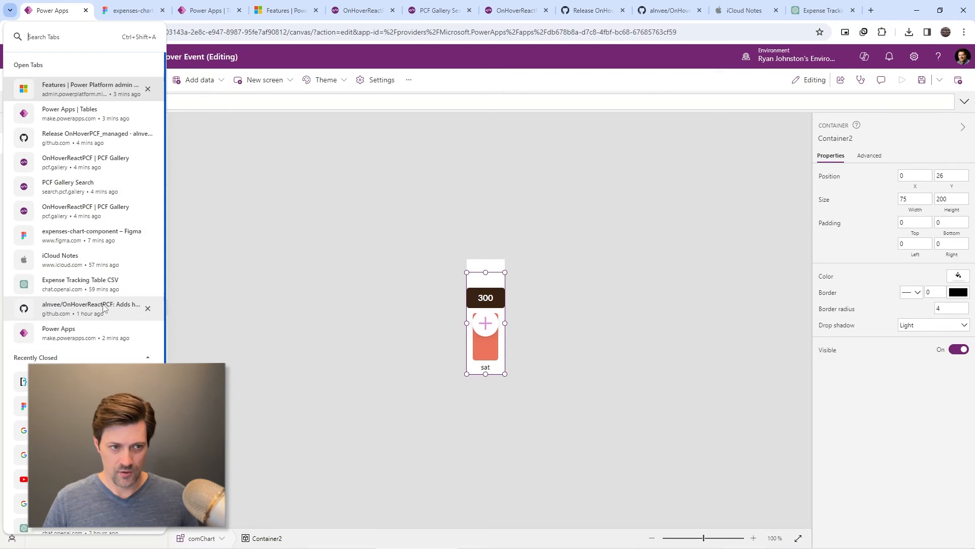
key("Escape")
double_click(79, 307)
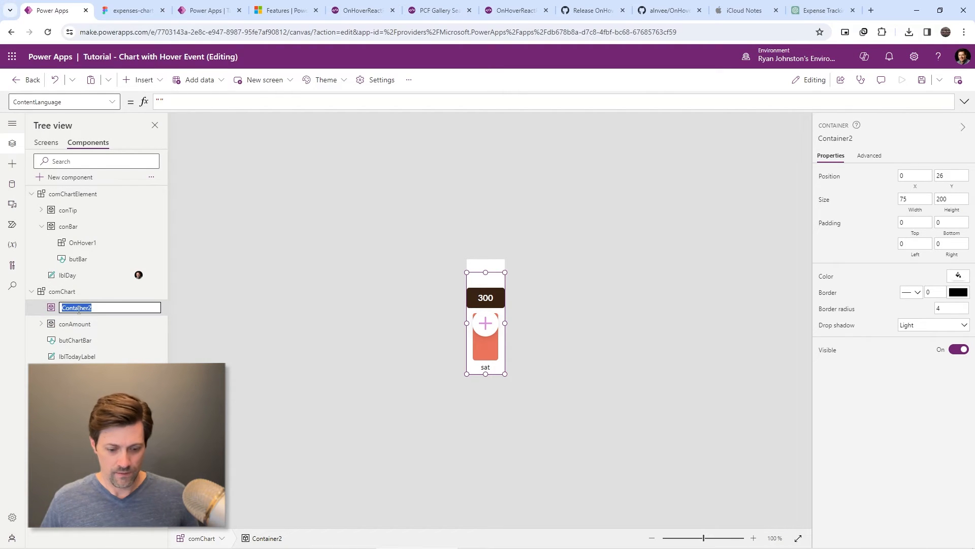
type("conButton")
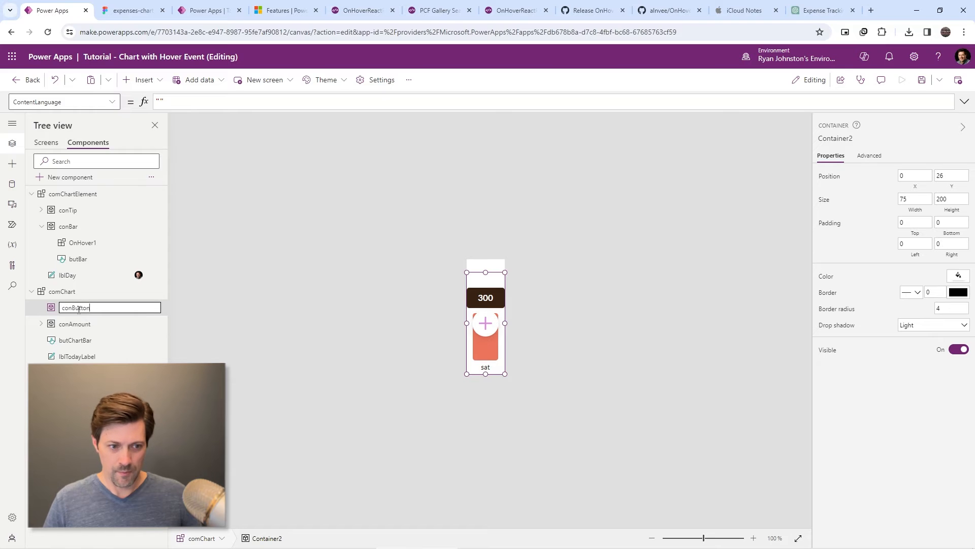
type("1")
key("Return")
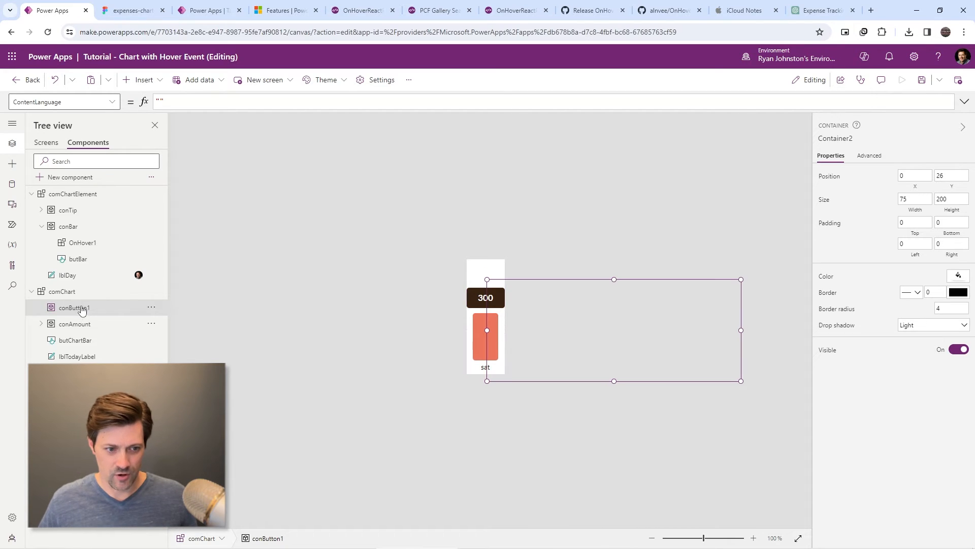
key("ctrl+bracketleft")
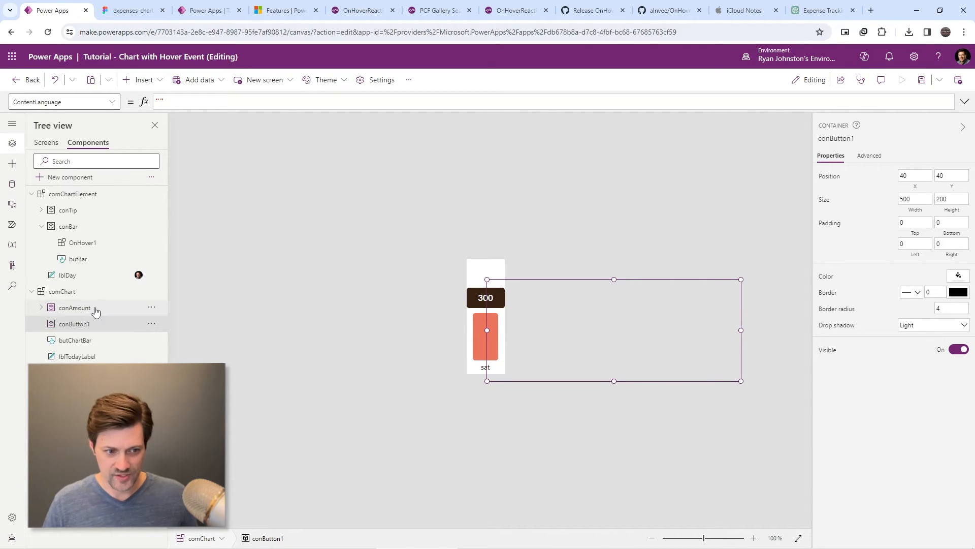
- Examine the X and Height formulas of butChartBar in comChart
left_click(84, 340)
left_click(81, 326)
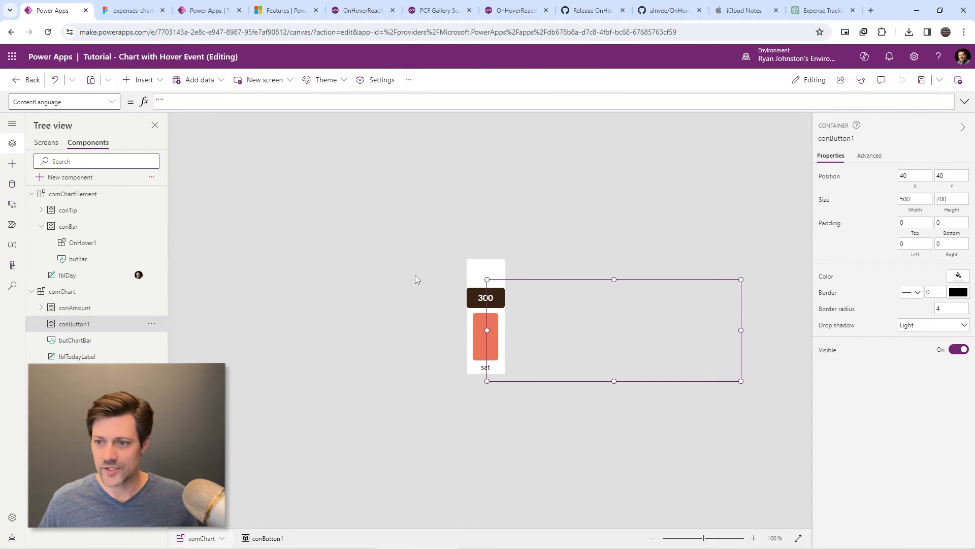
left_click(75, 340)
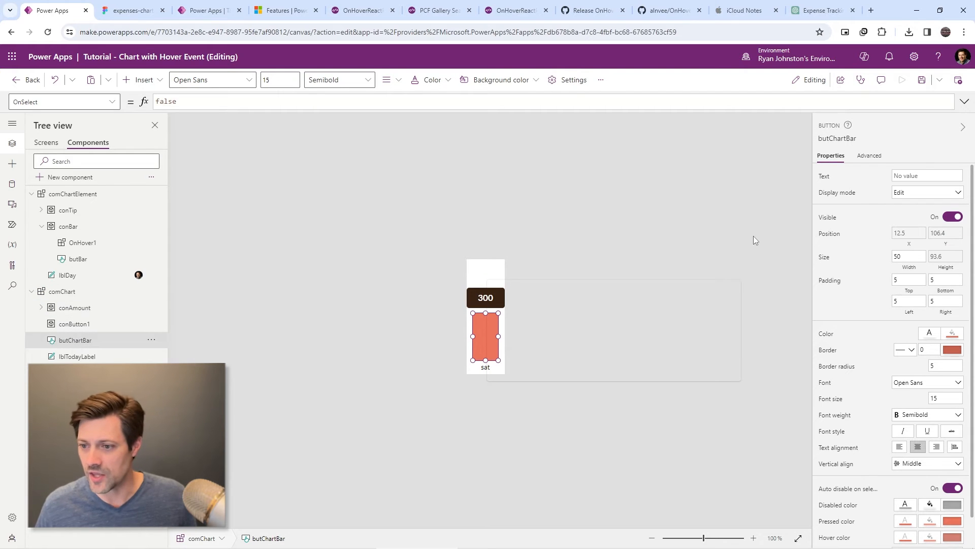
left_click(915, 245)
left_click(950, 249)
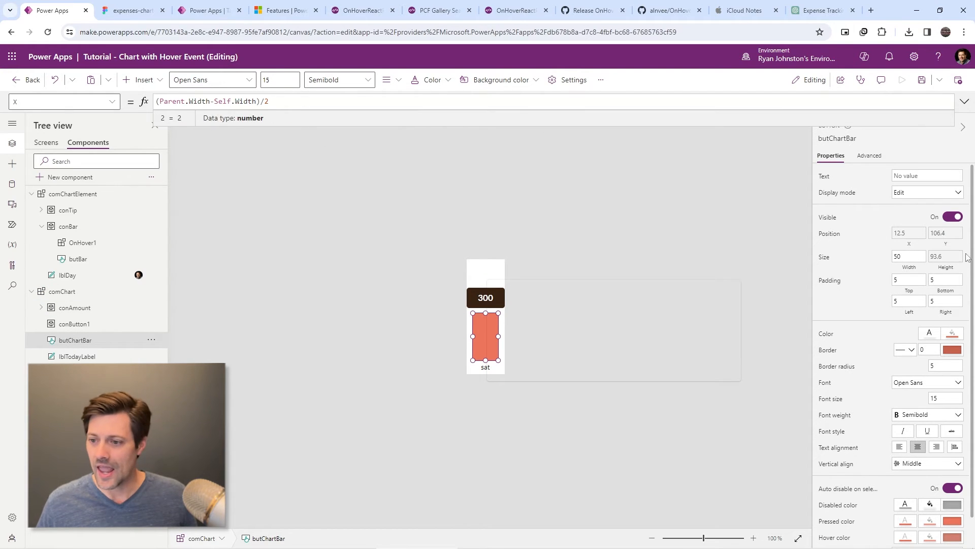
left_click(946, 257)
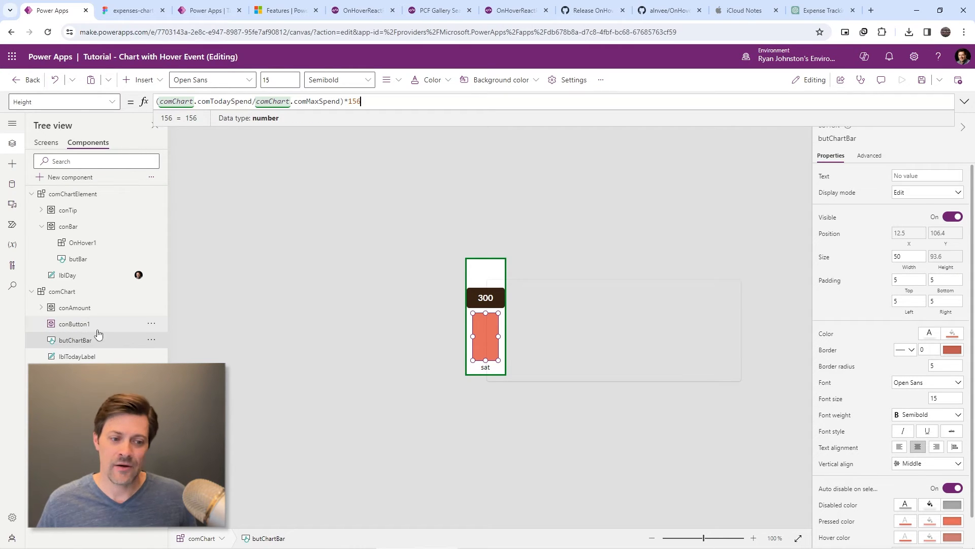
- Move the X formula (Parent.Width-Self.Width)/2 from butChartBar to the conButton1 container
left_click(909, 246)
key("ctrl+a")
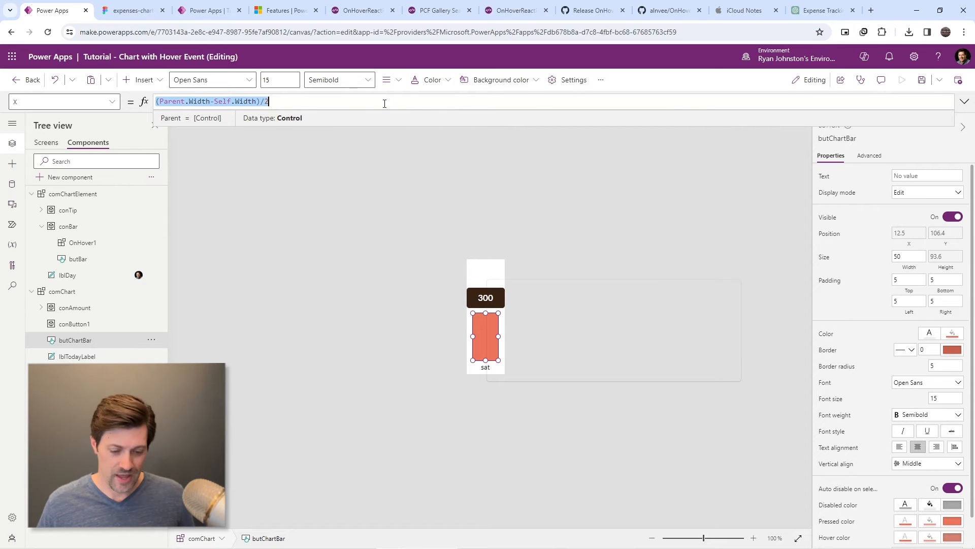
key("BackSpace")
left_click(76, 323)
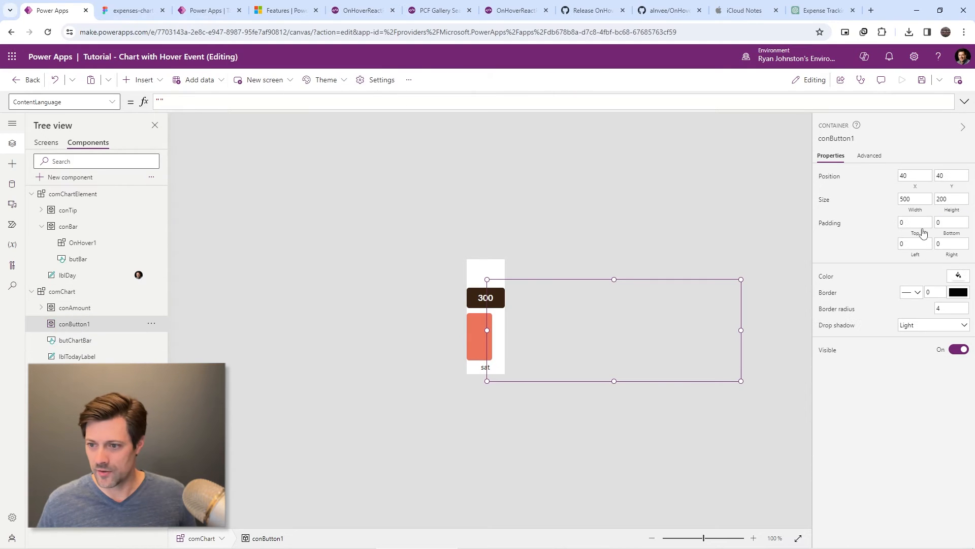
left_click(915, 177)
left_click(378, 104)
key("ctrl+z")
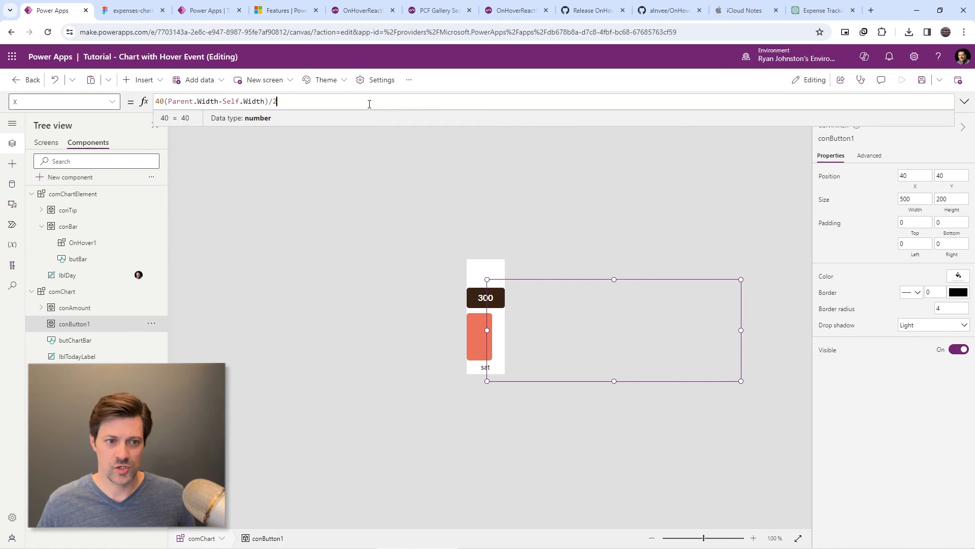
- Cut the Y formula lblTodayLabel.Y - Self.Height out of butChartBar
left_click(77, 341)
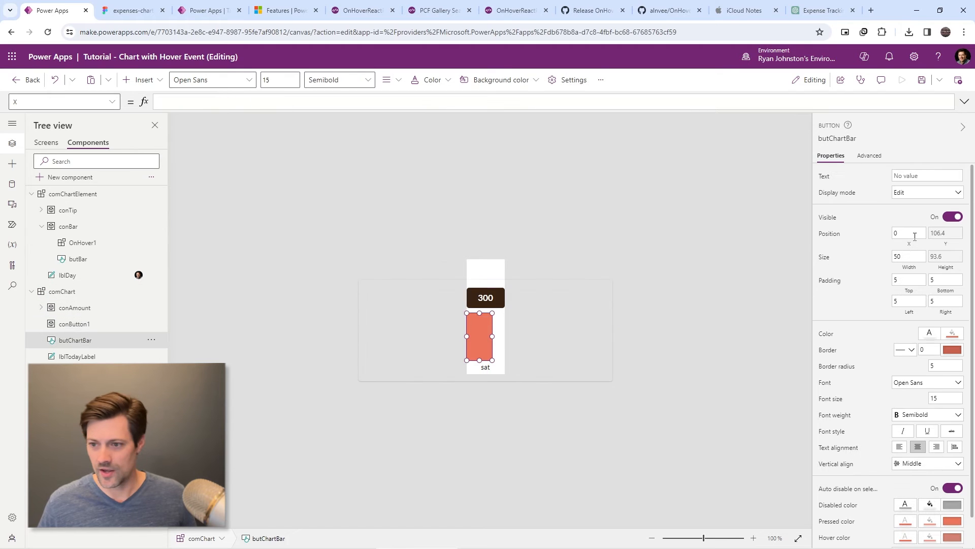
left_click(946, 233)
left_click(430, 104)
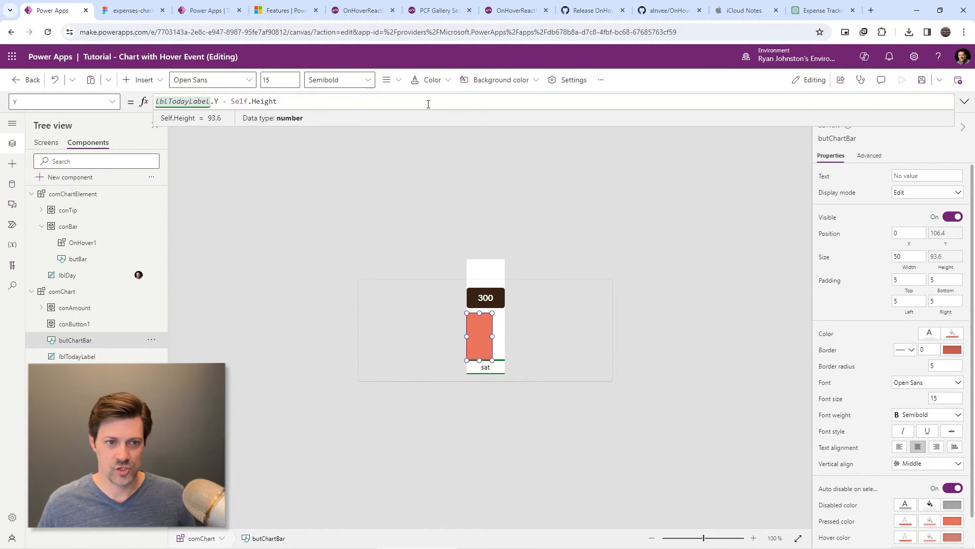
key("ctrl+a")
key("ctrl+c")
key("BackSpace")
left_click(109, 323)
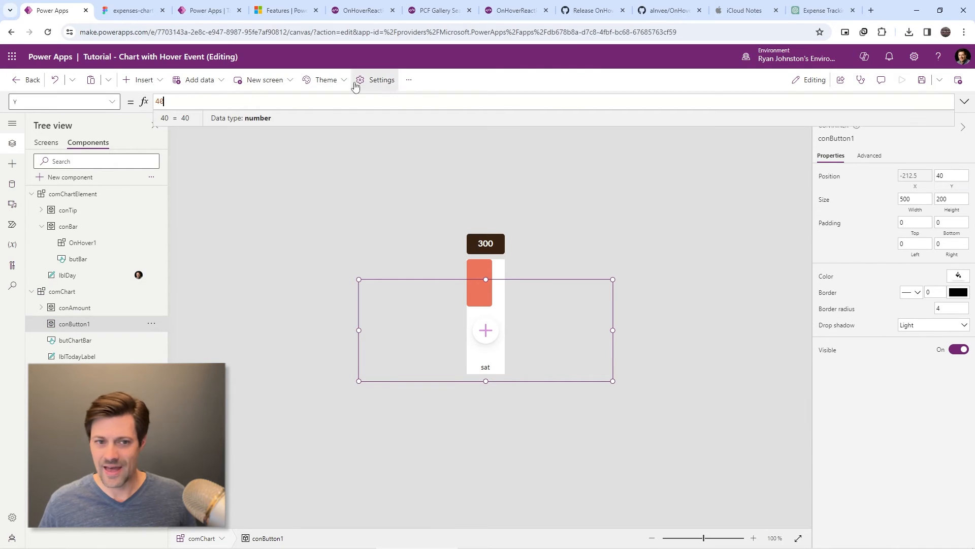
key("ctrl+a")
left_click(314, 102)
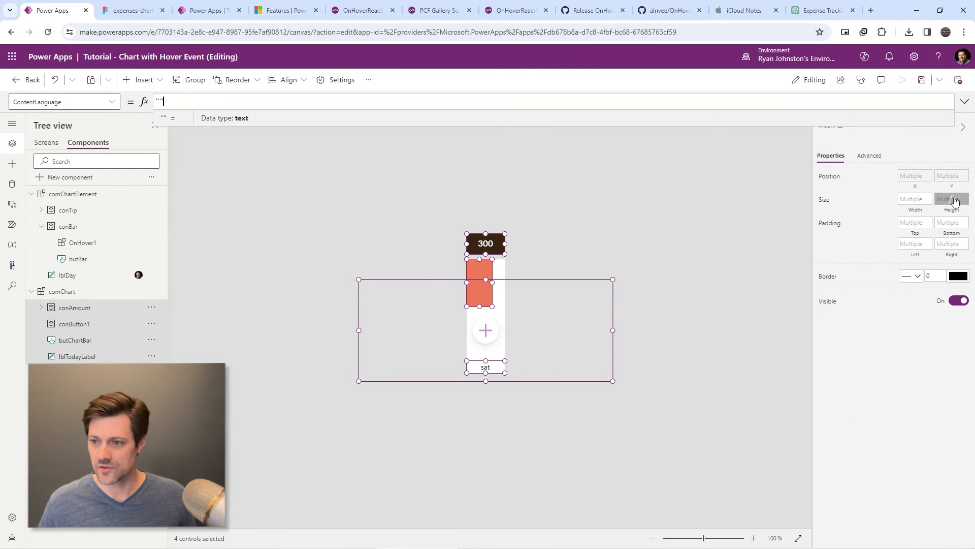
left_click(246, 340)
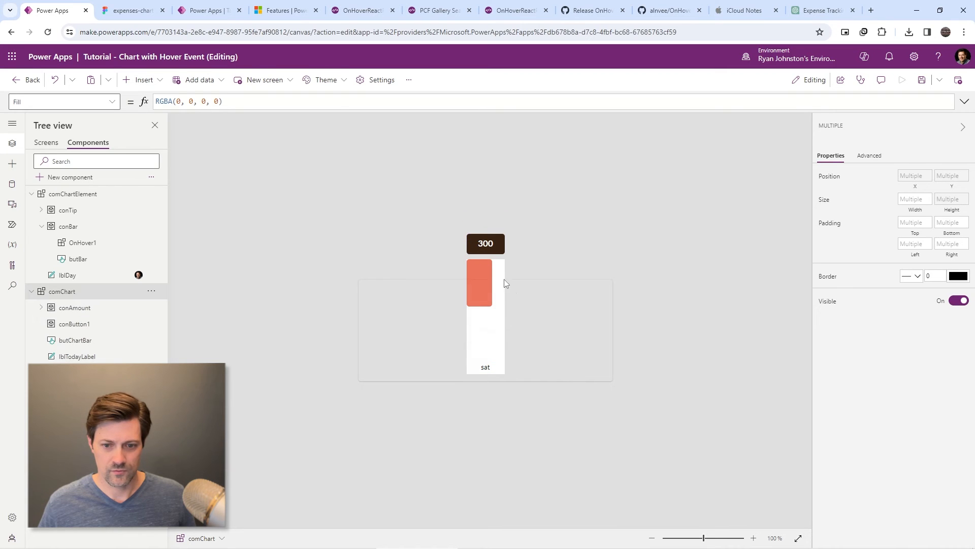
- Set the Y of conButton1 to lblTodayLabel.Y - Self.Height
left_click(93, 324)
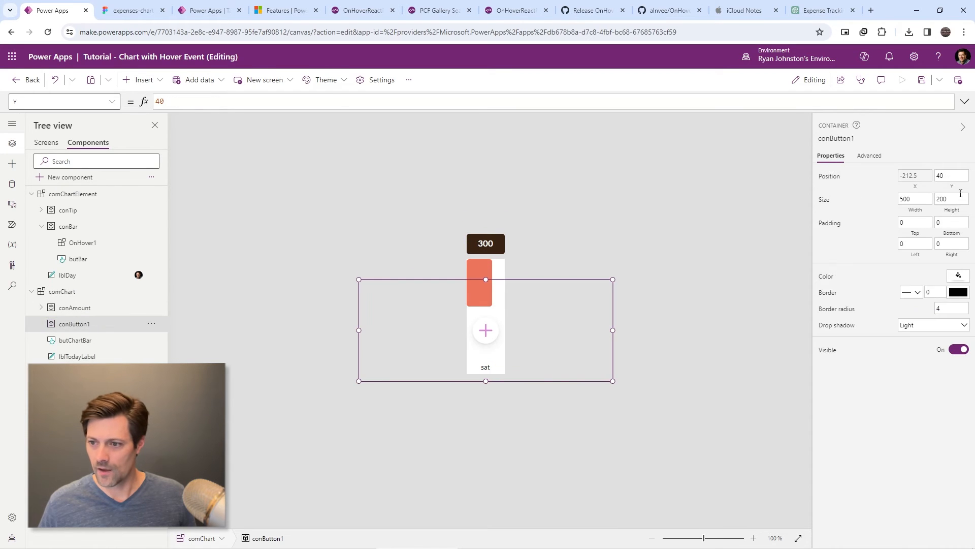
left_click(307, 100)
key("ctrl+a")
key("ctrl+v")
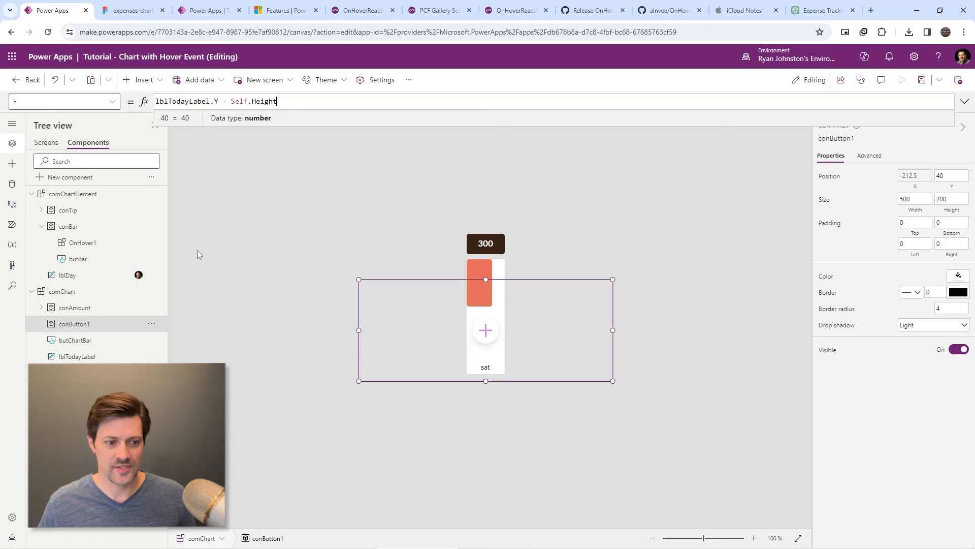
- Cut the Height formula (comChart.comTodaySpend/comChart.comMaxSpend)*156 out of butChartBar
left_click(76, 340)
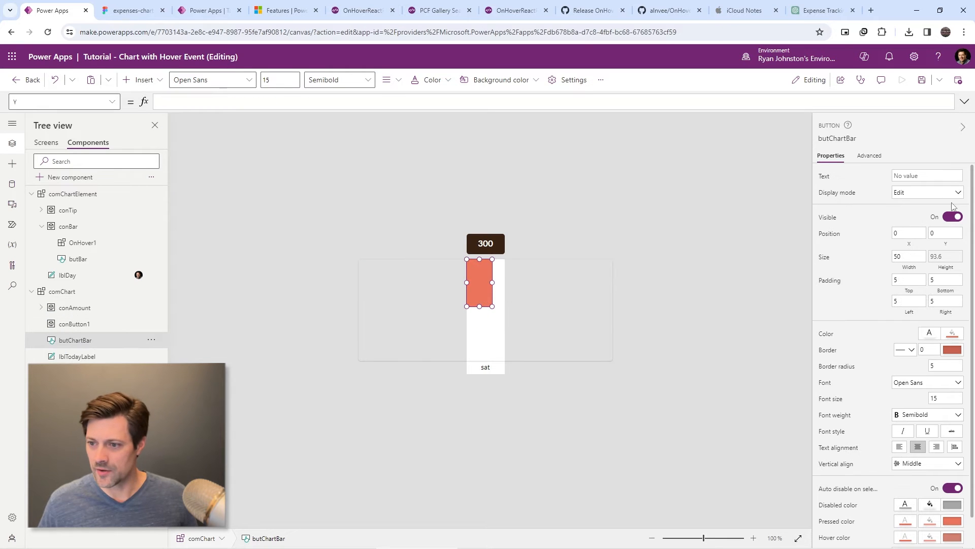
left_click(946, 269)
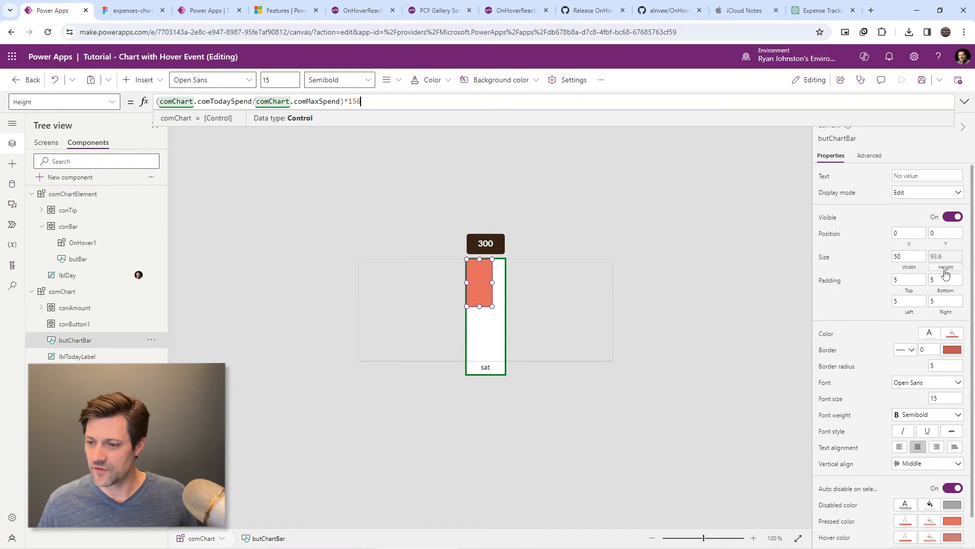
left_click(402, 102)
key("ctrl+a")
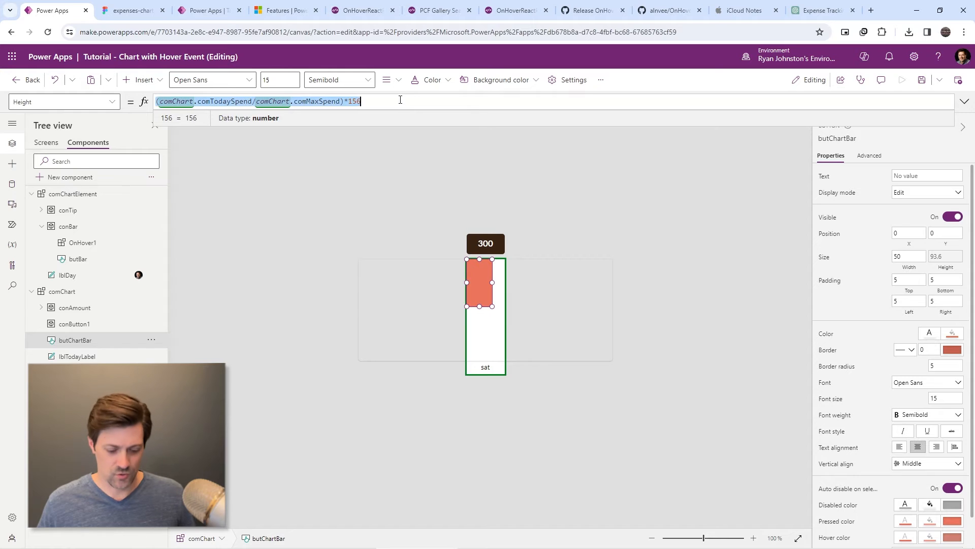
- Set conButton1's width to 50 and its height to (comChart.comTodaySpend/comChart.comMaxSpend)*156
left_click(74, 324)
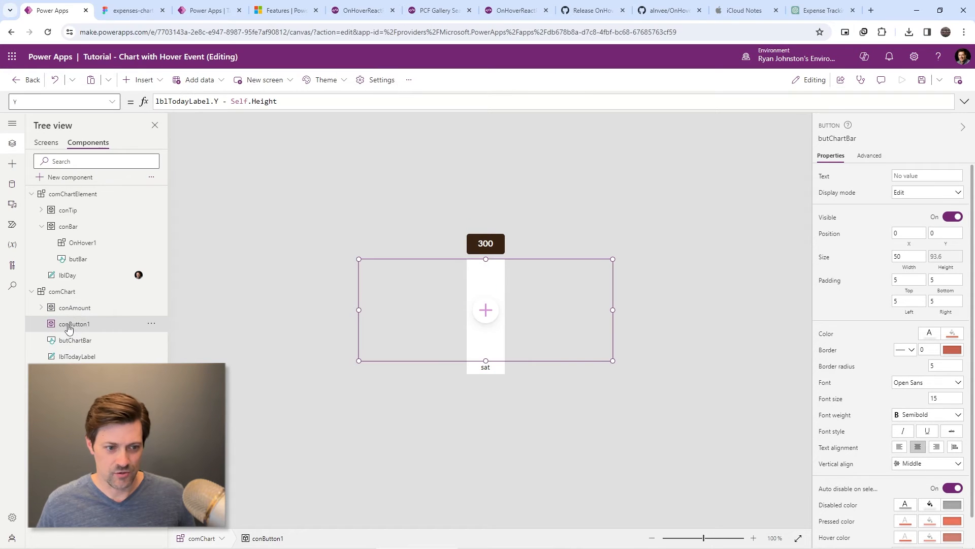
left_click(947, 211)
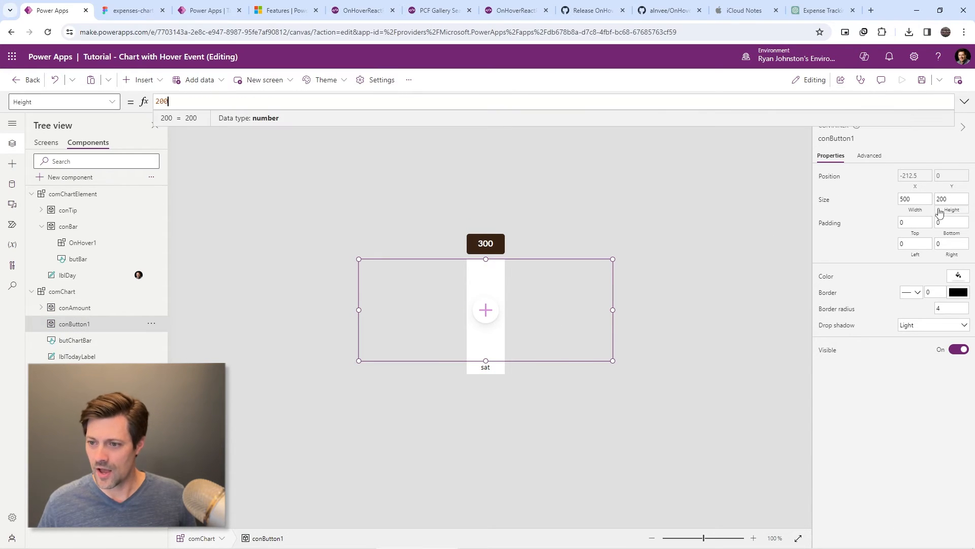
left_click(915, 199)
type("50")
key("Tab")
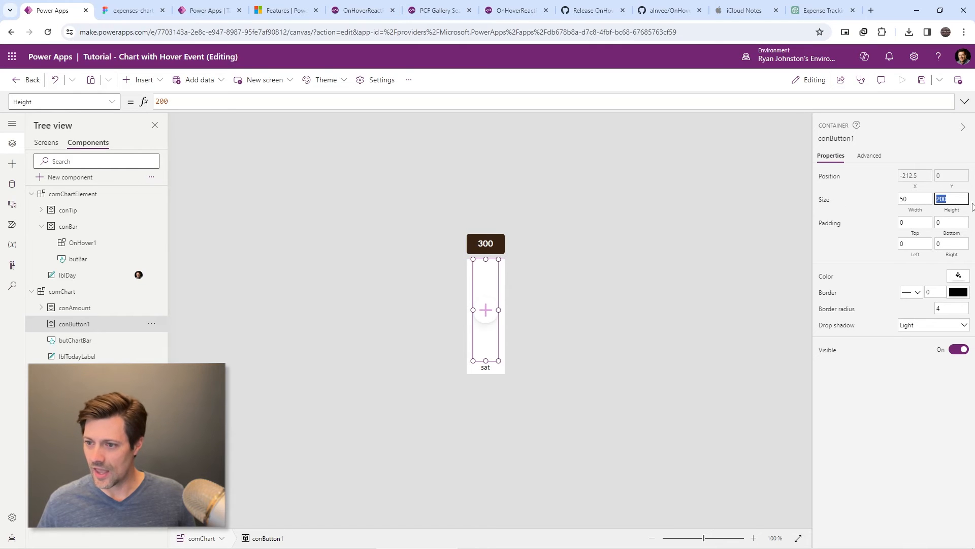
left_click(298, 104)
key("ctrl+a")
type("(comChart.comTodaySpend/comChart.comMaxSpend)*150")
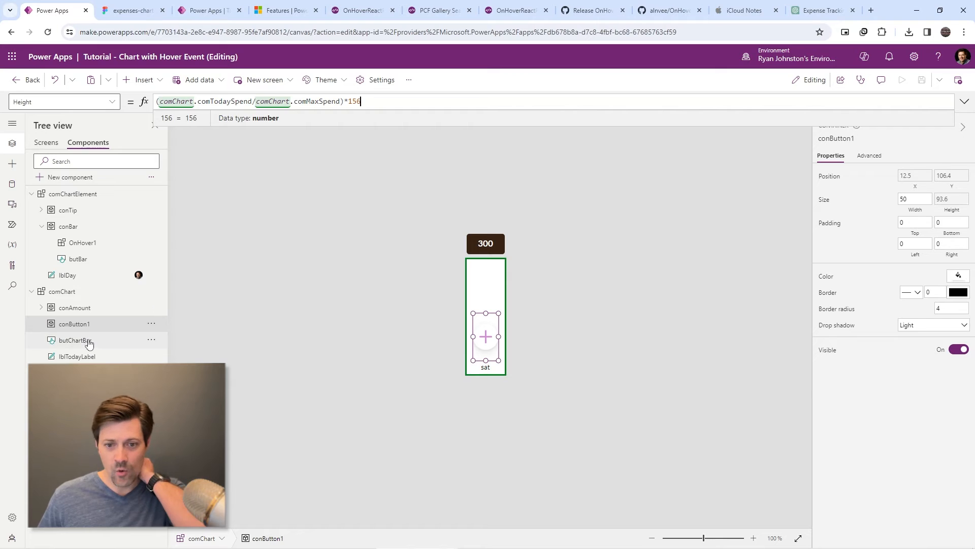
- Move butChartBar into the conButton1 container
left_click(73, 342)
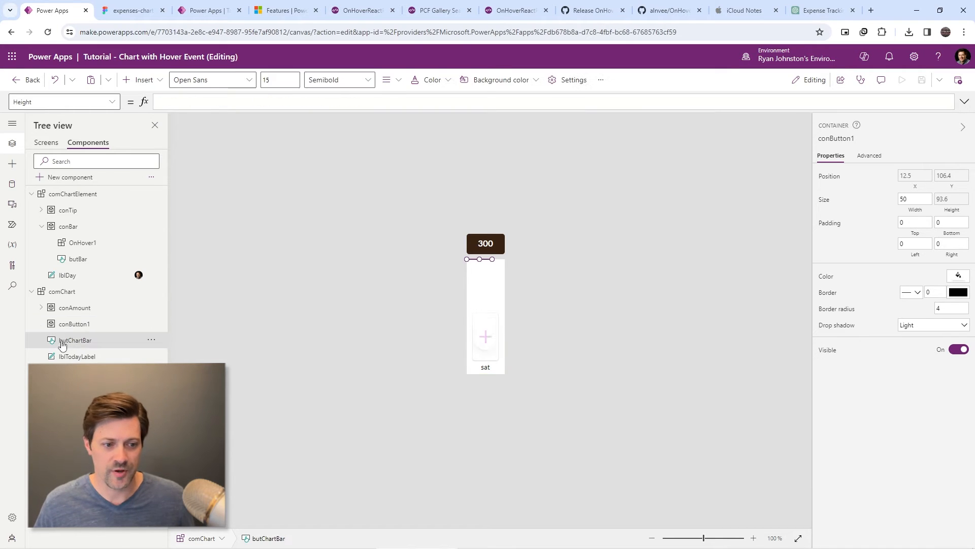
left_click_drag(71, 346, 76, 328)
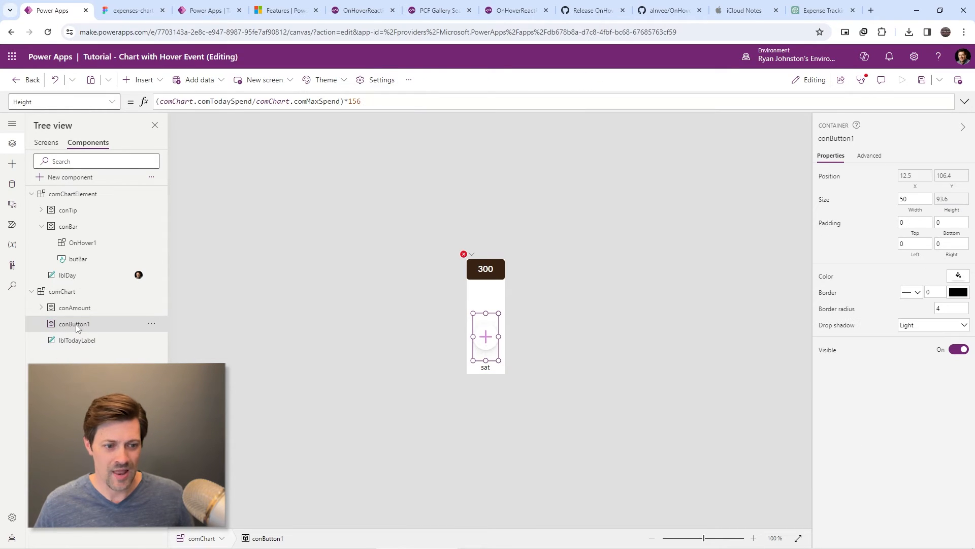
left_click(101, 340)
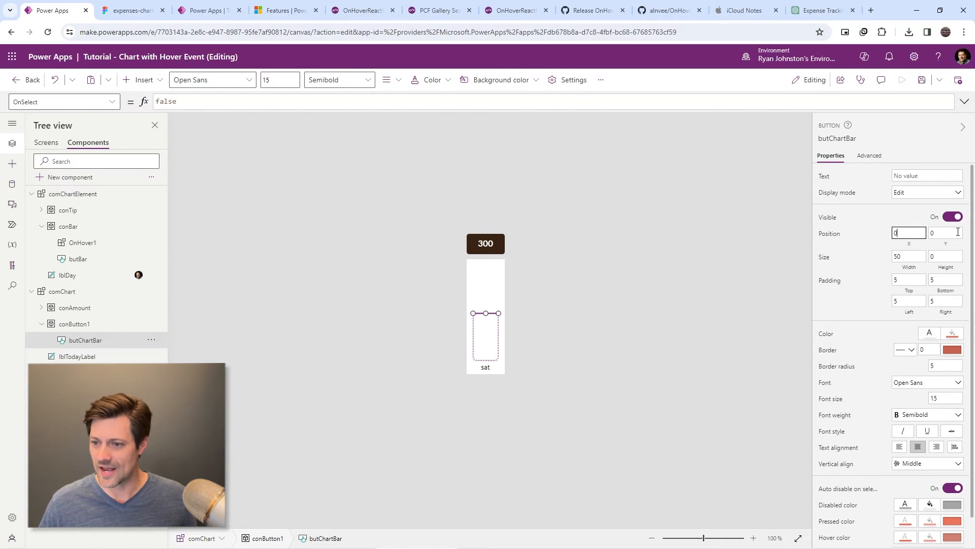
- Set the width of butChartBar to Parent.Width
left_click(909, 256)
left_click(367, 101)
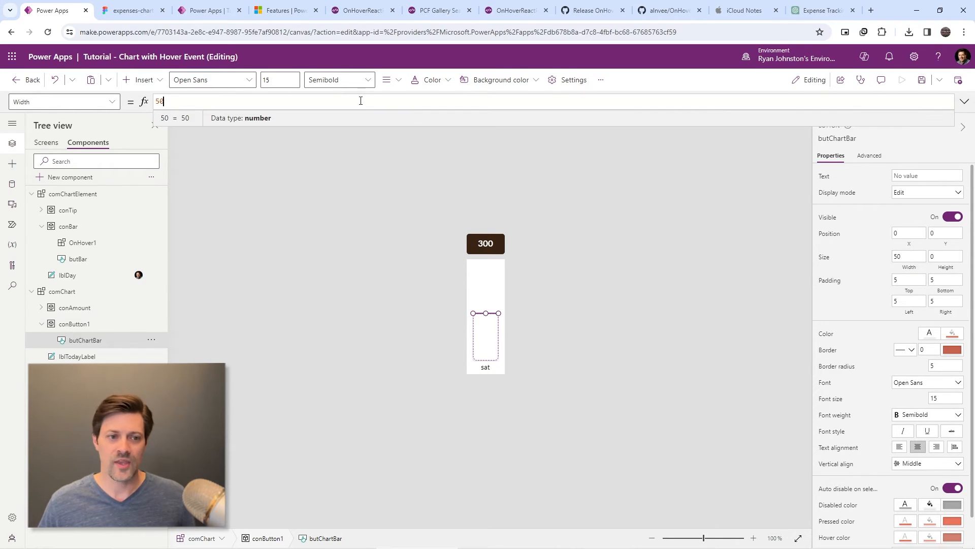
key("BackSpace")
key("BackSpace")
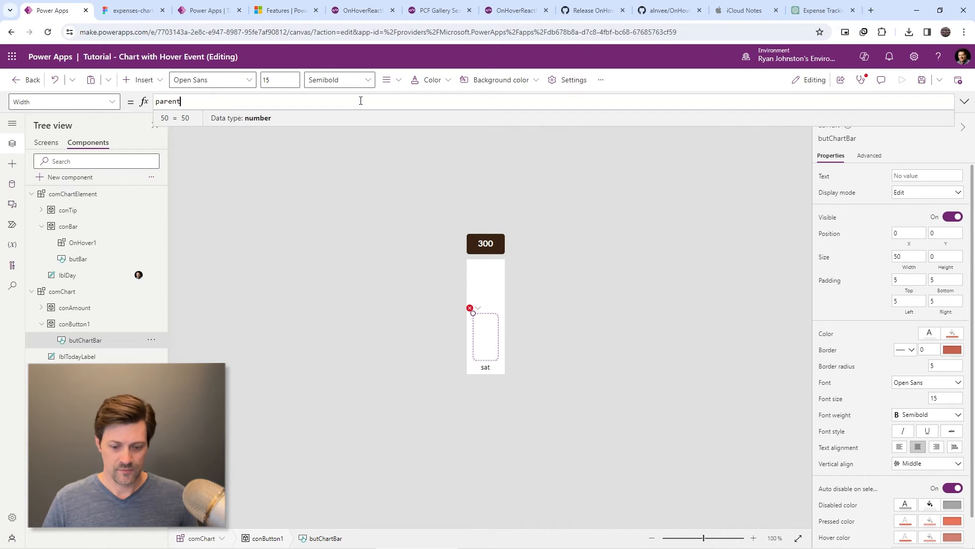
type("Width")
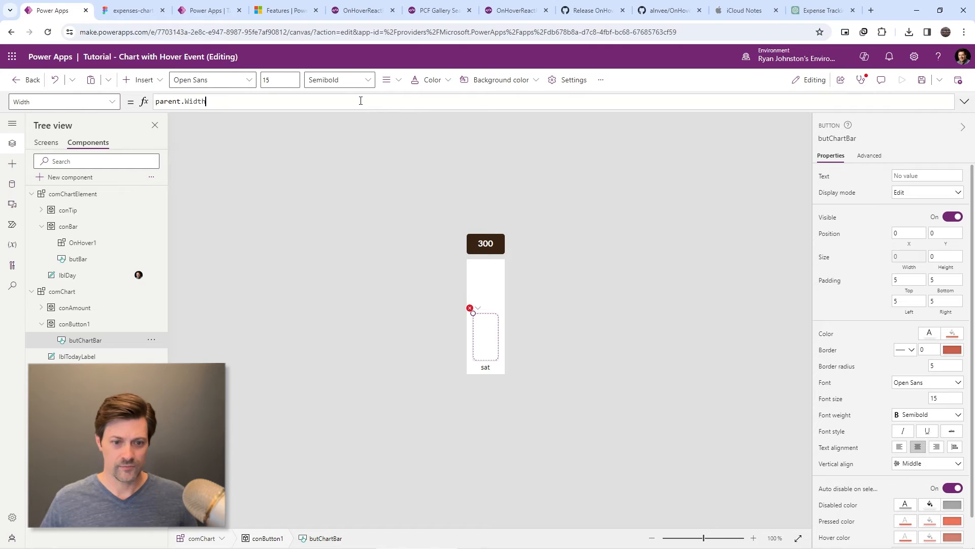
key("Delete")
type("P")
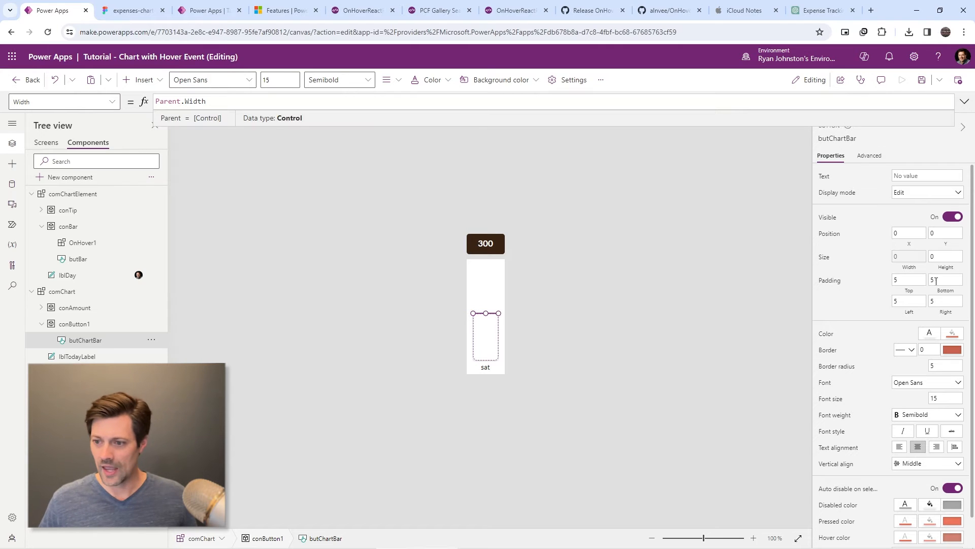
- Set the height of butChartBar to Parent.Height
left_click(946, 256)
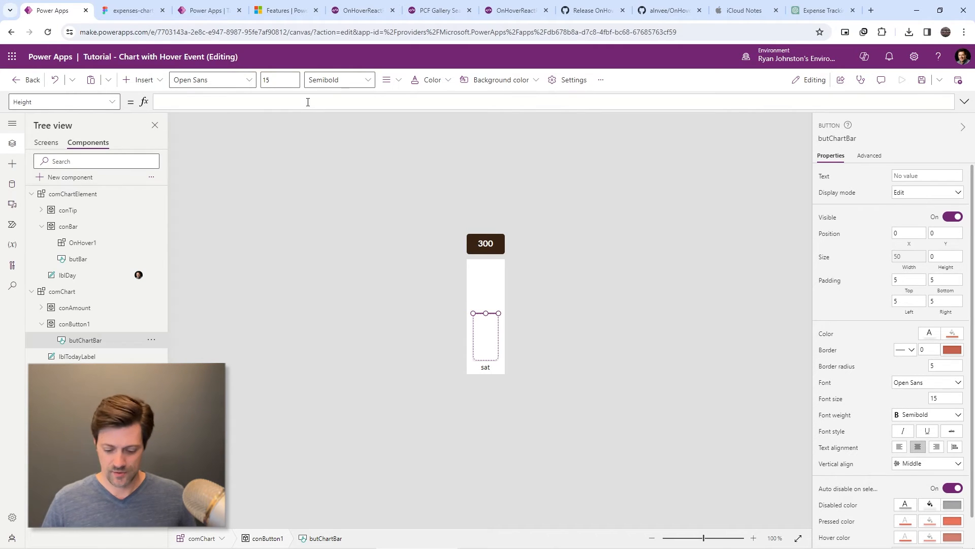
key("ctrl+a")
type("Pare")
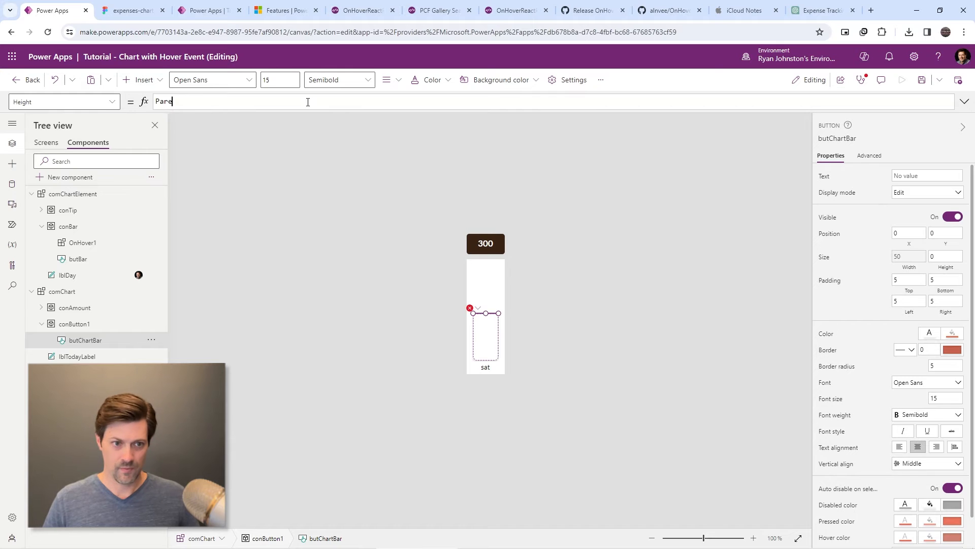
type("nt.")
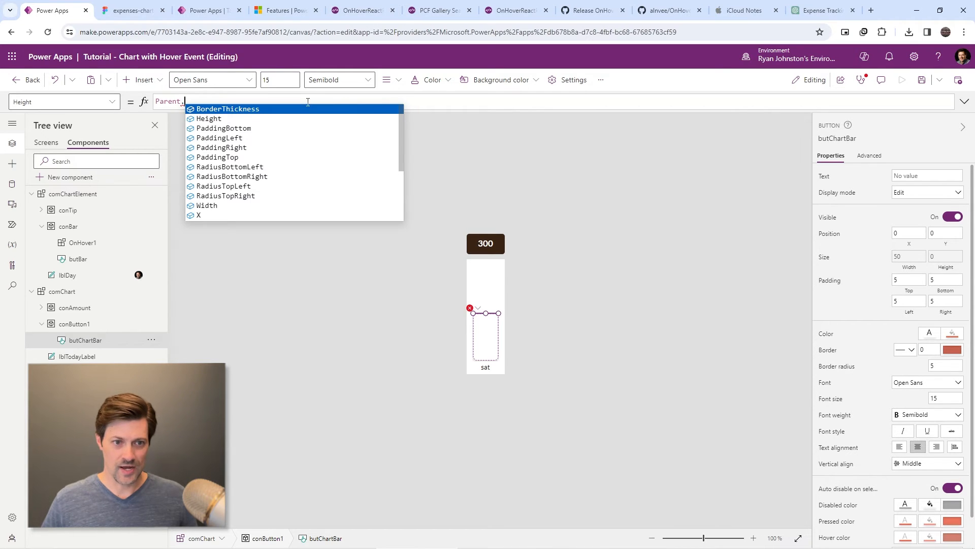
type("Height")
- Insert the OnHover code component into the conChartBar container
left_click(84, 259)
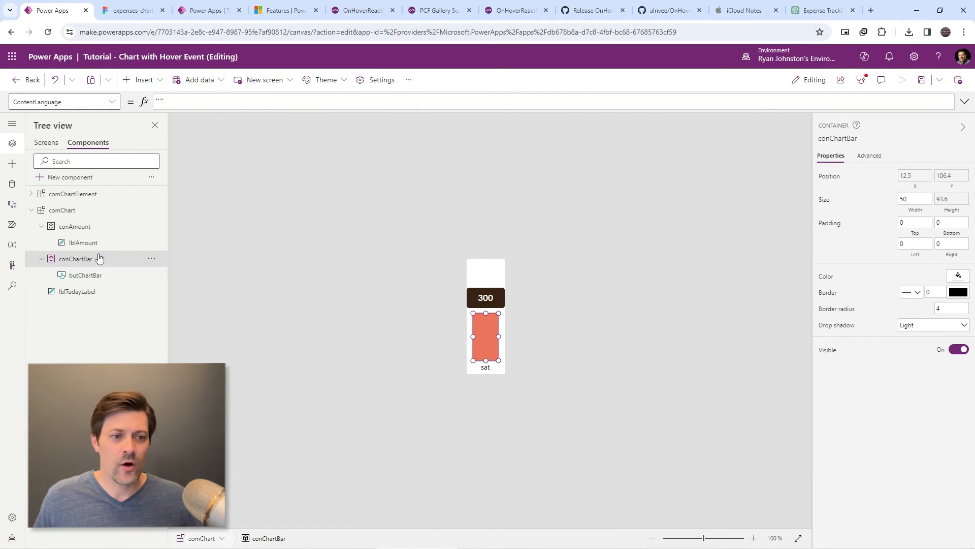
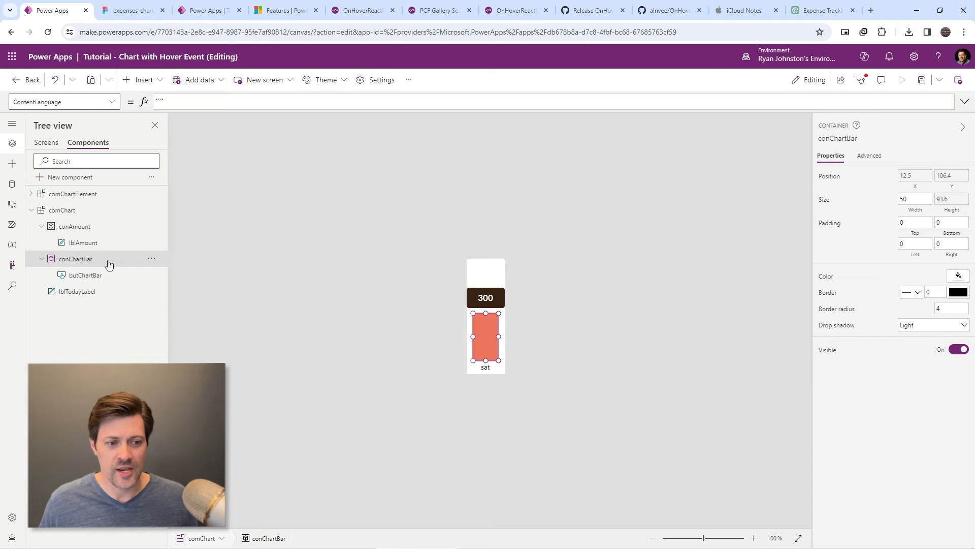
left_click(144, 80)
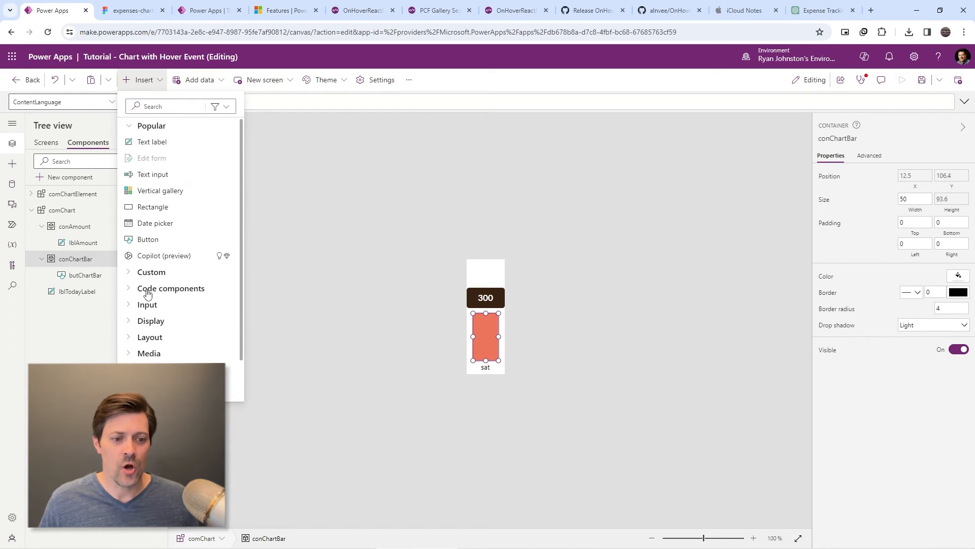
left_click(155, 310)
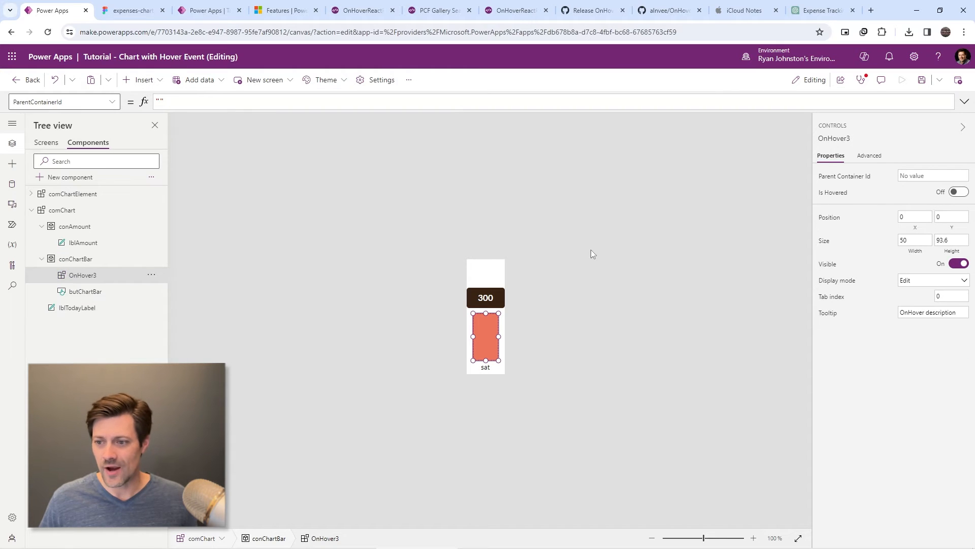
- Set the width and height of the OnHover control in conChartBar to 0
left_click(919, 241)
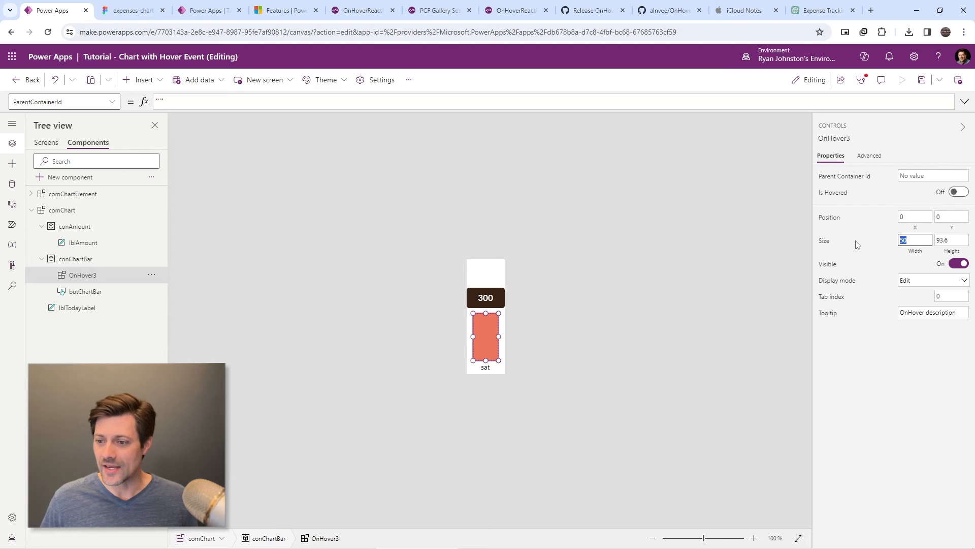
type("0")
key("Tab")
type("0")
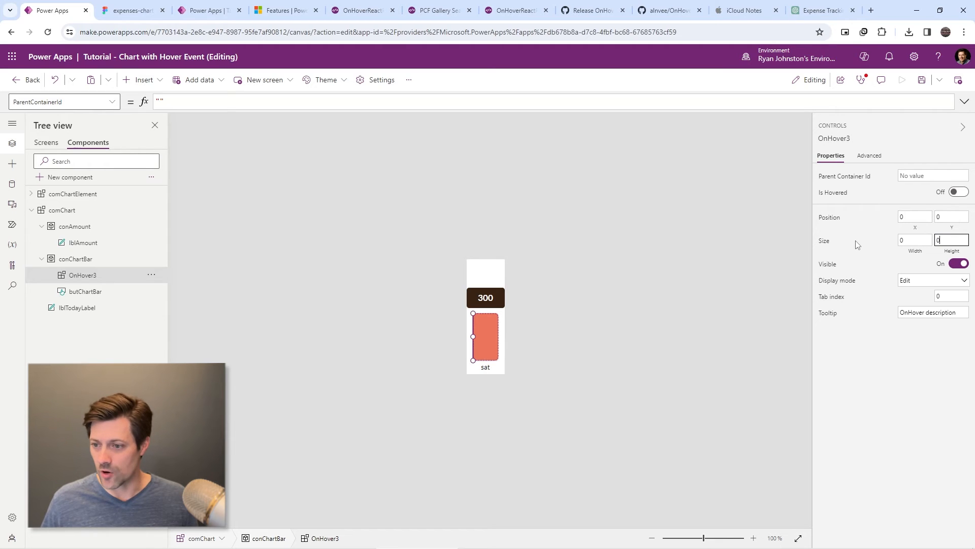
left_click(924, 383)
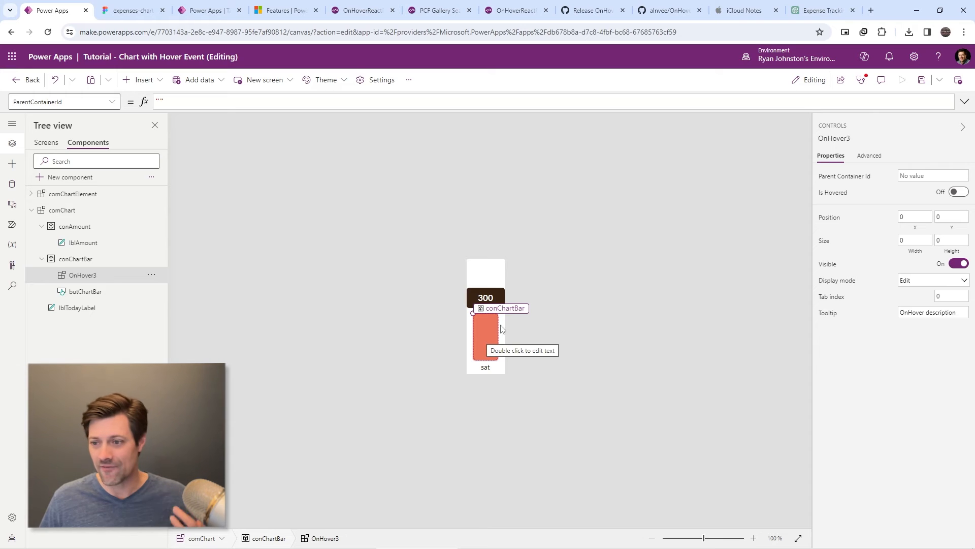
- Set the OnHover control's Parent Container Id to the text "conChartBar" and save the app
left_click(913, 175)
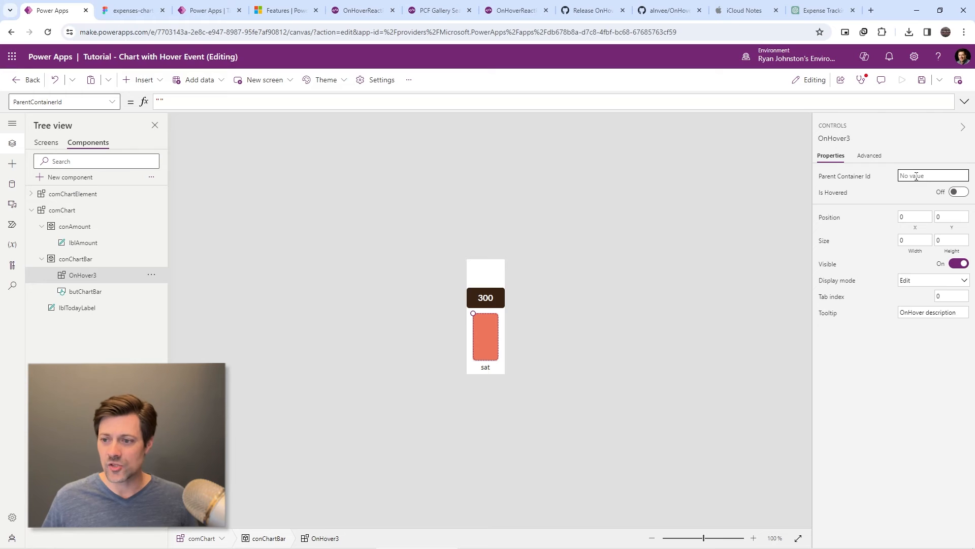
left_click_drag(373, 102, 130, 103)
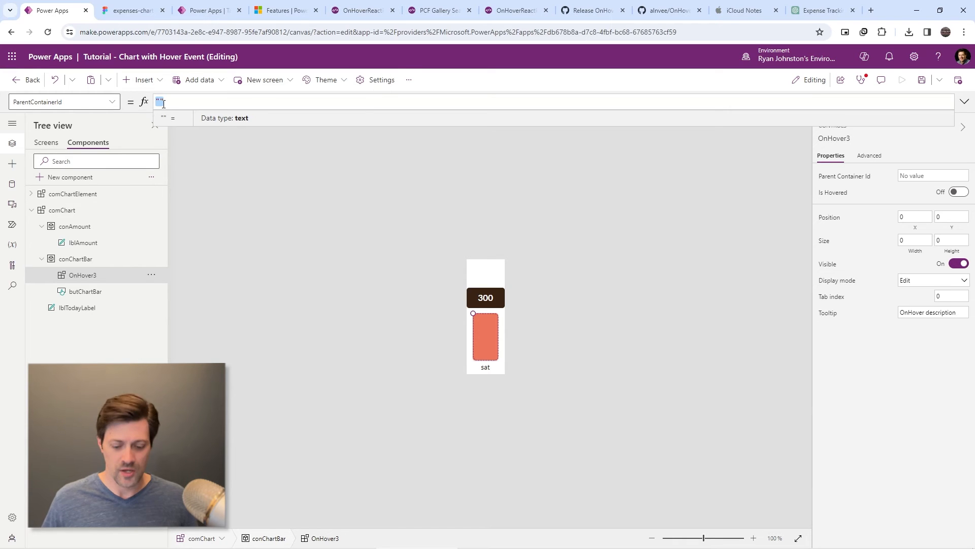
type("conChart")
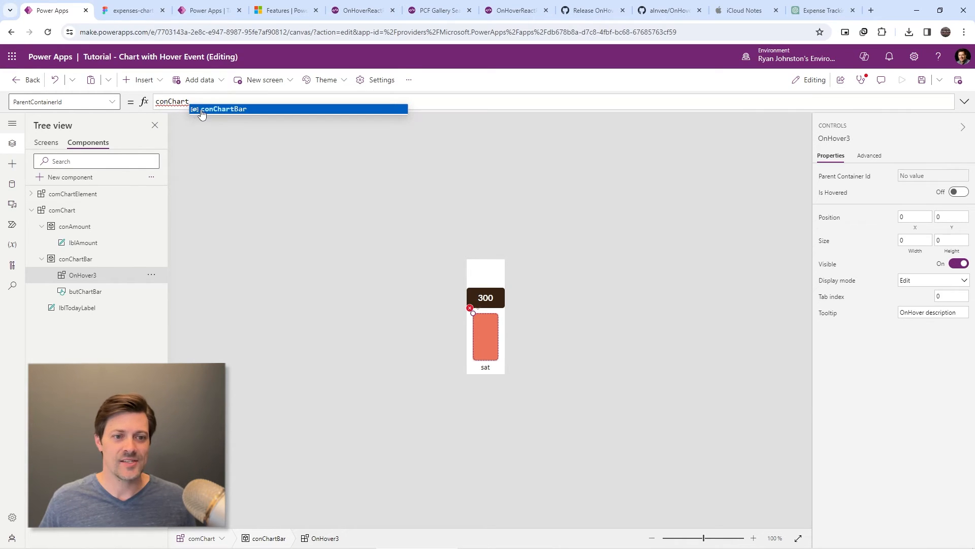
left_click(218, 109)
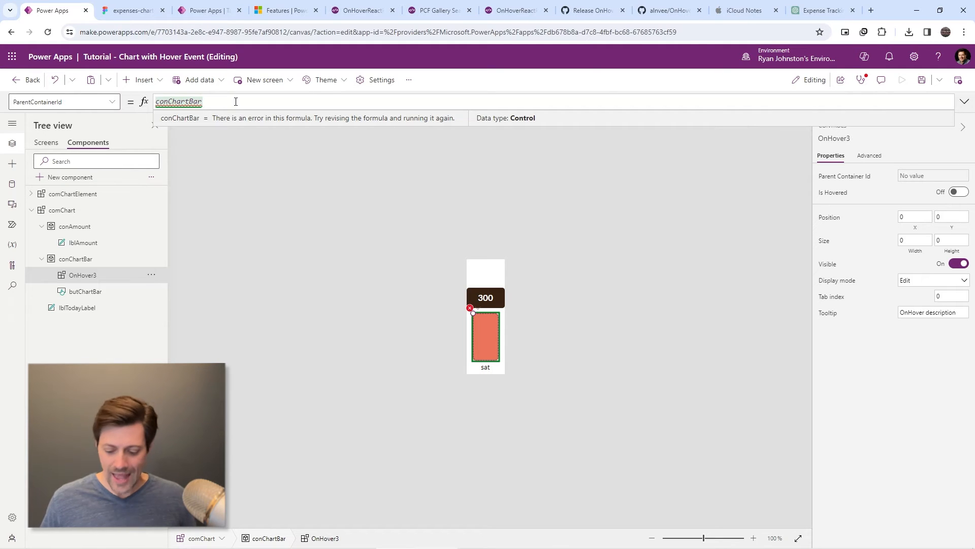
key("ctrl+a")
type("\"")
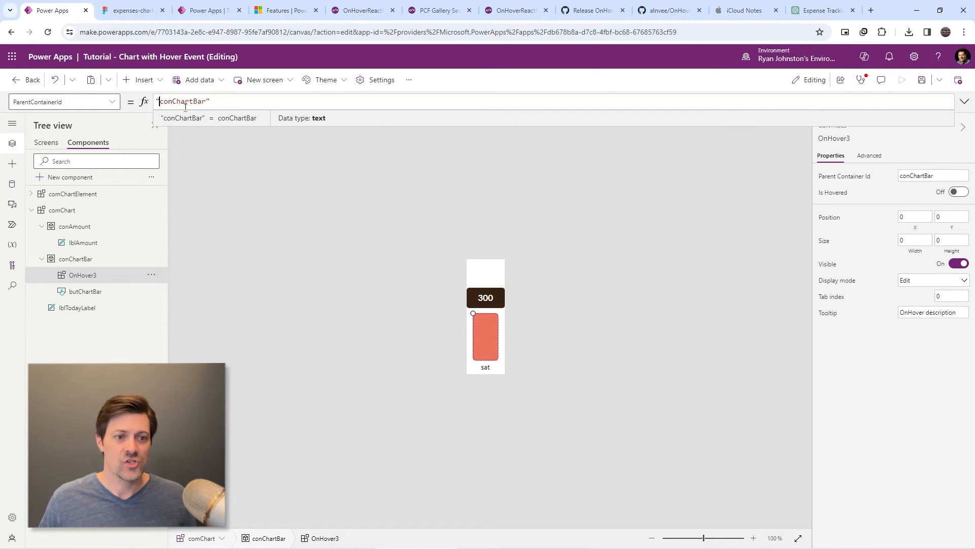
left_click(533, 327)
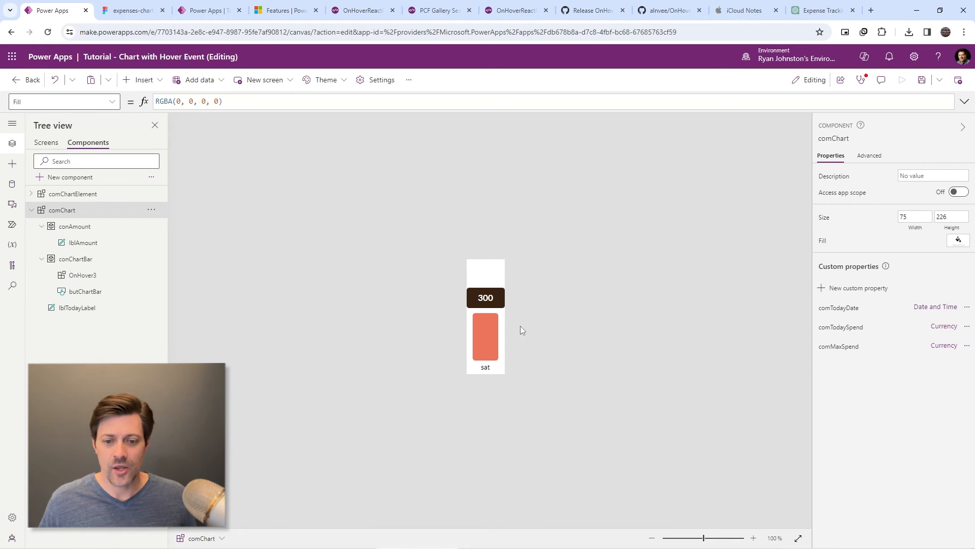
key("ctrl+s")
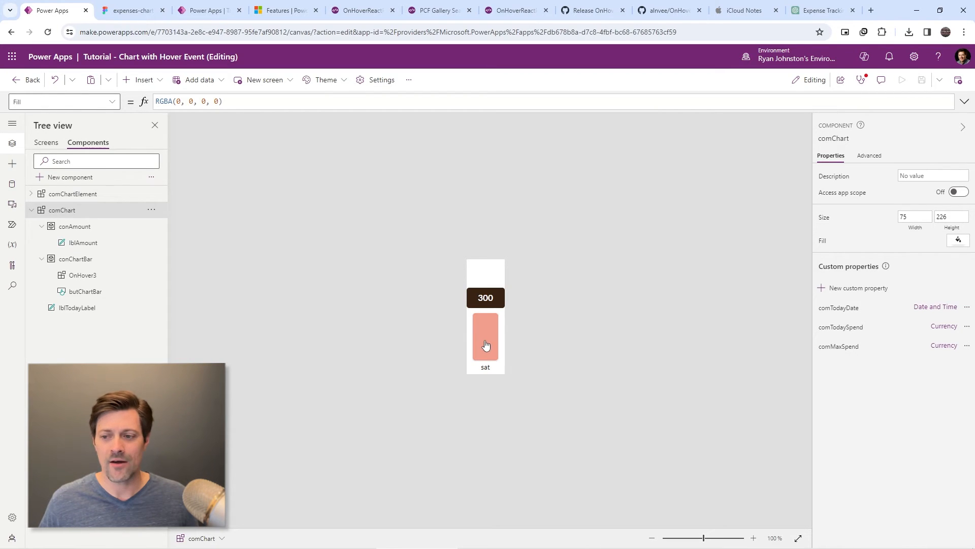
- Reload the app in the studio, allow its custom code, and override the read-only mode to regain editing control
left_click(76, 278)
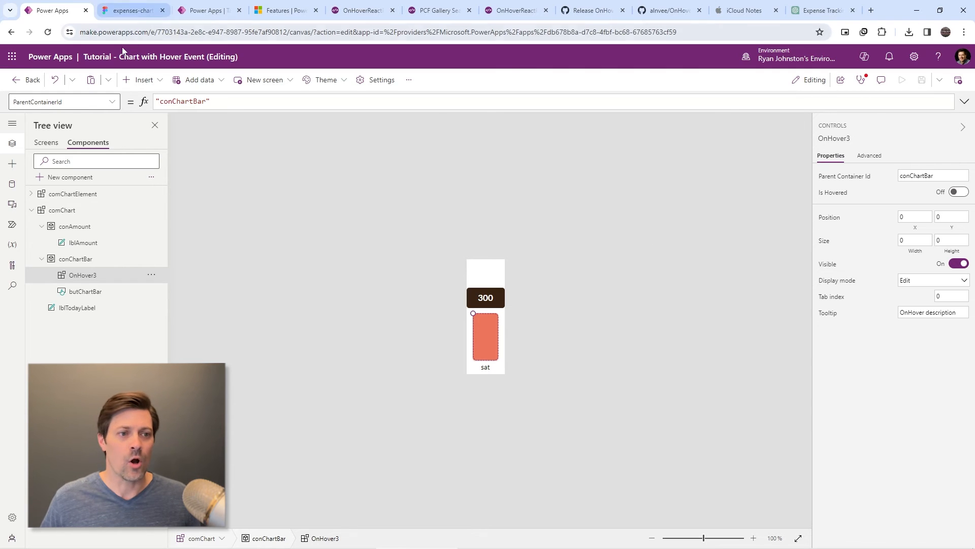
left_click(47, 32)
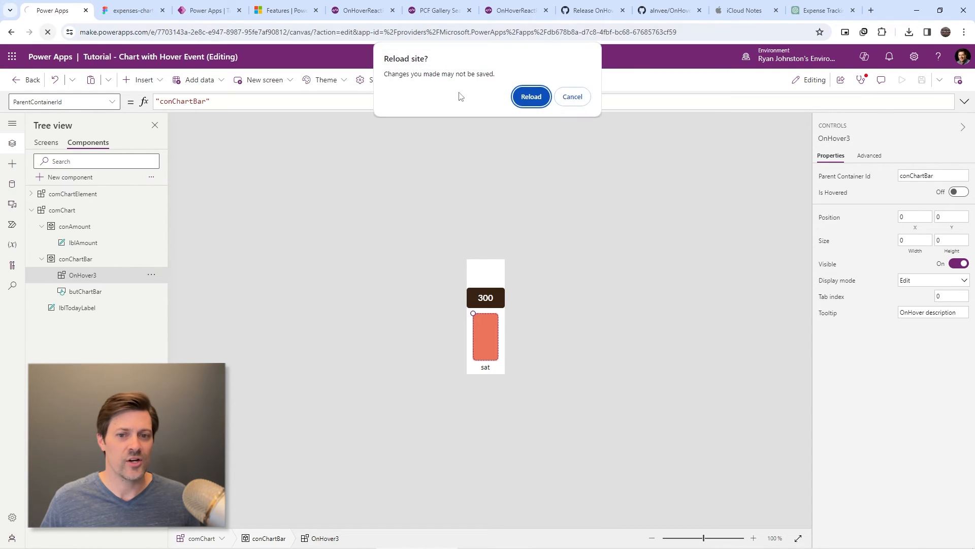
left_click(531, 97)
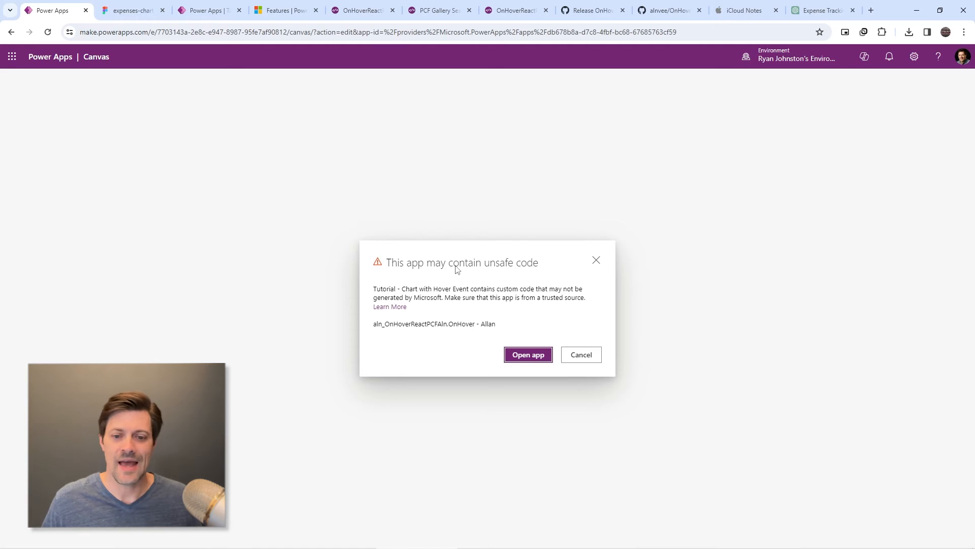
left_click(527, 355)
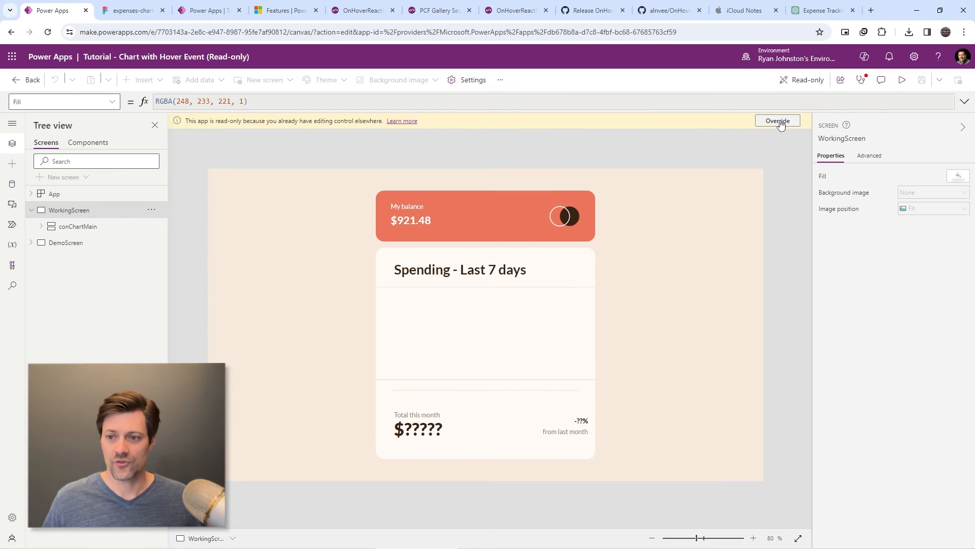
left_click(781, 124)
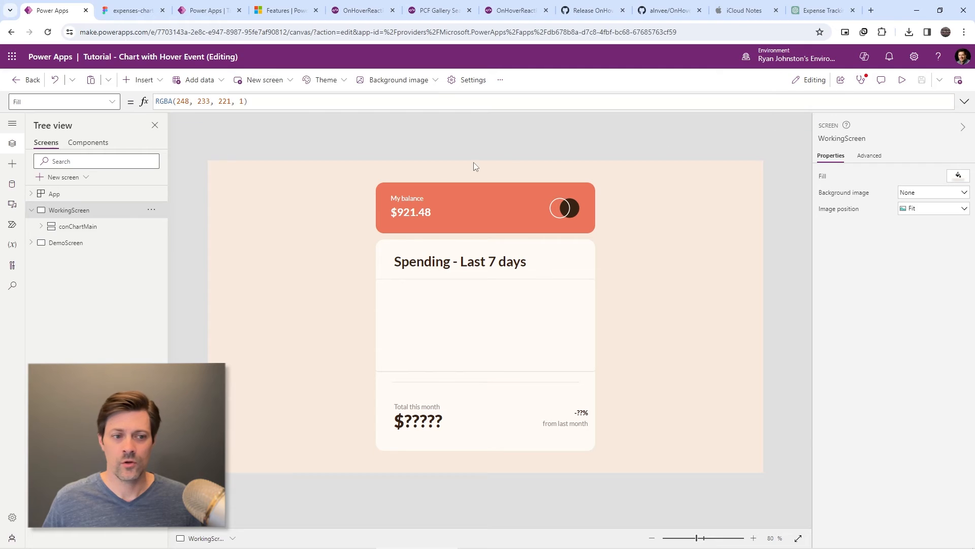
- In the comChart component, set the X and Y position of the OnHover control inside conChartBar to 0
left_click(80, 145)
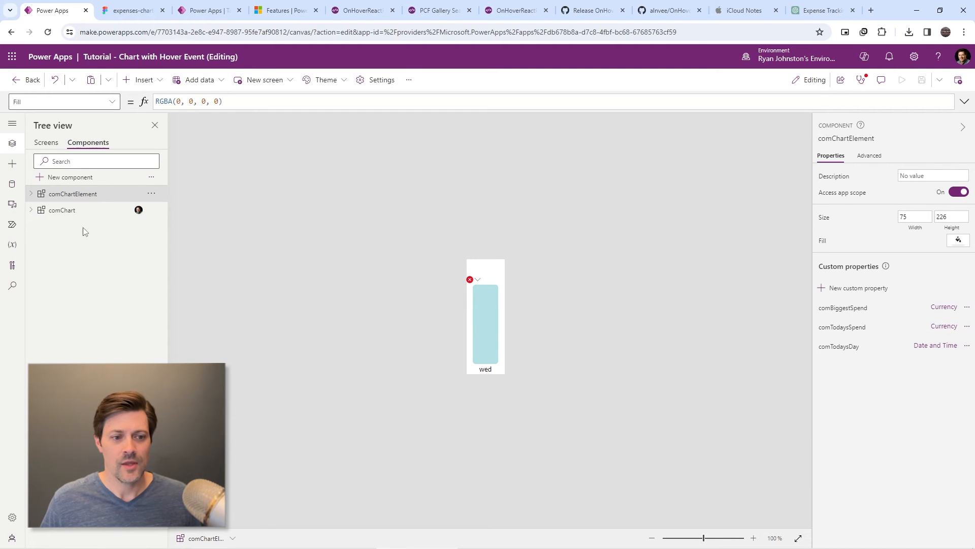
left_click(66, 212)
left_click(31, 210)
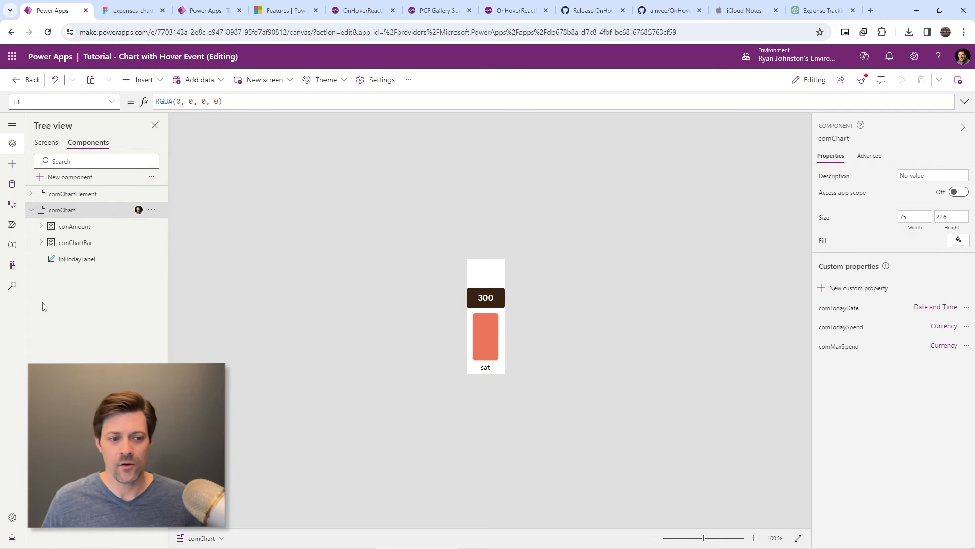
left_click(41, 243)
left_click(76, 259)
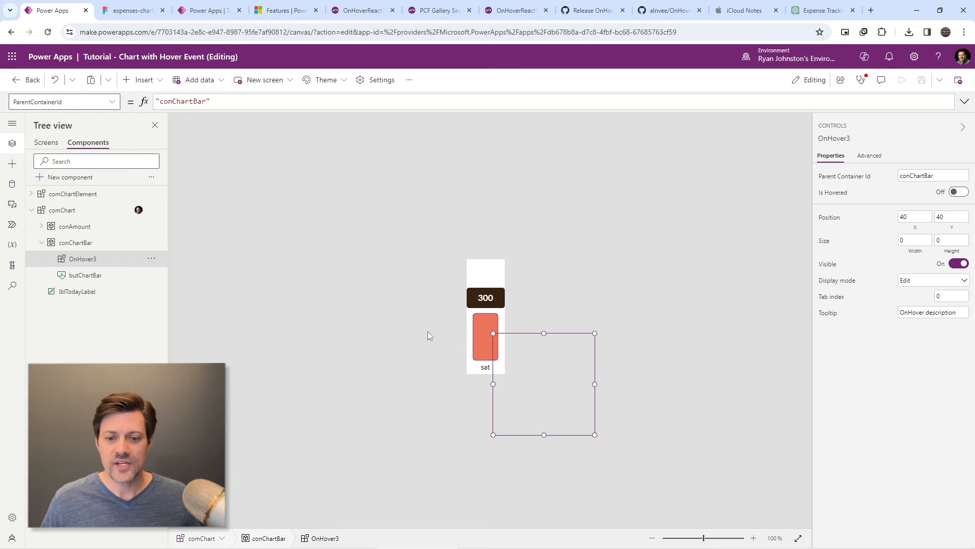
left_click(915, 216)
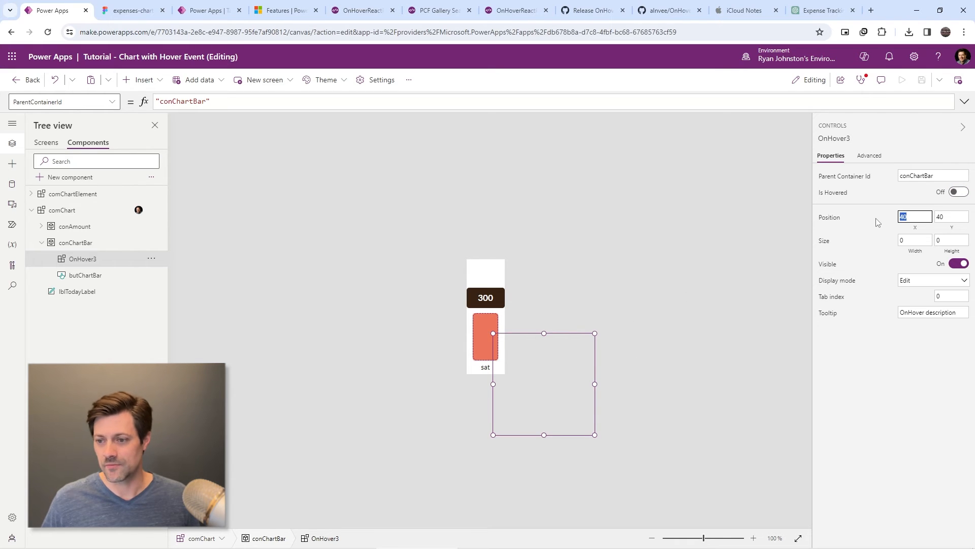
type("0")
key("Tab")
type("0")
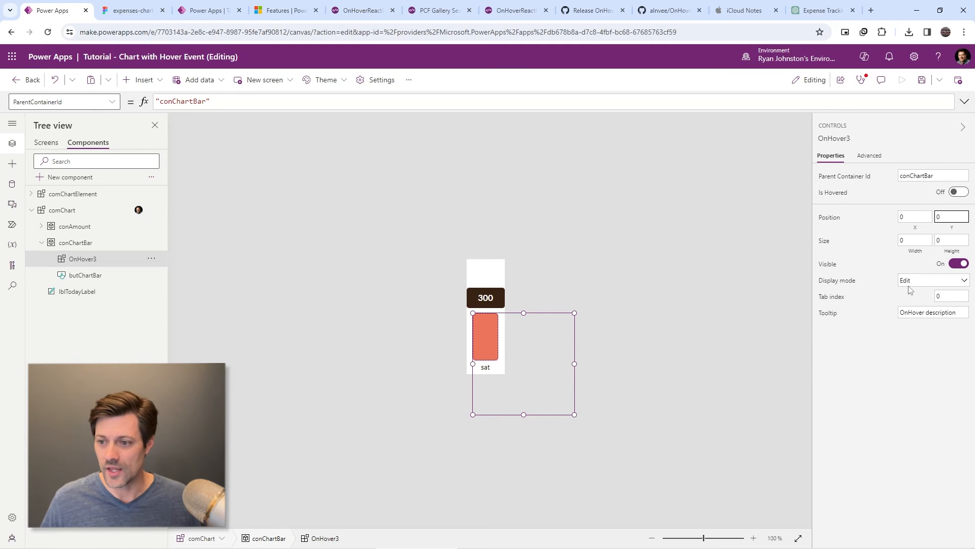
left_click(918, 240)
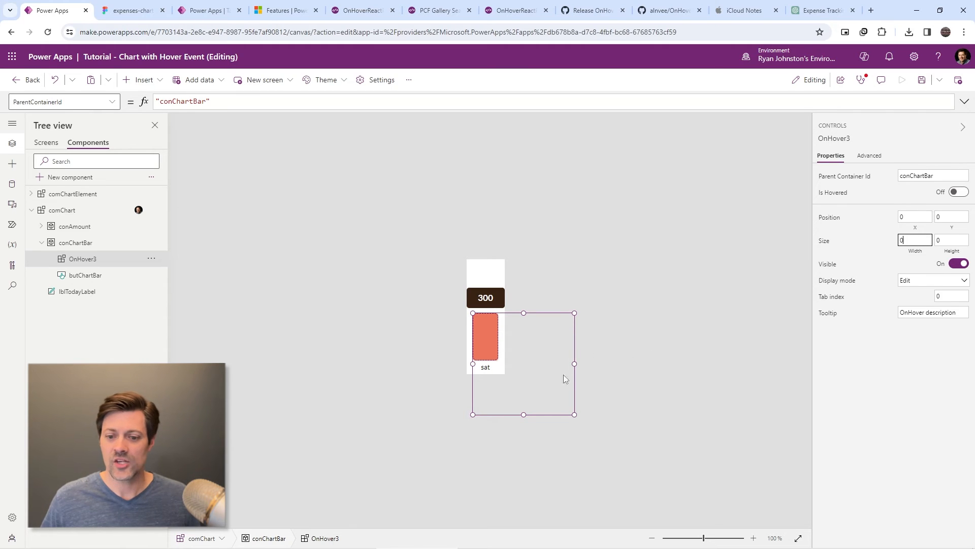
left_click(620, 289)
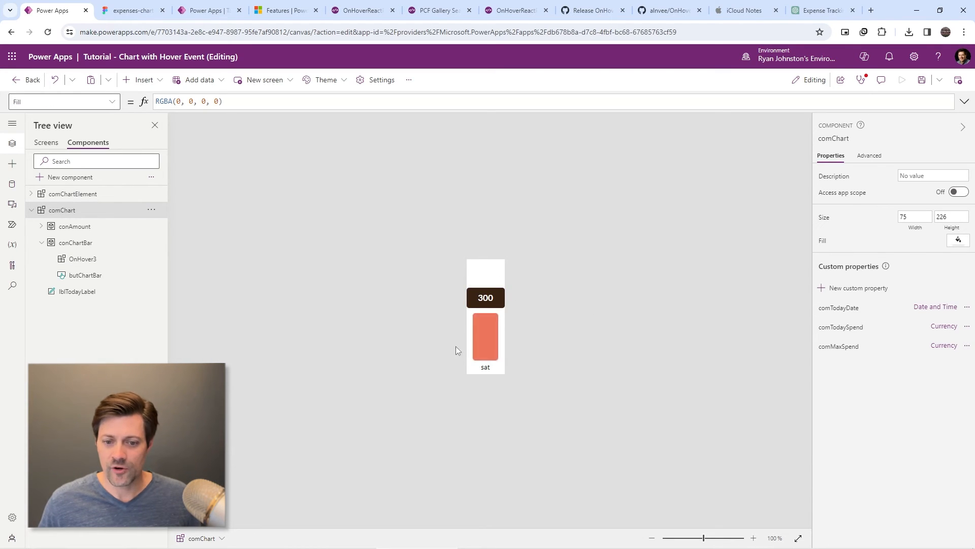
- Set the Visible property of conAmount to OnHover3.IsHovered, test it on the chart bar, and save the app
left_click(482, 299)
left_click(94, 226)
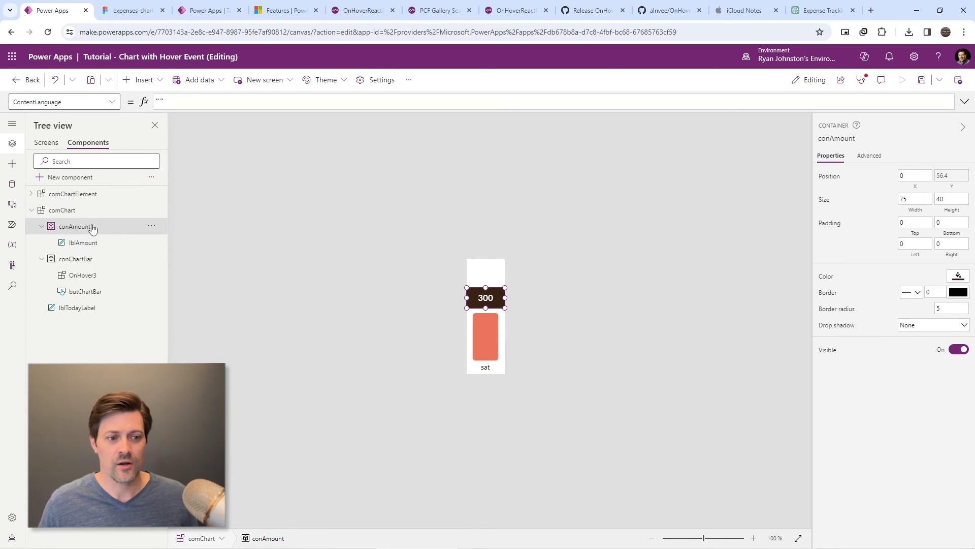
left_click(829, 350)
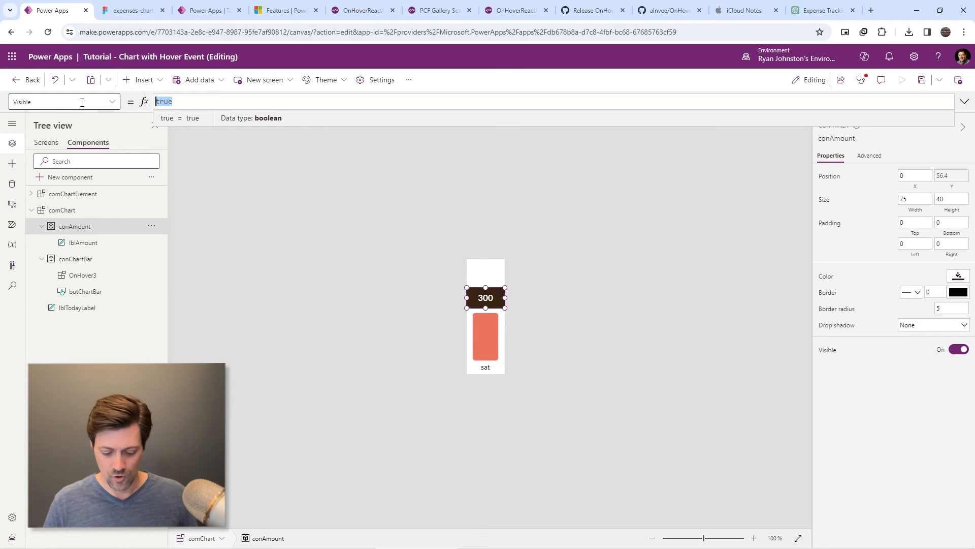
type("OnHover3")
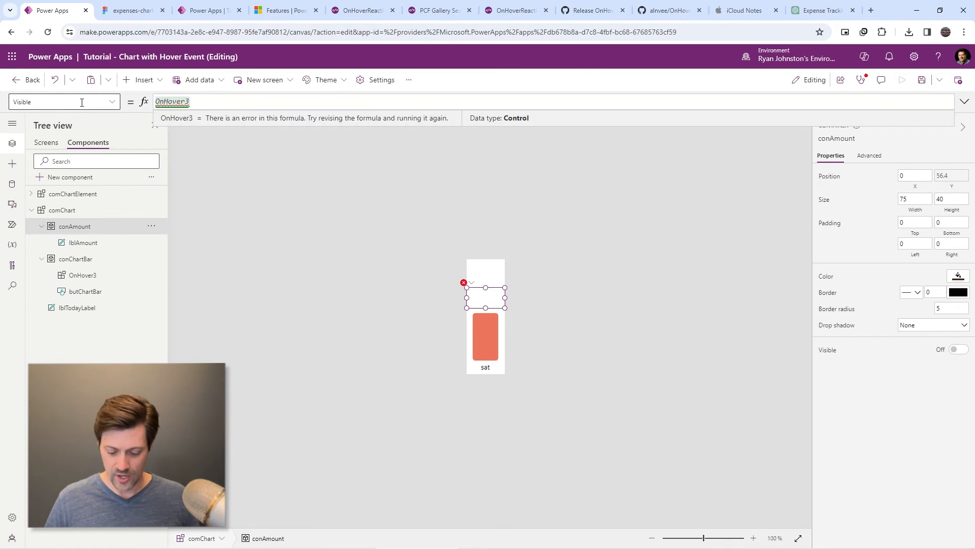
type(".")
key("Tab")
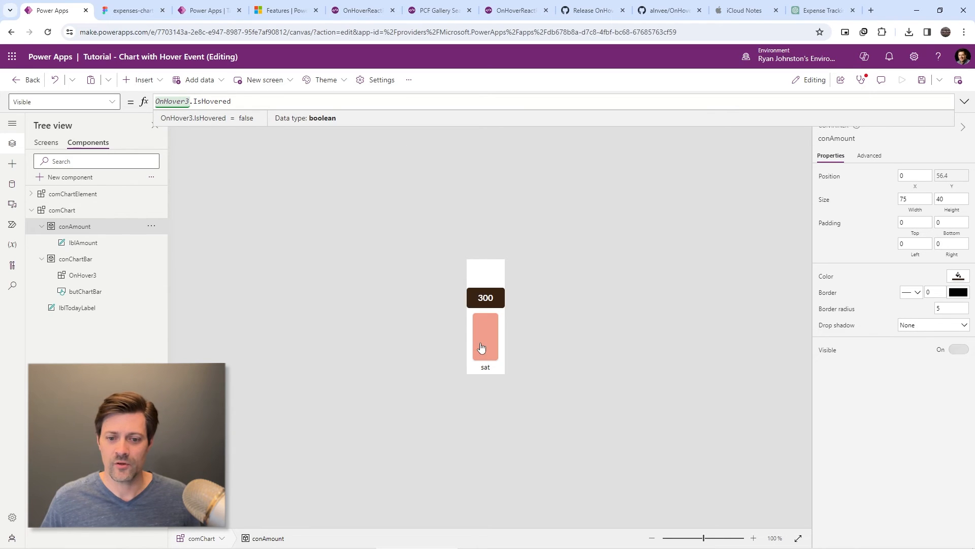
mouse_move(483, 348)
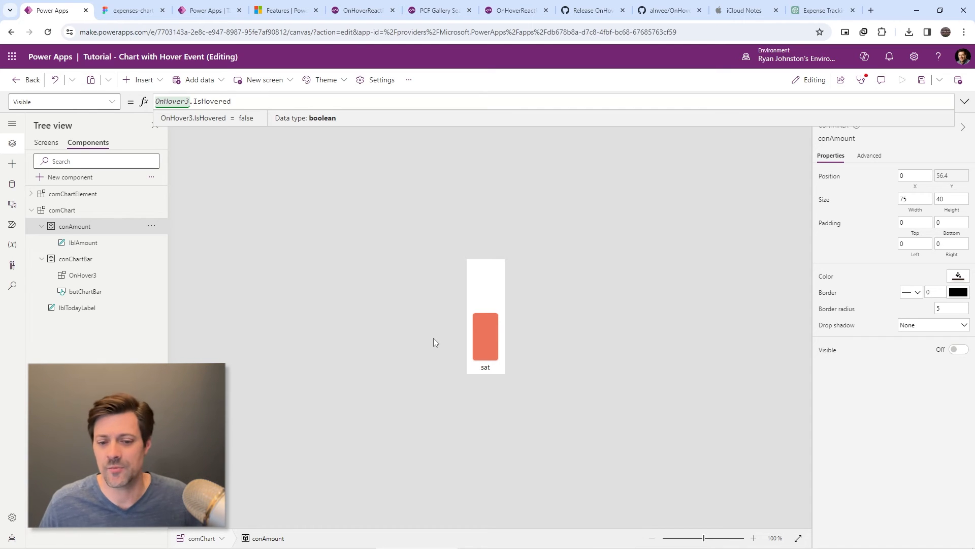
left_click(425, 297)
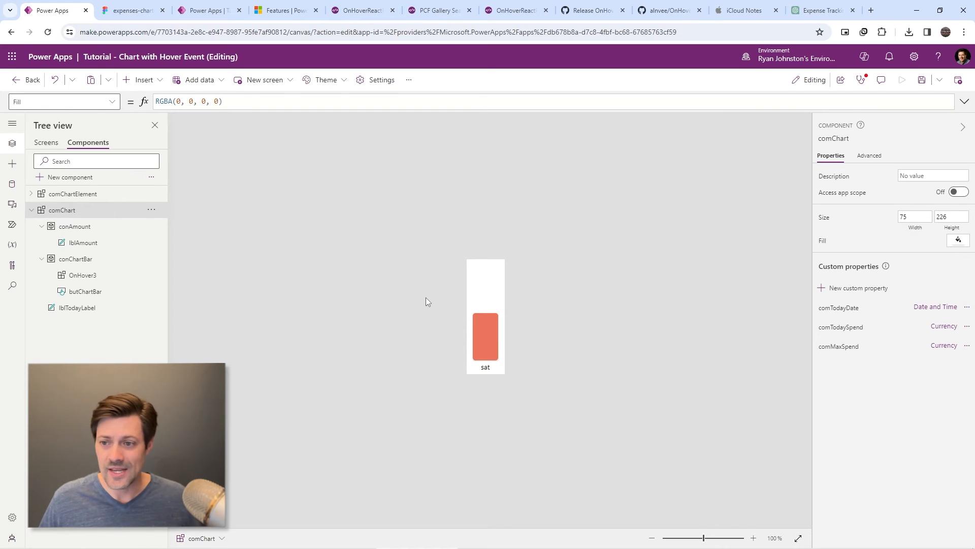
left_click(922, 80)
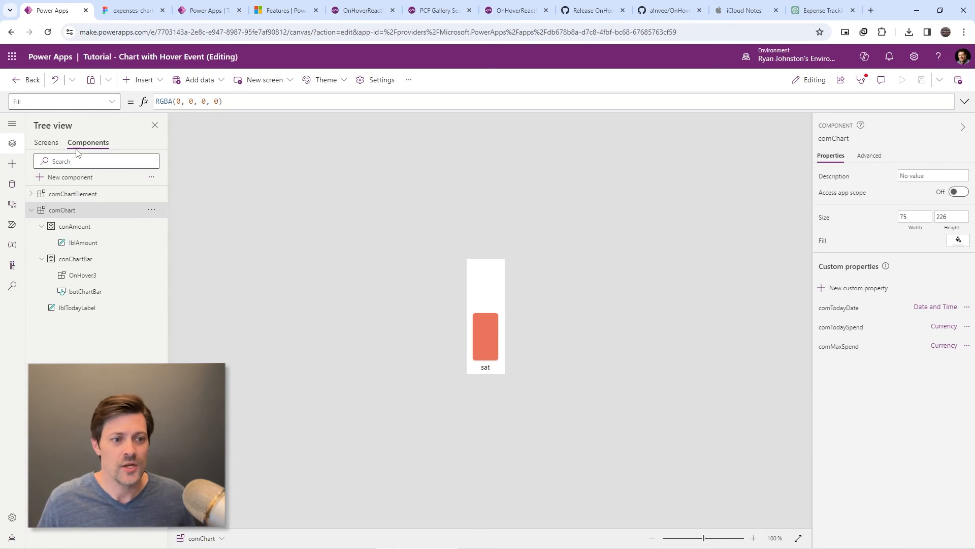
- On WorkingScreen, set the border radius of Container1 in conChartBottom to 0 and its drop shadow to None
left_click(45, 144)
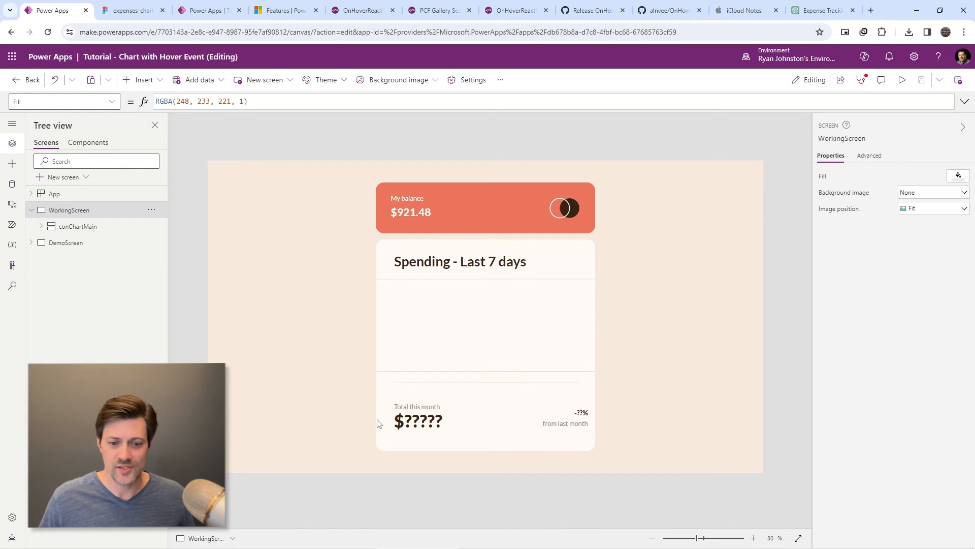
left_click(464, 319)
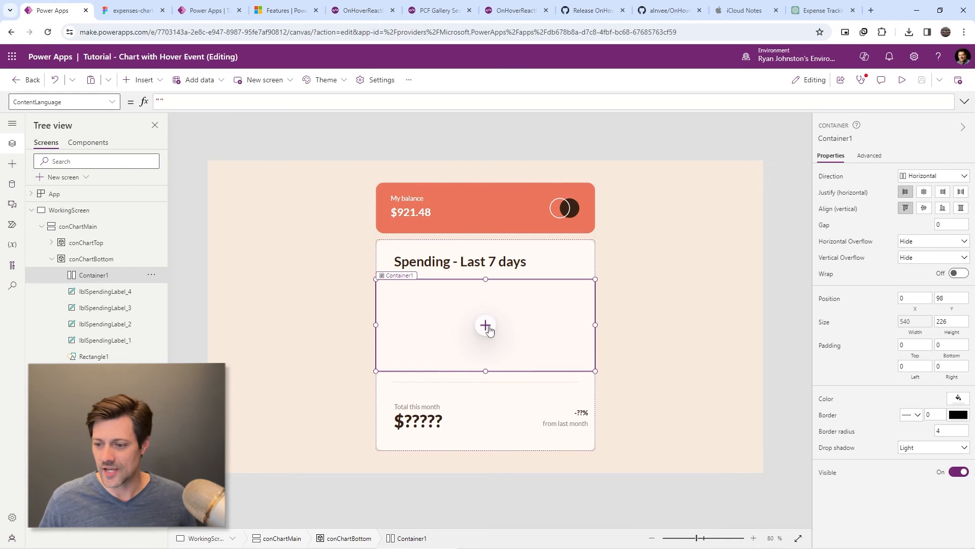
double_click(953, 429)
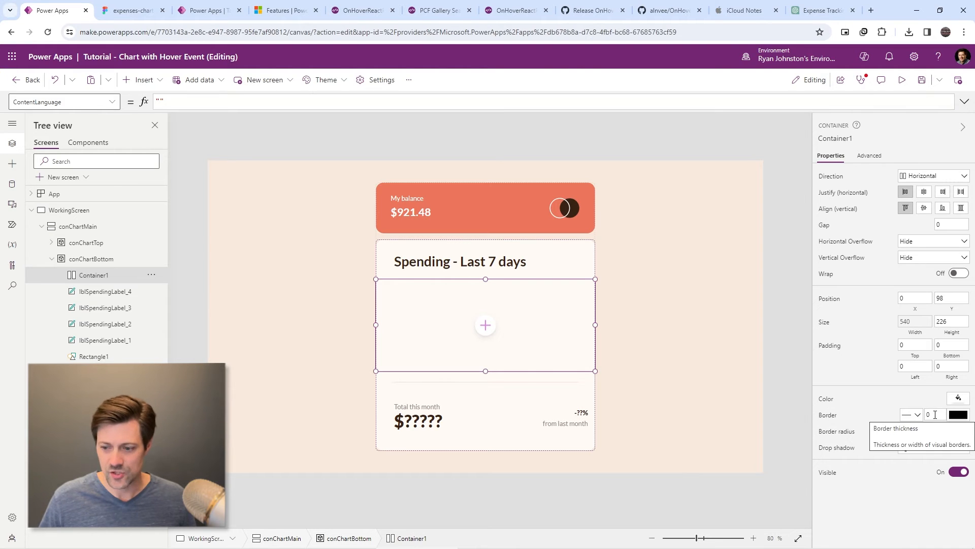
left_click(942, 448)
left_click(923, 461)
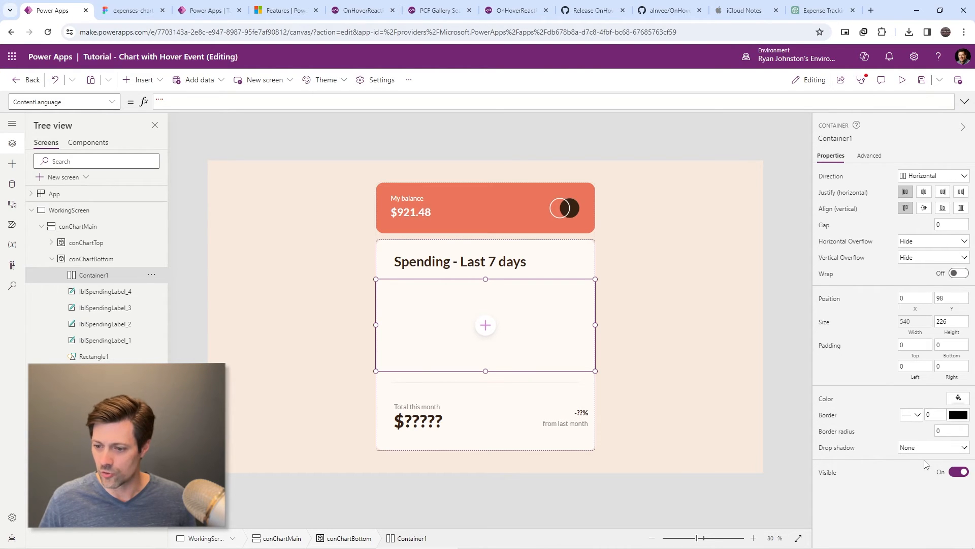
- Switch to the Figma expenses-chart design, examine the layout of the weekly bars and divider line, and return to Power Apps
left_click(135, 11)
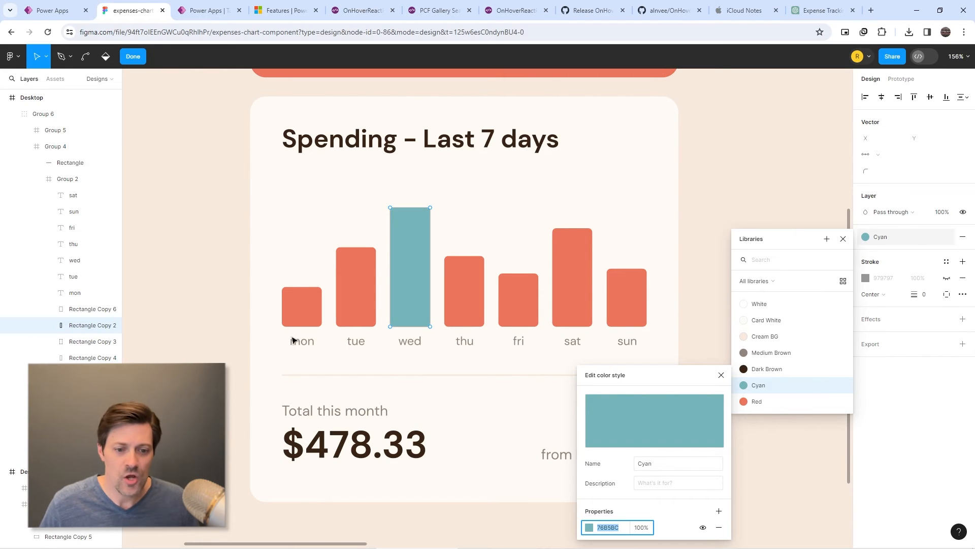
left_click(287, 378)
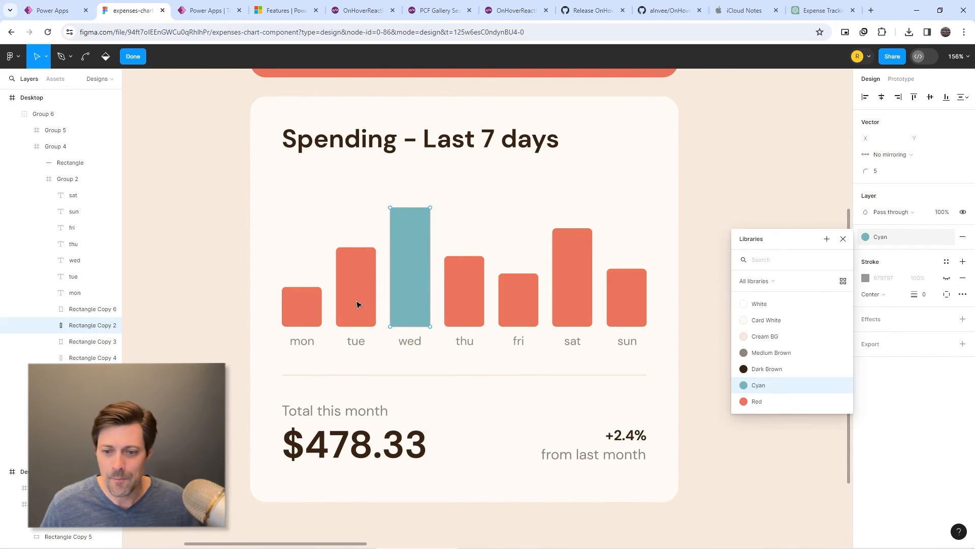
left_click(54, 10)
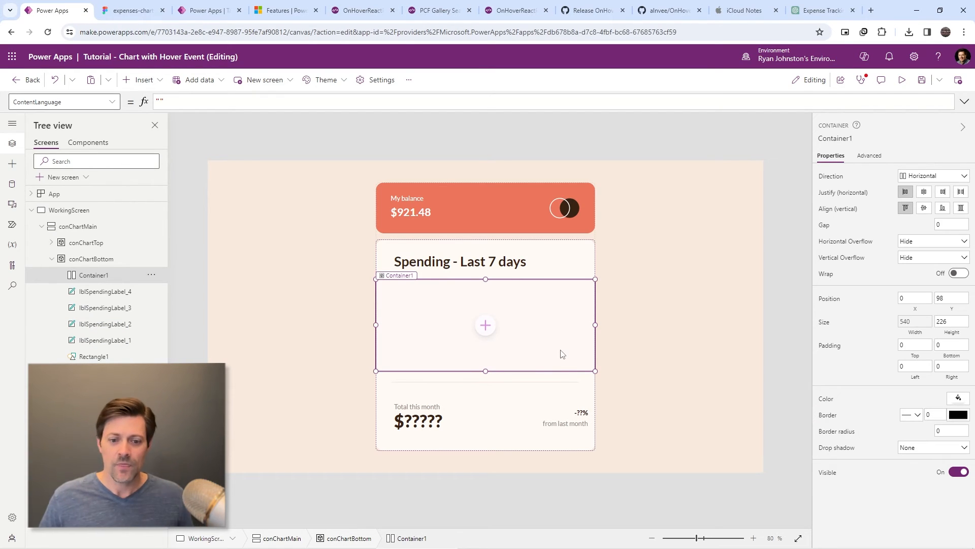
- Rename the divider line Rectangle1 in conChartBottom to recRule
left_click(473, 382)
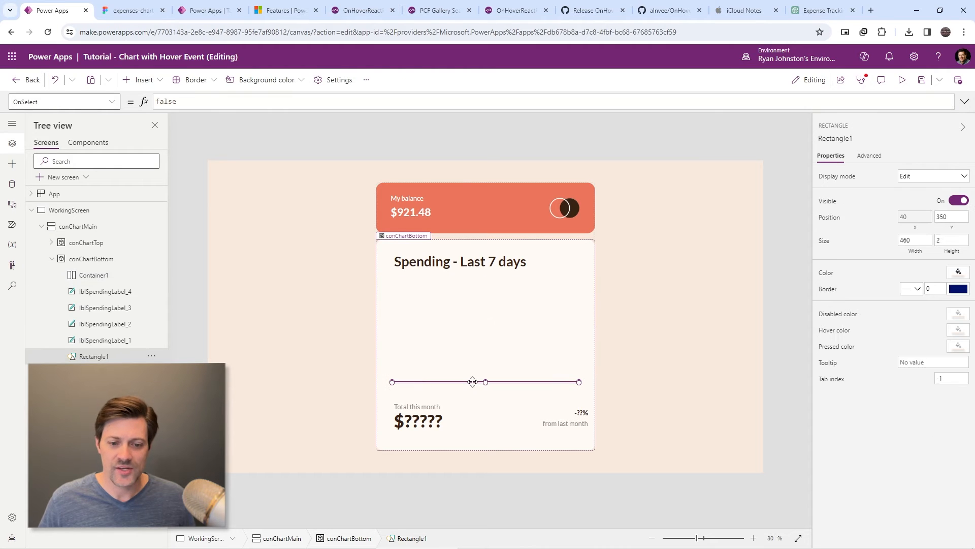
double_click(96, 357)
type("re")
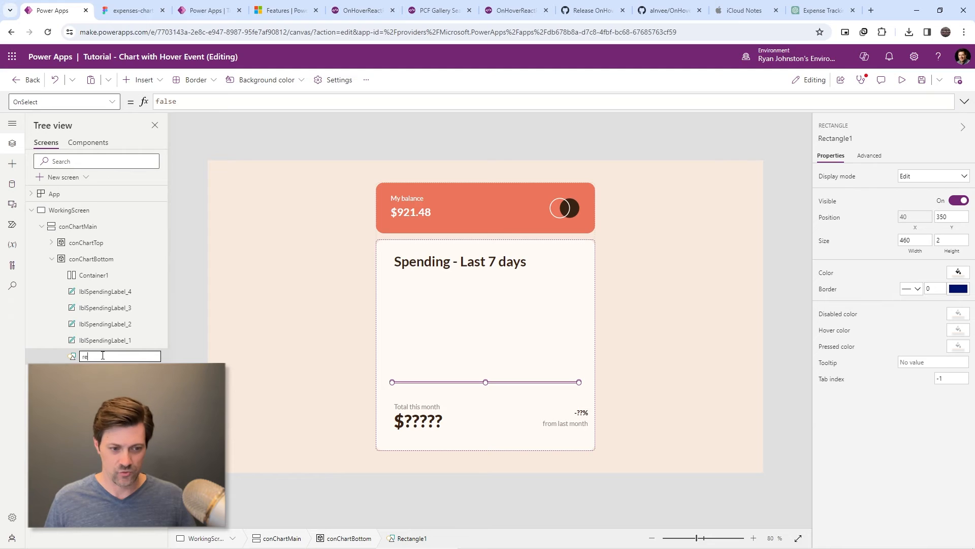
type("cRule")
key("Return")
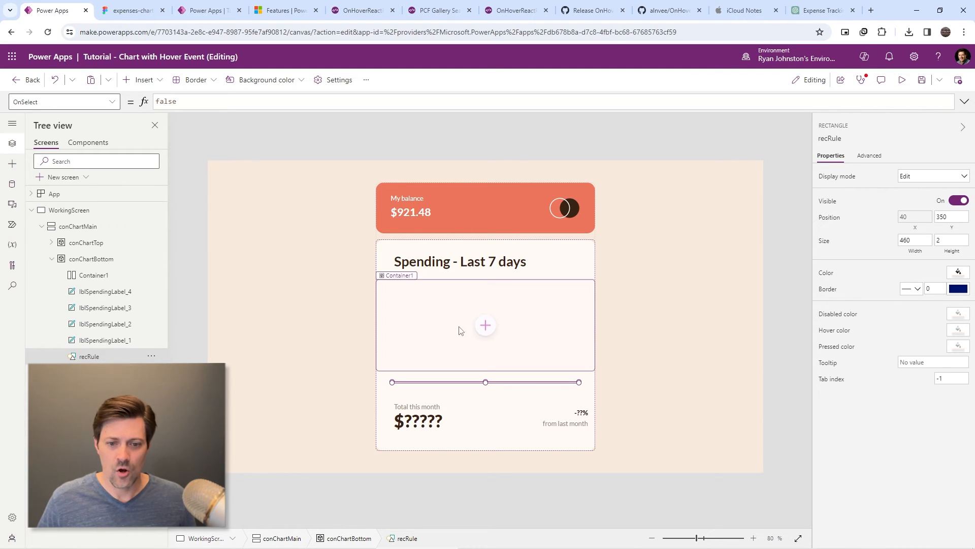
- Set the PaddingLeft property of Container1 to (Parent.Width - recRule.Width)/2
left_click(407, 325)
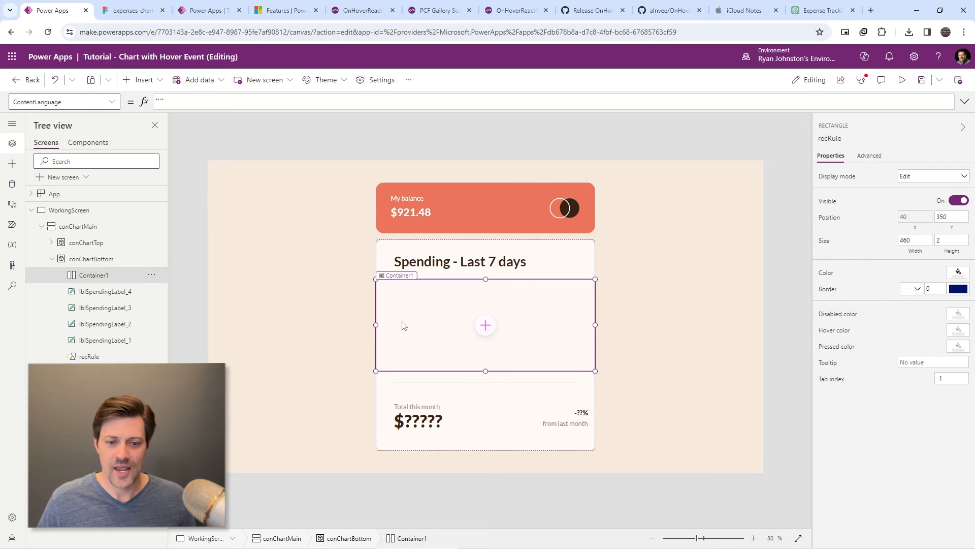
left_click(417, 386)
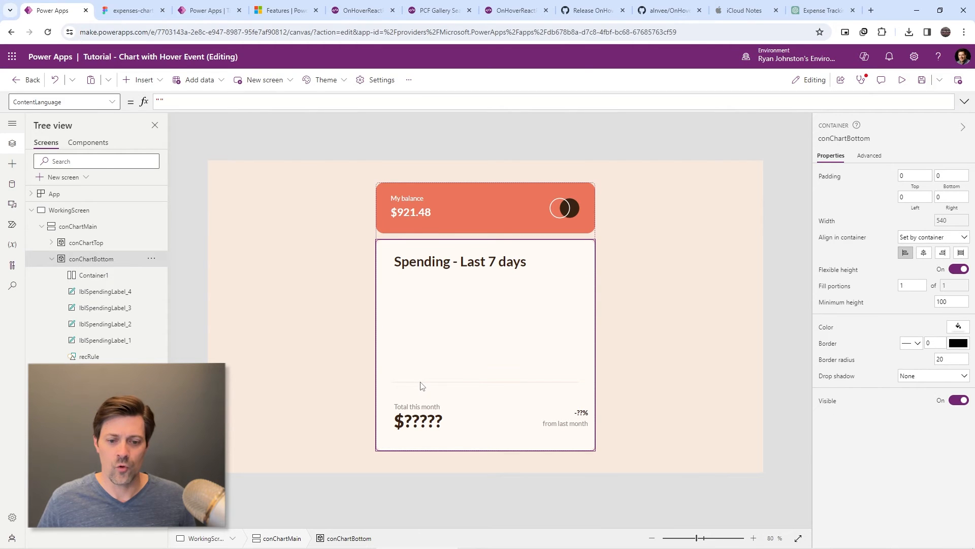
left_click(420, 382)
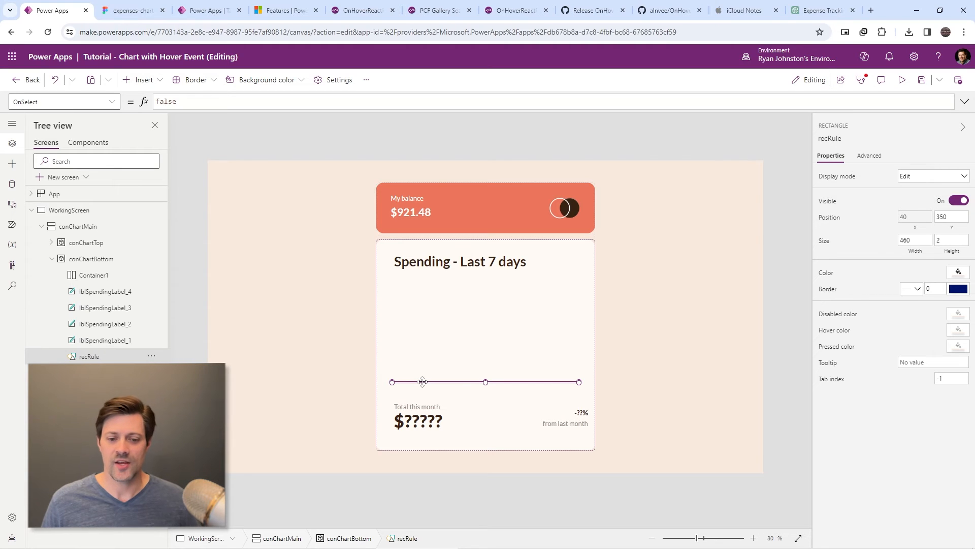
left_click(453, 358)
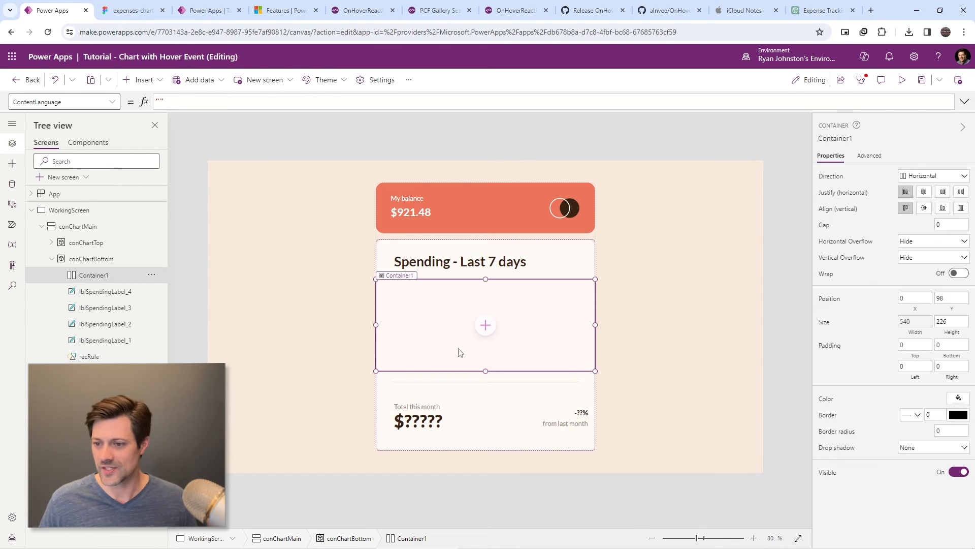
left_click(109, 111)
scroll(76, 213, "down", 5)
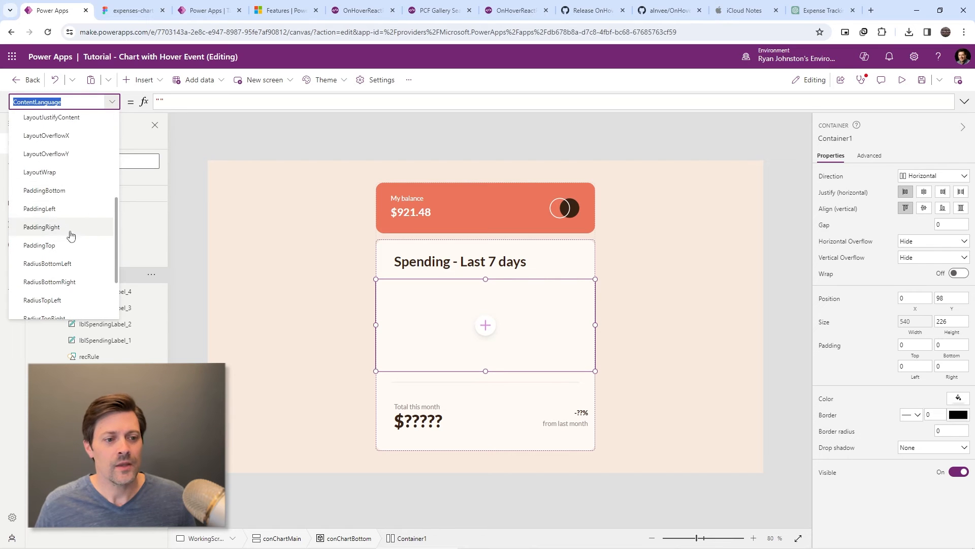
left_click(65, 209)
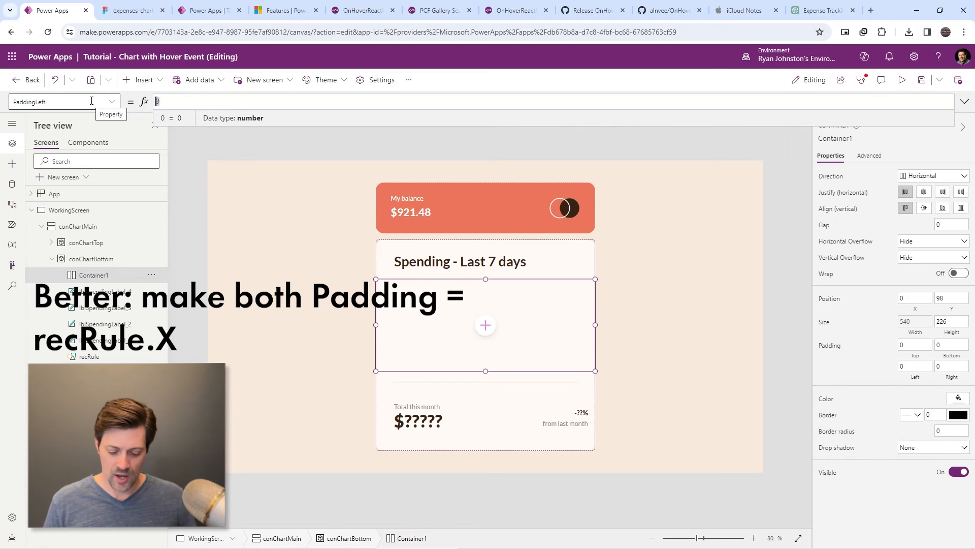
type("Parent.W")
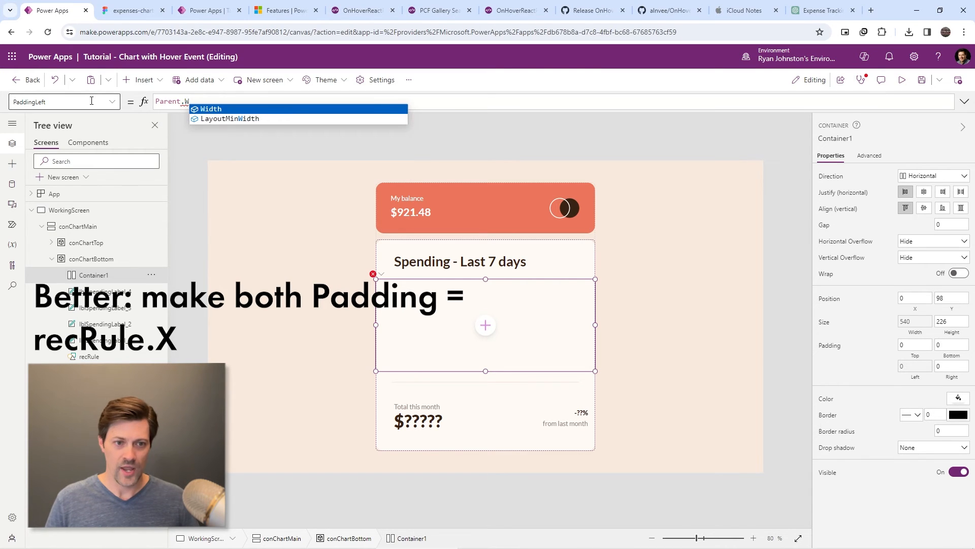
key("Tab")
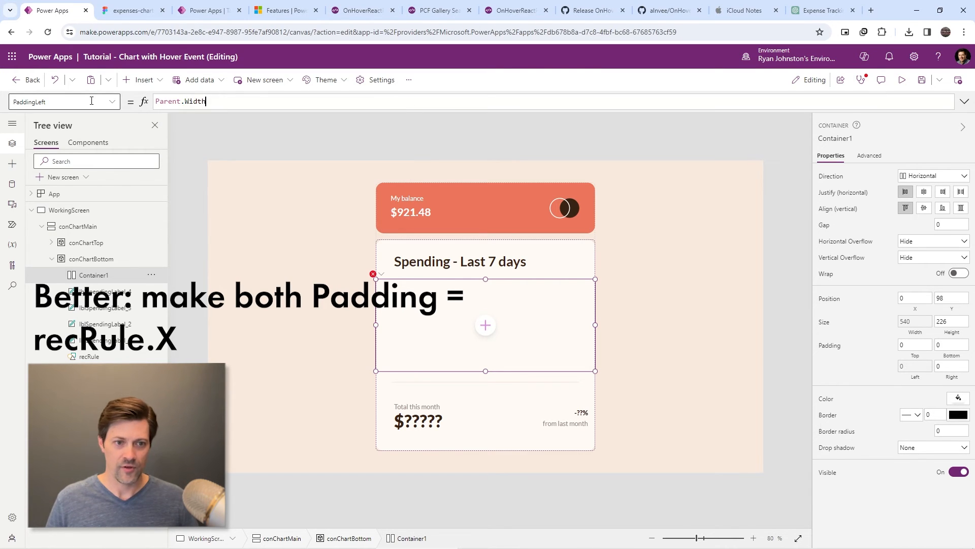
type("- ")
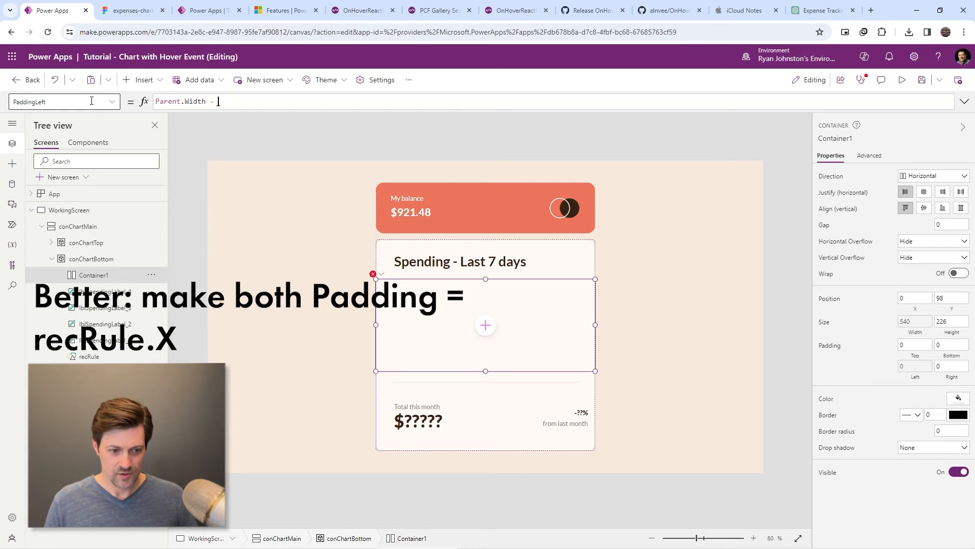
type("recRule")
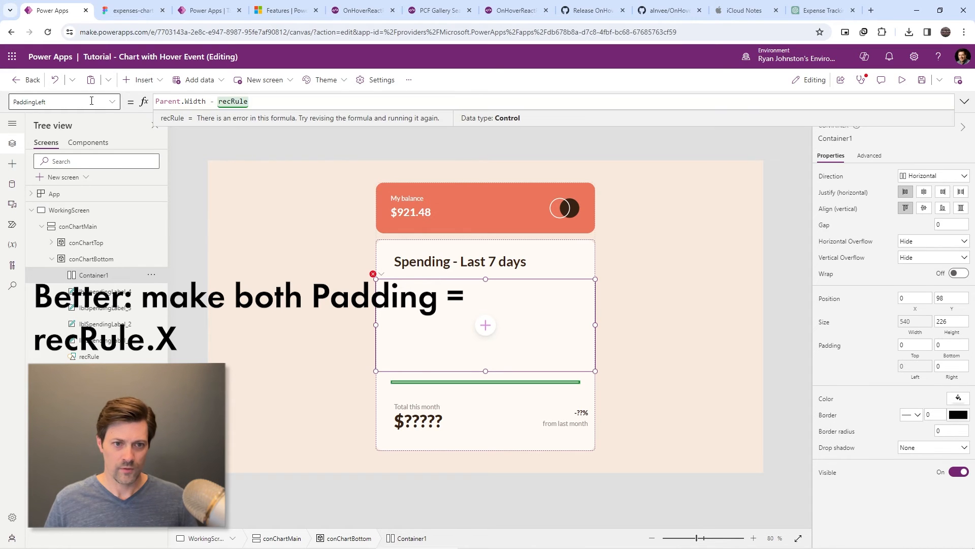
type(".Width")
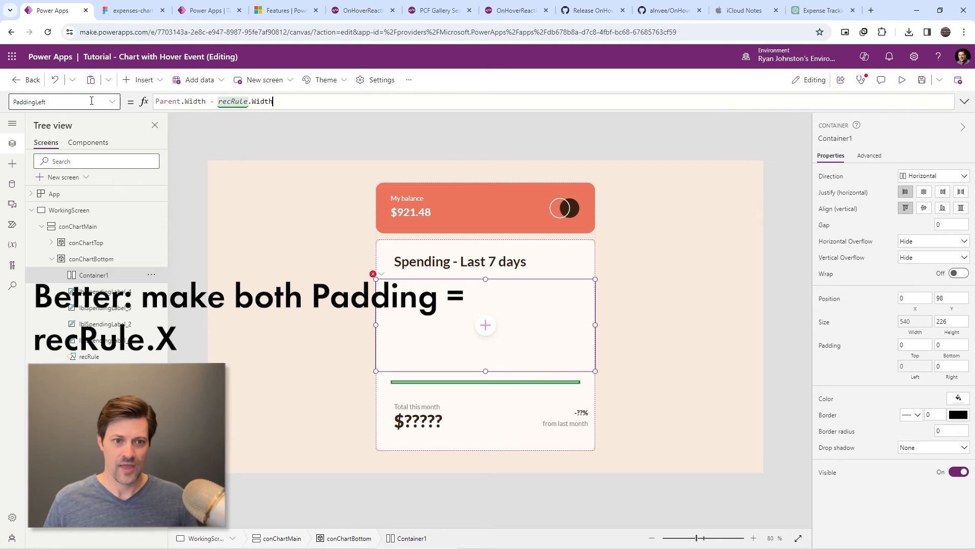
key("Home")
type("(")
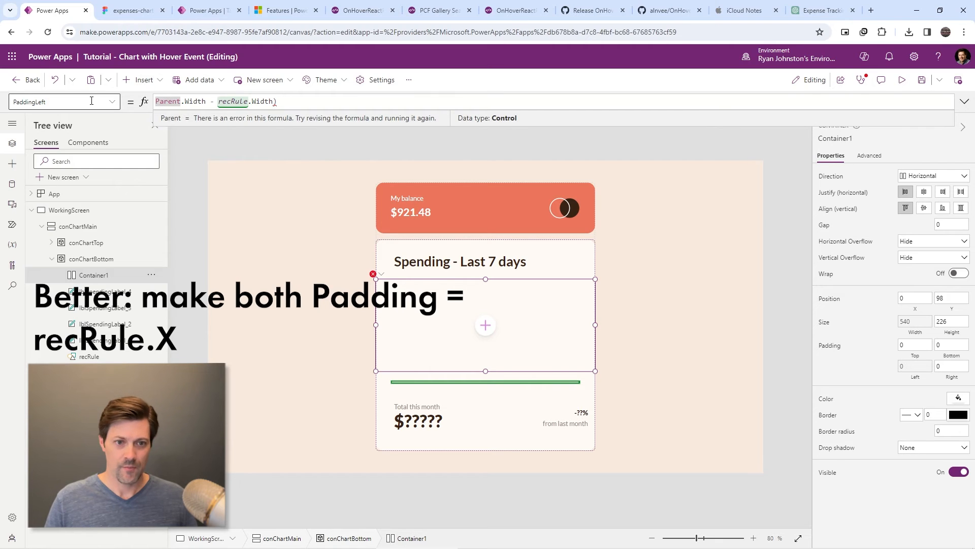
key("End")
type("/2")
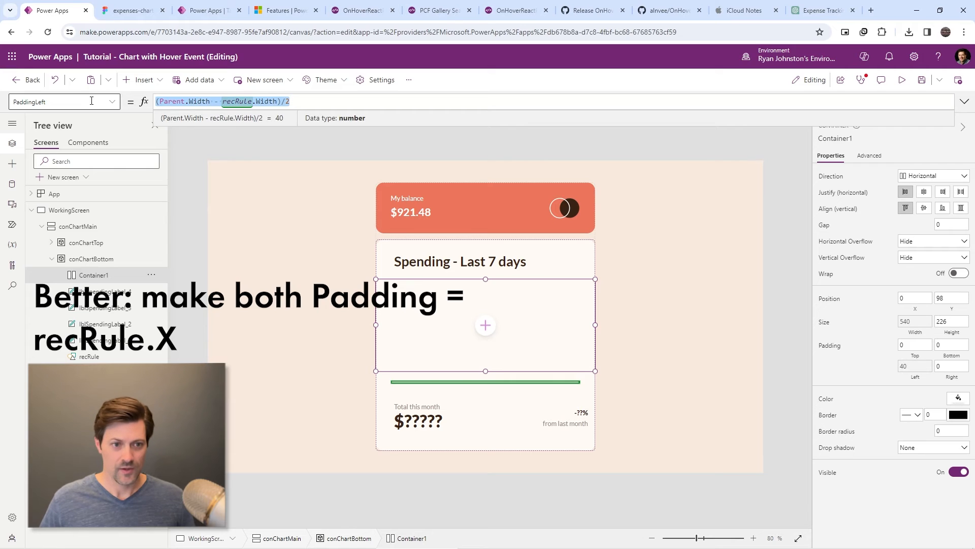
- Set the PaddingRight property of Container1 to the same formula, (Parent.Width - recRule.Width)/2
left_click(112, 104)
scroll(76, 229, "down", 2)
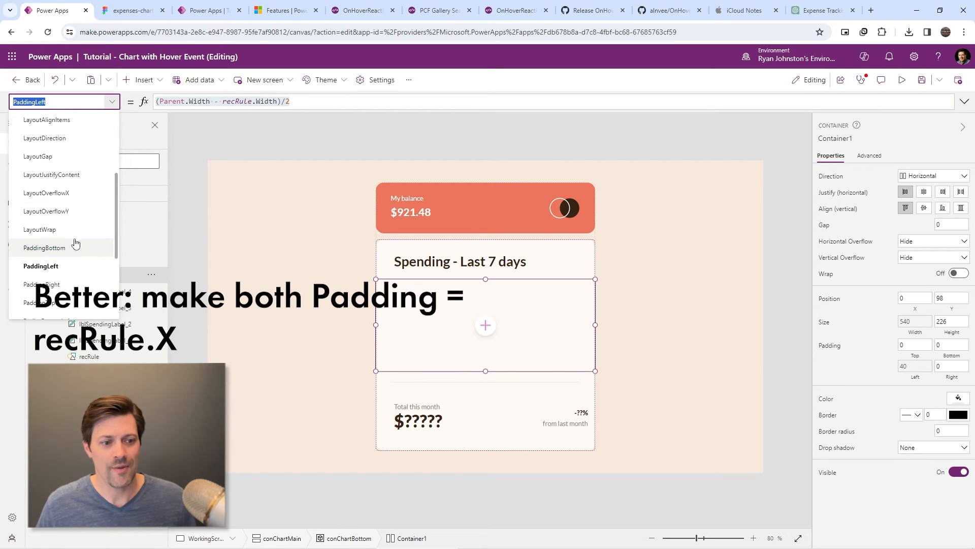
left_click(41, 277)
left_click(255, 100)
key("ctrl+a")
type("(Parent.Width - recRule.Width)/2")
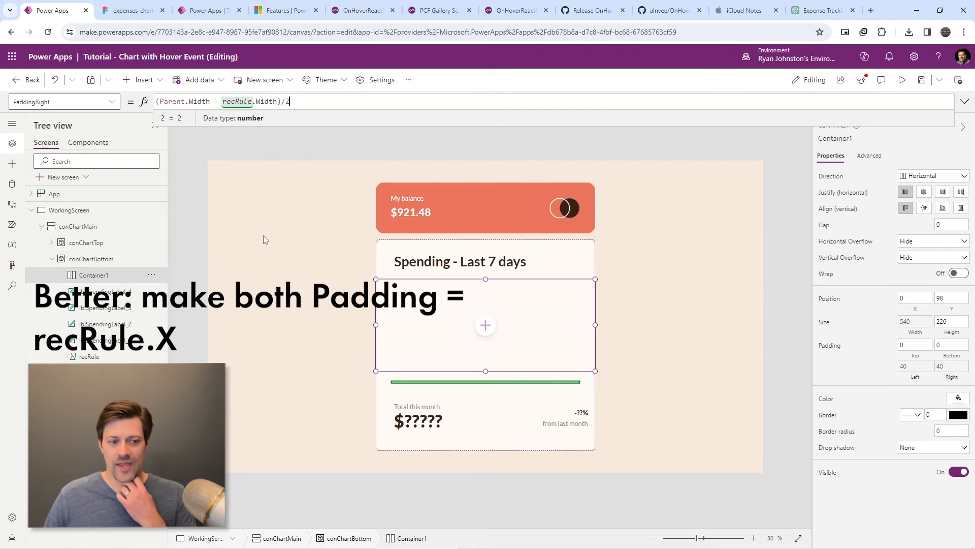
- Rename Container1 in conChartBottom to conCharts
left_click(77, 276)
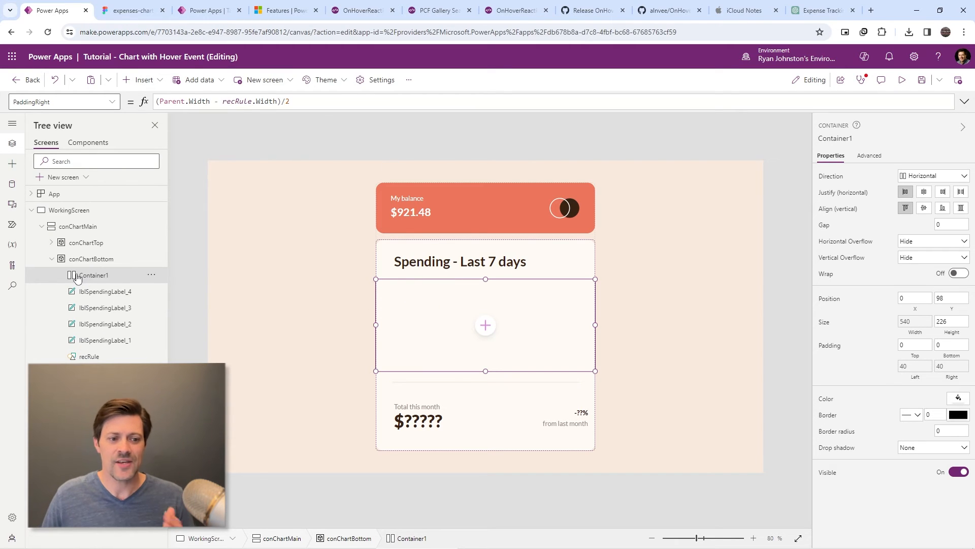
double_click(96, 274)
type("co")
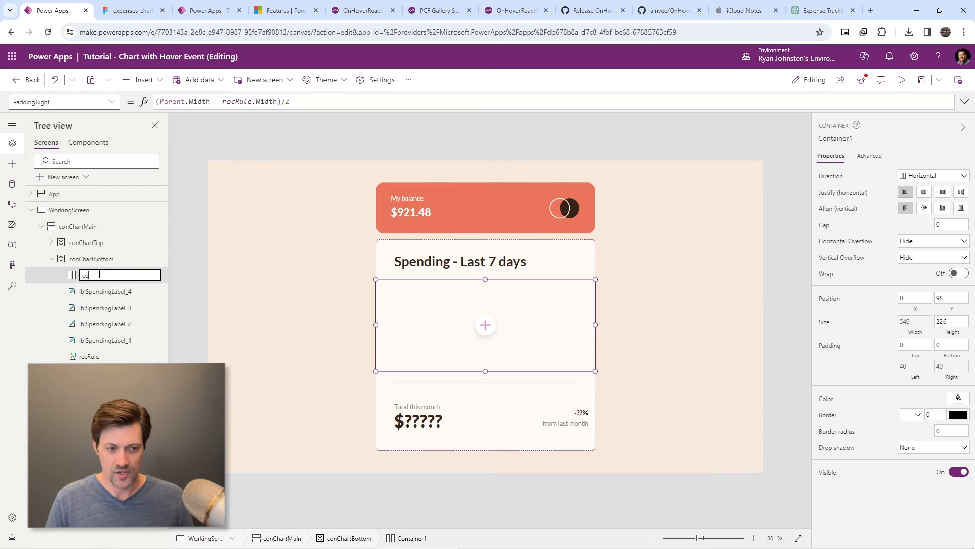
type("nChart")
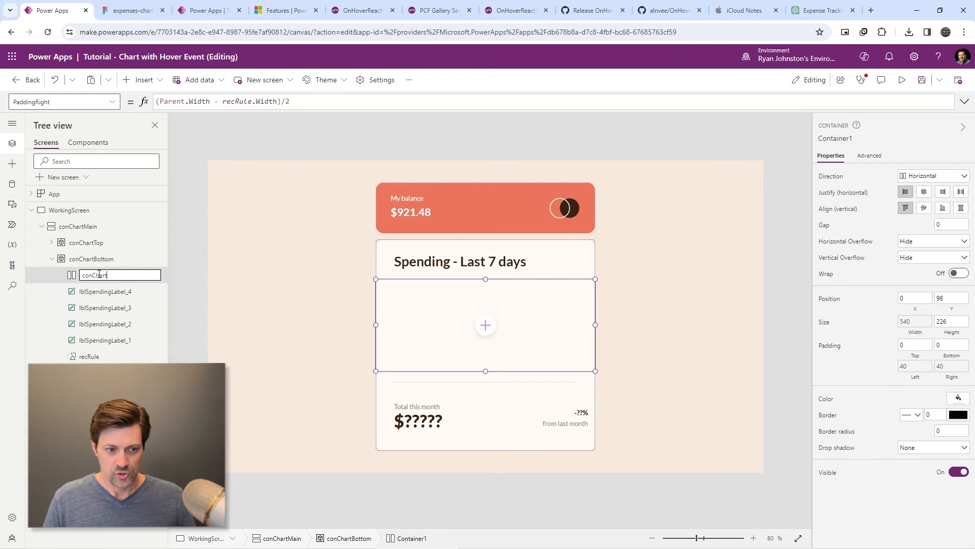
type("s")
key("Return")
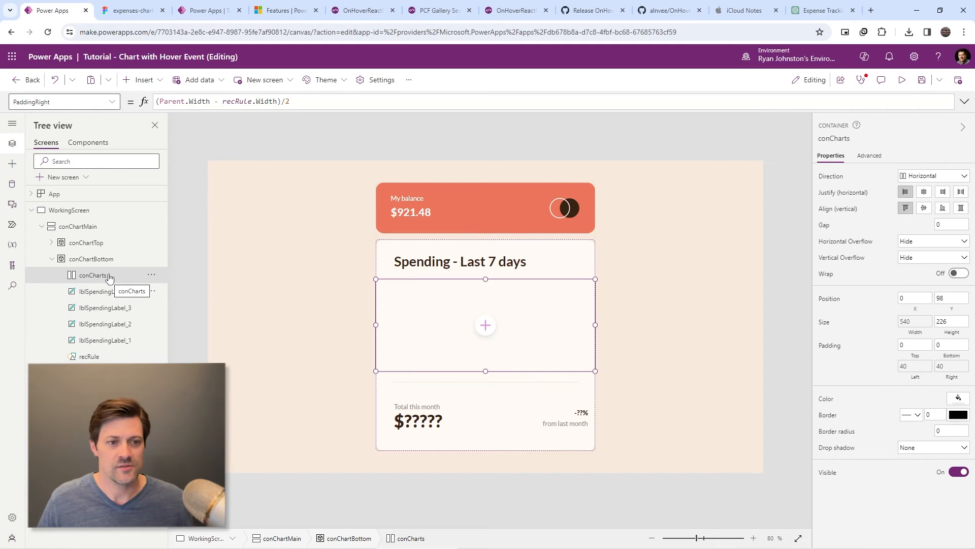
- Insert the custom comChart component into the conCharts container
left_click(126, 82)
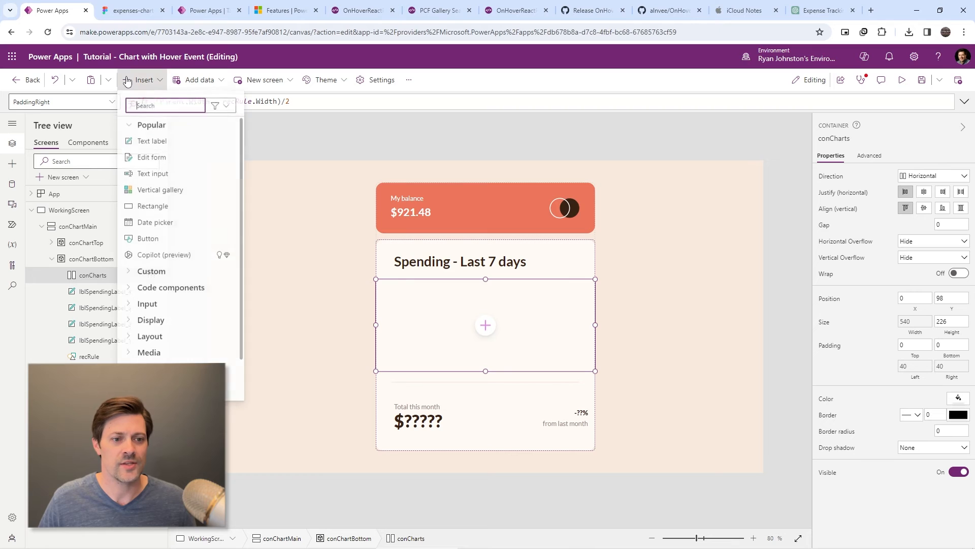
left_click(130, 273)
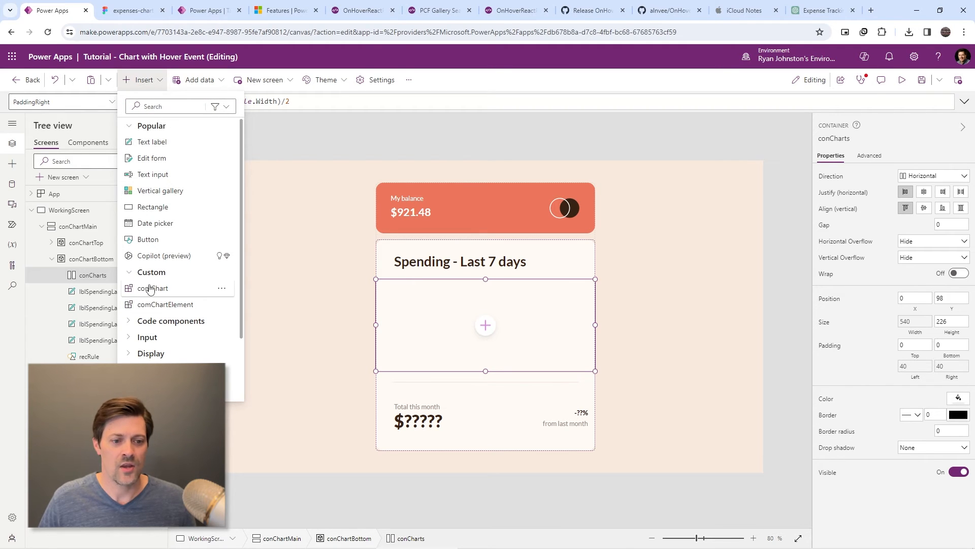
left_click(150, 289)
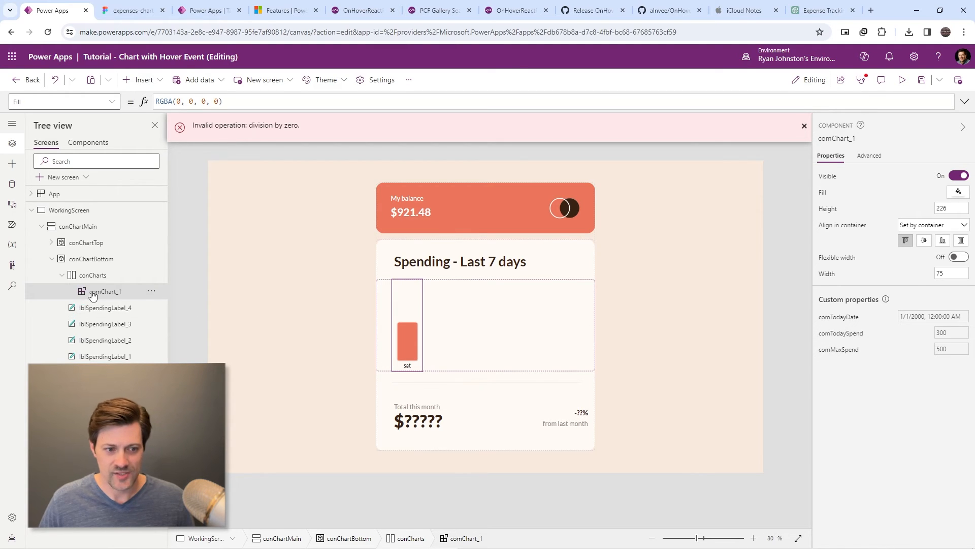
- Paste six copies of the comChart bar into conCharts to make seven daily bars
left_click(78, 276)
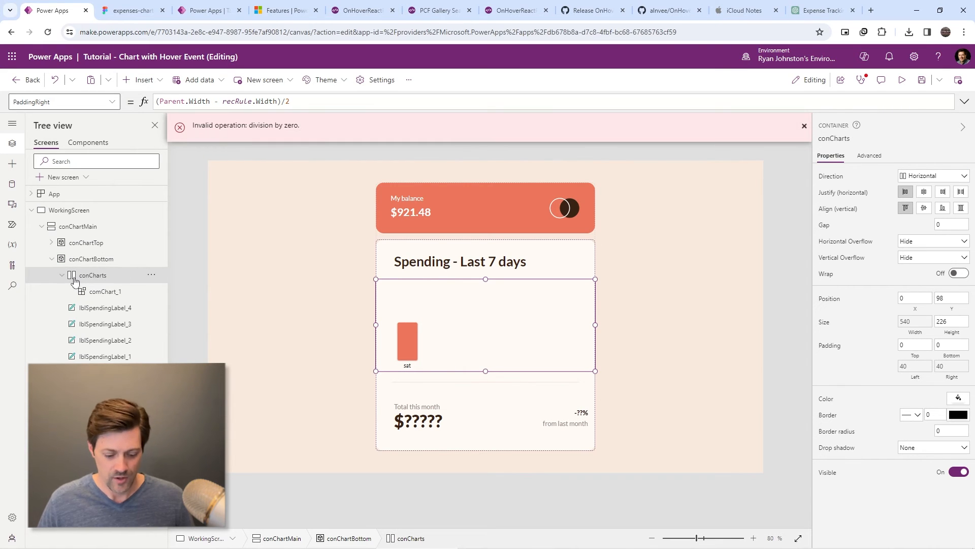
key("ctrl+v")
key("ctrl+v")
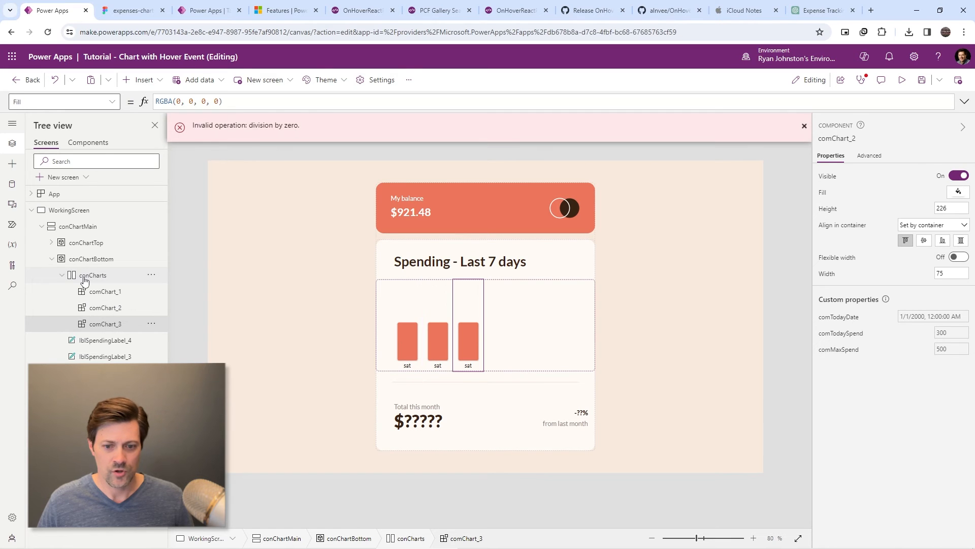
key("ctrl+v")
key("ctrl+v")
key("ctrl+v")
key("ctrl+v")
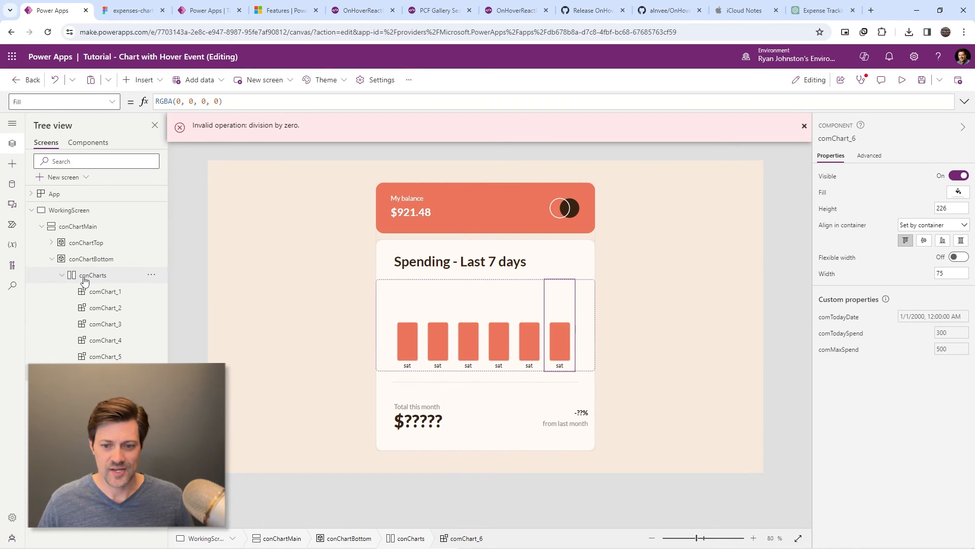
- Try a LayoutGap of -10 on the conCharts container and clear the value again
left_click(592, 330)
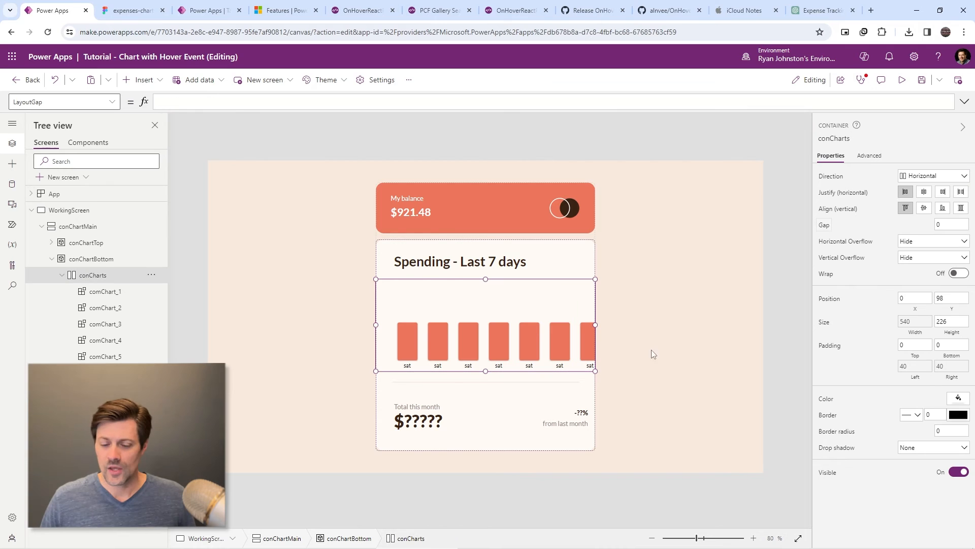
left_click(485, 101)
type("-10")
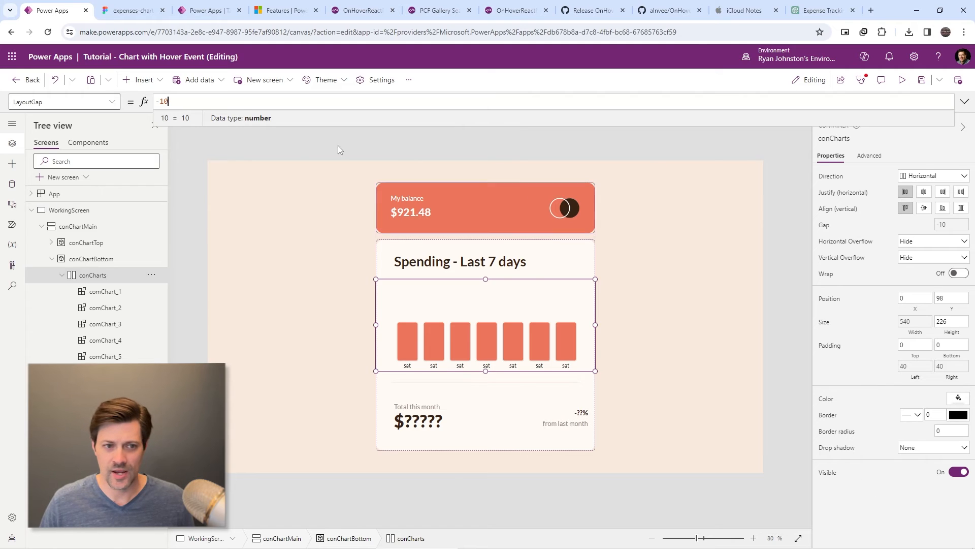
left_click_drag(210, 101, 156, 101)
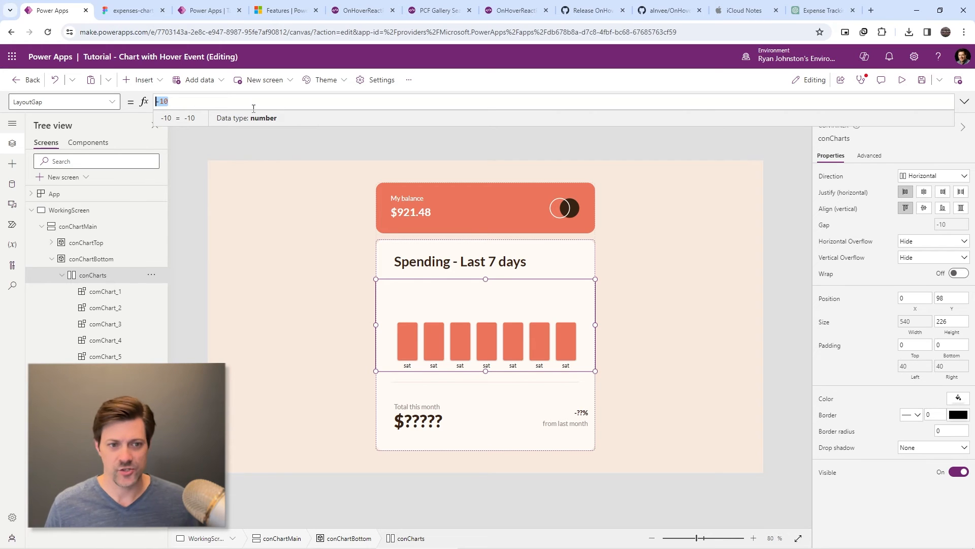
key("BackSpace")
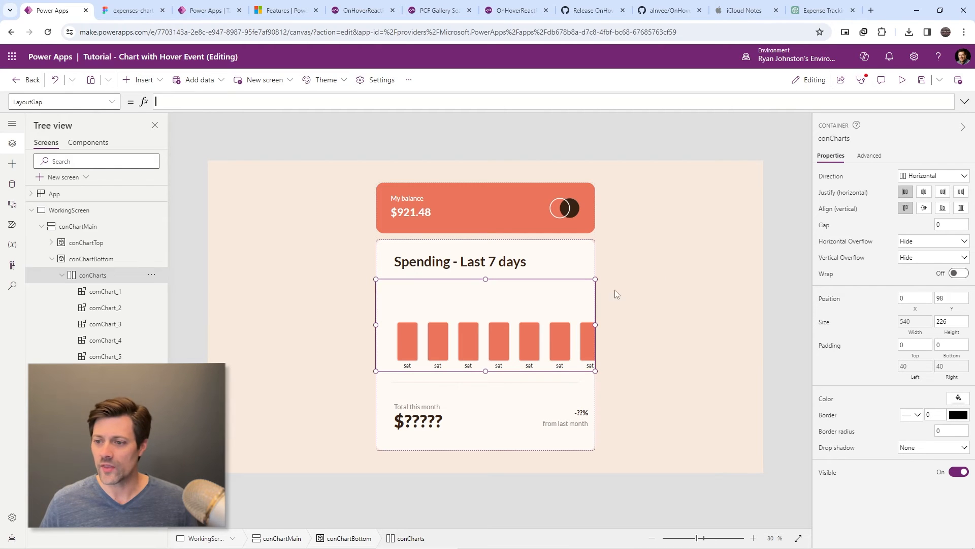
left_click(107, 290)
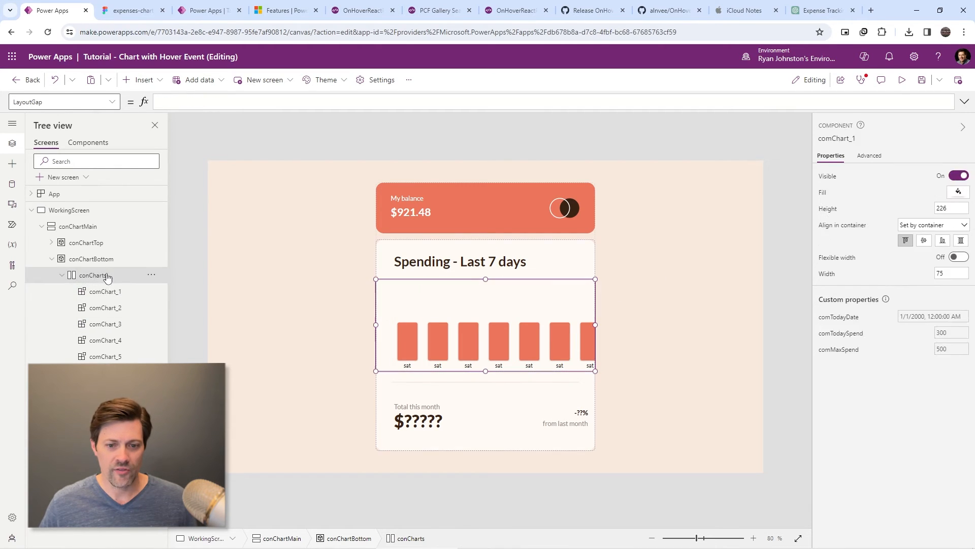
left_click(101, 275)
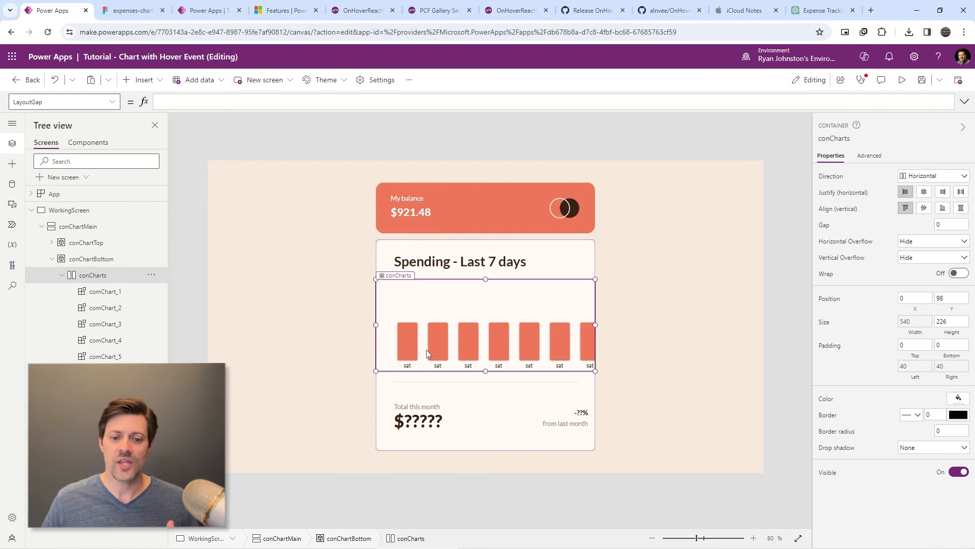
left_click(410, 345)
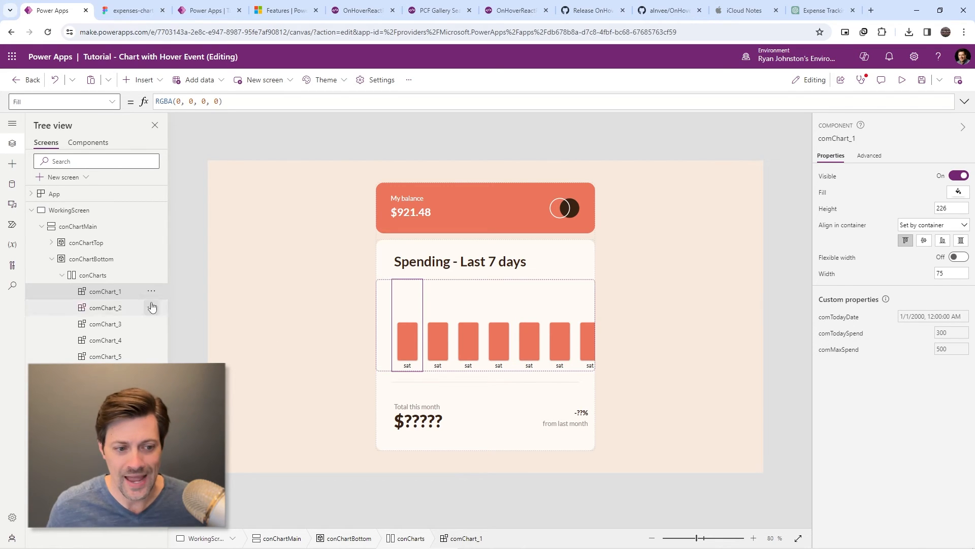
- Start the LayoutGap formula of the conCharts container with comChart_1.Width
left_click(100, 276)
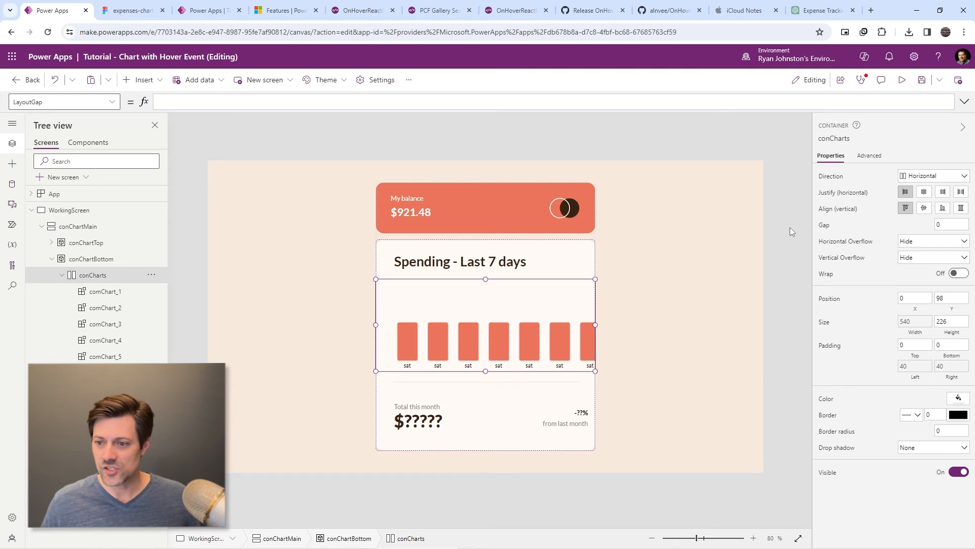
left_click(345, 104)
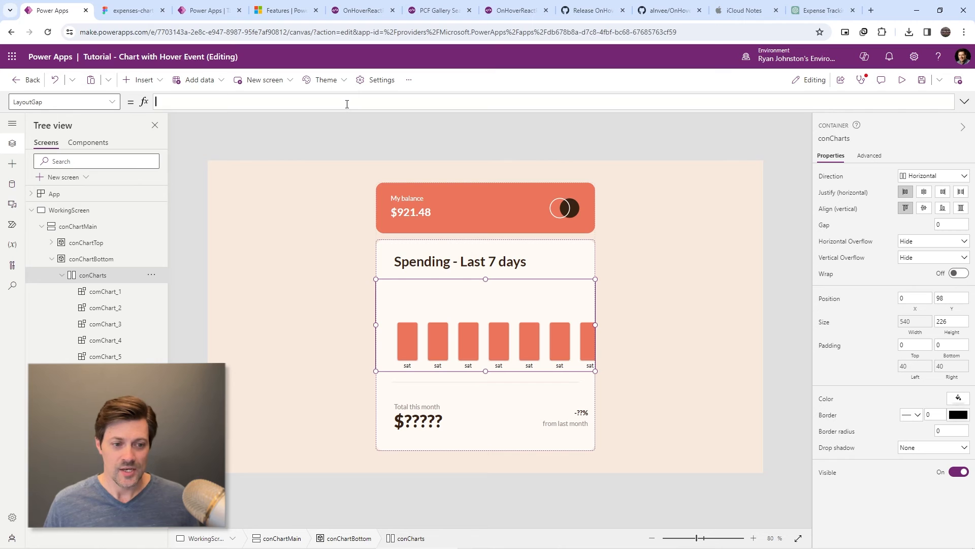
type("com")
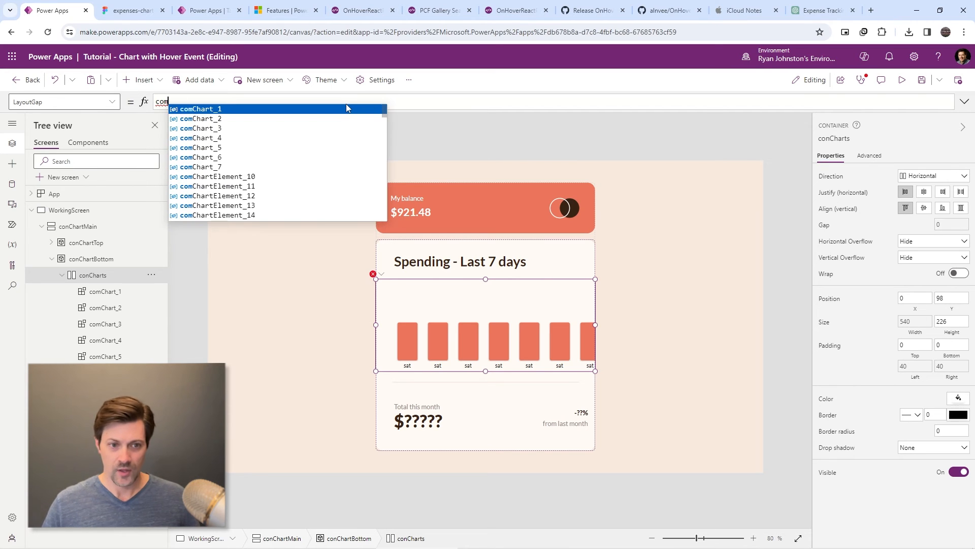
type("Chart_1.")
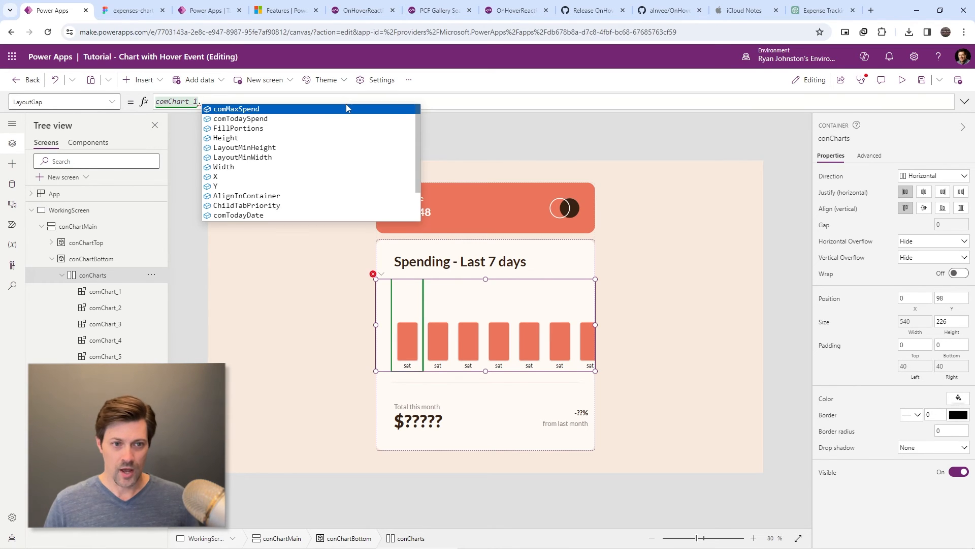
type("Widt")
key("BackSpace")
key("BackSpace")
key("BackSpace")
key("BackSpace")
type("Width")
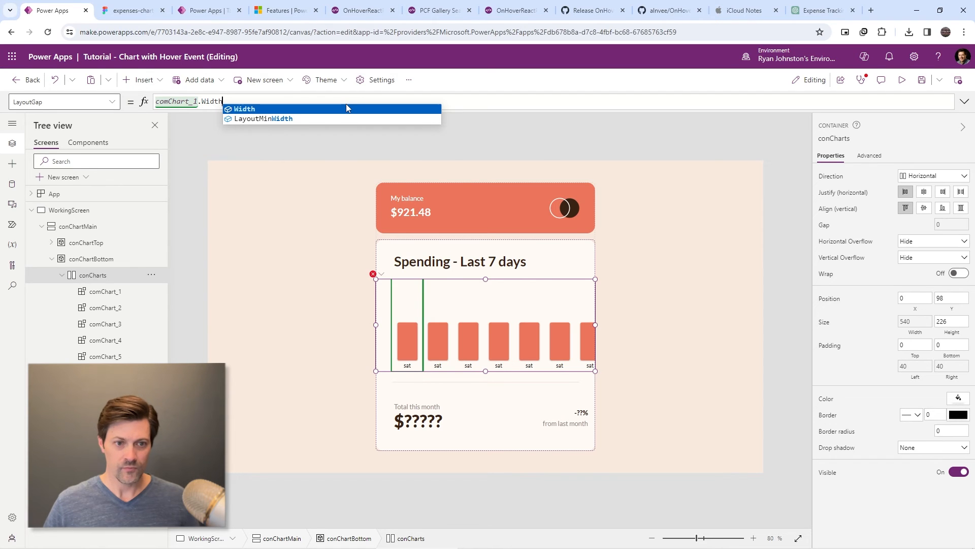
- Extend the conCharts LayoutGap formula to comChart_1.Width*7 - (Self.Width - Self.PaddingLeft*2)
left_click(346, 105)
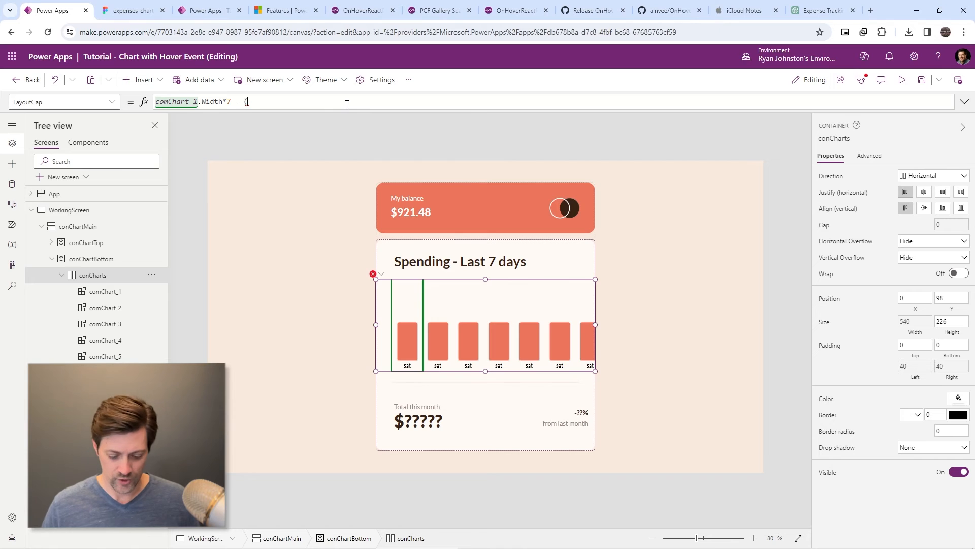
type("conChar")
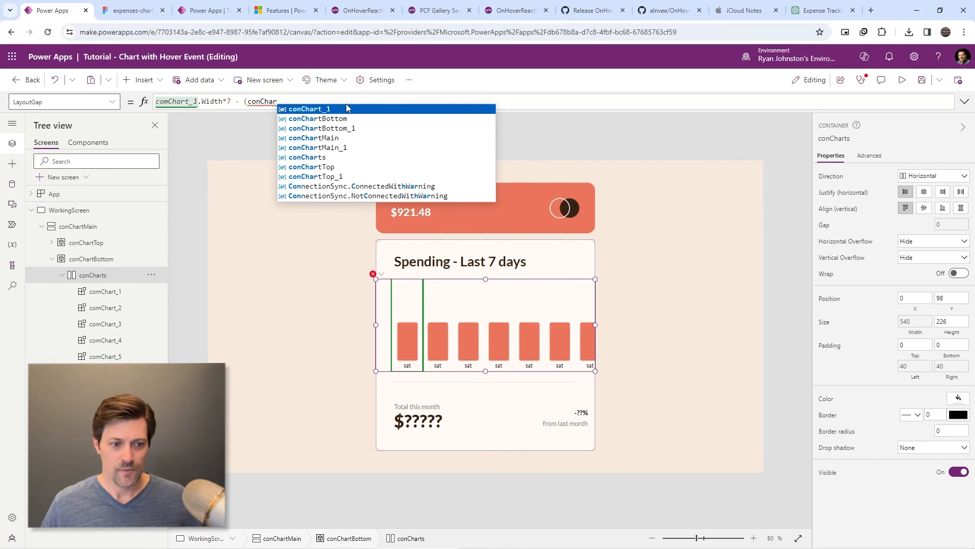
type("rts")
type("s.Wi")
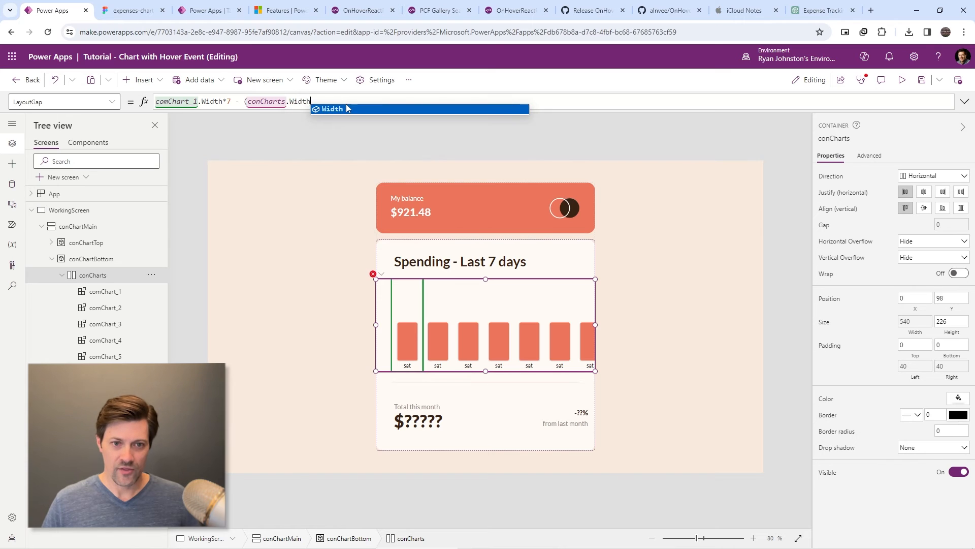
left_click(346, 105)
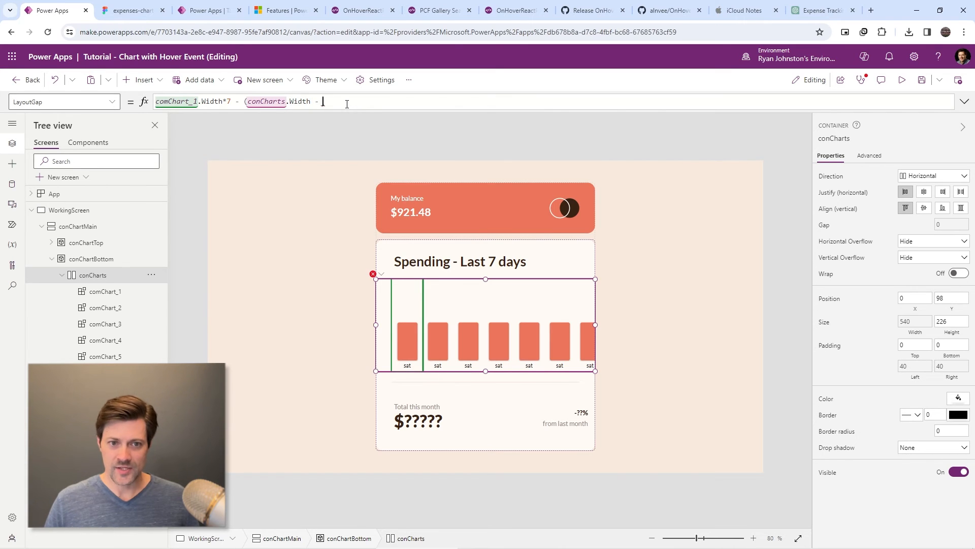
type("- Sel")
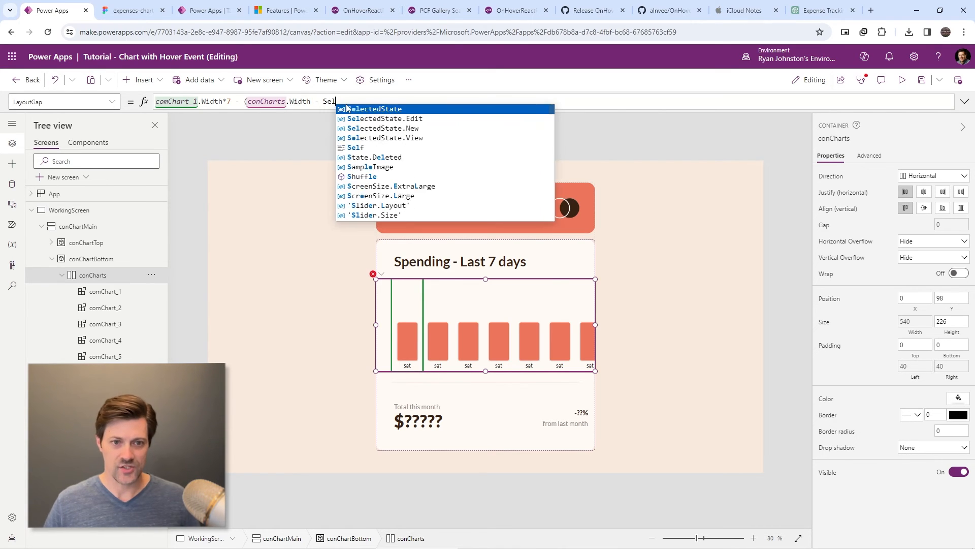
type("Se")
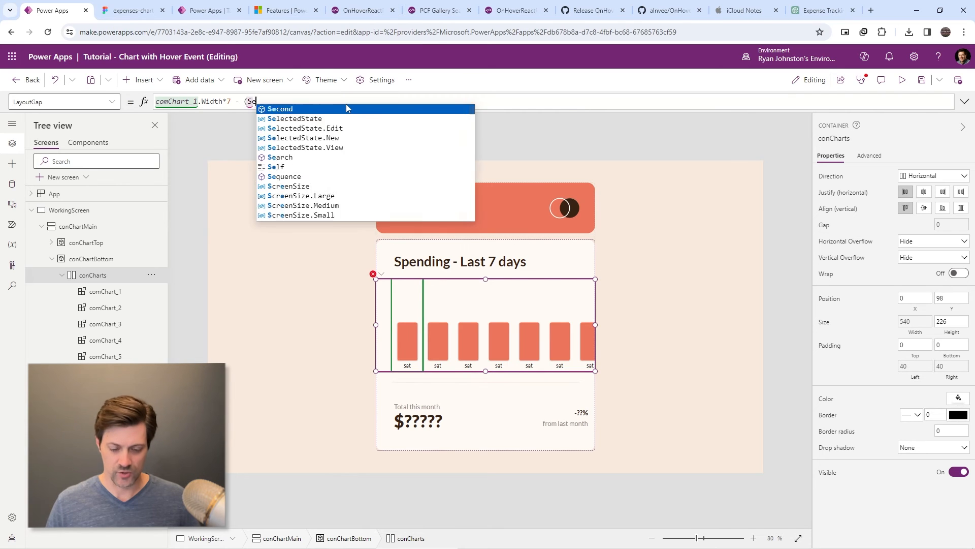
type("lf.Width ")
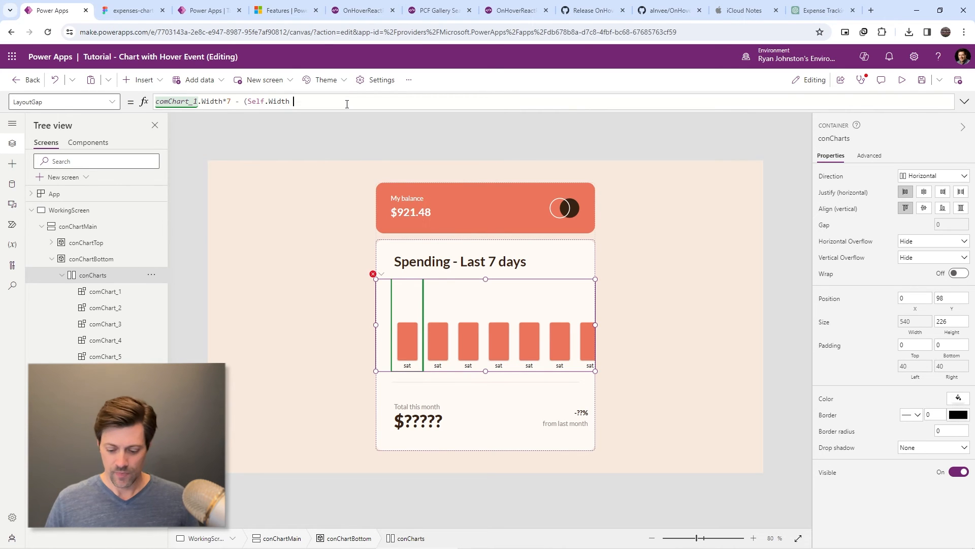
type("- Self.Paddi")
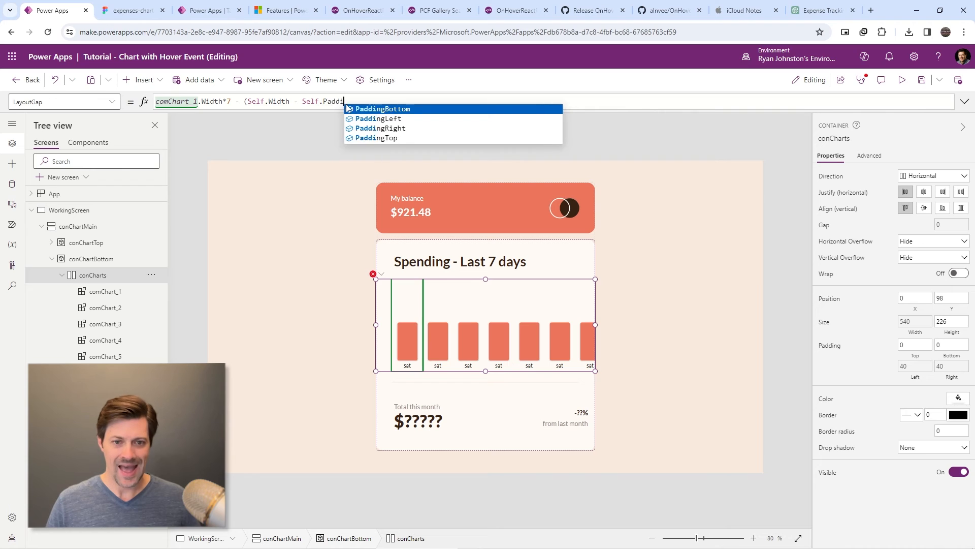
type("ngLeft*2")
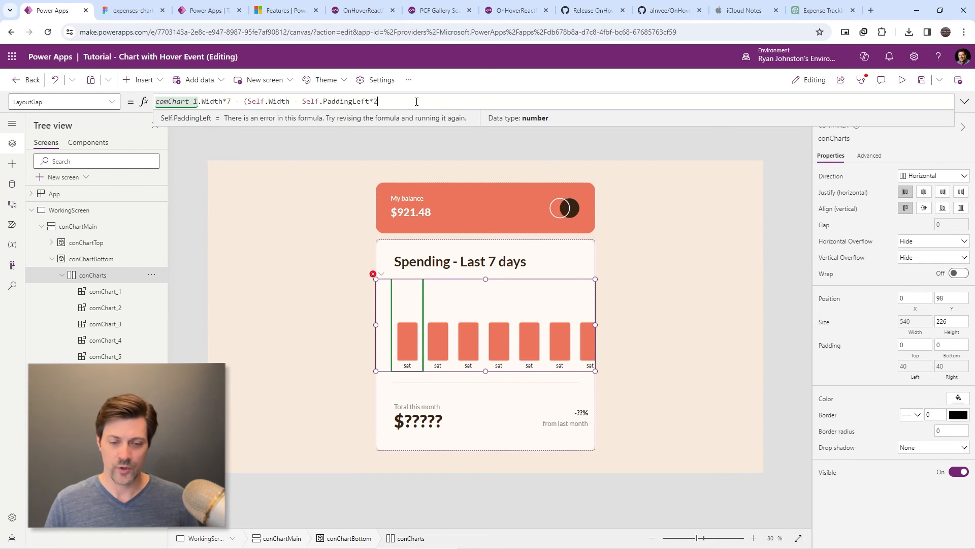
type(")")
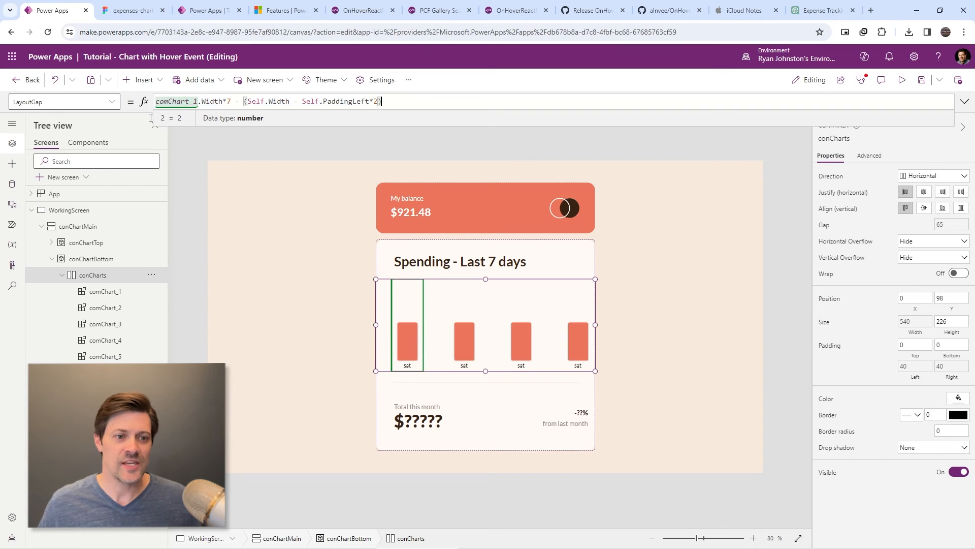
- Evaluate the whole LayoutGap formula, check the bar gaps in the Figma expenses chart design, and append /6 to the formula
key("ctrl+a")
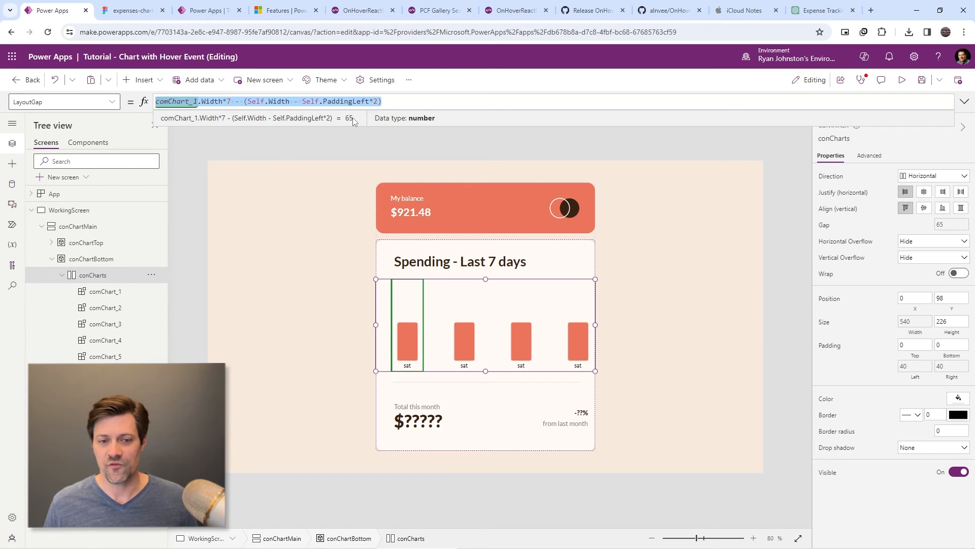
left_click(404, 100)
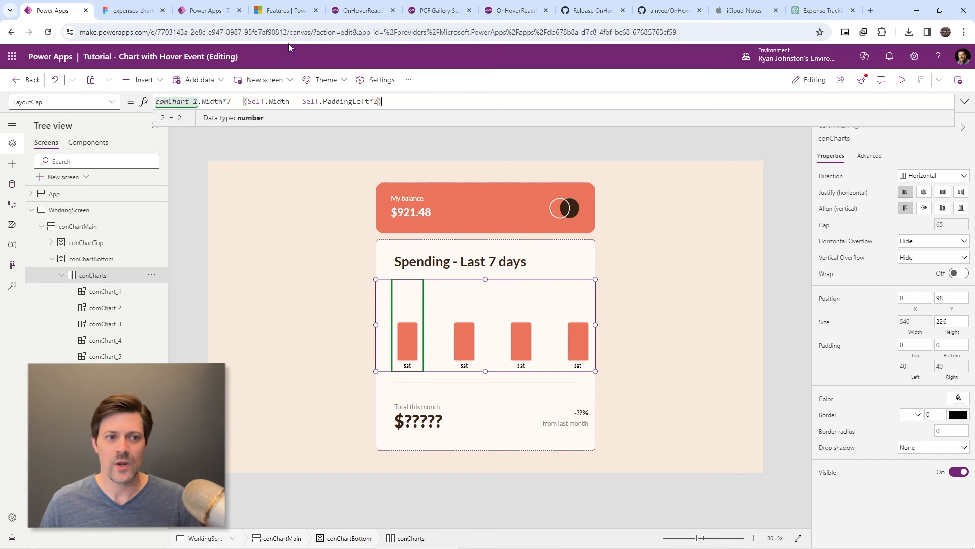
left_click(143, 9)
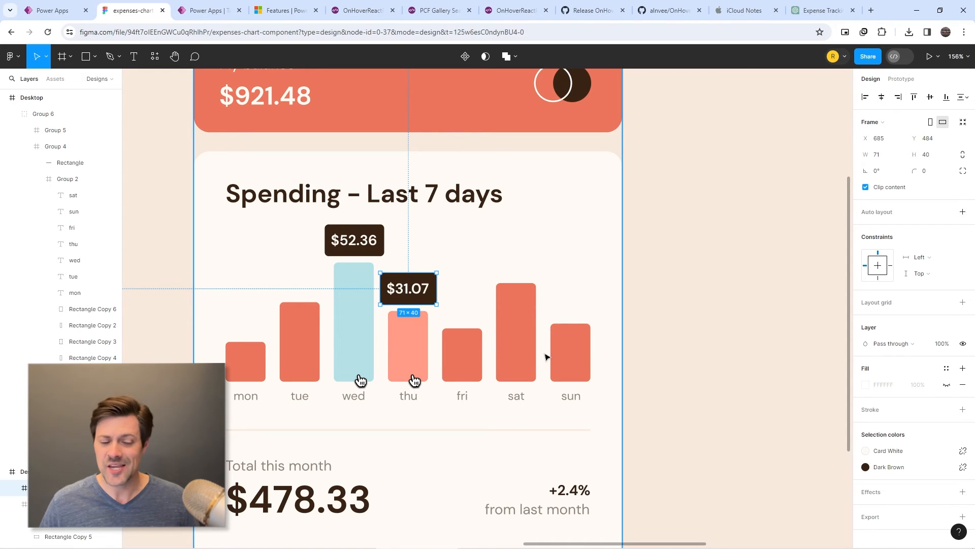
left_click(53, 10)
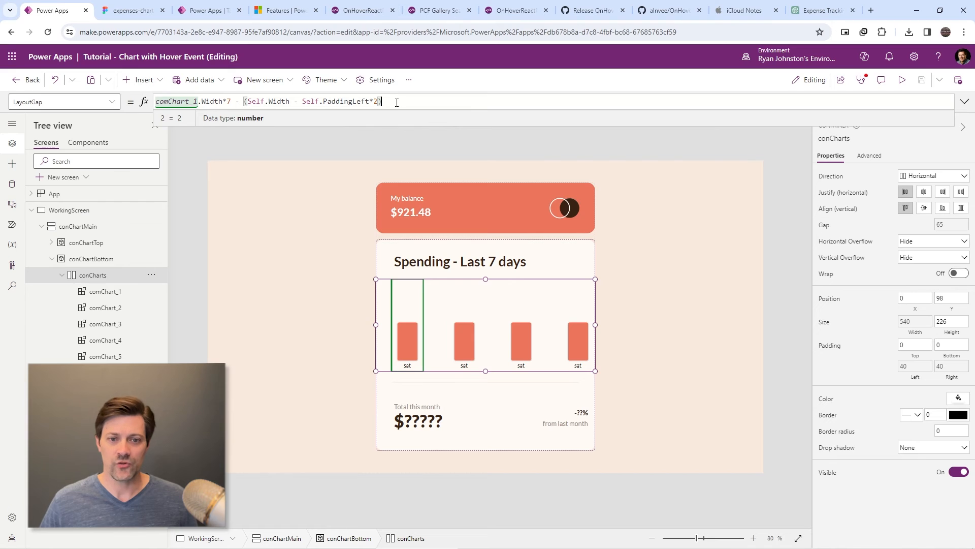
type("/6")
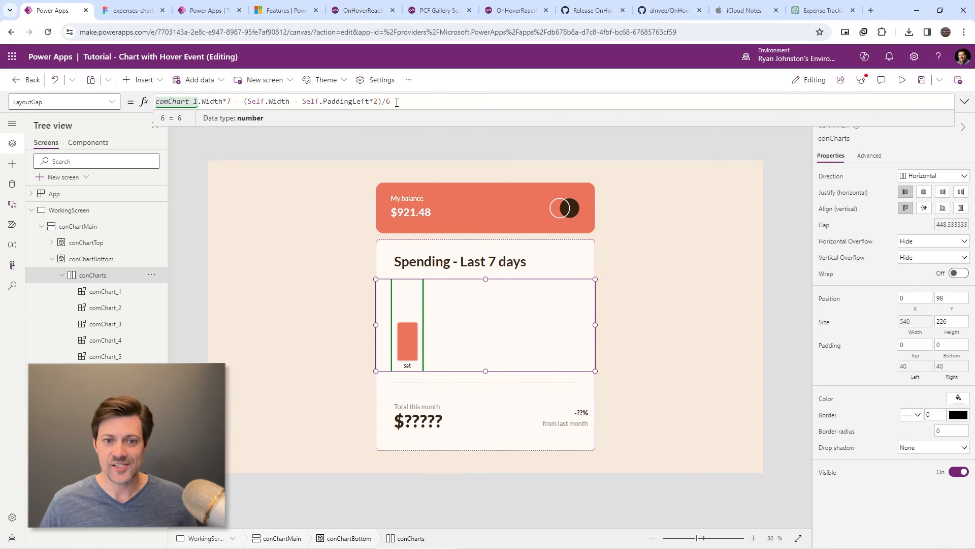
- Wrap the LayoutGap subtraction in parentheses and make the divisor -6, giving (comChart_1.Width*7 - (Self.Width - Self.PaddingLeft*2))/-6
left_click_drag(426, 100, 186, 100)
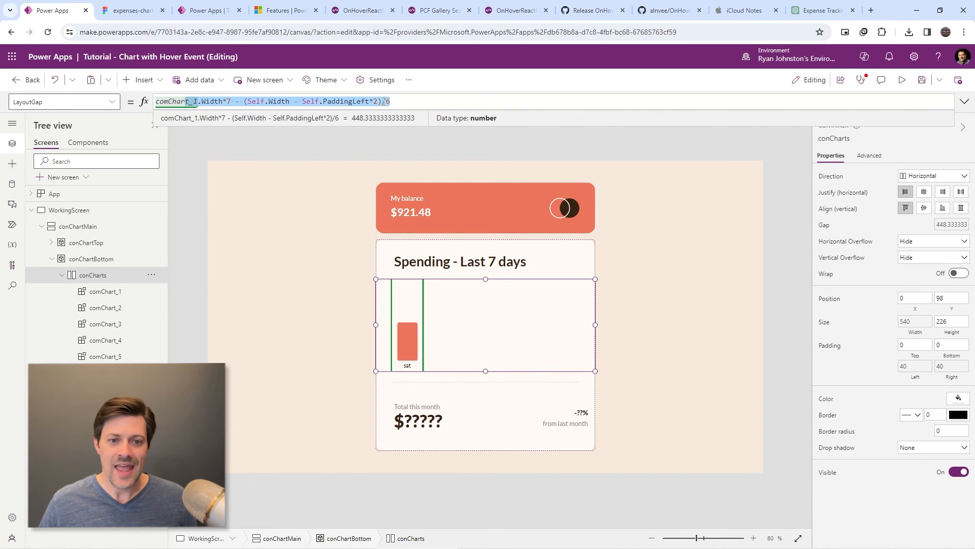
left_click(413, 101)
key("Home")
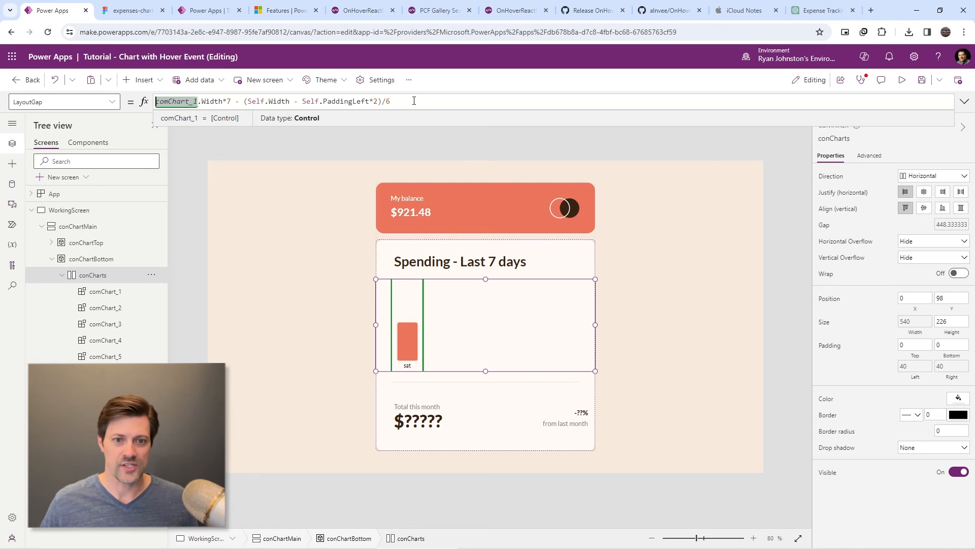
type("(")
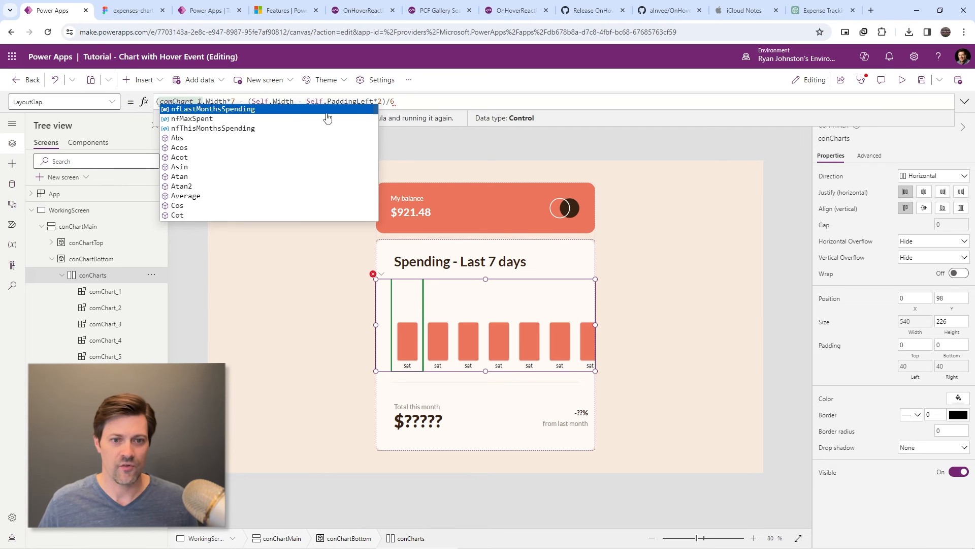
left_click(389, 100)
type(")")
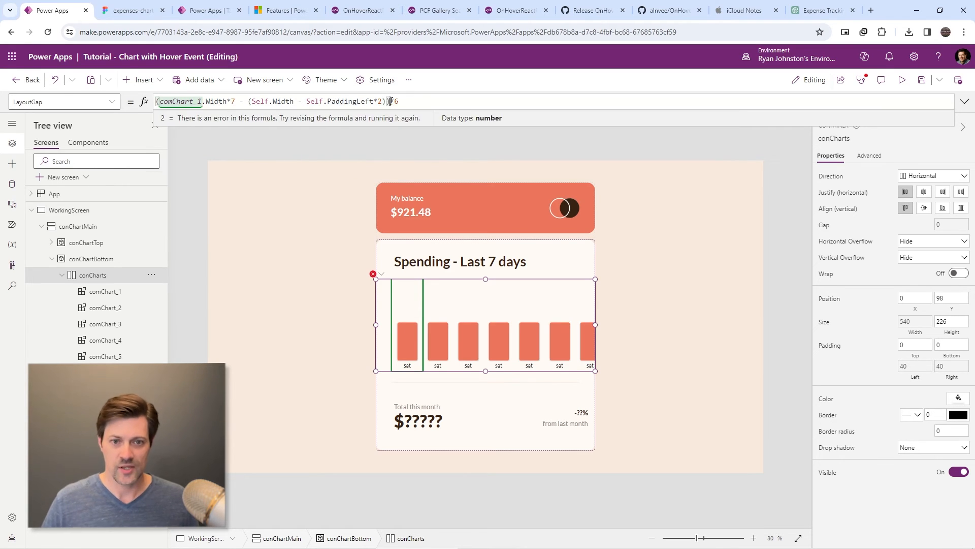
left_click(418, 101)
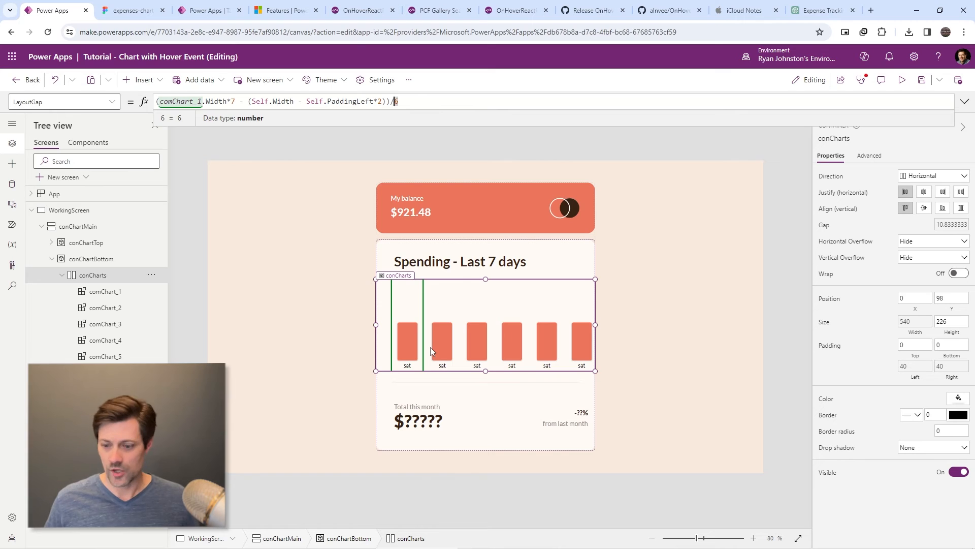
type("-")
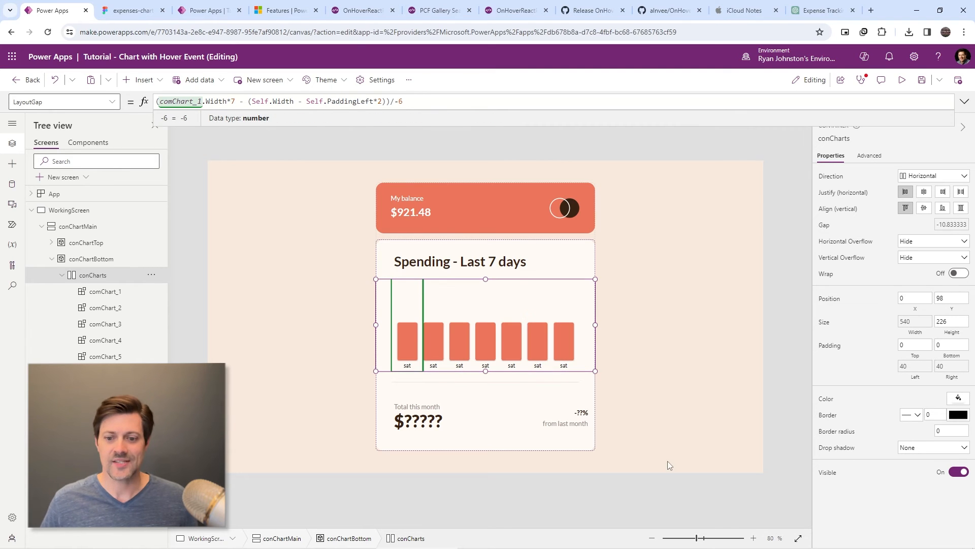
- Preview the app to test the spacing and hover amounts of the seven bars, and return to editing
left_click(675, 446)
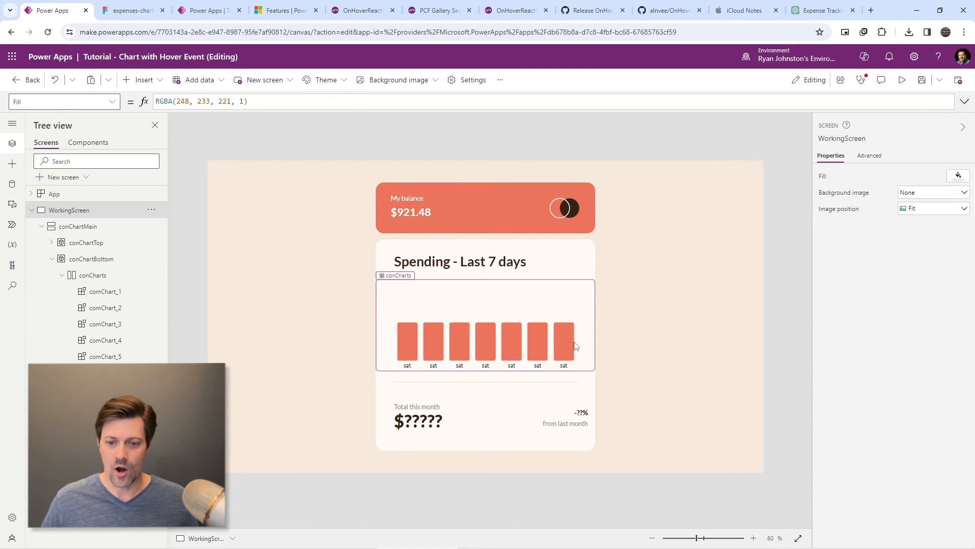
left_click(902, 80)
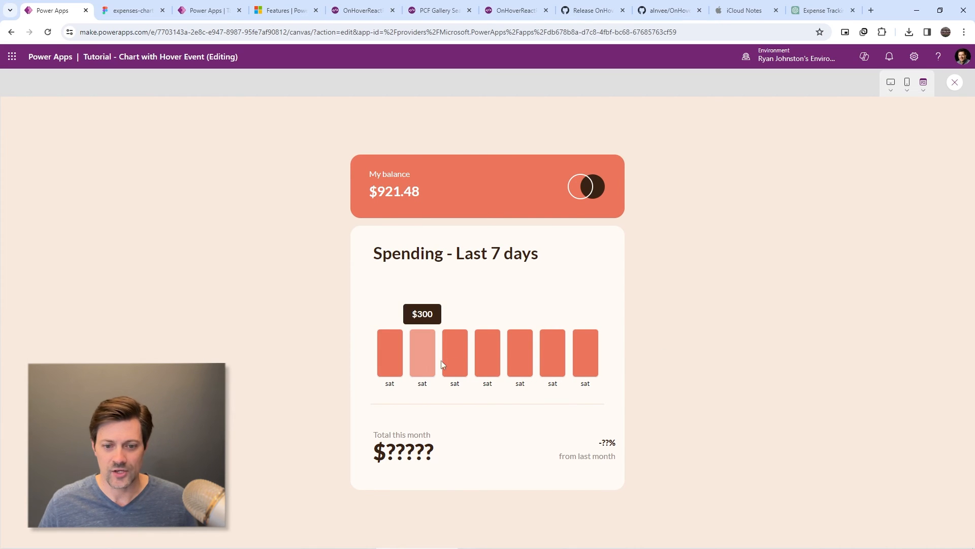
key("Escape")
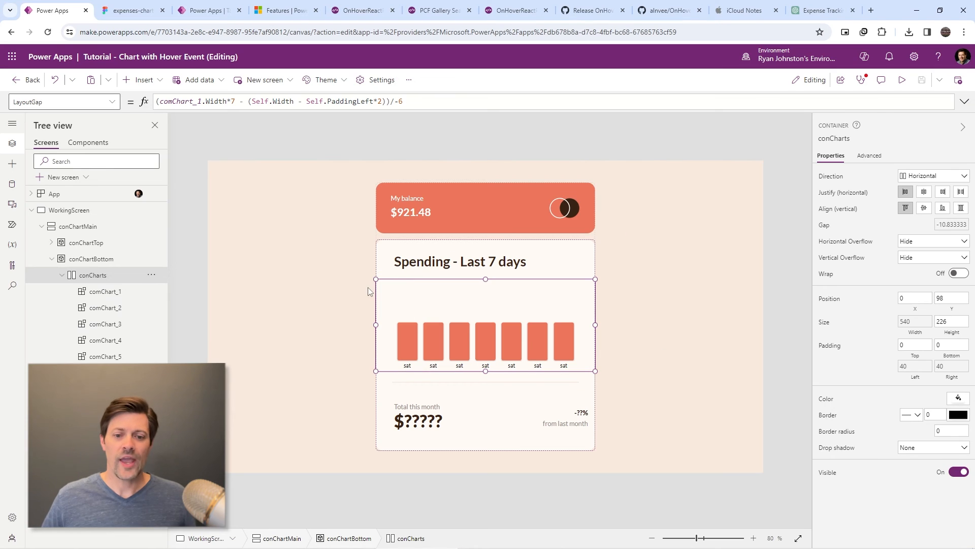
- Inspect the first few bars and view comChart_1's comTodayDate and comTodaySpend custom properties
left_click(407, 343)
left_click(442, 340)
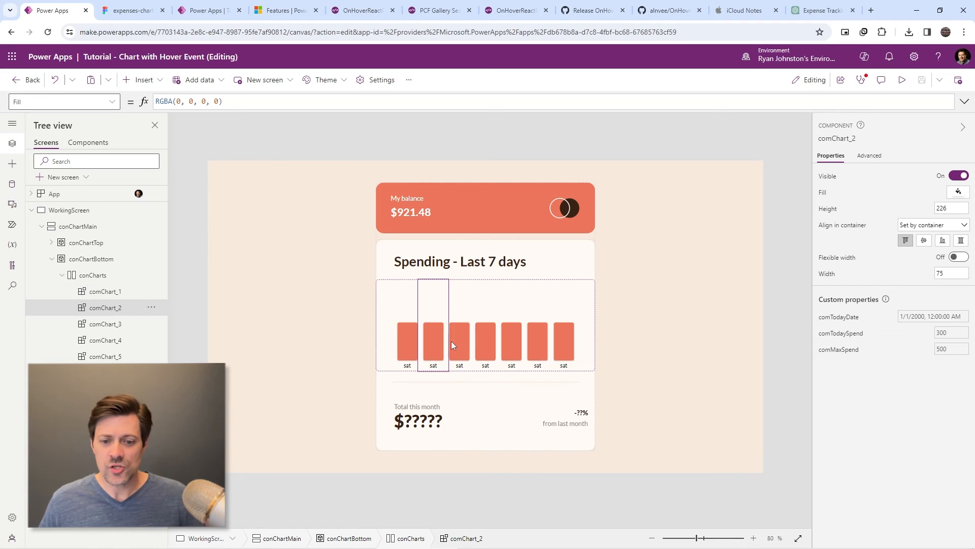
left_click(452, 342)
left_click(410, 346)
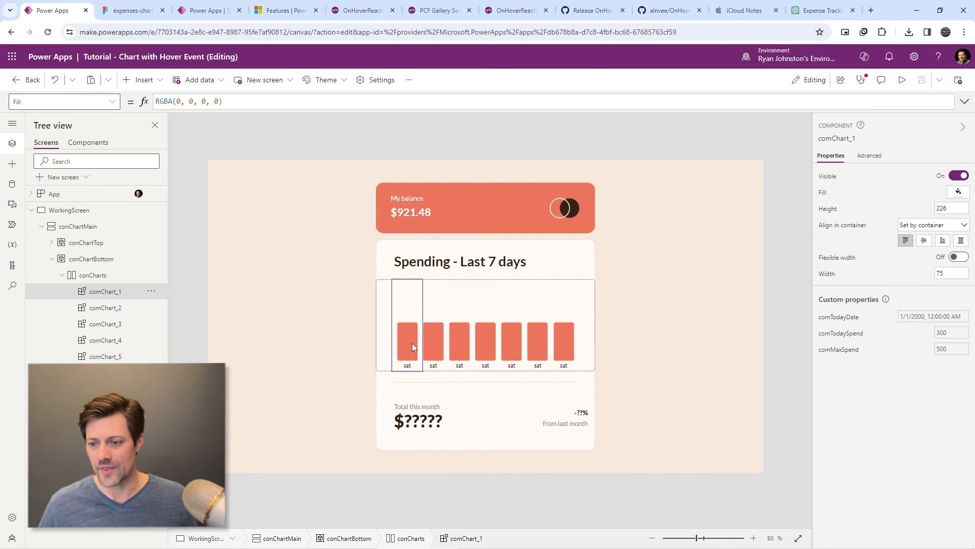
left_click(837, 317)
left_click(837, 335)
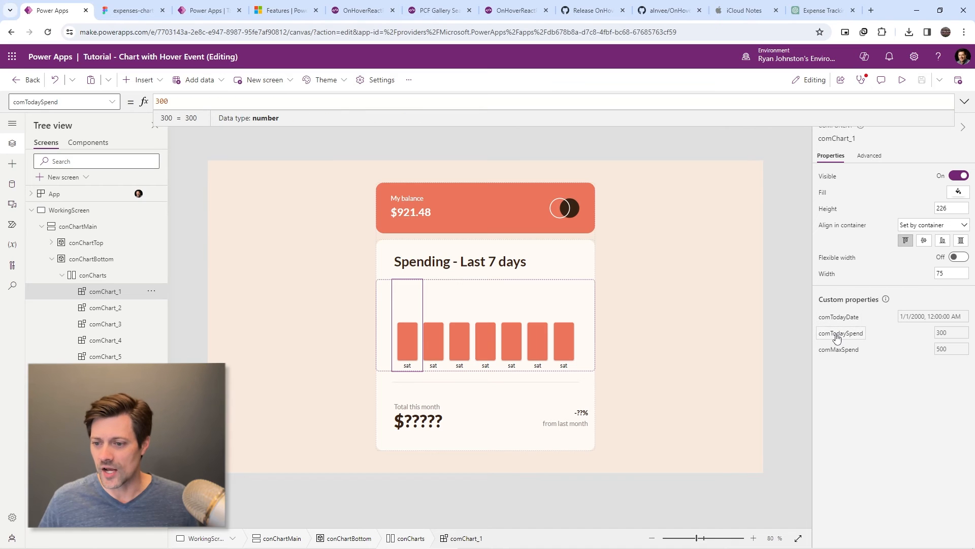
- Copy the comTodaysDay formula from comChartElement_8 on DemoScreen and set comChart_1's comTodayDate on WorkingScreen to Today() - 6
left_click(837, 353)
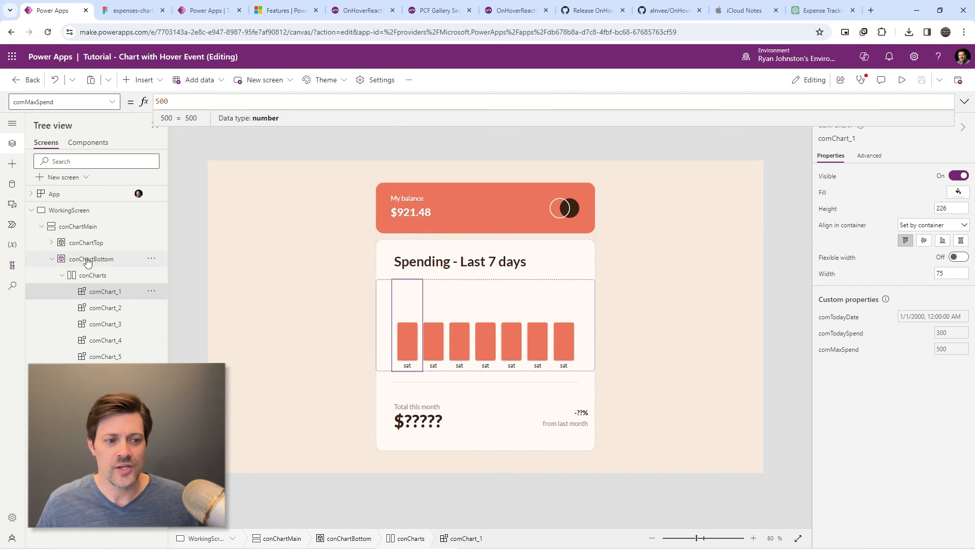
left_click(31, 210)
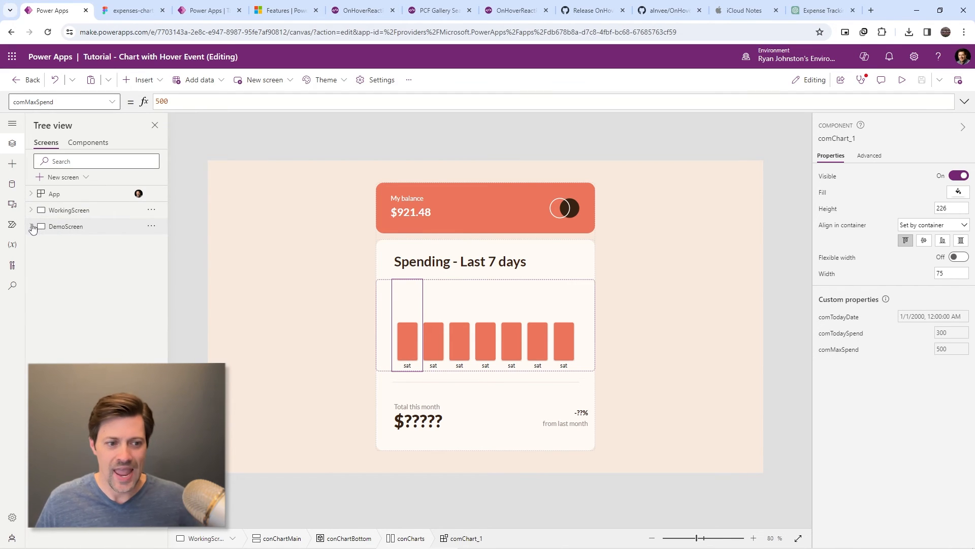
left_click(32, 227)
left_click(42, 242)
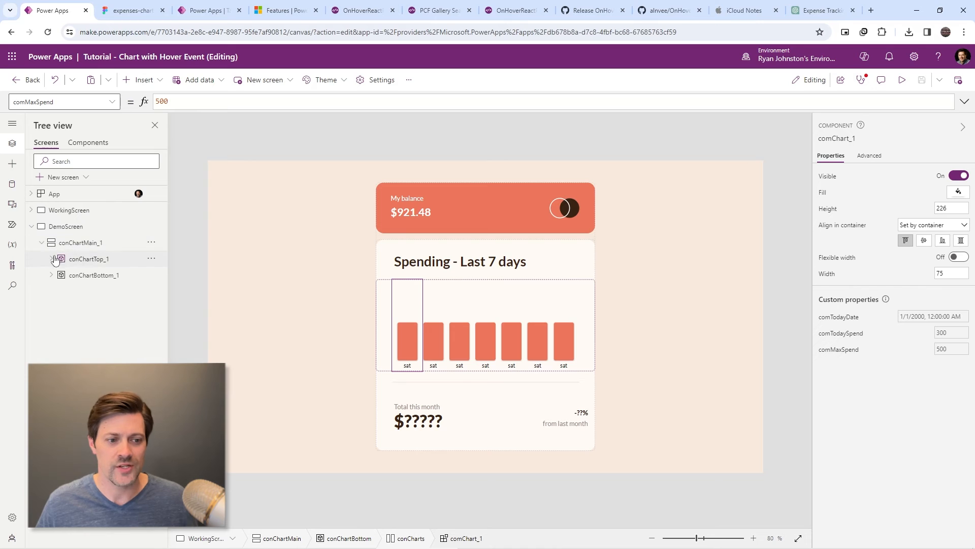
left_click(51, 275)
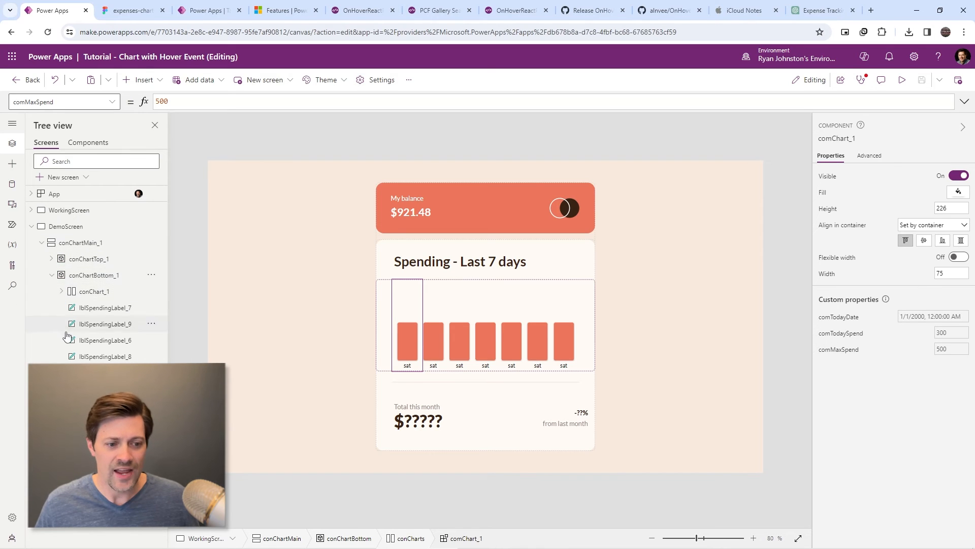
left_click(61, 291)
left_click(90, 313)
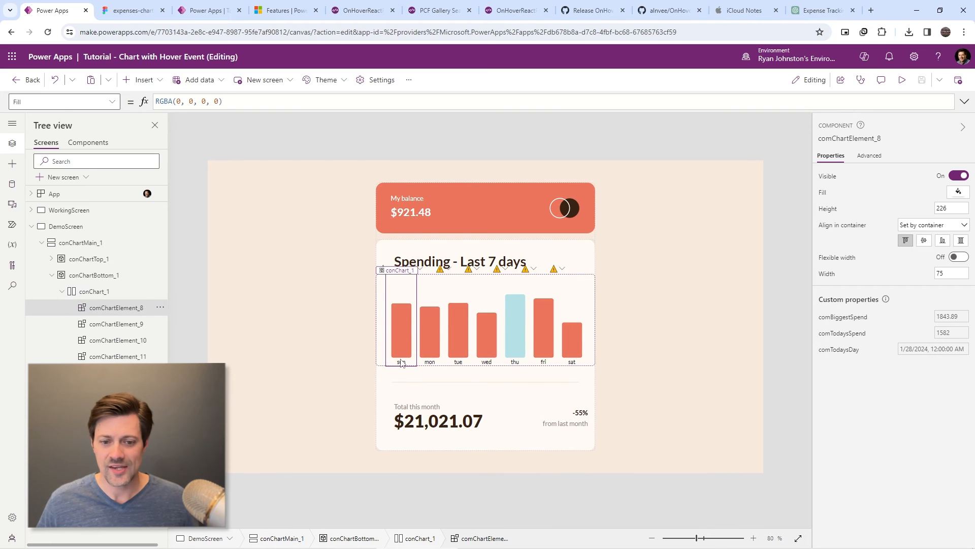
left_click(842, 349)
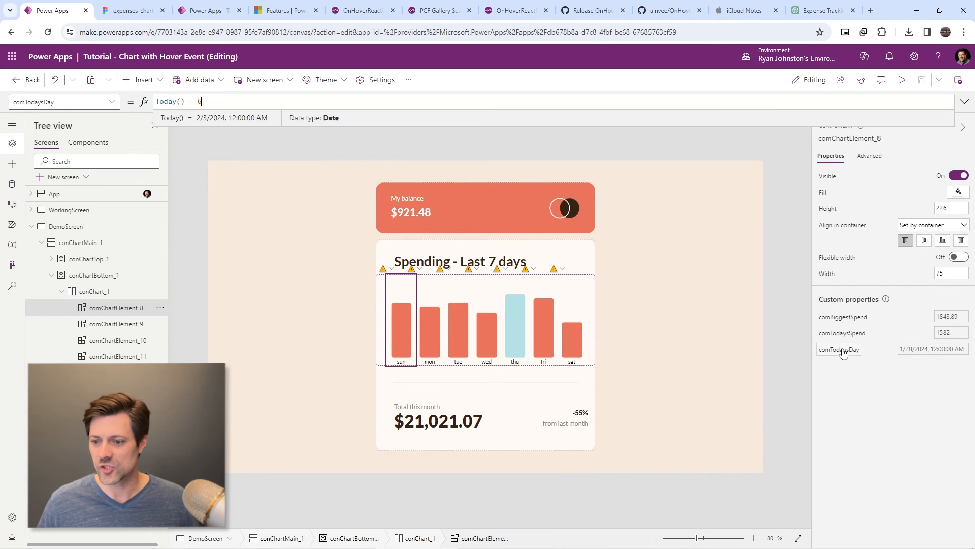
left_click(408, 101)
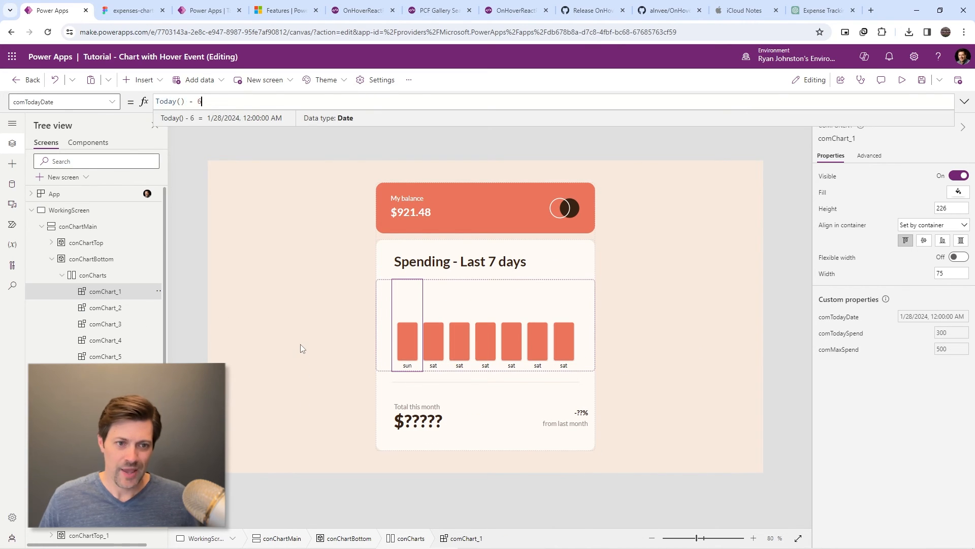
left_click(222, 101)
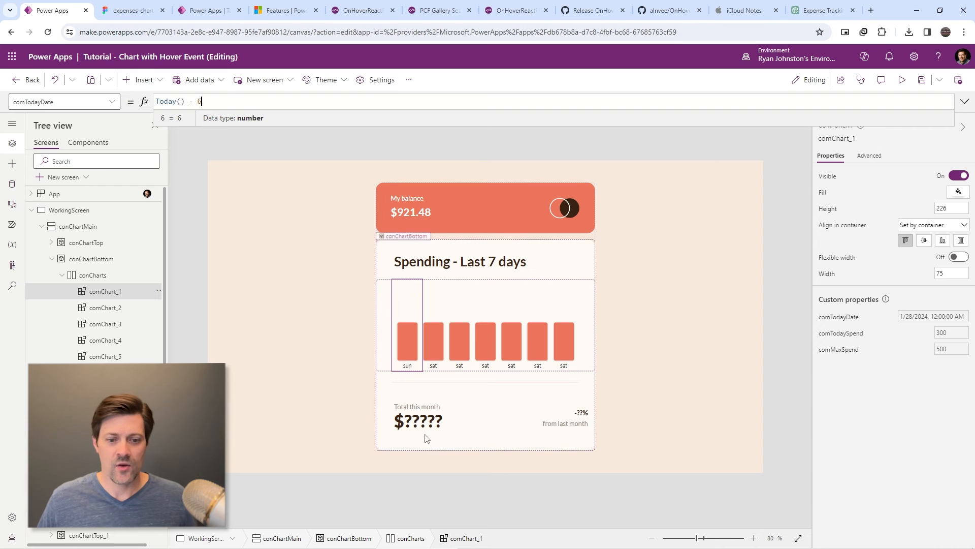
- Set the comTodayDate property of comChart_2 to Today() - 5
left_click(435, 370)
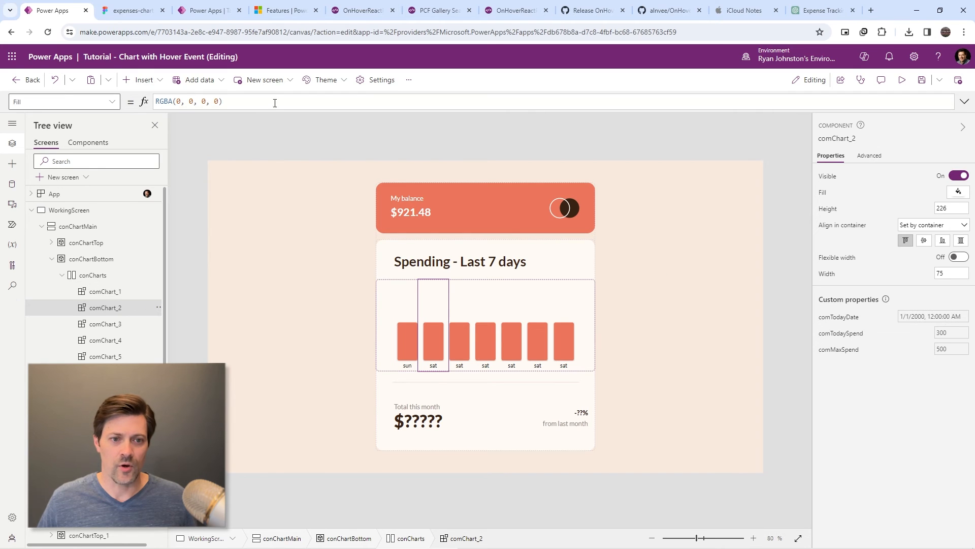
left_click(828, 319)
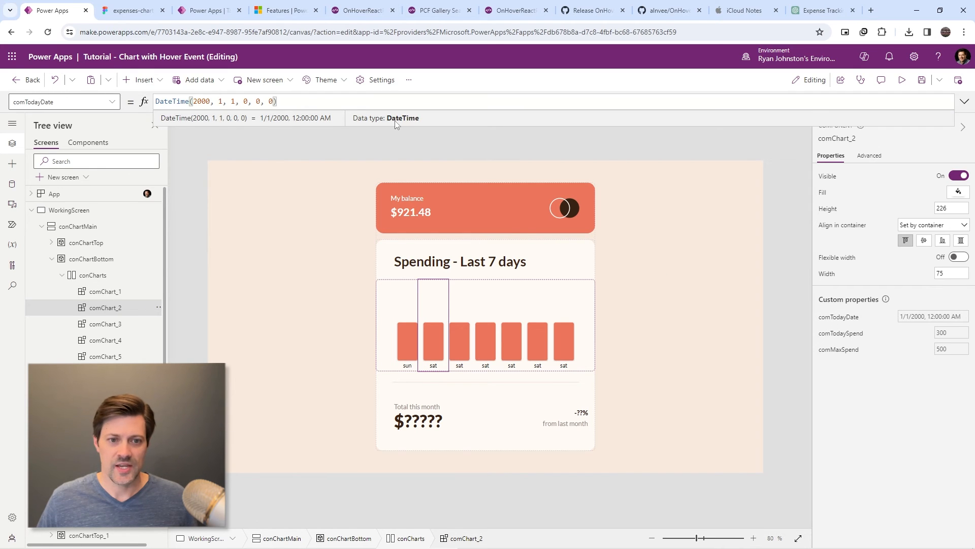
triple_click(336, 97)
type("Today() - 5")
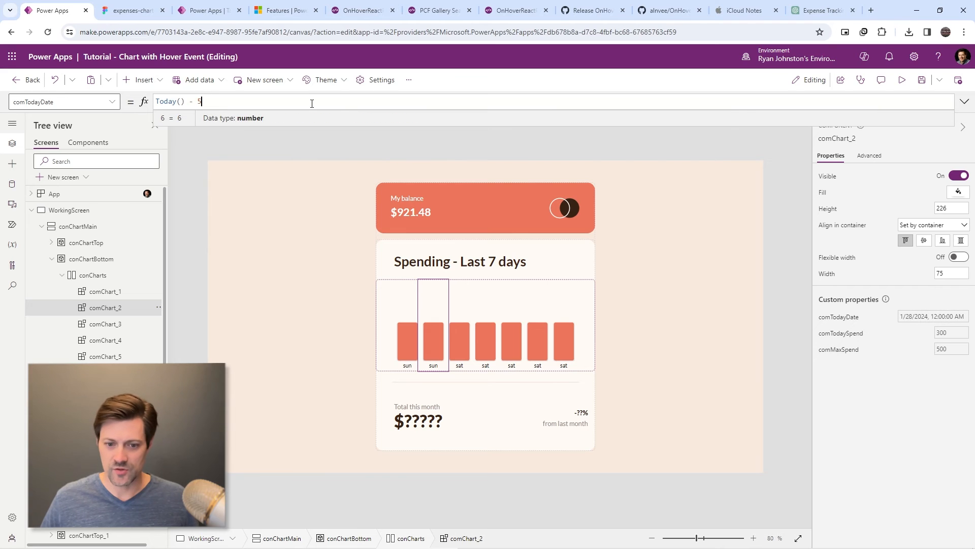
- Set the comTodayDate property of comChart_3 to Today() - 4
left_click(459, 362)
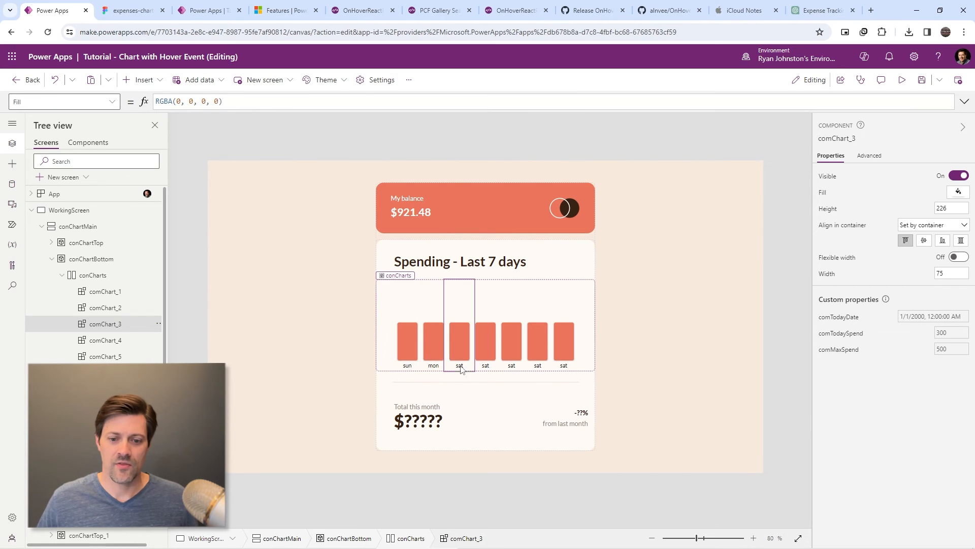
left_click(851, 317)
triple_click(383, 101)
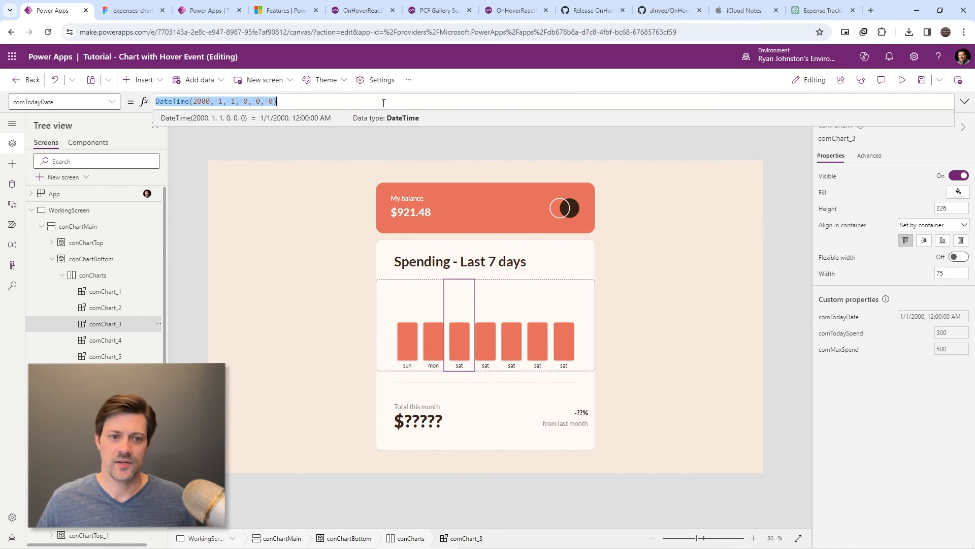
type("Today() - 6")
key("BackSpace")
type("4")
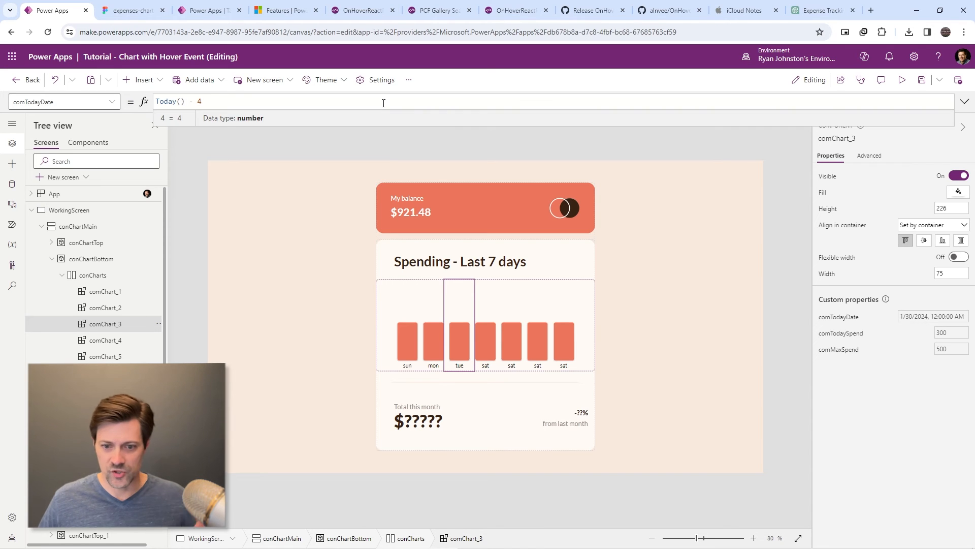
- Set comTodayDate to Today() - 3 for comChart_4 and to Today() - 2 for comChart_5
left_click(489, 345)
triple_click(307, 102)
type("Today() - 3")
left_click(511, 362)
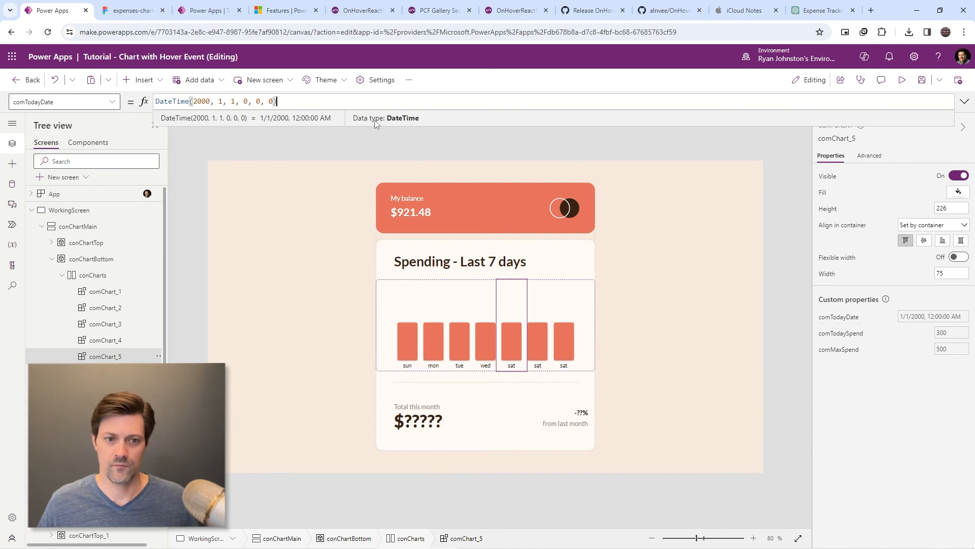
triple_click(371, 102)
type("Today() - 2")
- Set comTodayDate to Today() - 1 for comChart_6 and to Today() for comChart_7
left_click(538, 340)
triple_click(330, 102)
type("Today() -")
type("1")
left_click(564, 340)
triple_click(338, 101)
type("Today() -")
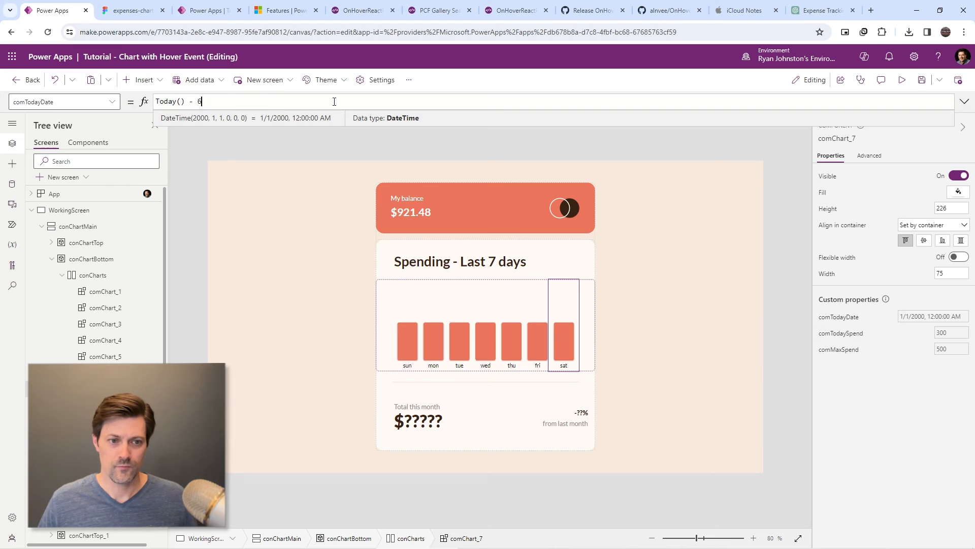
key("BackSpace")
key("BackSpace")
key("BackSpace")
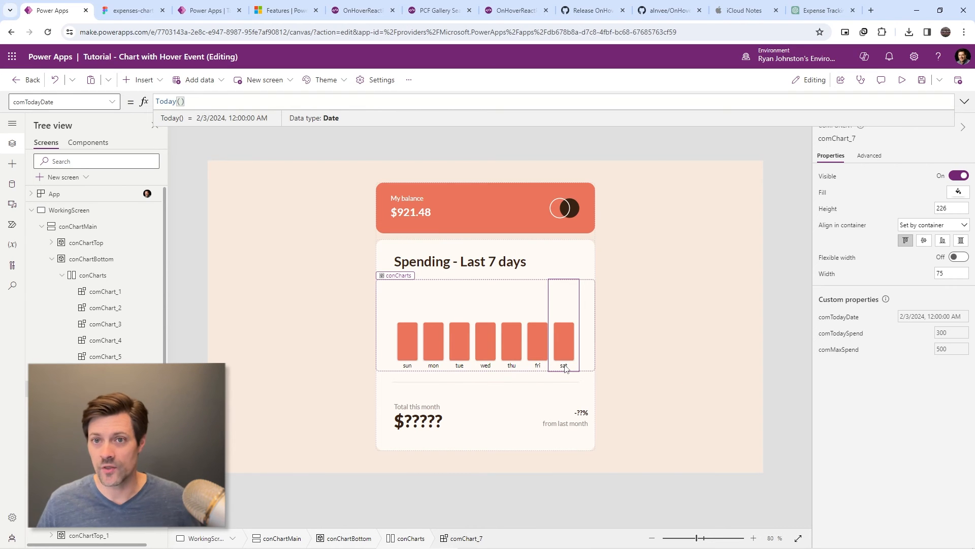
- Check the comTodayDate formulas of the last and first bars, comChart_7 and comChart_1
left_click(642, 337)
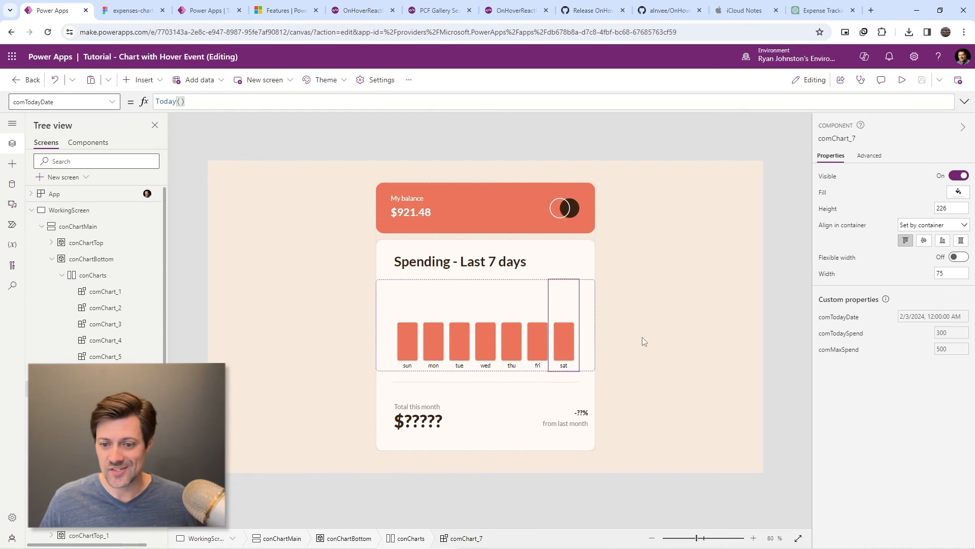
left_click(568, 368)
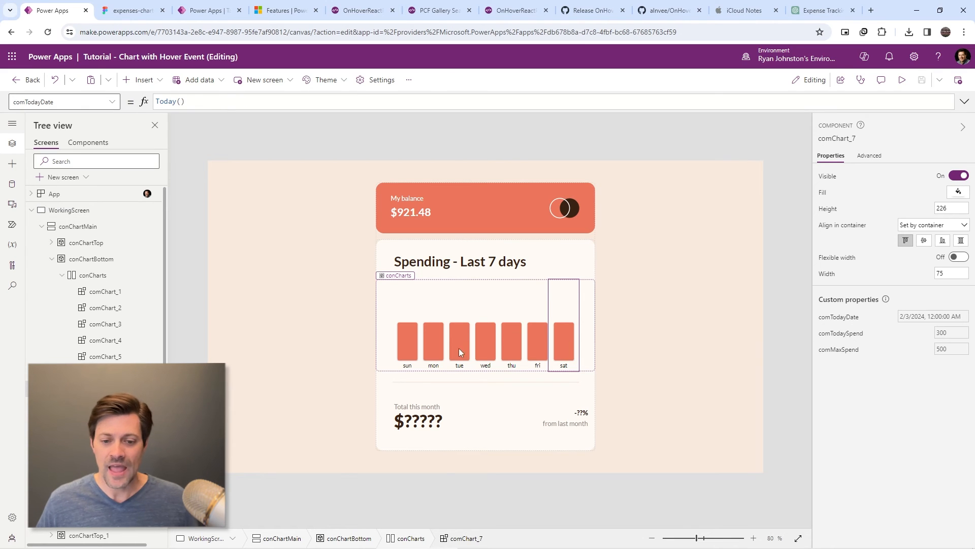
left_click(410, 354)
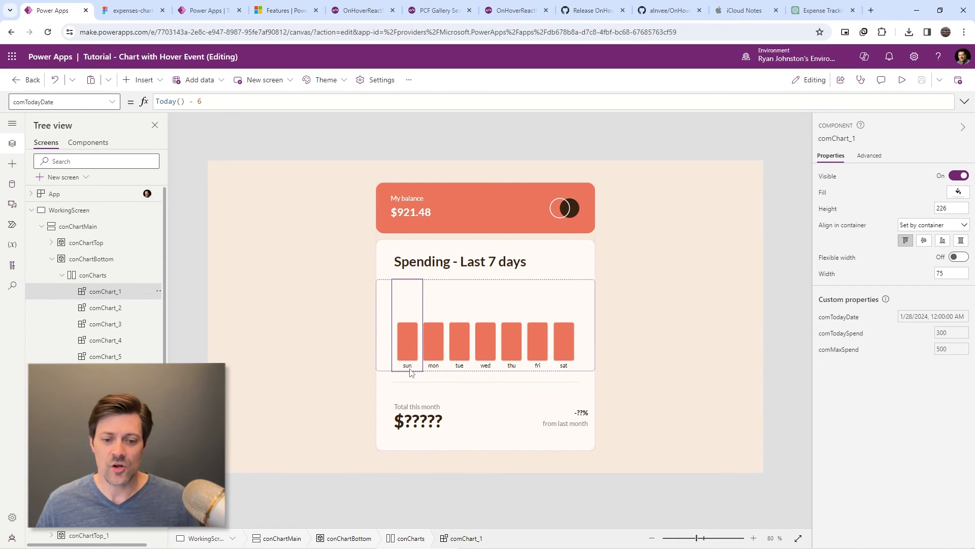
left_click(836, 318)
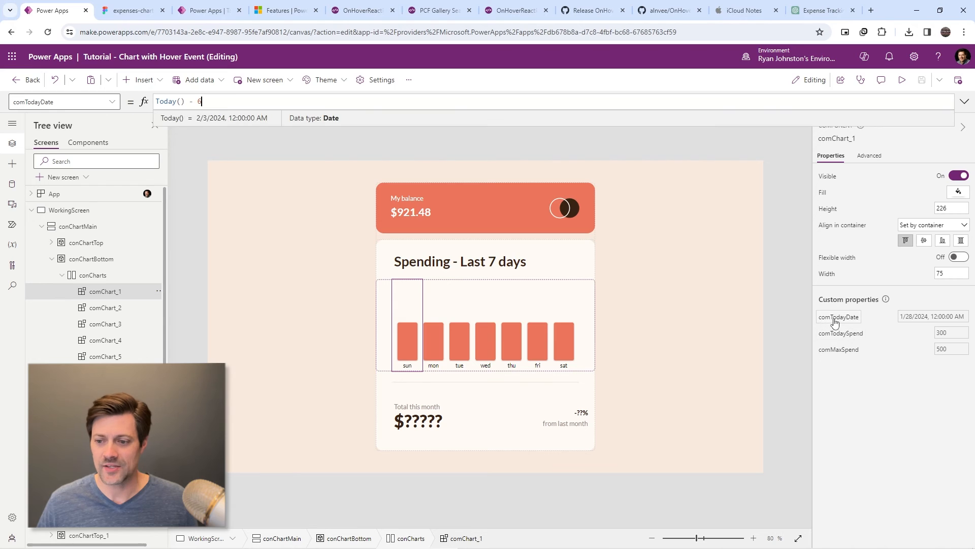
left_click(402, 371)
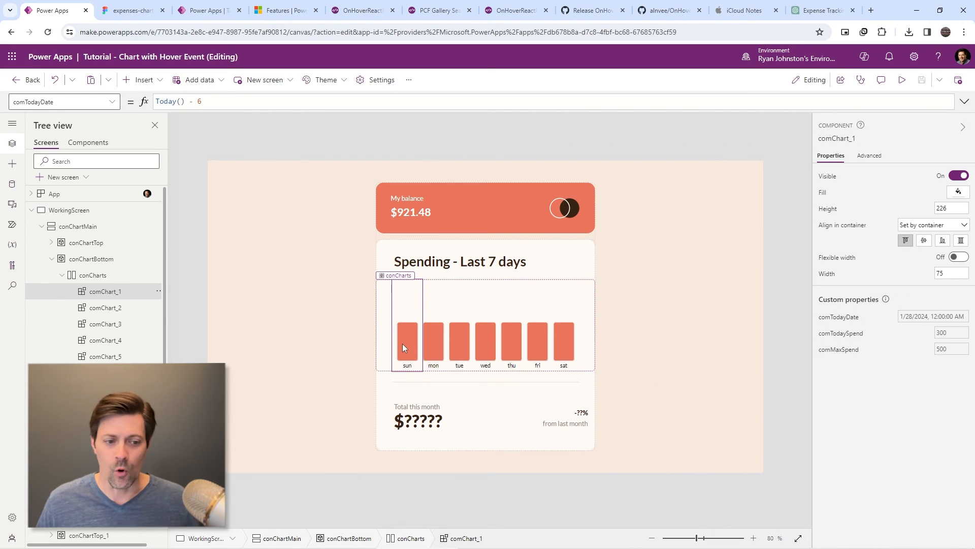
- Copy the whole comTodaysSpend formula from comChartElement_8 on DemoScreen
scroll(122, 343, "down", 5)
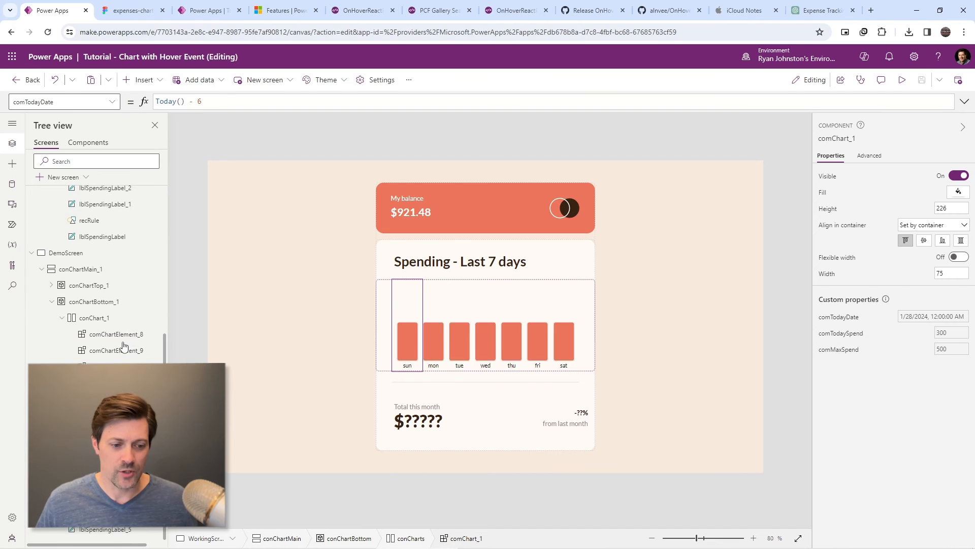
left_click(120, 334)
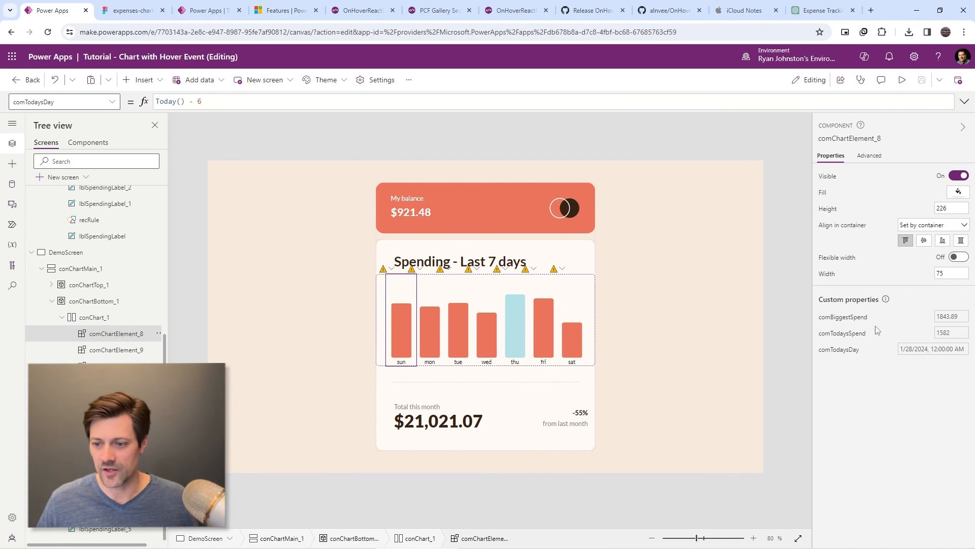
left_click(844, 335)
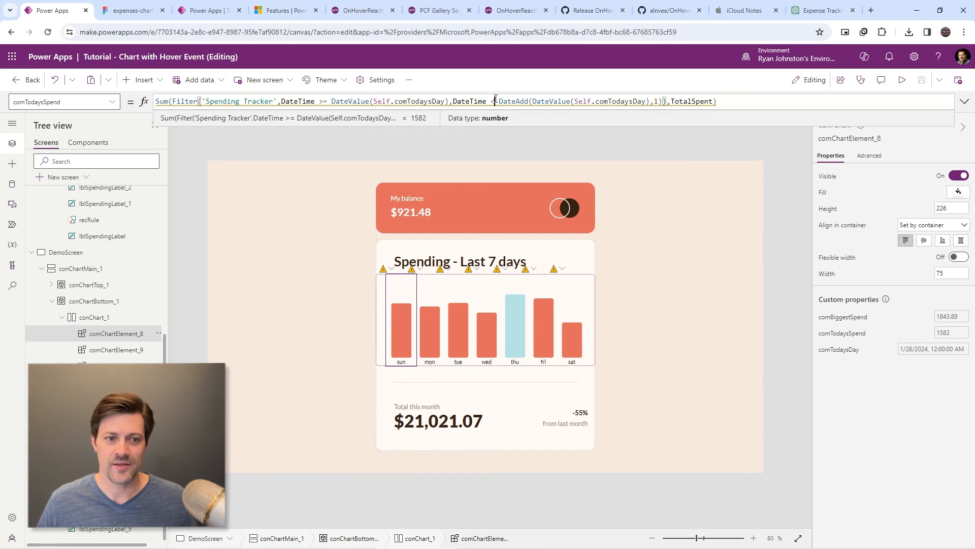
key("ctrl+a")
key("ctrl+c")
- Replace the comTodaySpend value of comChart_1 on WorkingScreen with the copied 'Spending Tracker' Sum(Filter()) formula, using the expanded formula editor
scroll(117, 346, "up", 10)
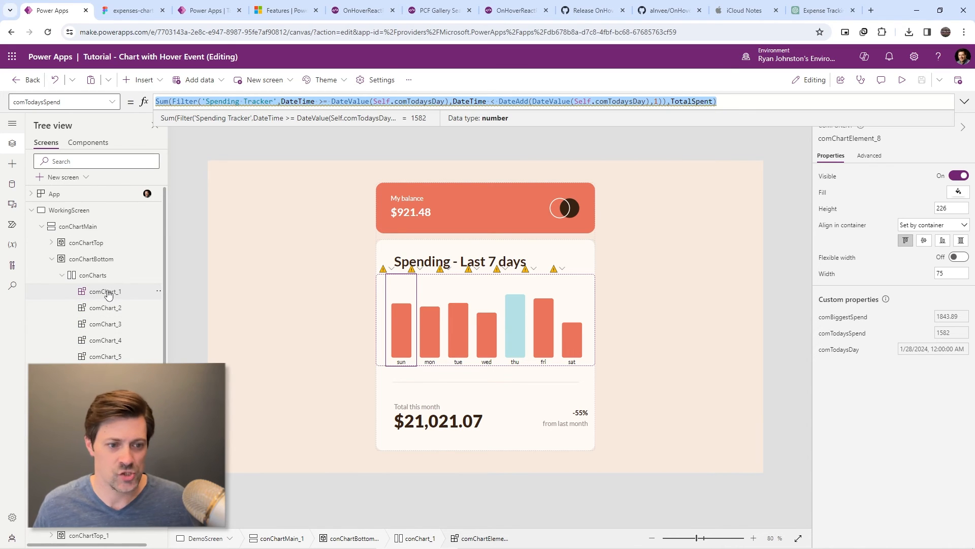
left_click(93, 297)
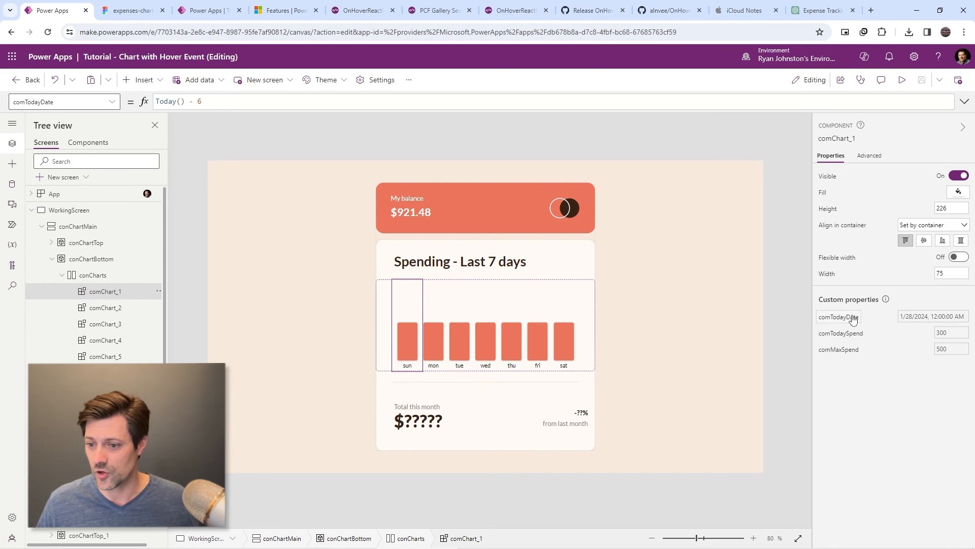
left_click(842, 340)
left_click(965, 103)
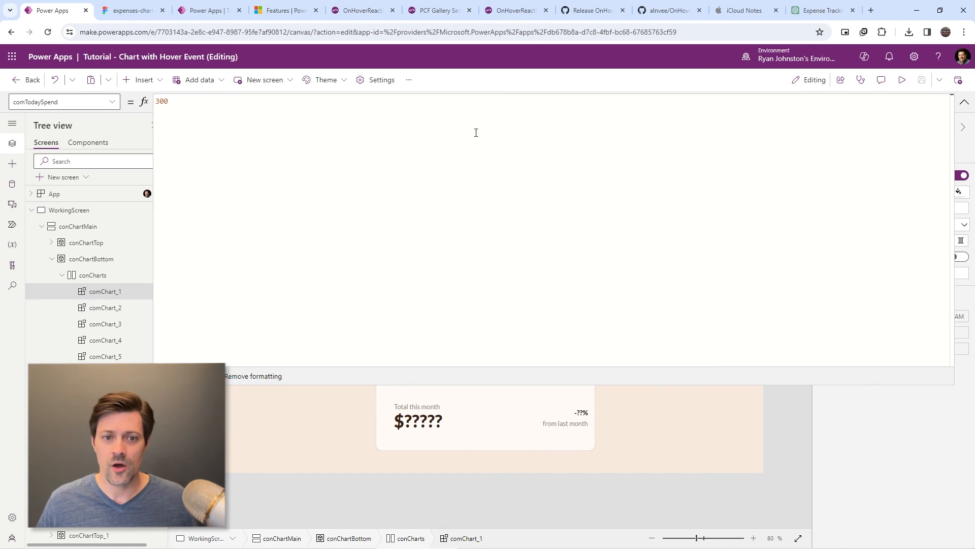
key("ctrl+a")
key("ctrl+v")
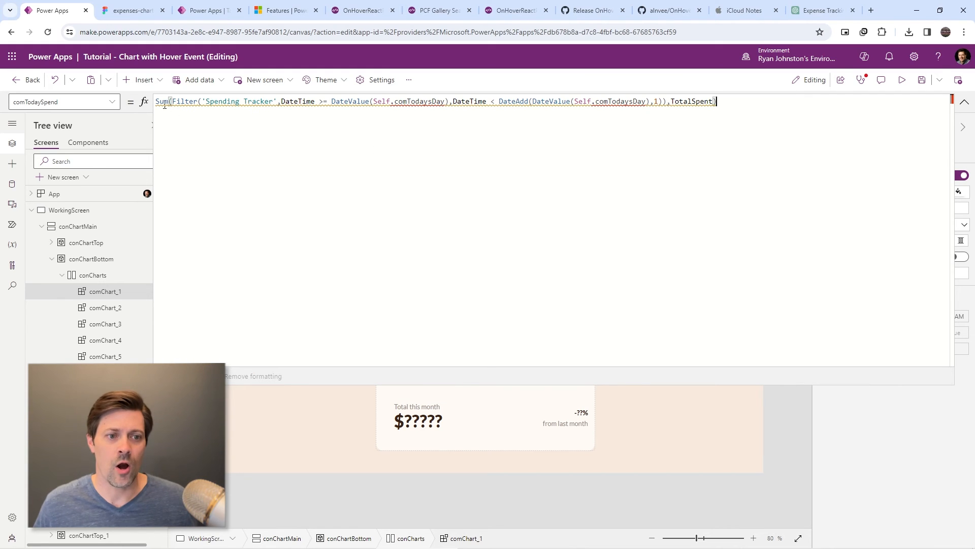
- Replace the first Self.comTodaysDay reference in comChart_1's comTodaySpend formula with Self.comTodayDate
left_click(160, 102)
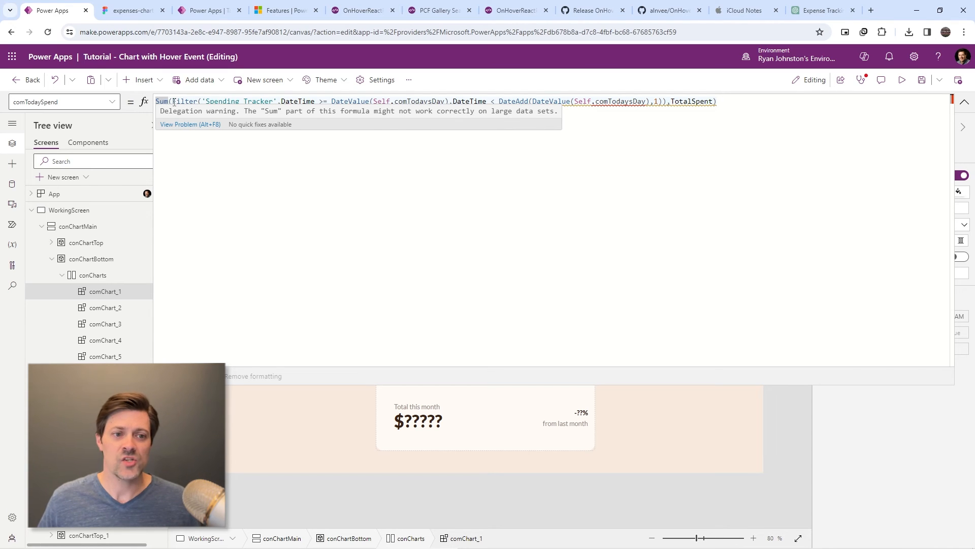
left_click(175, 102)
left_click(203, 101)
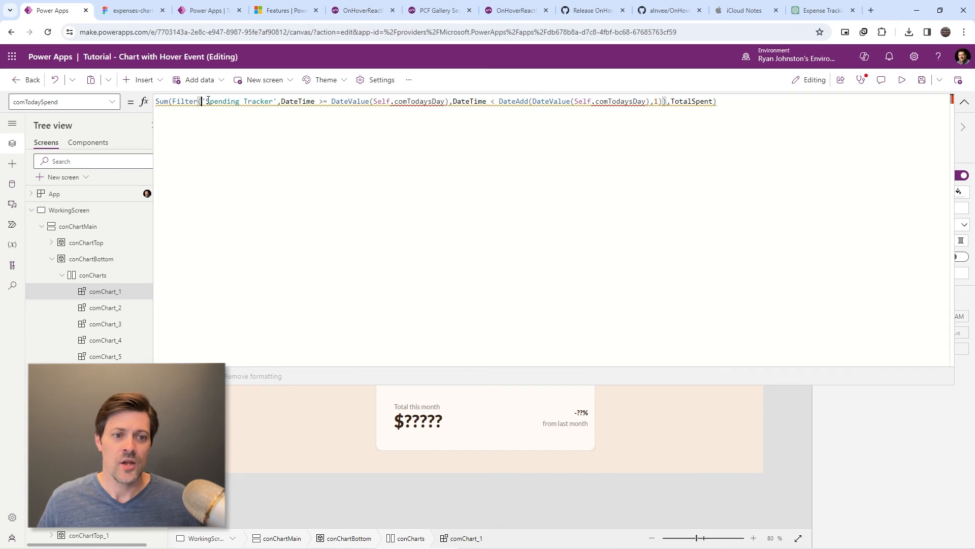
left_click(314, 101)
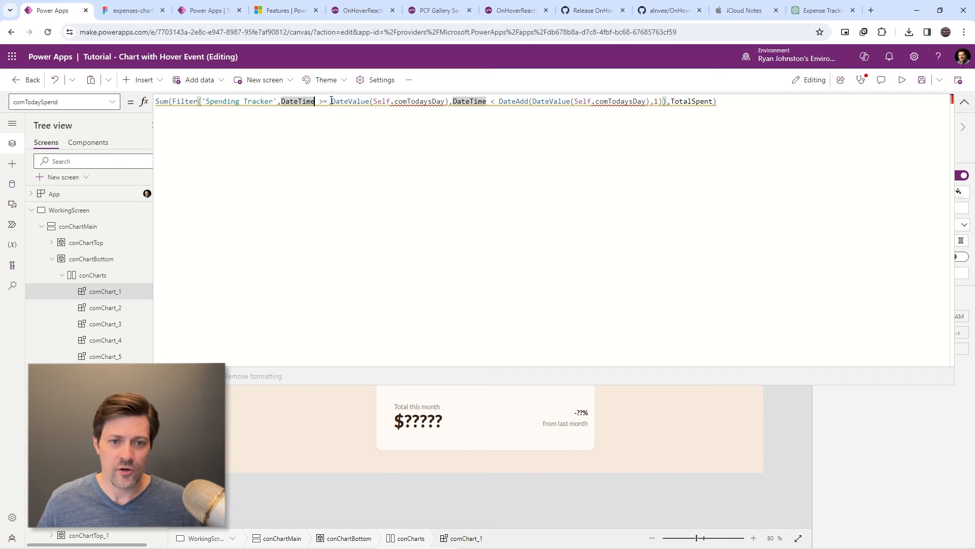
mouse_move(331, 100)
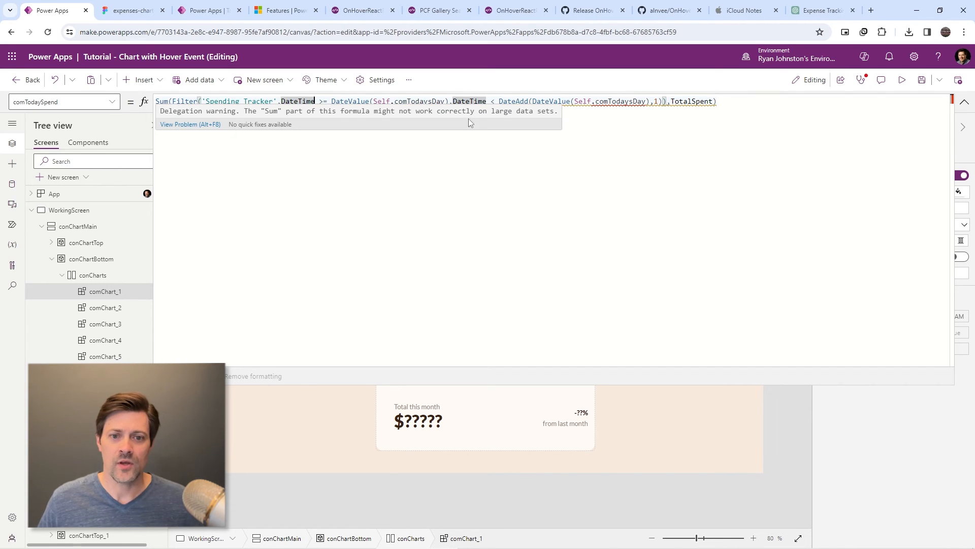
double_click(425, 101)
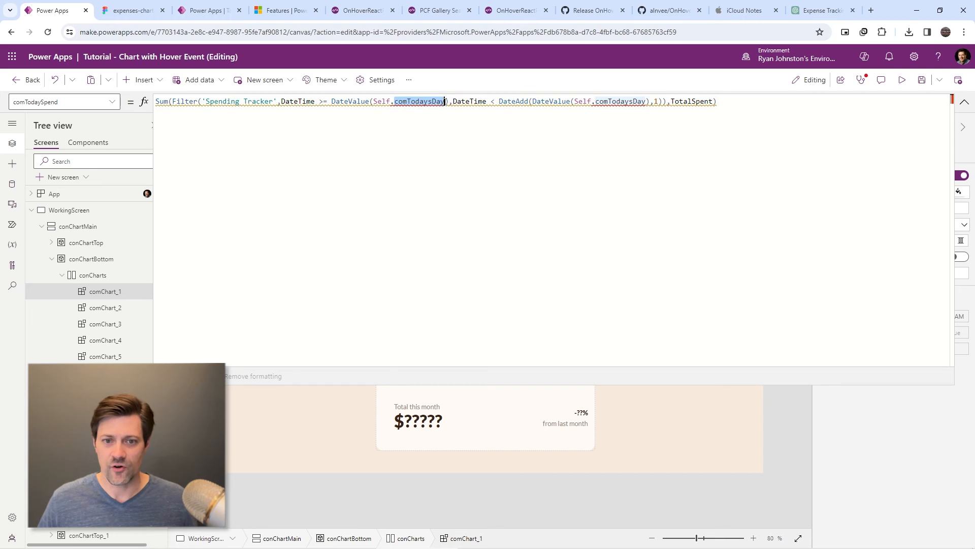
type("comT")
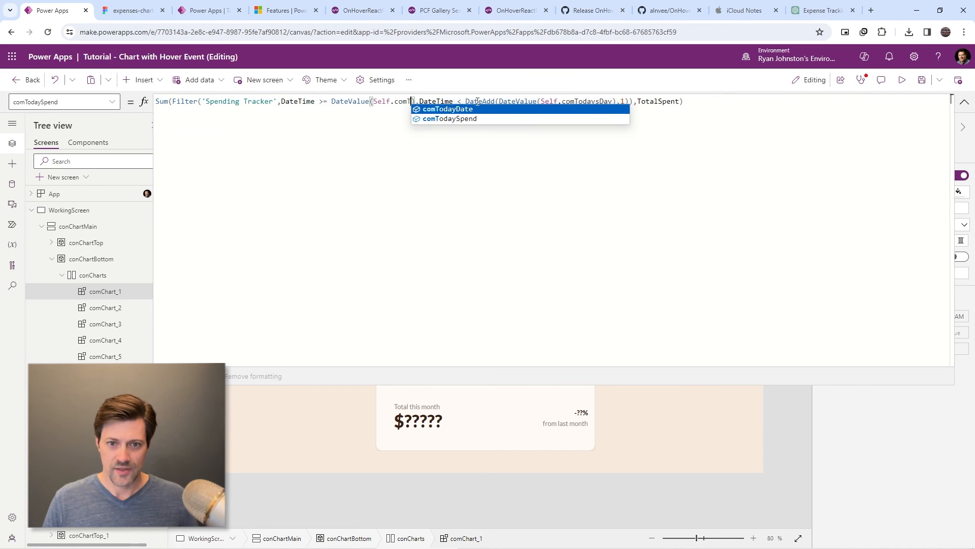
key("Tab")
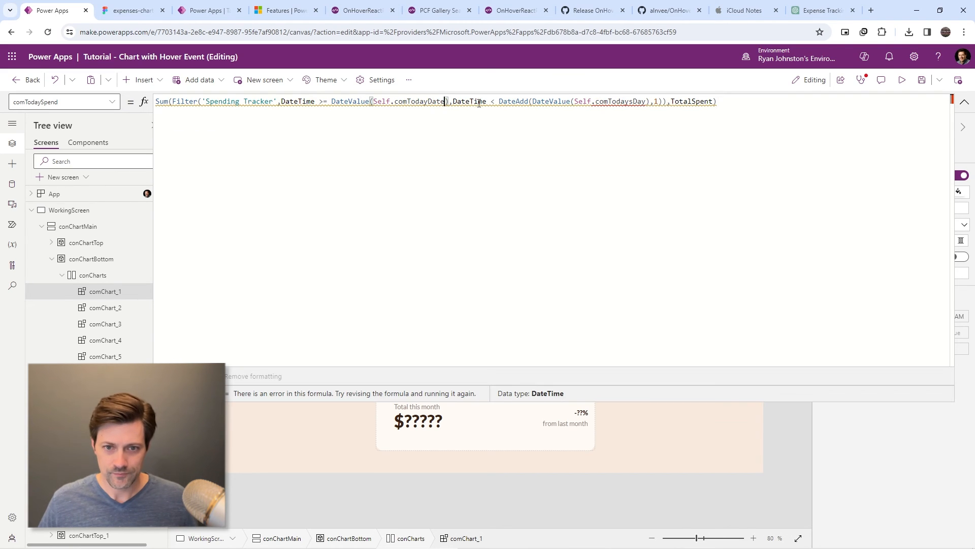
- Change the comTodaysDay reference inside the formula's DateAdd() function to comTodayDate
left_click(478, 101)
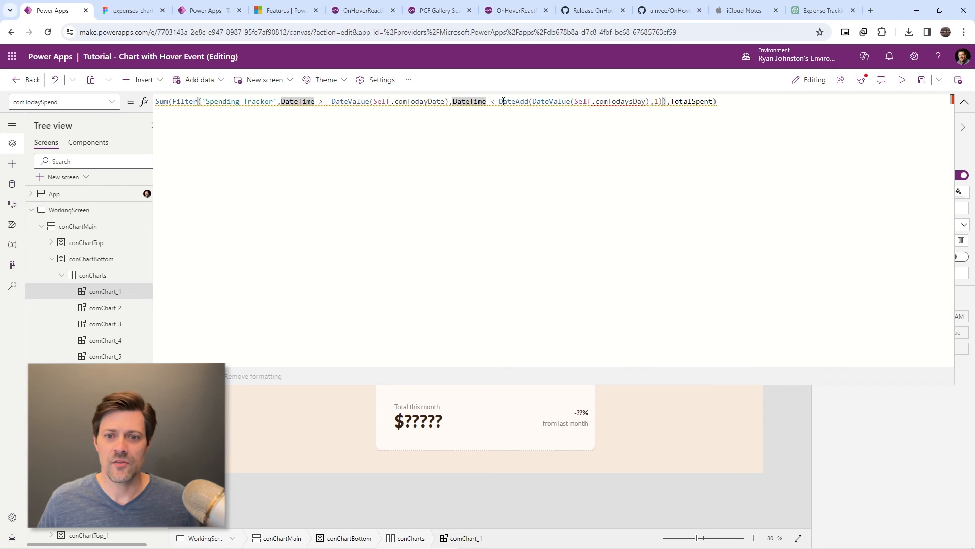
left_click(636, 101)
key("BackSpace")
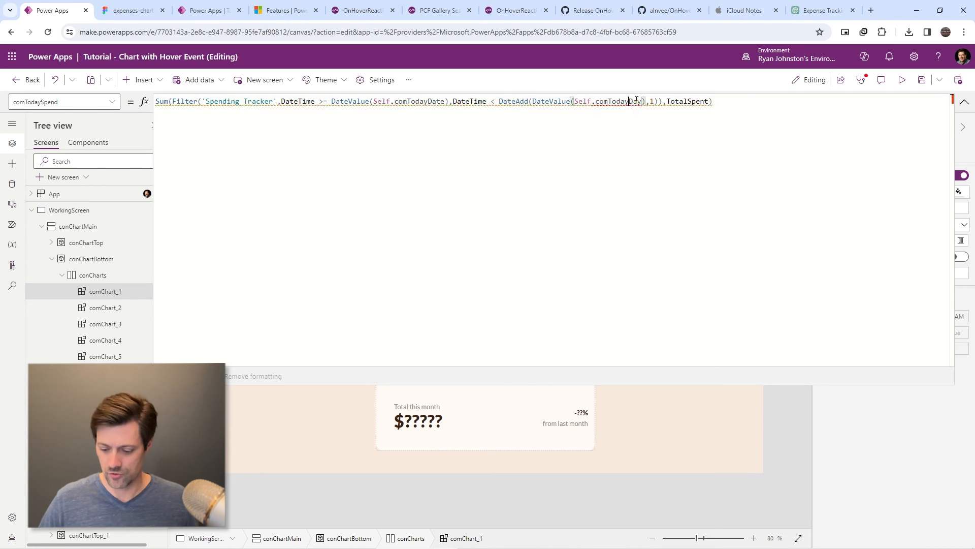
left_click(612, 101)
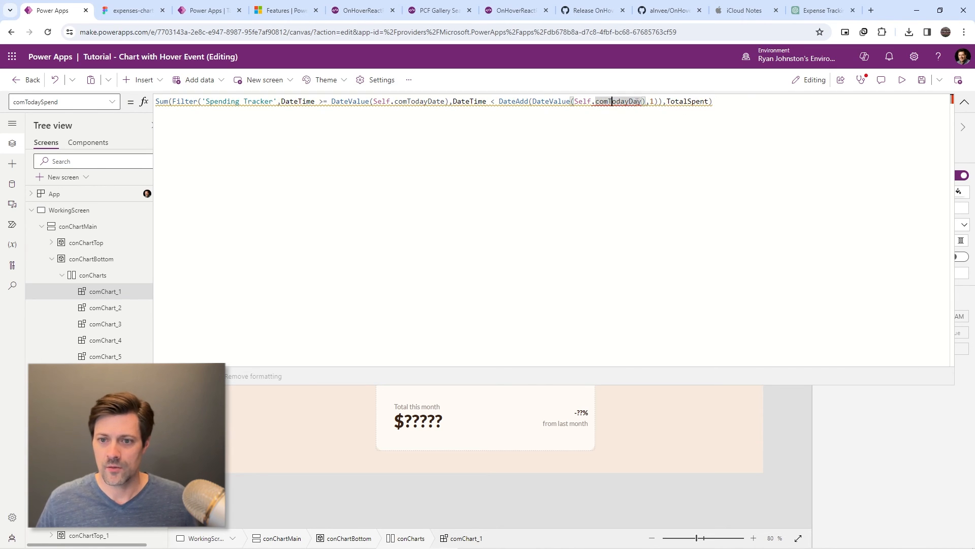
key("BackSpace")
type("te")
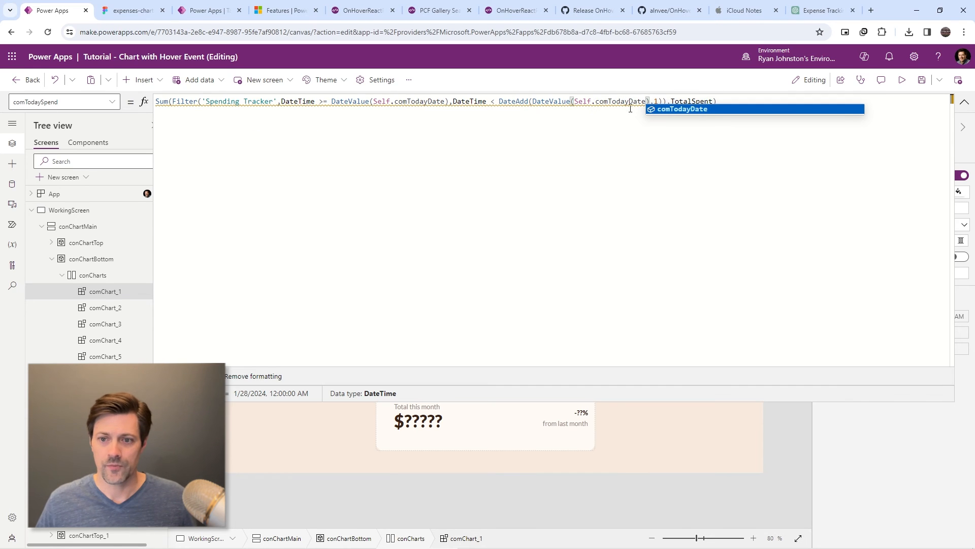
left_click(666, 110)
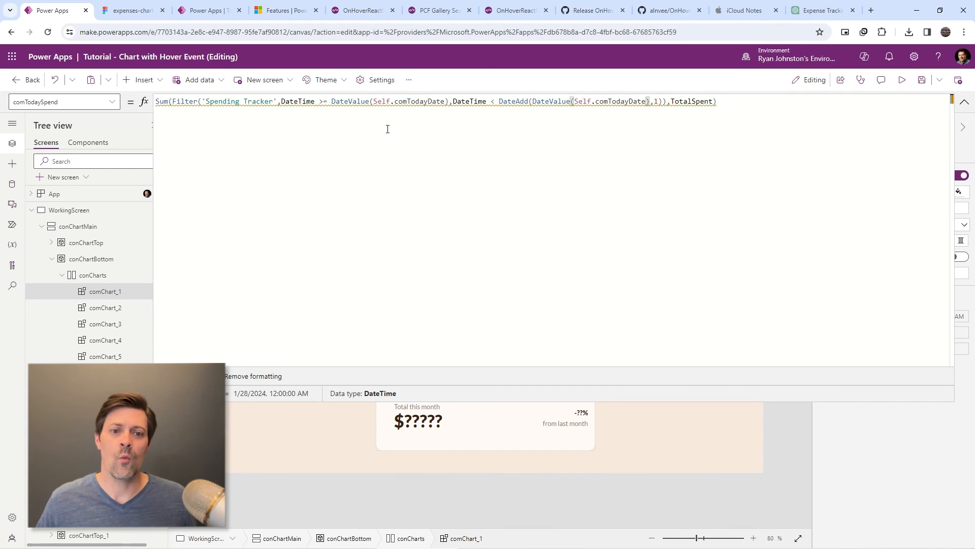
- Review the parts of comChart_1's corrected comTodaySpend formula, copy the whole formula and collapse the formula editor
left_click(395, 100)
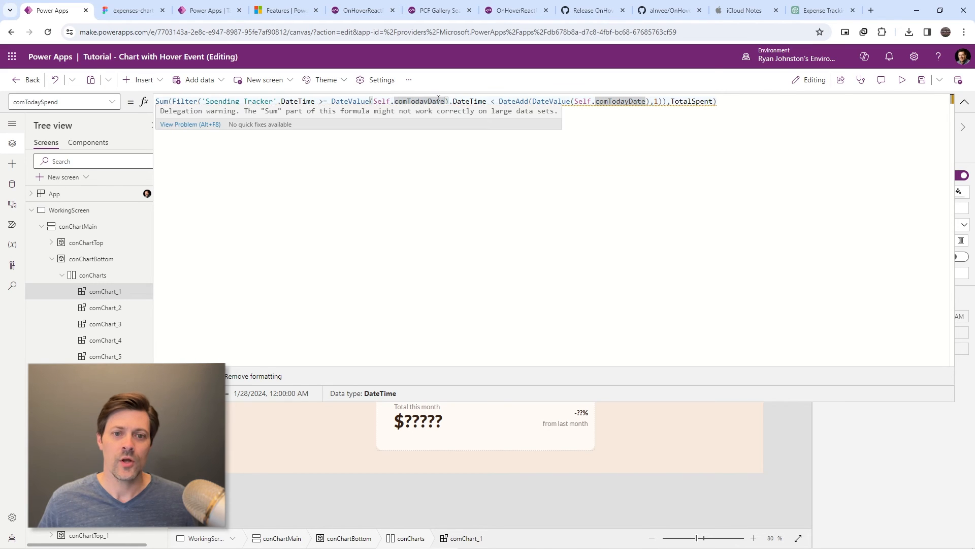
left_click(476, 100)
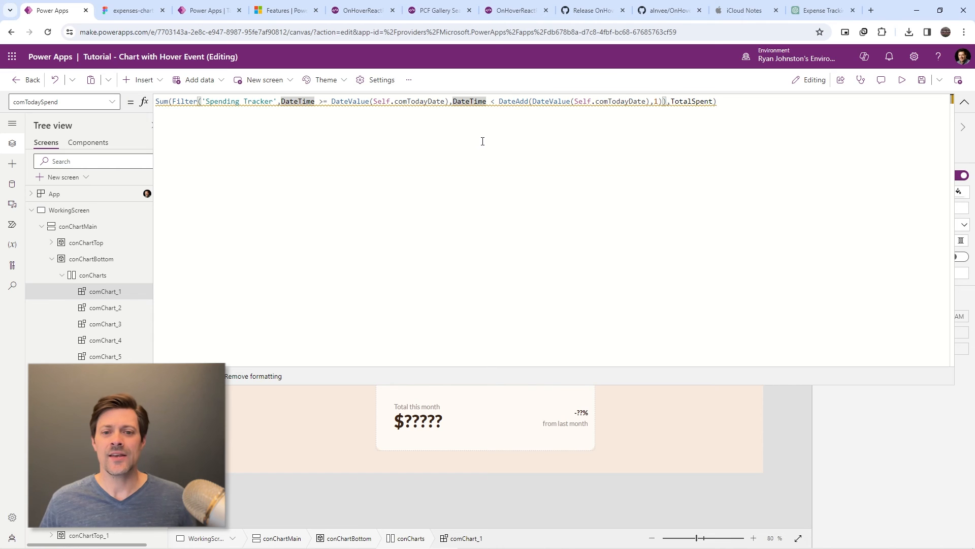
left_click(500, 100)
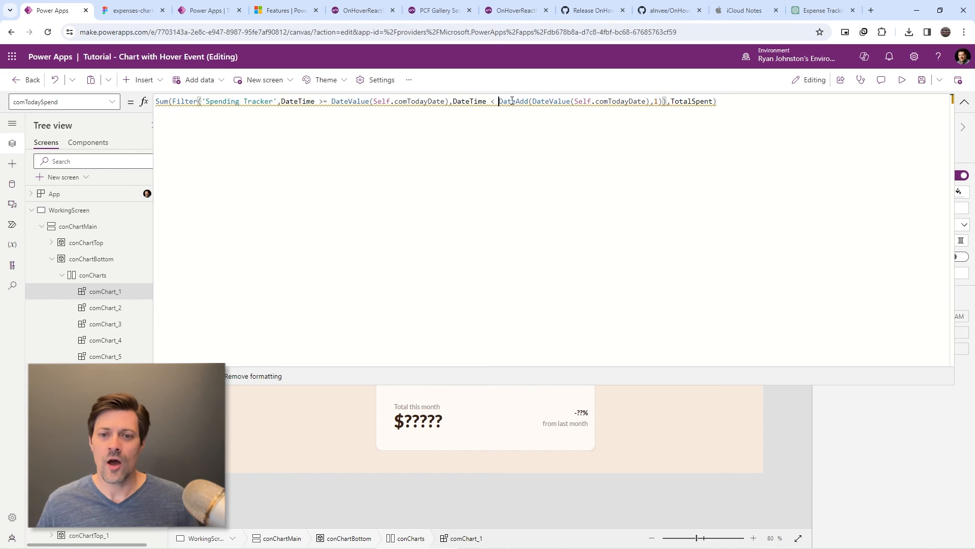
left_click(660, 103)
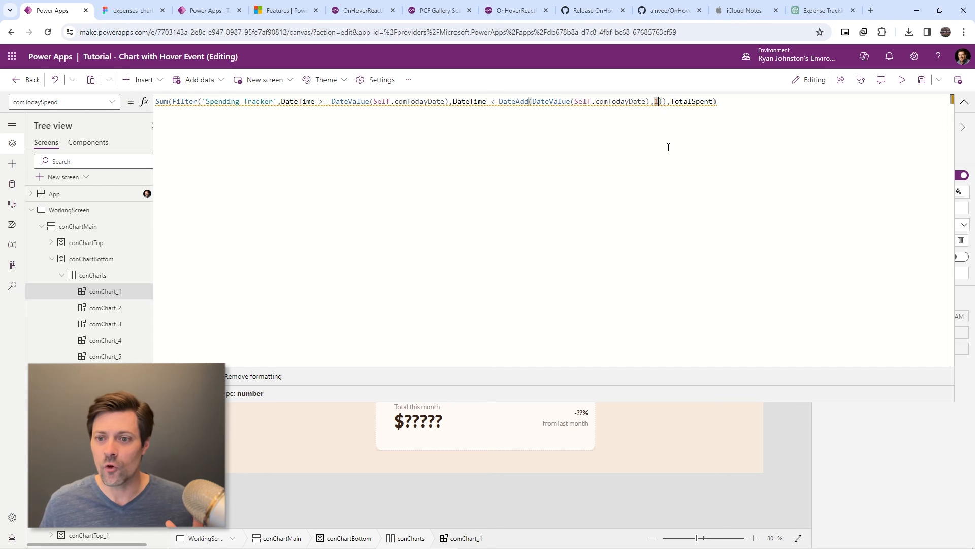
double_click(690, 102)
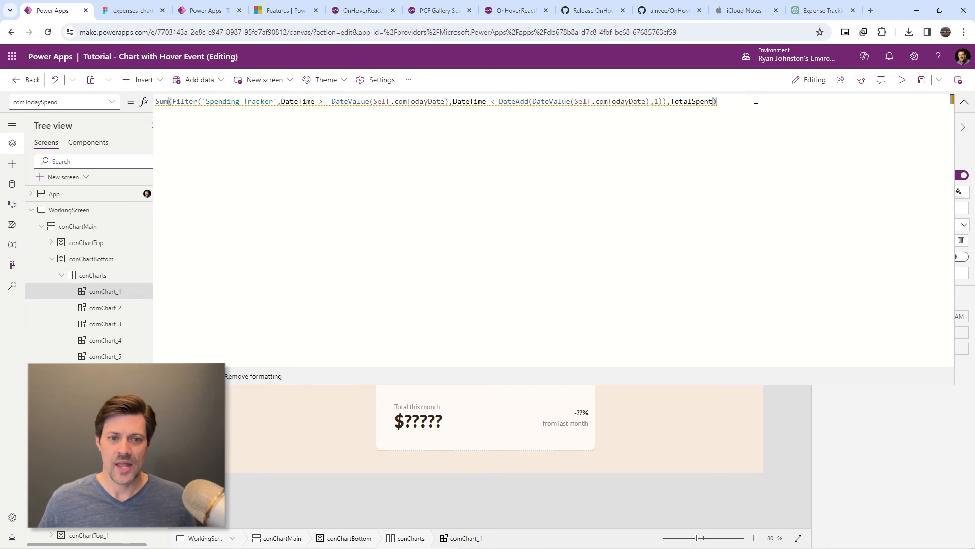
key("ctrl+a")
key("ctrl+c")
left_click(965, 102)
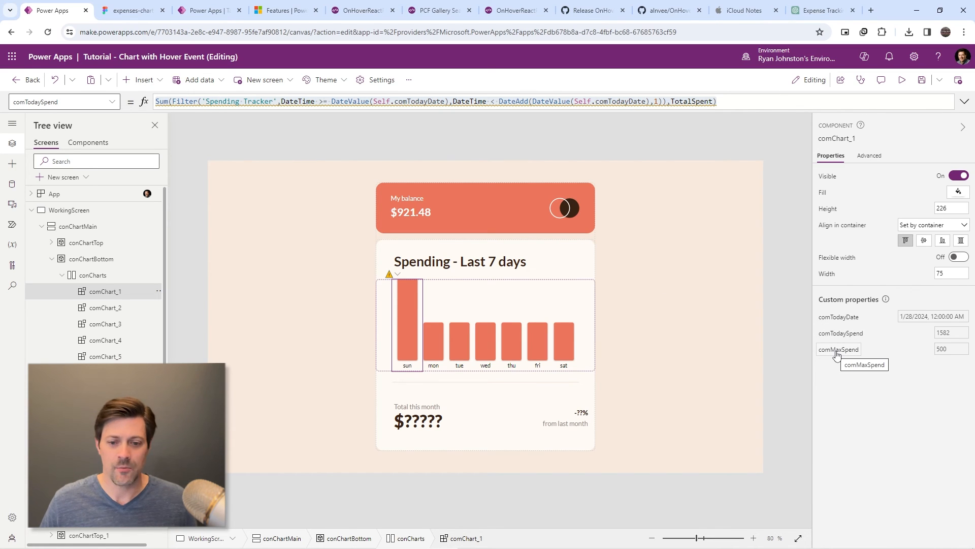
- Replace the comTodaySpend value of comChart_2 with the copied 'Spending Tracker' Sum(Filter()) formula
left_click(437, 347)
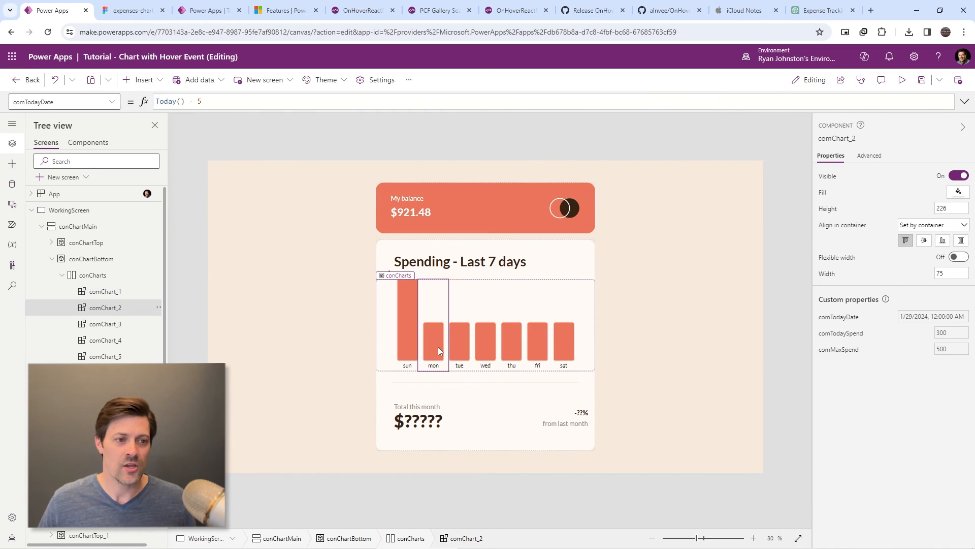
left_click(849, 334)
double_click(383, 106)
key("ctrl+v")
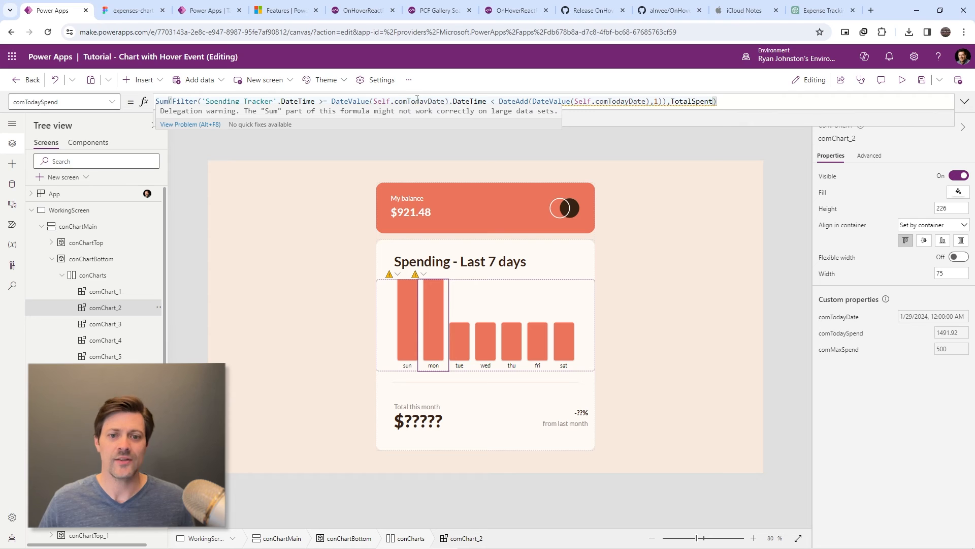
- Apply the same copied Sum(Filter()) formula to comTodaySpend of the remaining bars, comChart_3 through comChart_7
left_click(448, 345)
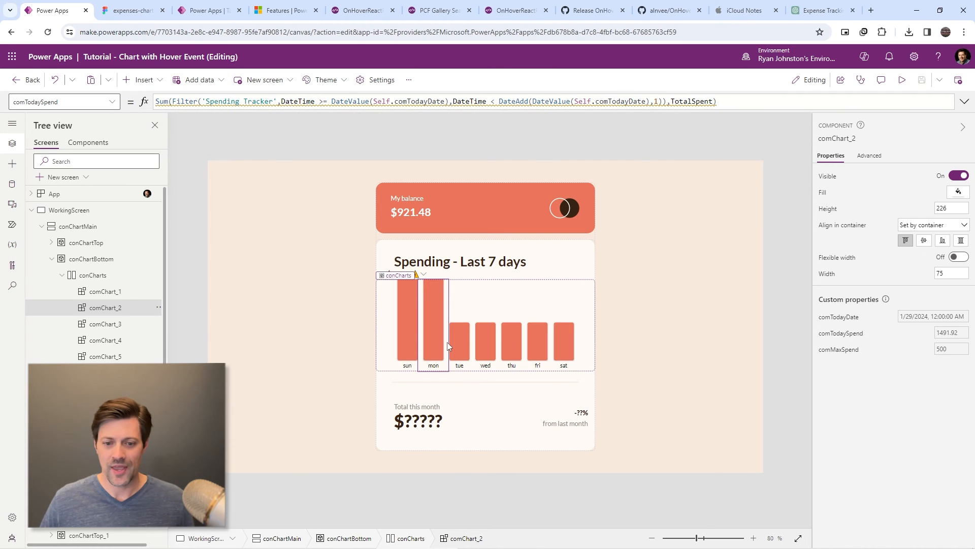
left_click(460, 346)
left_click(848, 334)
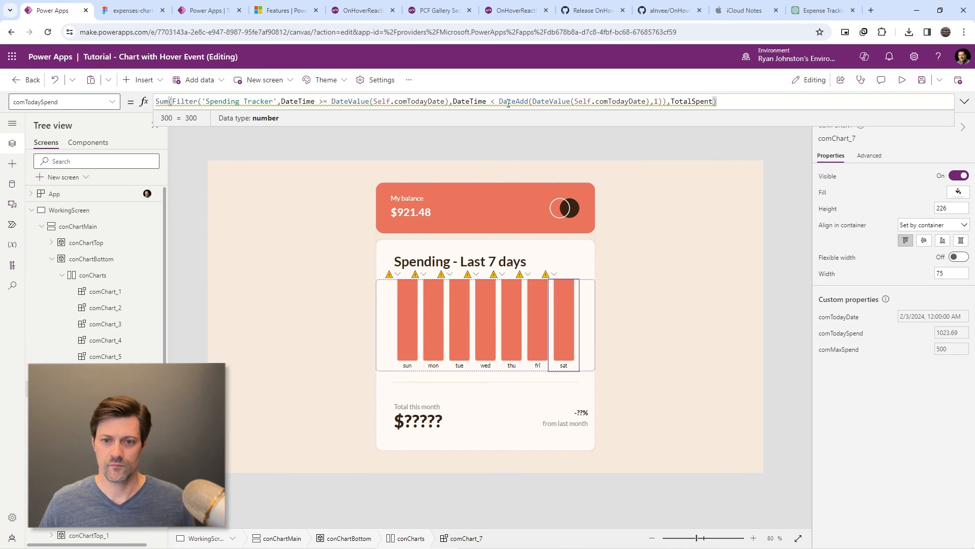
left_click(780, 282)
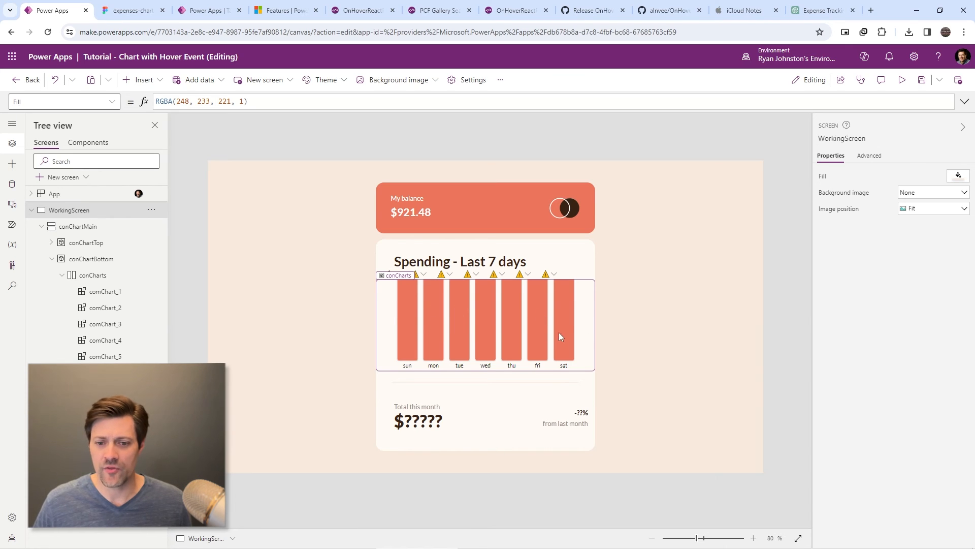
- Inspect the comBiggestSpend formula of the first bar, comChartElement_8, on DemoScreen
left_click(31, 212)
left_click(50, 226)
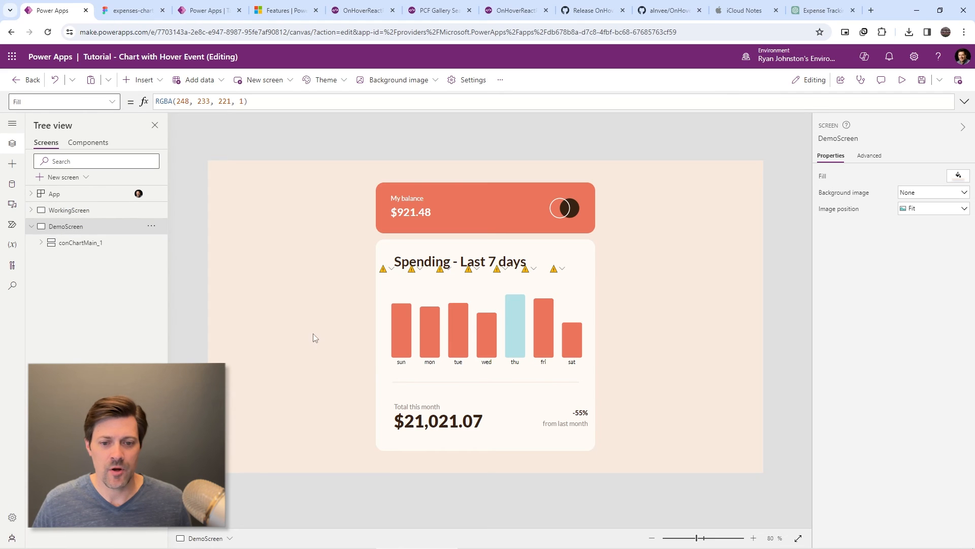
left_click(399, 333)
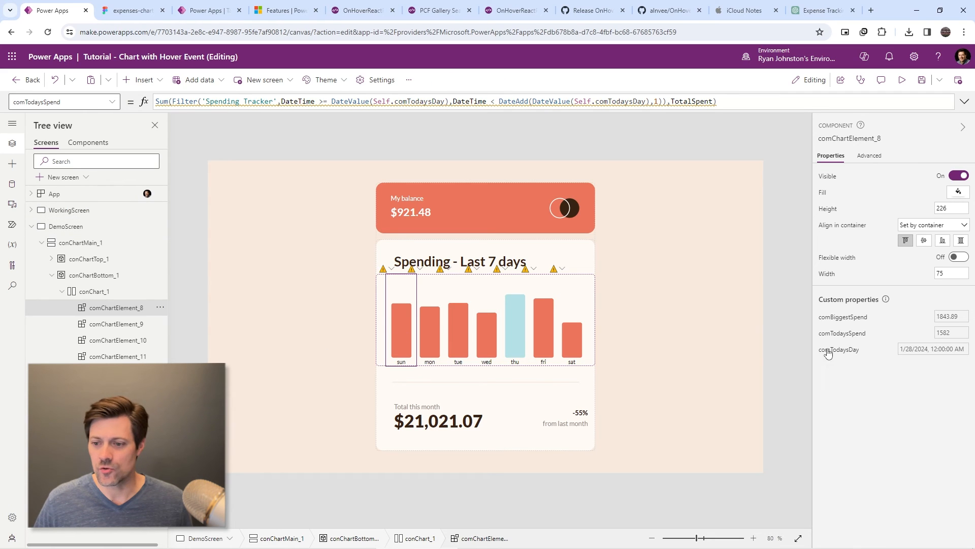
left_click(843, 317)
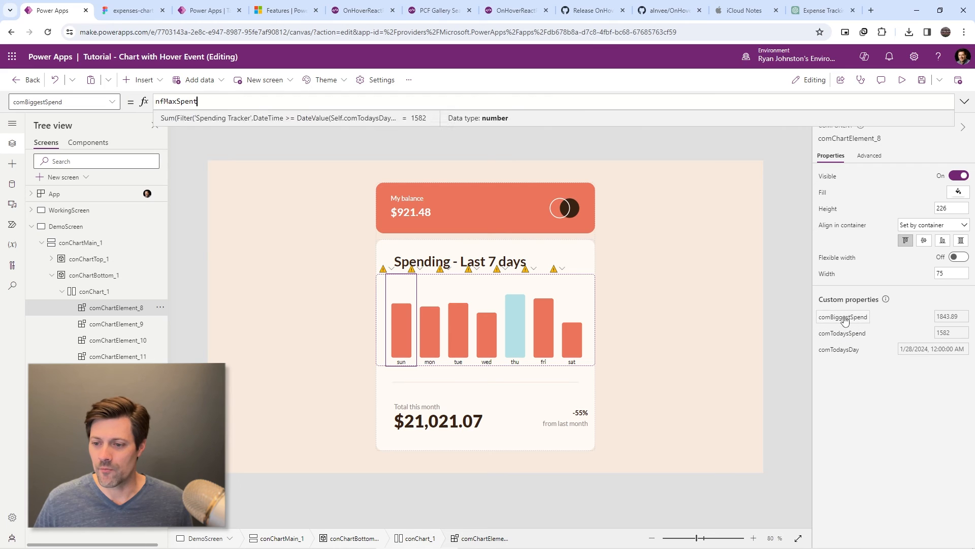
double_click(218, 100)
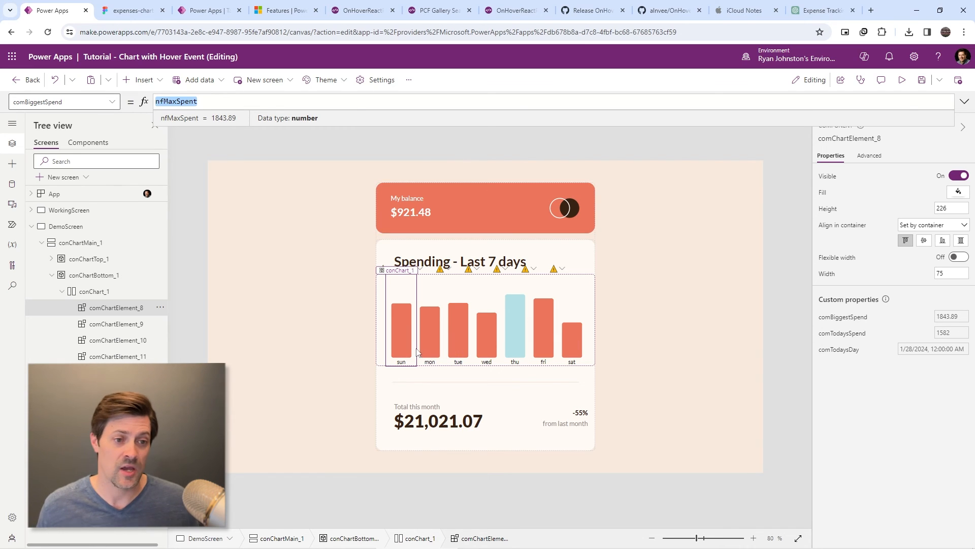
- Open the App object's Formulas in the expanded editor and examine the Max() definition of nfMaxSpent
left_click(61, 195)
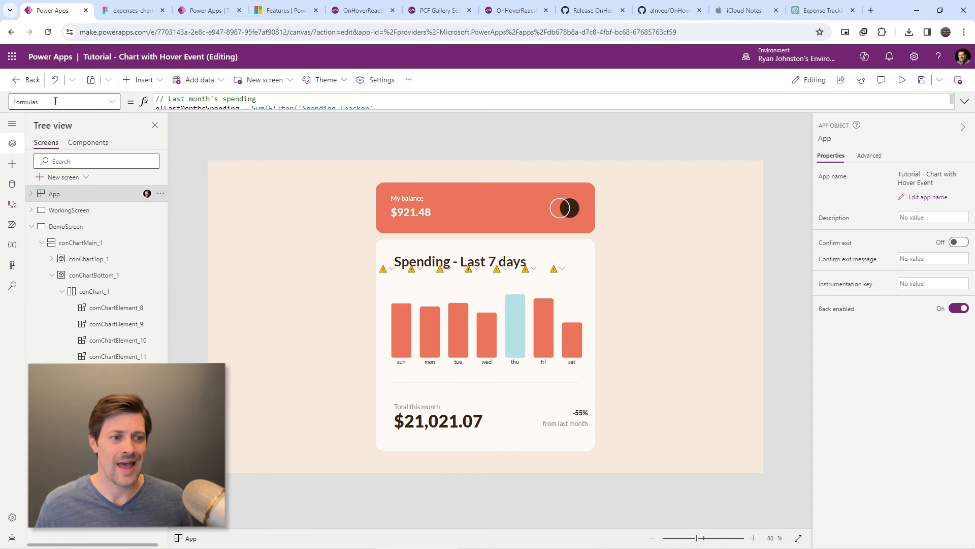
left_click(965, 103)
left_click(352, 252)
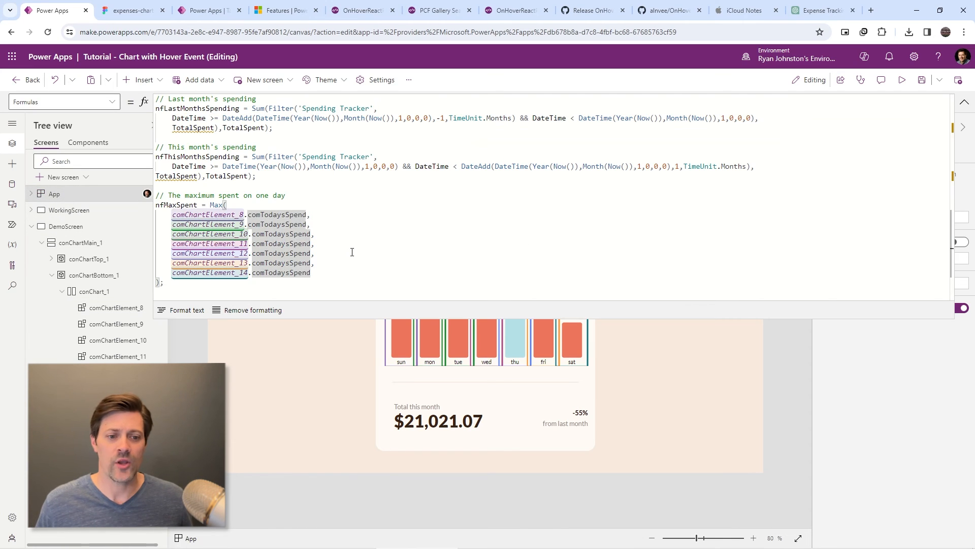
left_click_drag(157, 195, 276, 299)
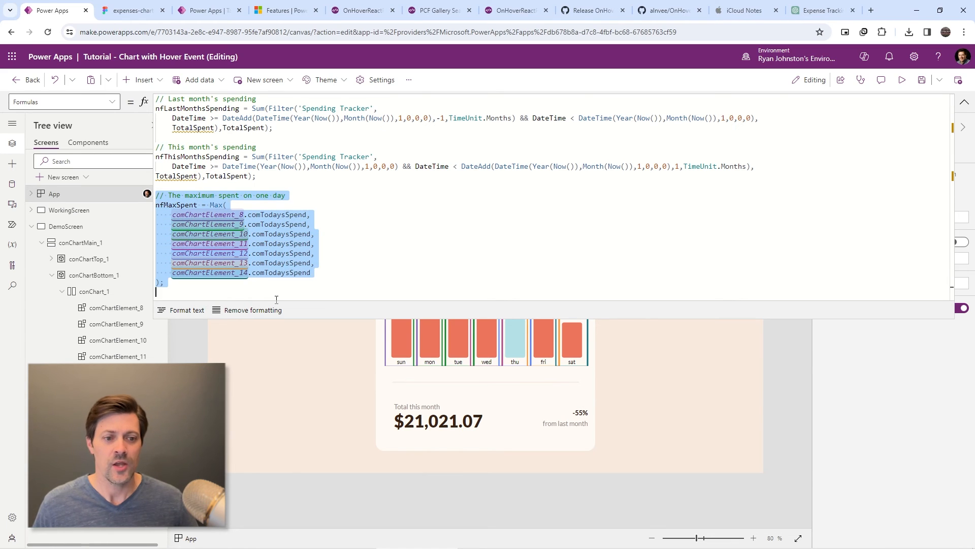
left_click(226, 205)
left_click_drag(170, 215, 164, 282)
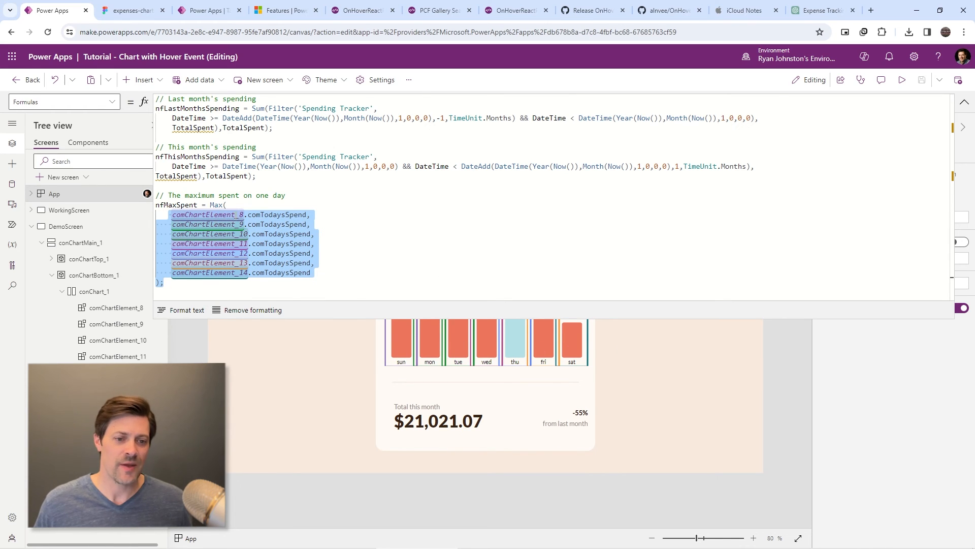
left_click(235, 215)
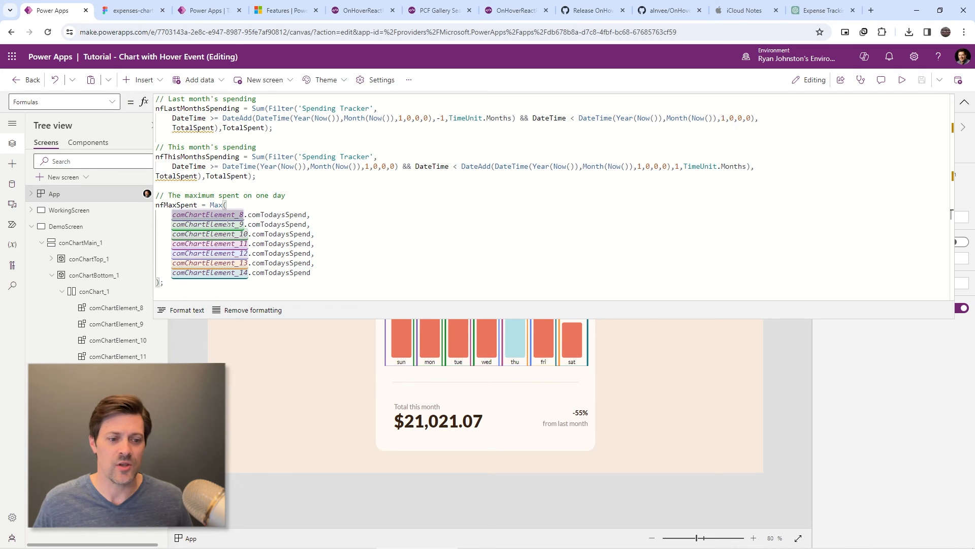
- Try replacing the first Max() argument of nfMaxSpent with comChart_1.comTodaySpend
double_click(227, 214)
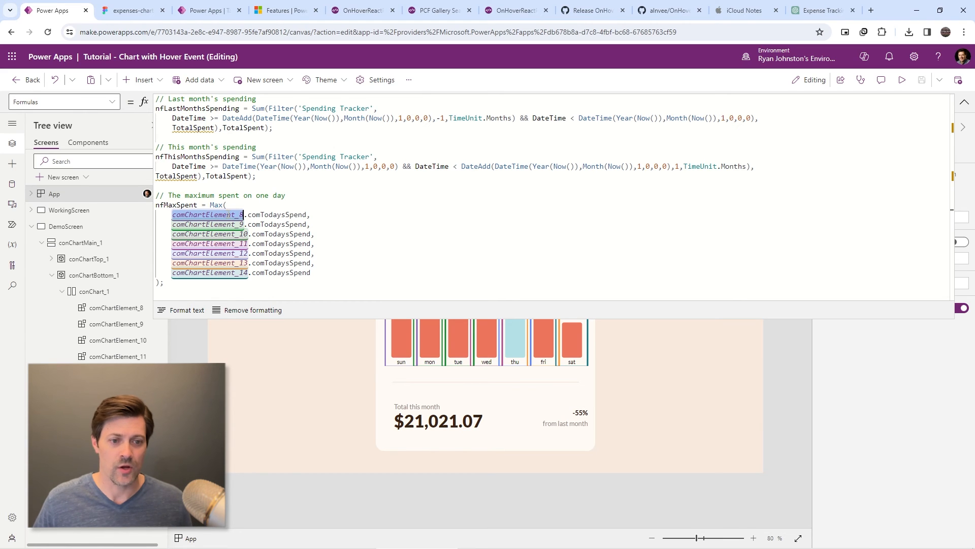
type("comChart")
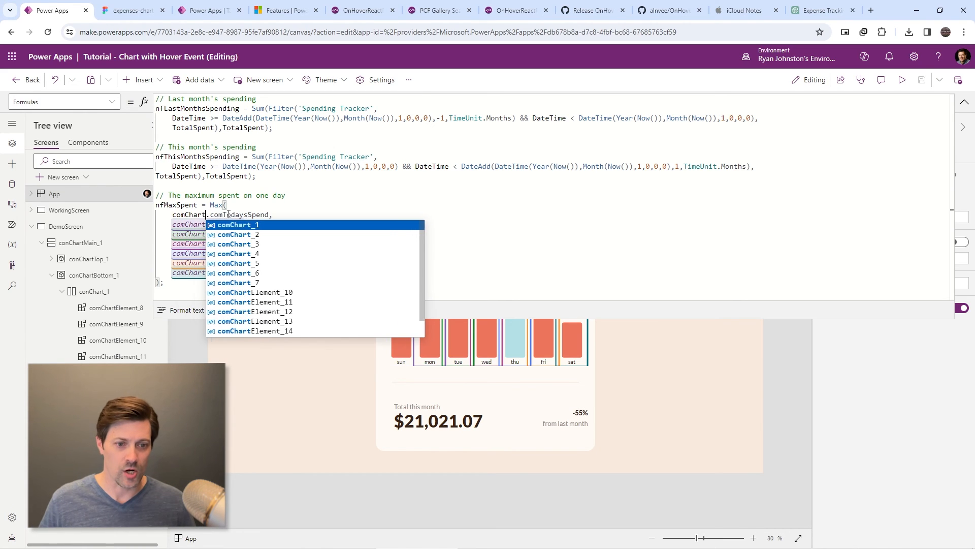
key("Tab")
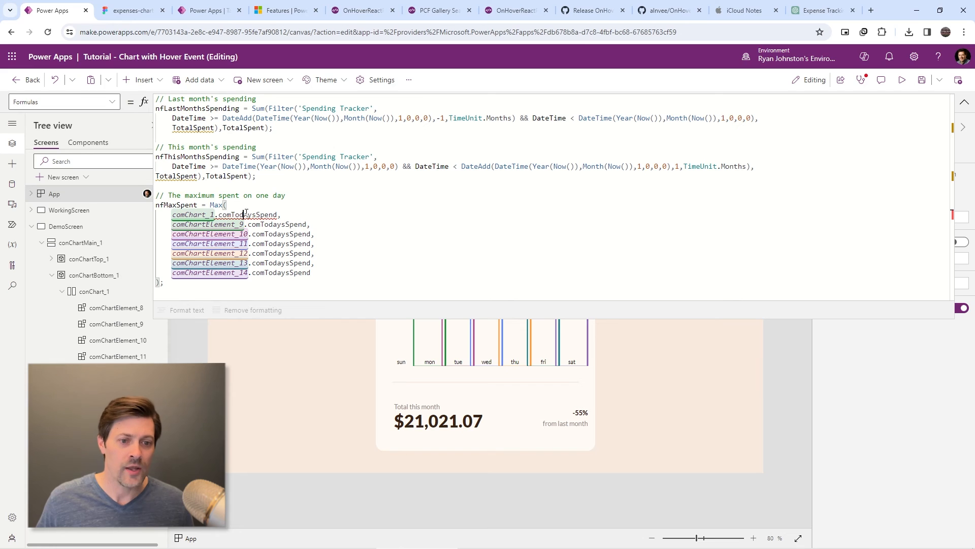
double_click(245, 213)
type("comTo")
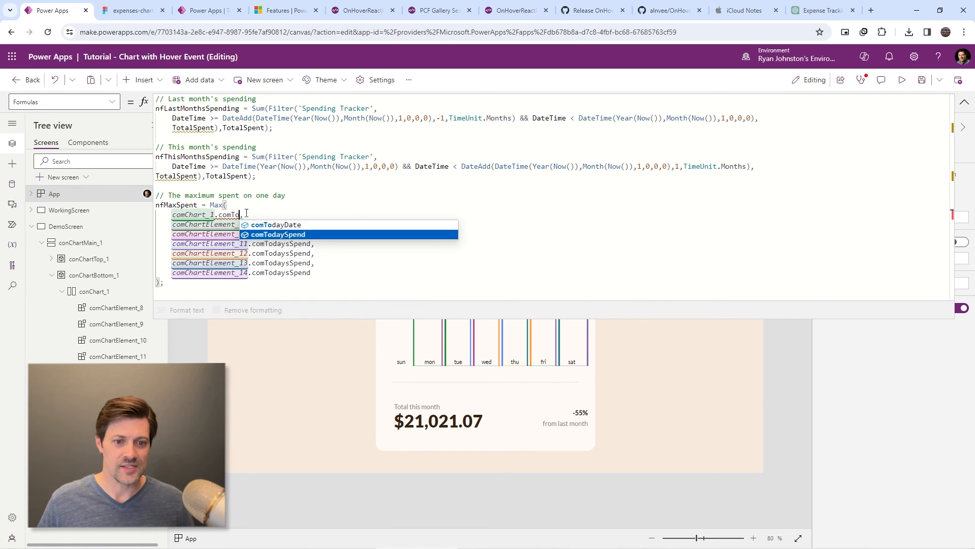
key("Tab")
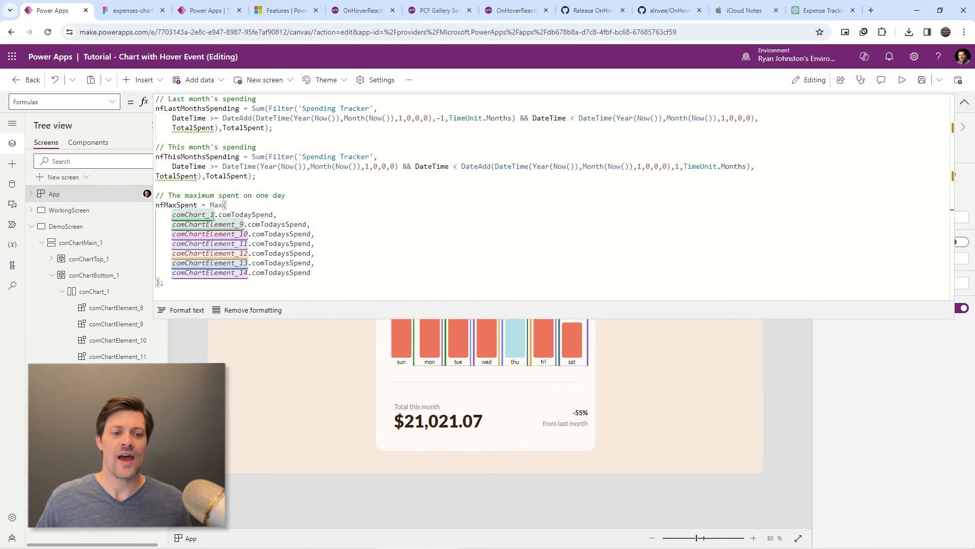
- Undo the edits to the first Max() argument of nfMaxSpent
key("ctrl+z")
key("ctrl+z")
key("ctrl+z")
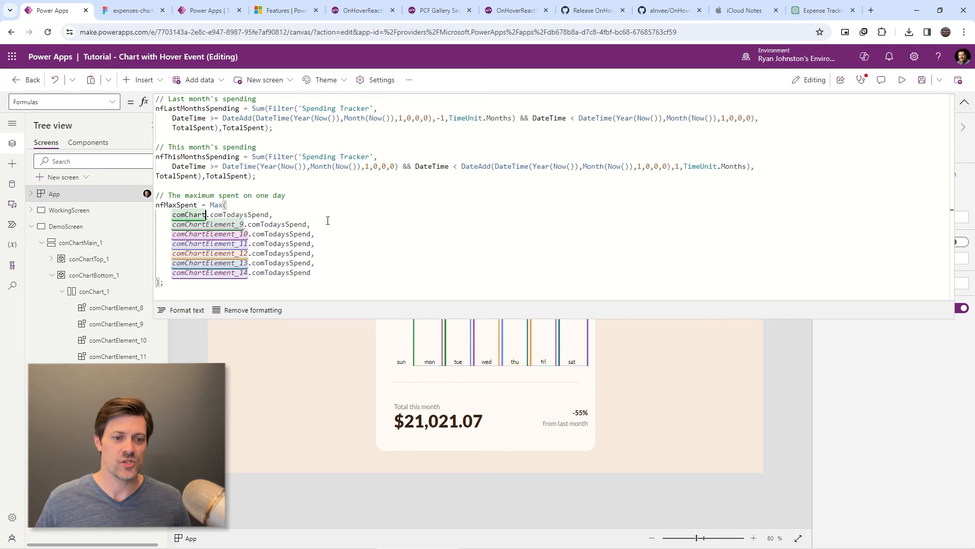
key("ctrl+z")
left_click(315, 214)
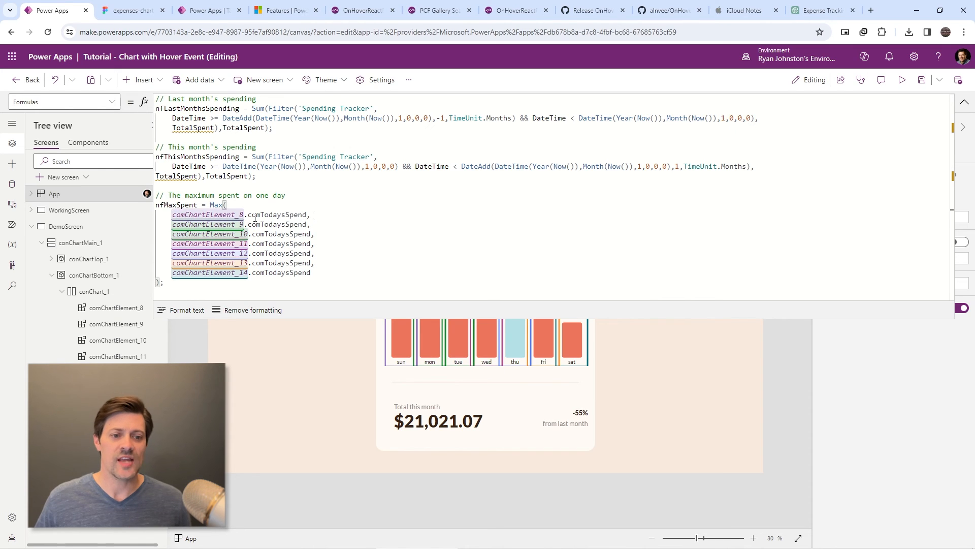
- Copy the name nfMaxSpent from the App formulas and collapse the expanded formula editor
mouse_move(215, 205)
left_mouse_down()
mouse_move(315, 267)
mouse_move(216, 205)
left_mouse_up()
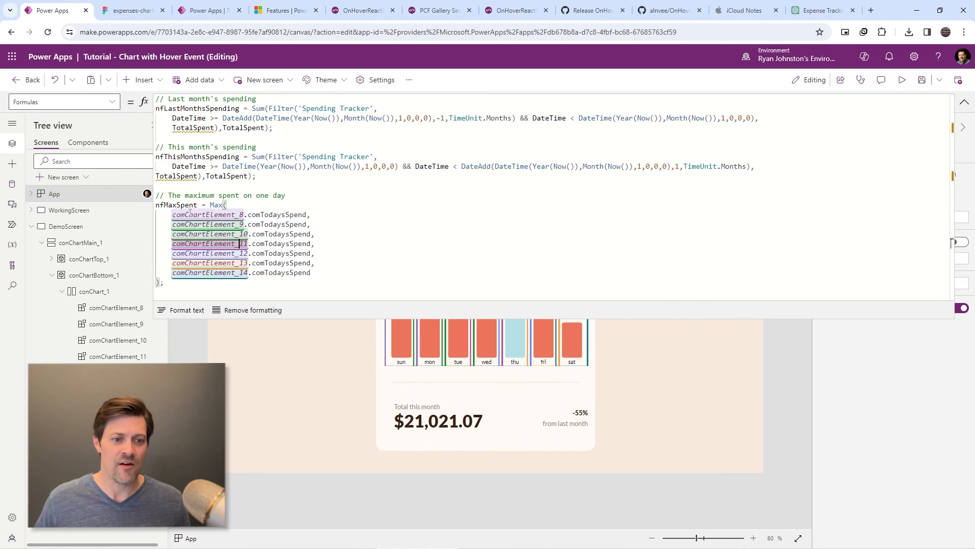
double_click(177, 205)
key("ctrl+c")
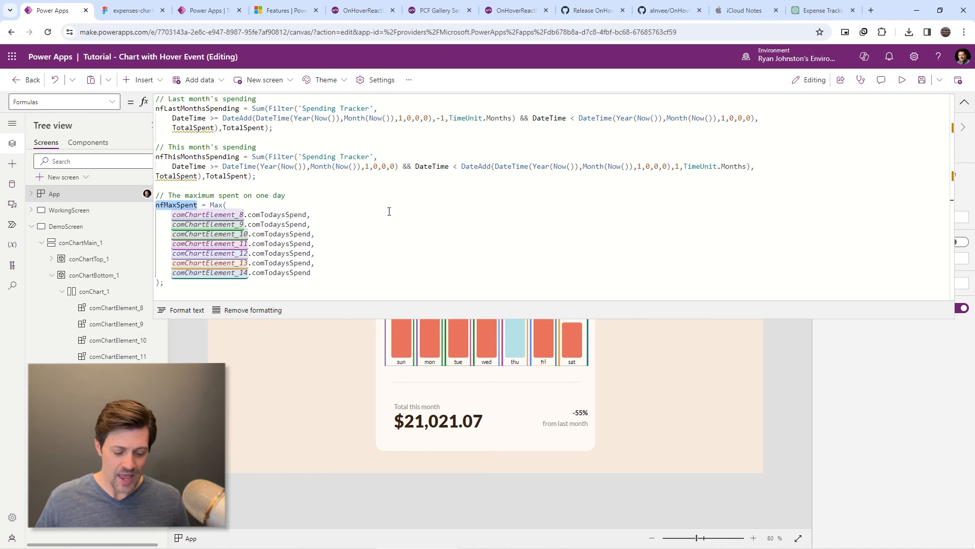
left_click(964, 102)
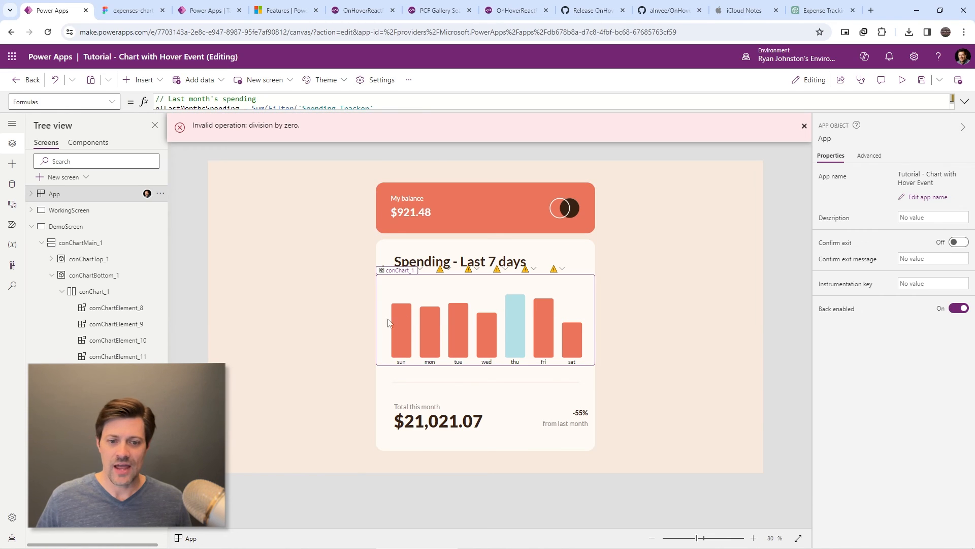
- On WorkingScreen, dismiss the error banner and set comMaxSpend of the Sunday bar, comChart_1, to nfMaxSpent
left_click(76, 211)
left_click(408, 319)
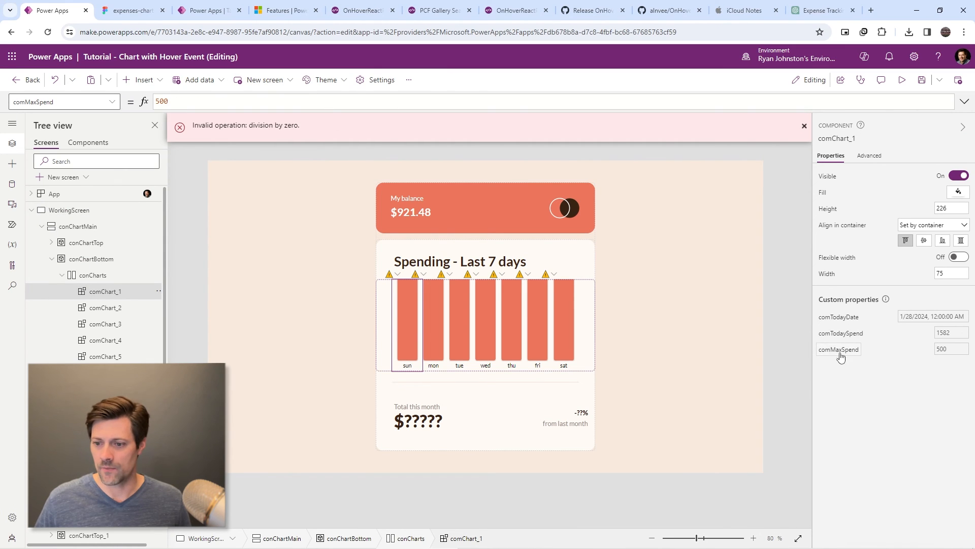
left_click(804, 126)
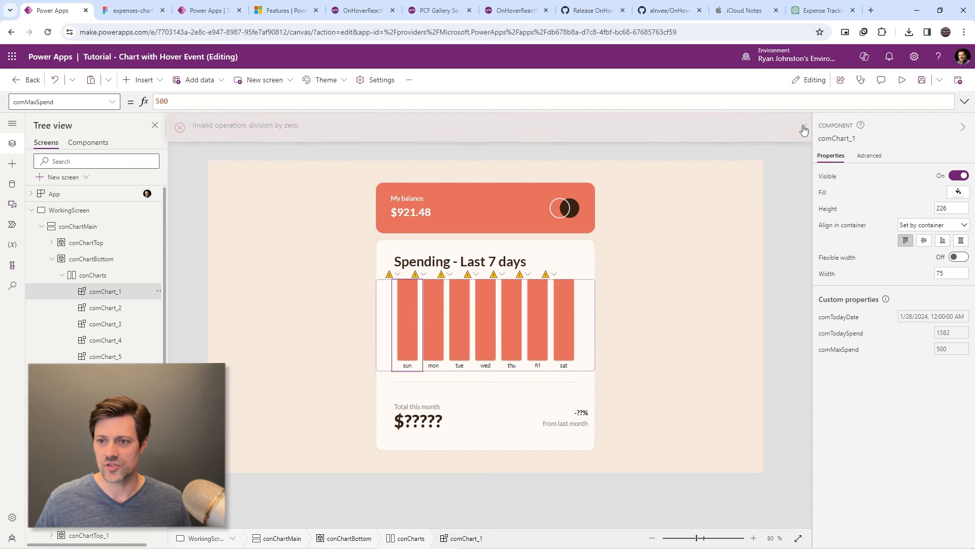
left_click(802, 125)
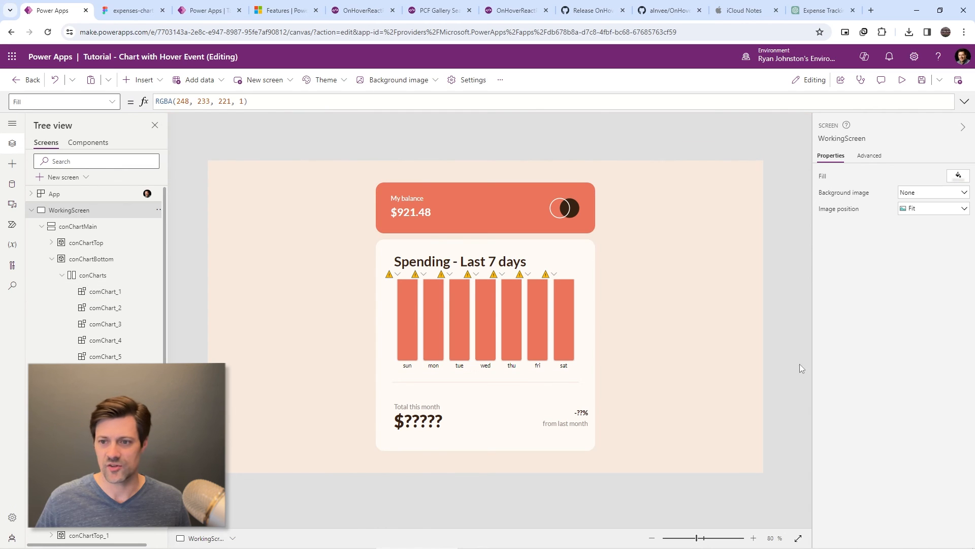
left_click(399, 306)
double_click(202, 102)
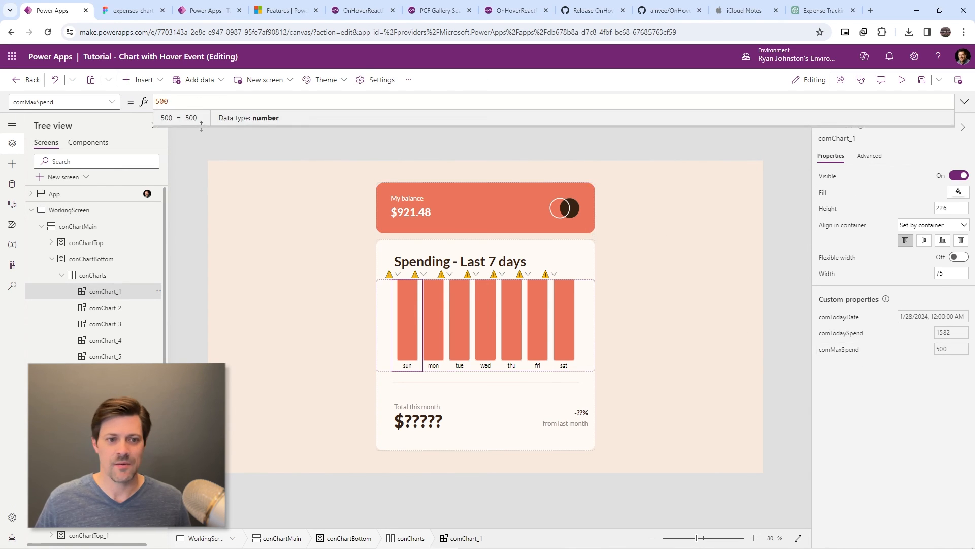
type("nfMaxSpent")
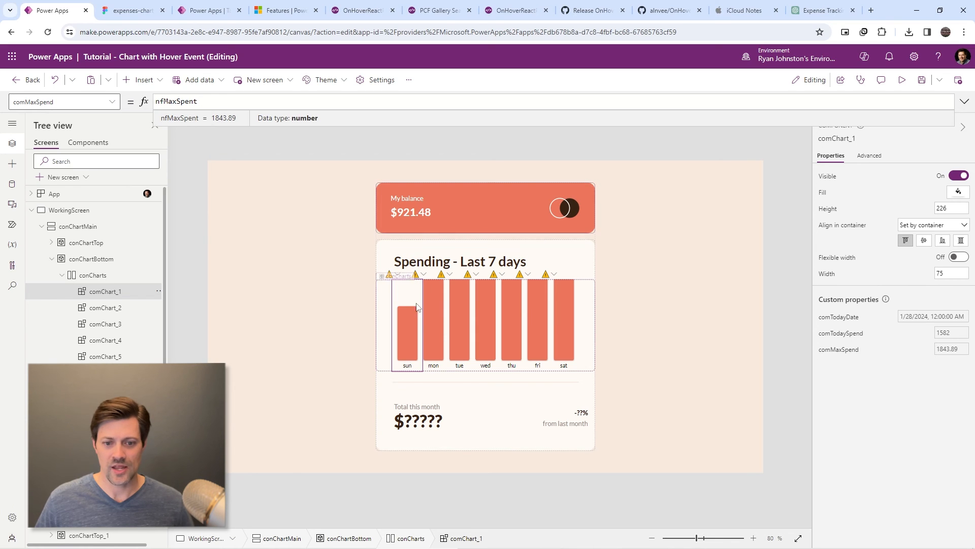
- Set comMaxSpend of the Monday and Tuesday bars, comChart_2 and comChart_3, to nfMaxSpent
left_click(435, 328)
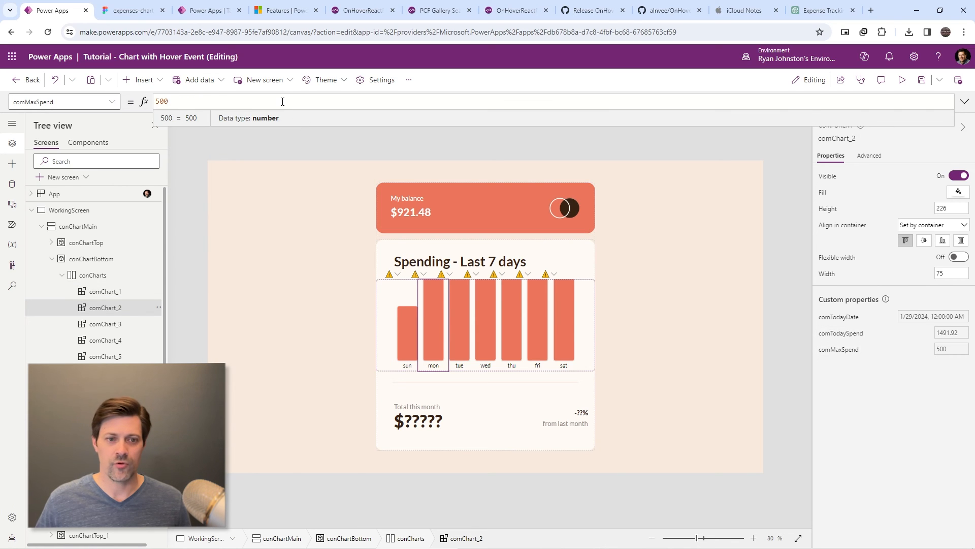
key("ctrl+a")
type("nfMaxSpend")
left_click(460, 325)
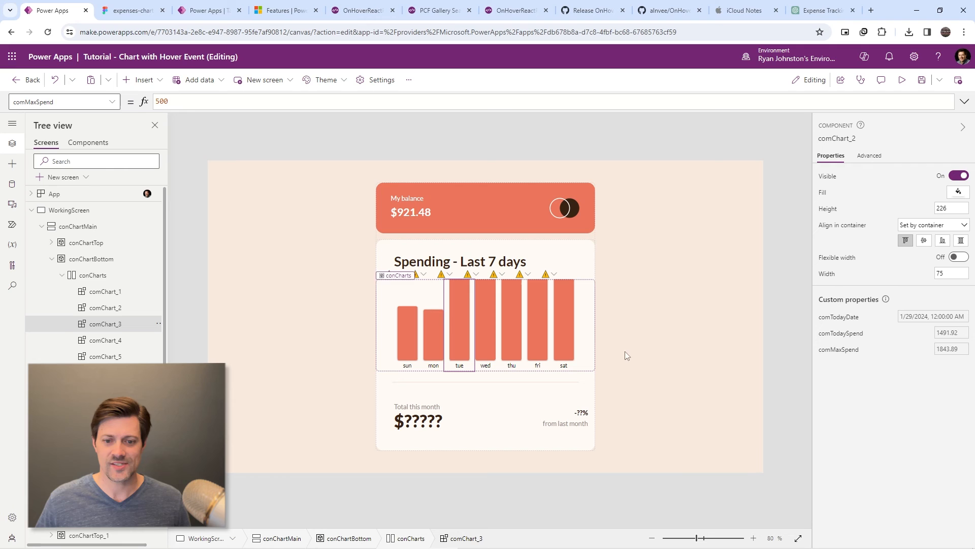
left_click(843, 350)
key("ctrl+a")
key("ctrl+v")
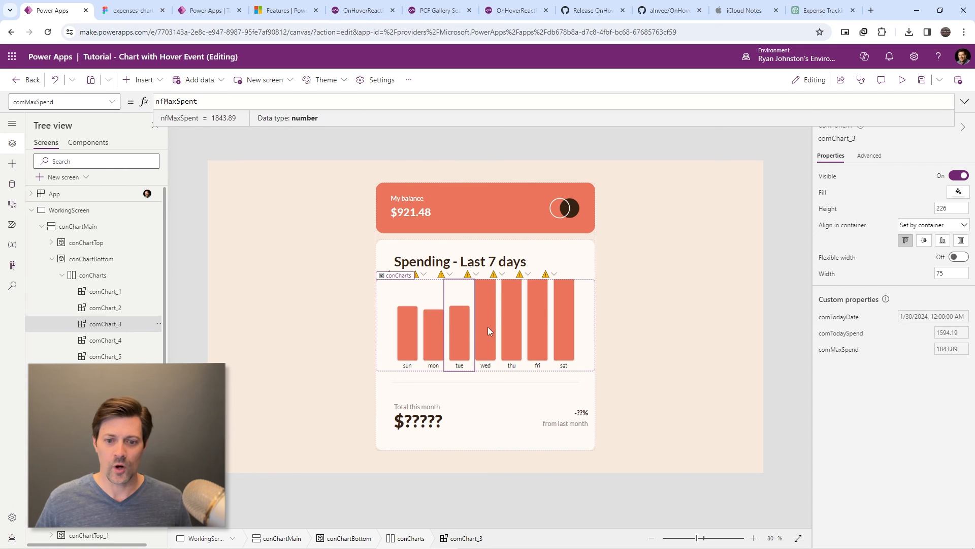
- Set comMaxSpend of the Wednesday and Thursday bars, comChart_4 and comChart_5, to nfMaxSpent
left_click(487, 330)
left_click(844, 349)
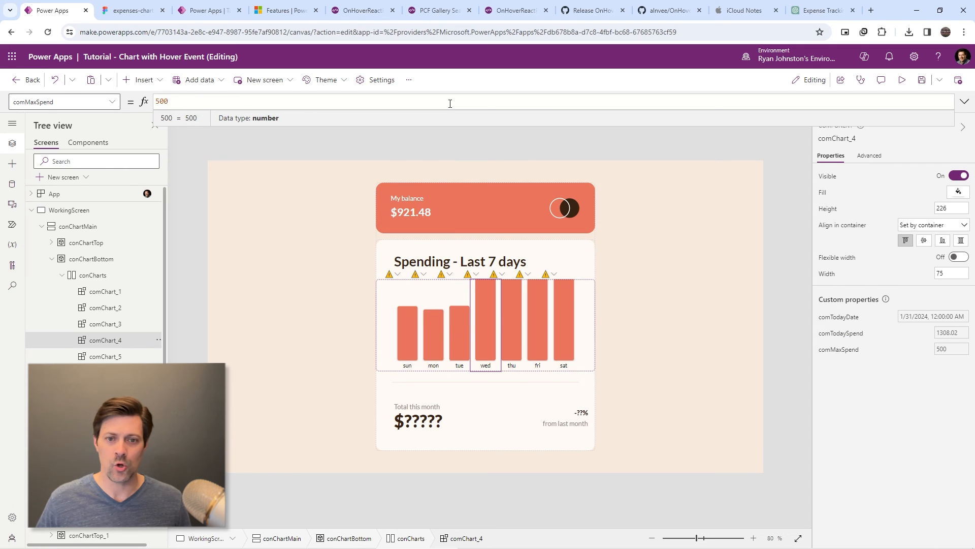
key("ctrl+a")
type("nfMaxSpend")
left_click(511, 338)
left_click(843, 350)
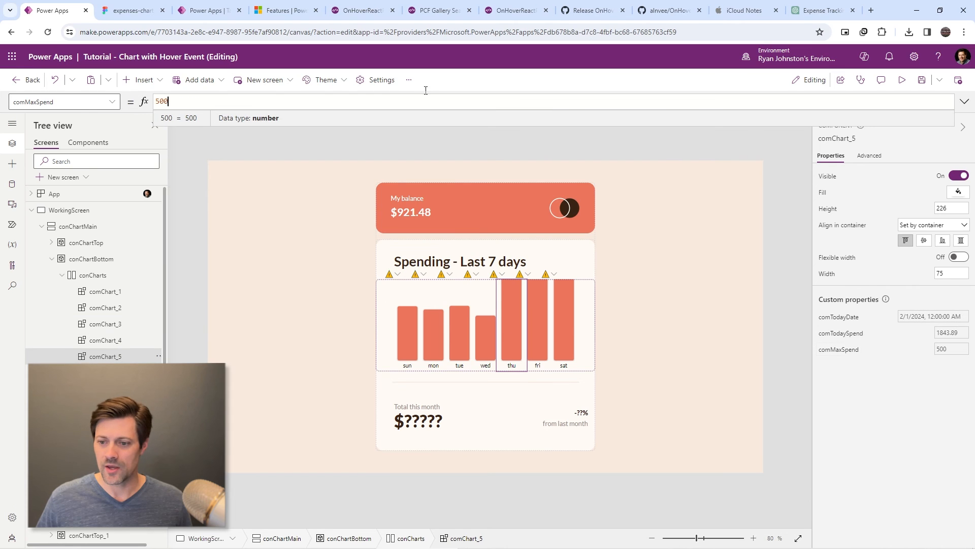
key("ctrl+a")
type("nfMaxSpend")
- Set comMaxSpend of the Friday and Saturday bars, comChart_6 and comChart_7, to nfMaxSpent
left_click(541, 328)
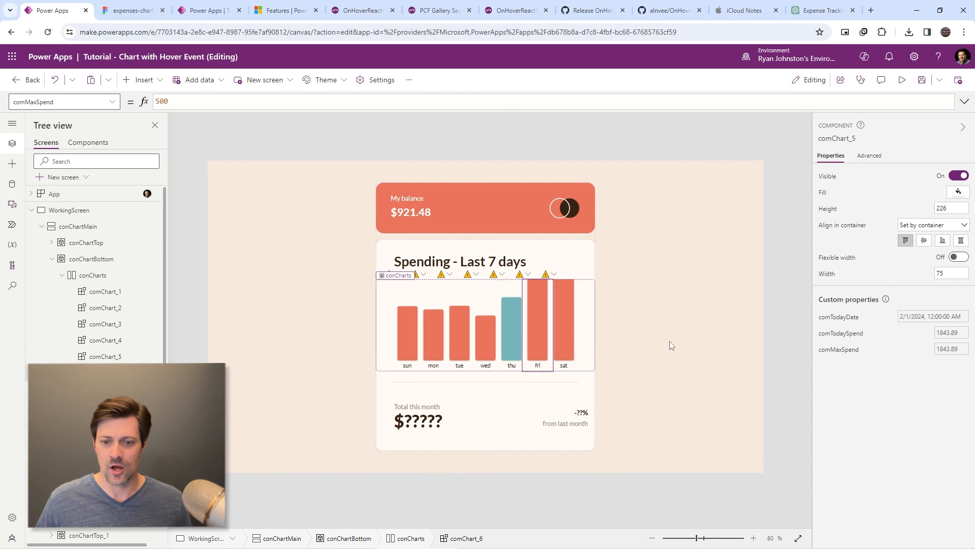
left_click(843, 350)
key("ctrl+a")
type("nfMaxSpend")
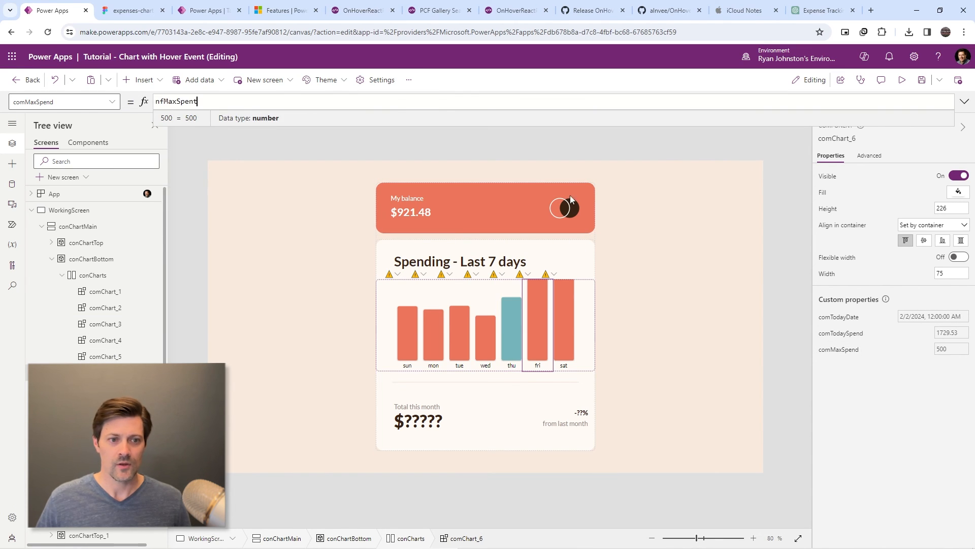
left_click(564, 325)
left_click(833, 349)
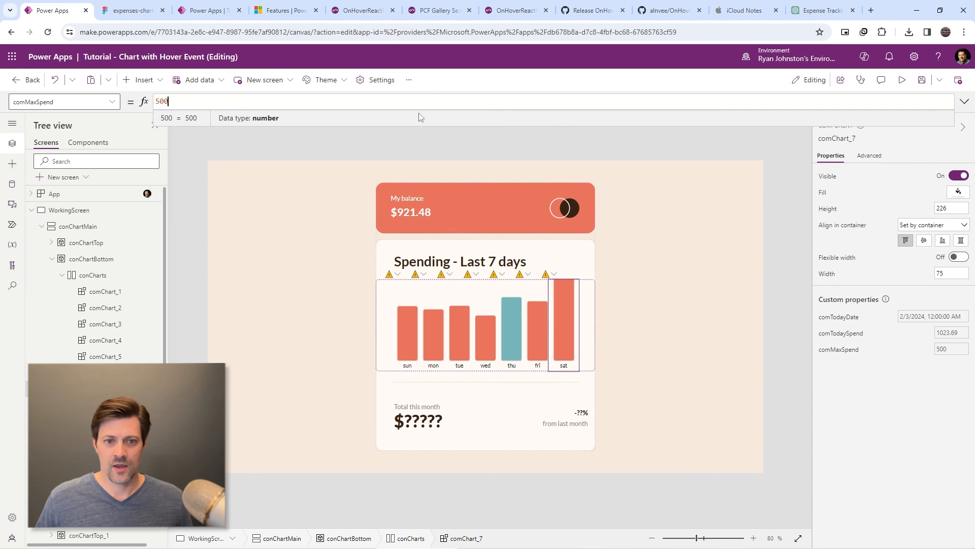
key("ctrl+a")
type("nfMaxSpend")
- Deselect the last bar and check the hover amounts shown above the chart's bars
left_click(698, 356)
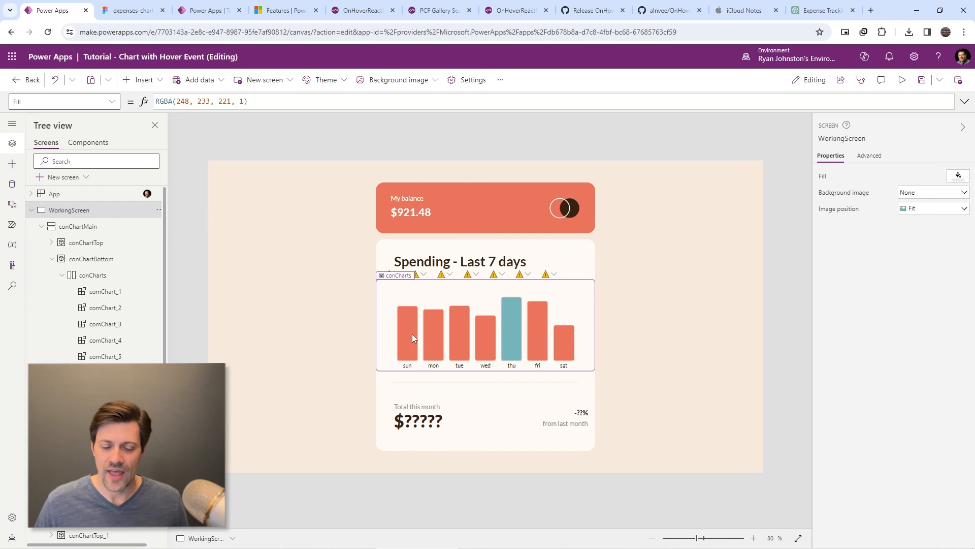
mouse_move(458, 348)
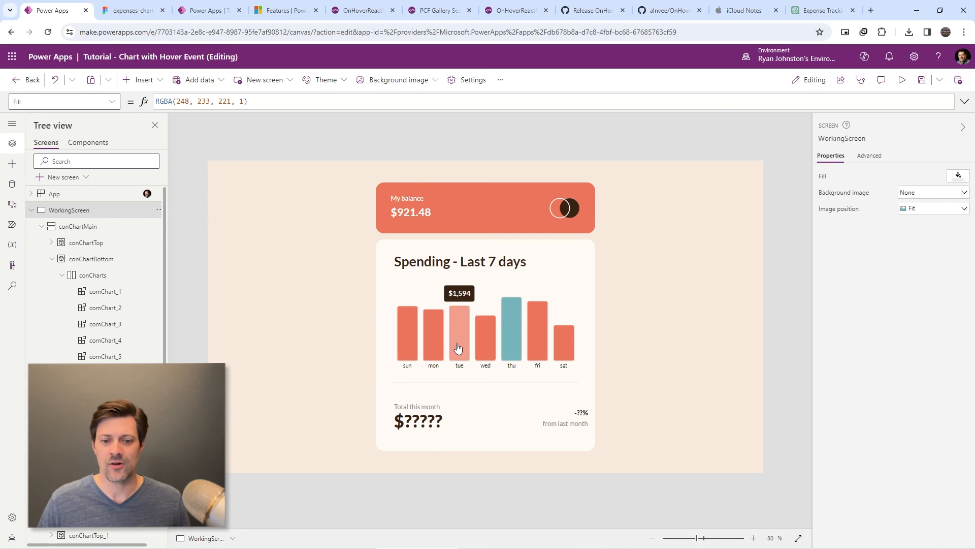
mouse_move(565, 355)
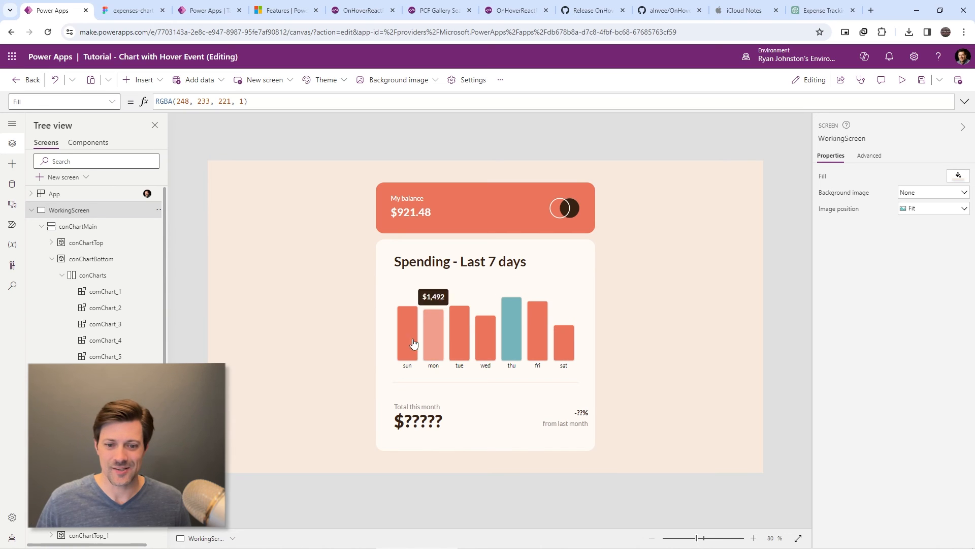
- Inspect the placeholder labels for this month's total and the percentage change from last month
left_click(425, 421)
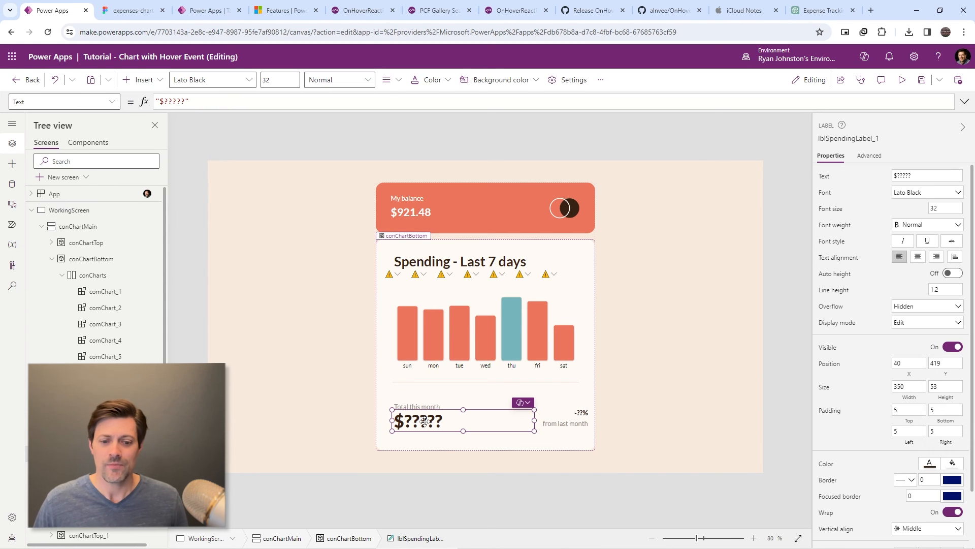
left_click(583, 413)
left_click(408, 420)
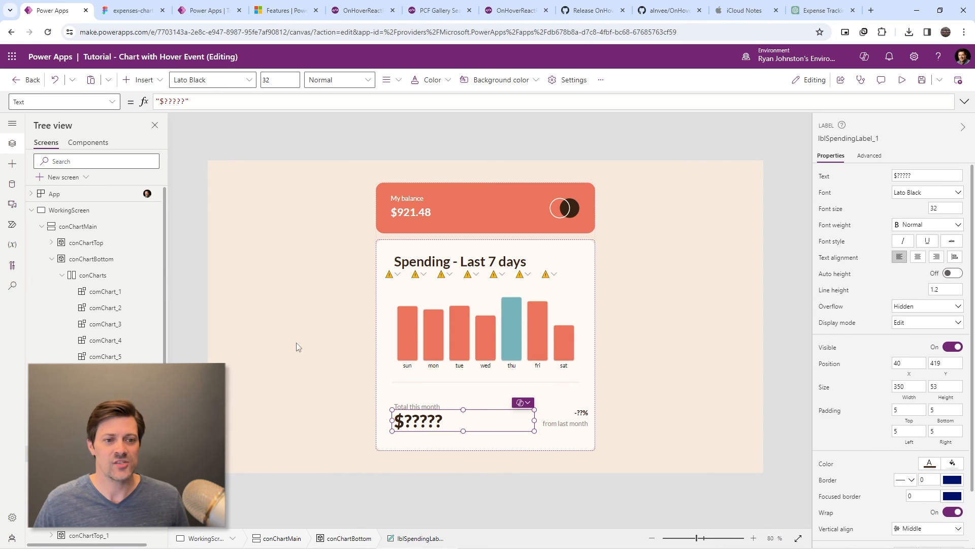
- Open the App object's named formulas and examine how nfLastMonthsSpending sums TotalSpent over the filtered Spending Tracker
left_click(71, 194)
left_click(962, 102)
left_click(275, 139)
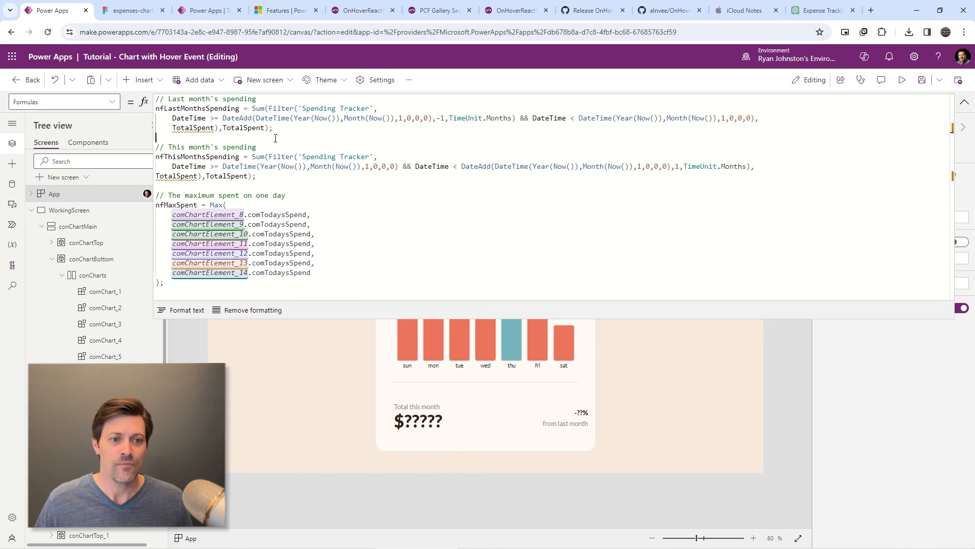
double_click(180, 108)
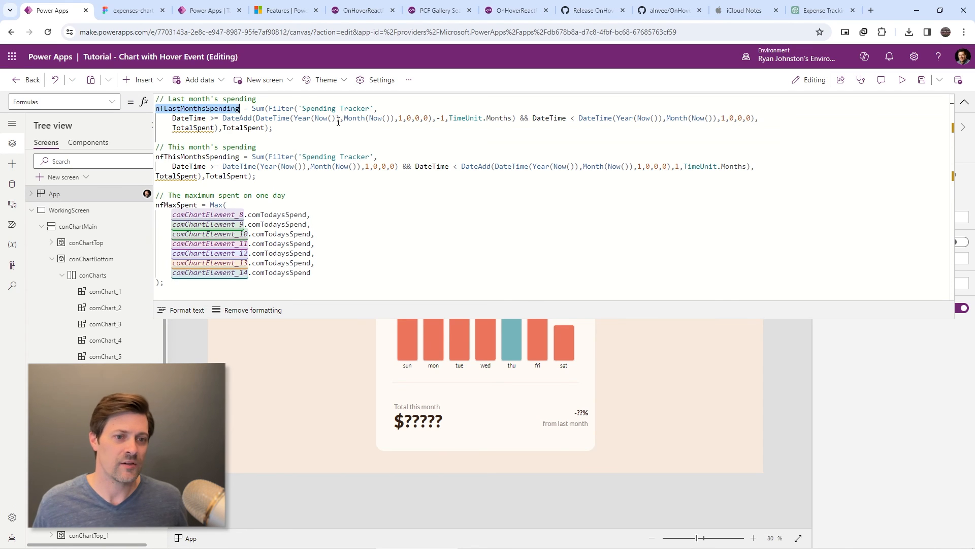
double_click(198, 157)
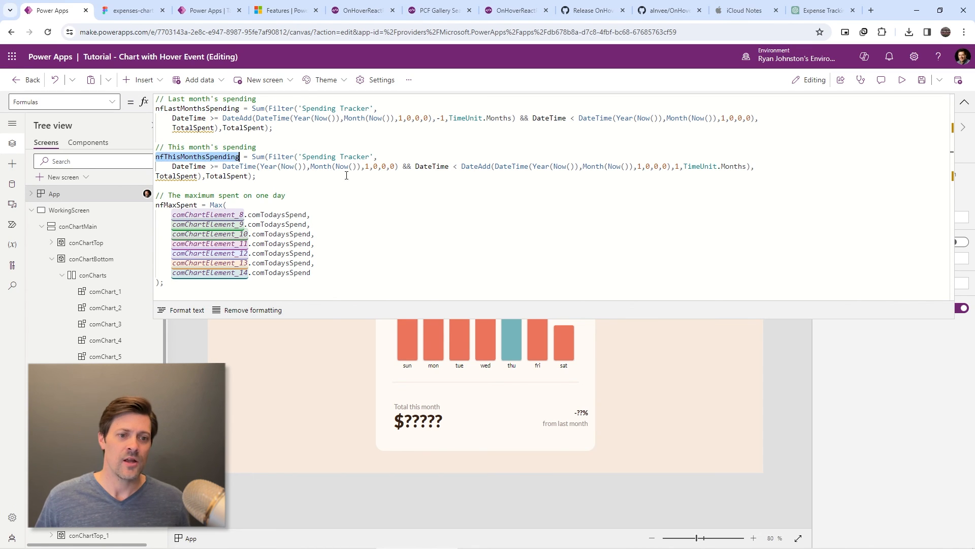
left_click(210, 109)
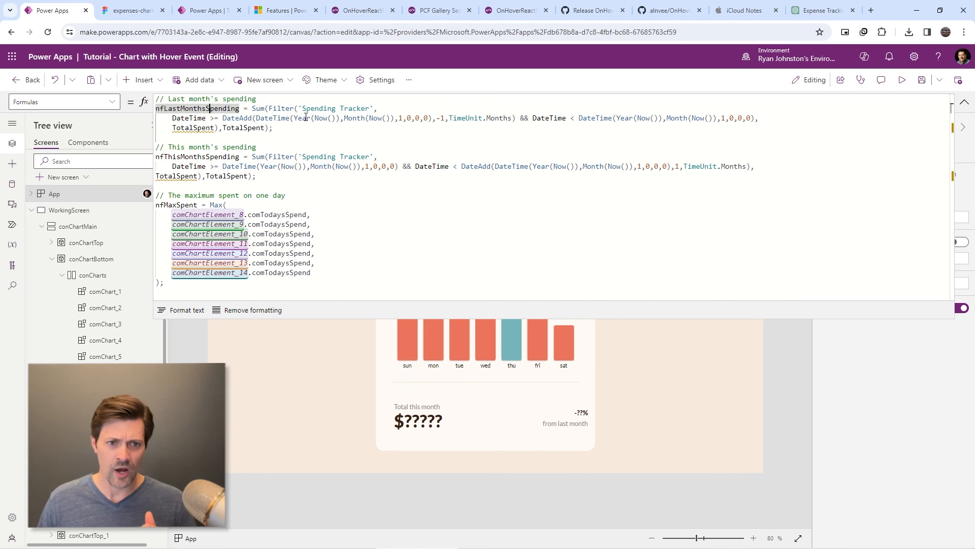
double_click(261, 108)
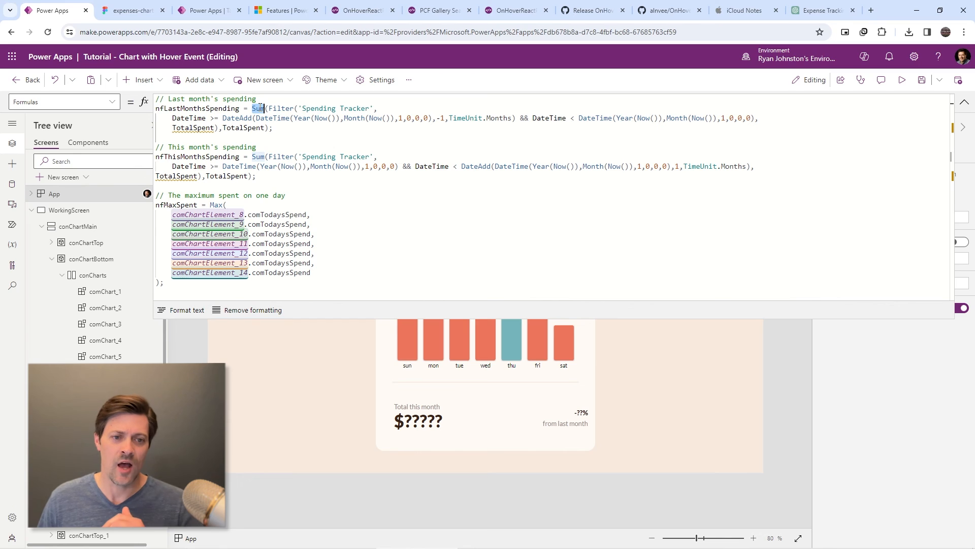
double_click(243, 128)
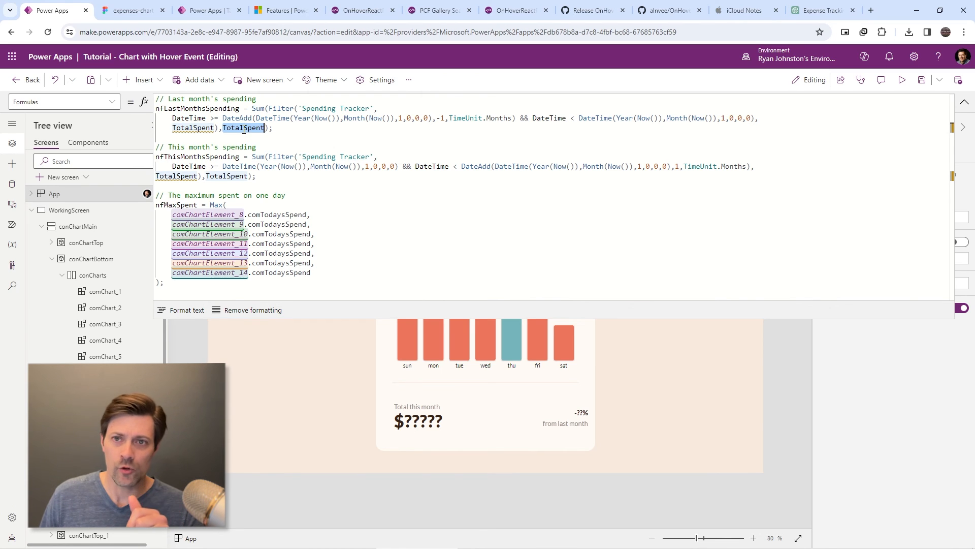
double_click(258, 108)
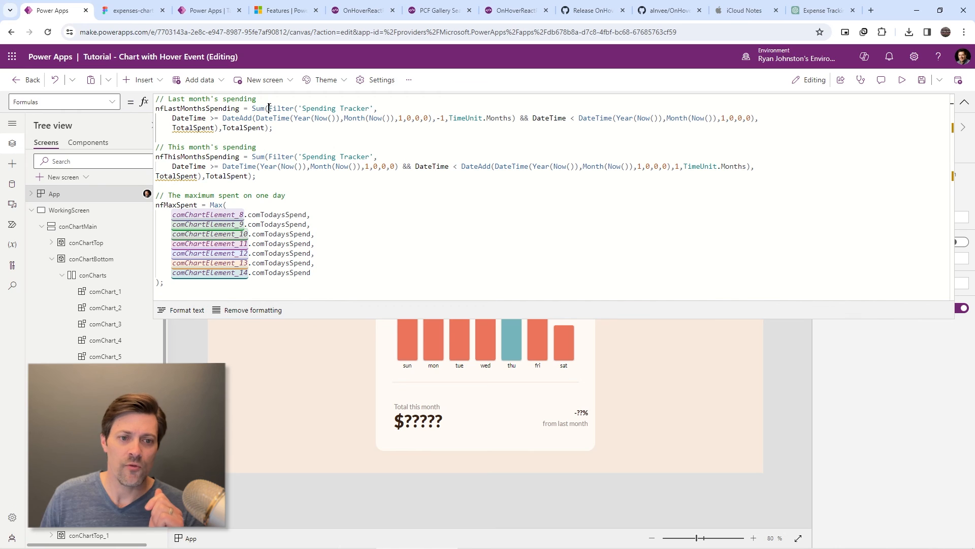
double_click(280, 108)
left_click_drag(302, 109, 374, 109)
double_click(181, 117)
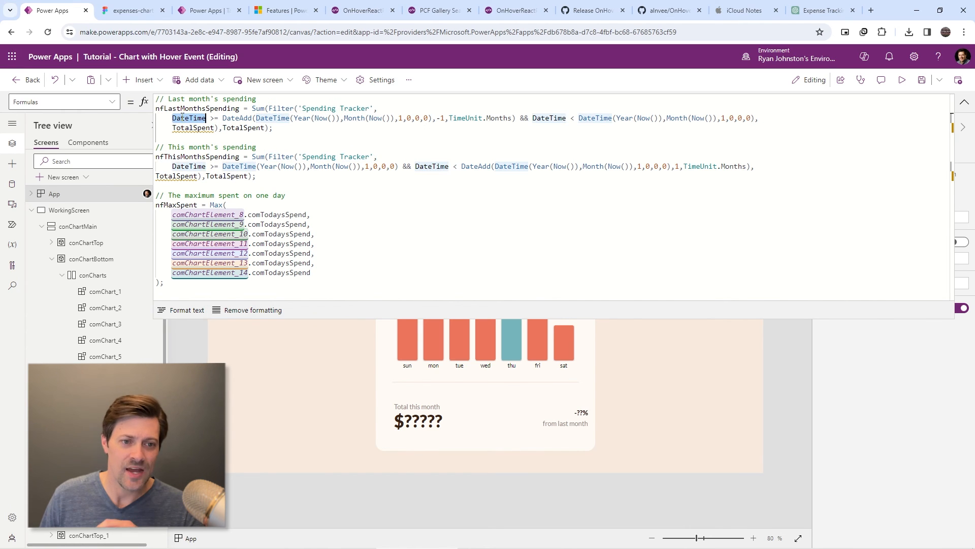
- Examine the date conditions in nfLastMonthsSpending, including the DateAdd of -1 TimeUnit.Months and the comparison operators
double_click(207, 108)
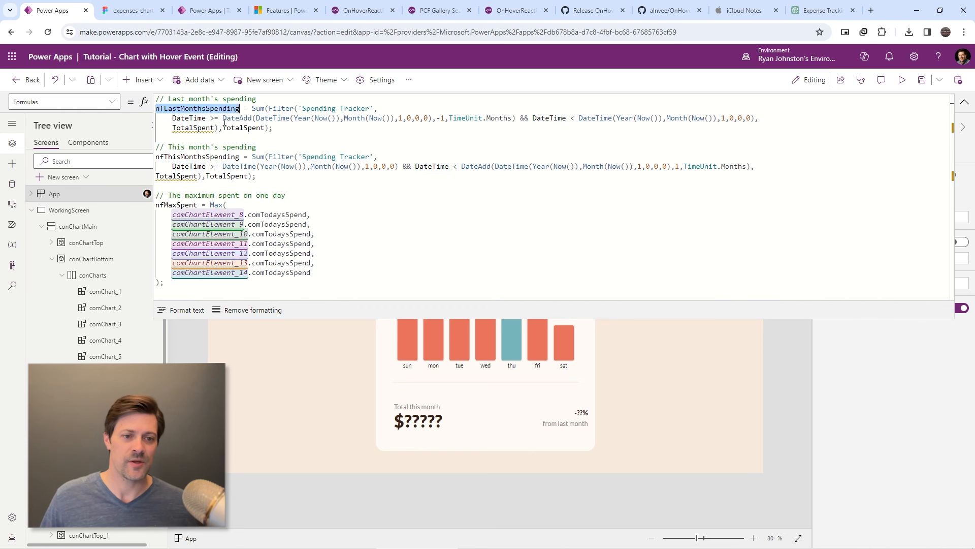
double_click(224, 118)
left_click_drag(222, 118, 445, 118)
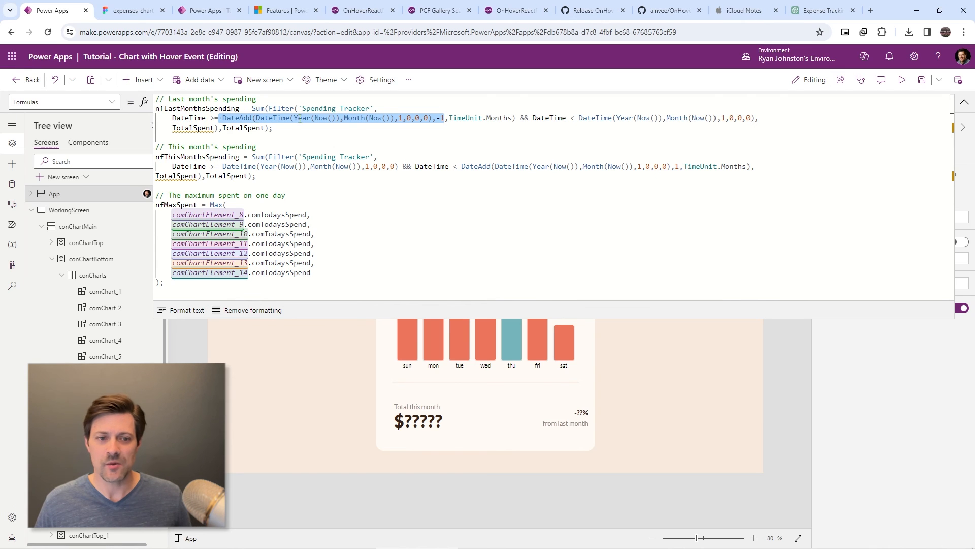
double_click(233, 122)
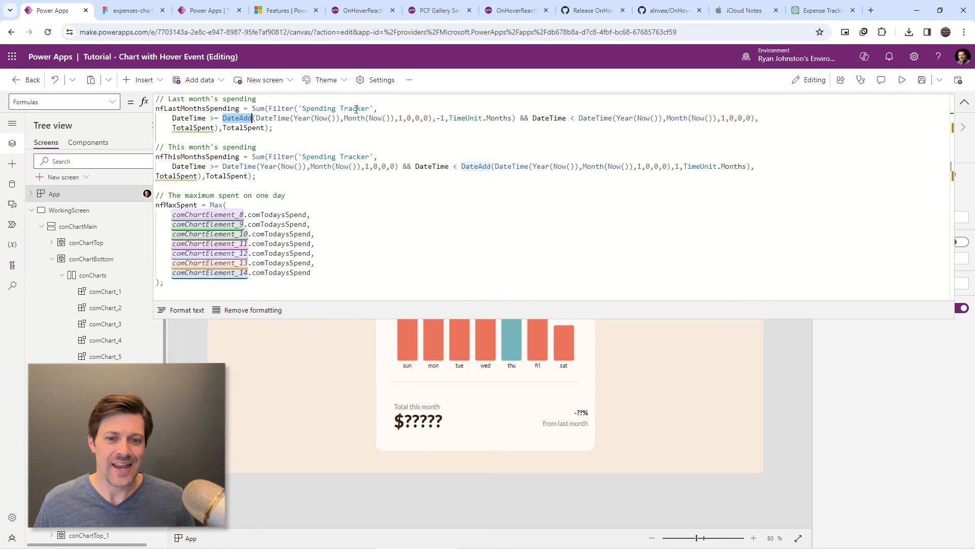
double_click(438, 118)
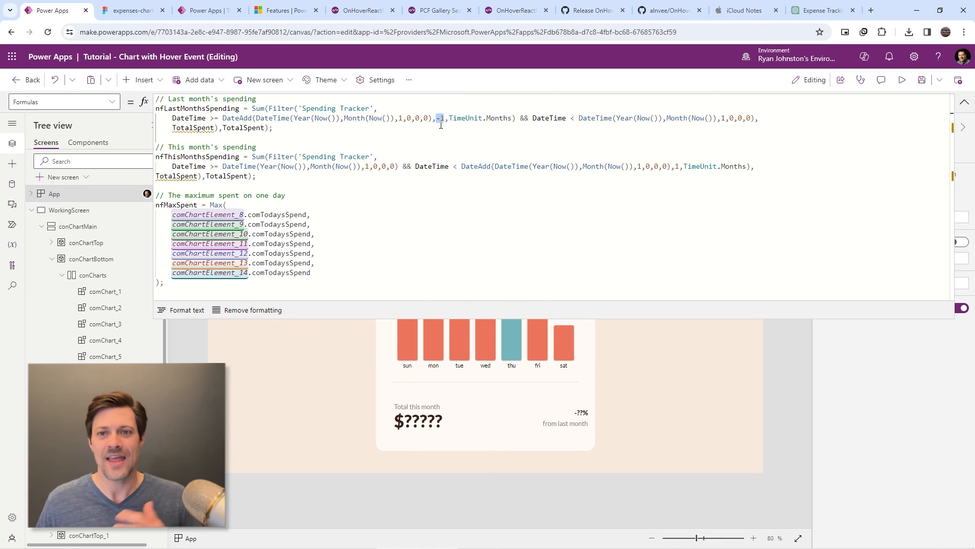
left_click_drag(512, 118, 449, 118)
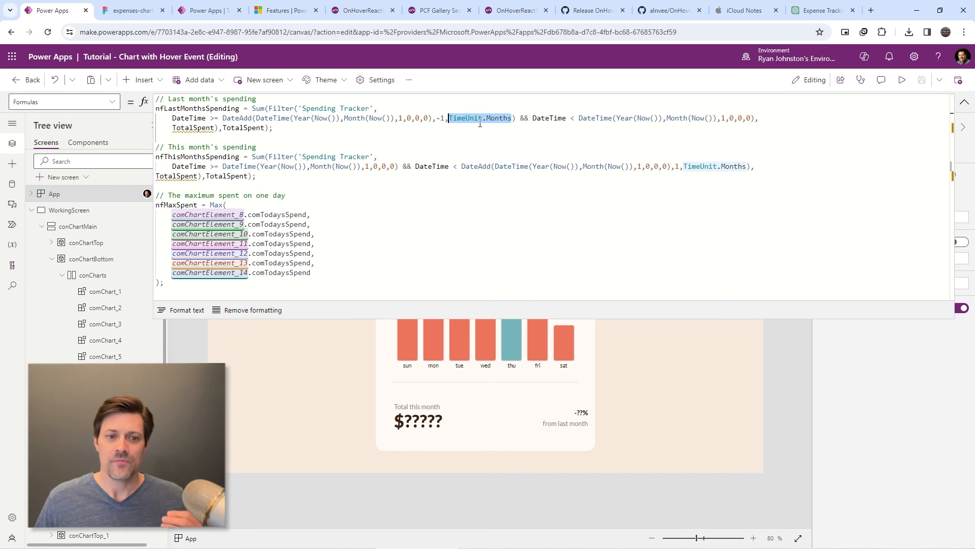
left_click(574, 118)
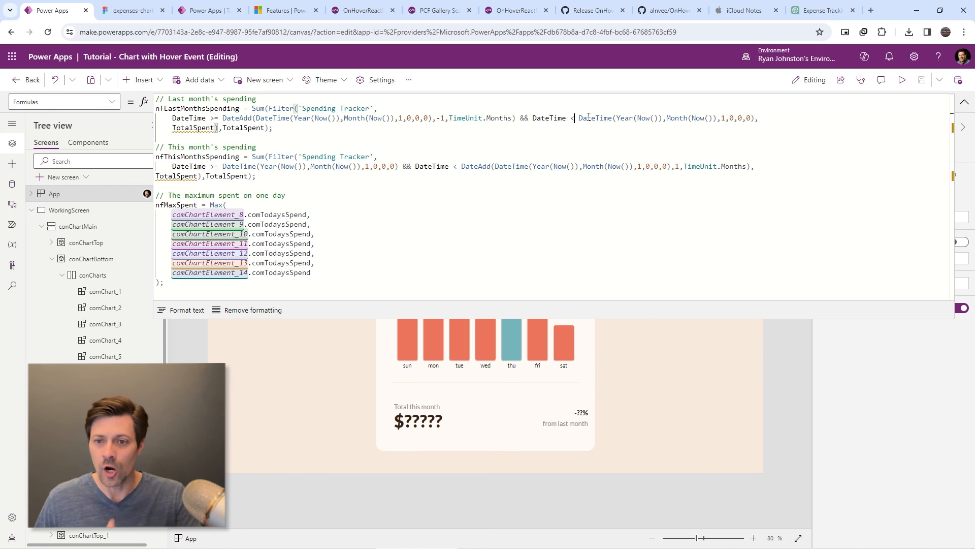
double_click(574, 118)
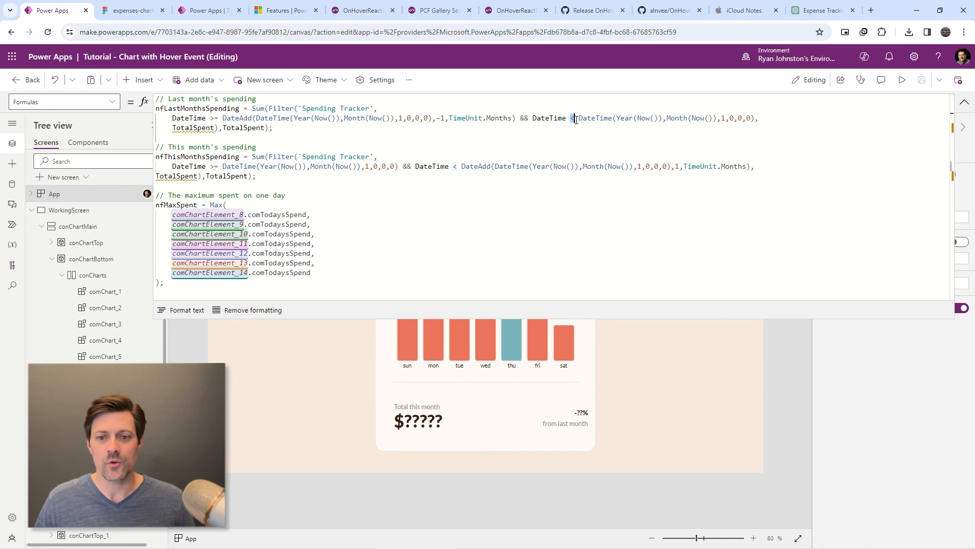
left_click(575, 119)
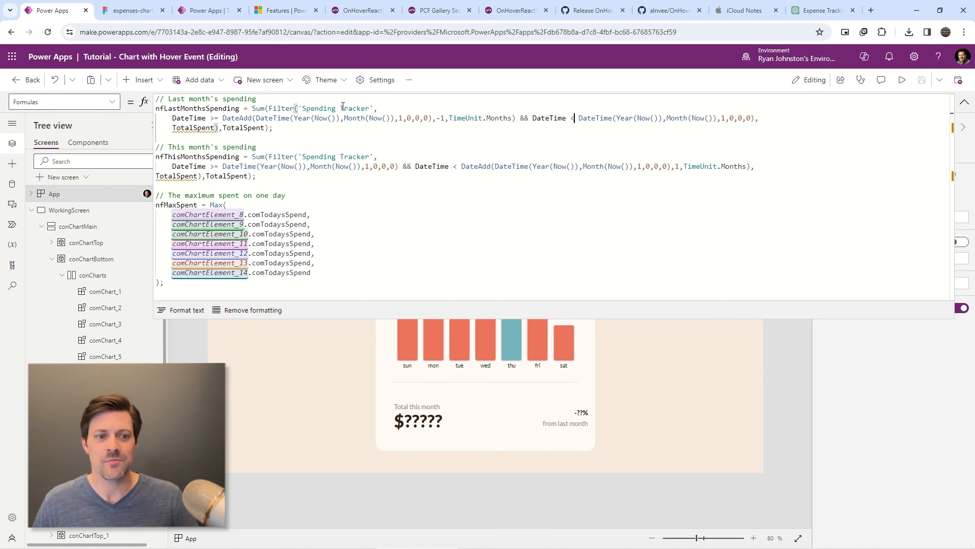
double_click(213, 117)
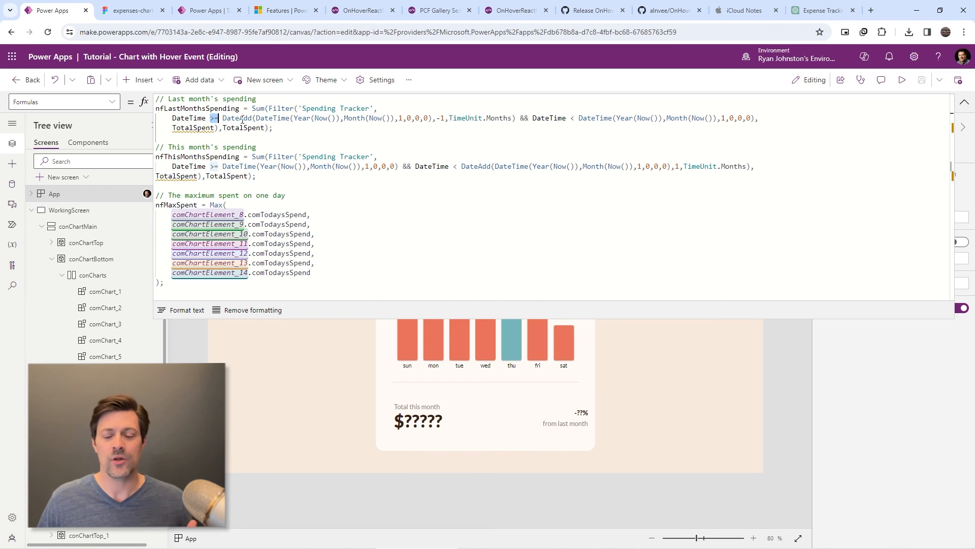
- Examine the date conditions and summed column of nfThisMonthsSpending, compare its name with nfLastMonthsSpending, and collapse the formulas
left_click(212, 156)
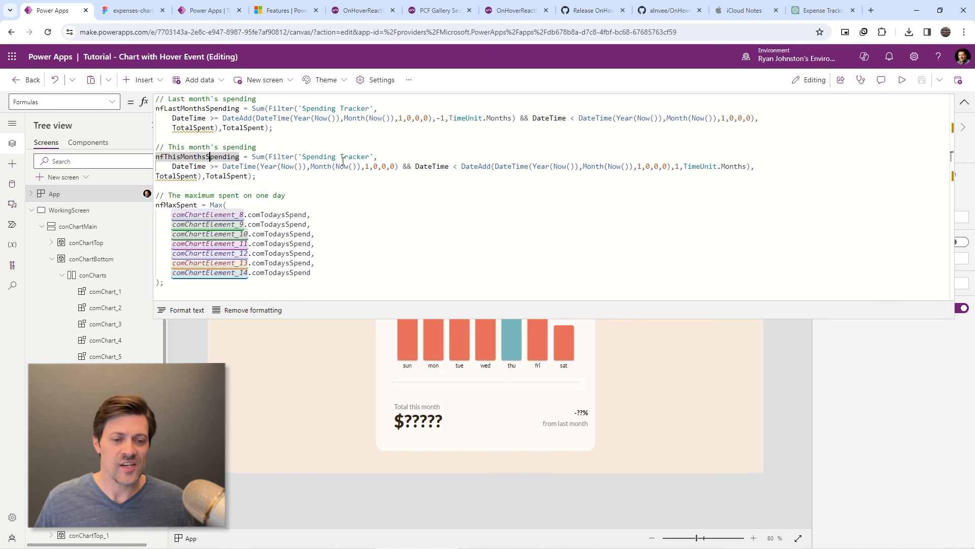
left_click(224, 167)
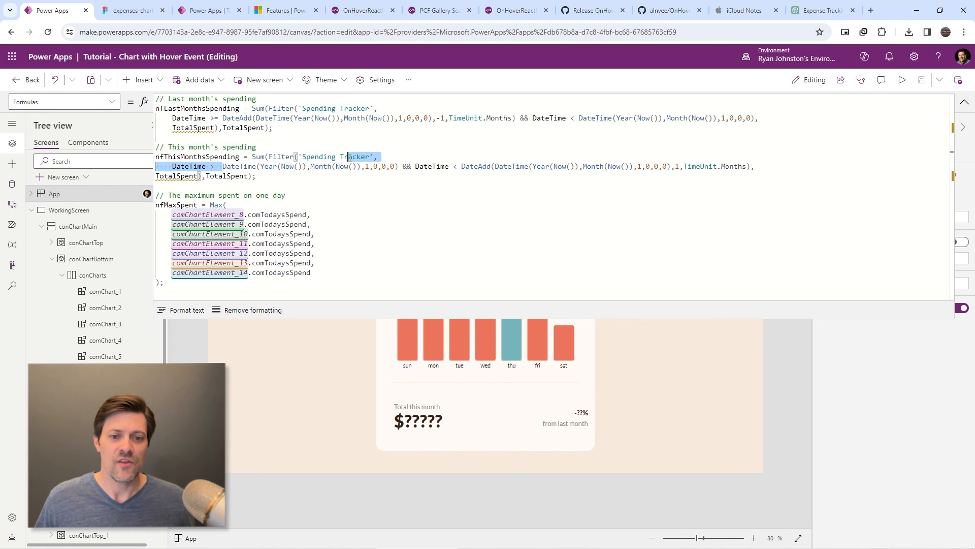
left_click_drag(223, 167, 398, 167)
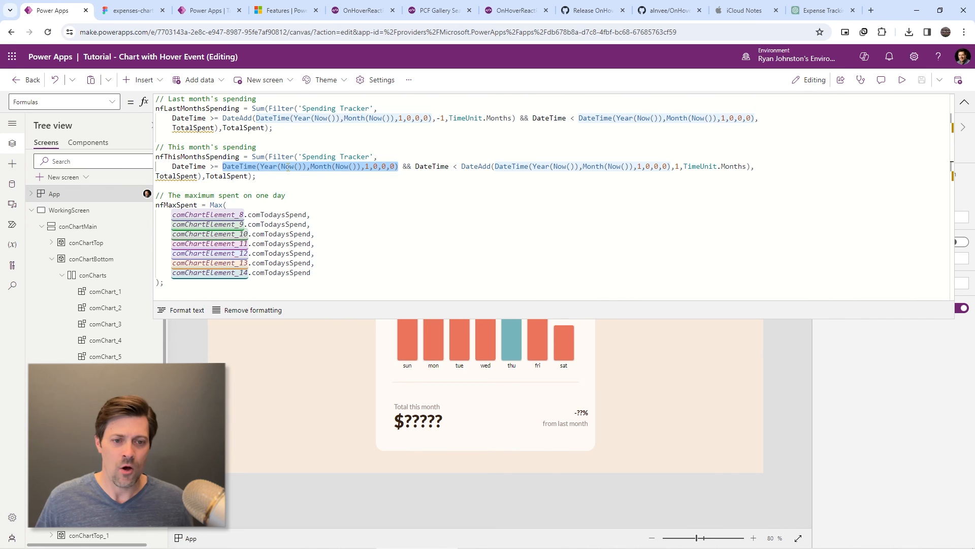
double_click(468, 167)
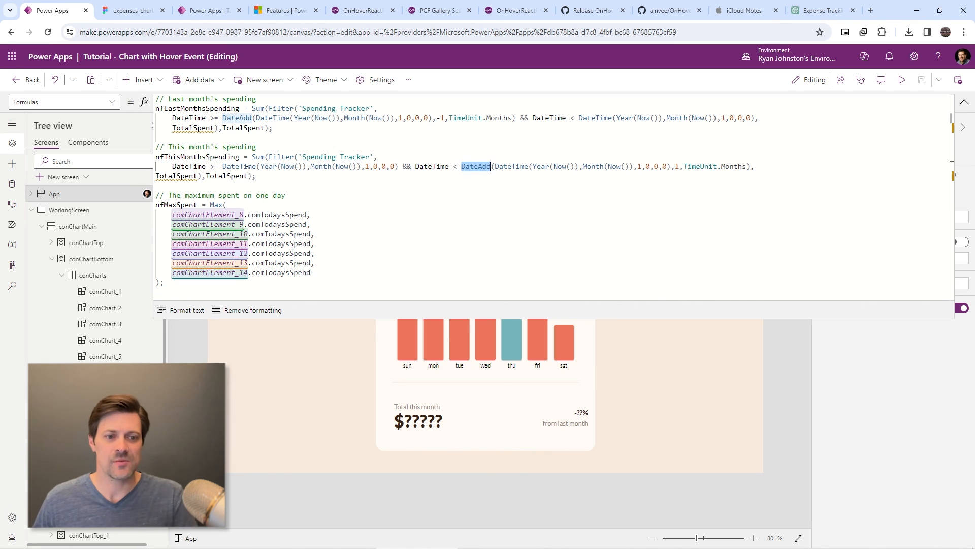
double_click(226, 176)
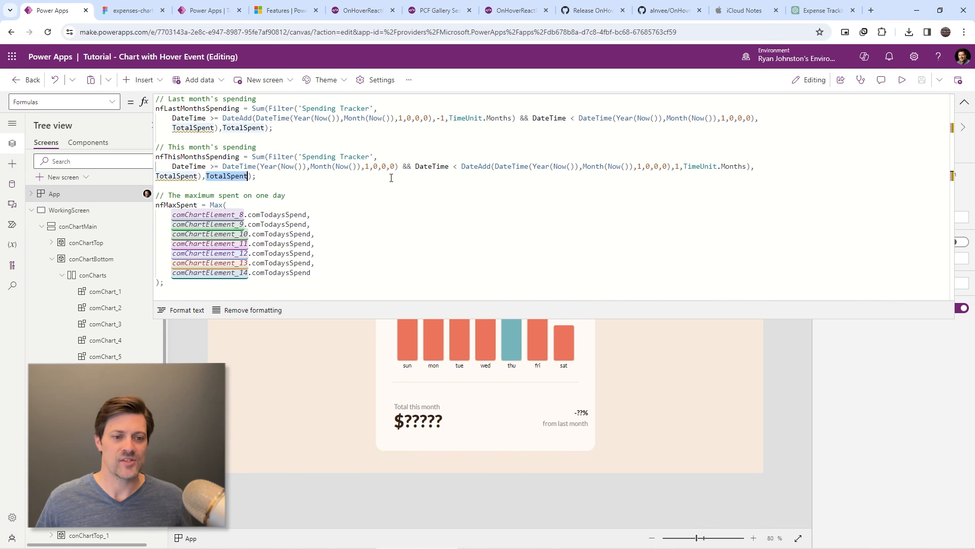
double_click(214, 156)
double_click(209, 108)
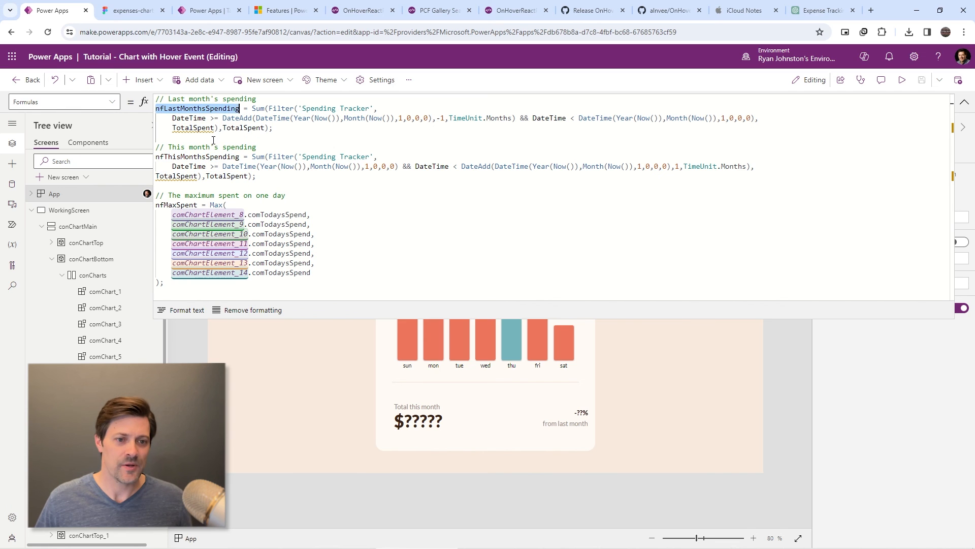
double_click(207, 156)
left_click(964, 102)
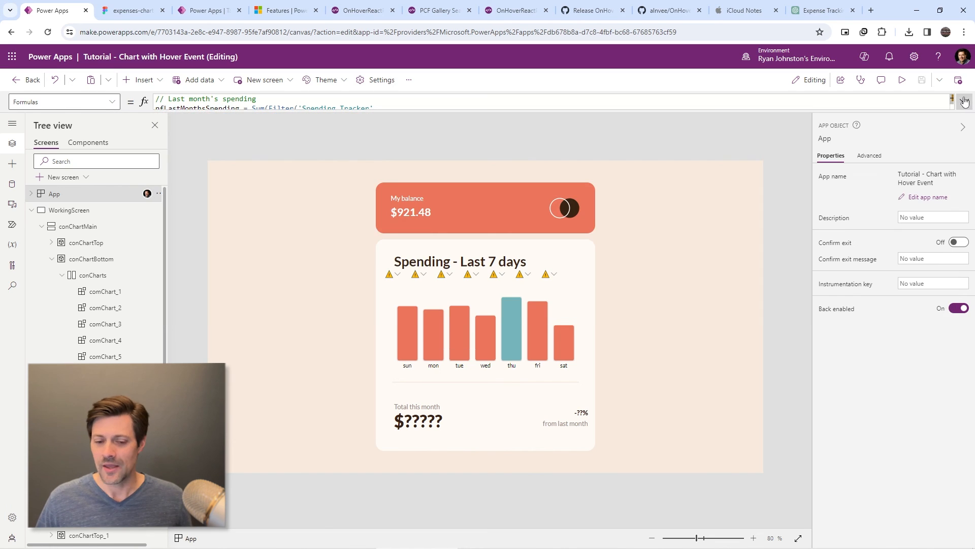
- Set the text of the large label under "Total this month" to nfThisMonthsSpending
left_click(448, 426)
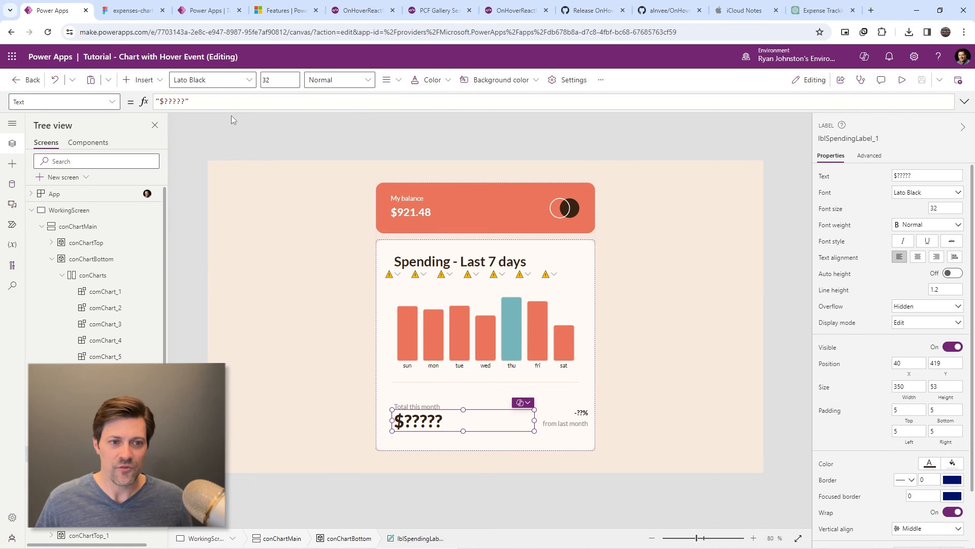
left_click_drag(231, 102, 121, 104)
type("nf")
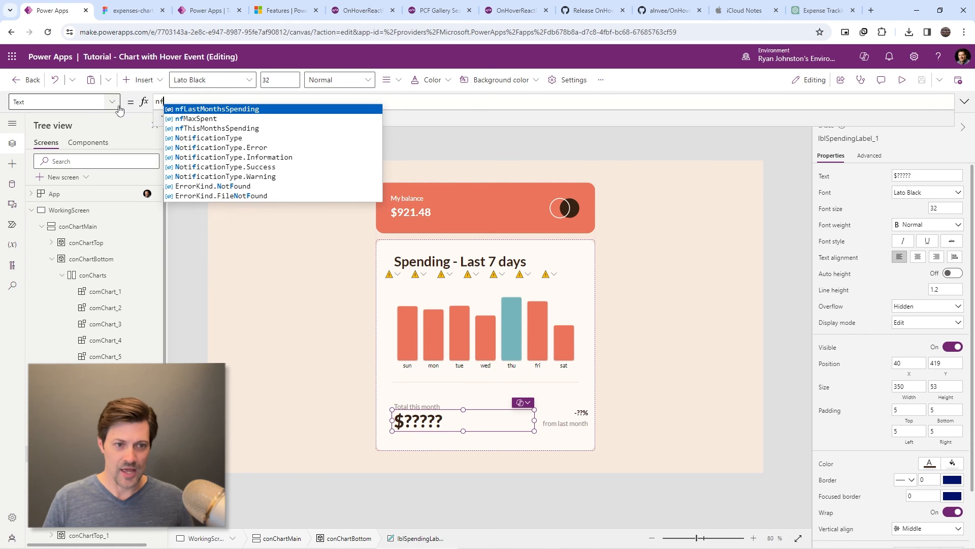
type("Th")
key("Tab")
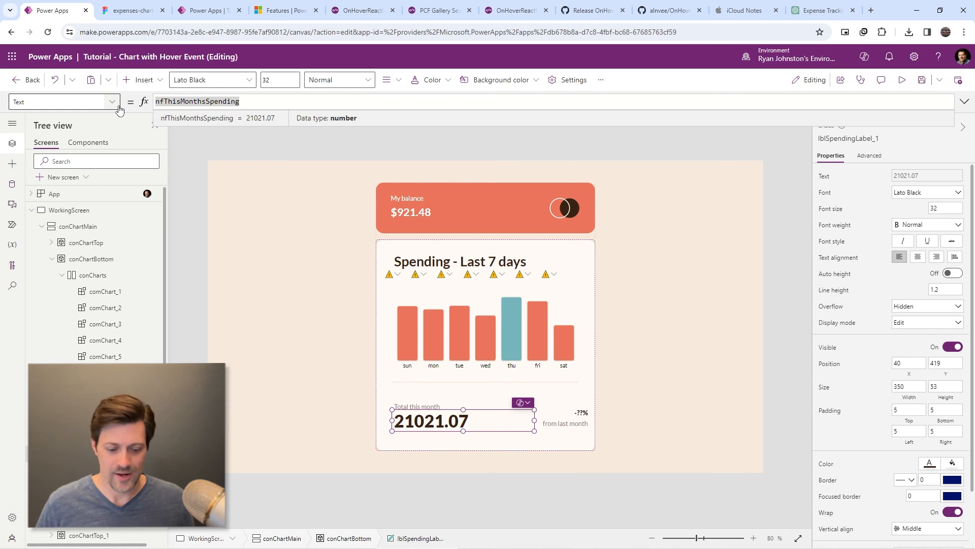
- Wrap the monthly total in a Text function with the currency format "$###,###.00"
key("Home")
type("Text(nfThisMonthsSpending")
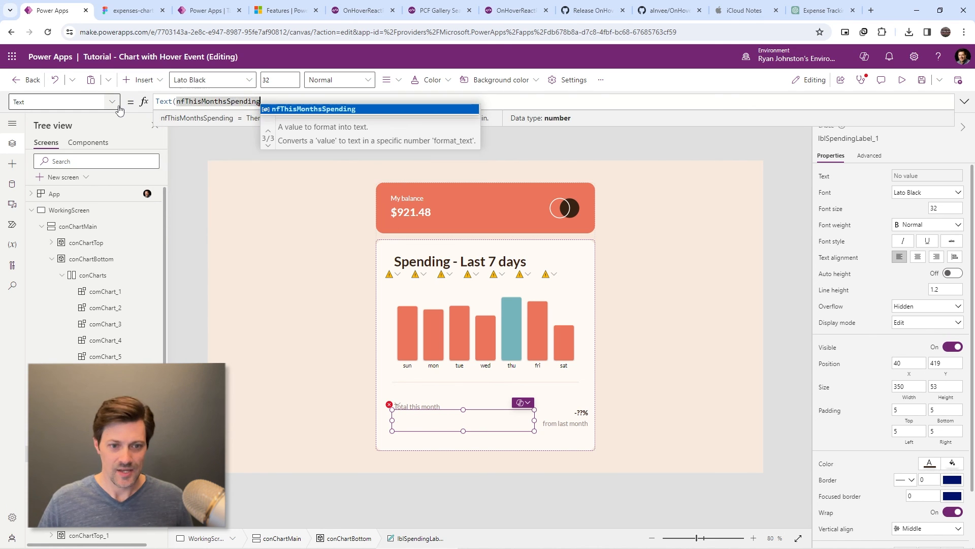
type(",\"")
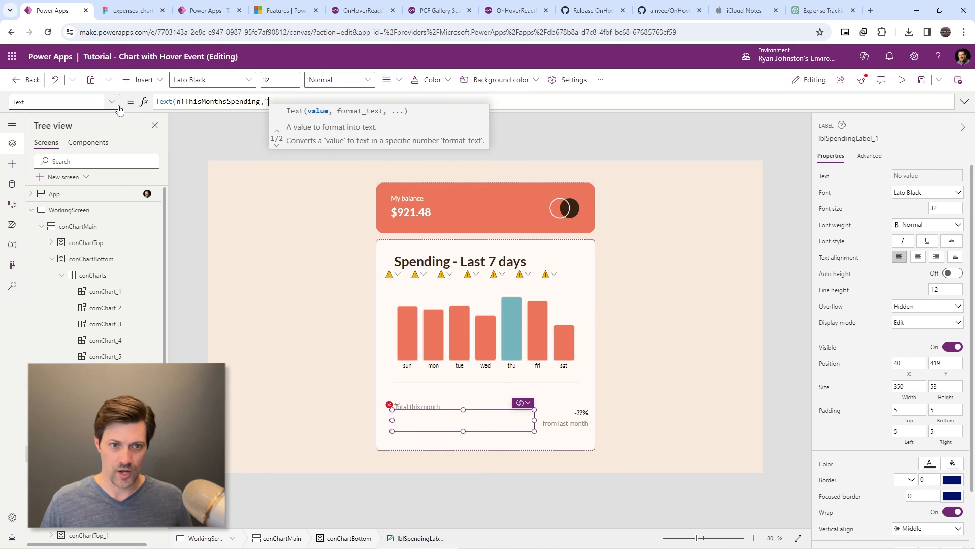
type("$")
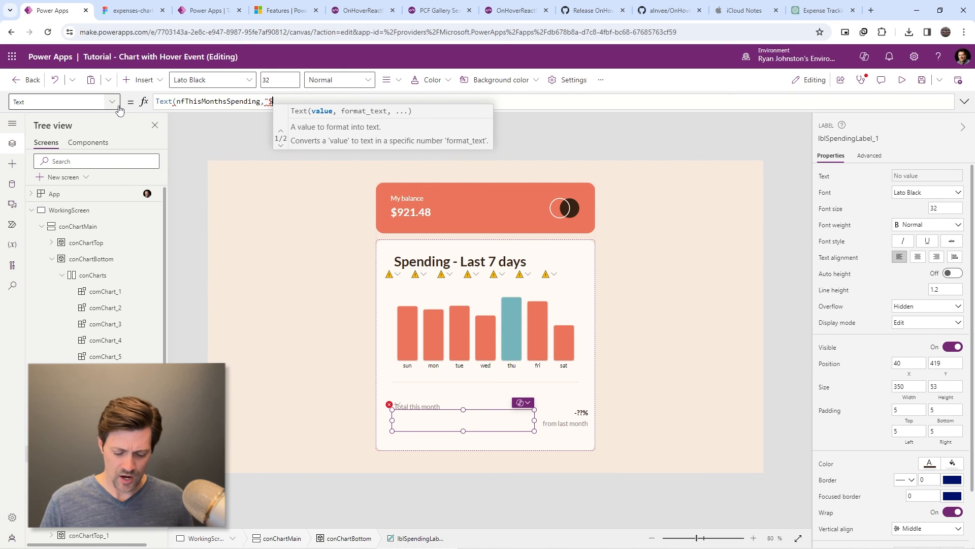
type("###,")
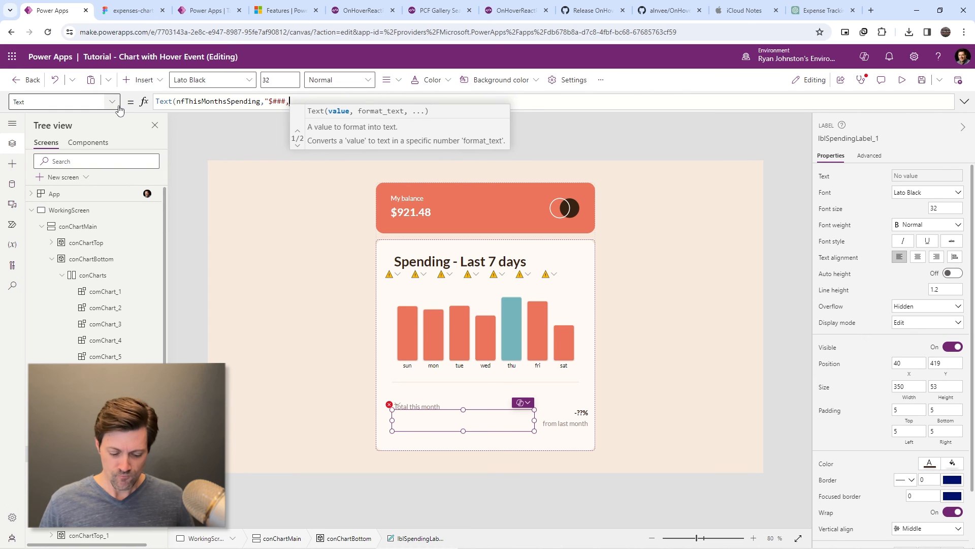
type("###.00")
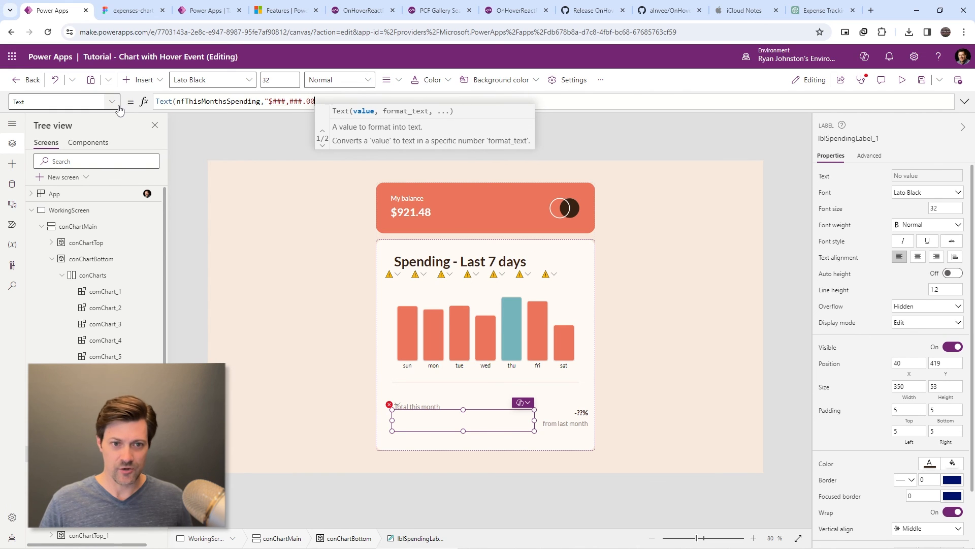
type("\")")
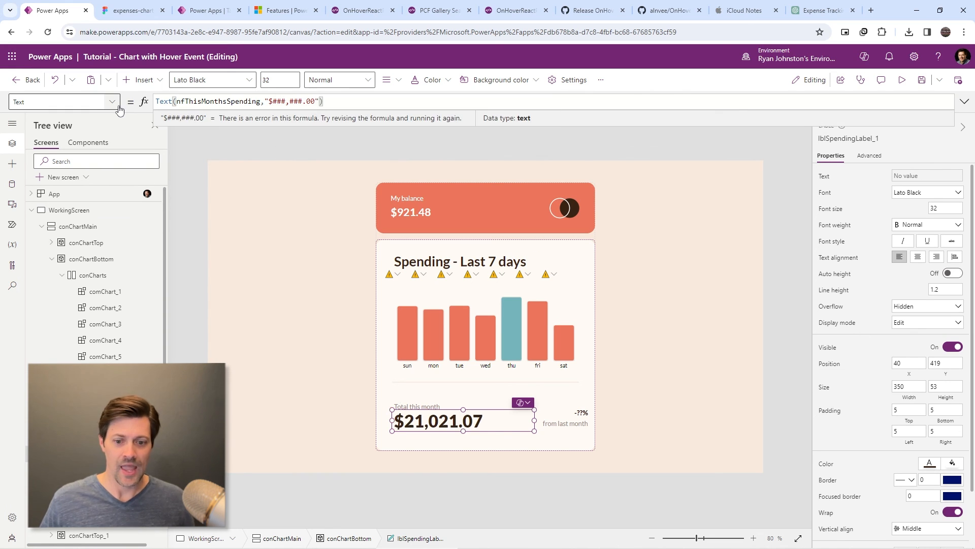
- Set the text of the percentage label above "from last month" to nfThisMonthsSpending - nfLastMonthsSpending
left_click(582, 413)
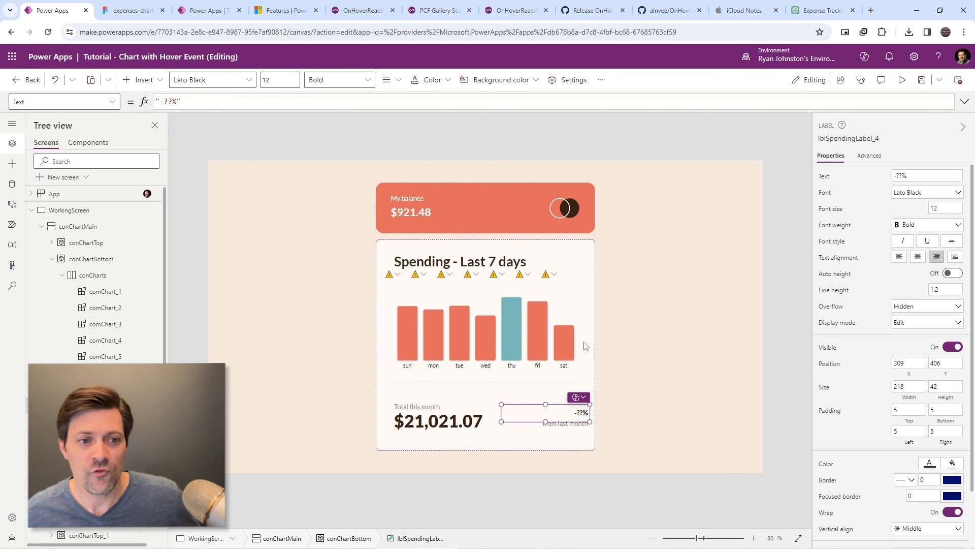
left_click_drag(162, 101, 371, 105)
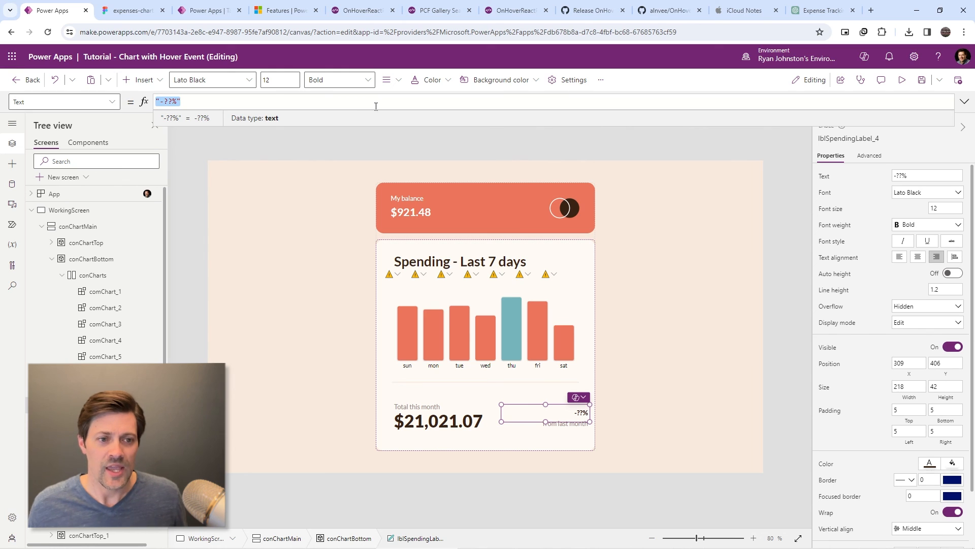
type("nf")
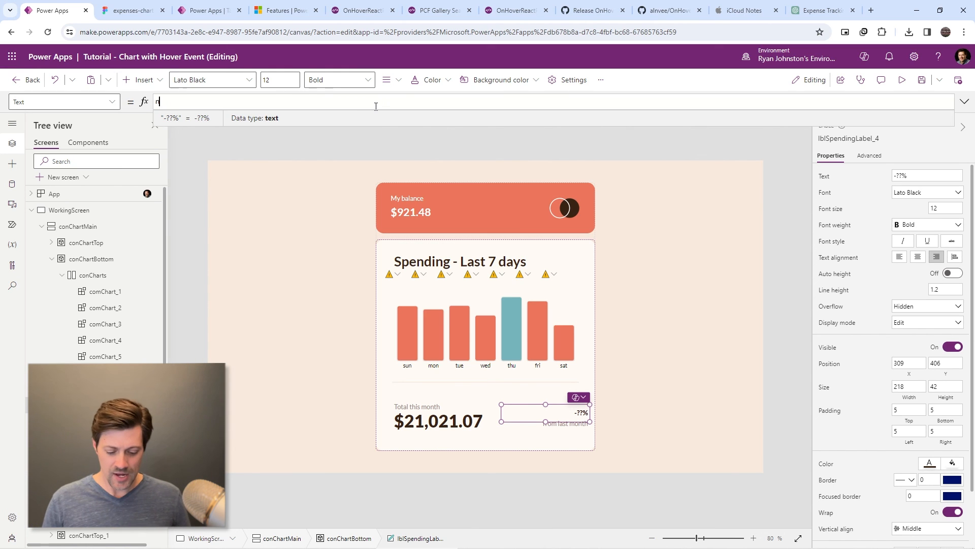
key("Down")
key("Down")
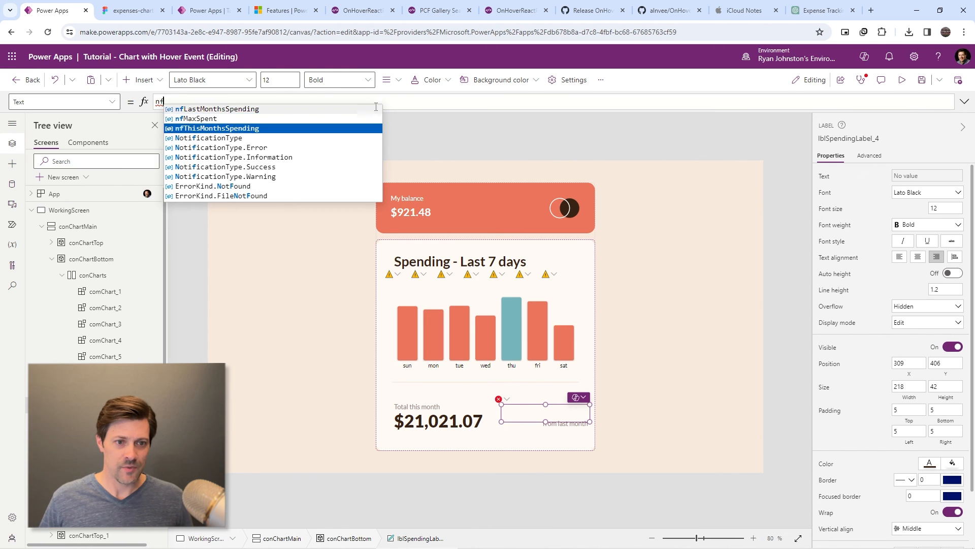
key("Tab")
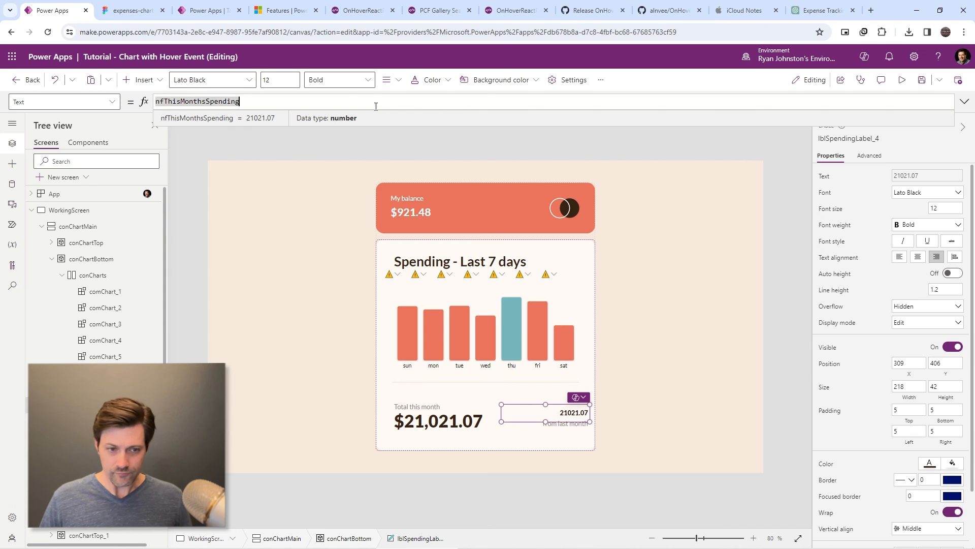
type("- ")
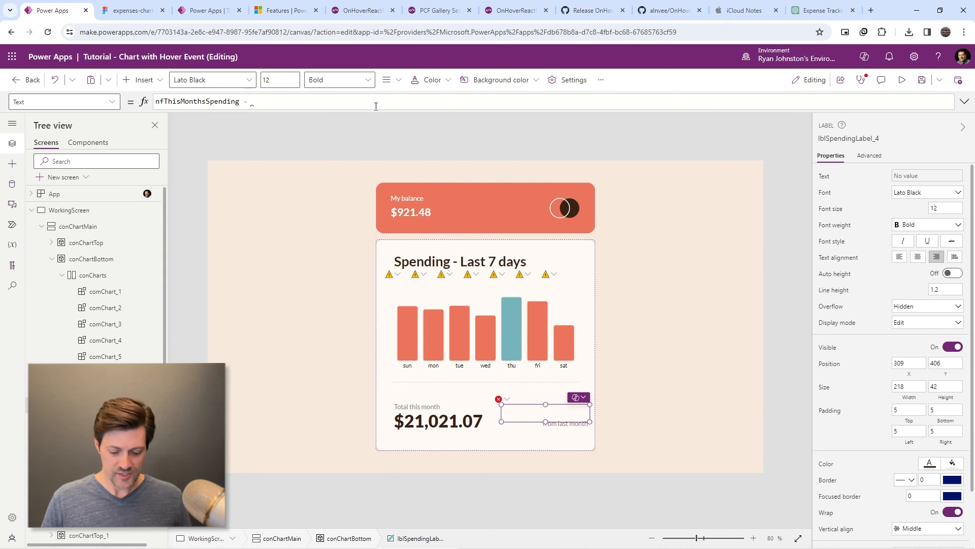
type("nfLastMonthsSpending")
key("Tab")
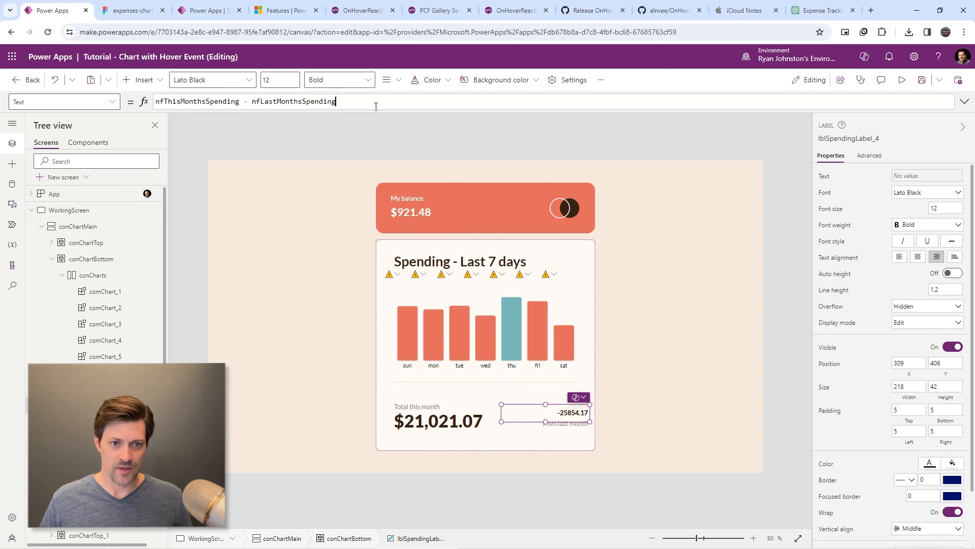
- Put the spending difference in parentheses and divide it by nfLastMonthsSpending
type(")")
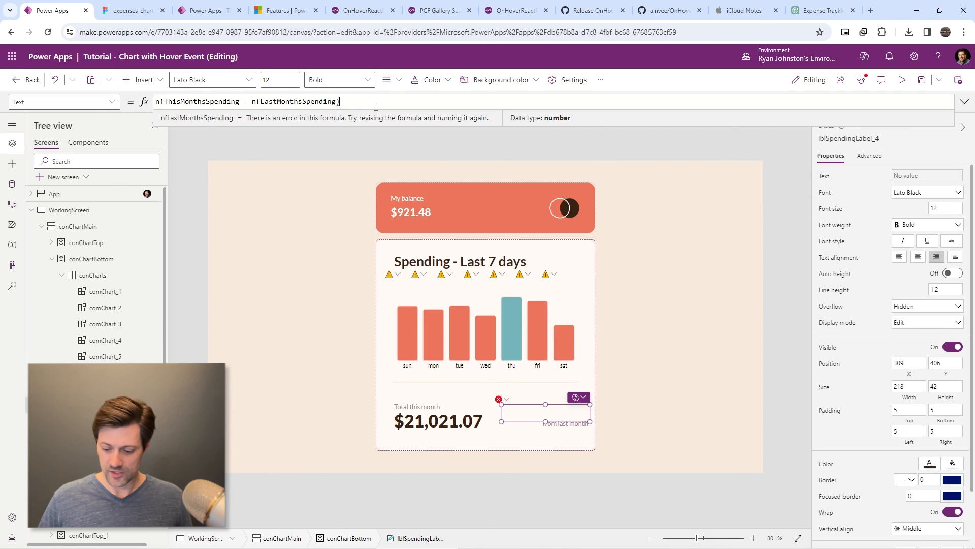
key("Home")
type("(")
key("End")
type("/")
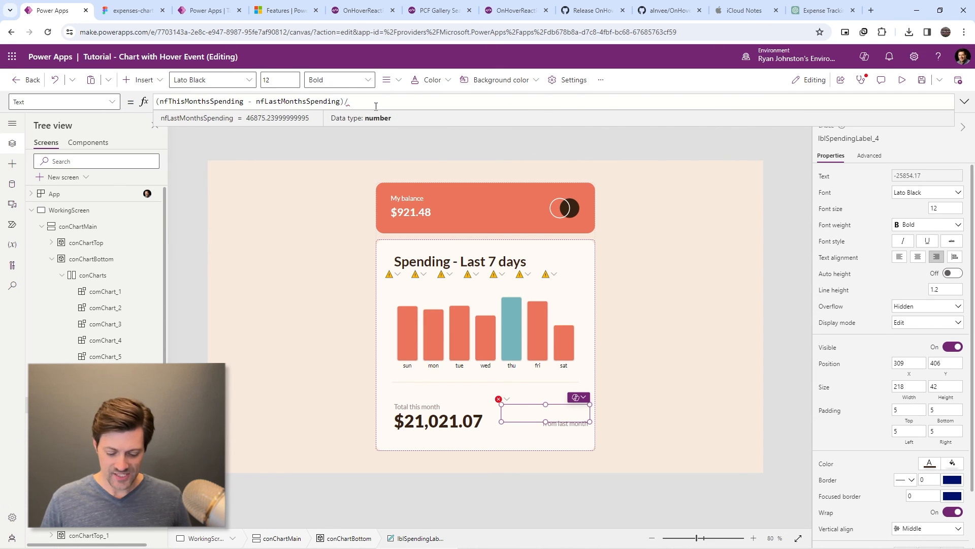
type("nfLastMonthsSpending")
key("Tab")
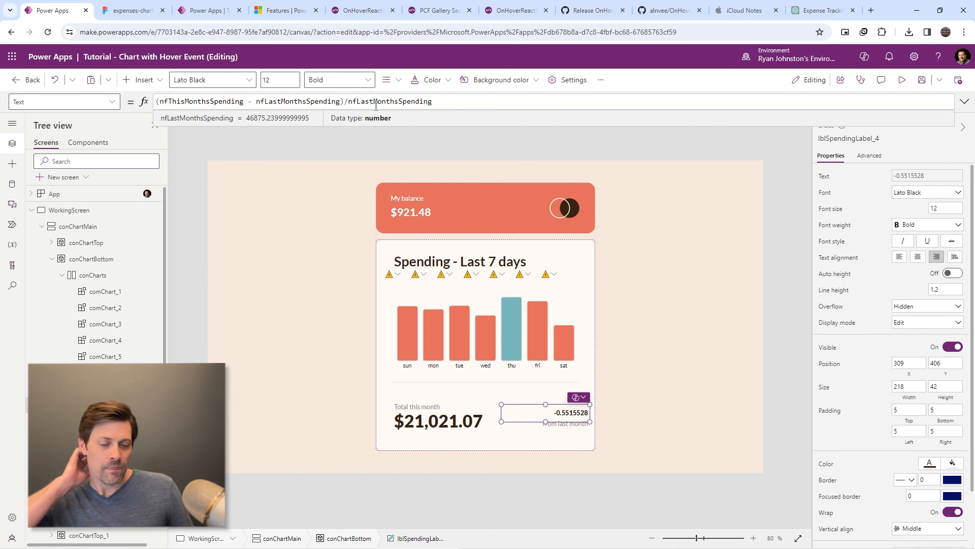
- Wrap the percentage label's calculation in a Text function with the format "##%"
key("Home")
type("Text(")
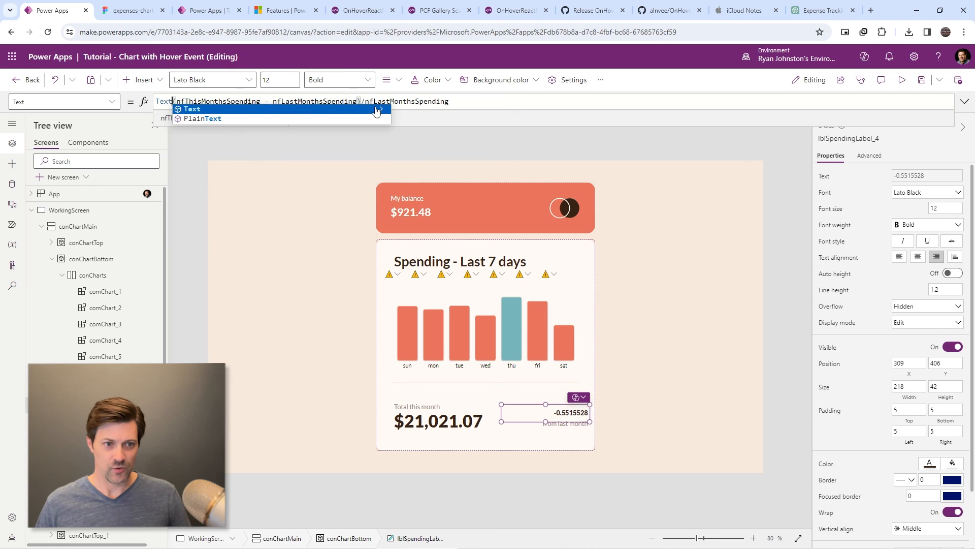
key("End")
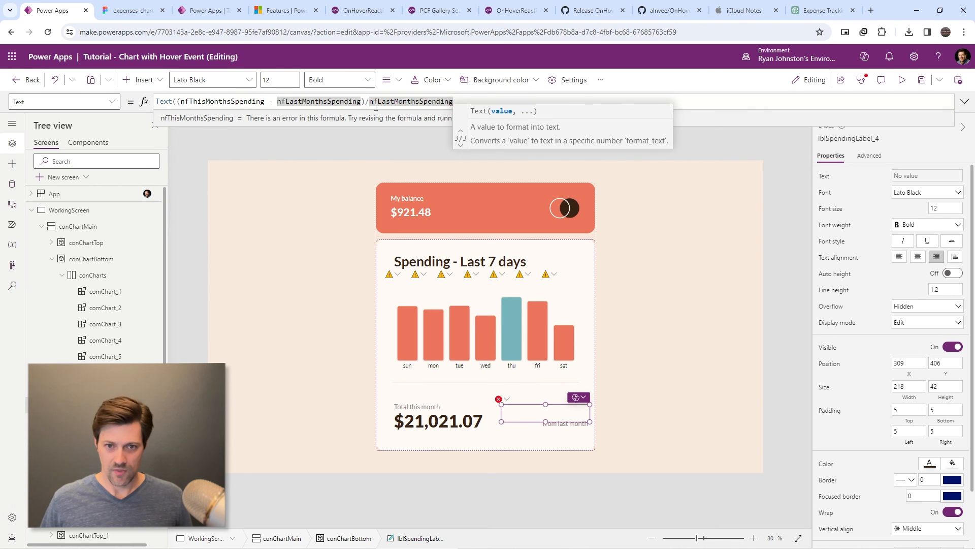
type(",")
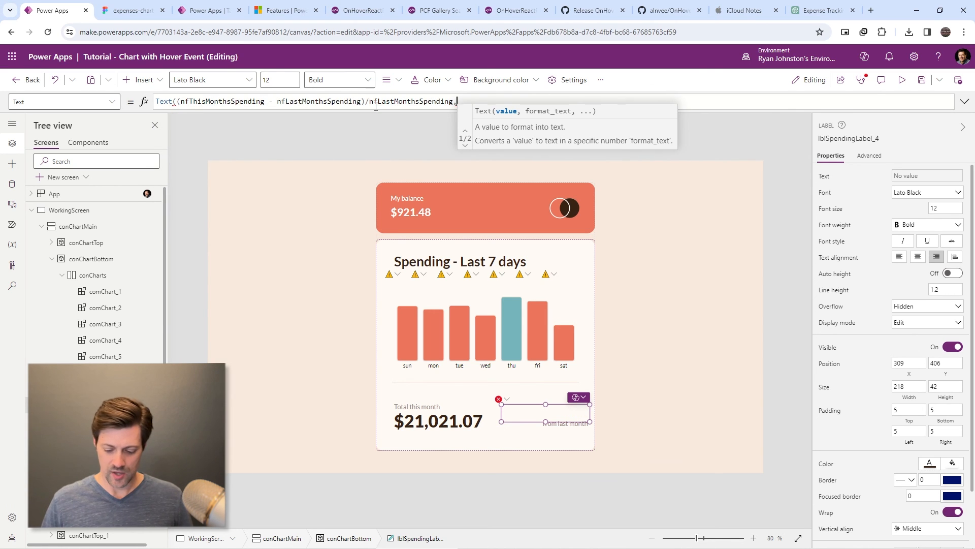
type("\"##")
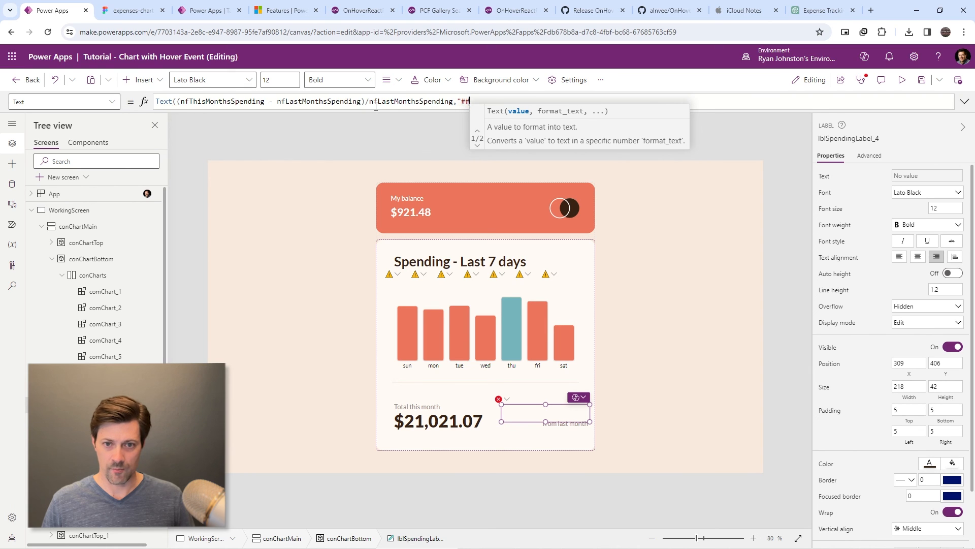
key("BackSpace")
key("BackSpace")
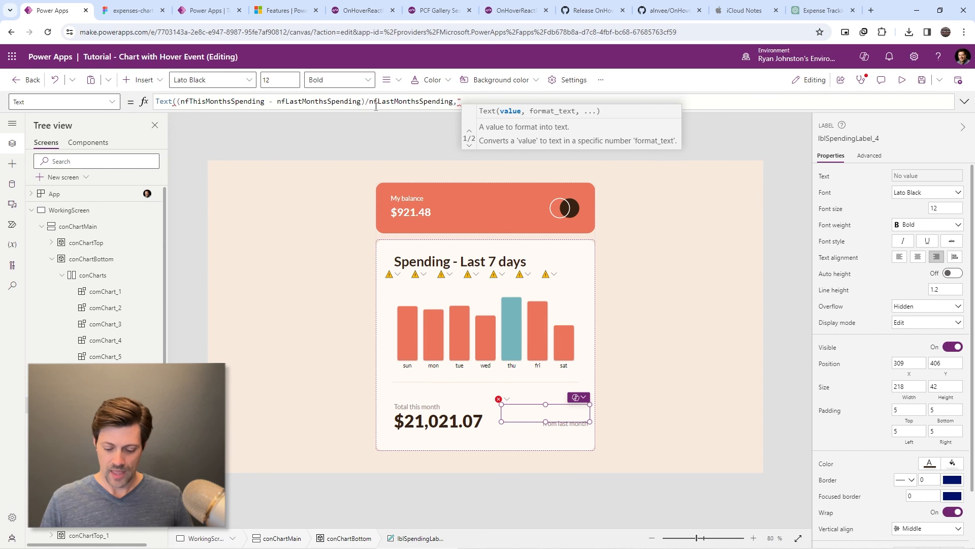
type("##")
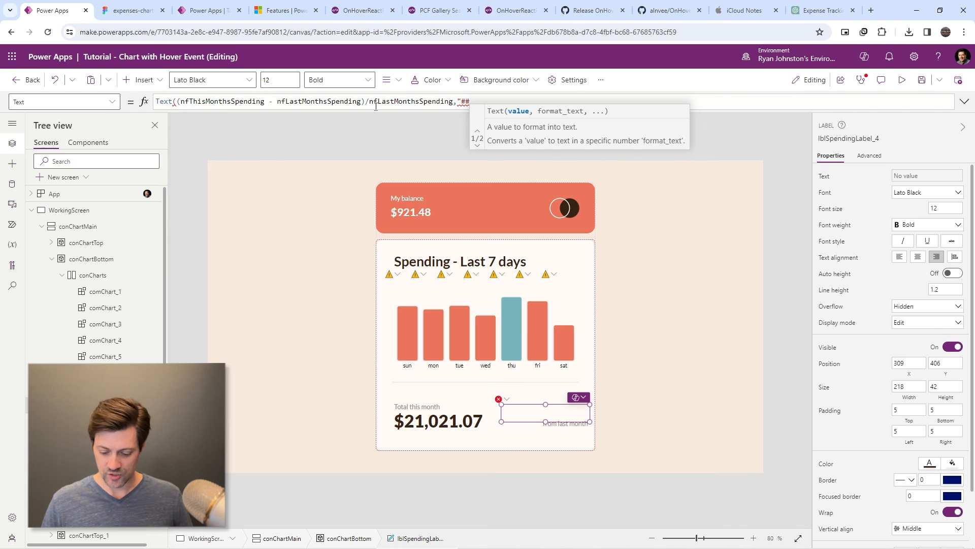
type("%\")")
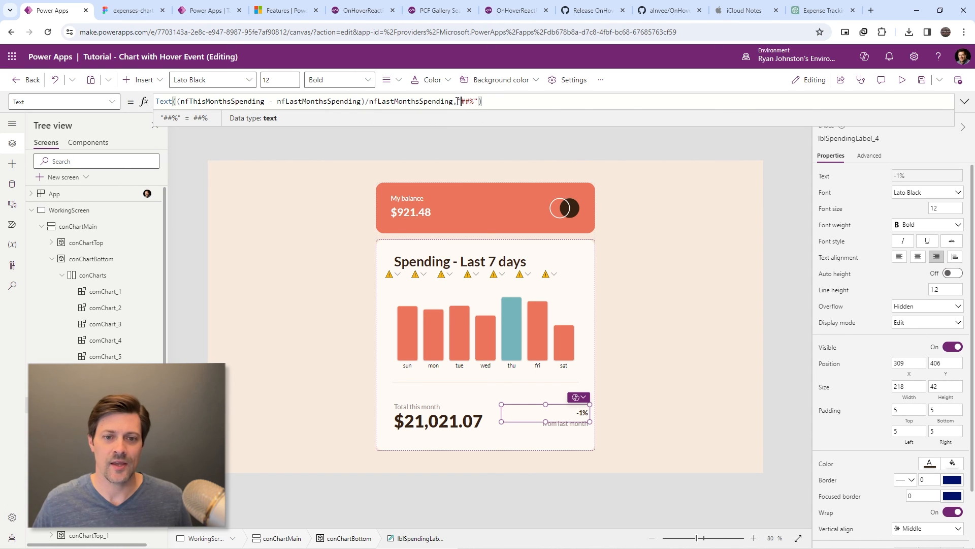
- Multiply the calculated change by 100 and extend the number format to "##.00%"
type("*100")
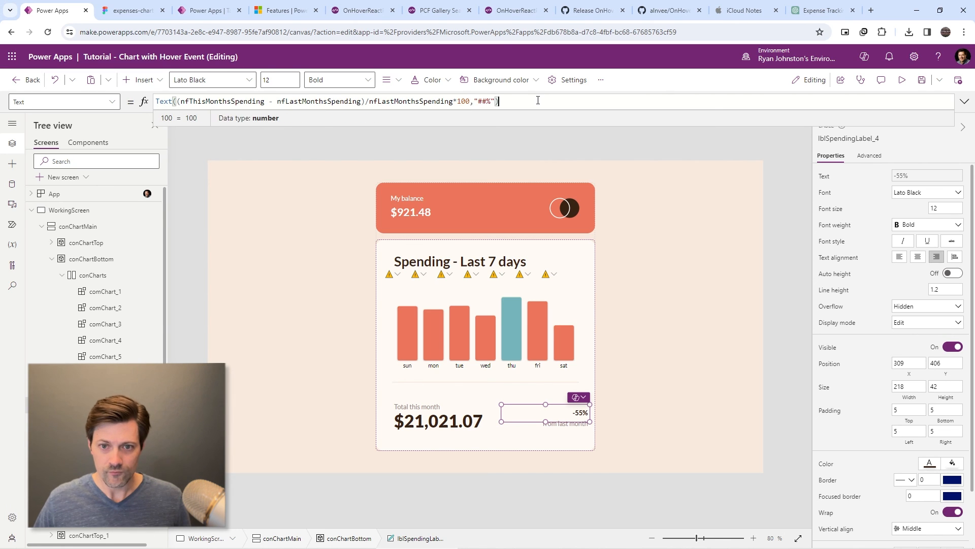
left_click(490, 101)
type(".00")
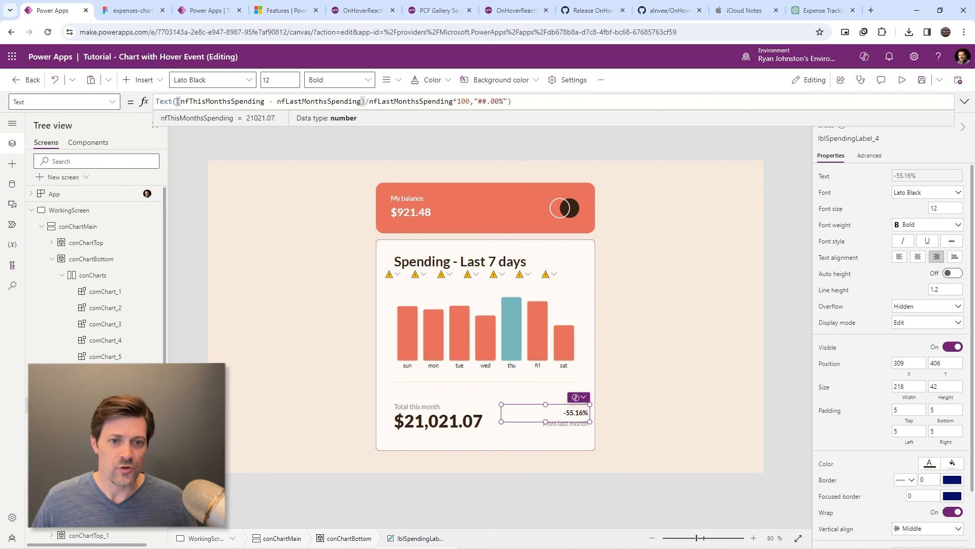
- Cut the expression (nfThisMonthsSpending - nfLastMonthsSpending)/nfLastMonthsSpending out of the label's Text formula
left_click_drag(178, 101, 455, 104)
key("ctrl+c")
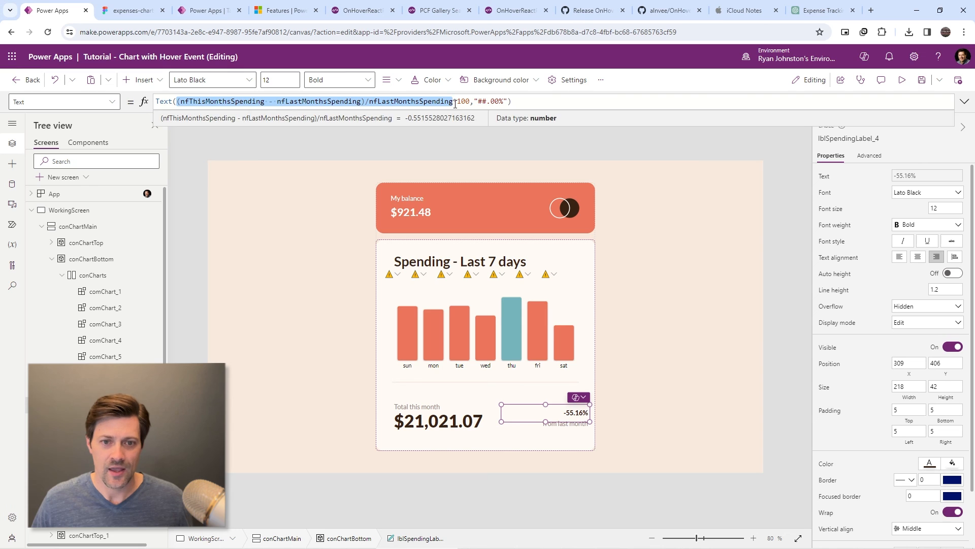
key("BackSpace")
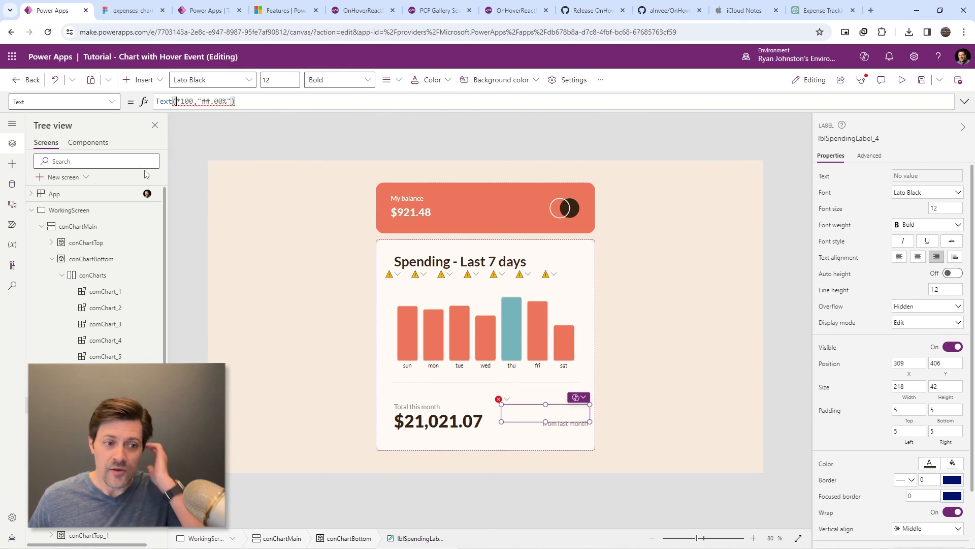
- In the App's Formulas, add the comment "// Percentage change MoM" after nfThisMonthsSpending and paste the cut expression beneath it
left_click(58, 194)
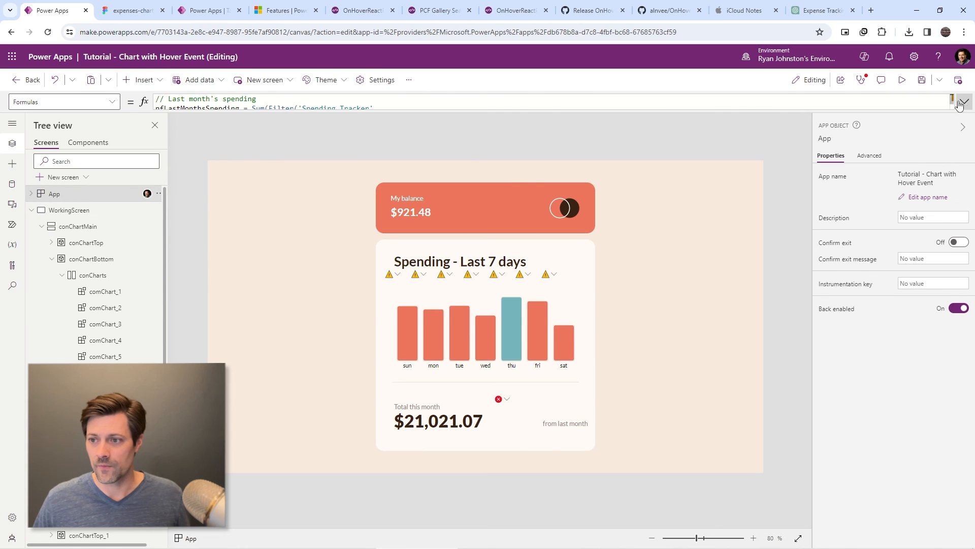
left_click(965, 102)
left_click(282, 180)
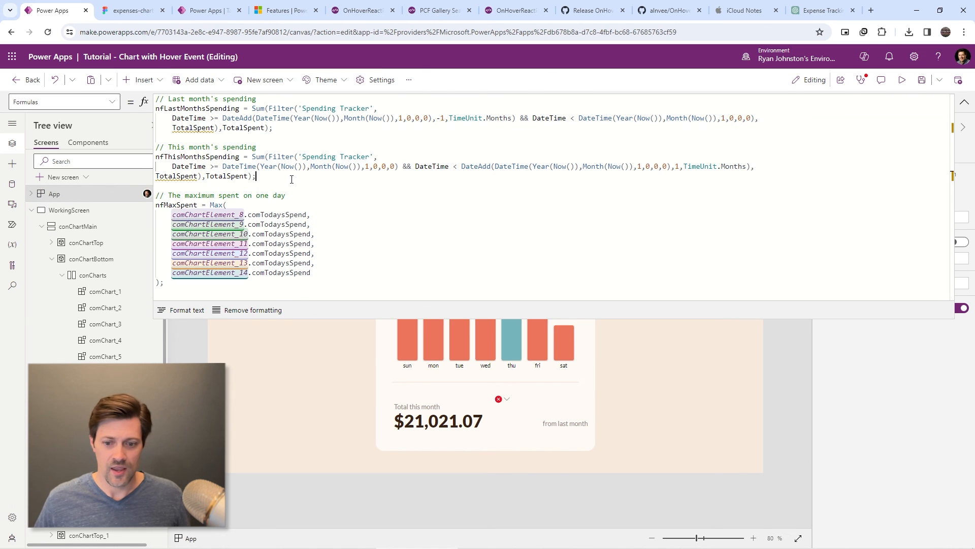
key("Return")
key("Return")
type("// Perc")
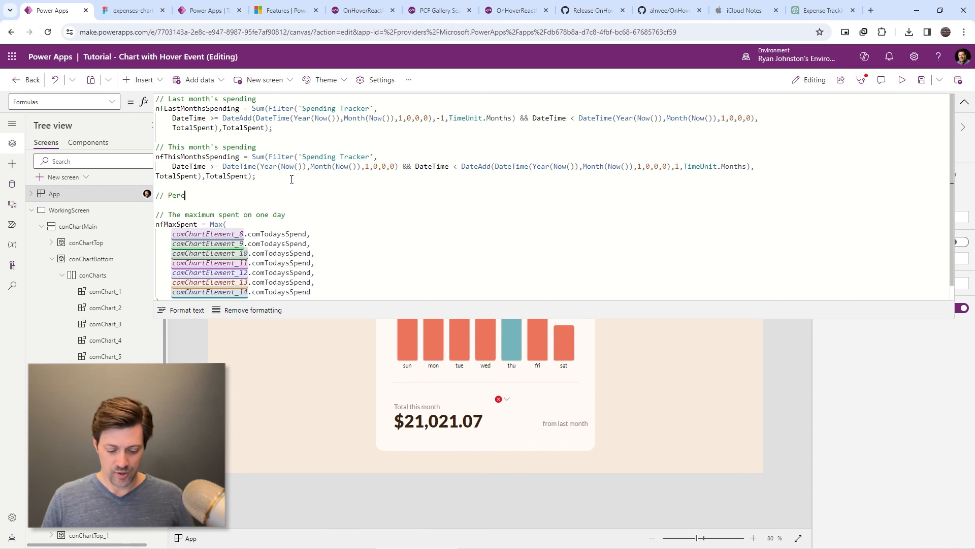
type("entage change MoM")
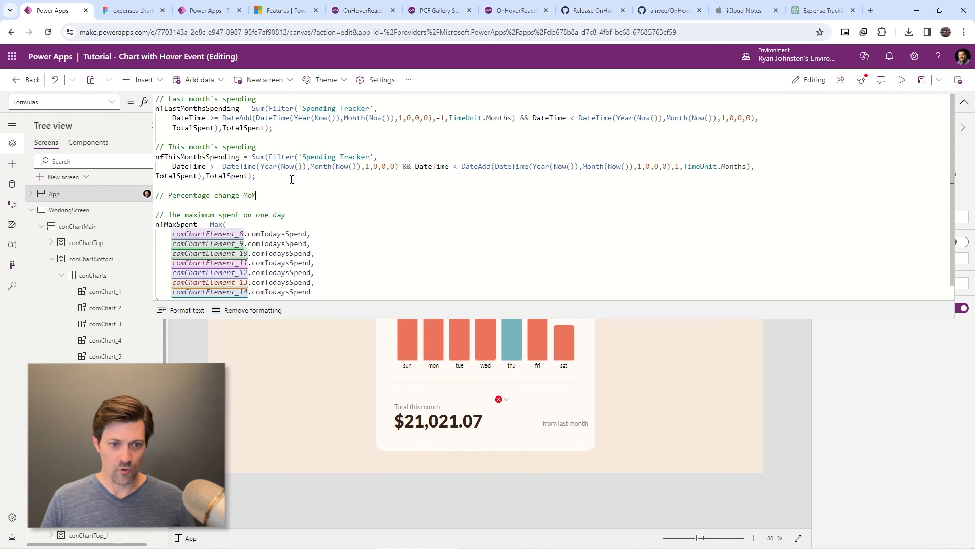
key("Return")
key("ctrl+v")
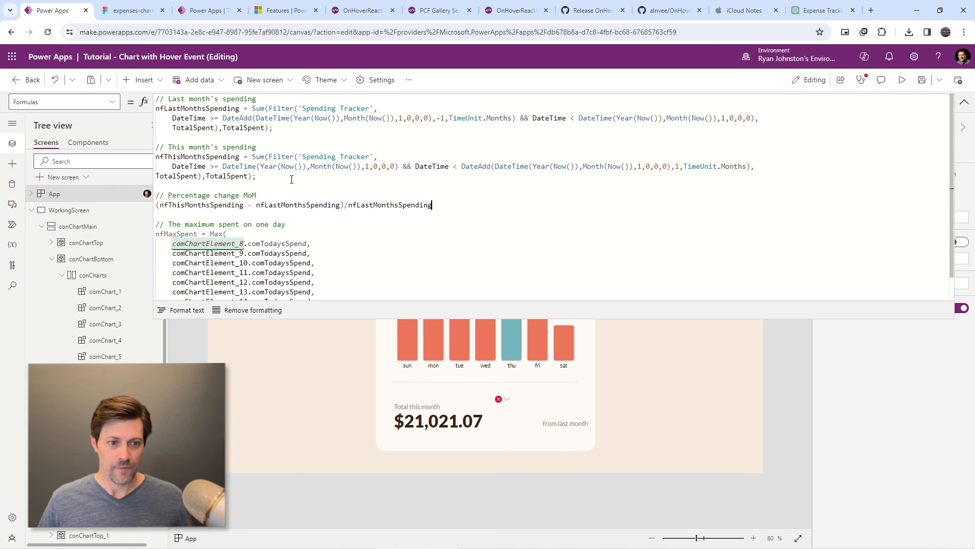
- Name the pasted expression nfMonthlyChange, multiply it by 100 and end the formula with a semicolon
type("nf")
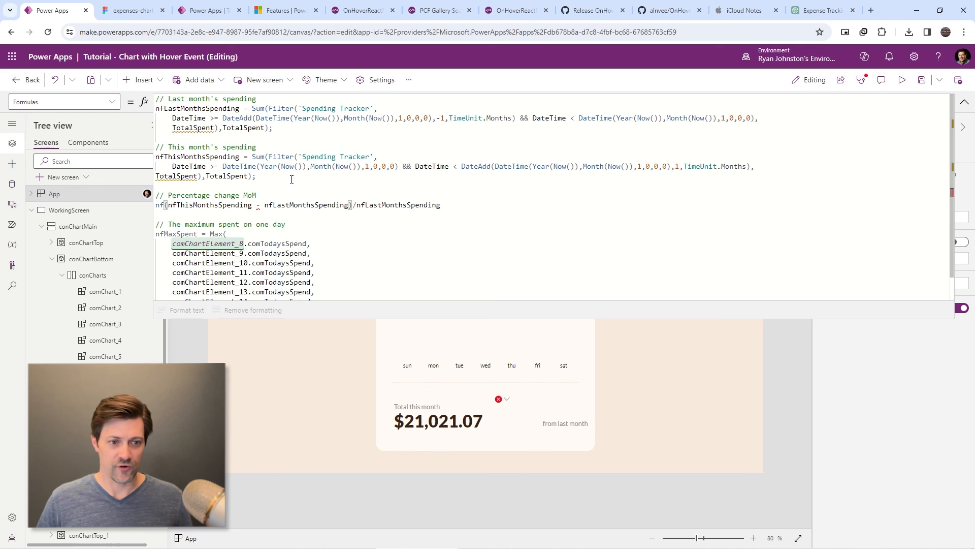
type("MonthlyChange =")
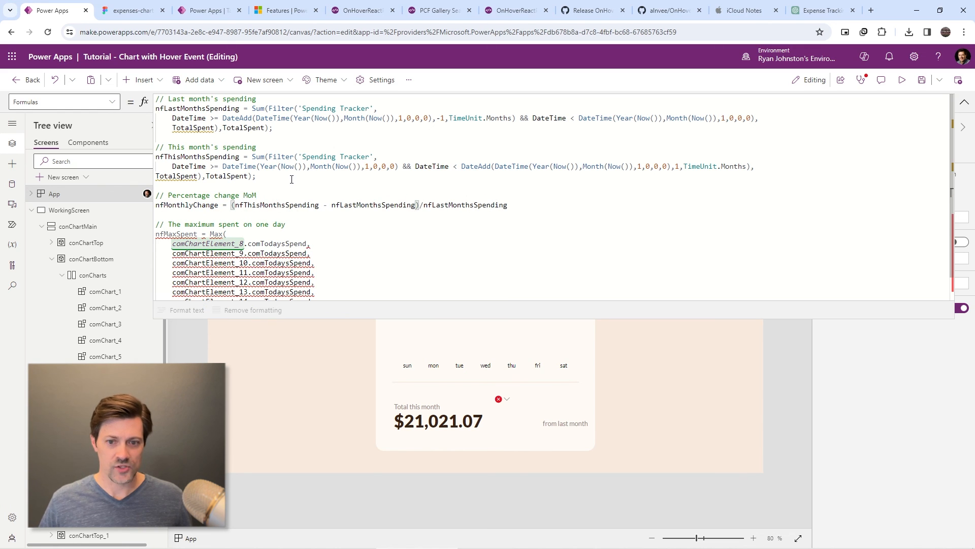
key("End")
type("*")
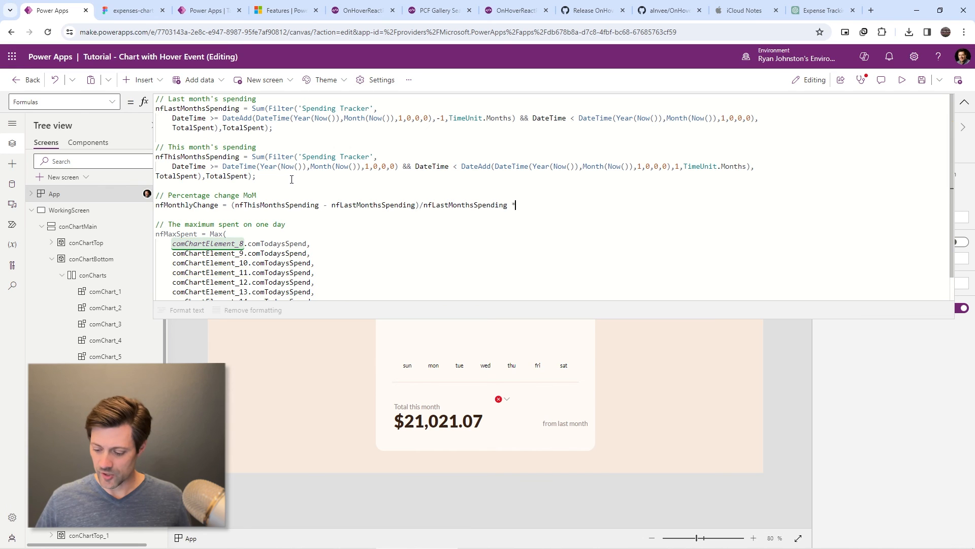
type("100;")
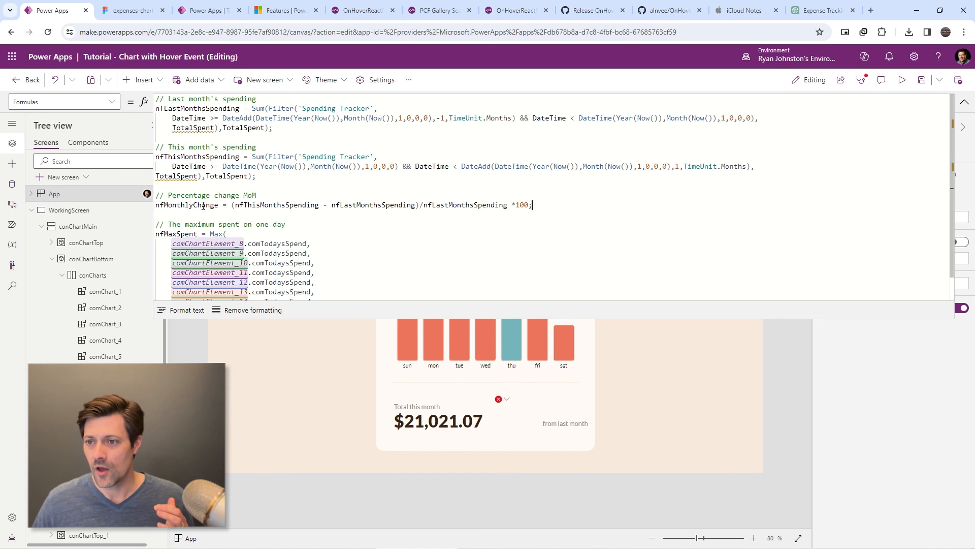
- Replace the leftover *100 in the percentage label's Text formula with nfMonthlyChange, keeping the "##.00%" format
left_click(964, 102)
left_click(563, 413)
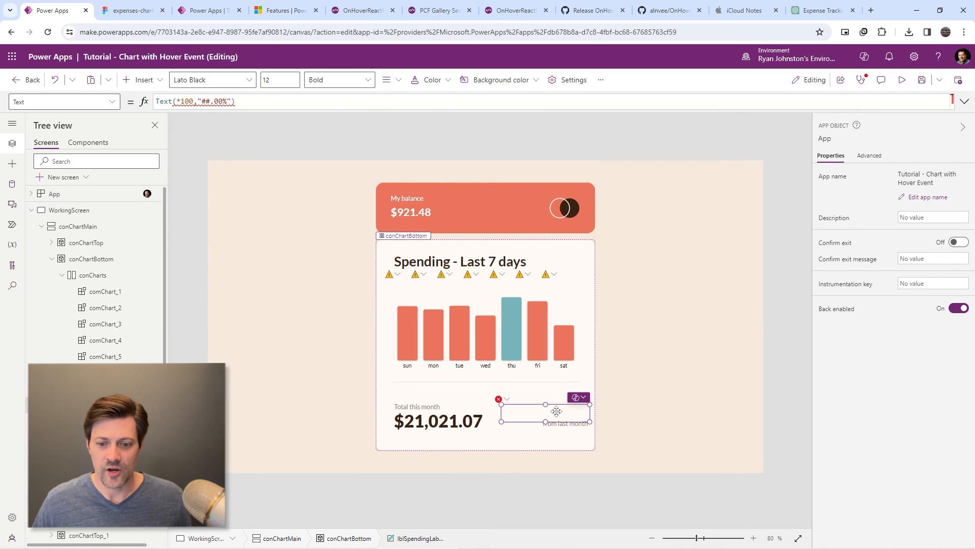
left_click_drag(235, 102, 205, 102)
left_click(177, 102)
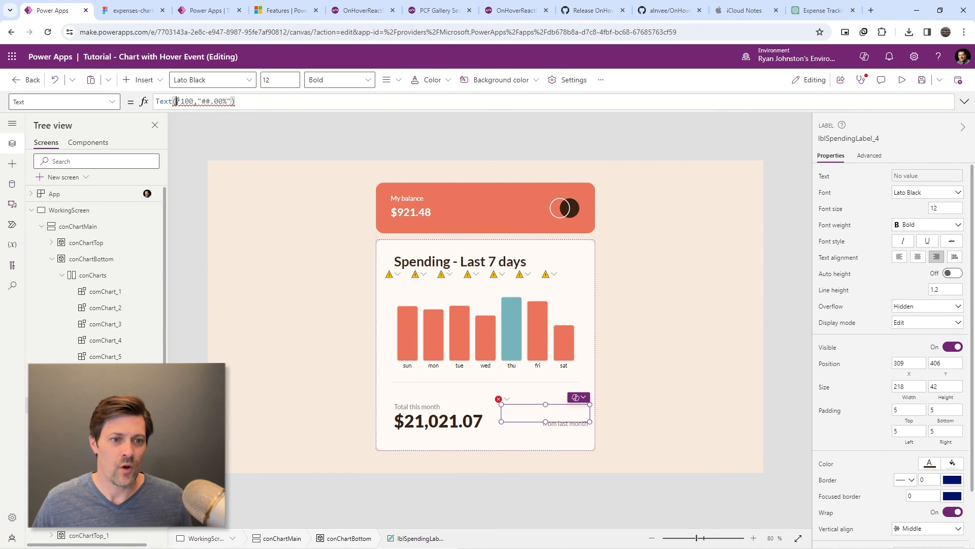
key("shift+Right")
key("shift+Right")
key("shift+Right")
key("shift+Right")
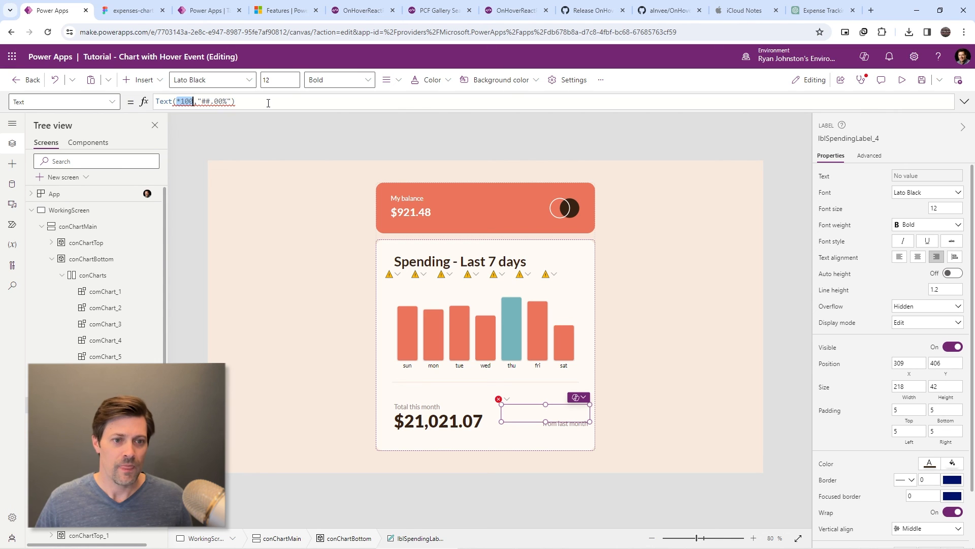
type("nfMonthlyChange")
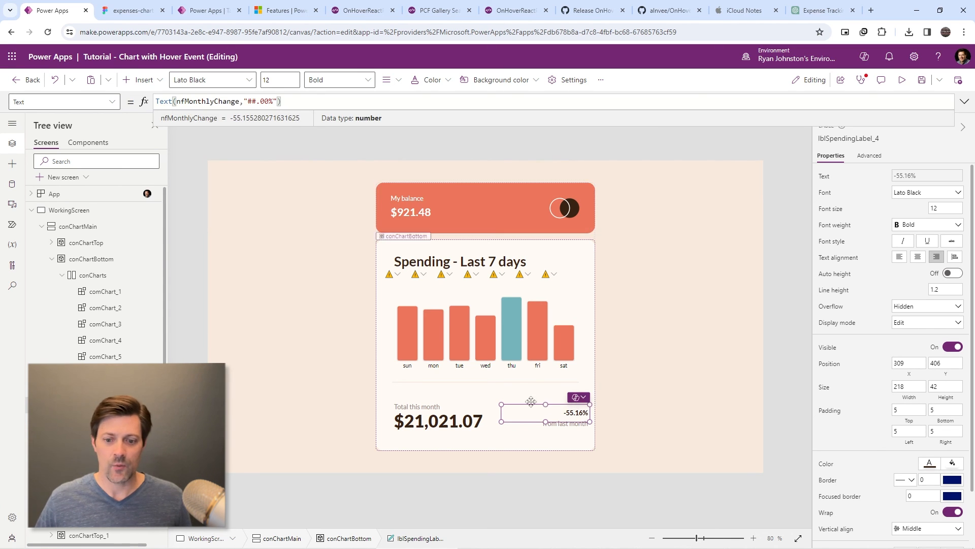
left_click(333, 102)
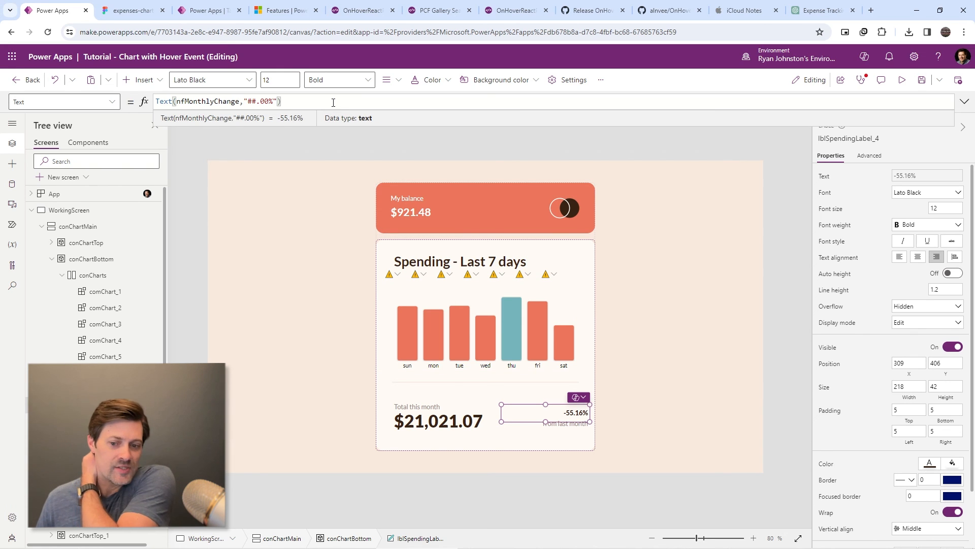
- Multiply nfMonthlyChange by -1 inside the percentage label's Text formula to try out a positive change
key("Home")
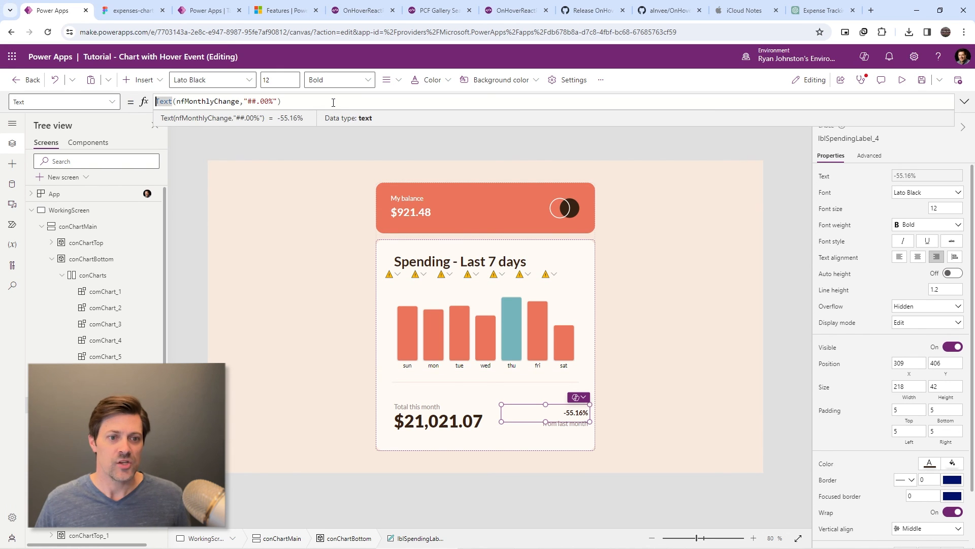
key("Right")
key("Right")
key("Right")
key("Right")
key("Right")
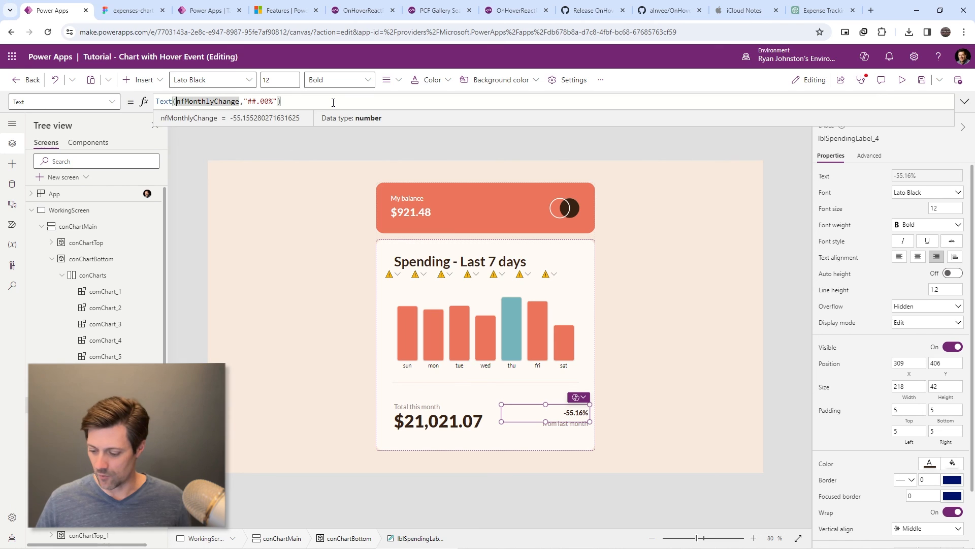
type("-1*")
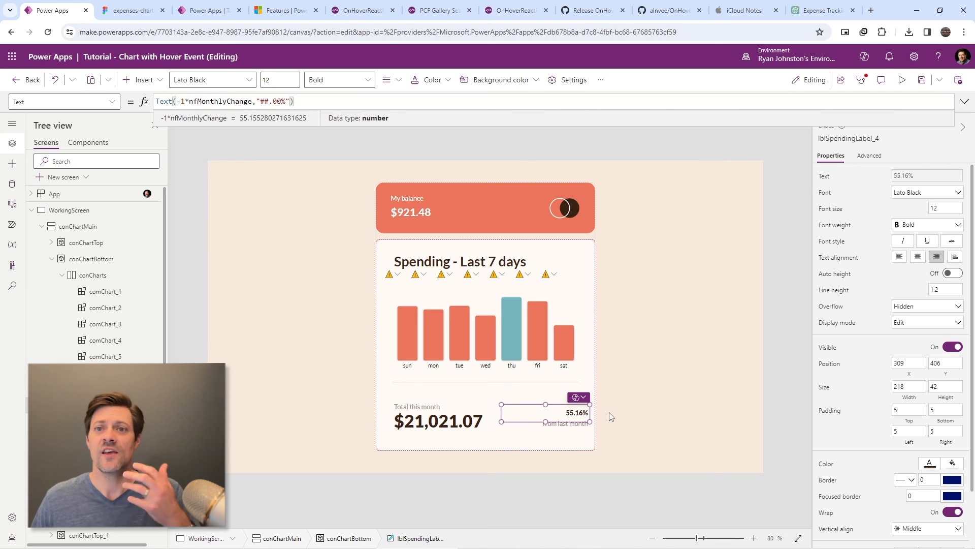
- Start an If function ahead of the Text function in the percentage label's formula, with the condition nfMonthlyChange > 0
left_click(308, 101)
key("Home")
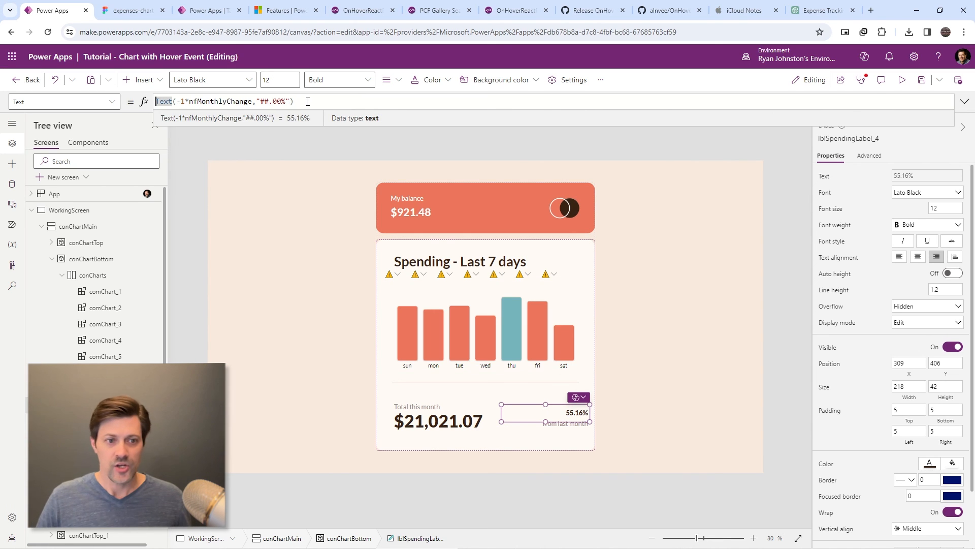
type("If(")
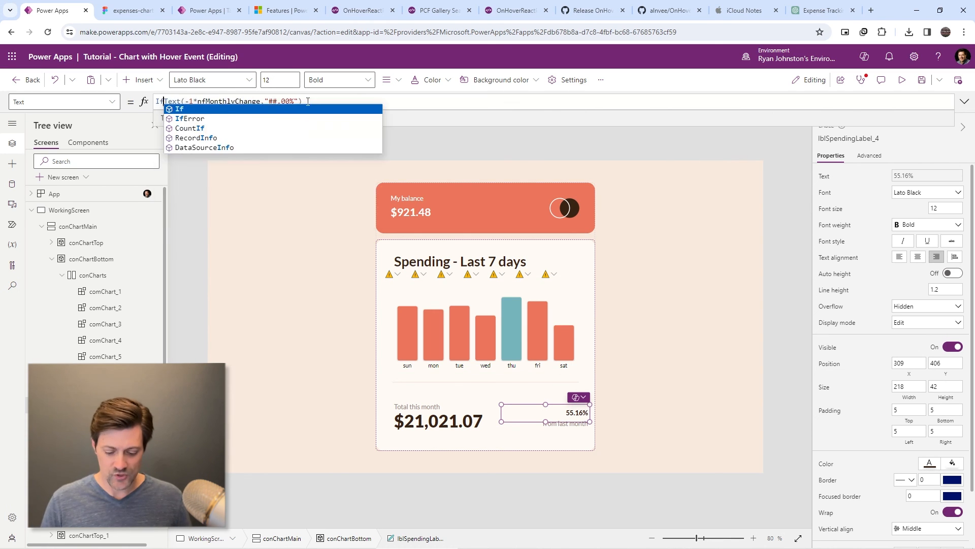
left_click(261, 101)
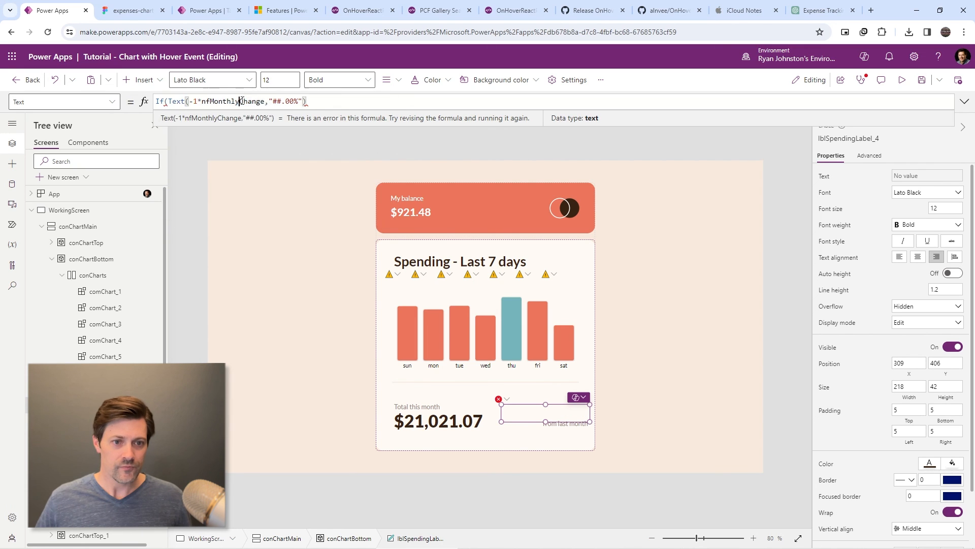
double_click(262, 101)
key("ctrl+c")
left_click(167, 101)
key("ctrl+v")
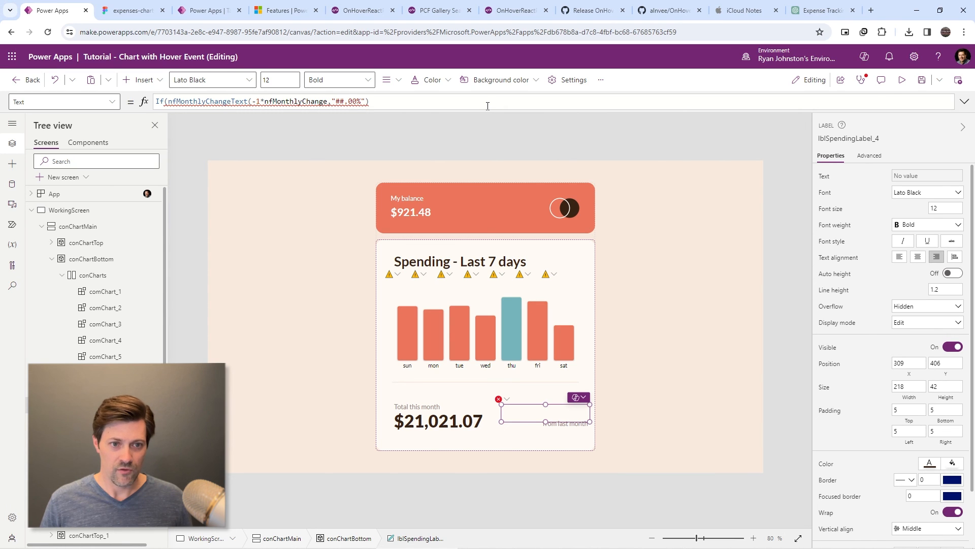
type("> ")
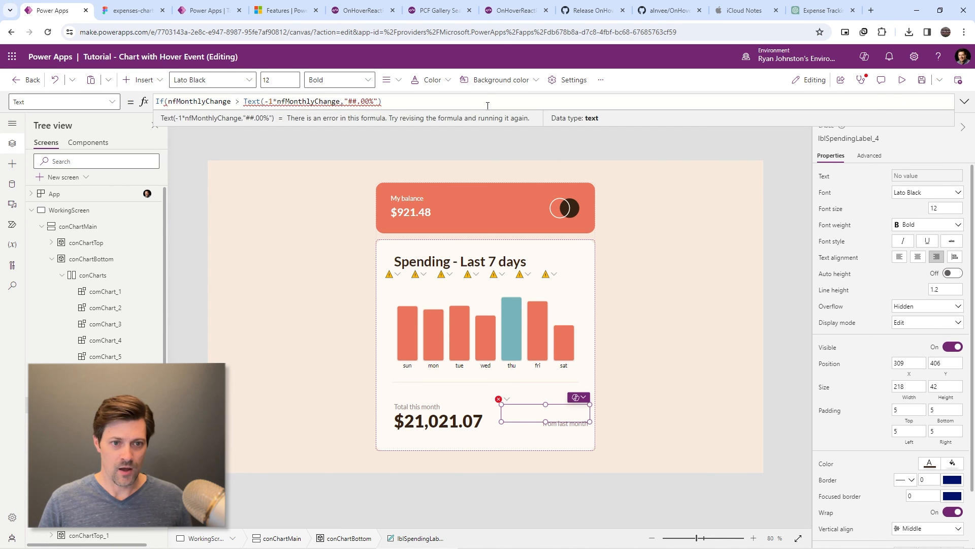
type("0")
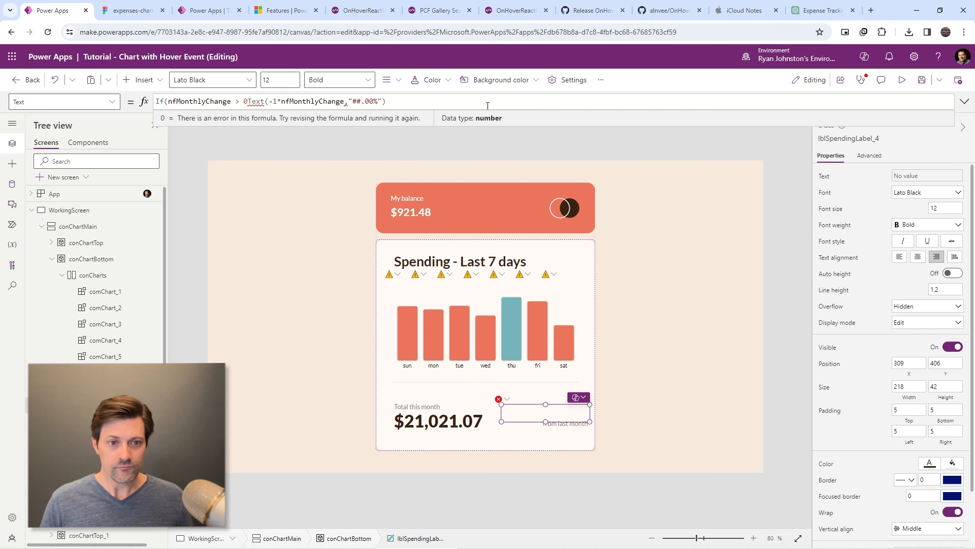
- Make the If function return "+" and join it to the Text function with &
type(", ")
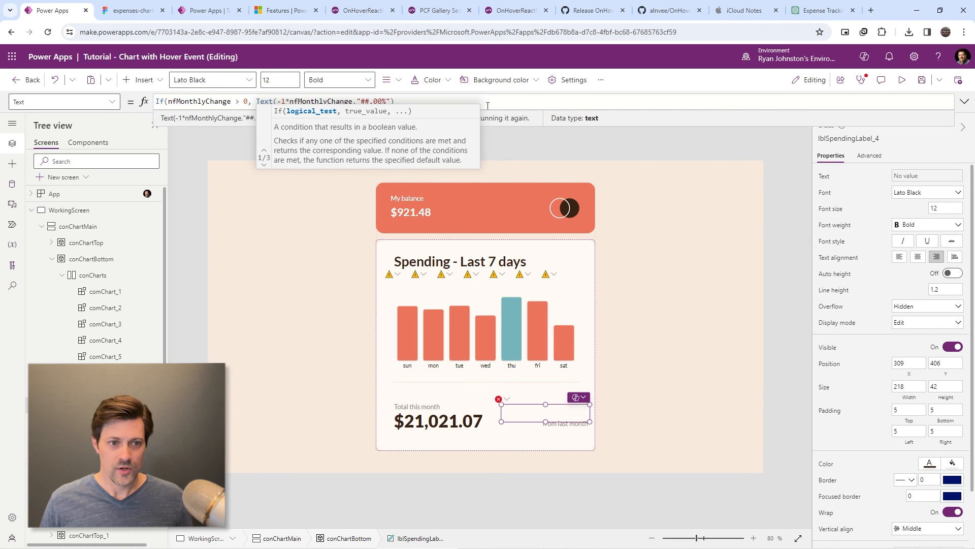
type("\"+")
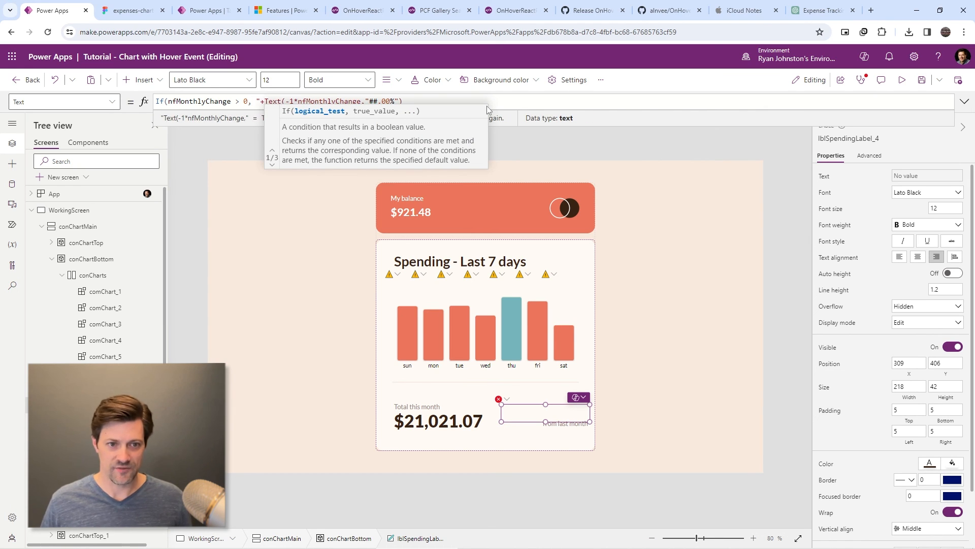
type("\")")
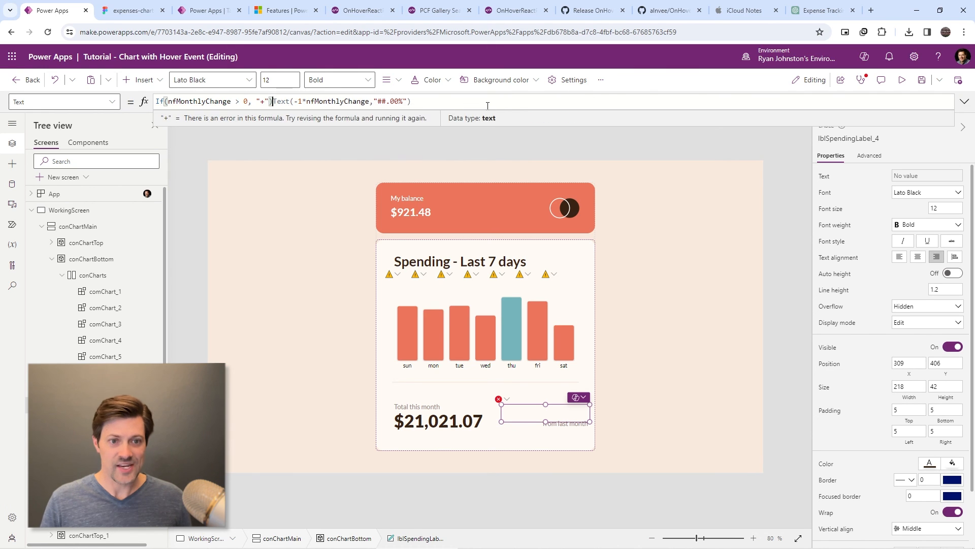
type(" &")
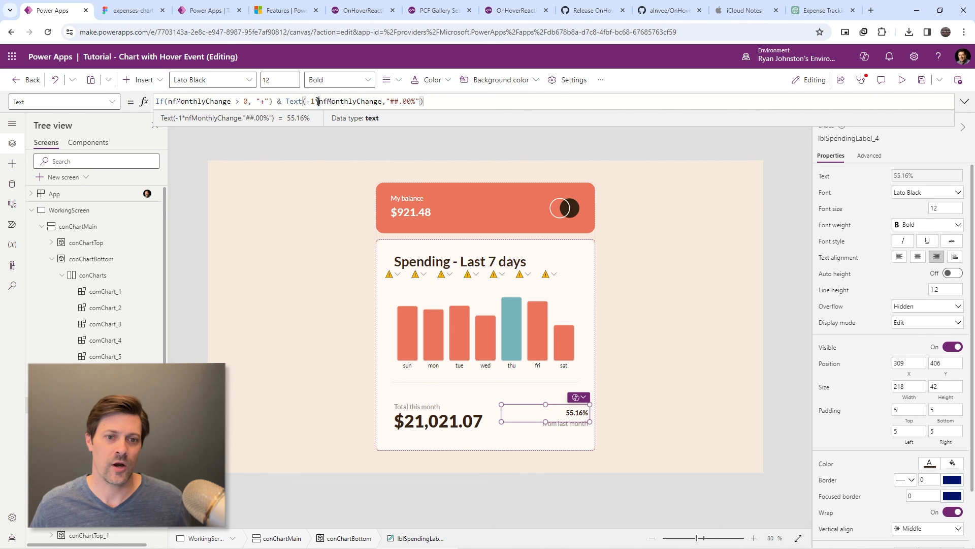
- Copy the -1* factor from the Text function in front of nfMonthlyChange in the If condition to test the plus sign
left_click_drag(305, 101, 318, 101)
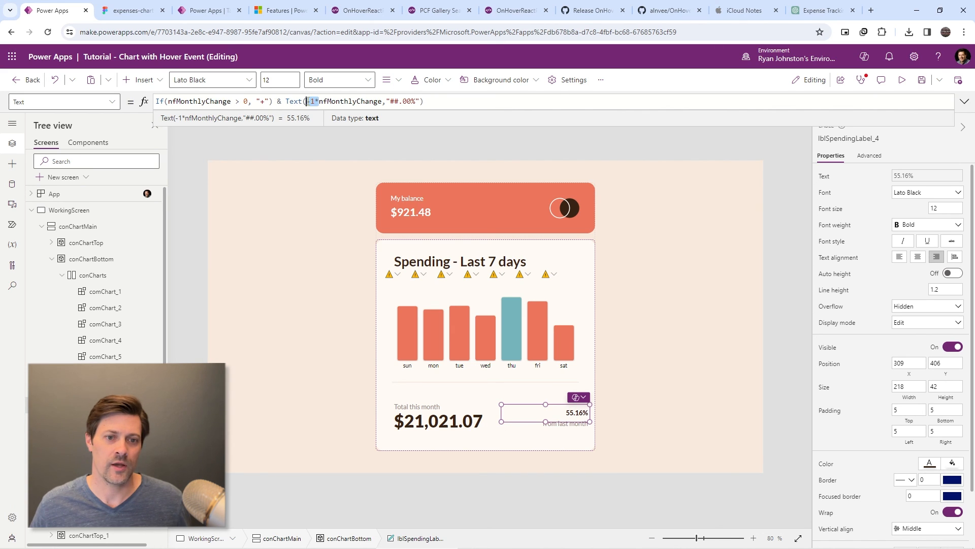
left_click(167, 101)
key("ctrl+v")
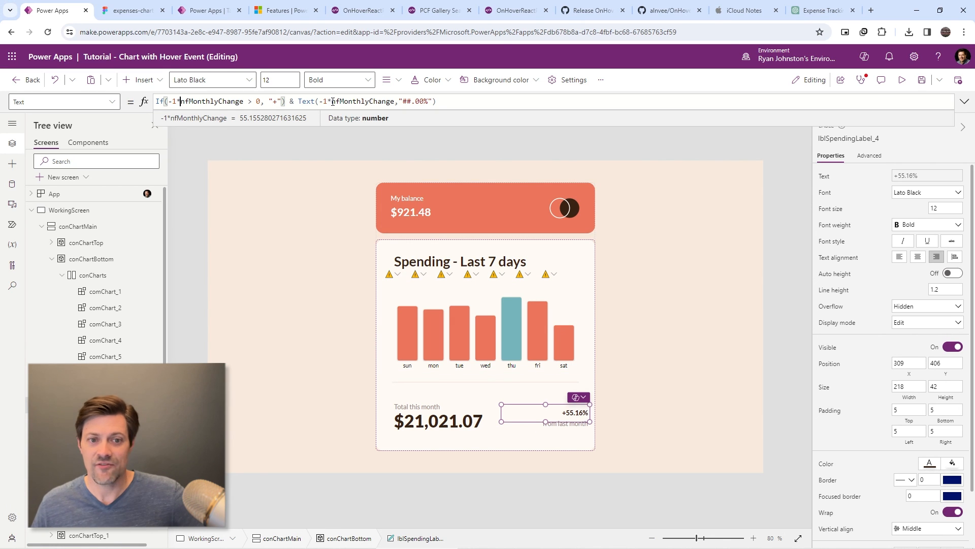
- Remove the -1* test factor from both the If condition and the Text function in the percentage label's formula
key("BackSpace")
key("BackSpace")
key("BackSpace")
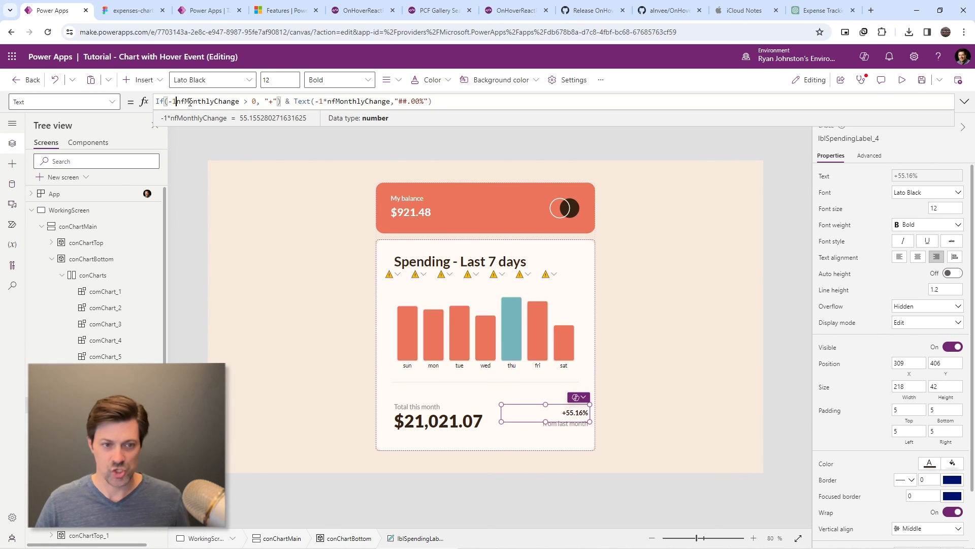
left_click(319, 101)
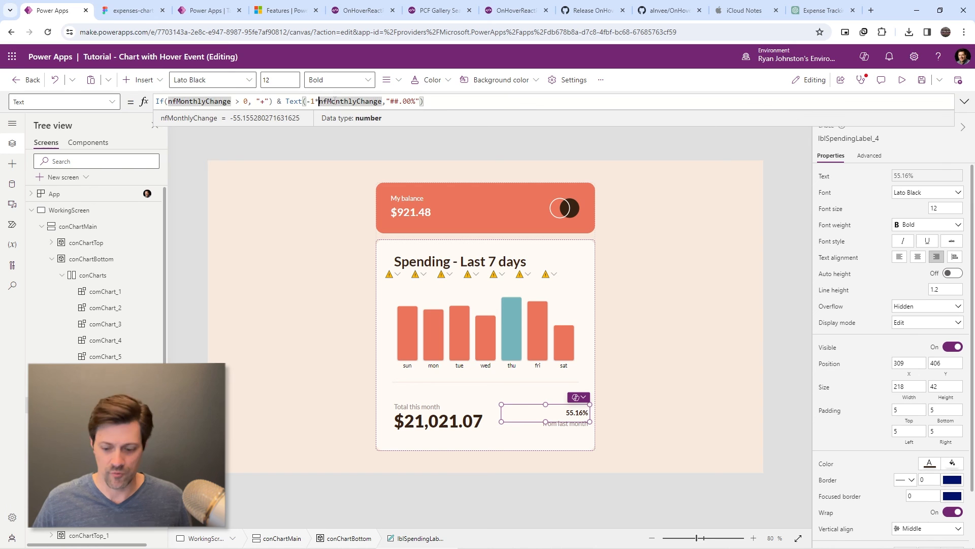
key("BackSpace")
key("BackSpace")
key("BackSpace")
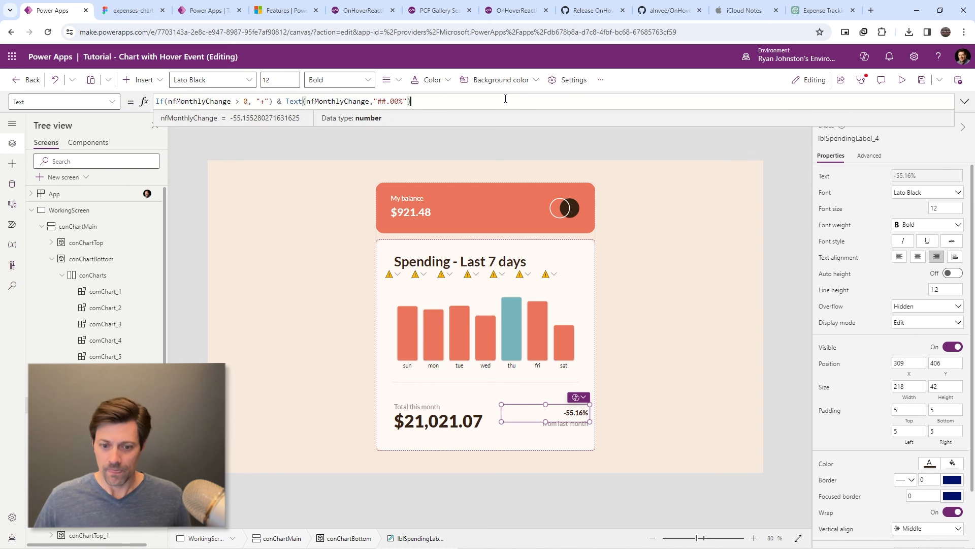
- Preview the app and check the bars' hover amounts, the monthly total and the percentage change from last month
left_click(718, 344)
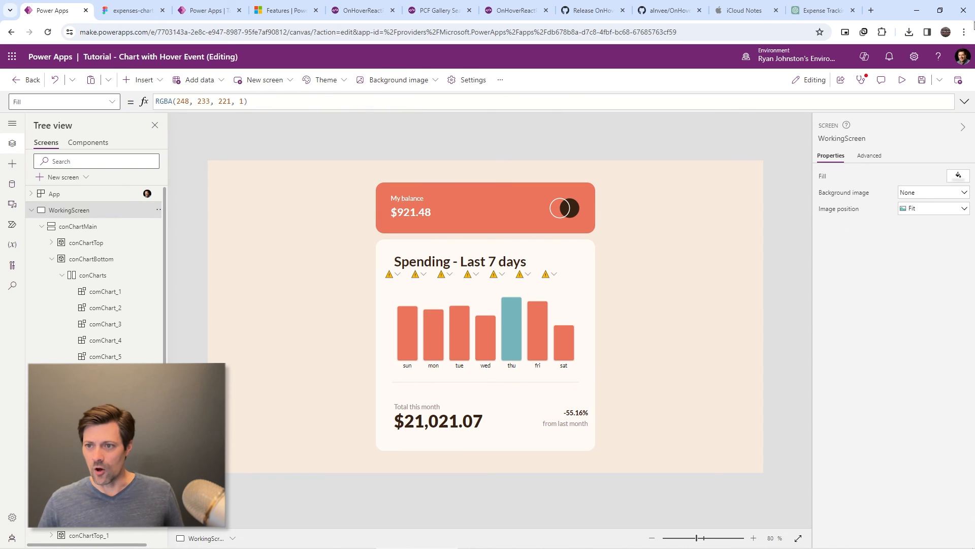
left_click(902, 80)
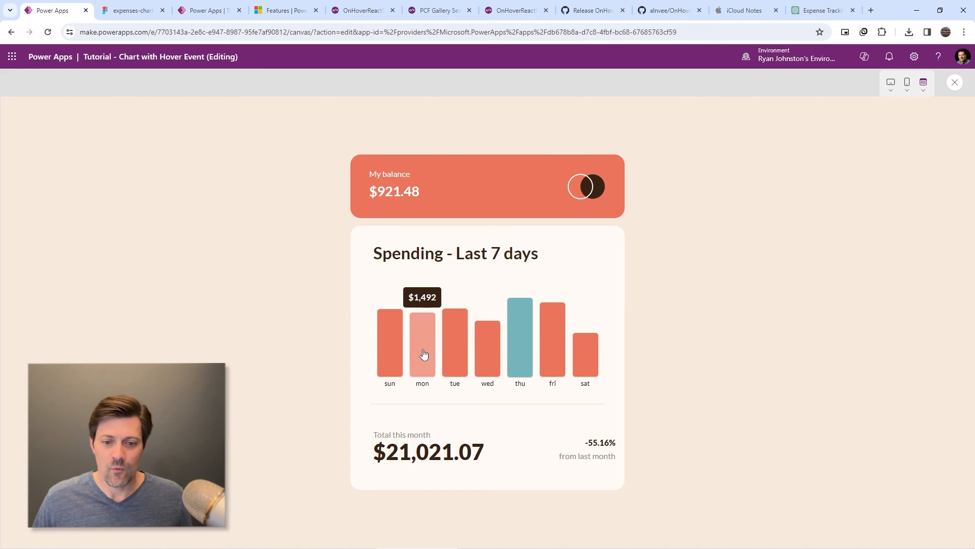
mouse_move(497, 357)
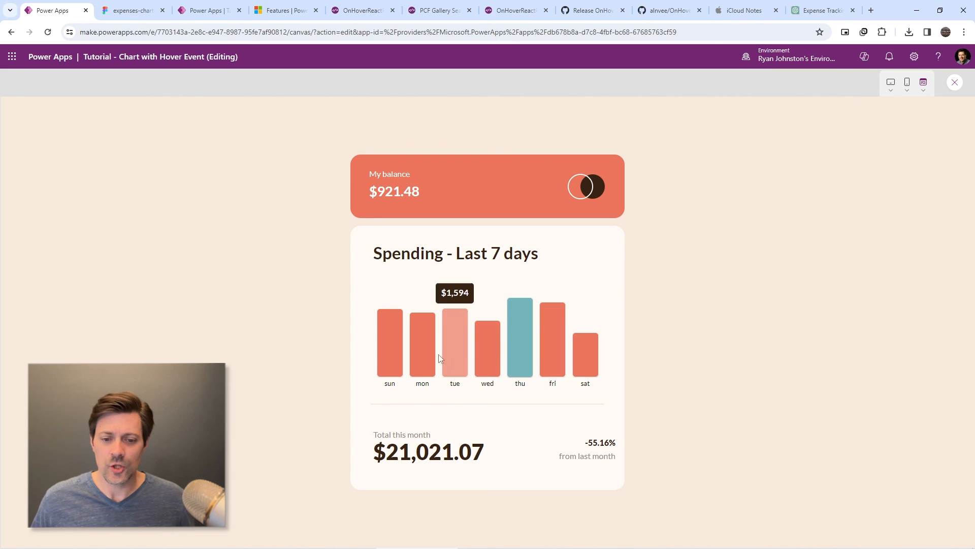
mouse_move(395, 358)
left_click_drag(387, 449, 526, 453)
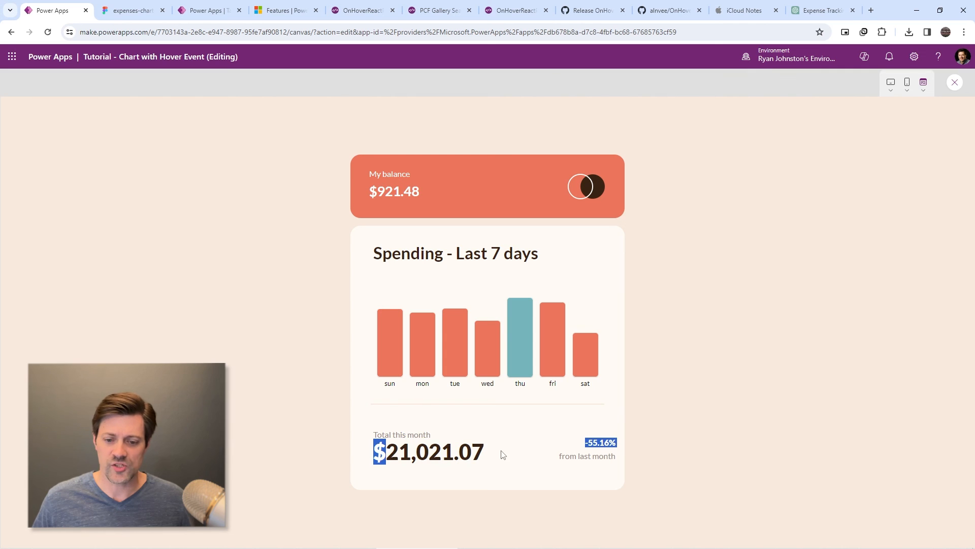
left_click(587, 442)
key("ctrl+a")
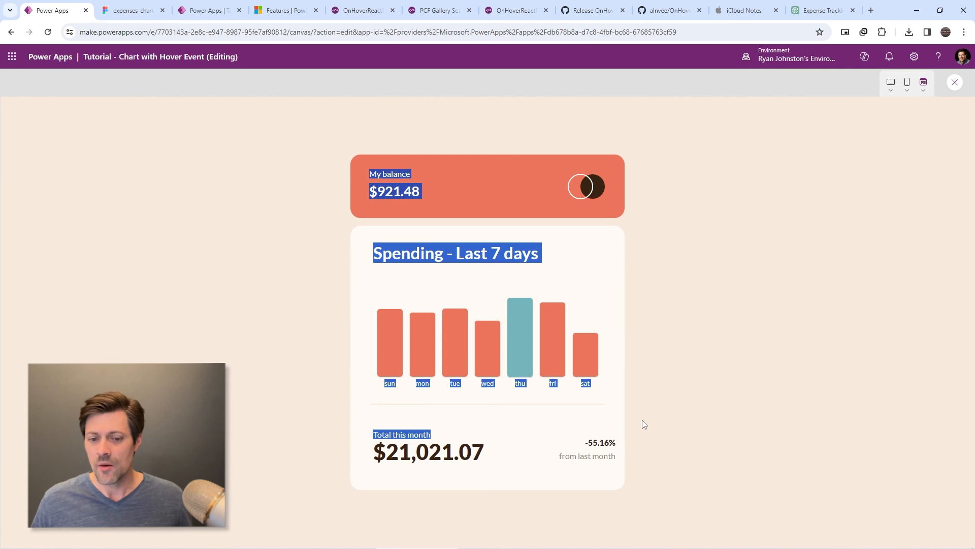
left_click(416, 242)
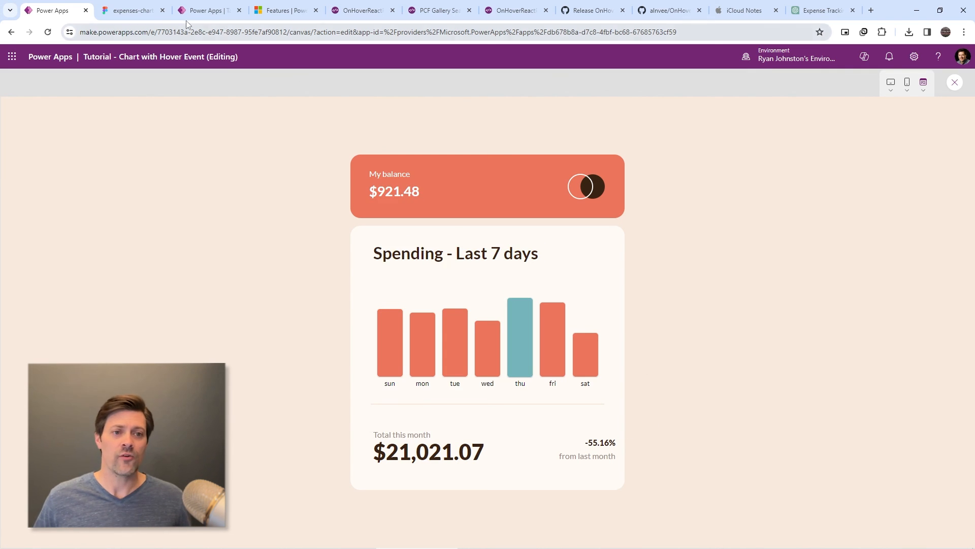
- Compare the previewed chart with the expenses-chart-component design in Figma, and return to editing the app
left_click(131, 11)
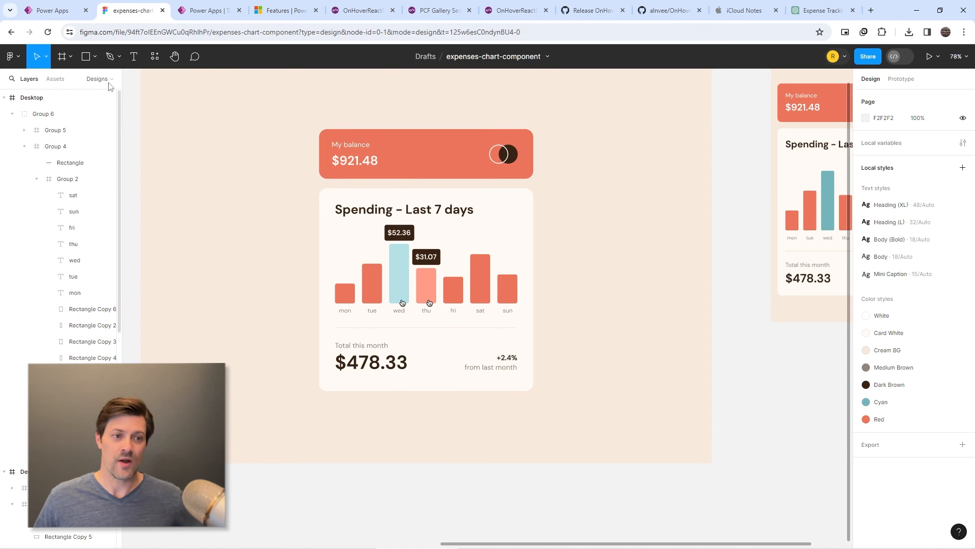
left_click(65, 12)
left_click(129, 9)
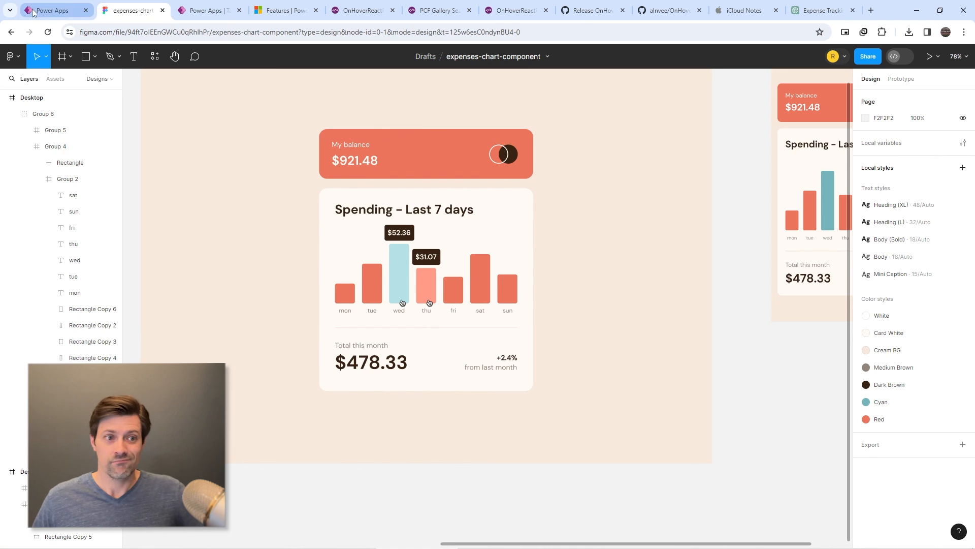
left_click(71, 12)
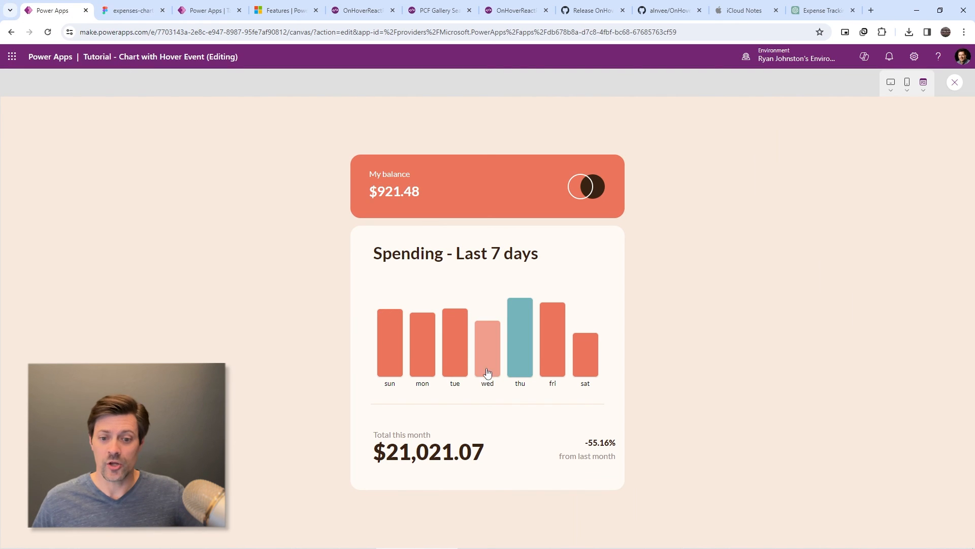
key("Escape")
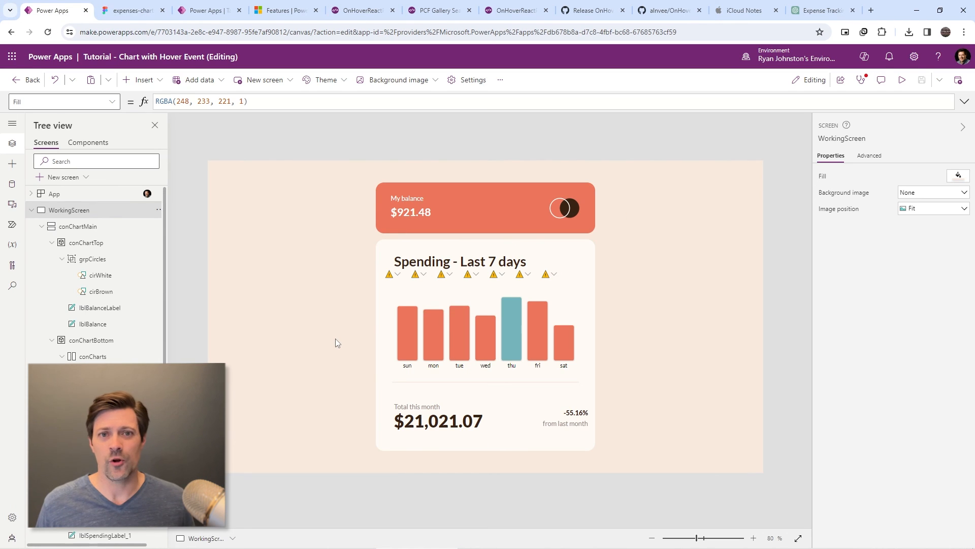